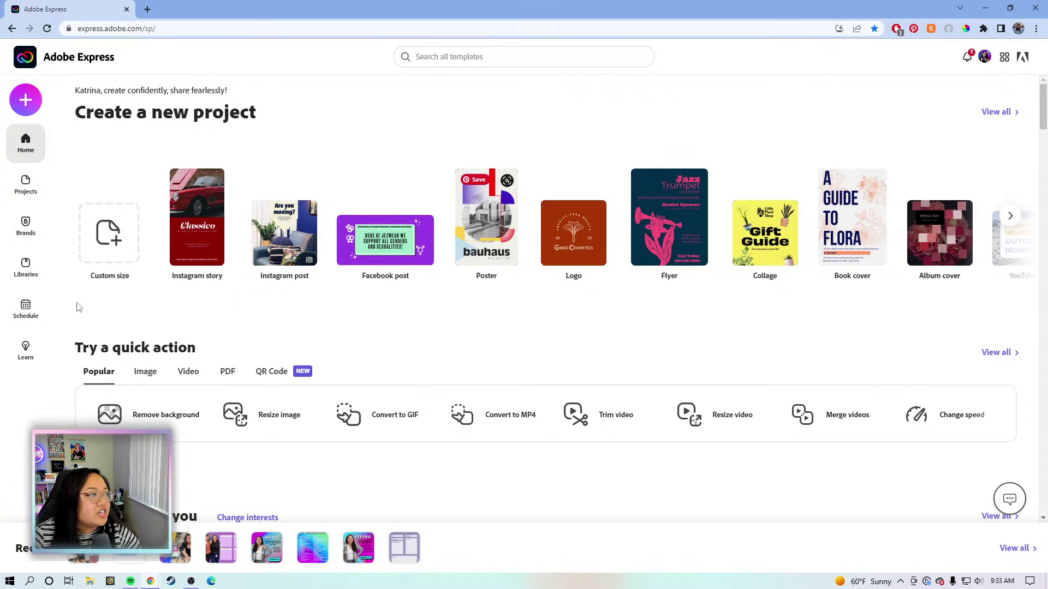
Open the KT BRAND 2022 2 brand kit from the Brands list.
{"action": "left_click", "coordinate": [41, 227]}
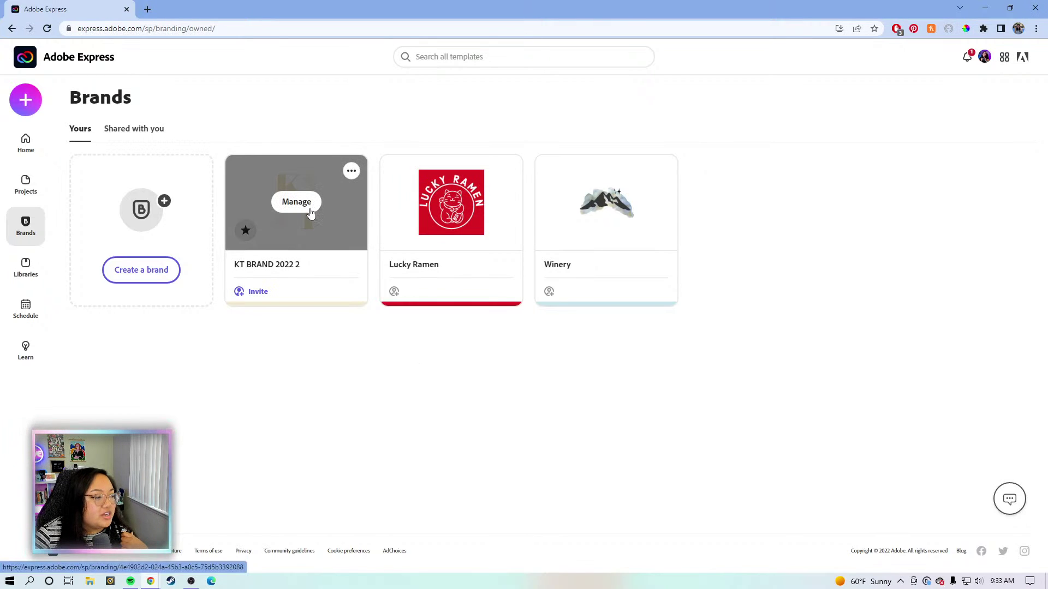
{"action": "left_click", "coordinate": [309, 210]}
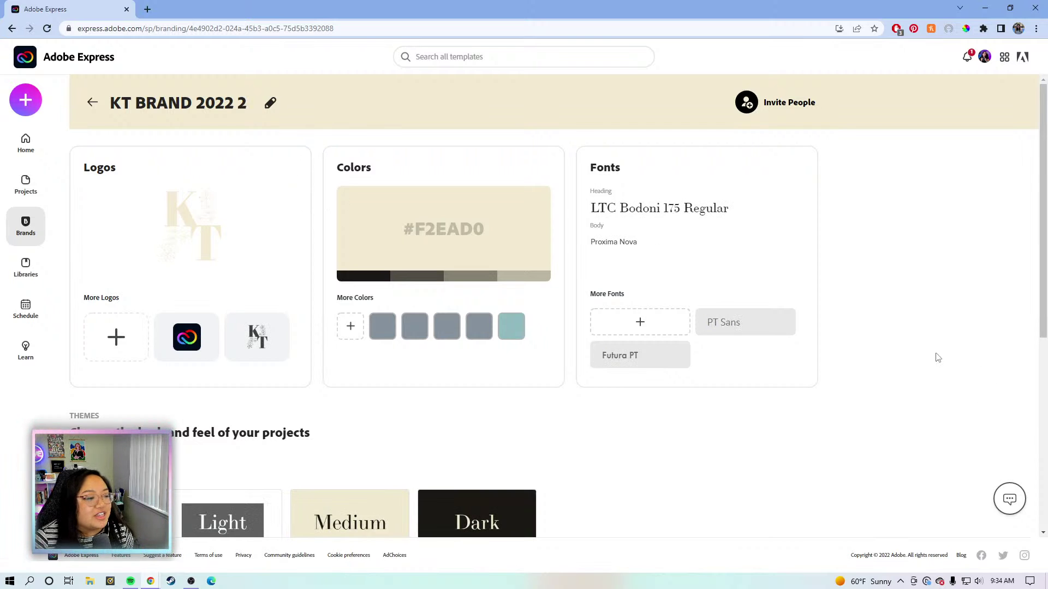
Scroll down to the brand's themes and start editing the Medium page theme.
{"action": "scroll", "coordinate": [914, 279], "scroll_direction": "down", "scroll_amount": 3}
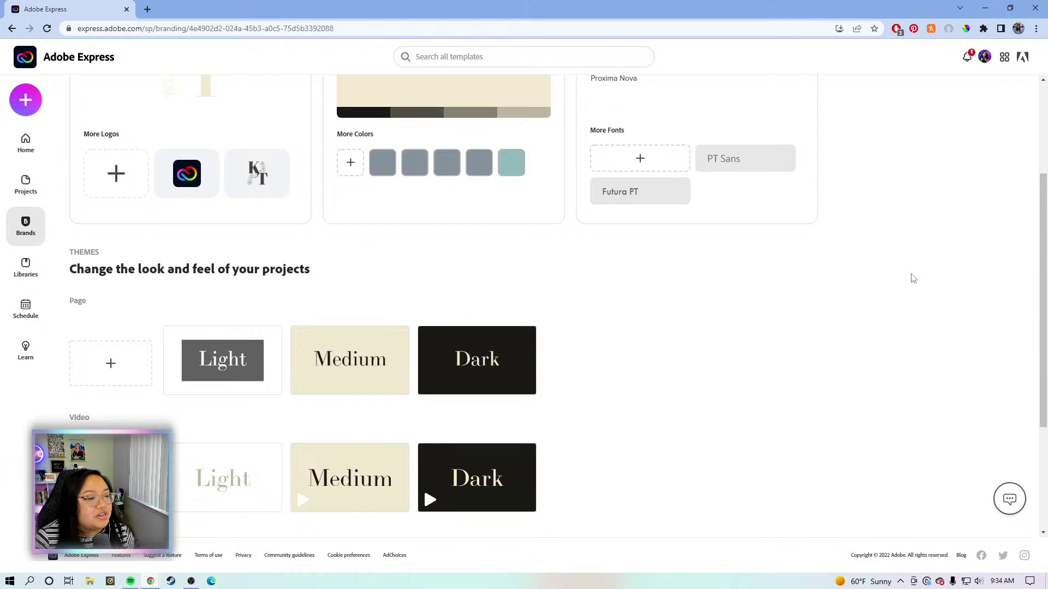
{"action": "scroll", "coordinate": [913, 279], "scroll_direction": "down", "scroll_amount": 1}
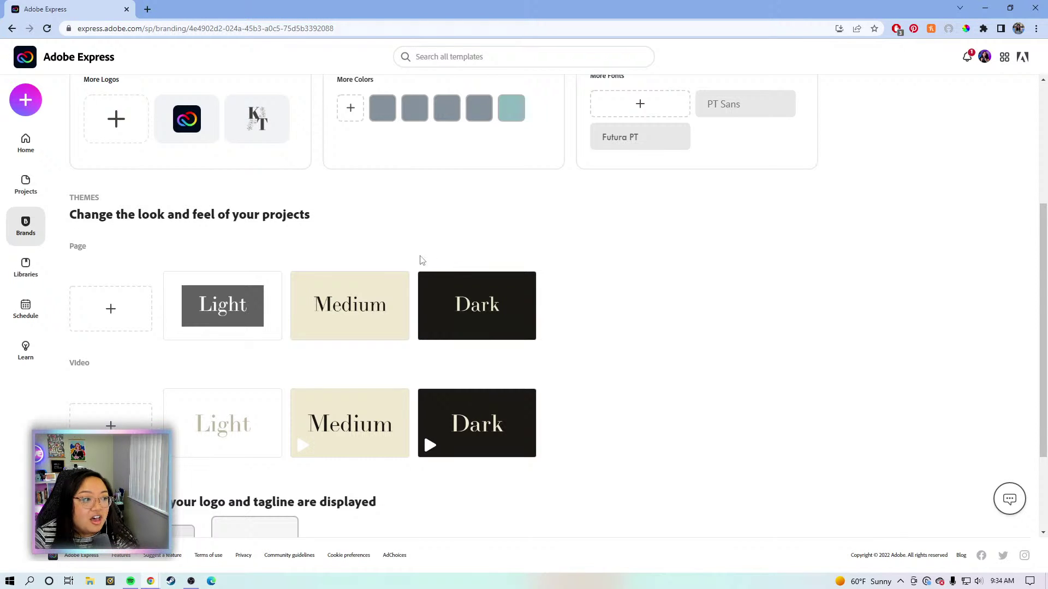
{"action": "mouse_move", "coordinate": [210, 282]}
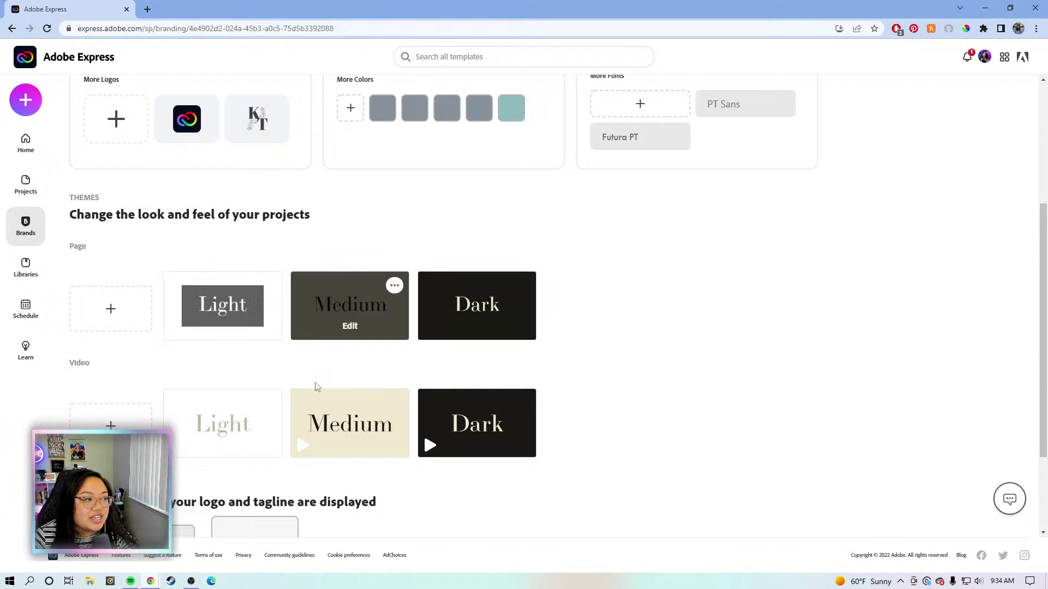
{"action": "mouse_move", "coordinate": [218, 322]}
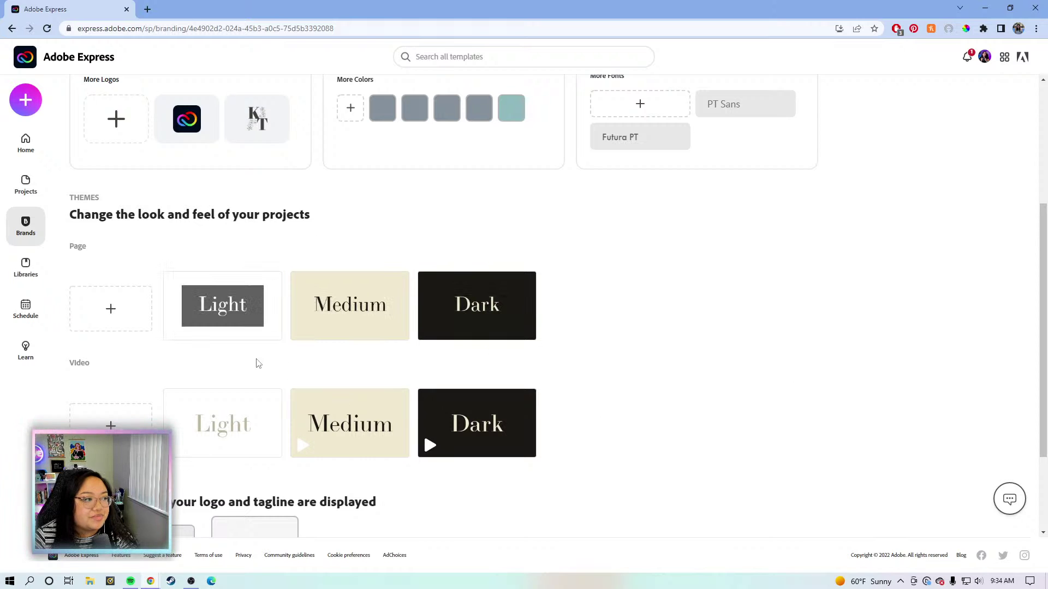
{"action": "mouse_move", "coordinate": [362, 281]}
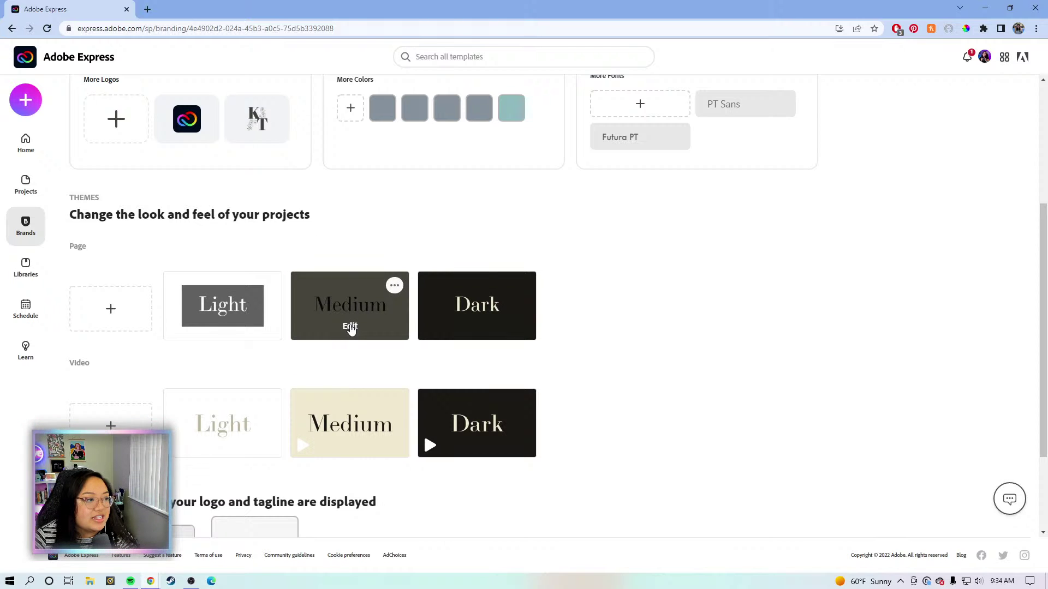
{"action": "left_click", "coordinate": [350, 327]}
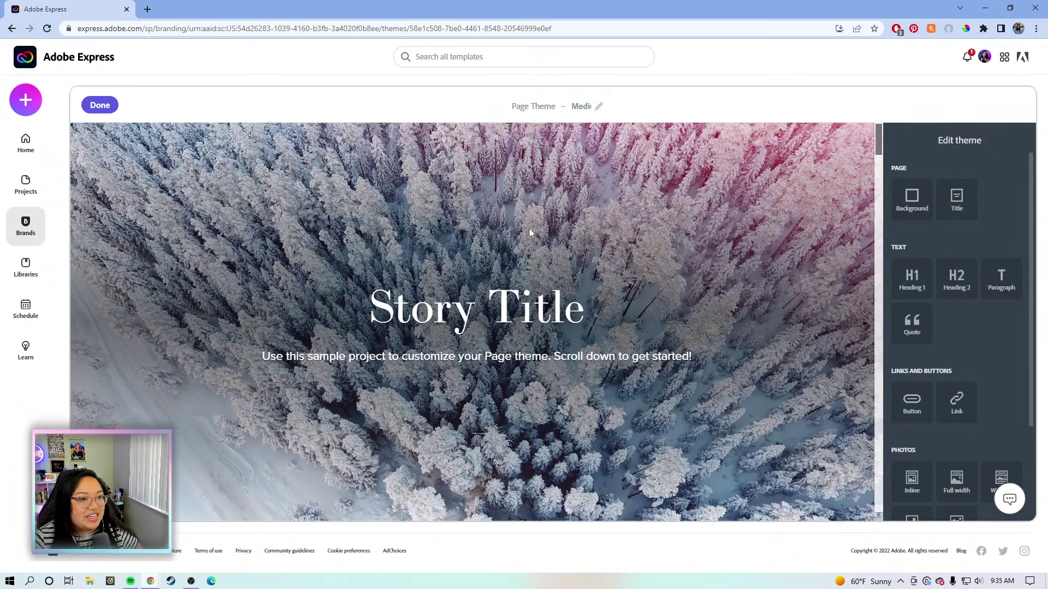
{"action": "scroll", "coordinate": [545, 231], "scroll_direction": "down", "scroll_amount": 3}
{"action": "scroll", "coordinate": [548, 238], "scroll_direction": "down", "scroll_amount": 8}
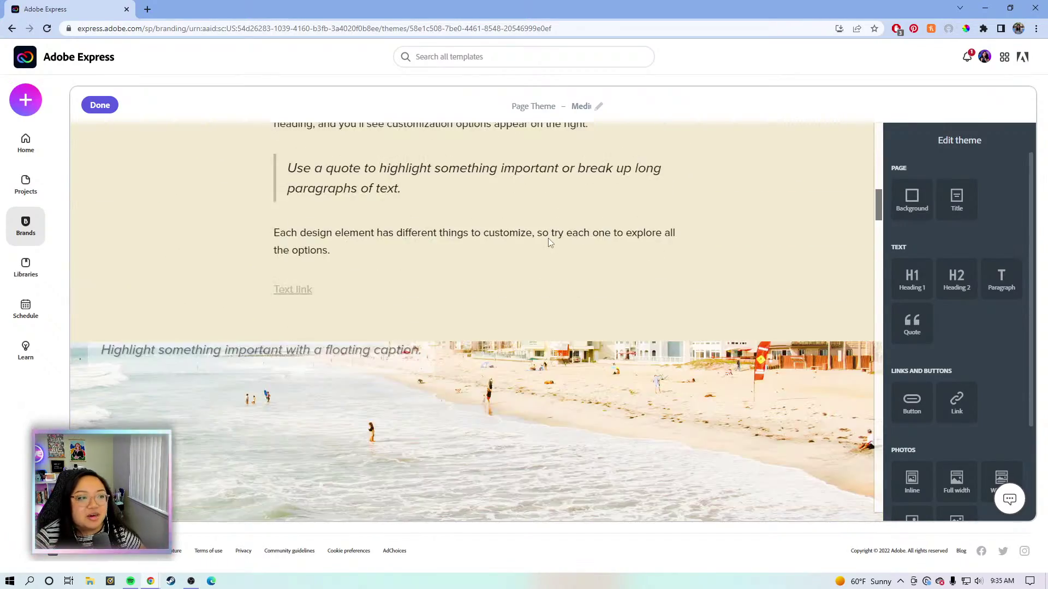
{"action": "scroll", "coordinate": [548, 240], "scroll_direction": "down", "scroll_amount": 8}
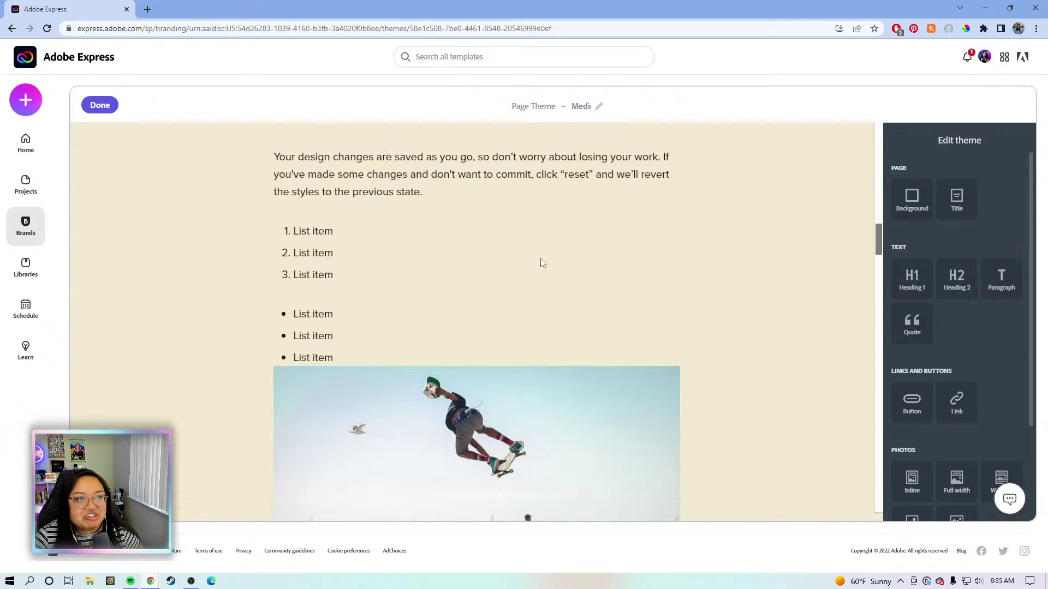
{"action": "scroll", "coordinate": [542, 263], "scroll_direction": "down", "scroll_amount": 5}
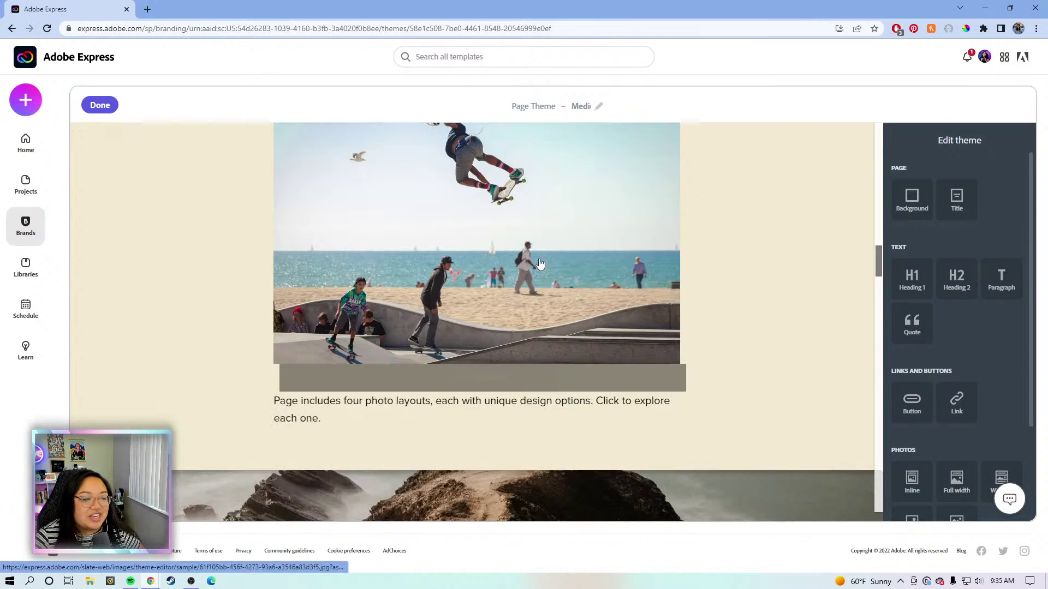
{"action": "scroll", "coordinate": [541, 264], "scroll_direction": "down", "scroll_amount": 8}
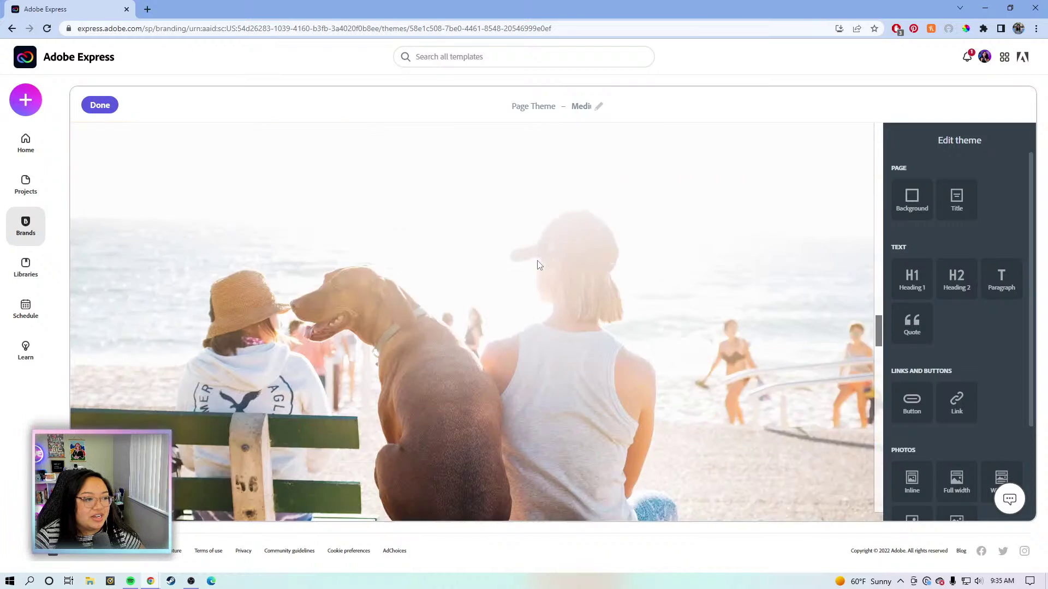
{"action": "scroll", "coordinate": [538, 266], "scroll_direction": "down", "scroll_amount": 4}
{"action": "scroll", "coordinate": [727, 328], "scroll_direction": "down", "scroll_amount": 4}
{"action": "scroll", "coordinate": [726, 328], "scroll_direction": "down", "scroll_amount": 7}
{"action": "left_click_drag", "start_coordinate": [876, 407], "coordinate": [891, 121]}
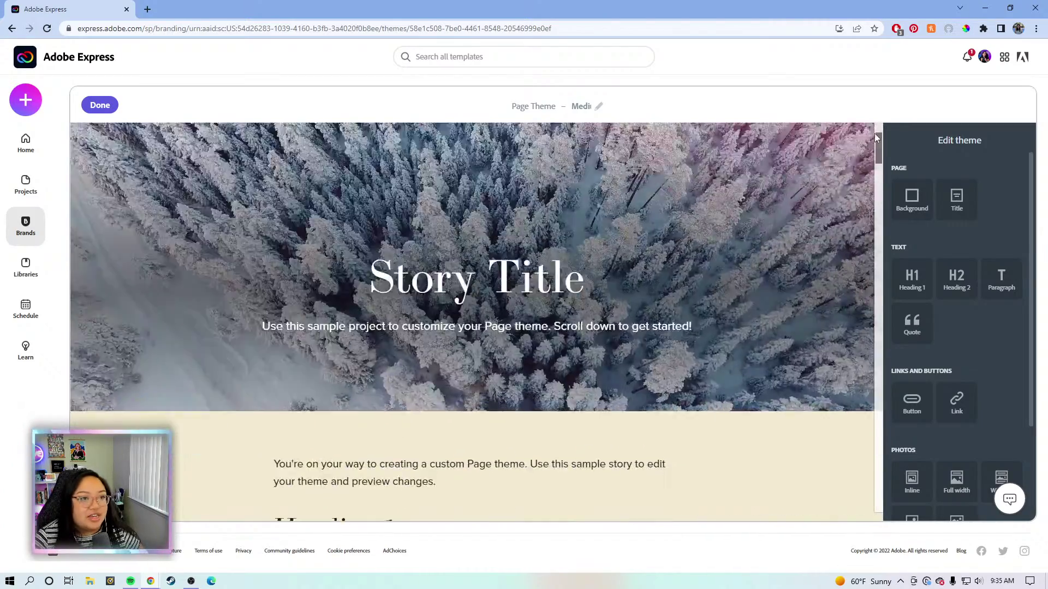
{"action": "scroll", "coordinate": [872, 141], "scroll_direction": "up", "scroll_amount": 3}
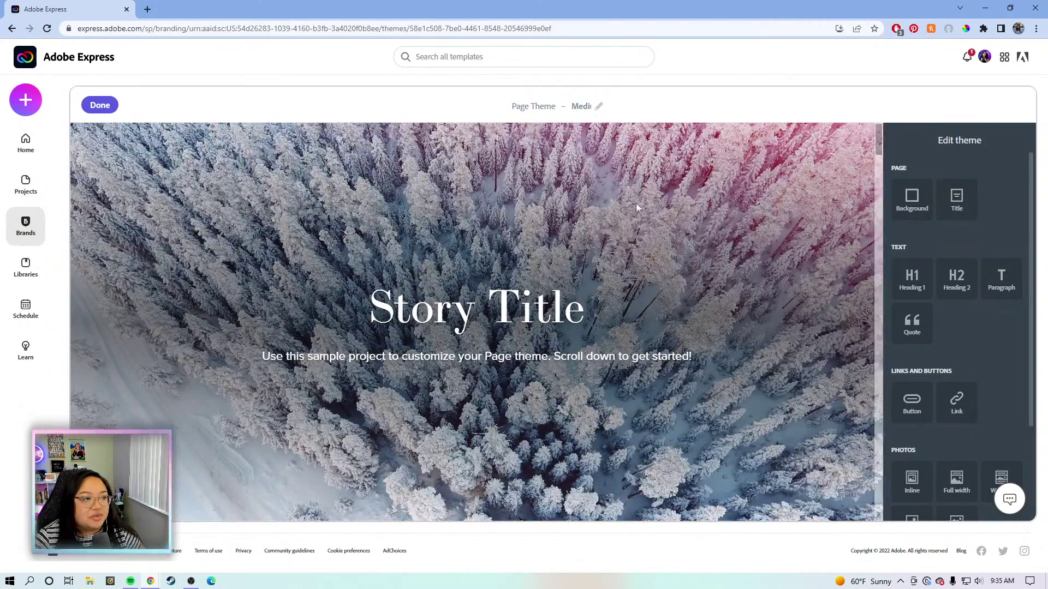
Try several Story Title styles, briefly applying the ornamental divider style in white.
{"action": "left_click", "coordinate": [452, 279]}
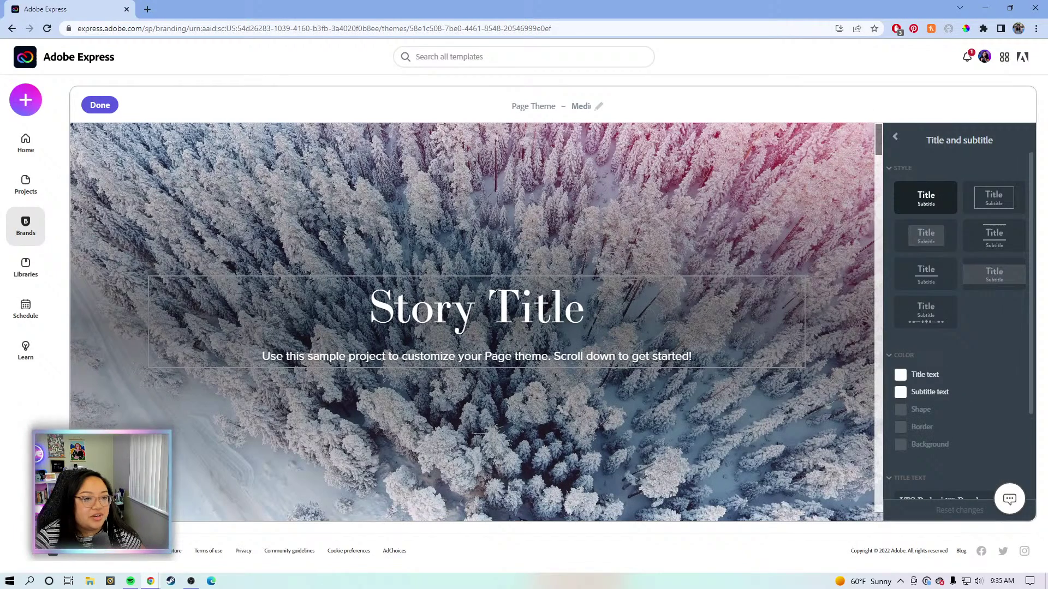
{"action": "left_click", "coordinate": [994, 198]}
{"action": "left_click", "coordinate": [943, 249]}
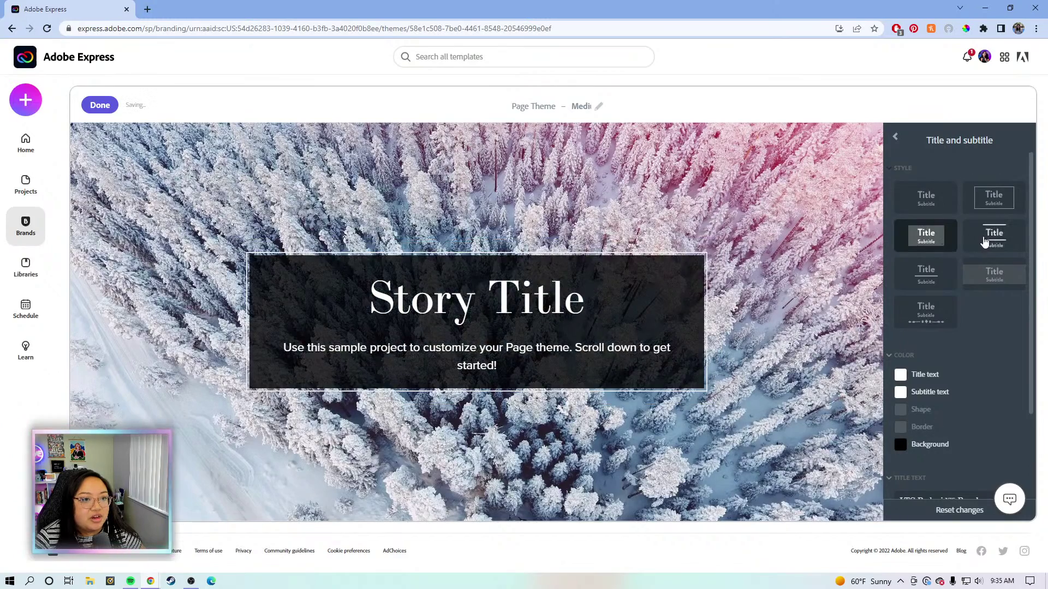
{"action": "left_click", "coordinate": [994, 243]}
{"action": "left_click", "coordinate": [994, 275]}
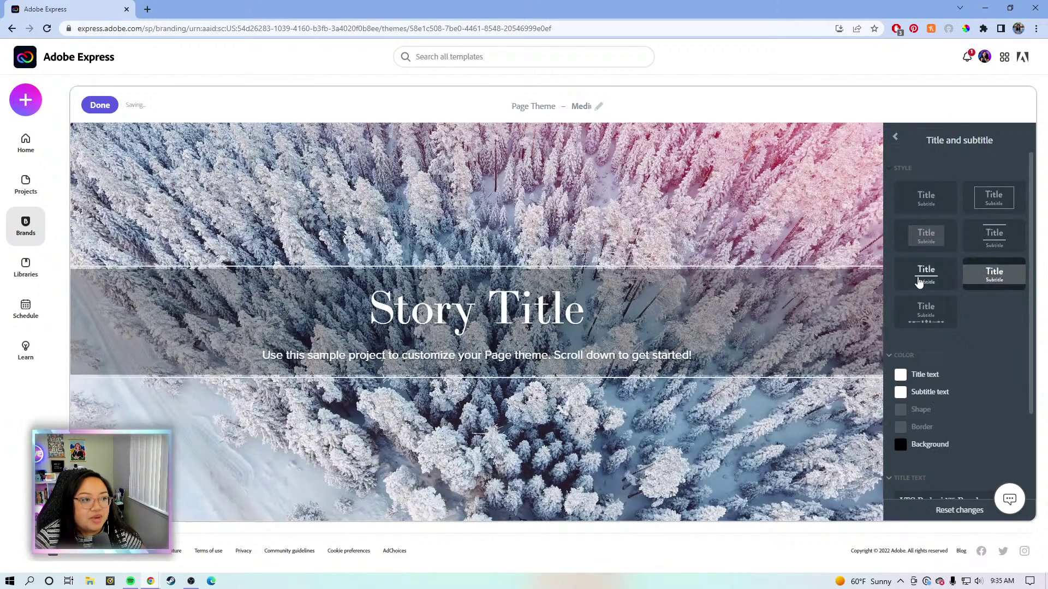
{"action": "left_click", "coordinate": [924, 274]}
{"action": "left_click", "coordinate": [929, 310]}
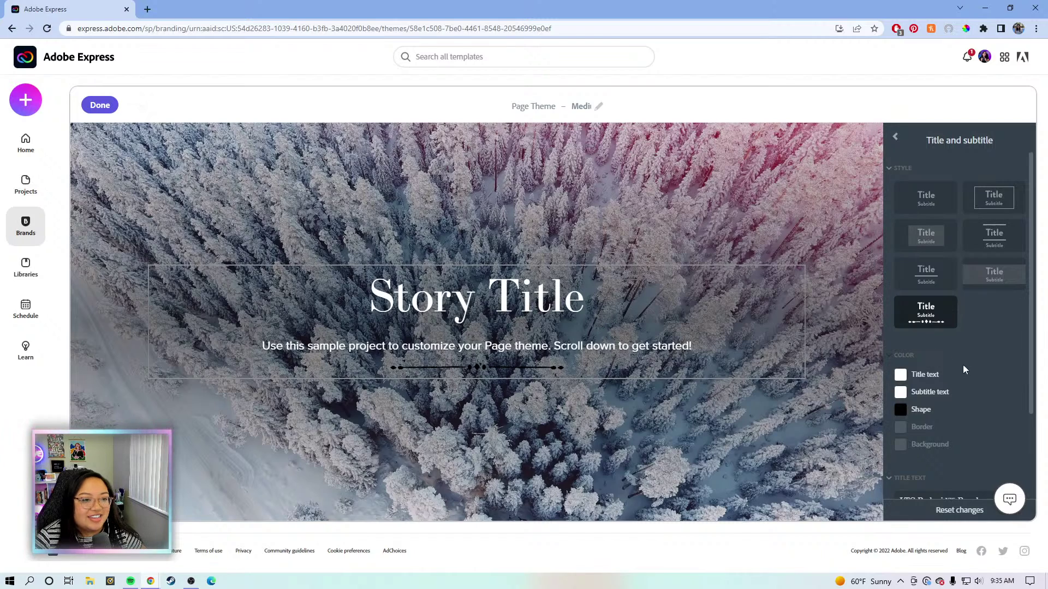
{"action": "left_click", "coordinate": [901, 411]}
{"action": "left_click", "coordinate": [950, 349]}
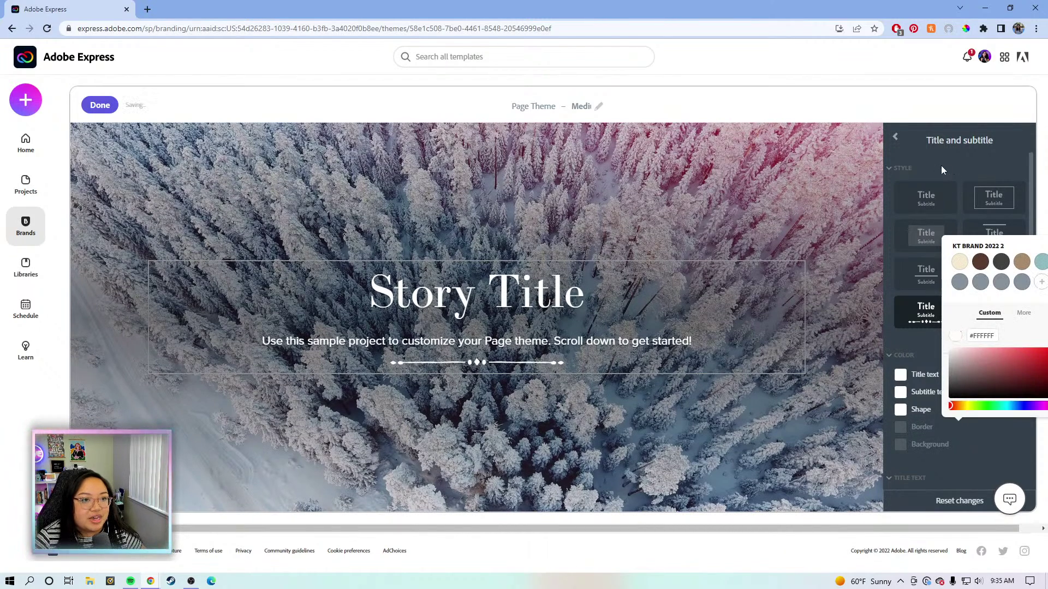
Give the Story Title the bordered box style with a dark grey background.
{"action": "left_click", "coordinate": [939, 167]}
{"action": "left_click", "coordinate": [980, 198]}
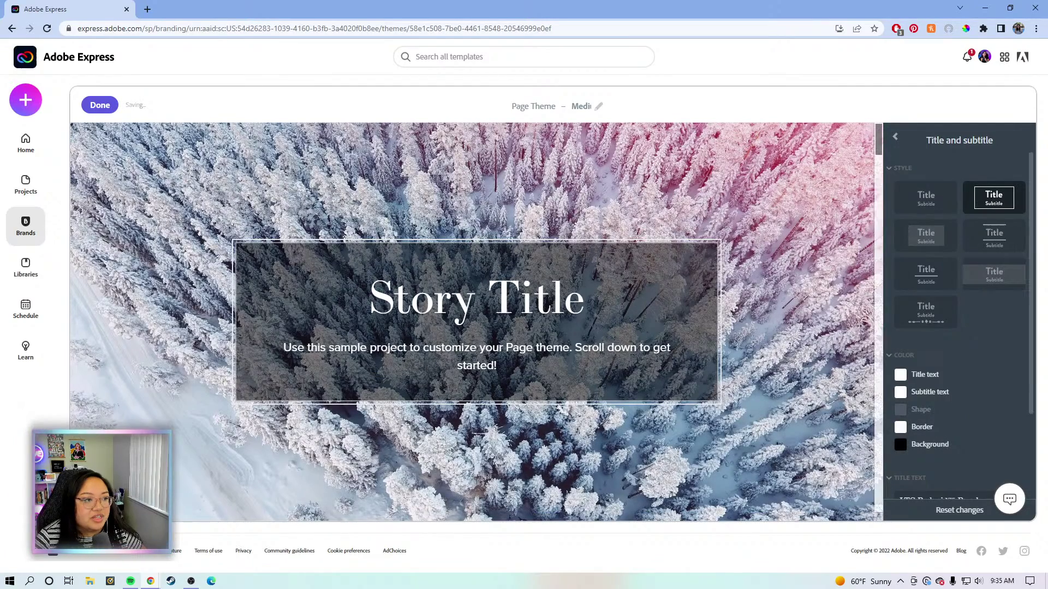
{"action": "scroll", "coordinate": [921, 367], "scroll_direction": "down", "scroll_amount": 1}
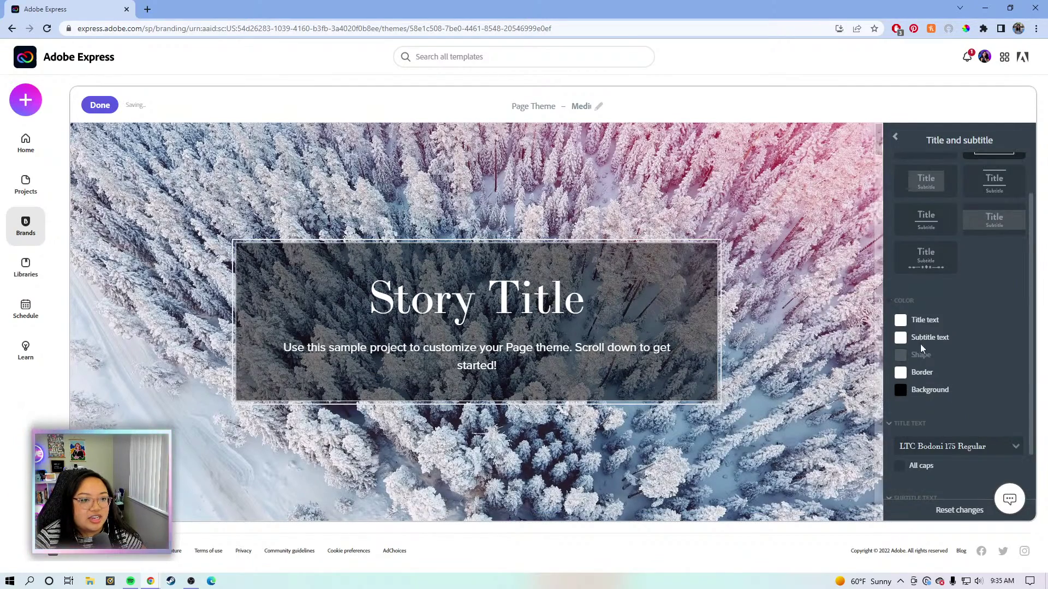
{"action": "left_click", "coordinate": [900, 389]}
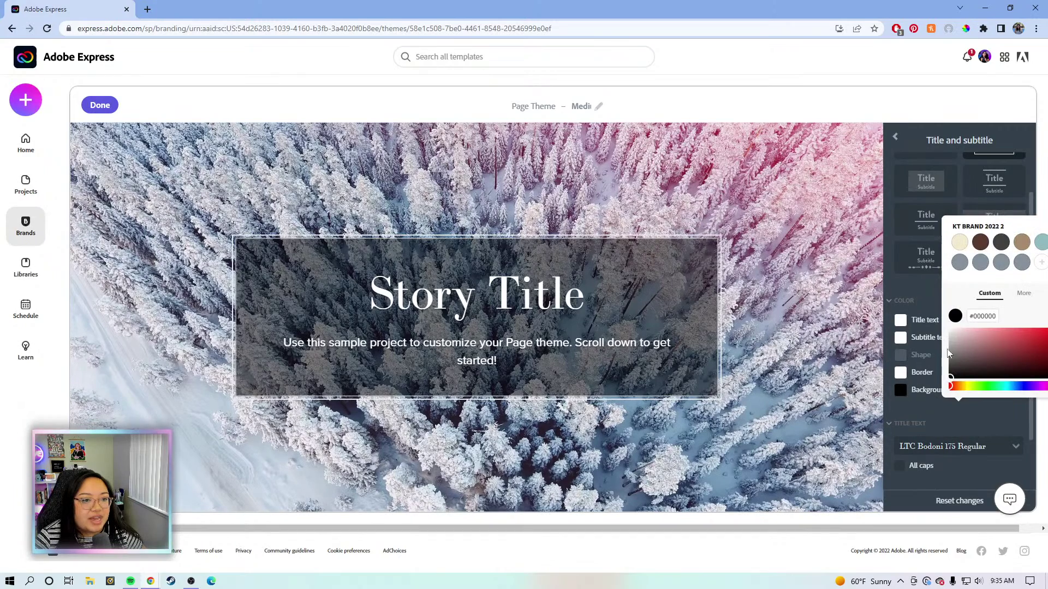
{"action": "left_click", "coordinate": [950, 375]}
{"action": "left_click_drag", "start_coordinate": [934, 373], "coordinate": [940, 372]}
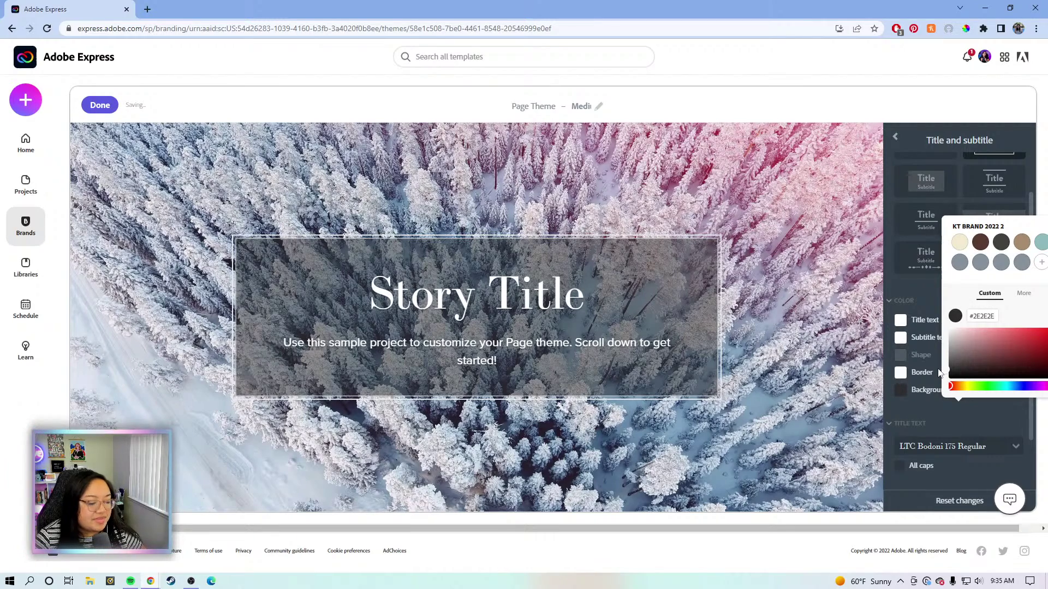
{"action": "left_click", "coordinate": [892, 281]}
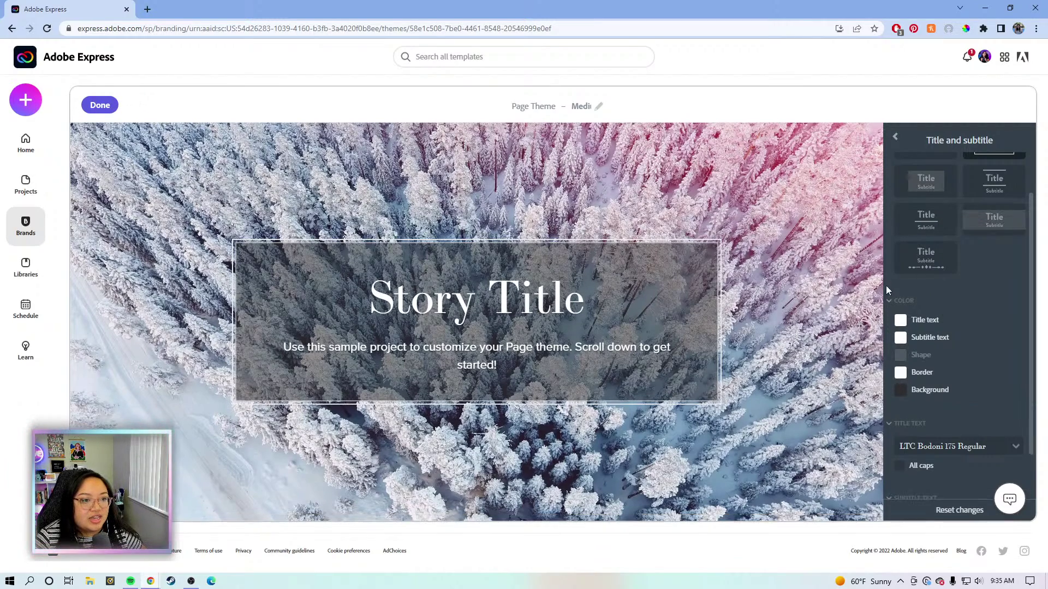
Scroll through the preview and bring up the page background settings.
{"action": "scroll", "coordinate": [671, 267], "scroll_direction": "down", "scroll_amount": 3}
{"action": "scroll", "coordinate": [709, 281], "scroll_direction": "down", "scroll_amount": 2}
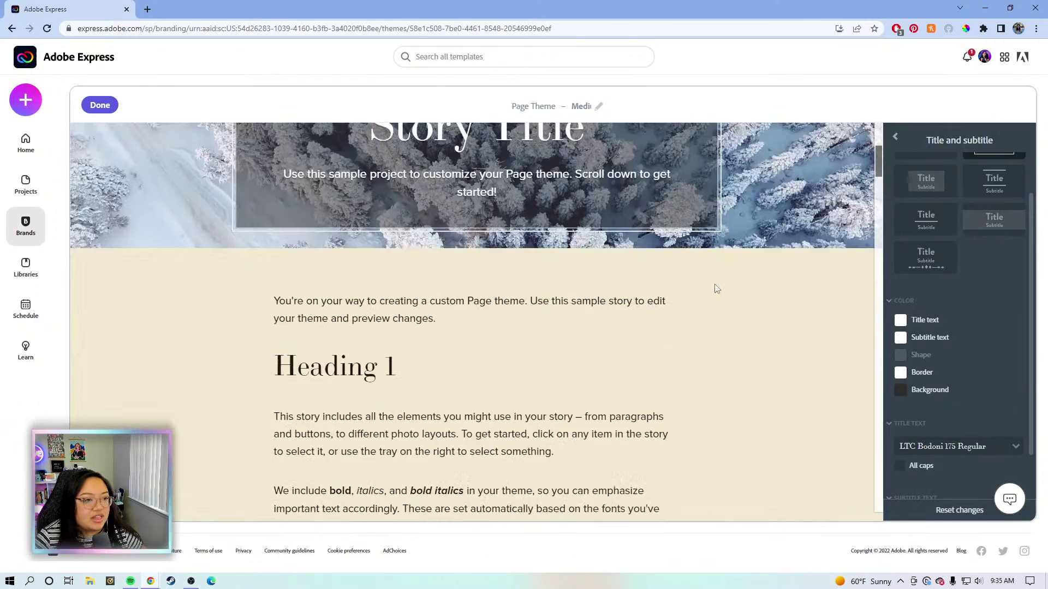
{"action": "scroll", "coordinate": [719, 283], "scroll_direction": "up", "scroll_amount": 1}
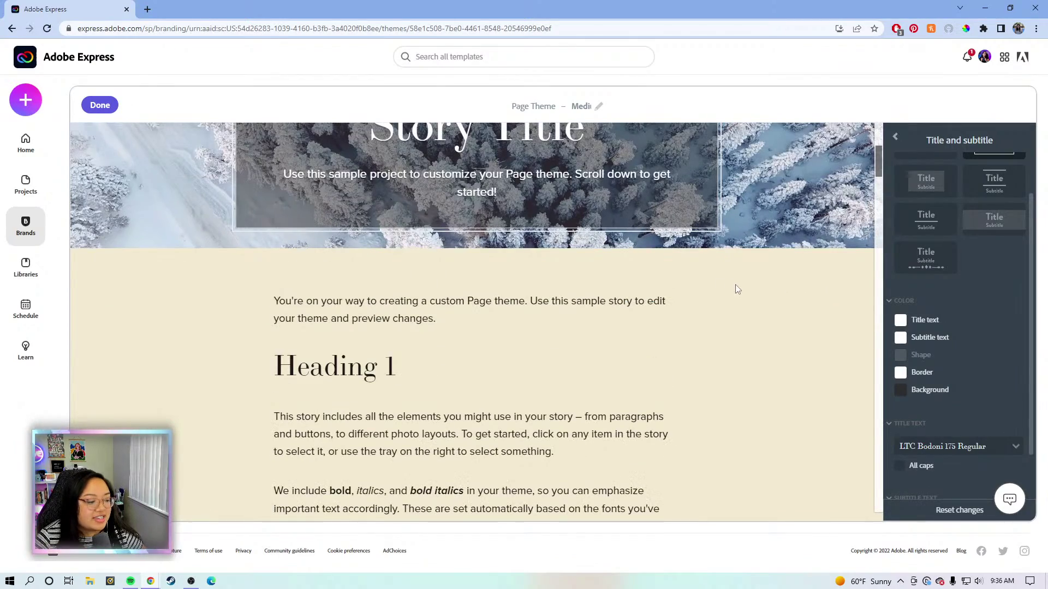
{"action": "scroll", "coordinate": [735, 288], "scroll_direction": "down", "scroll_amount": 2}
{"action": "scroll", "coordinate": [736, 288], "scroll_direction": "up", "scroll_amount": 5}
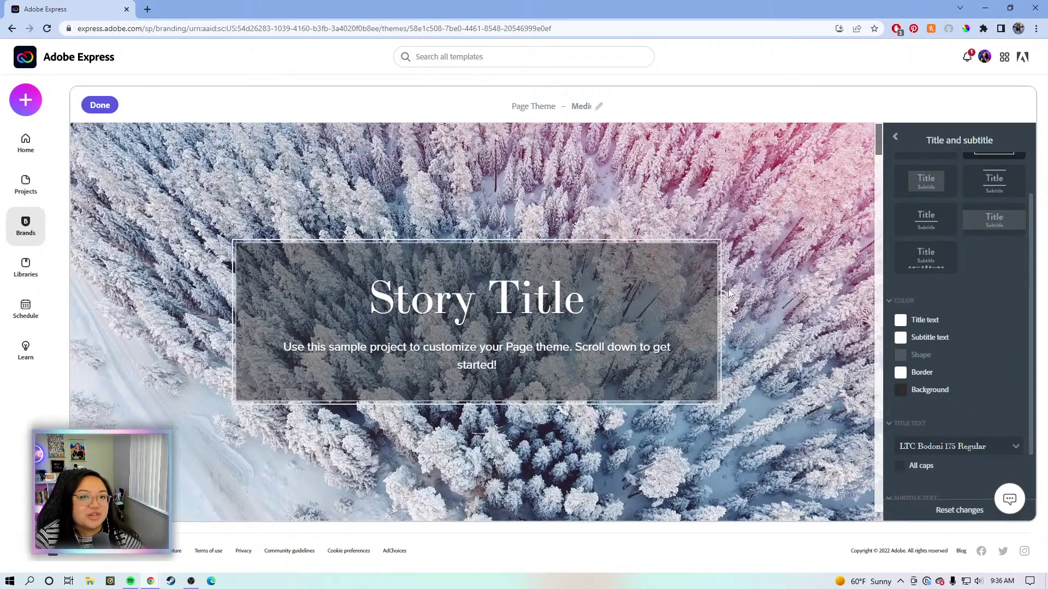
{"action": "scroll", "coordinate": [728, 291], "scroll_direction": "down", "scroll_amount": 8}
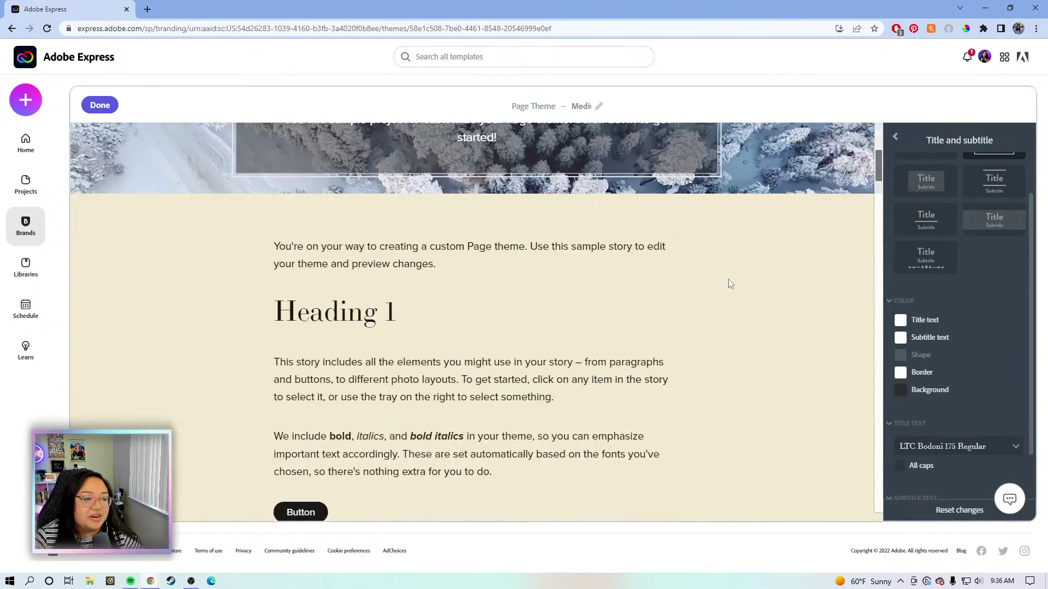
{"action": "left_click", "coordinate": [794, 251]}
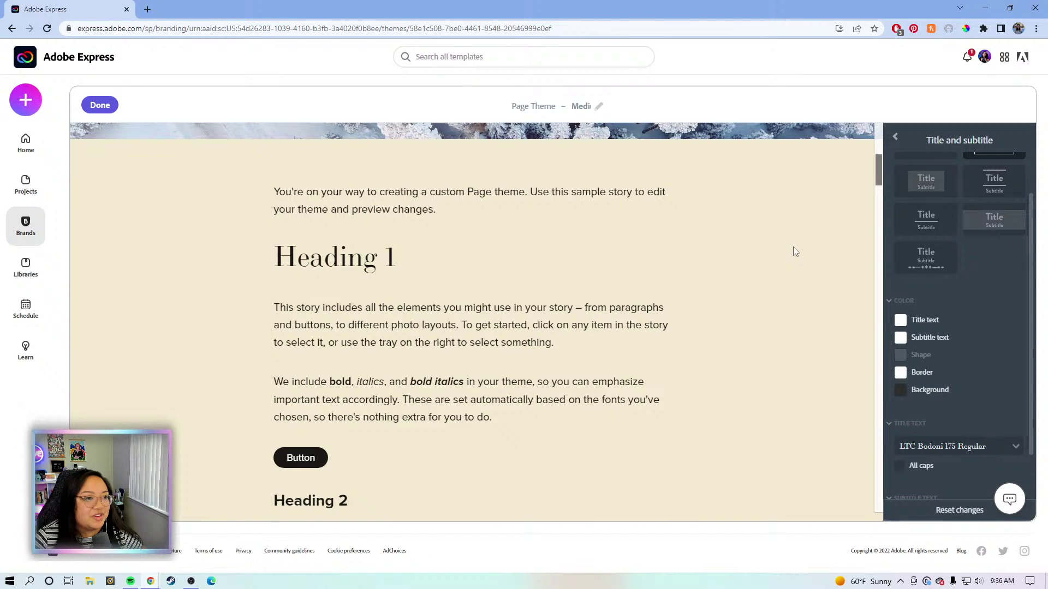
Leave the intro paragraph's style settings and open the Page Background tile in Edit theme.
{"action": "left_click", "coordinate": [557, 193]}
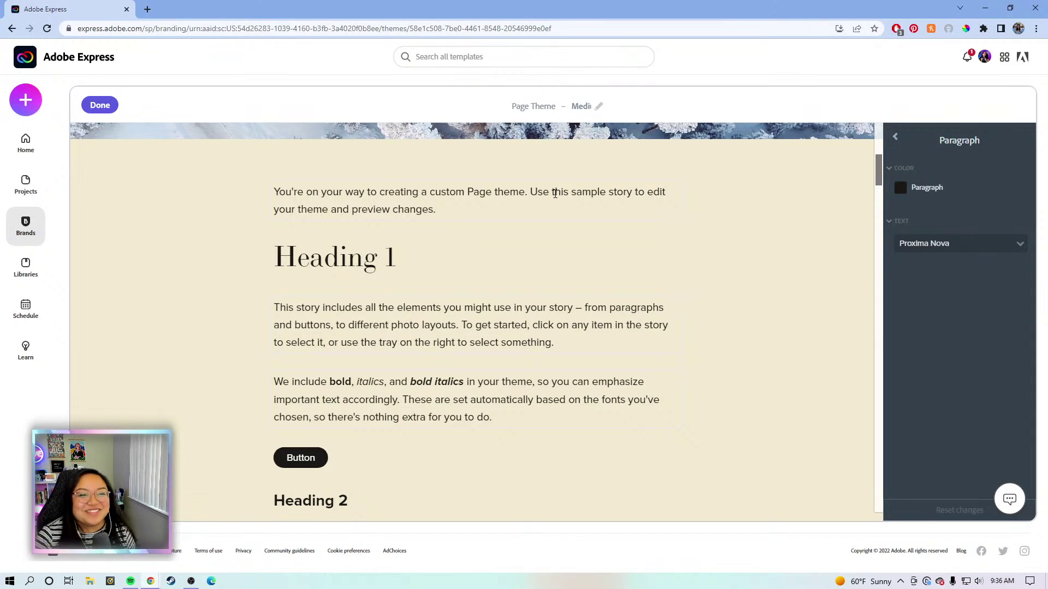
{"action": "scroll", "coordinate": [555, 194], "scroll_direction": "up", "scroll_amount": 8}
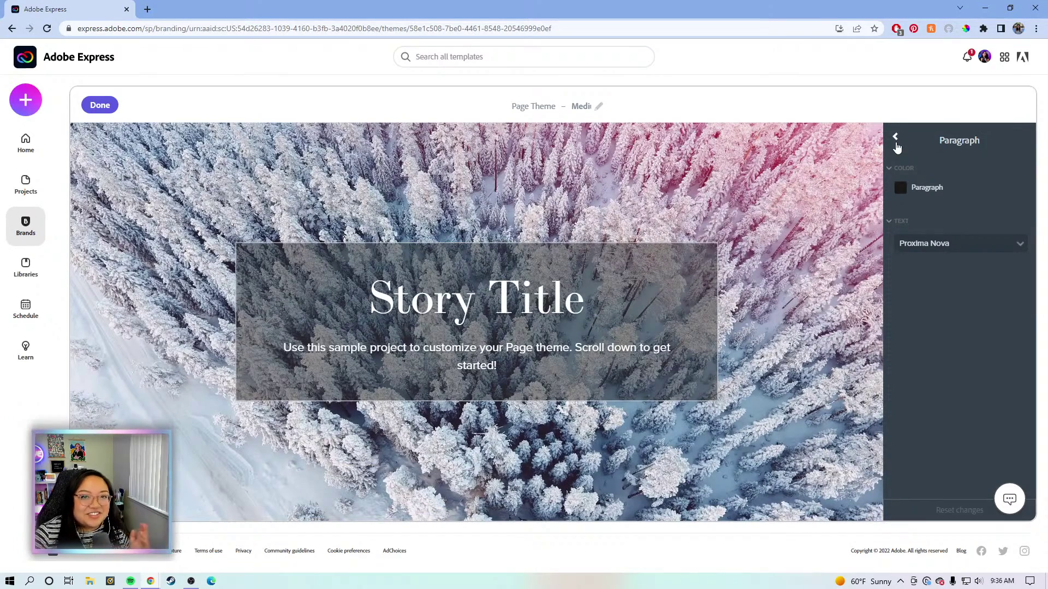
{"action": "left_click", "coordinate": [895, 138]}
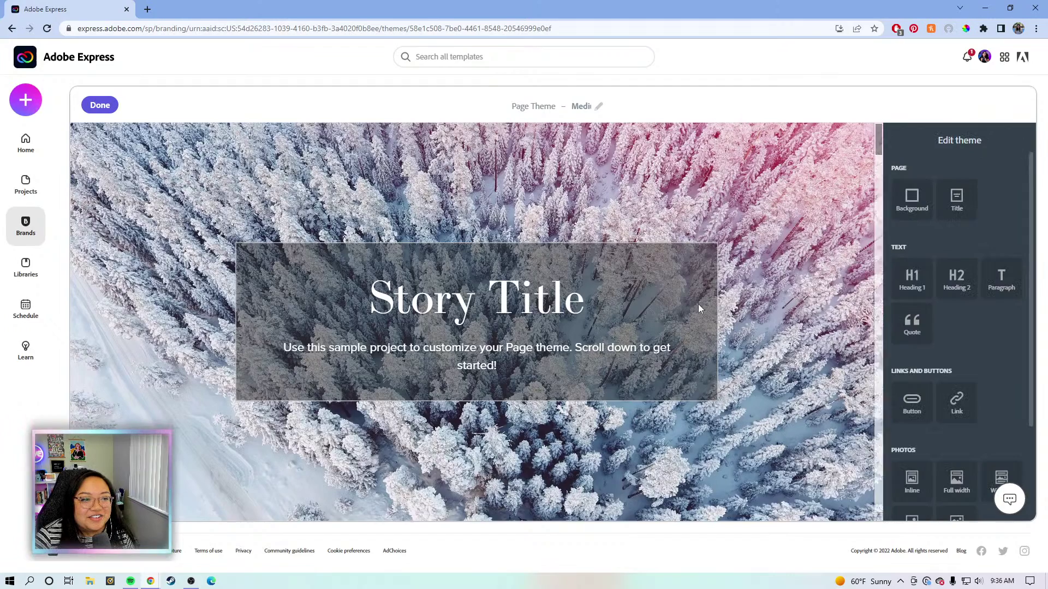
{"action": "scroll", "coordinate": [694, 311], "scroll_direction": "down", "scroll_amount": 2}
{"action": "scroll", "coordinate": [698, 308], "scroll_direction": "down", "scroll_amount": 4}
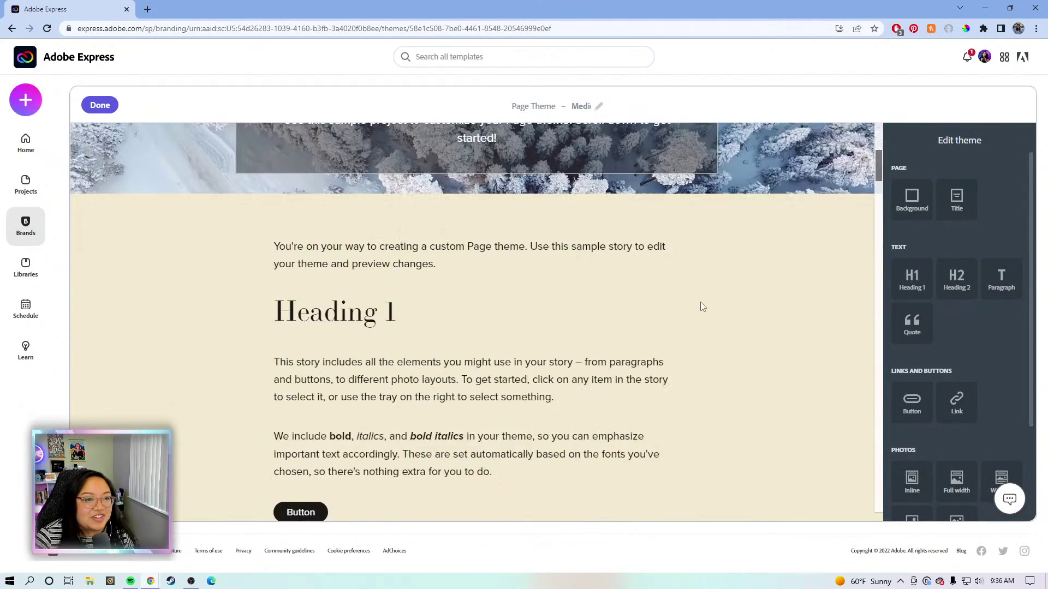
{"action": "scroll", "coordinate": [709, 313], "scroll_direction": "down", "scroll_amount": 1}
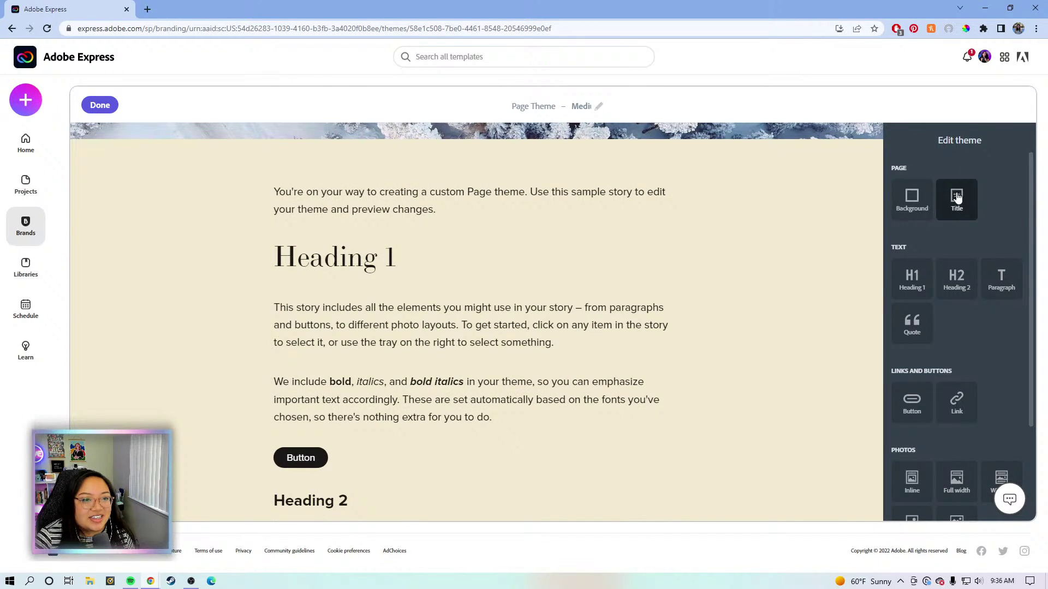
{"action": "left_click", "coordinate": [910, 210]}
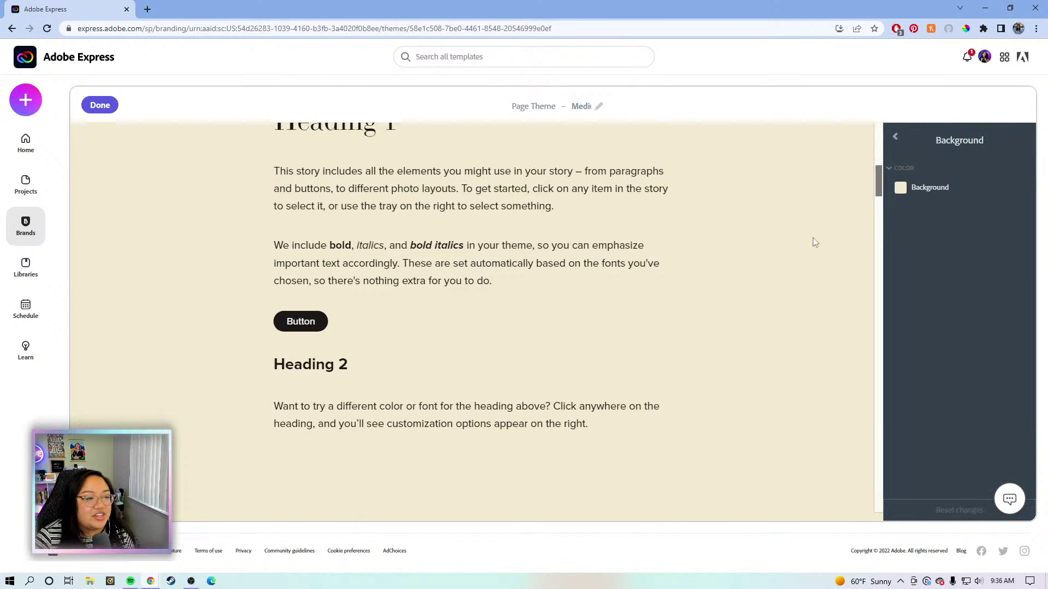
{"action": "left_click", "coordinate": [901, 188]}
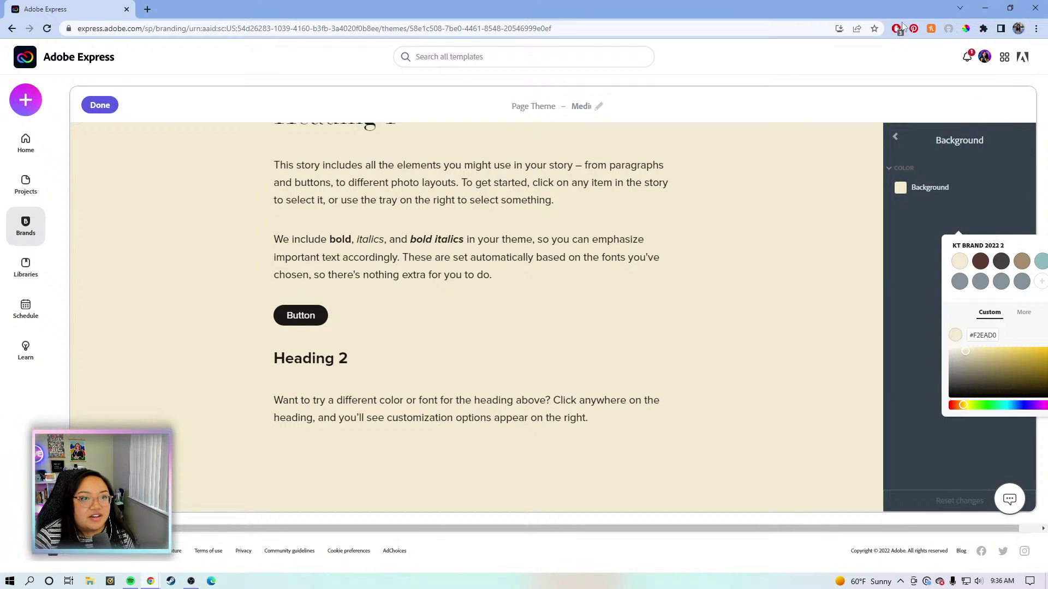
{"action": "left_click", "coordinate": [1010, 7]}
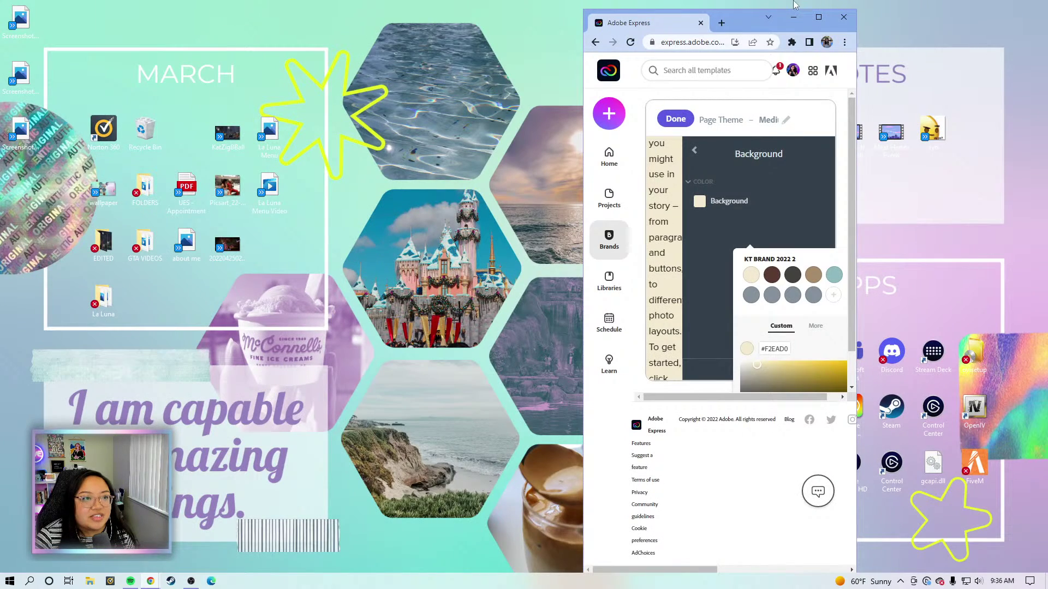
{"action": "left_click", "coordinate": [818, 17]}
{"action": "left_click", "coordinate": [1010, 7]}
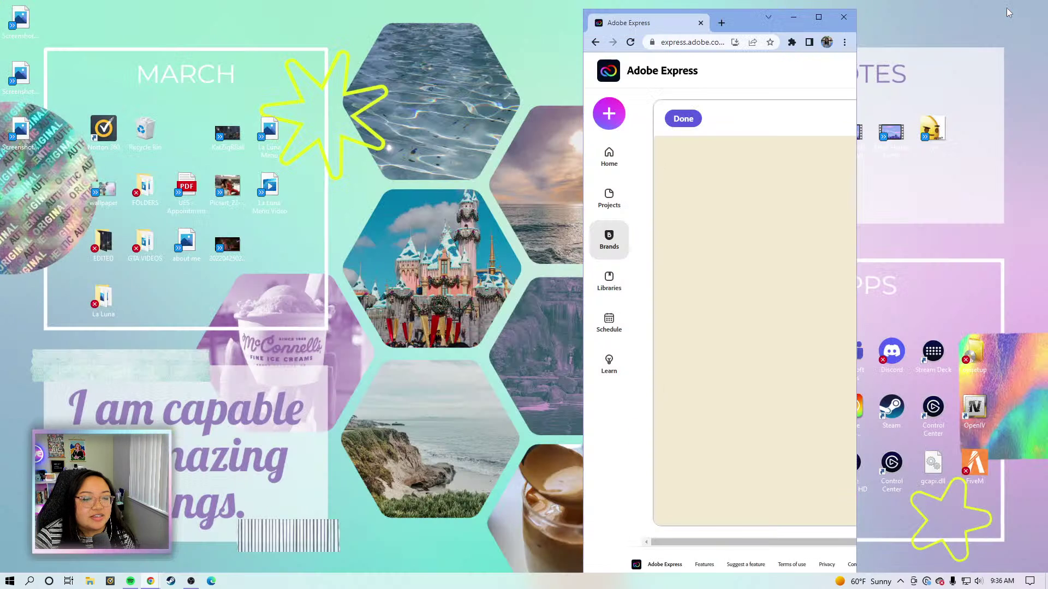
{"action": "left_click_drag", "start_coordinate": [856, 65], "coordinate": [1045, 76]}
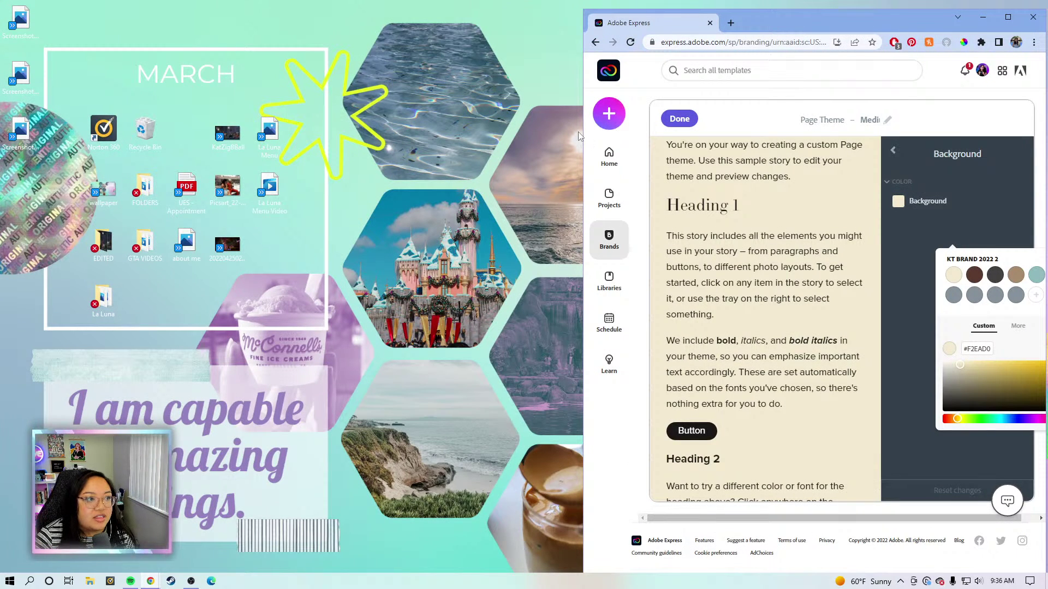
{"action": "left_click_drag", "start_coordinate": [583, 133], "coordinate": [3, 134]}
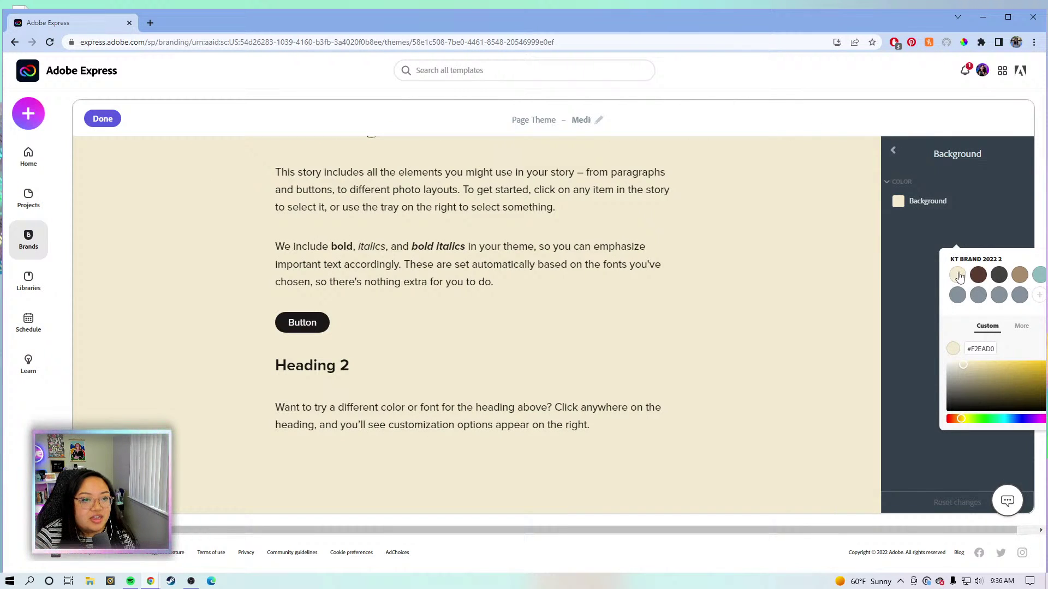
{"action": "left_click", "coordinate": [978, 275]}
{"action": "left_click", "coordinate": [999, 275]}
{"action": "left_click", "coordinate": [1018, 276]}
{"action": "left_click", "coordinate": [1038, 277]}
{"action": "left_click", "coordinate": [959, 277]}
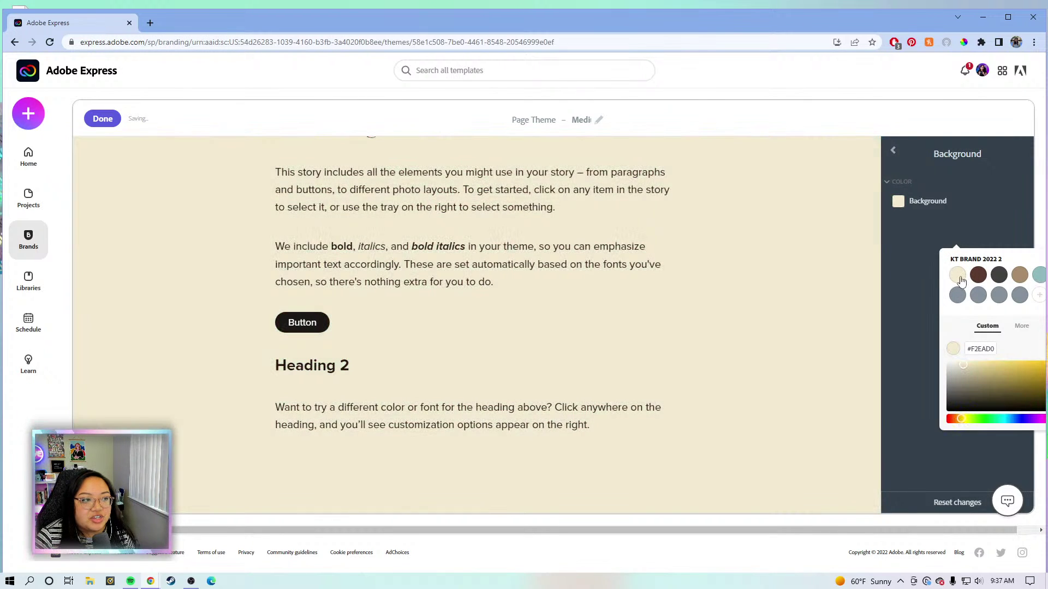
{"action": "left_click_drag", "start_coordinate": [1003, 382], "coordinate": [933, 358]}
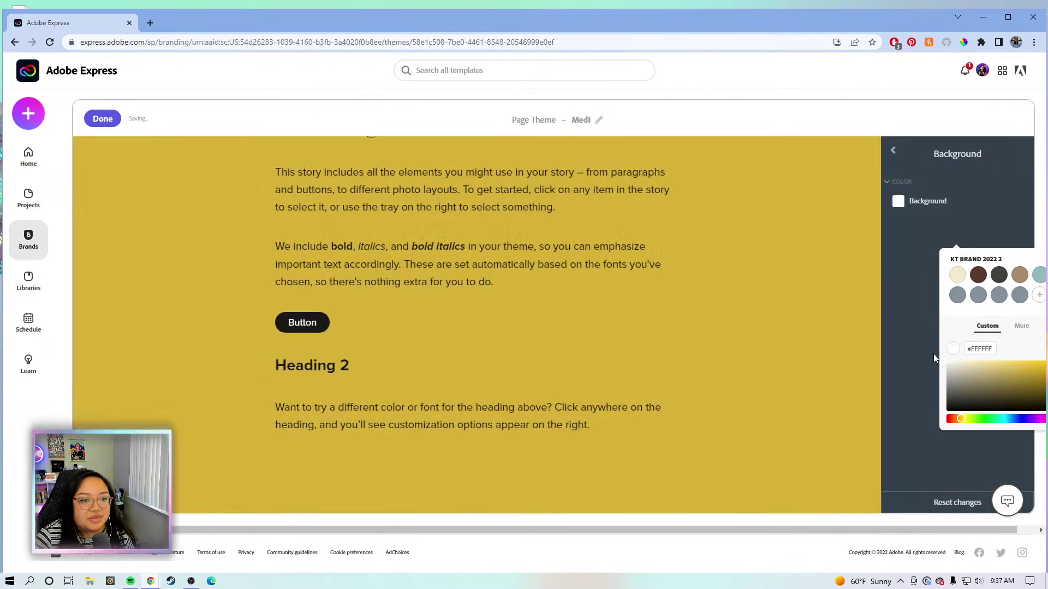
{"action": "left_click", "coordinate": [958, 275]}
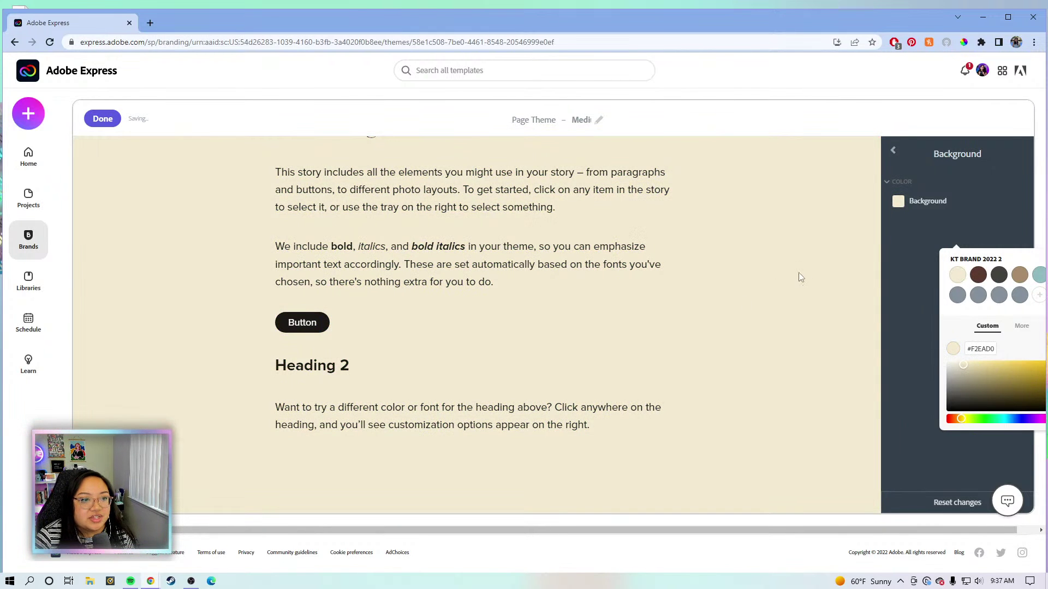
{"action": "left_click", "coordinate": [792, 234]}
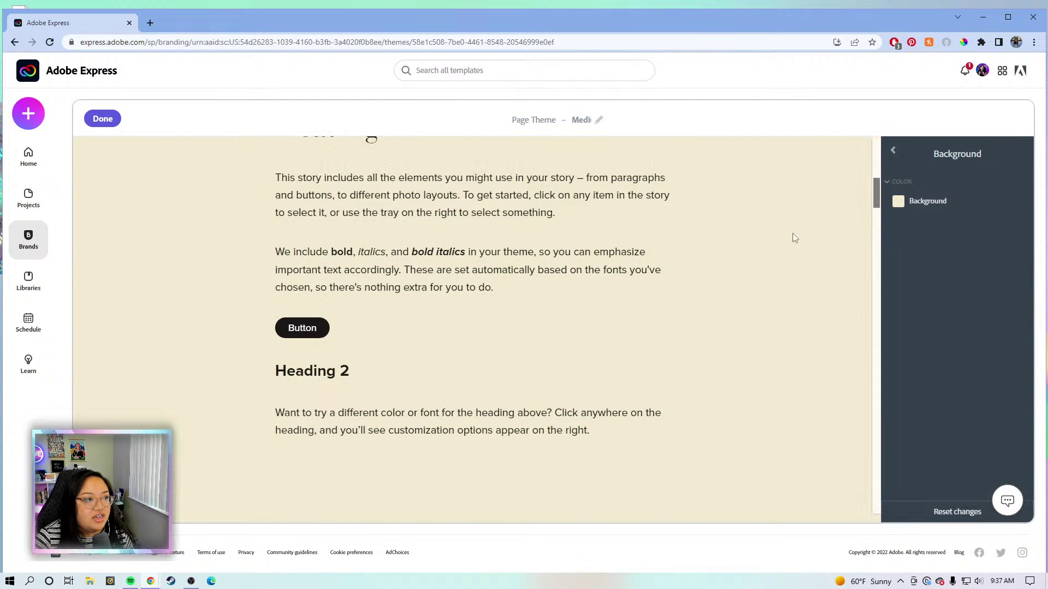
{"action": "scroll", "coordinate": [792, 233], "scroll_direction": "up", "scroll_amount": 10}
Give Heading 1 a left-aligned double-rule underline coloured dark brown.
{"action": "left_click", "coordinate": [891, 151]}
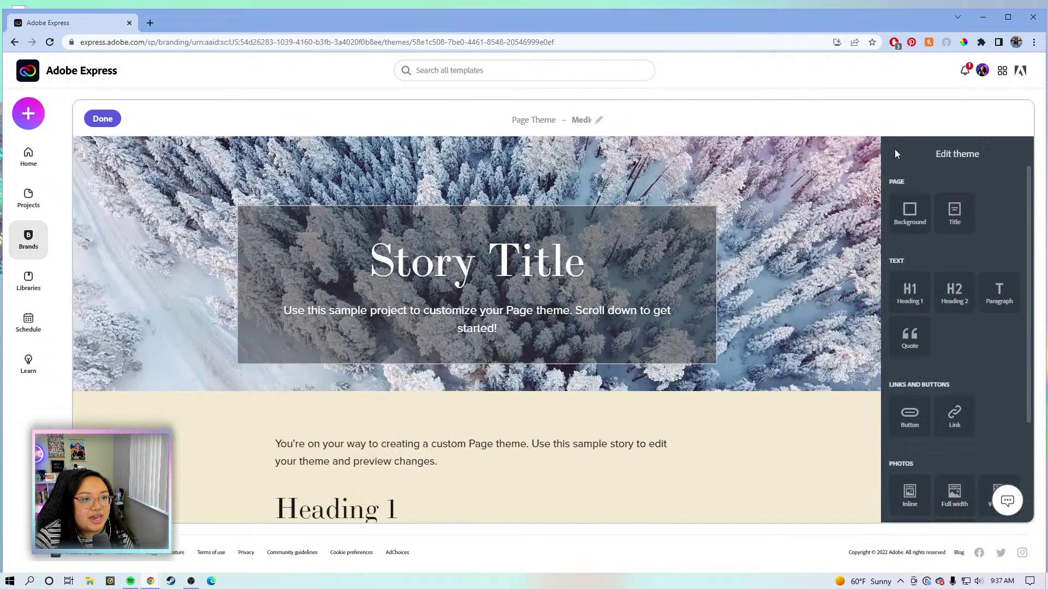
{"action": "scroll", "coordinate": [952, 218], "scroll_direction": "down", "scroll_amount": 3}
{"action": "left_click", "coordinate": [910, 238]}
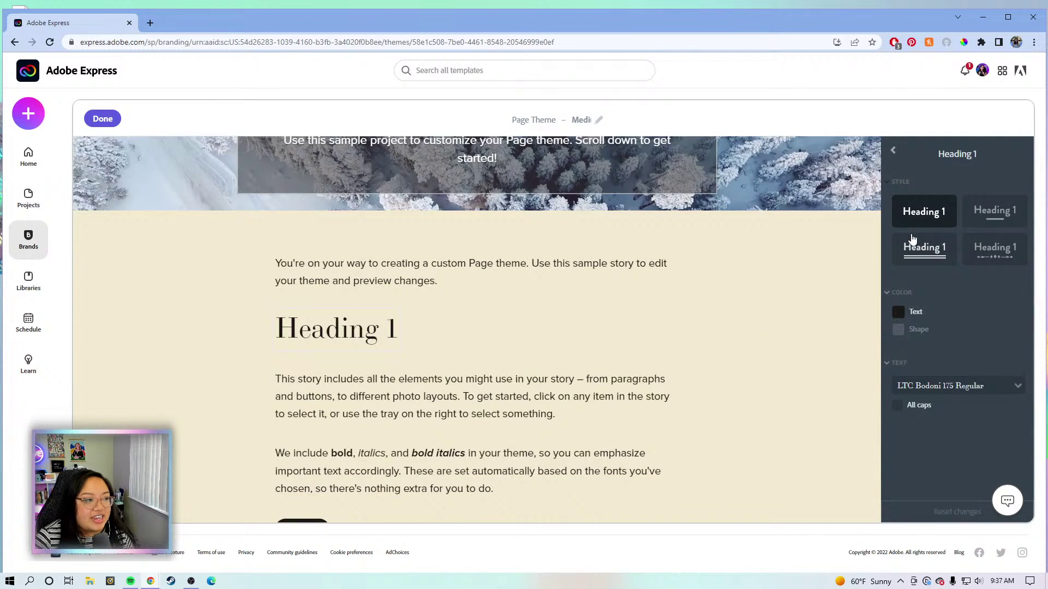
{"action": "left_click", "coordinate": [994, 211]}
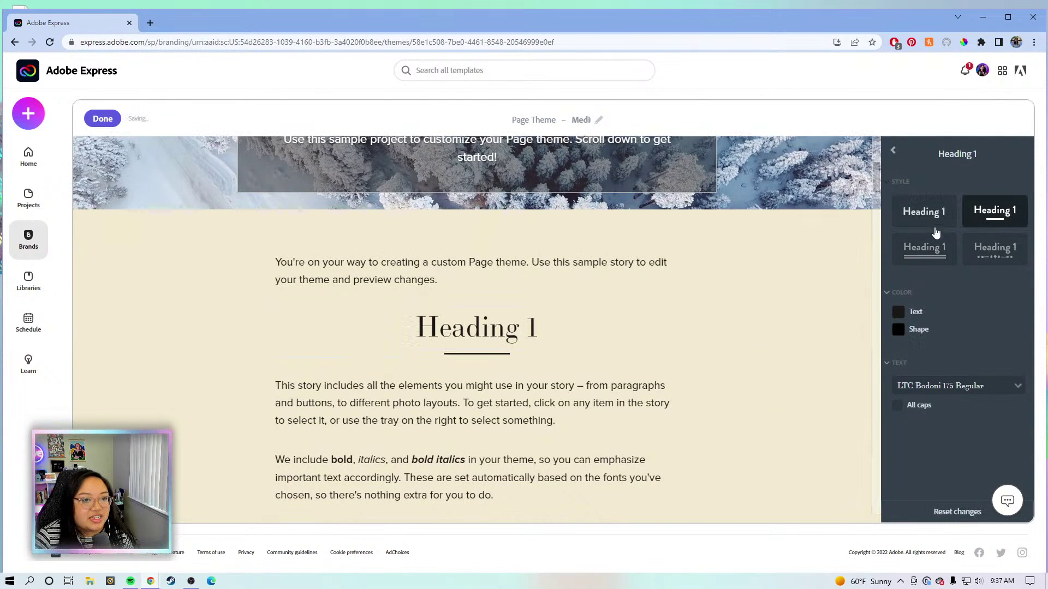
{"action": "left_click", "coordinate": [934, 249]}
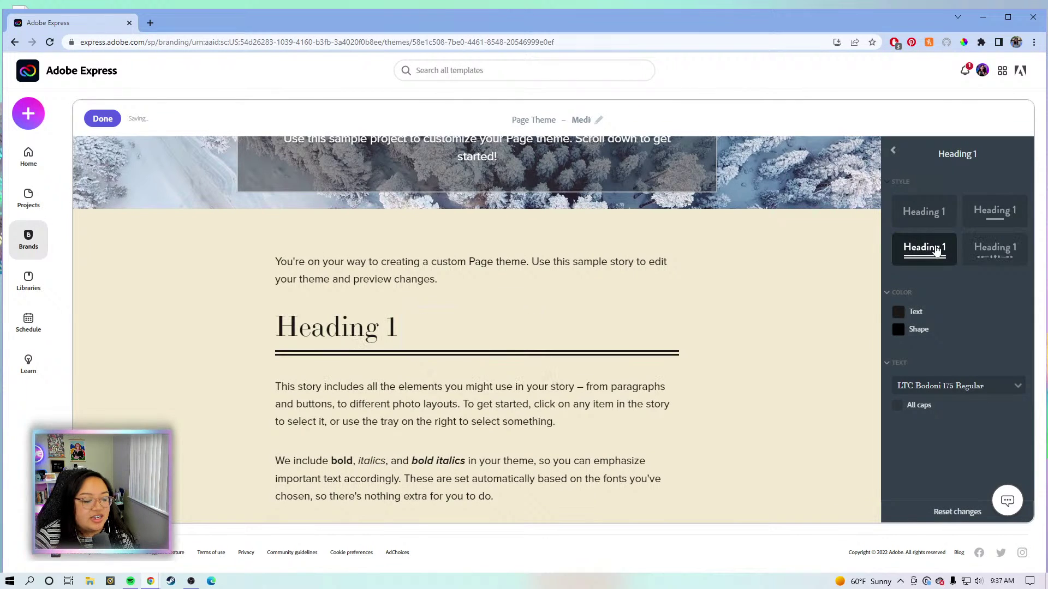
{"action": "left_click", "coordinate": [898, 331]}
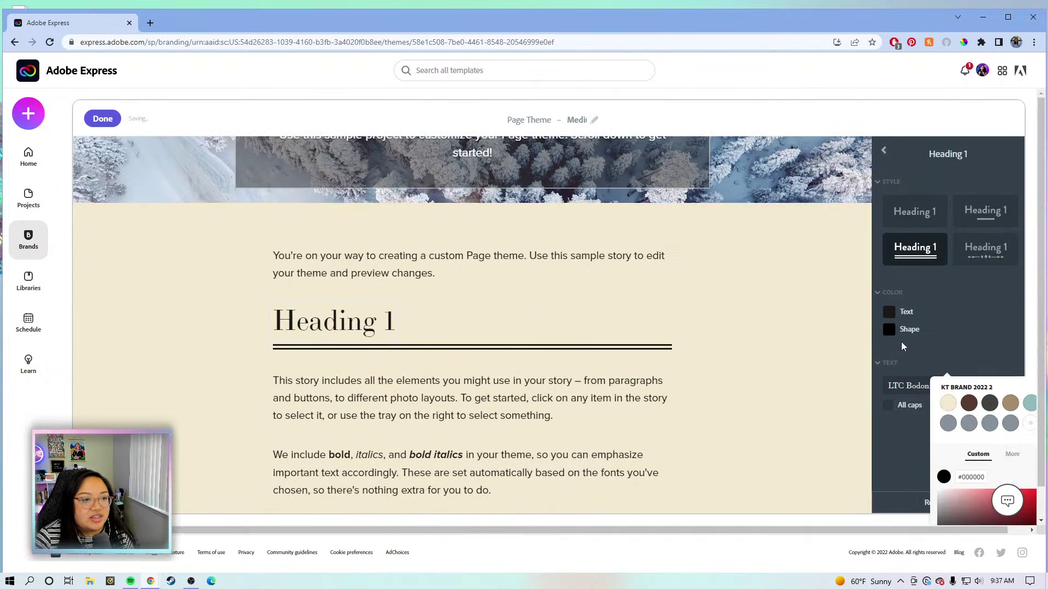
{"action": "left_click", "coordinate": [1026, 404]}
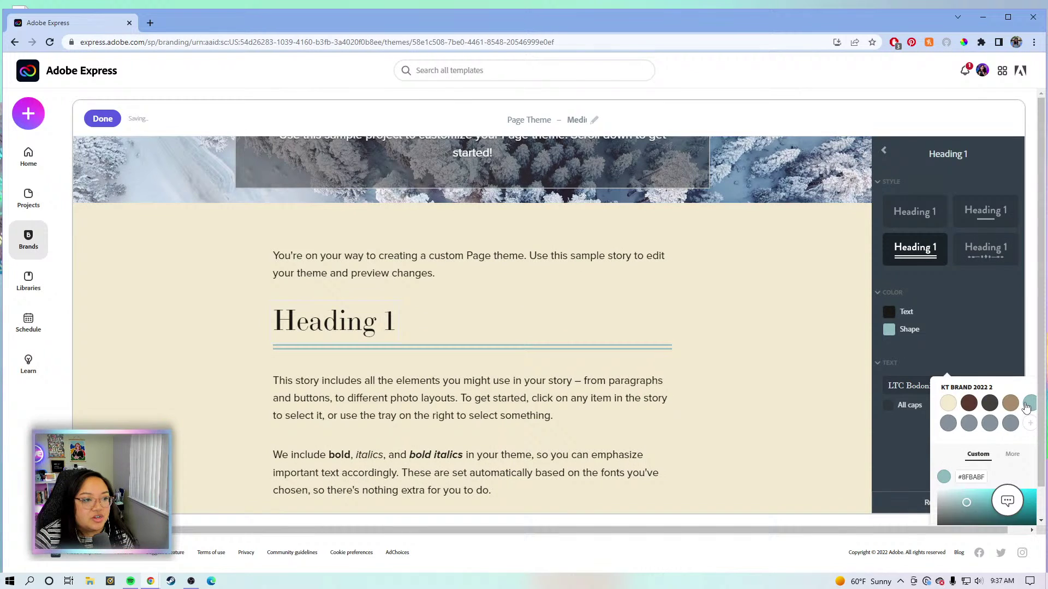
{"action": "left_click", "coordinate": [1010, 405]}
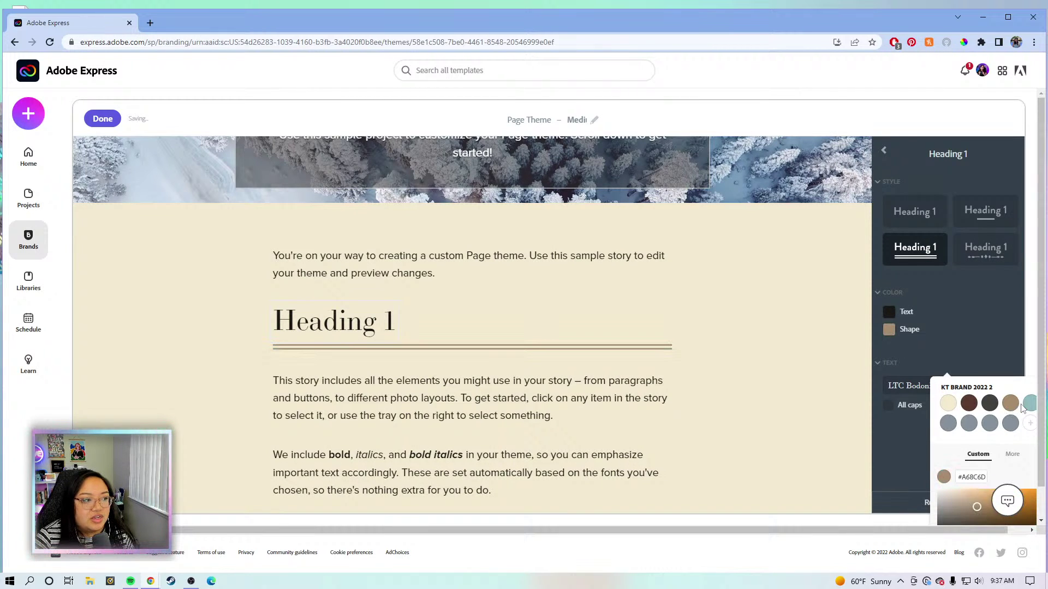
{"action": "left_click", "coordinate": [969, 404]}
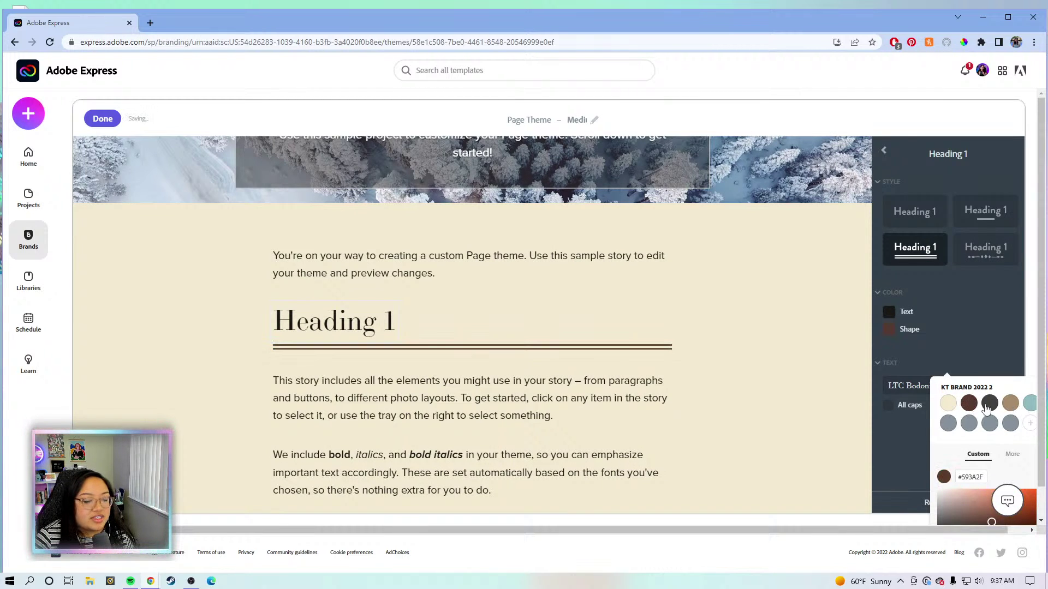
{"action": "left_click", "coordinate": [919, 447]}
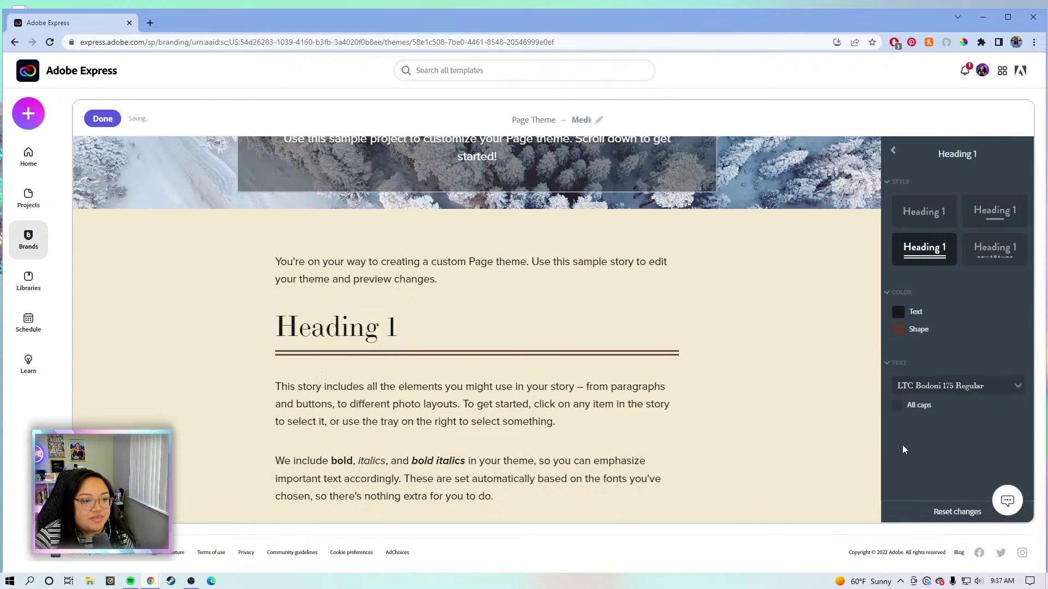
Keep Heading 1's LTC Bodoni 175 Regular font and turn All caps off.
{"action": "left_click", "coordinate": [984, 397]}
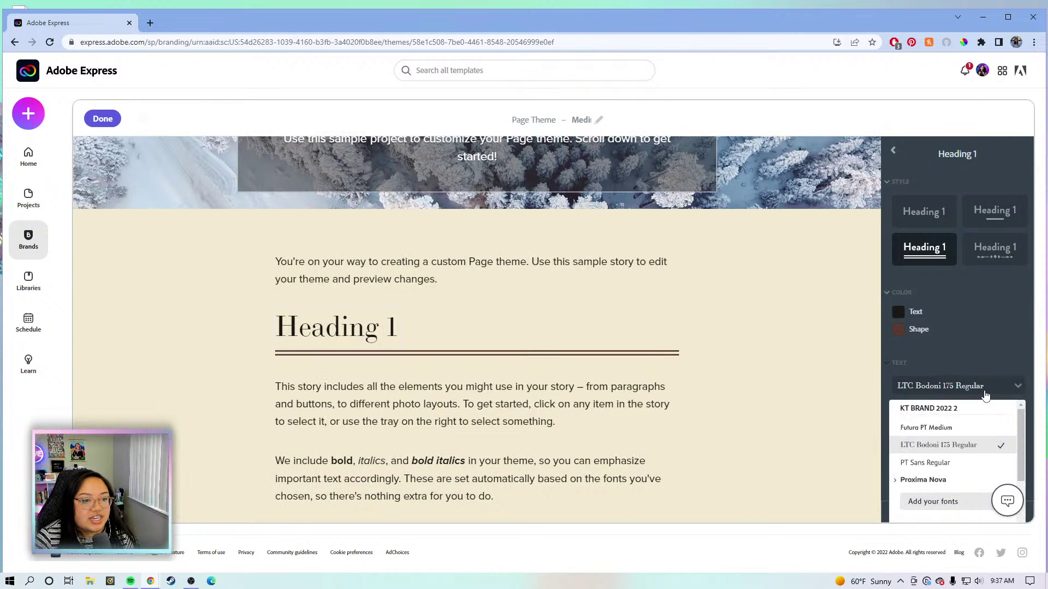
{"action": "scroll", "coordinate": [961, 477], "scroll_direction": "down", "scroll_amount": 5}
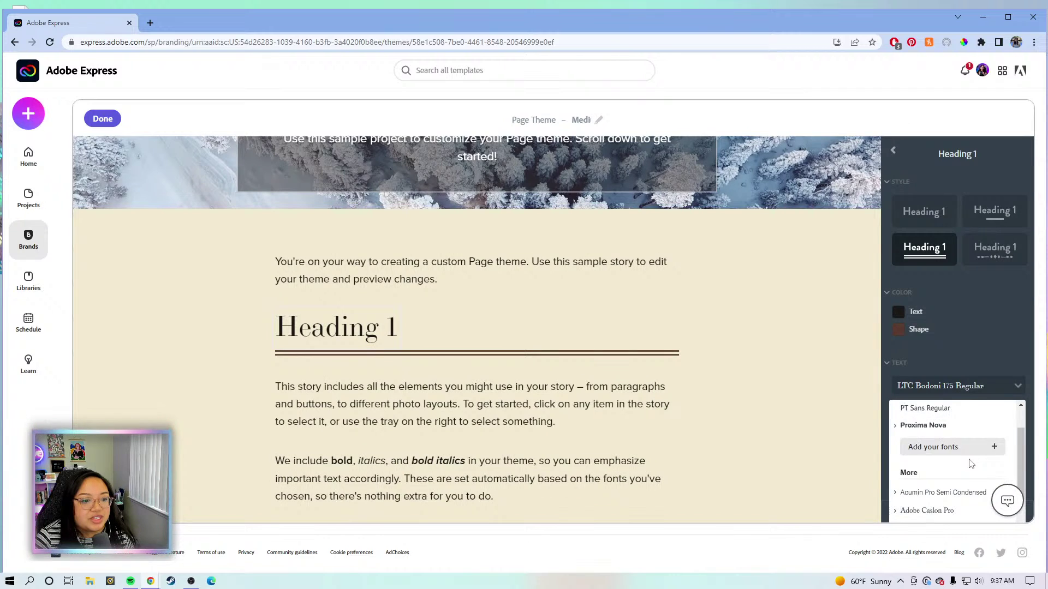
{"action": "scroll", "coordinate": [957, 478], "scroll_direction": "up", "scroll_amount": 8}
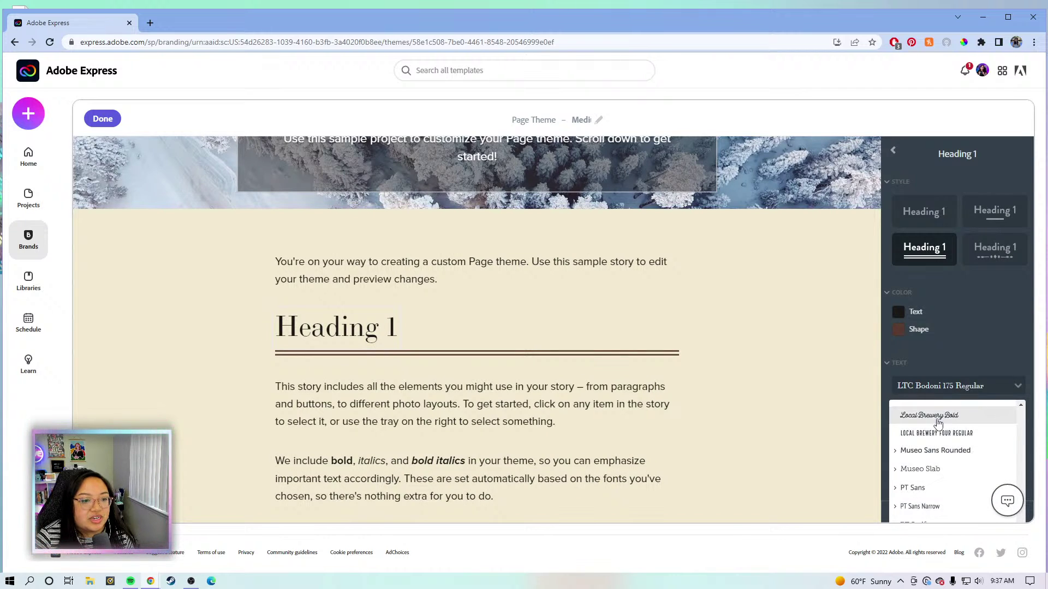
{"action": "left_click", "coordinate": [985, 364]}
{"action": "left_click", "coordinate": [923, 366]}
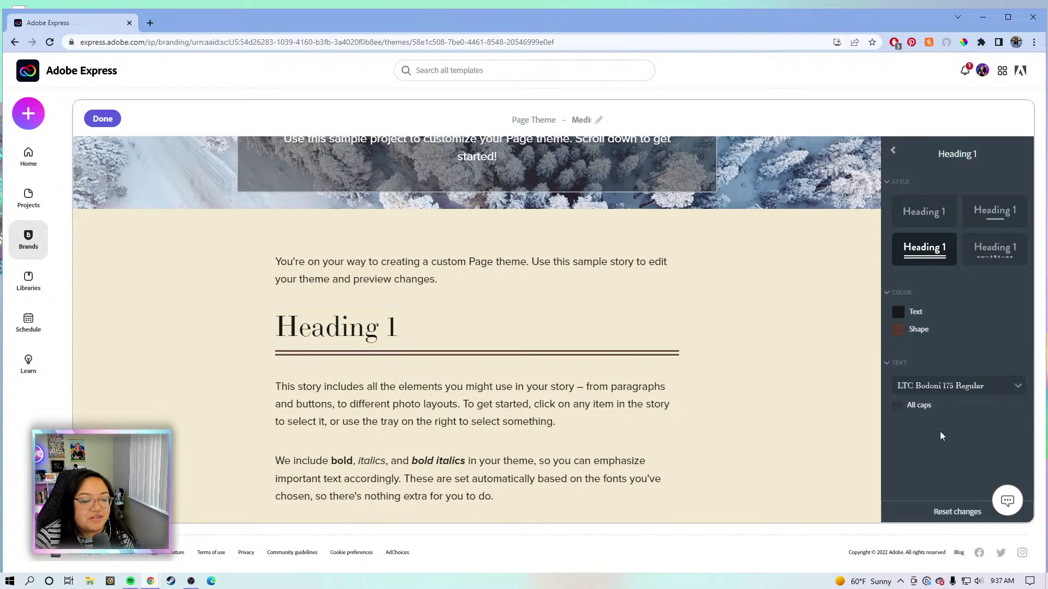
{"action": "left_click", "coordinate": [898, 406]}
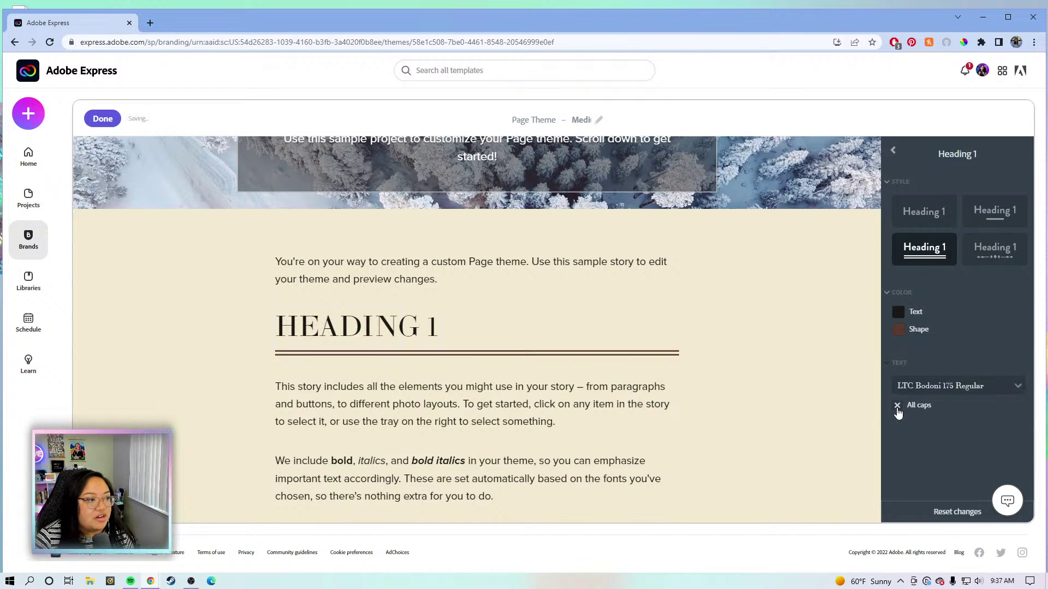
{"action": "left_click", "coordinate": [897, 407]}
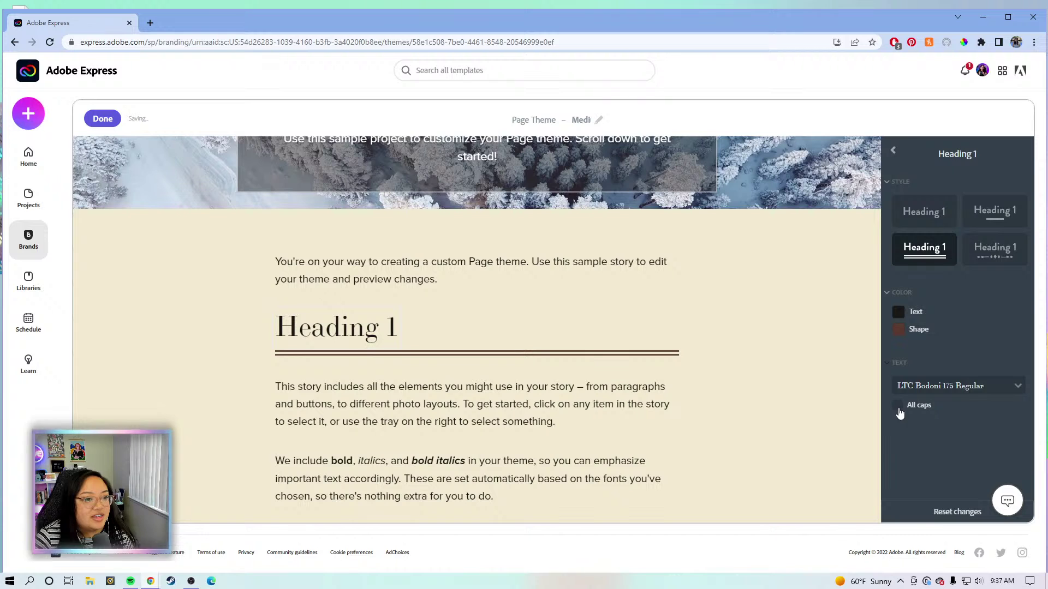
{"action": "left_click", "coordinate": [894, 148]}
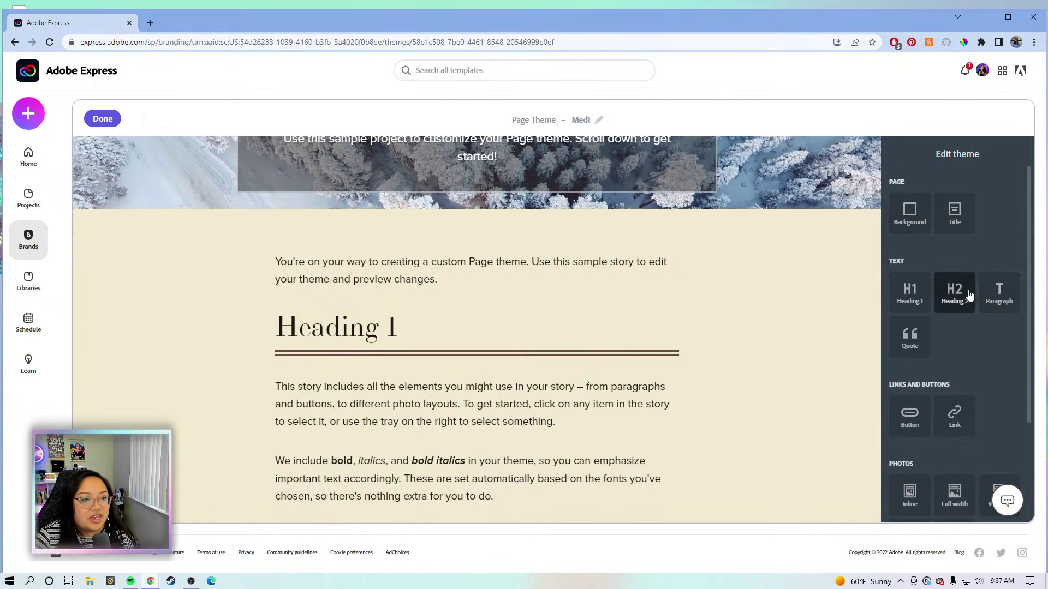
Inspect the Heading 2 style settings against a sample sentence.
{"action": "left_click", "coordinate": [953, 294]}
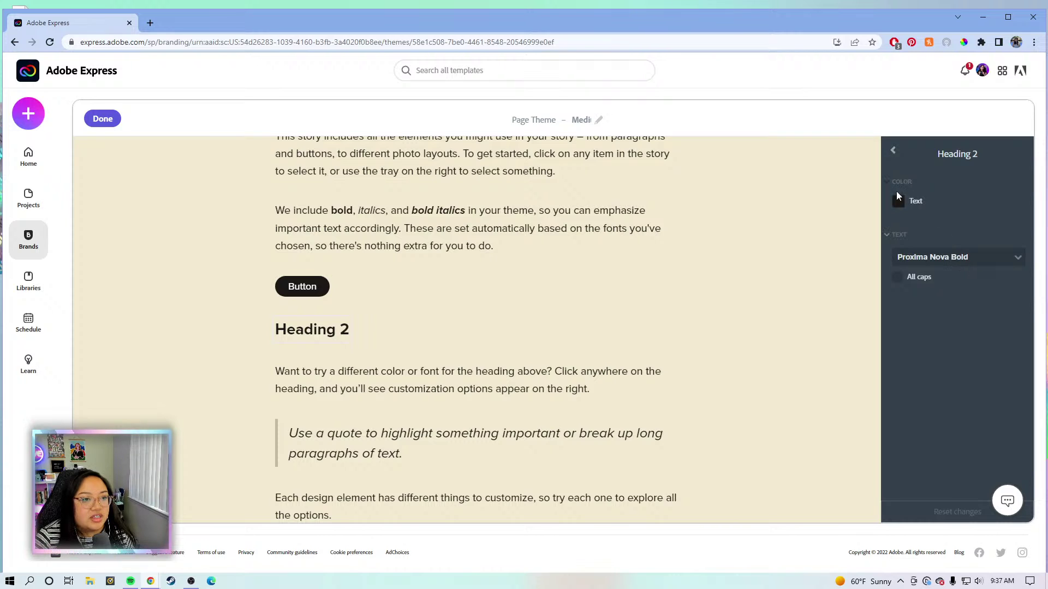
{"action": "mouse_move", "coordinate": [899, 210]}
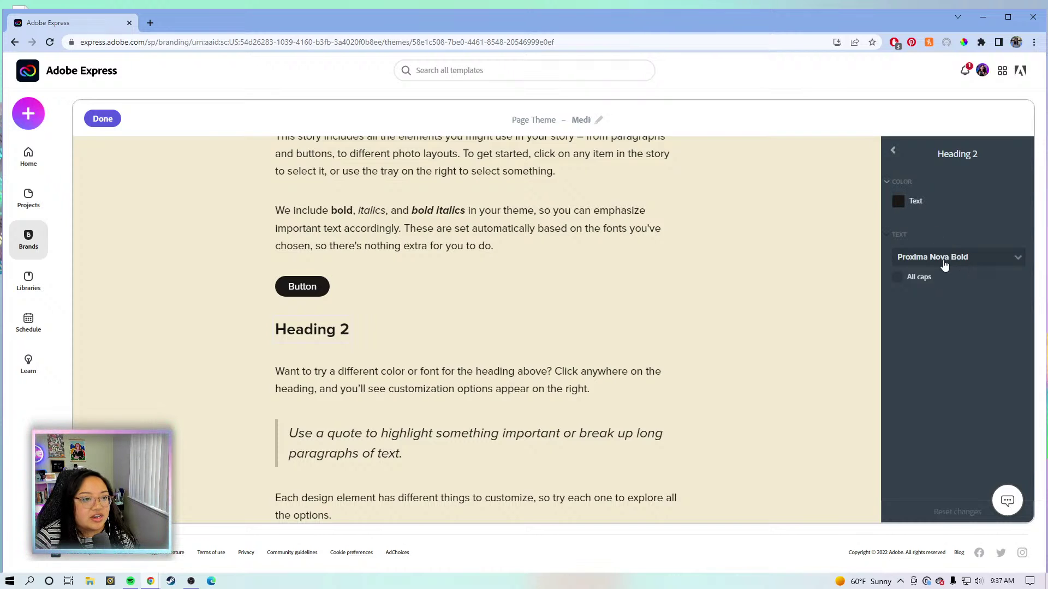
{"action": "left_click_drag", "start_coordinate": [552, 352], "coordinate": [843, 250]}
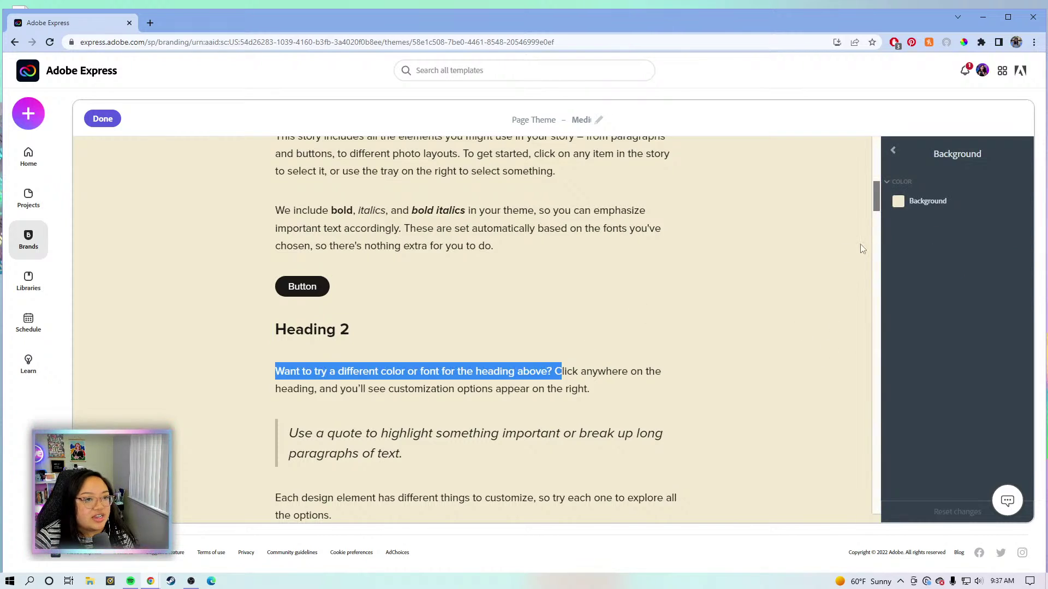
{"action": "left_click", "coordinate": [895, 155]}
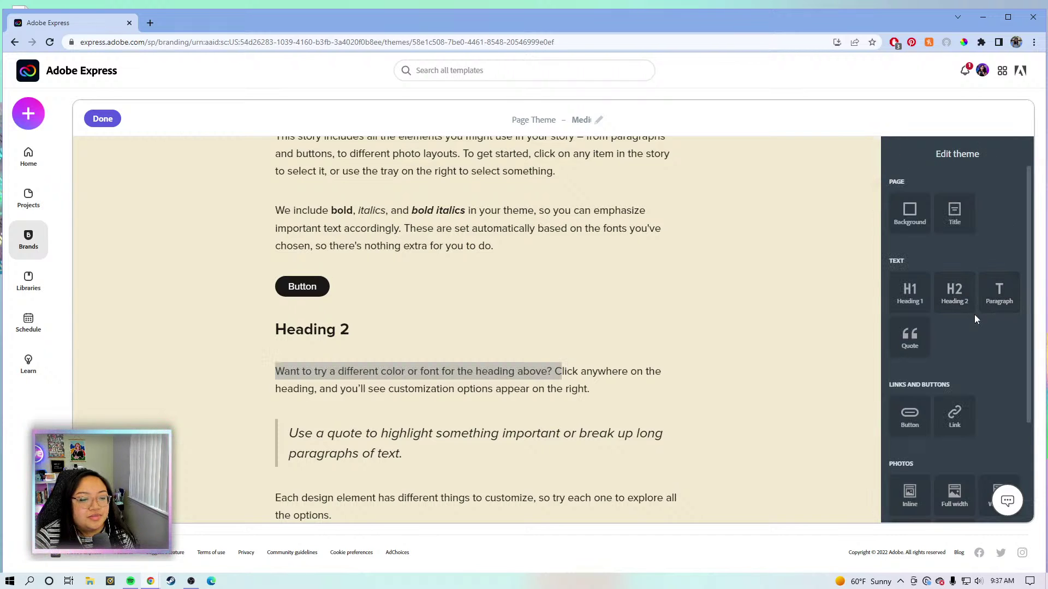
Try the Quote style tiles and settle on the large quotation-mark style.
{"action": "left_click", "coordinate": [917, 338]}
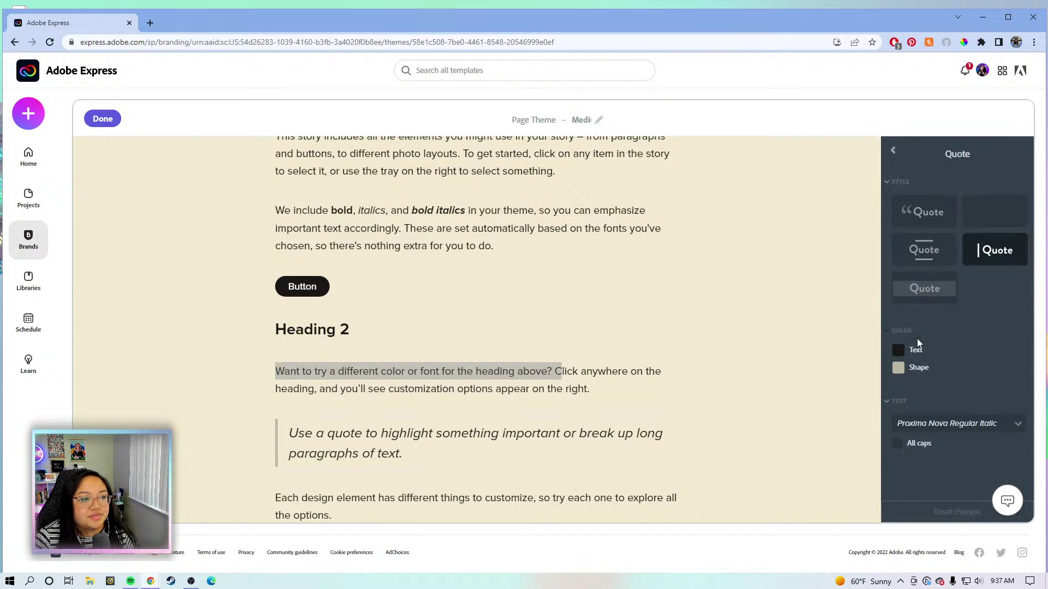
{"action": "left_click", "coordinate": [941, 216]}
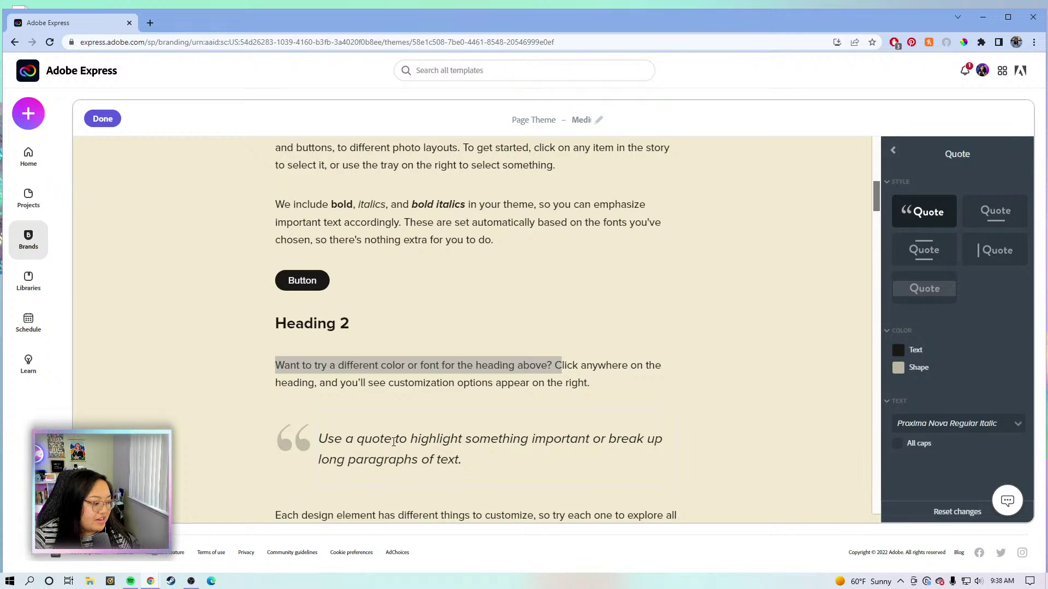
{"action": "left_click", "coordinate": [994, 218]}
{"action": "left_click", "coordinate": [986, 256]}
{"action": "left_click", "coordinate": [938, 257]}
{"action": "left_click", "coordinate": [929, 292]}
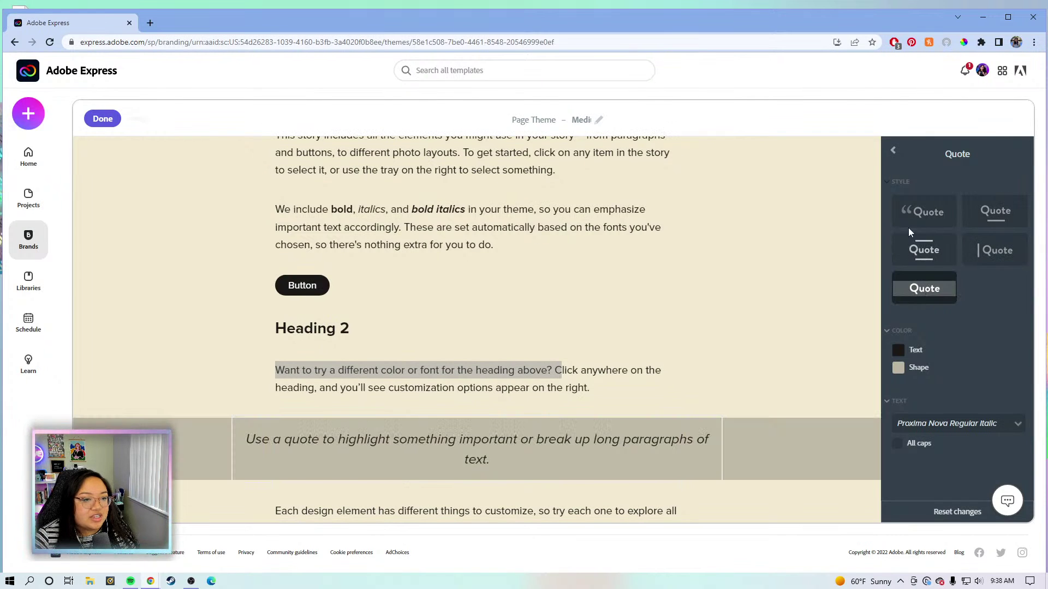
{"action": "left_click", "coordinate": [910, 212]}
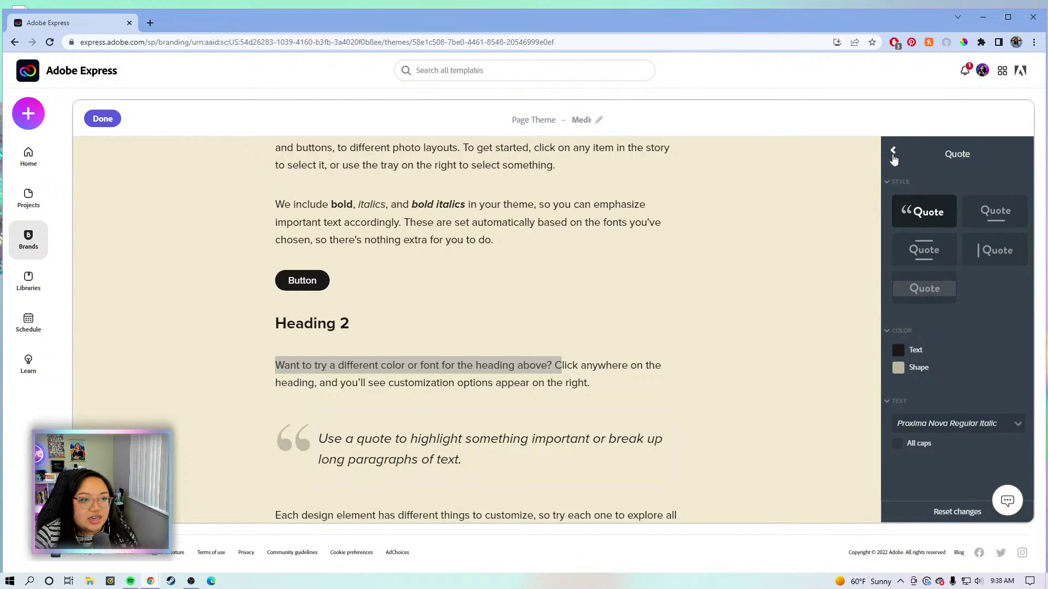
Colour the quote marks with the tan brand swatch #A68C6D.
{"action": "left_click", "coordinate": [893, 153]}
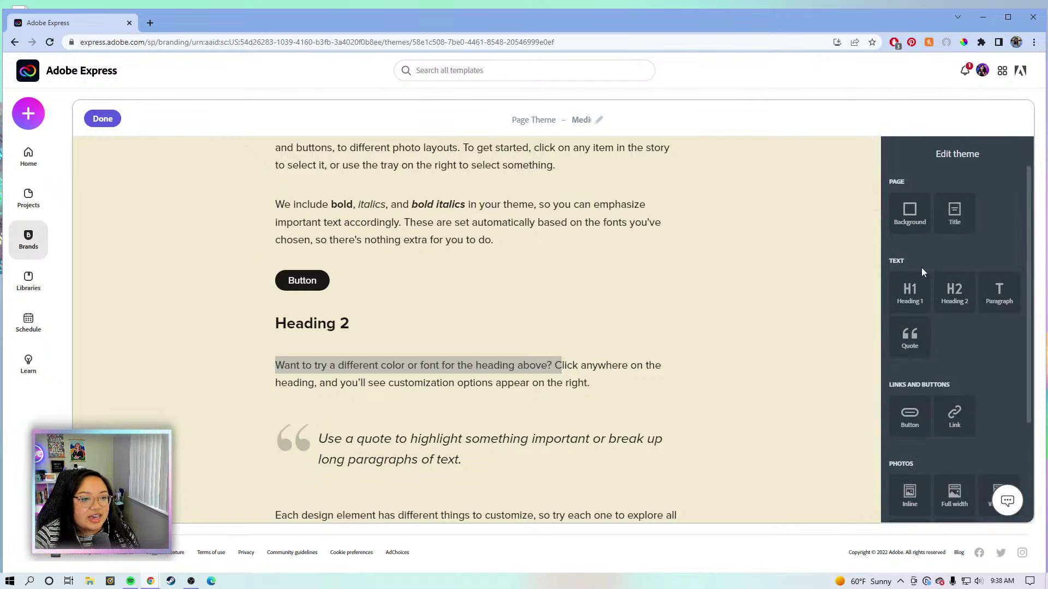
{"action": "left_click", "coordinate": [910, 337]}
{"action": "left_click", "coordinate": [898, 368]}
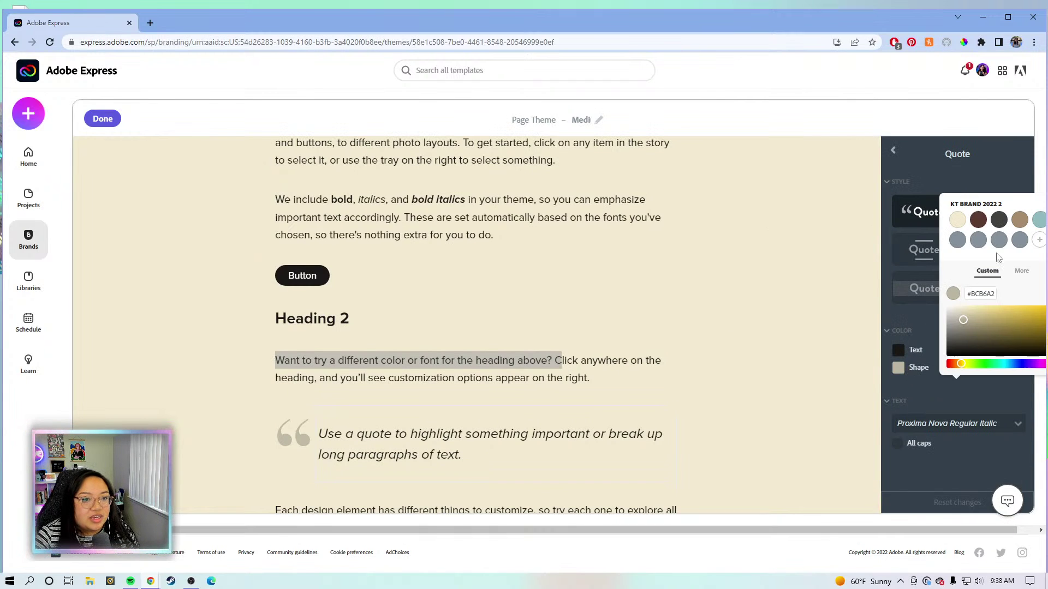
{"action": "left_click", "coordinate": [1020, 220]}
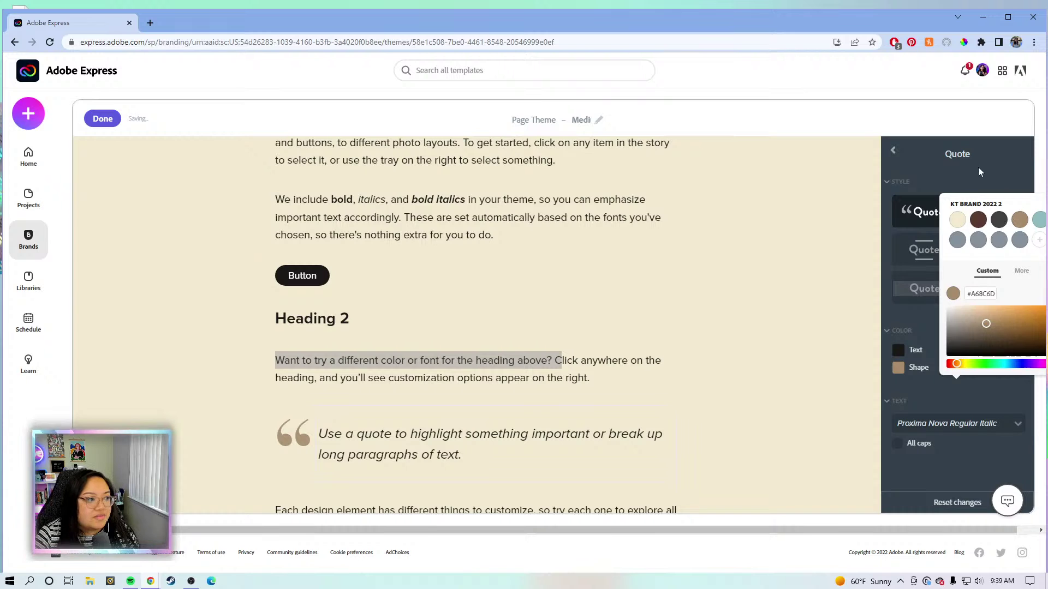
{"action": "left_click", "coordinate": [977, 173]}
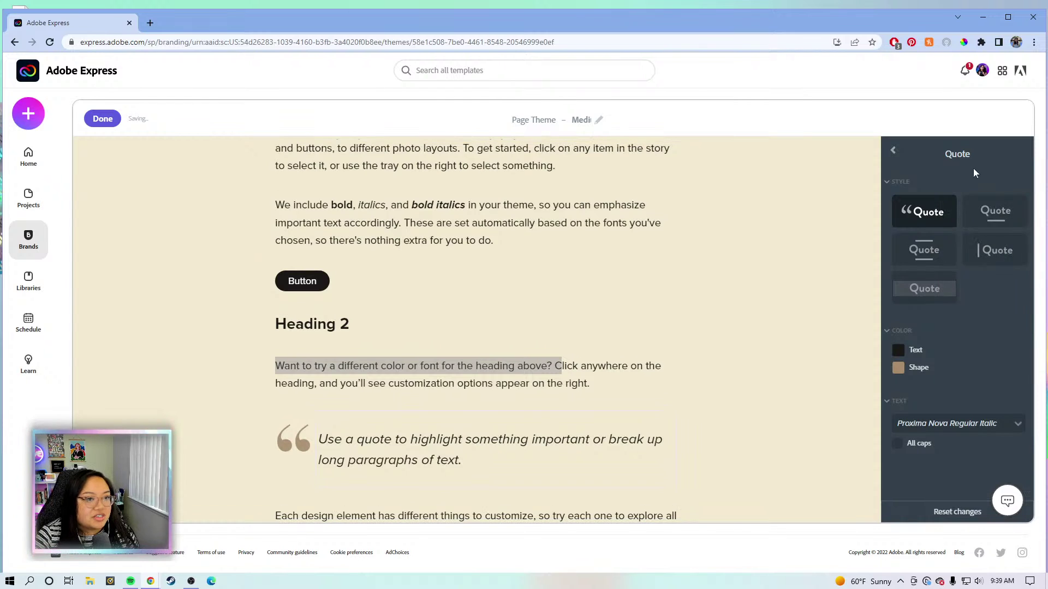
{"action": "left_click", "coordinate": [894, 155]}
{"action": "scroll", "coordinate": [932, 349], "scroll_direction": "down", "scroll_amount": 3}
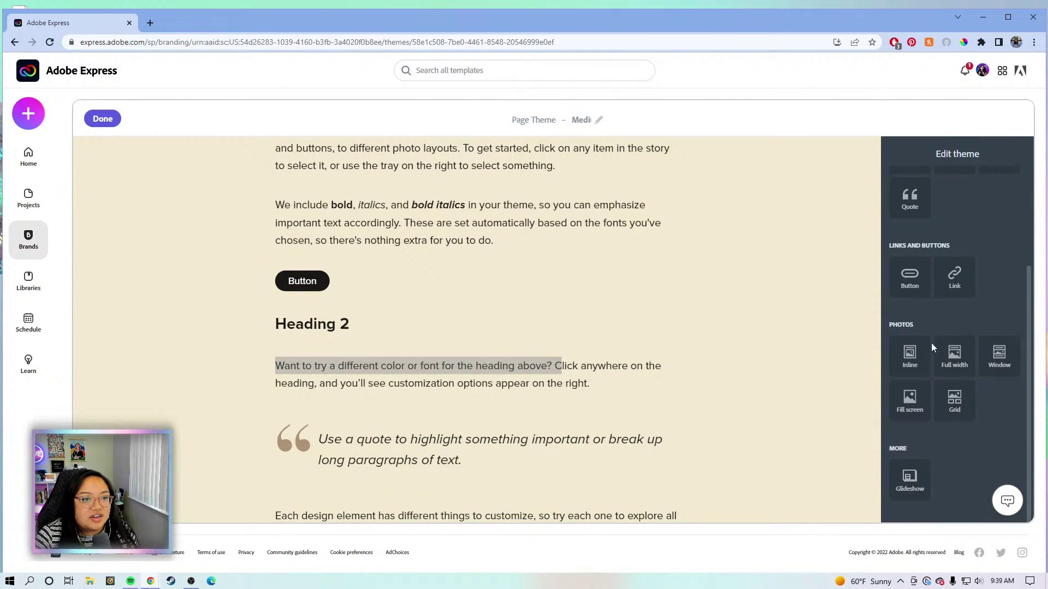
Try the button styles and choose the dark-filled button with a border.
{"action": "left_click", "coordinate": [908, 274]}
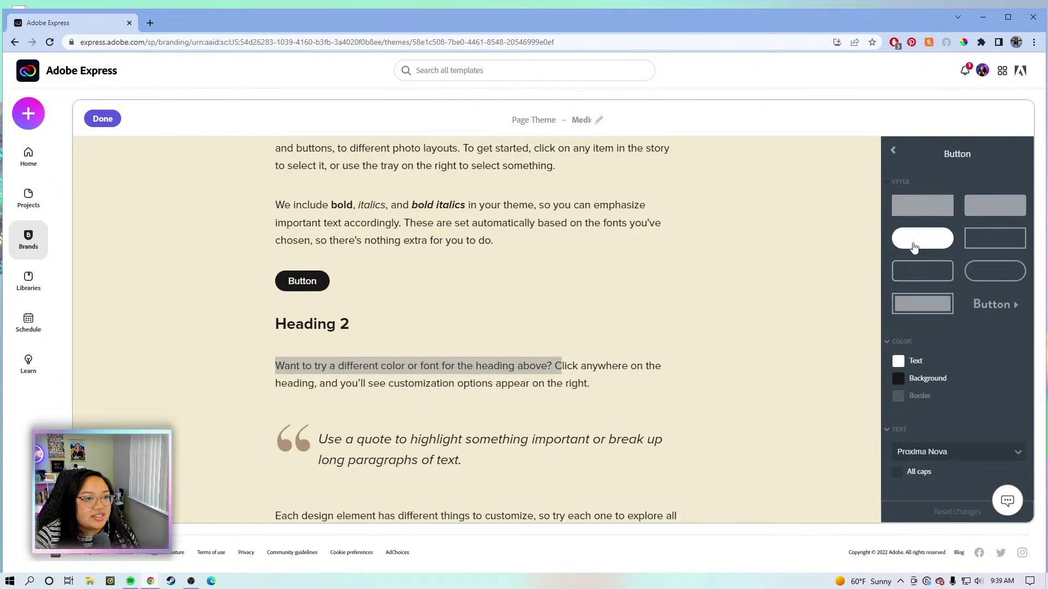
{"action": "left_click", "coordinate": [996, 239]}
{"action": "left_click", "coordinate": [995, 273]}
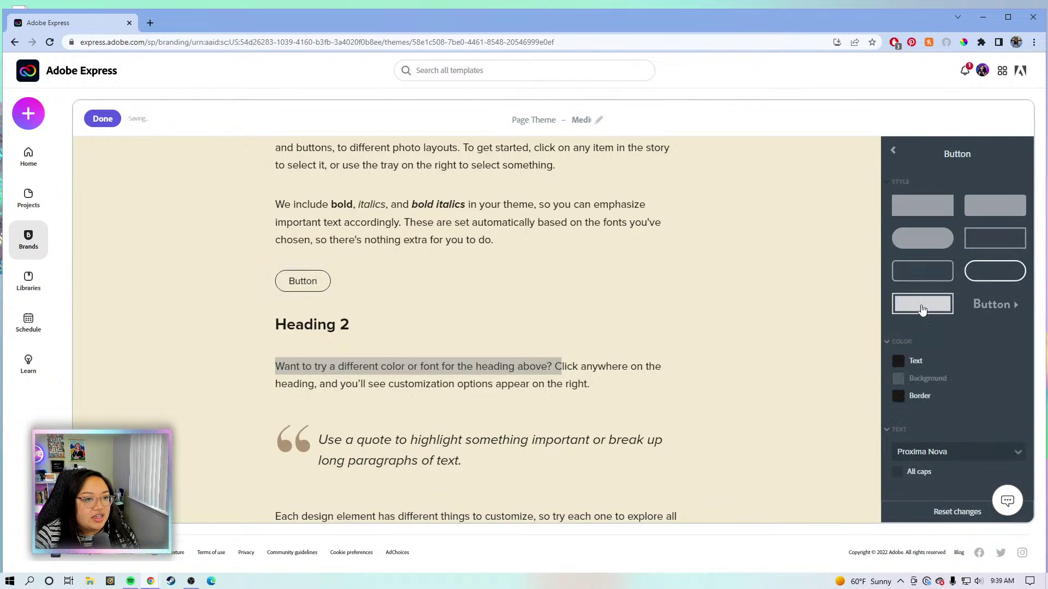
{"action": "left_click", "coordinate": [923, 304]}
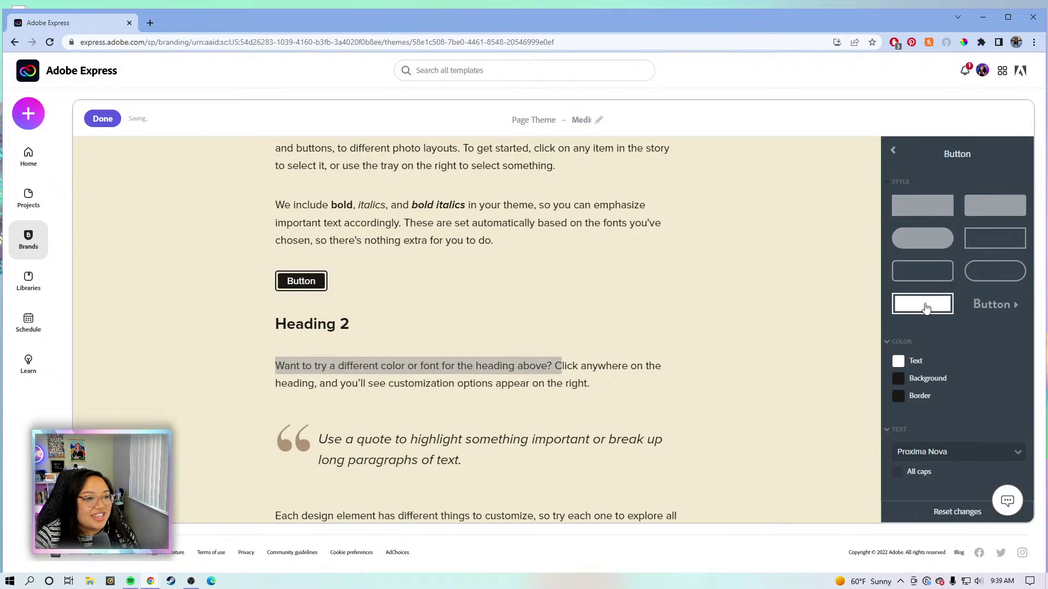
{"action": "left_click", "coordinate": [981, 306]}
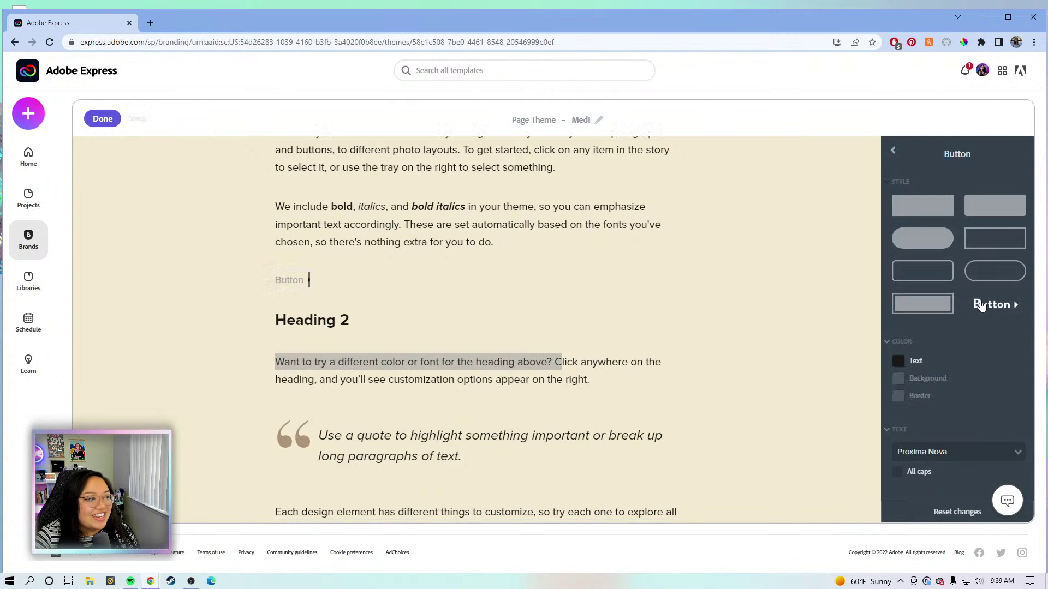
{"action": "left_click", "coordinate": [937, 276]}
{"action": "left_click", "coordinate": [925, 307]}
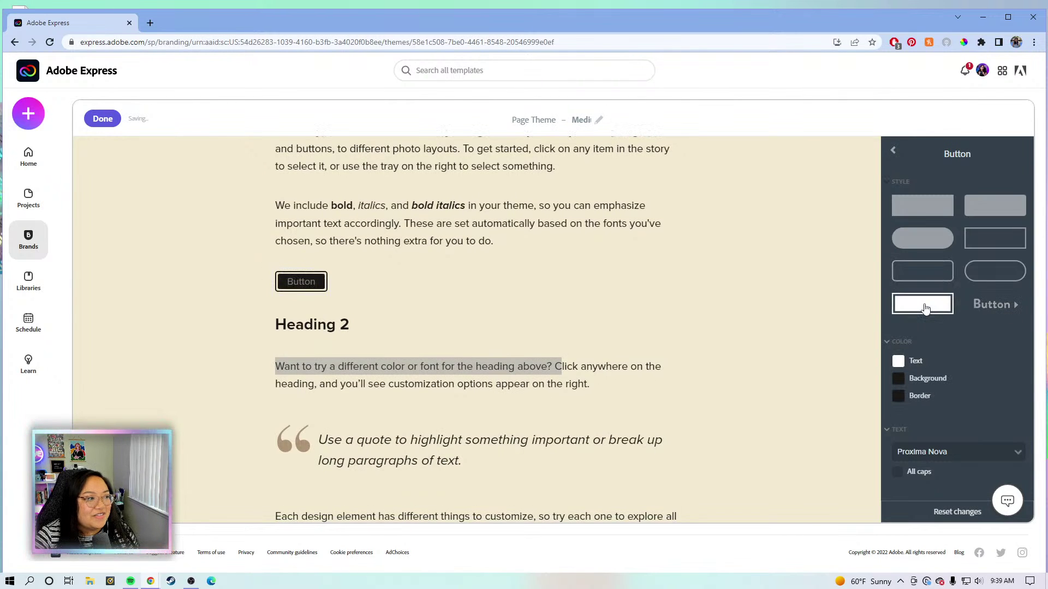
Give the button a dark brown #593A2F fill and a tan #A68C6D border.
{"action": "left_click", "coordinate": [897, 396]}
{"action": "left_click", "coordinate": [1038, 250]}
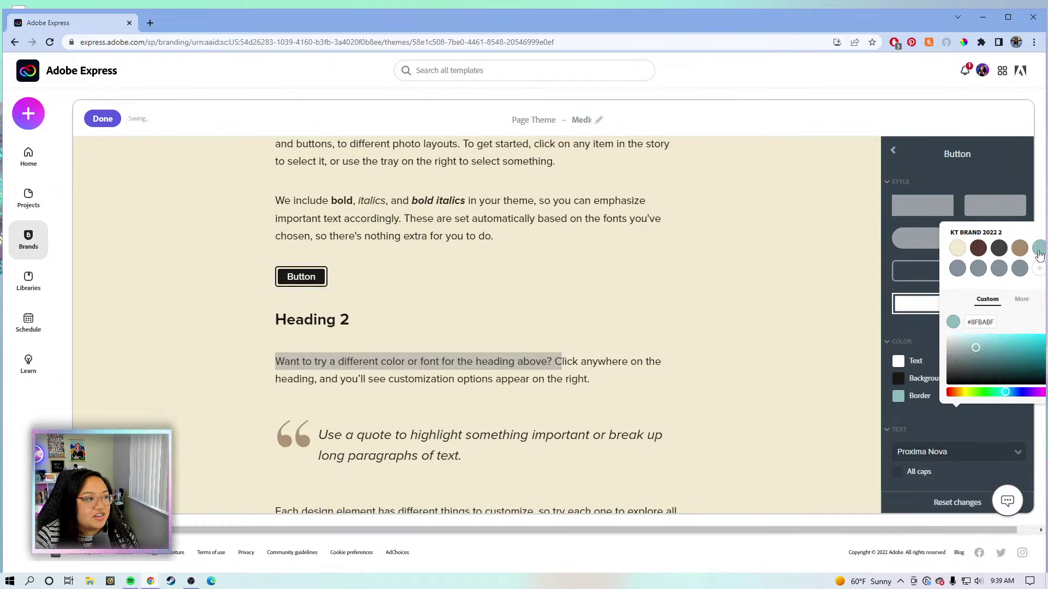
{"action": "left_click", "coordinate": [977, 249]}
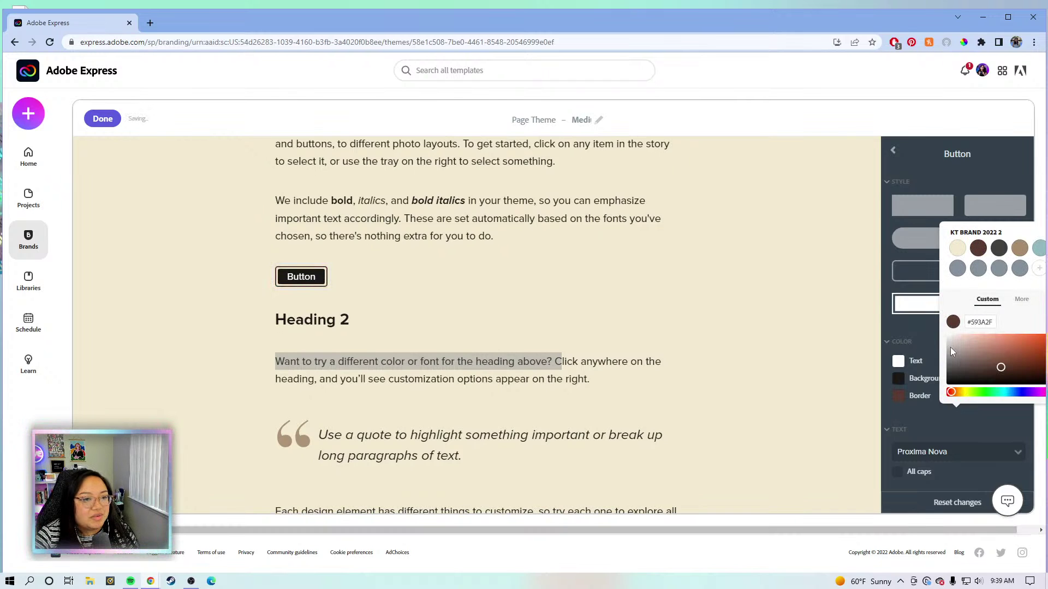
{"action": "left_click", "coordinate": [903, 378]}
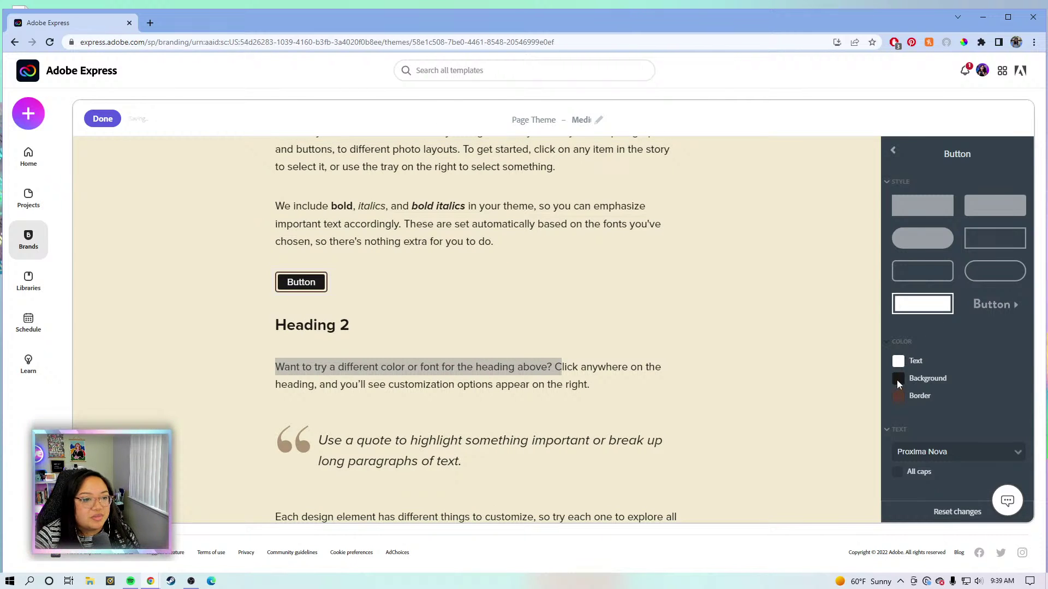
{"action": "left_click", "coordinate": [898, 379]}
{"action": "left_click", "coordinate": [980, 250]}
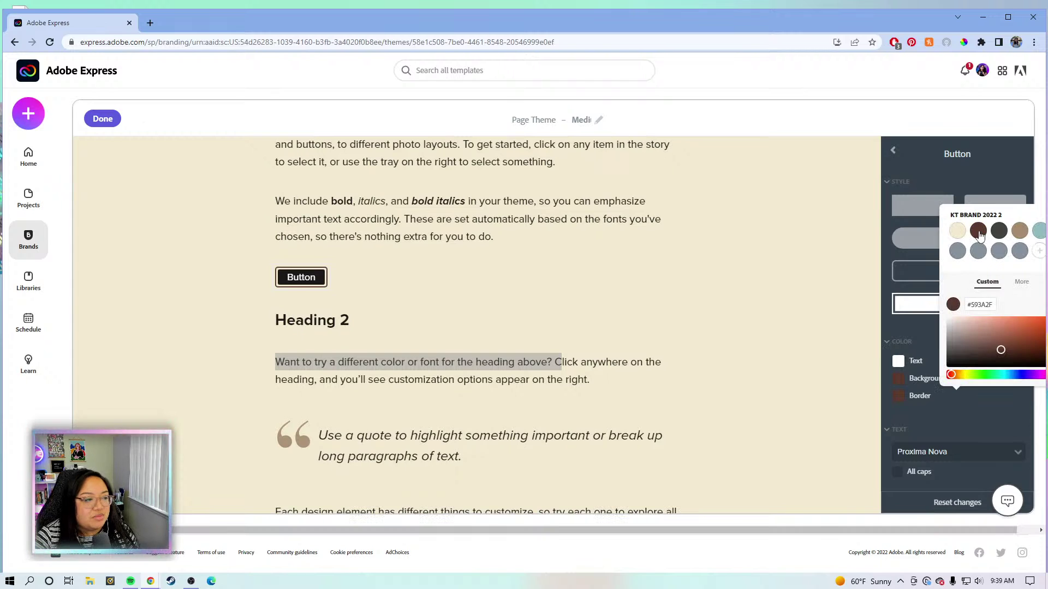
{"action": "left_click", "coordinate": [1020, 230]}
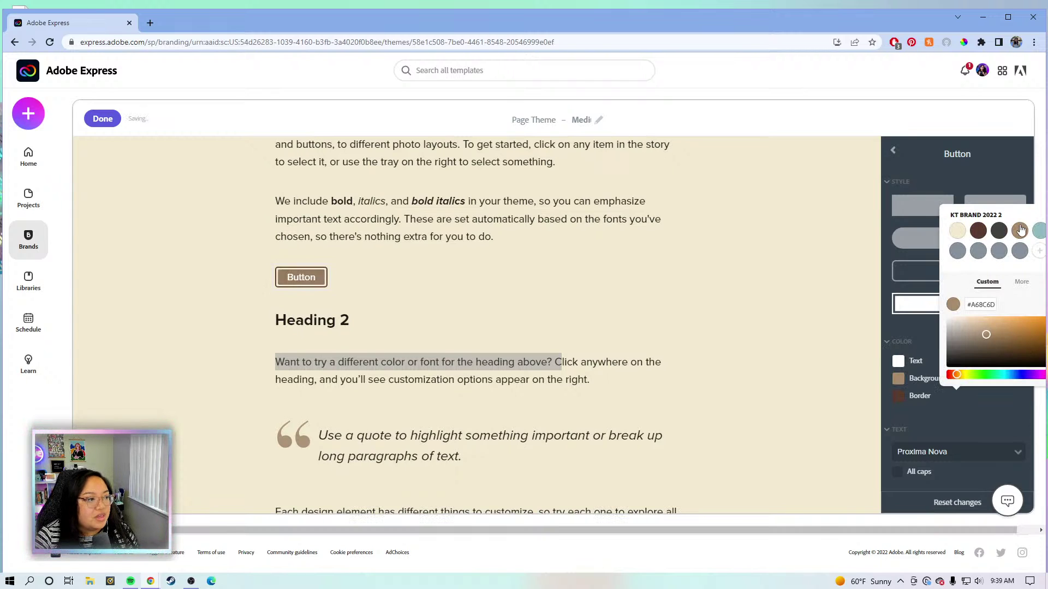
{"action": "left_click", "coordinate": [978, 230]}
{"action": "left_click", "coordinate": [897, 395]}
{"action": "left_click", "coordinate": [898, 395]}
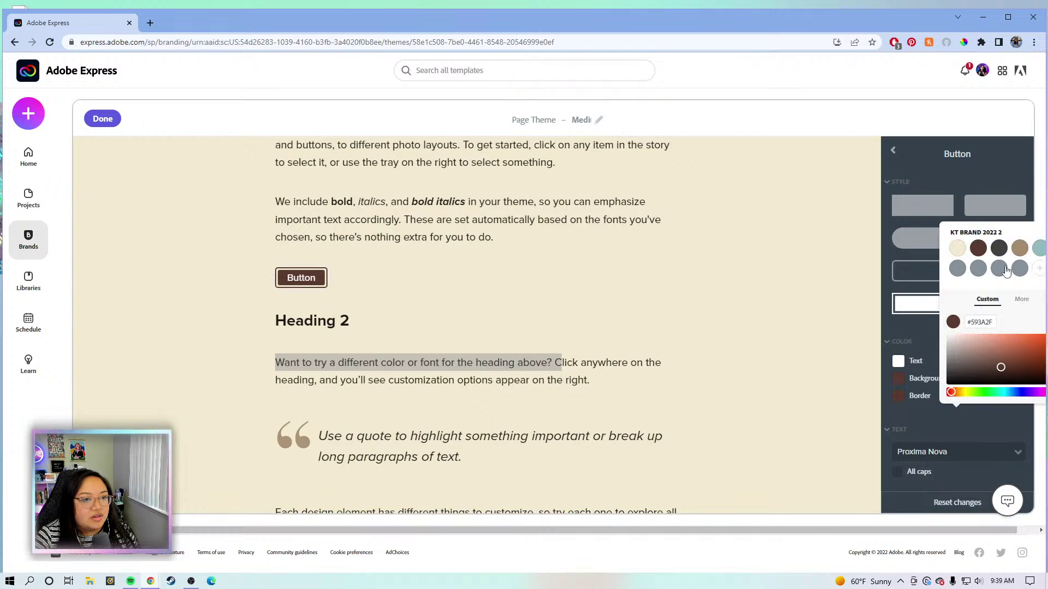
{"action": "left_click", "coordinate": [1020, 248]}
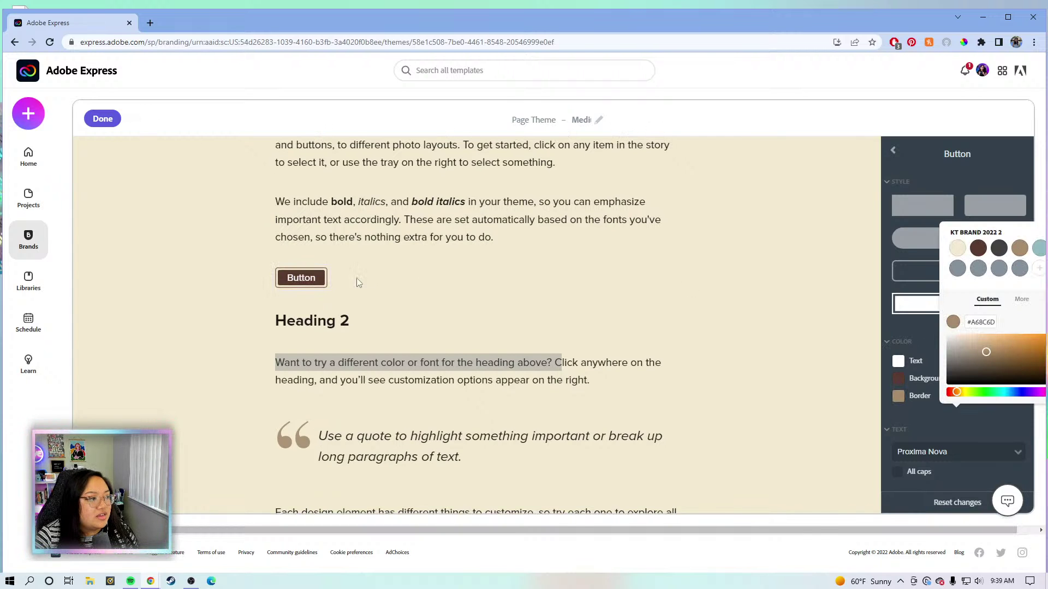
{"action": "left_click", "coordinate": [367, 295]}
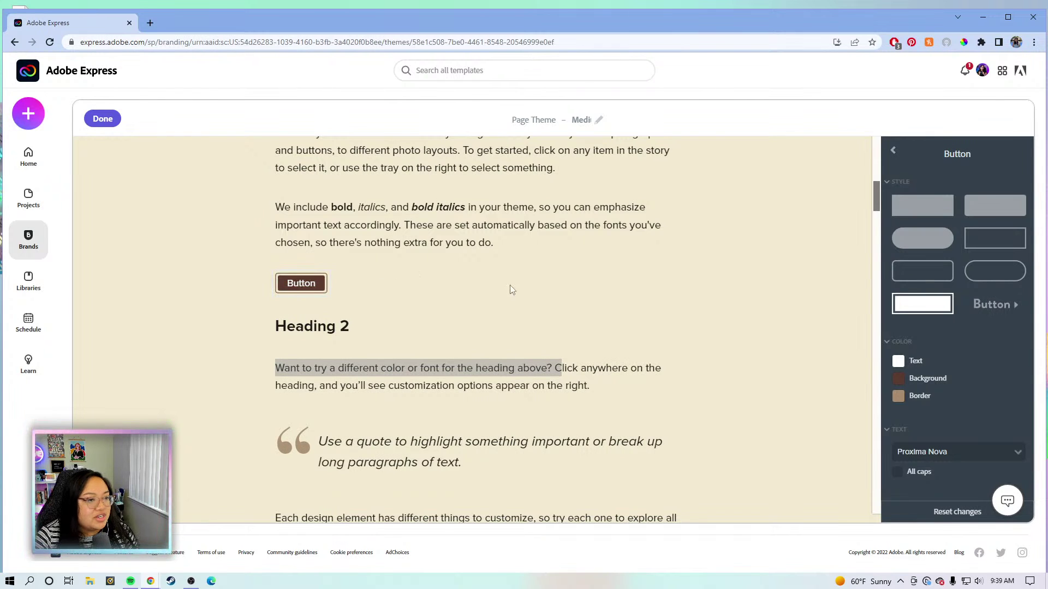
Go back to the theme list and bring up the text Link style settings.
{"action": "left_click", "coordinate": [893, 151]}
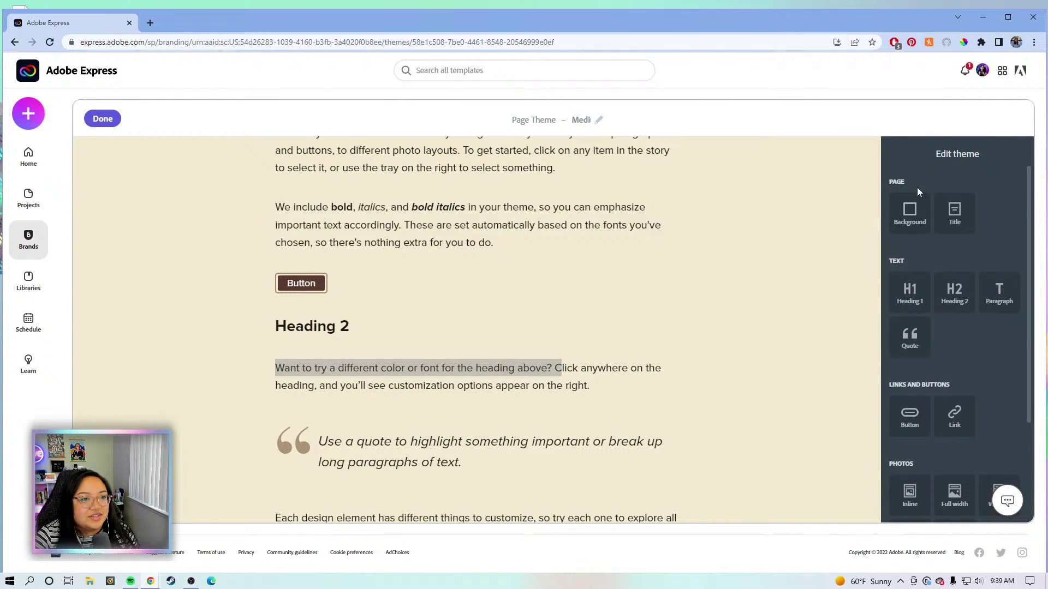
{"action": "scroll", "coordinate": [909, 310], "scroll_direction": "down", "scroll_amount": 1}
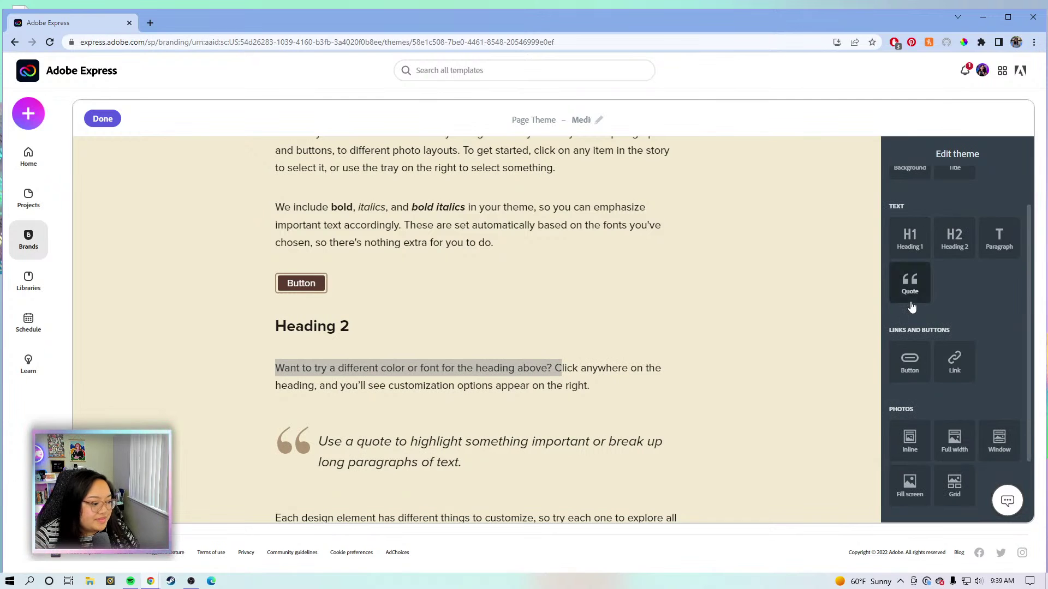
{"action": "scroll", "coordinate": [909, 273], "scroll_direction": "down", "scroll_amount": 1}
{"action": "left_click", "coordinate": [966, 305]}
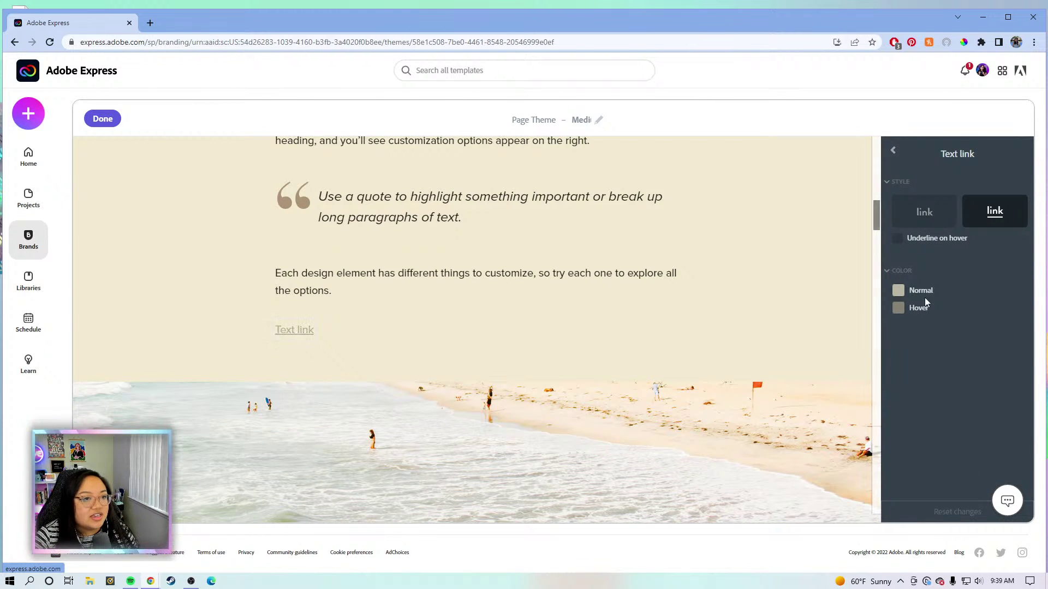
Set link Normal colour to dark brown #593A2F and Hover to tan, then return.
{"action": "left_click", "coordinate": [899, 292]}
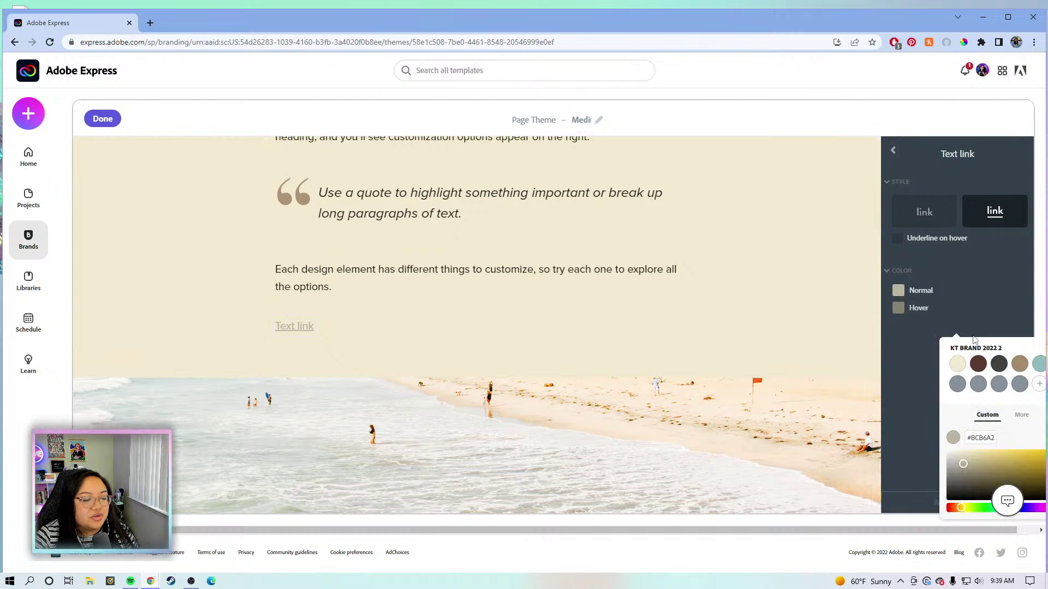
{"action": "left_click", "coordinate": [978, 363]}
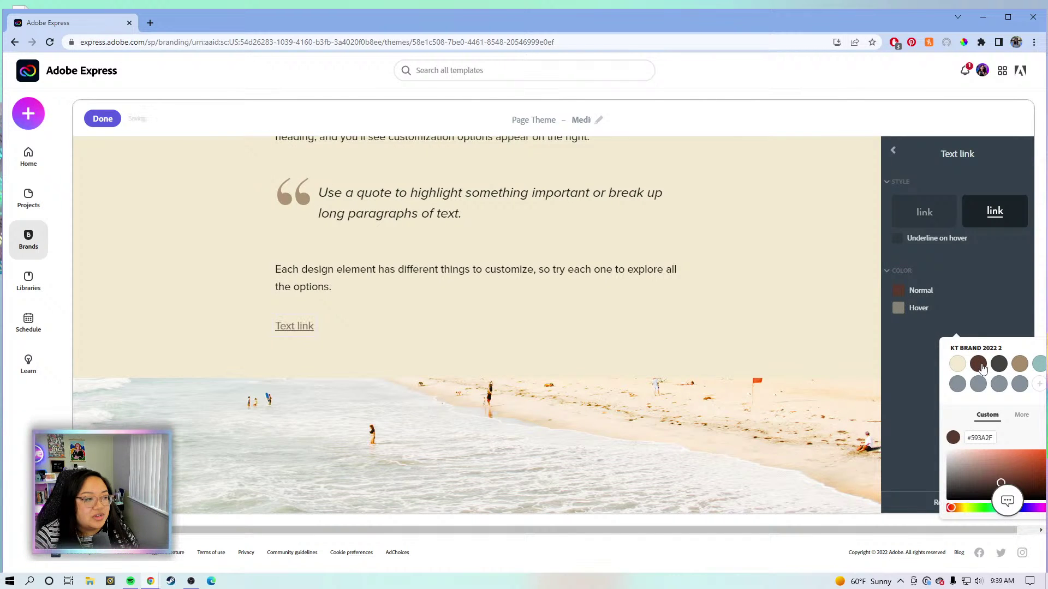
{"action": "left_click", "coordinate": [898, 309]}
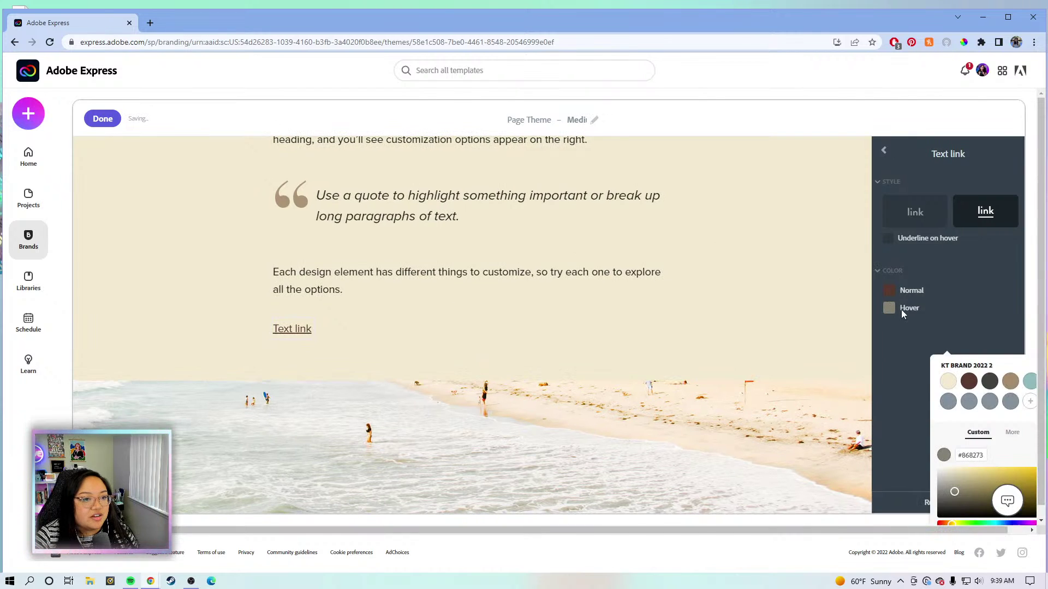
{"action": "left_click", "coordinate": [1010, 381]}
{"action": "left_click", "coordinate": [468, 312]}
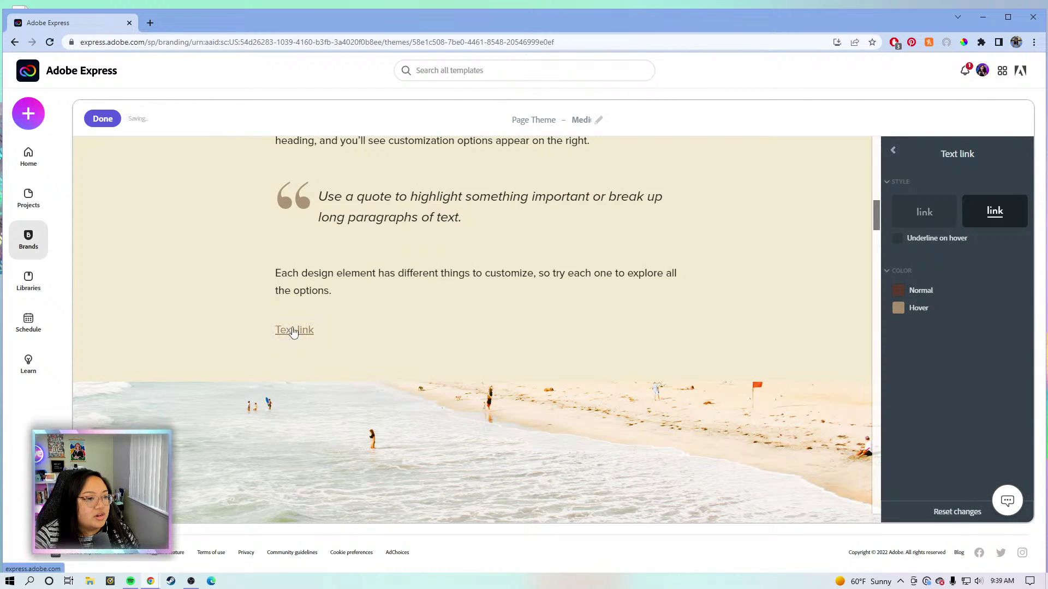
{"action": "scroll", "coordinate": [643, 329], "scroll_direction": "down", "scroll_amount": 6}
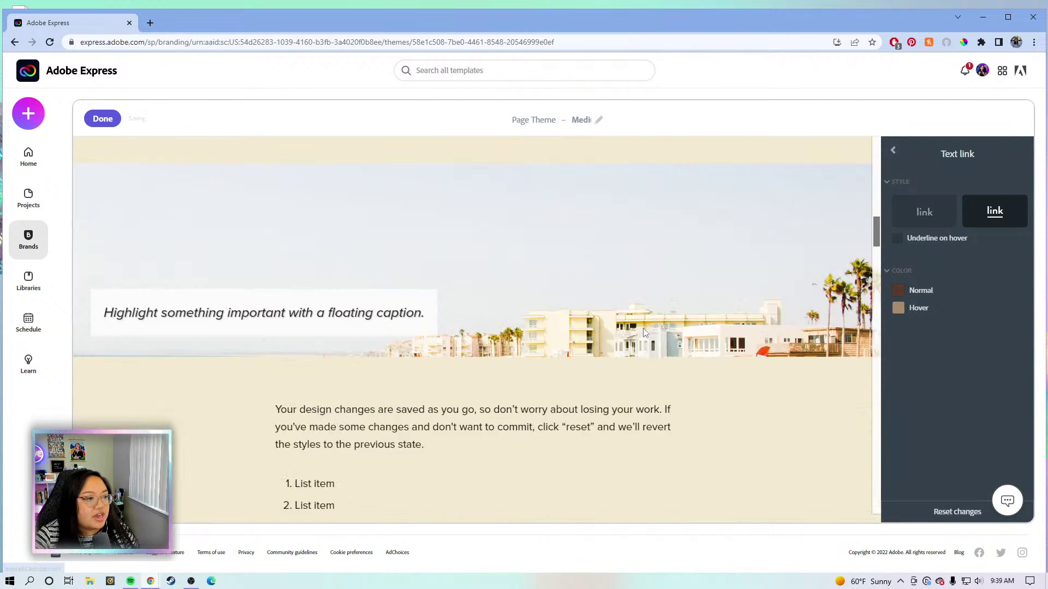
{"action": "left_click", "coordinate": [893, 150]}
{"action": "scroll", "coordinate": [935, 267], "scroll_direction": "down", "scroll_amount": 4}
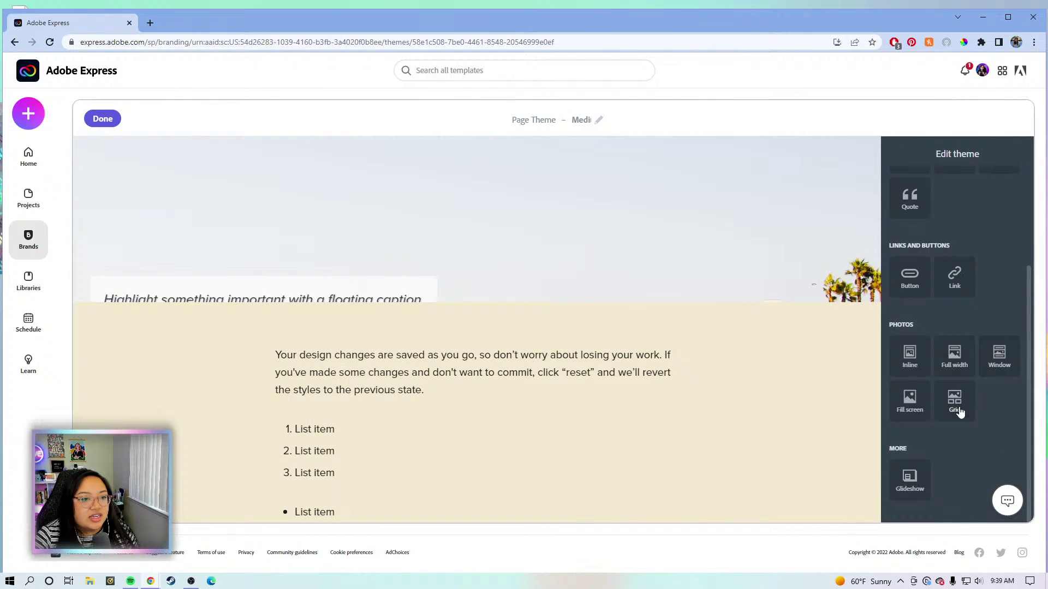
Try inline photo styles and choose the tilted white frame with a caption.
{"action": "left_click", "coordinate": [909, 355]}
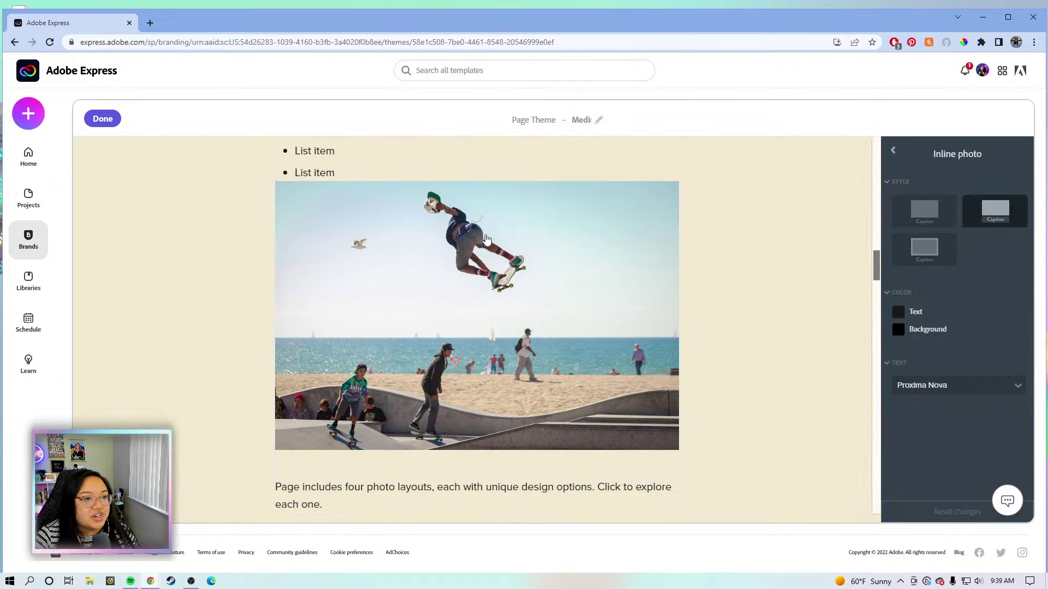
{"action": "left_click", "coordinate": [921, 214]}
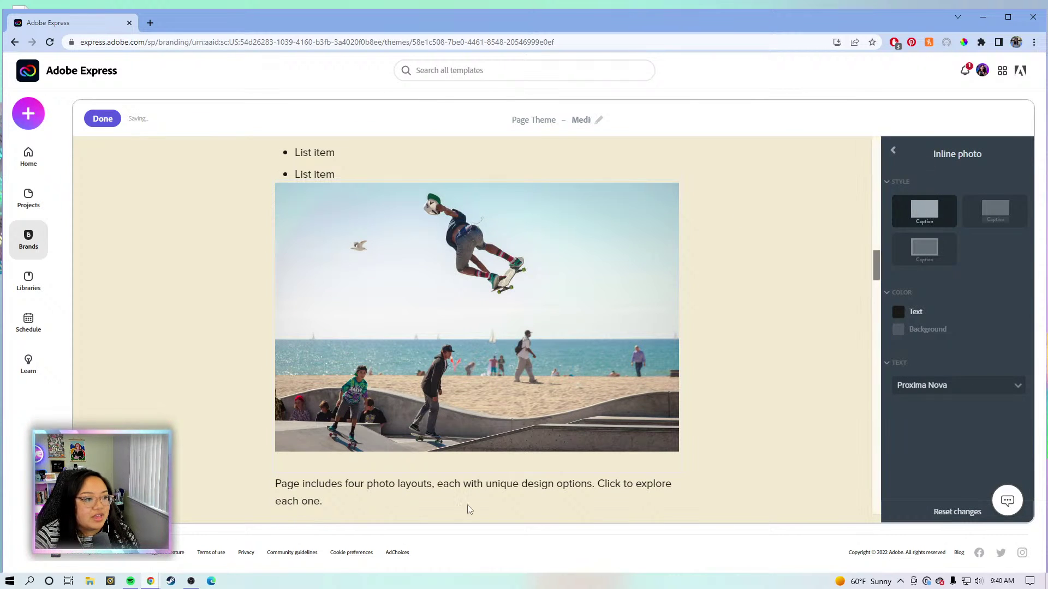
{"action": "left_click", "coordinate": [995, 210]}
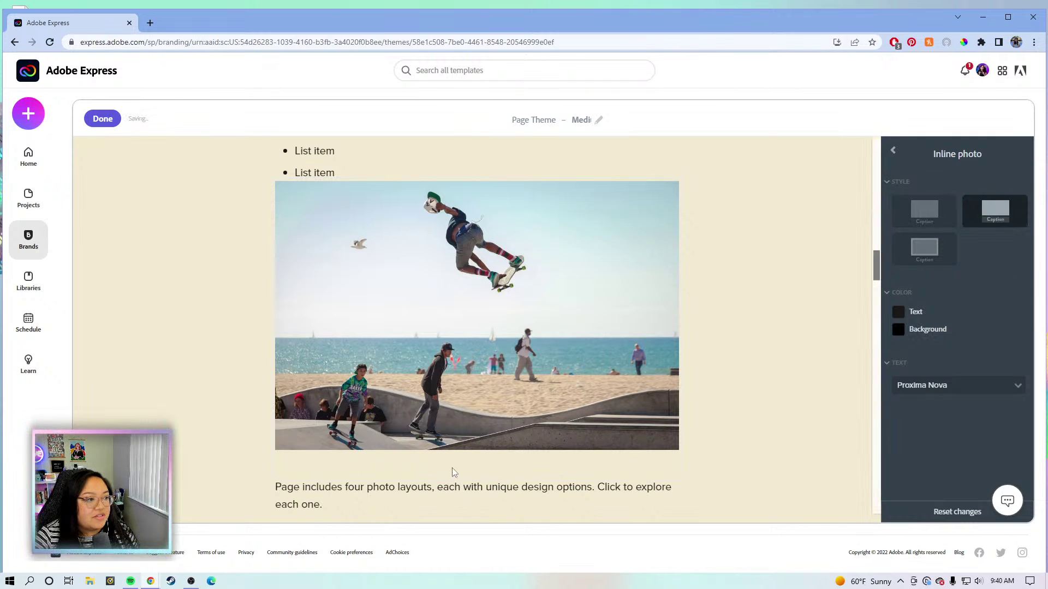
{"action": "left_click", "coordinate": [911, 251]}
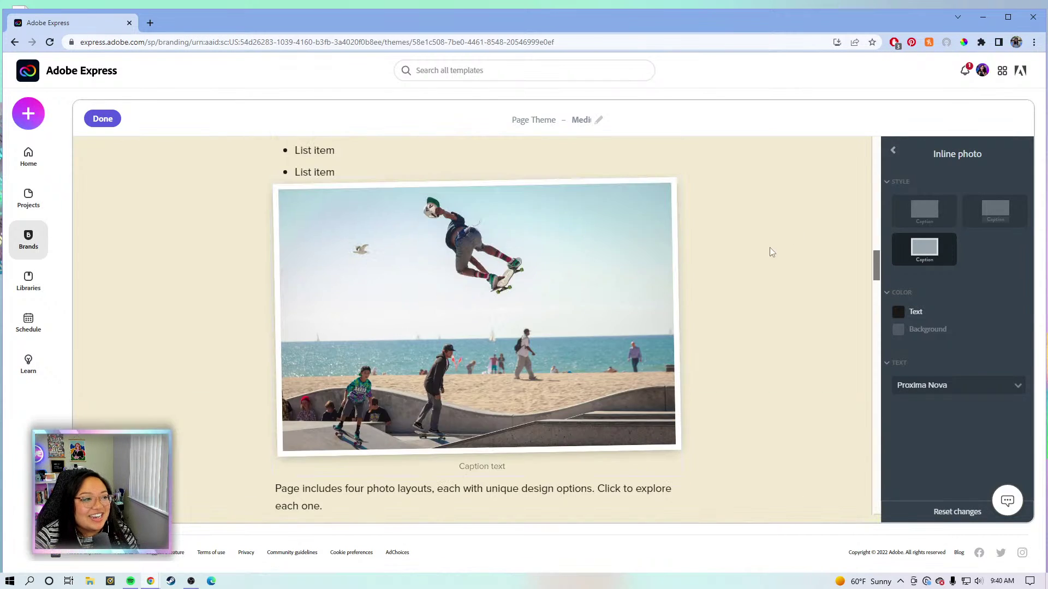
{"action": "scroll", "coordinate": [757, 287], "scroll_direction": "down", "scroll_amount": 1}
{"action": "scroll", "coordinate": [757, 287], "scroll_direction": "up", "scroll_amount": 1}
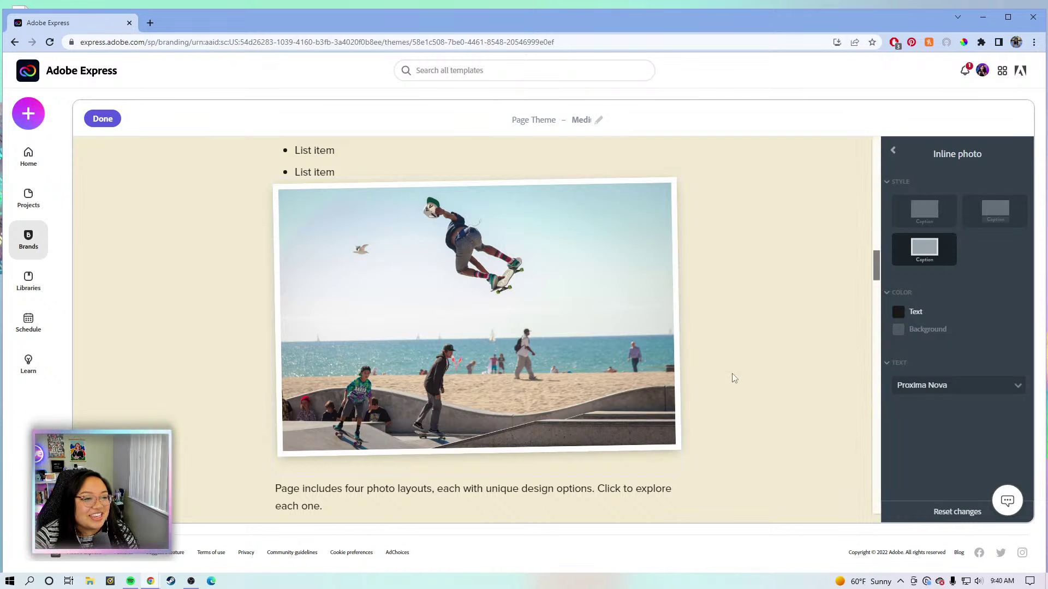
{"action": "scroll", "coordinate": [744, 366], "scroll_direction": "down", "scroll_amount": 2}
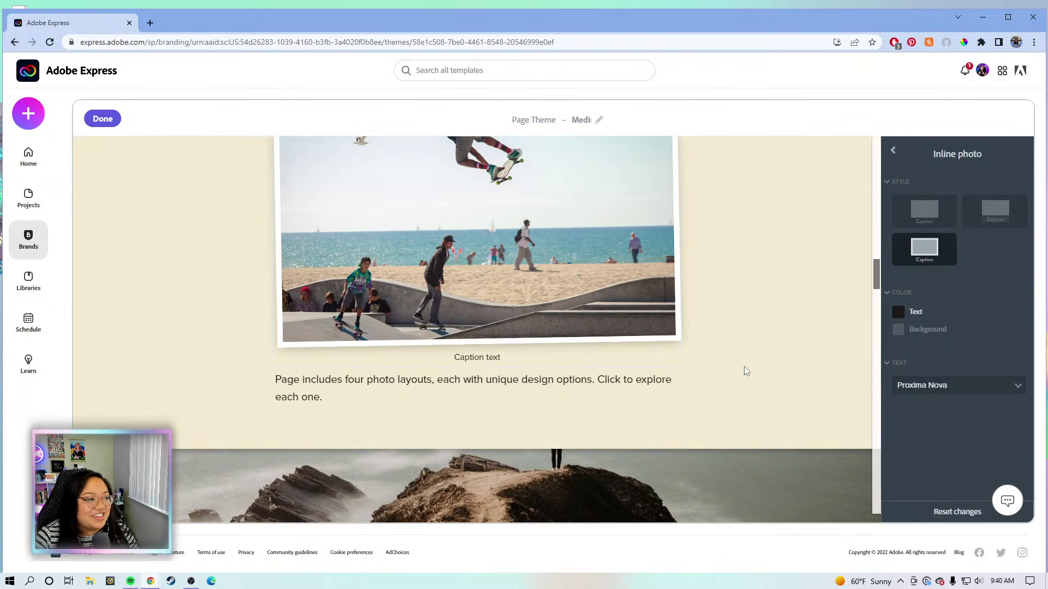
{"action": "scroll", "coordinate": [744, 366], "scroll_direction": "down", "scroll_amount": 2}
Return to the theme list and bring up the Full width photo settings.
{"action": "left_click", "coordinate": [893, 155]}
{"action": "scroll", "coordinate": [926, 465], "scroll_direction": "down", "scroll_amount": 5}
{"action": "left_click", "coordinate": [955, 355]}
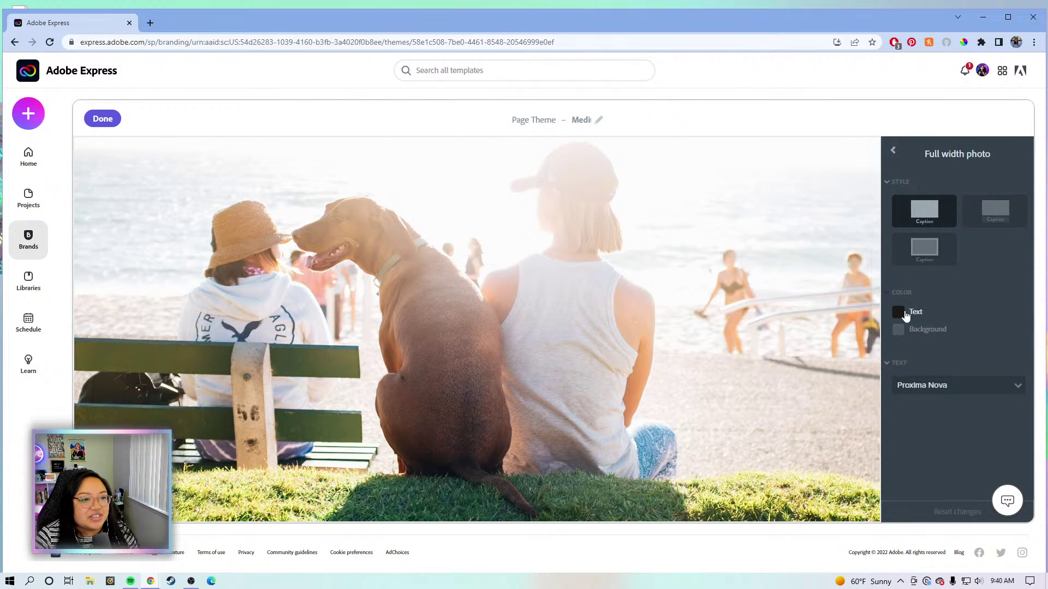
Glance at the paragraph text settings, then return to the theme list.
{"action": "left_click", "coordinate": [893, 153]}
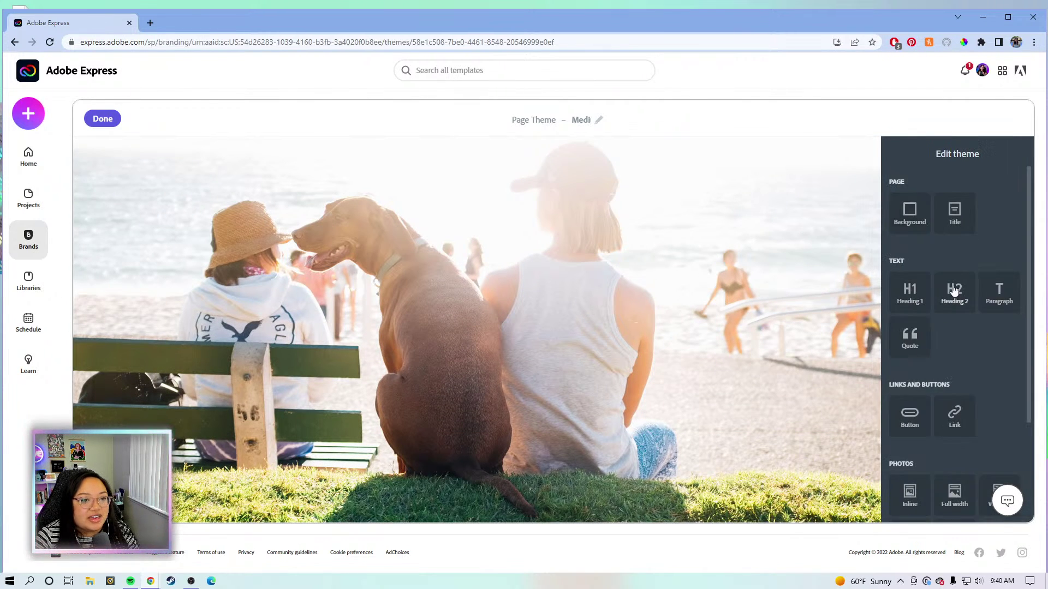
{"action": "scroll", "coordinate": [974, 374], "scroll_direction": "down", "scroll_amount": 2}
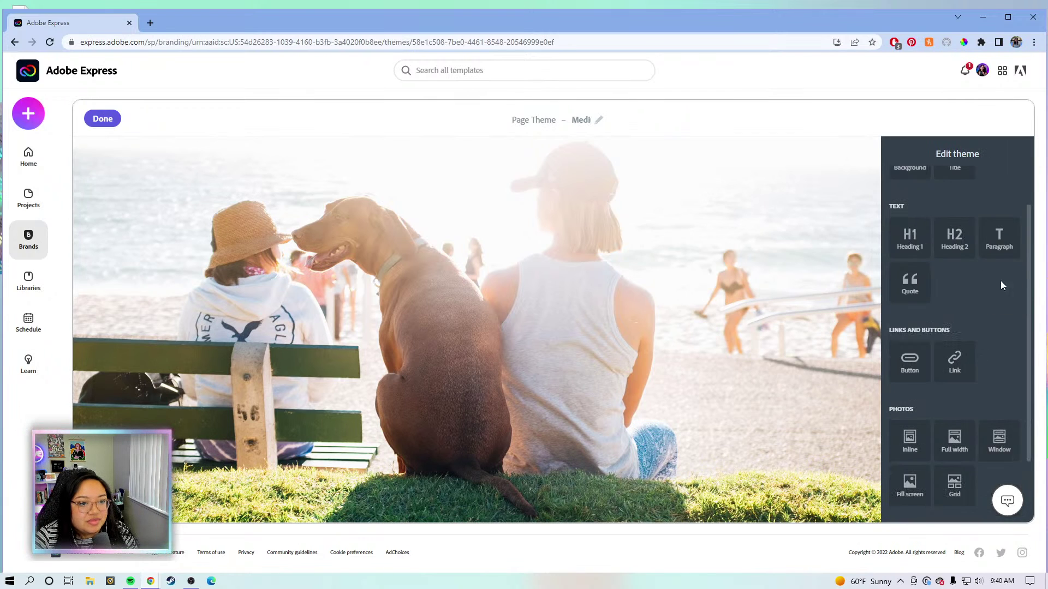
{"action": "left_click", "coordinate": [997, 241]}
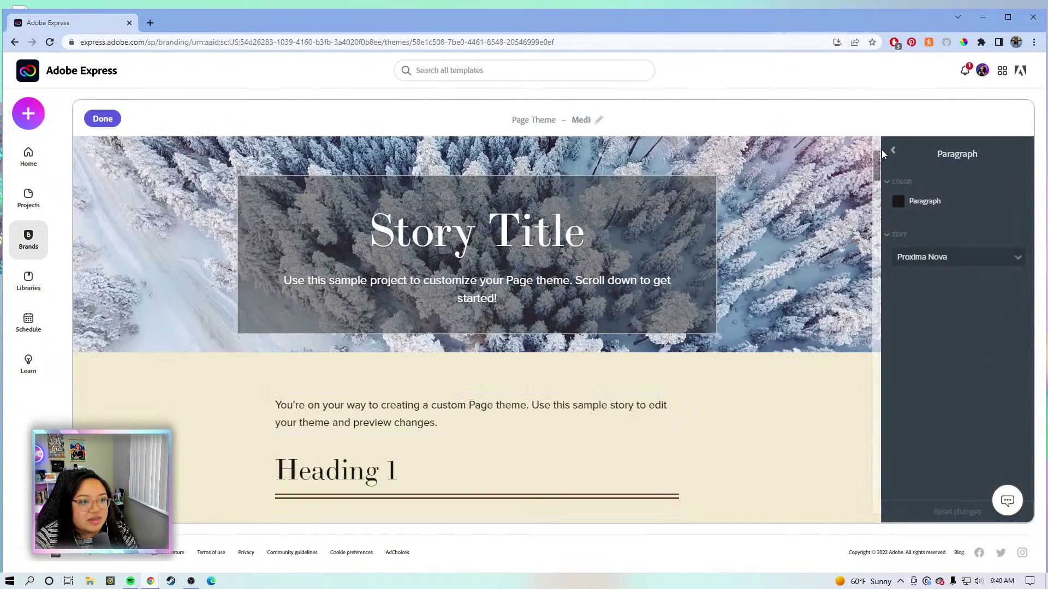
{"action": "left_click", "coordinate": [893, 151]}
{"action": "scroll", "coordinate": [946, 324], "scroll_direction": "down", "scroll_amount": 2}
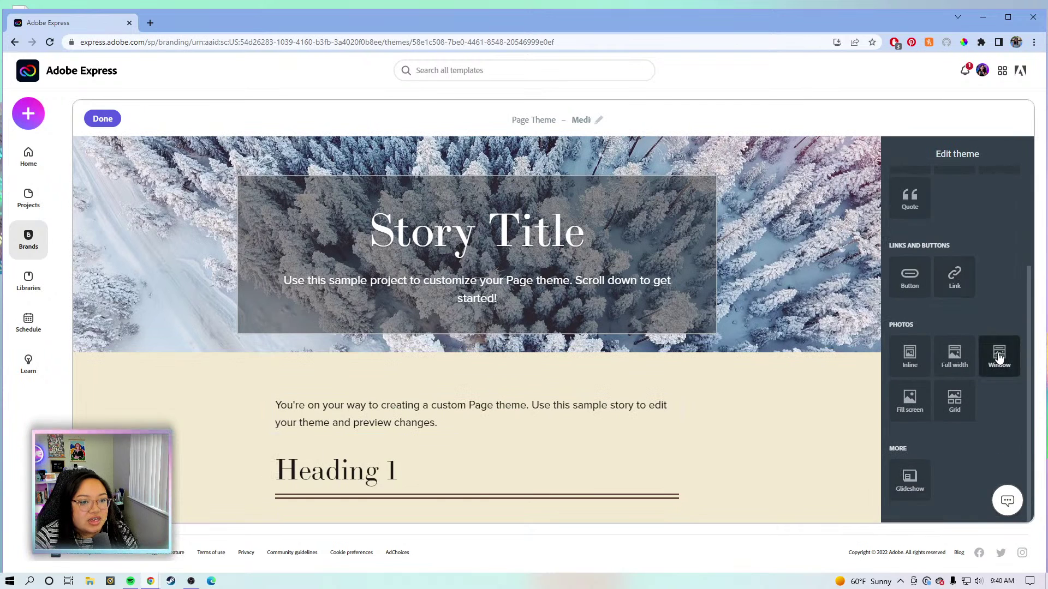
Turn off Transparent for the Window photo's floating caption box.
{"action": "left_click", "coordinate": [999, 356]}
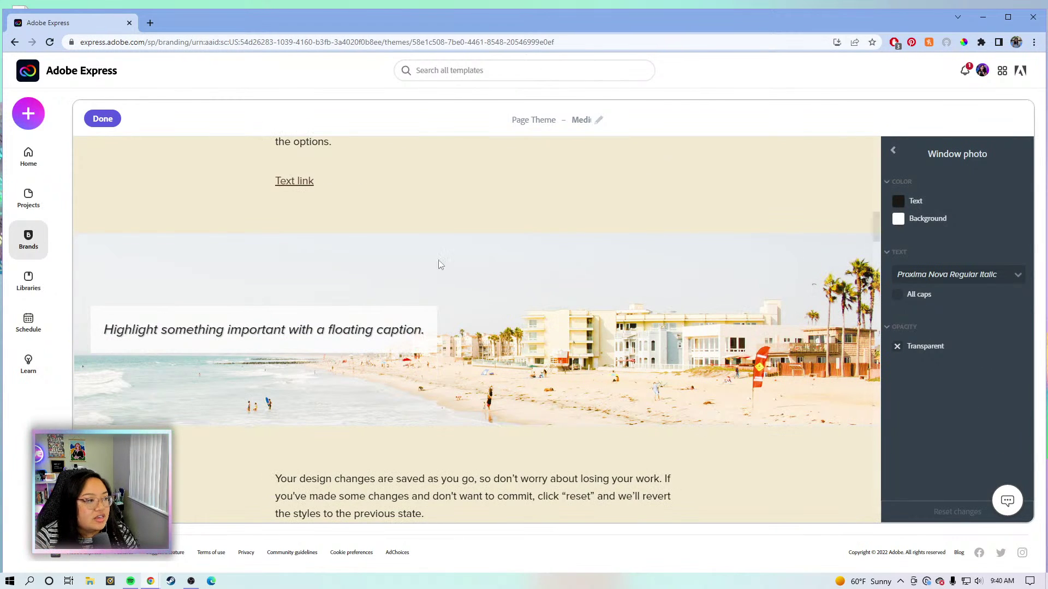
{"action": "left_click", "coordinate": [897, 349]}
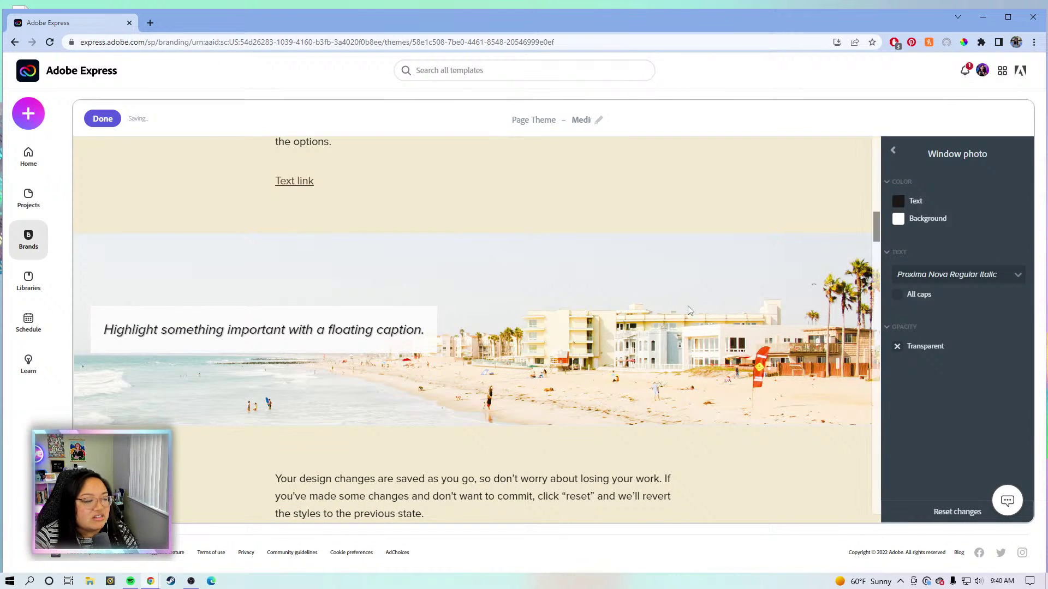
{"action": "scroll", "coordinate": [686, 309], "scroll_direction": "down", "scroll_amount": 4}
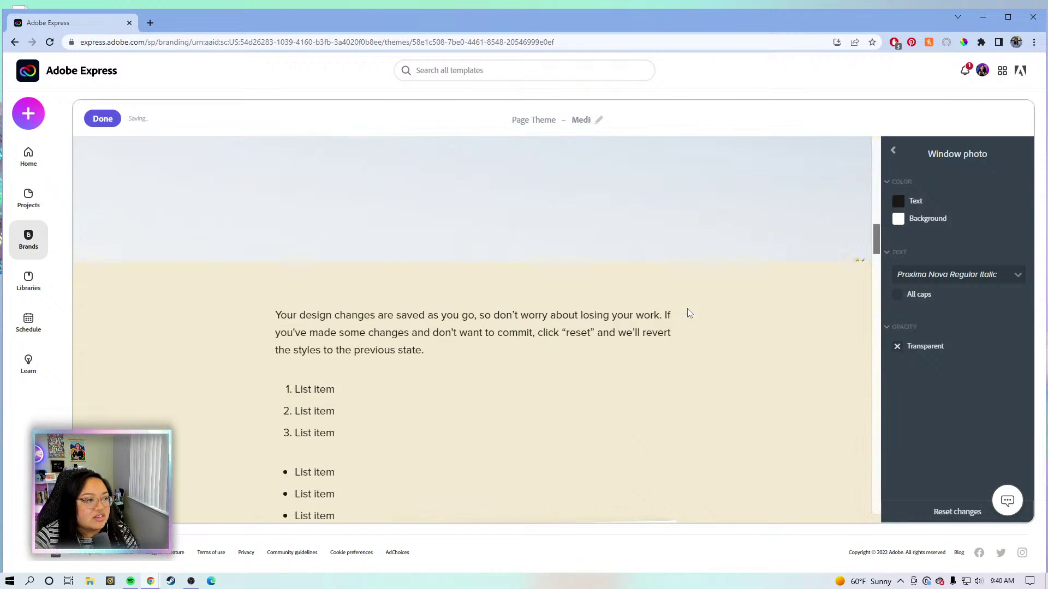
{"action": "left_click", "coordinate": [899, 157]}
View the Fill screen photo settings, then bring up the photo Grid settings.
{"action": "scroll", "coordinate": [904, 279], "scroll_direction": "down", "scroll_amount": 5}
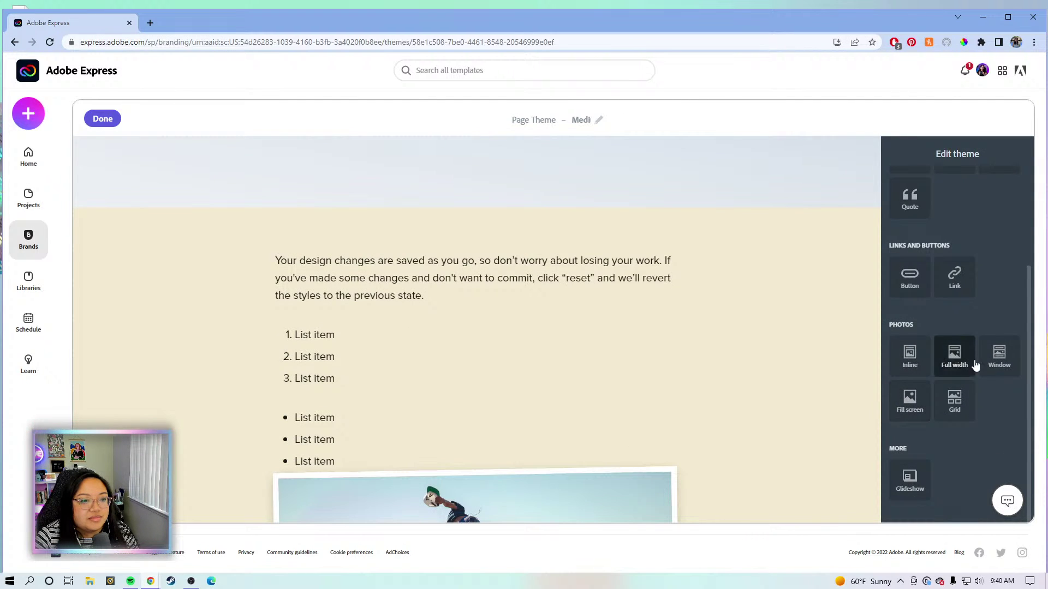
{"action": "left_click", "coordinate": [911, 400]}
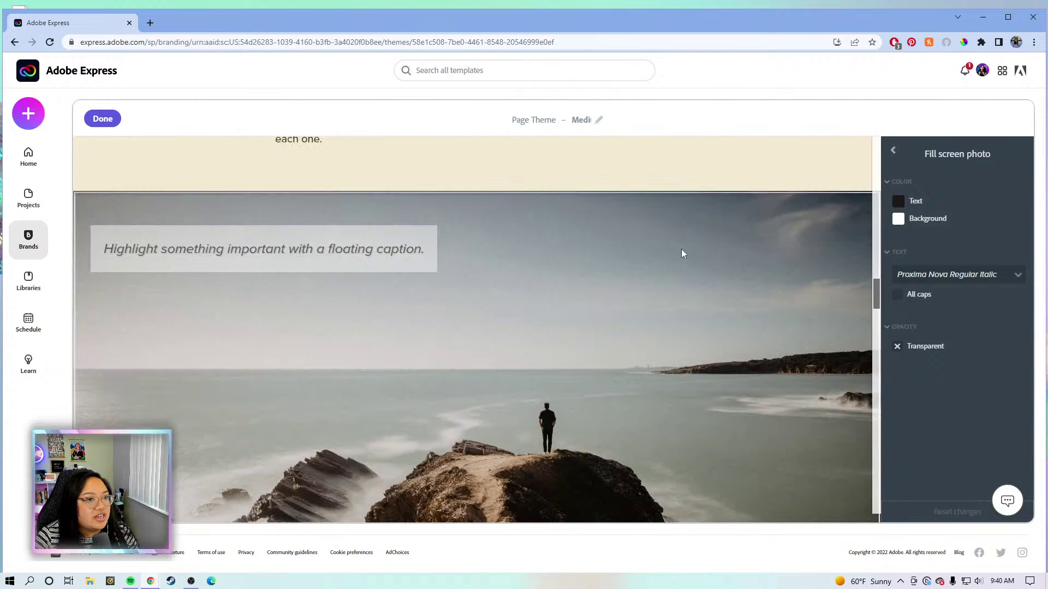
{"action": "left_click", "coordinate": [895, 152]}
{"action": "scroll", "coordinate": [905, 368], "scroll_direction": "down", "scroll_amount": 3}
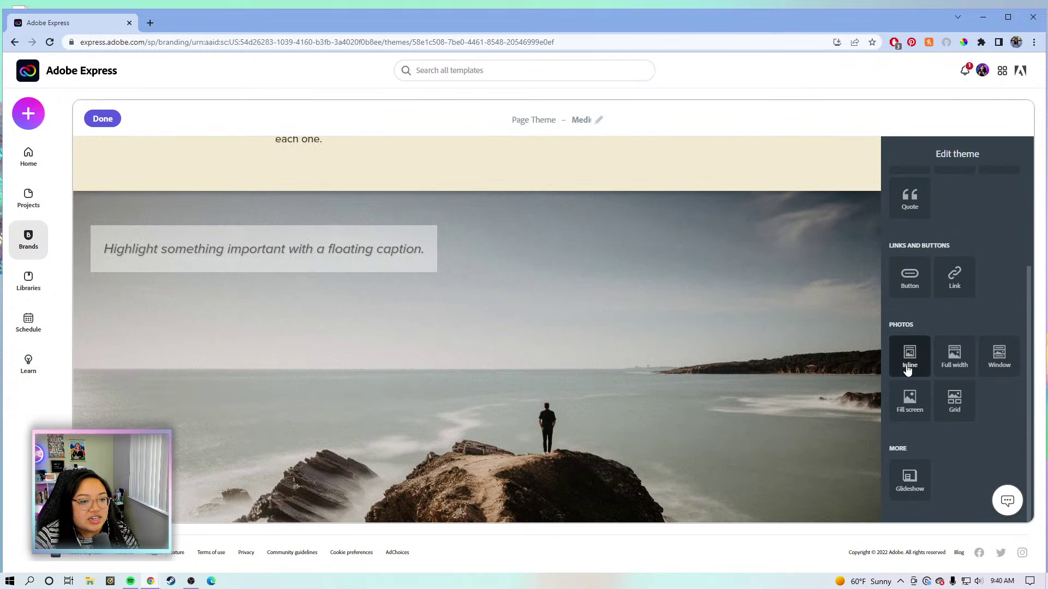
{"action": "left_click", "coordinate": [960, 398]}
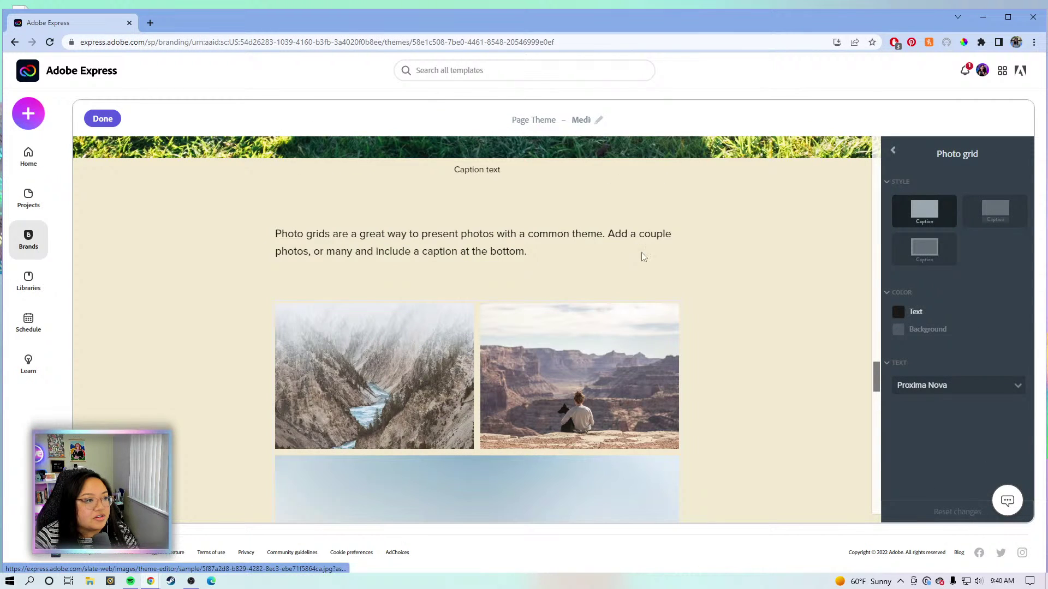
Style the grid photos with white frames and plain-text captions underneath.
{"action": "left_click", "coordinate": [994, 211]}
{"action": "scroll", "coordinate": [795, 341], "scroll_direction": "down", "scroll_amount": 8}
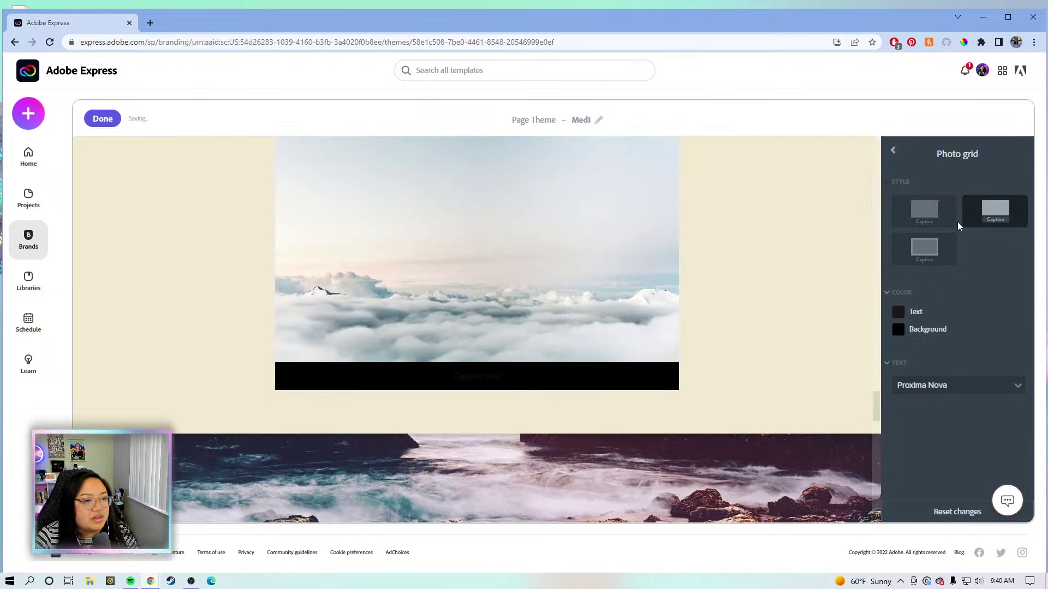
{"action": "left_click", "coordinate": [924, 210]}
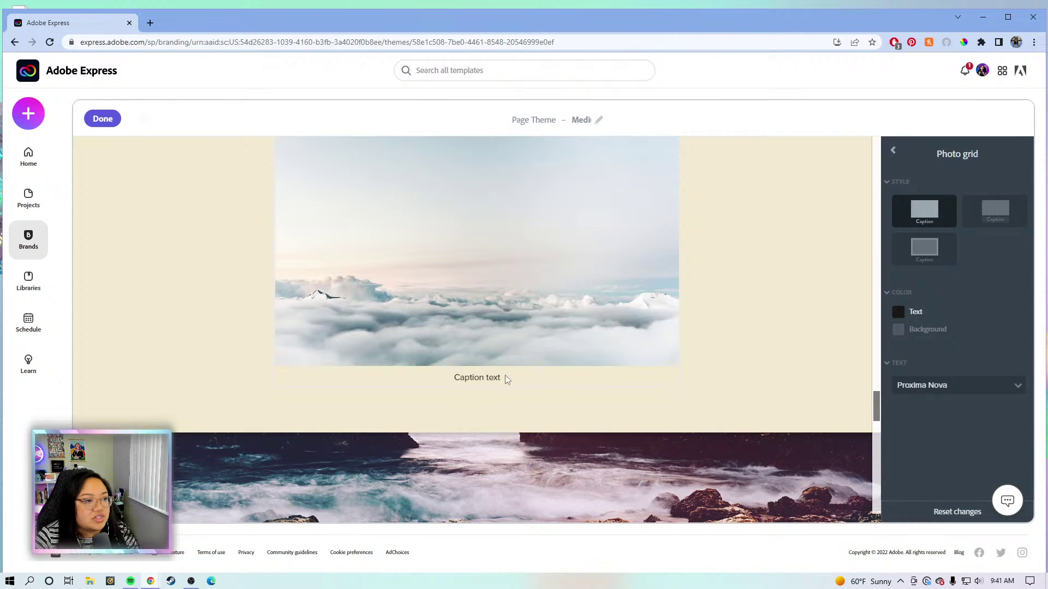
{"action": "left_click", "coordinate": [949, 255]}
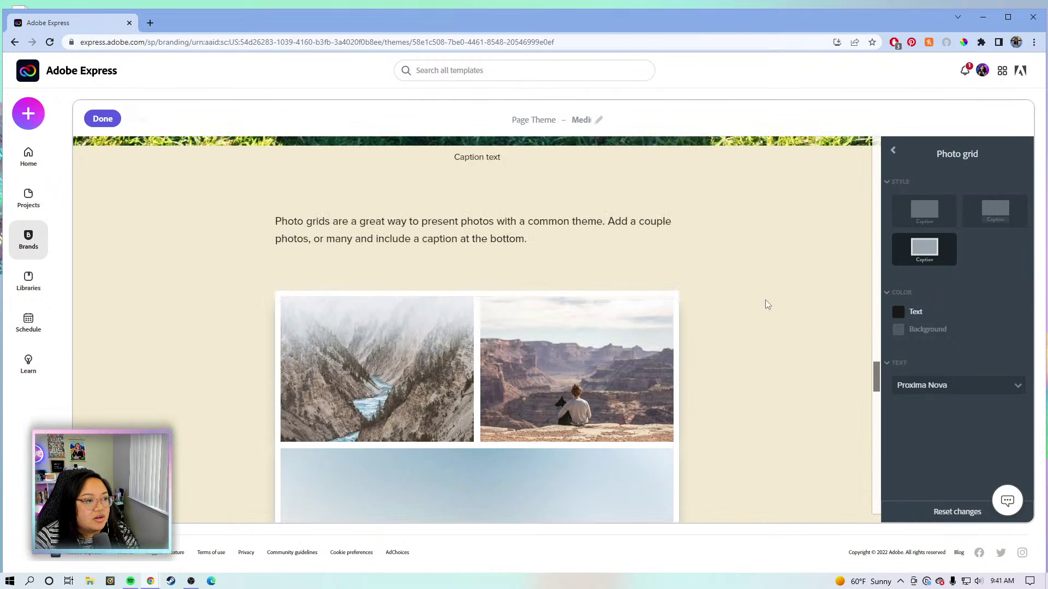
Go back to the Edit theme list and scroll down to Photos and More.
{"action": "scroll", "coordinate": [765, 301], "scroll_direction": "down", "scroll_amount": 2}
{"action": "scroll", "coordinate": [680, 262], "scroll_direction": "down", "scroll_amount": 3}
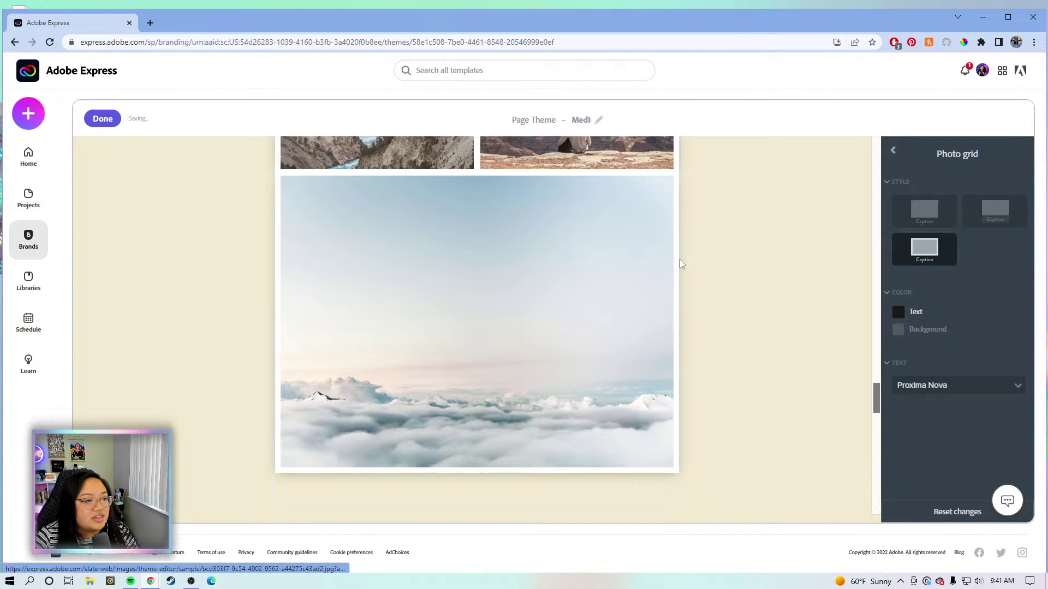
{"action": "scroll", "coordinate": [679, 366], "scroll_direction": "down", "scroll_amount": 3}
{"action": "scroll", "coordinate": [678, 366], "scroll_direction": "up", "scroll_amount": 5}
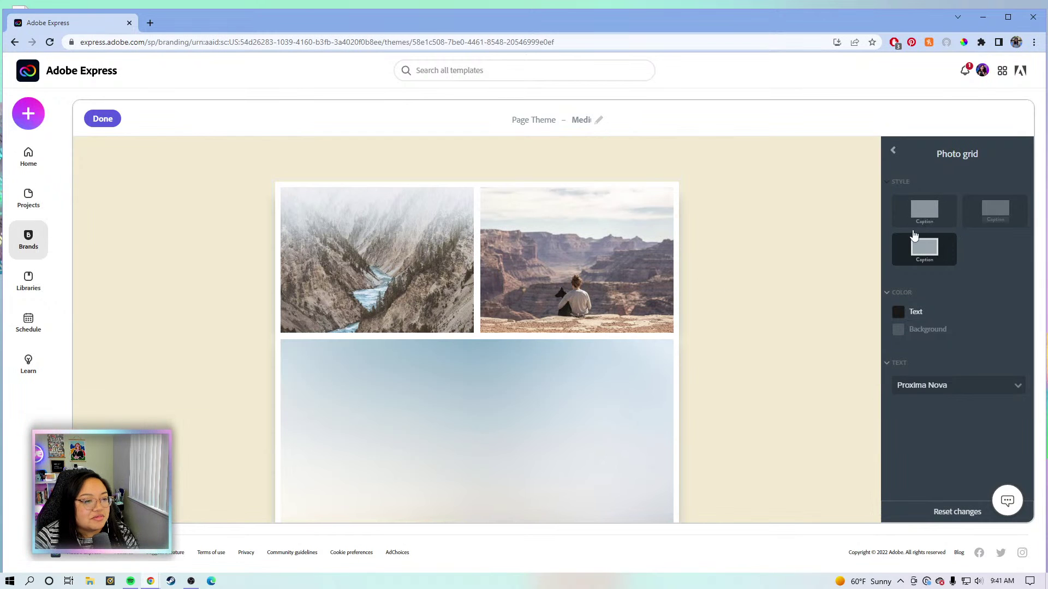
{"action": "scroll", "coordinate": [739, 331], "scroll_direction": "down", "scroll_amount": 5}
{"action": "scroll", "coordinate": [740, 330], "scroll_direction": "up", "scroll_amount": 3}
{"action": "scroll", "coordinate": [739, 321], "scroll_direction": "down", "scroll_amount": 3}
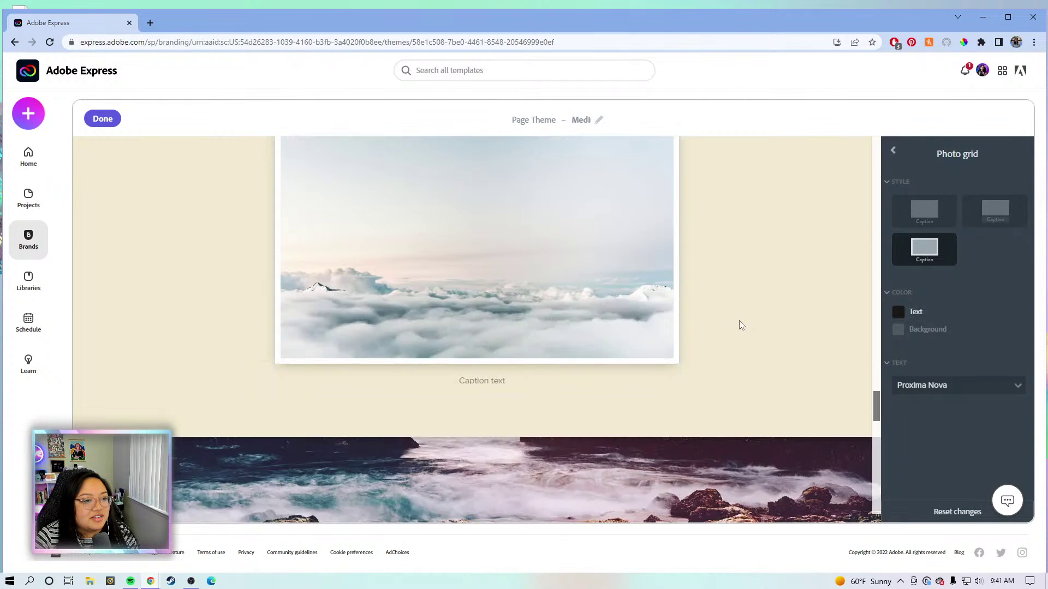
{"action": "scroll", "coordinate": [738, 321], "scroll_direction": "up", "scroll_amount": 6}
{"action": "left_click", "coordinate": [890, 151]}
{"action": "scroll", "coordinate": [912, 299], "scroll_direction": "down", "scroll_amount": 5}
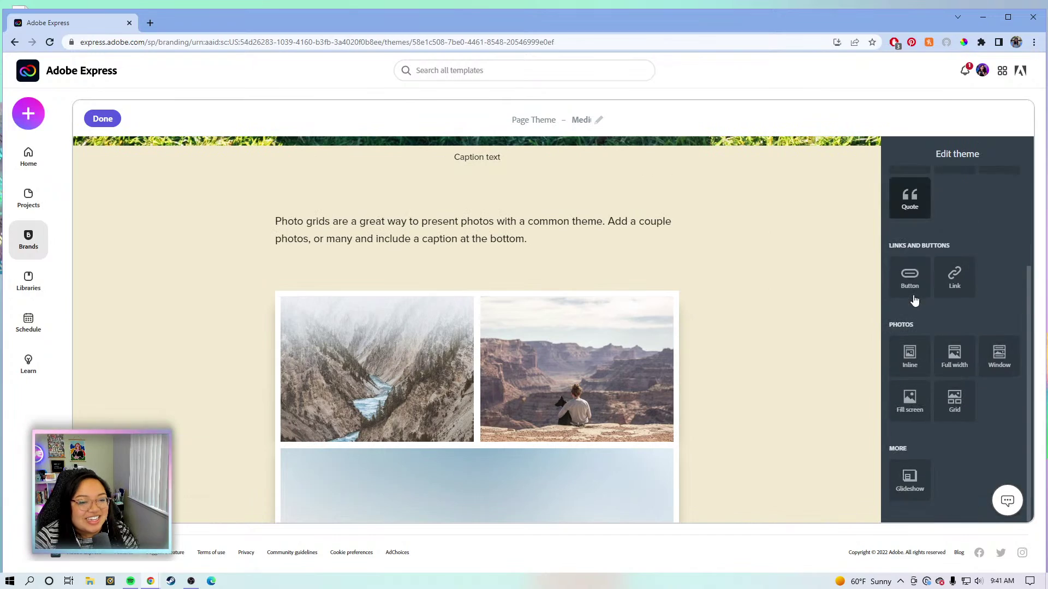
{"action": "left_click", "coordinate": [909, 480]}
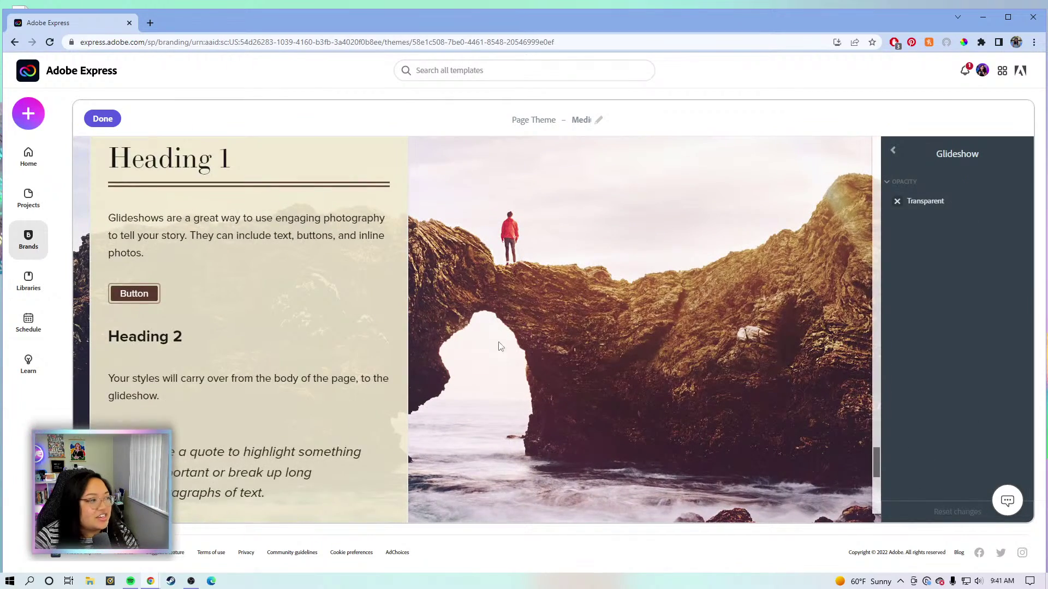
{"action": "scroll", "coordinate": [527, 280], "scroll_direction": "down", "scroll_amount": 5}
{"action": "scroll", "coordinate": [527, 280], "scroll_direction": "up", "scroll_amount": 5}
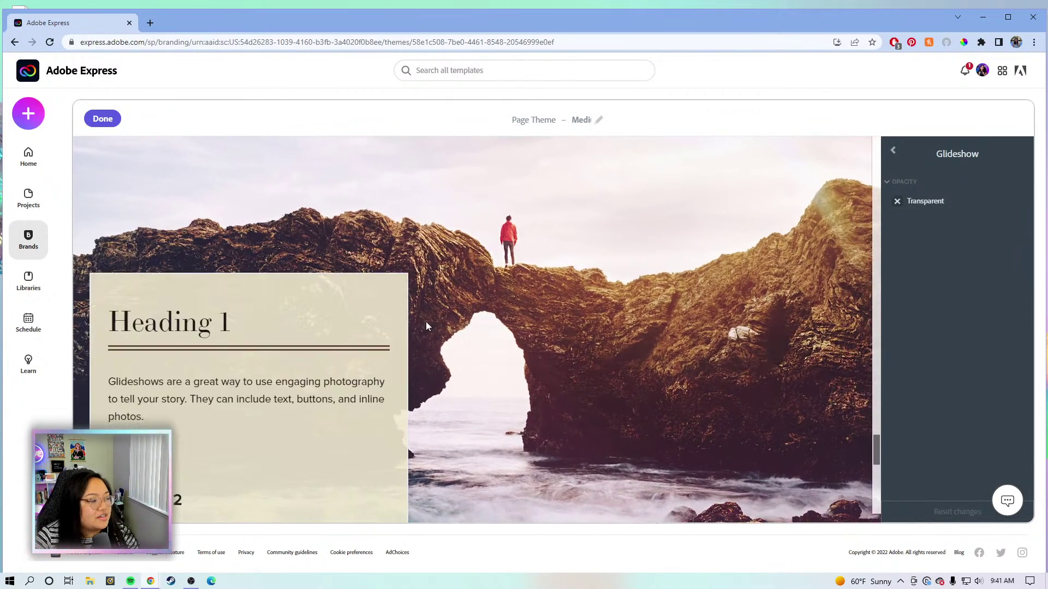
{"action": "scroll", "coordinate": [299, 325], "scroll_direction": "down", "scroll_amount": 2}
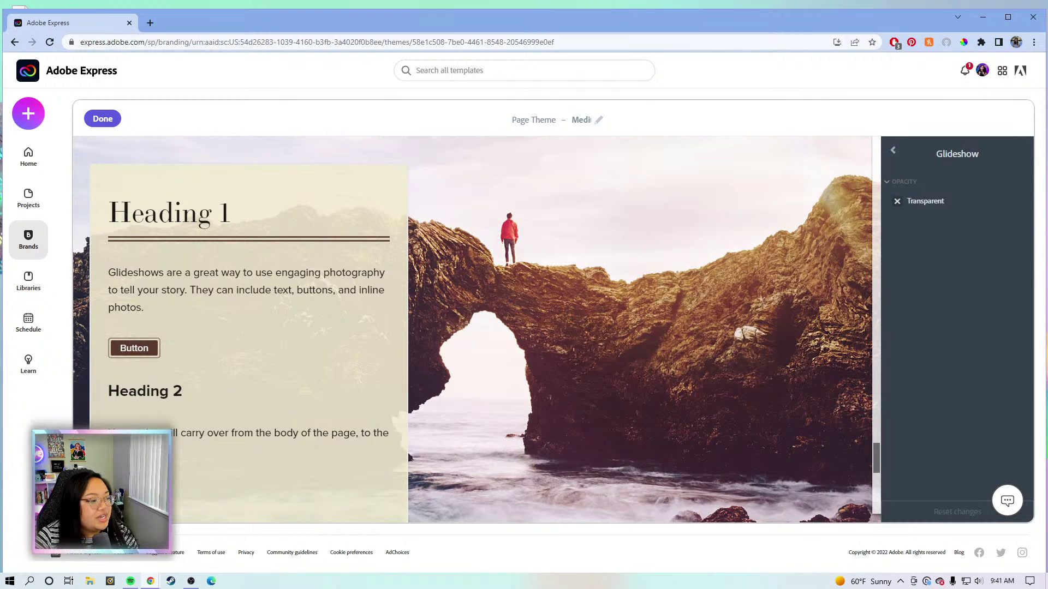
{"action": "scroll", "coordinate": [191, 443], "scroll_direction": "down", "scroll_amount": 5}
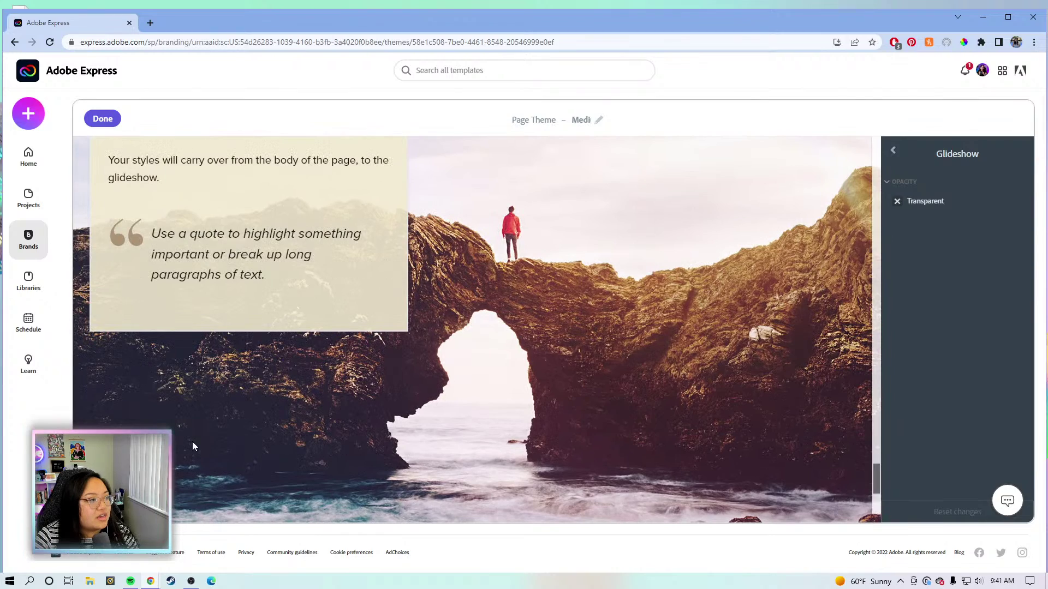
{"action": "scroll", "coordinate": [526, 307], "scroll_direction": "down", "scroll_amount": 2}
{"action": "scroll", "coordinate": [531, 309], "scroll_direction": "down", "scroll_amount": 5}
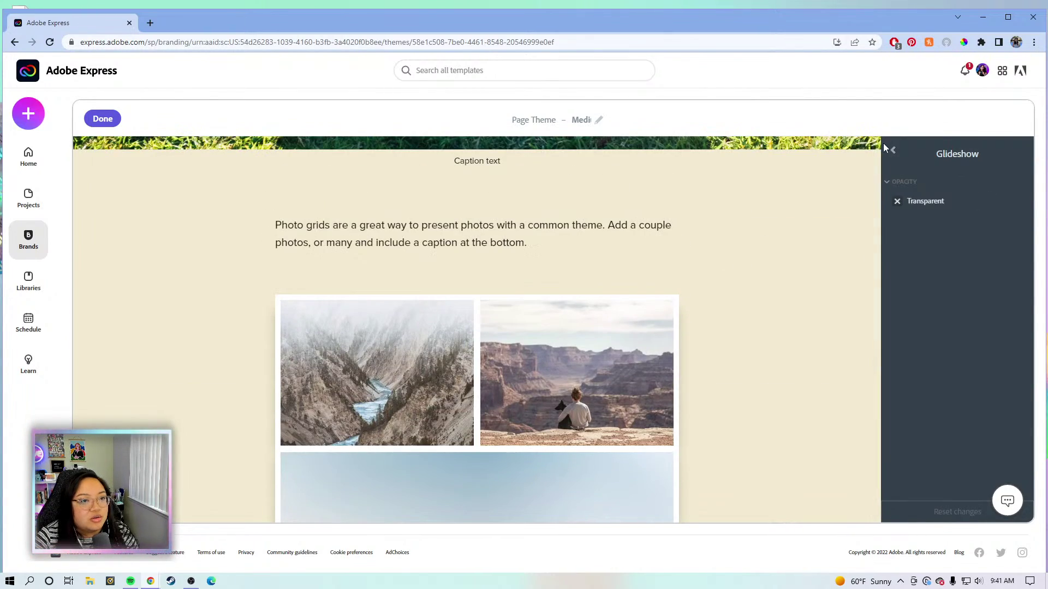
{"action": "left_click", "coordinate": [893, 150]}
{"action": "scroll", "coordinate": [912, 303], "scroll_direction": "down", "scroll_amount": 5}
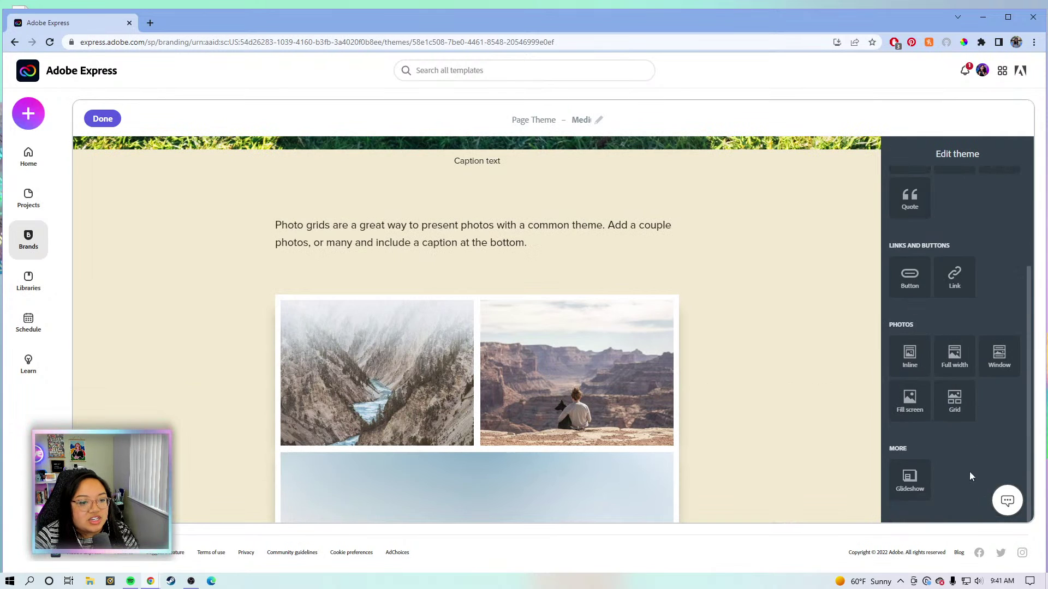
{"action": "scroll", "coordinate": [969, 471], "scroll_direction": "up", "scroll_amount": 5}
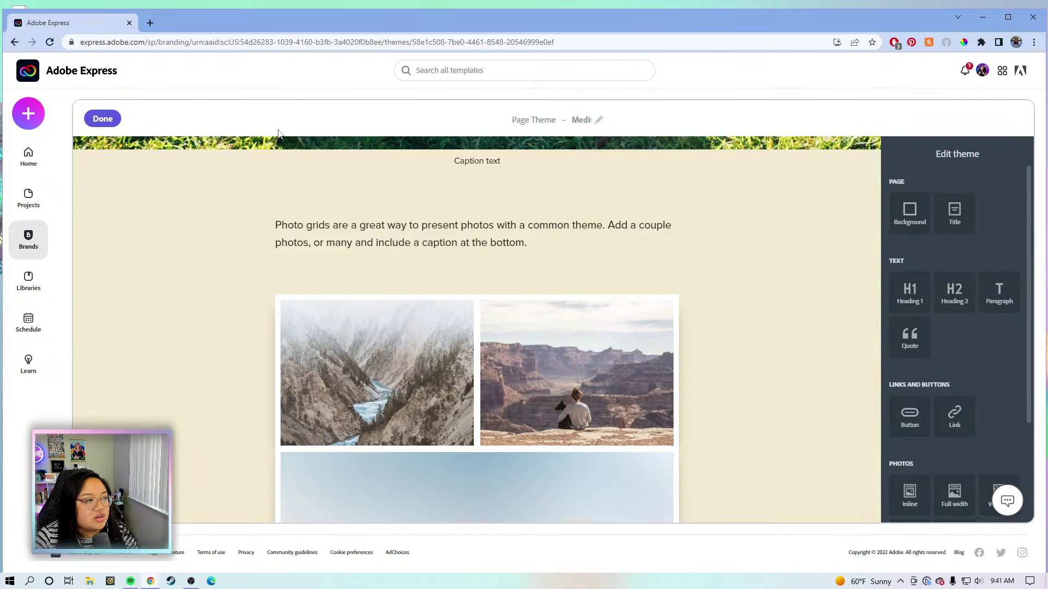
Choose Done to close the theme editor and return to the KT BRAND 2022 2 brand kit page.
{"action": "left_click", "coordinate": [104, 127]}
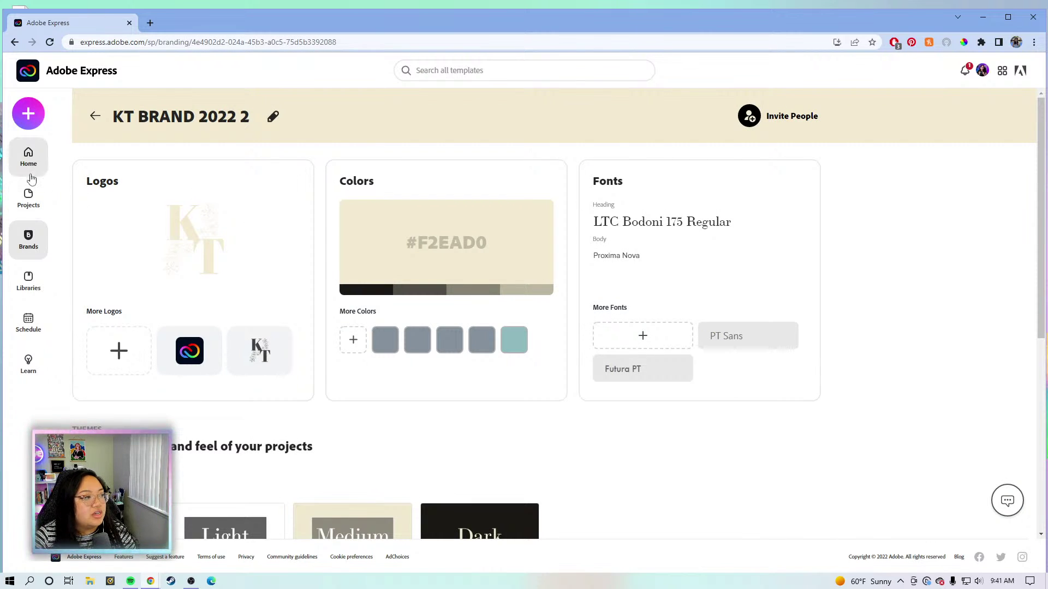
Go to Home and browse the Create a new project options, quick actions and Templates for you.
{"action": "left_click", "coordinate": [25, 159]}
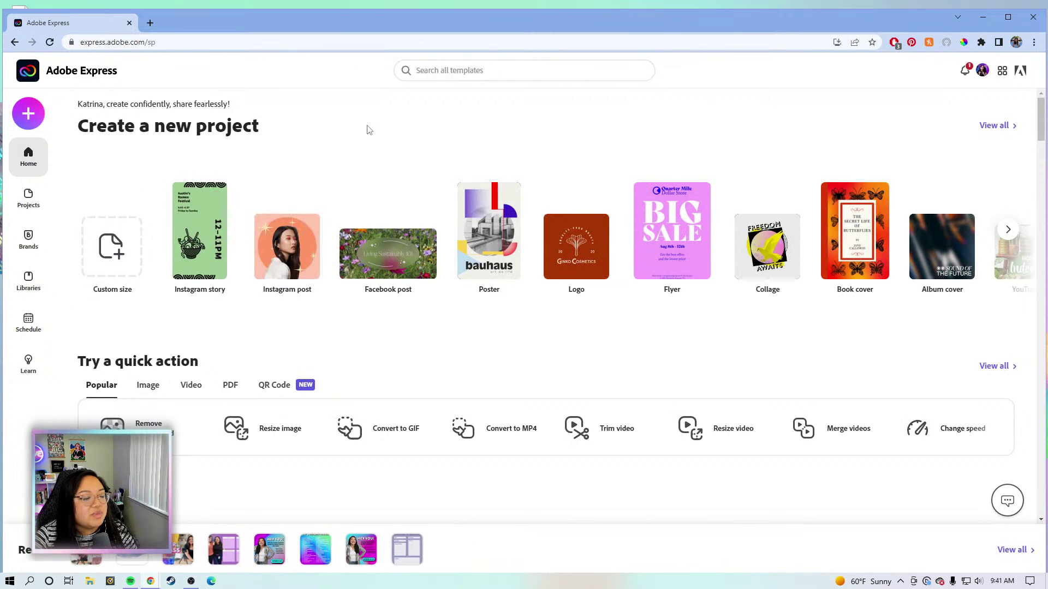
{"action": "scroll", "coordinate": [460, 341], "scroll_direction": "down", "scroll_amount": 3}
{"action": "scroll", "coordinate": [524, 371], "scroll_direction": "up", "scroll_amount": 3}
{"action": "scroll", "coordinate": [449, 393], "scroll_direction": "down", "scroll_amount": 2}
{"action": "scroll", "coordinate": [397, 468], "scroll_direction": "up", "scroll_amount": 2}
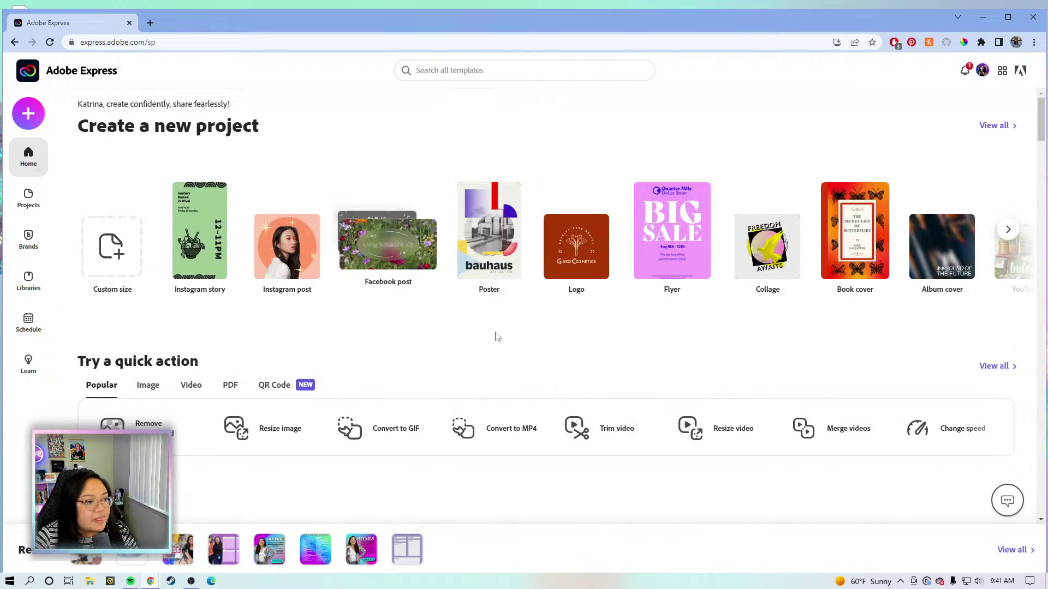
{"action": "scroll", "coordinate": [499, 339], "scroll_direction": "down", "scroll_amount": 2}
{"action": "scroll", "coordinate": [549, 424], "scroll_direction": "down", "scroll_amount": 1}
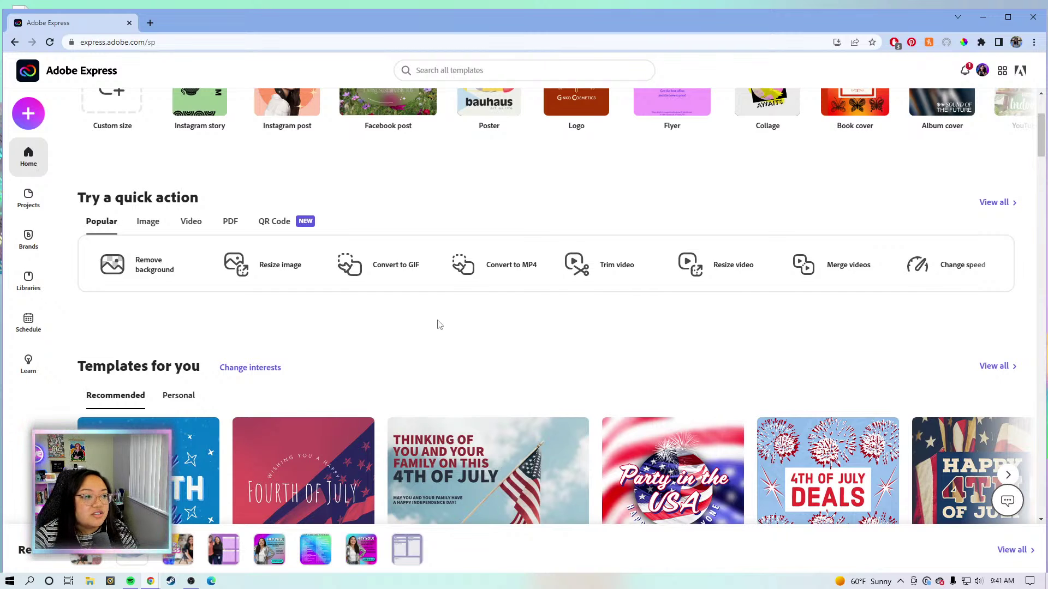
{"action": "scroll", "coordinate": [428, 330], "scroll_direction": "down", "scroll_amount": 1}
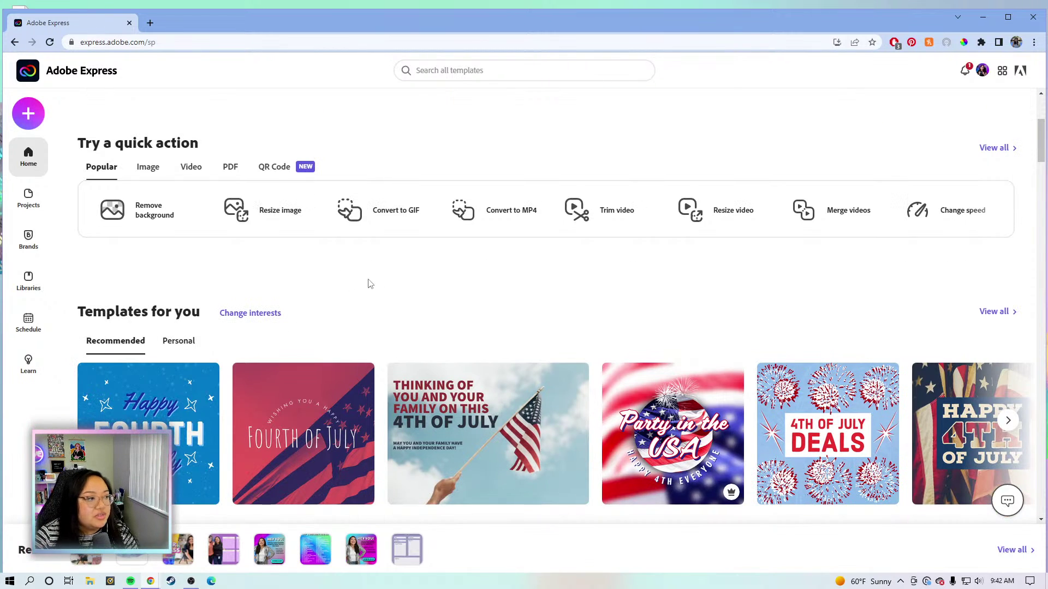
{"action": "scroll", "coordinate": [384, 272], "scroll_direction": "down", "scroll_amount": 1}
{"action": "scroll", "coordinate": [383, 272], "scroll_direction": "up", "scroll_amount": 4}
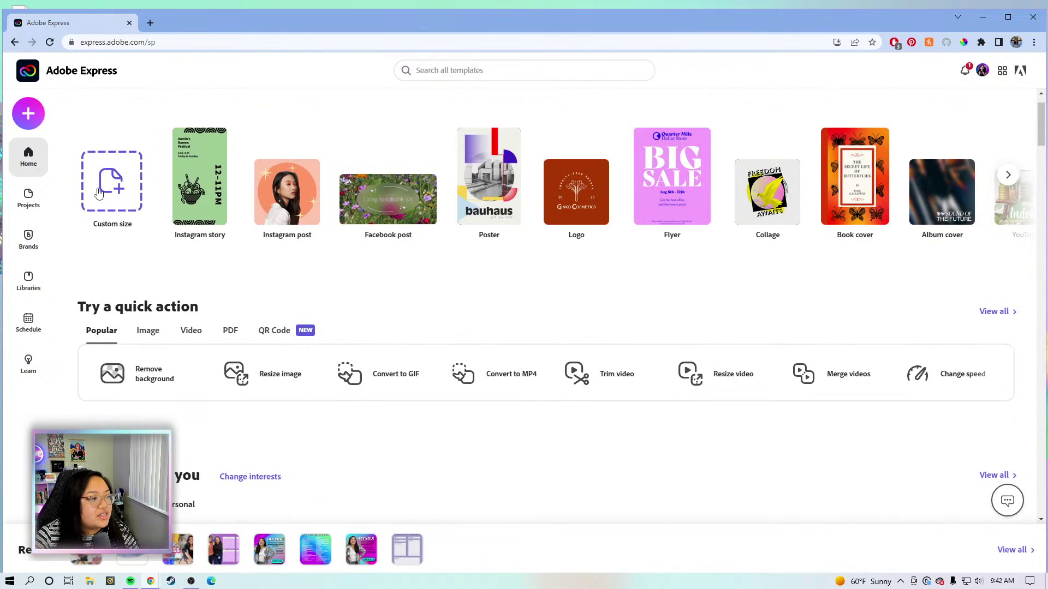
Create a blank project using the standard Landscape 3:2 size preset.
{"action": "left_click", "coordinate": [97, 195]}
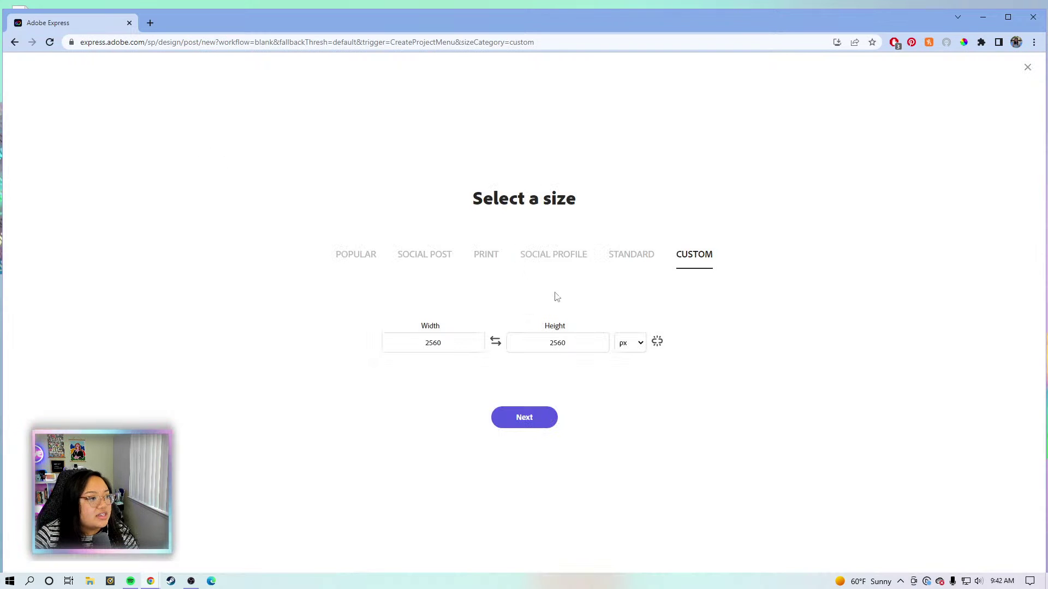
{"action": "left_click", "coordinate": [631, 258]}
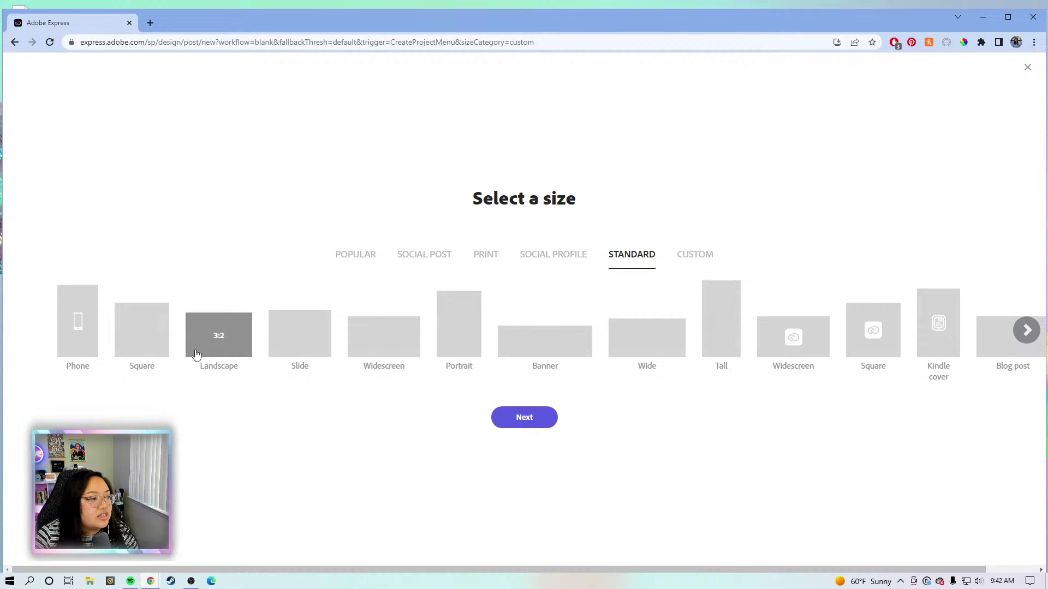
{"action": "left_click", "coordinate": [227, 334]}
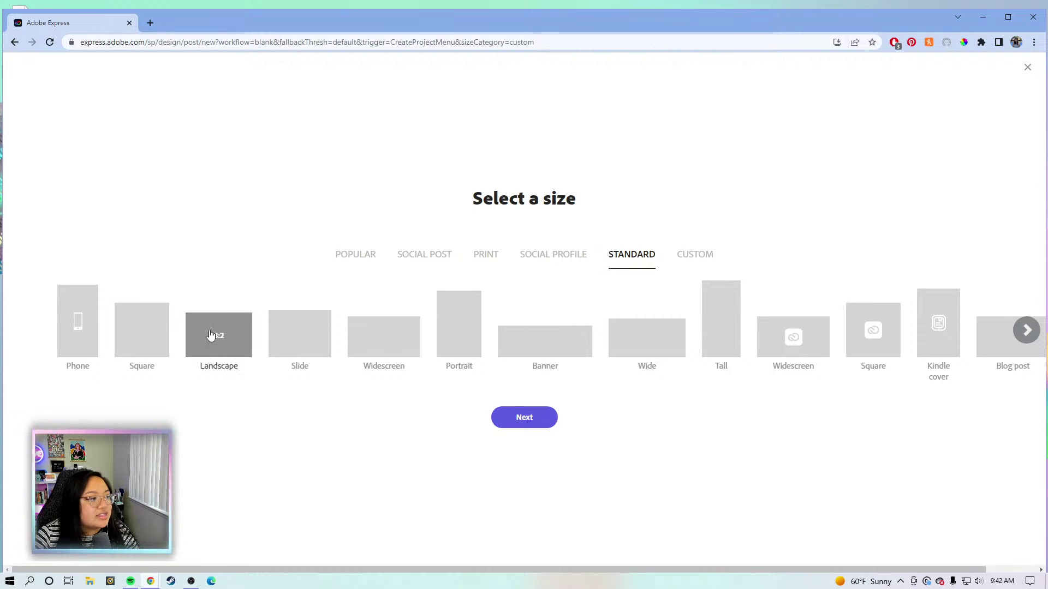
{"action": "left_click", "coordinate": [507, 431]}
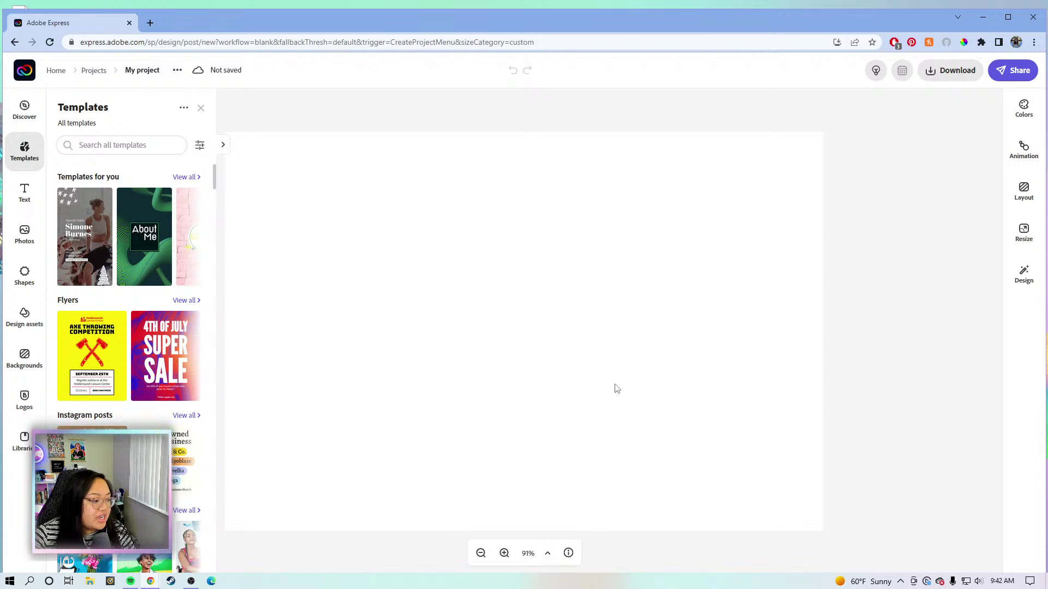
Close the Templates panel, zoom out to the whole canvas, and dismiss the background settings.
{"action": "left_click", "coordinate": [842, 202]}
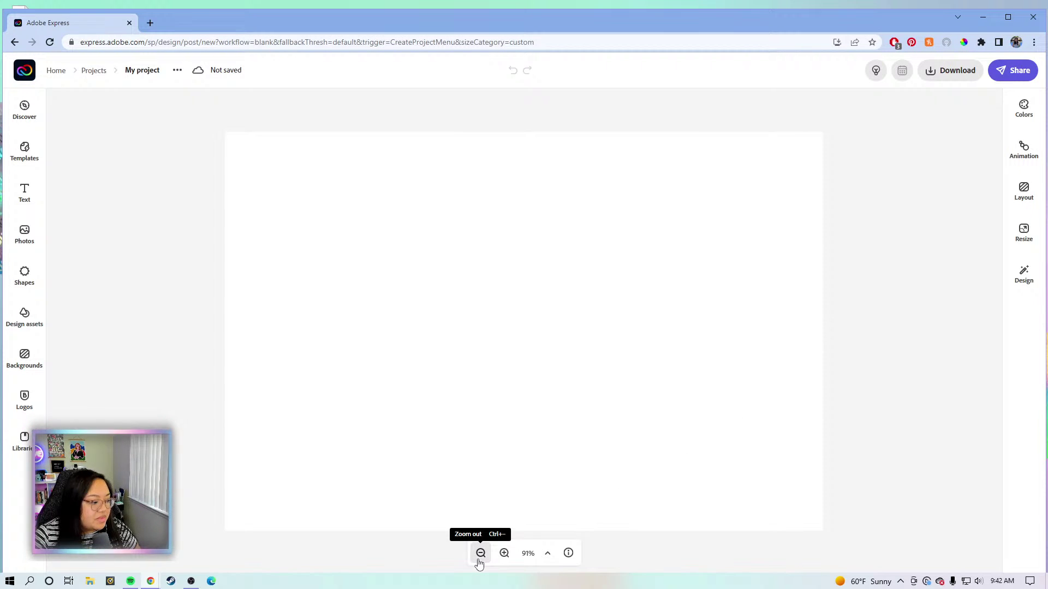
{"action": "left_click", "coordinate": [481, 553]}
{"action": "left_click", "coordinate": [553, 324]}
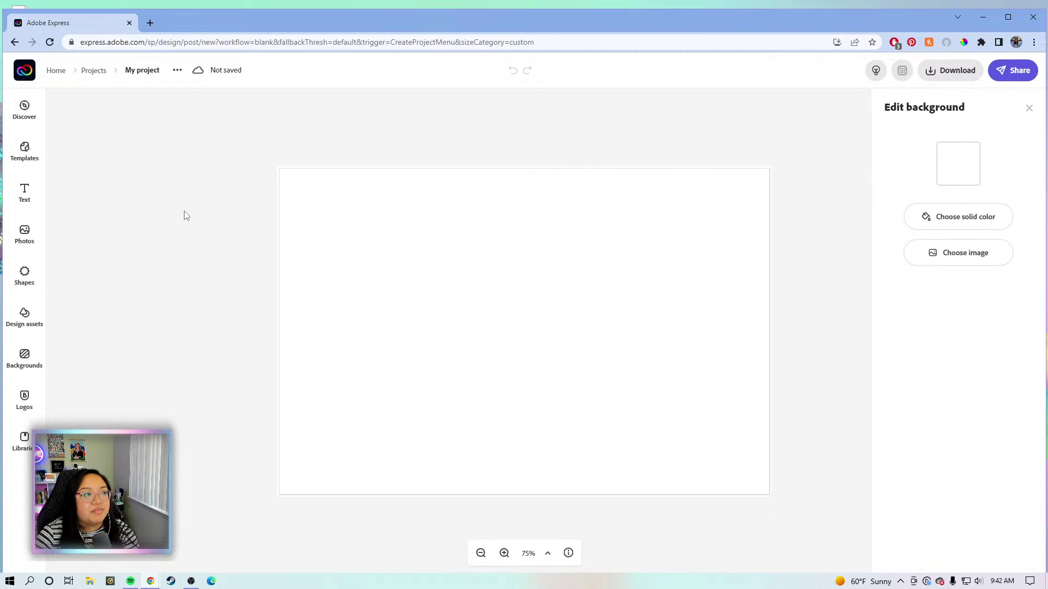
{"action": "left_click", "coordinate": [200, 213]}
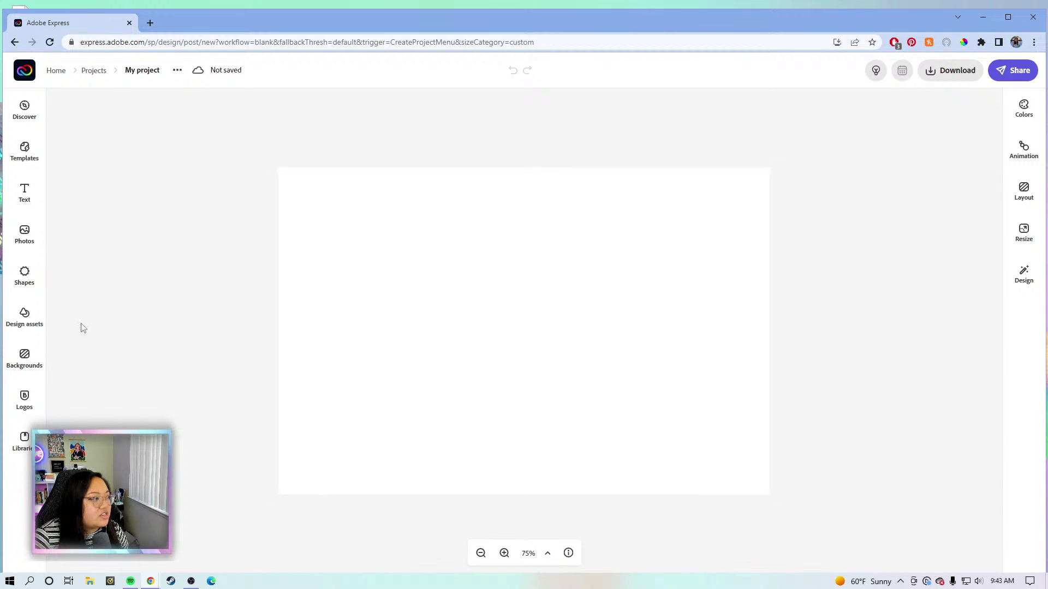
Add the pink brush from the Warm Tones watercolor collection in Design assets to the canvas.
{"action": "left_click", "coordinate": [35, 323]}
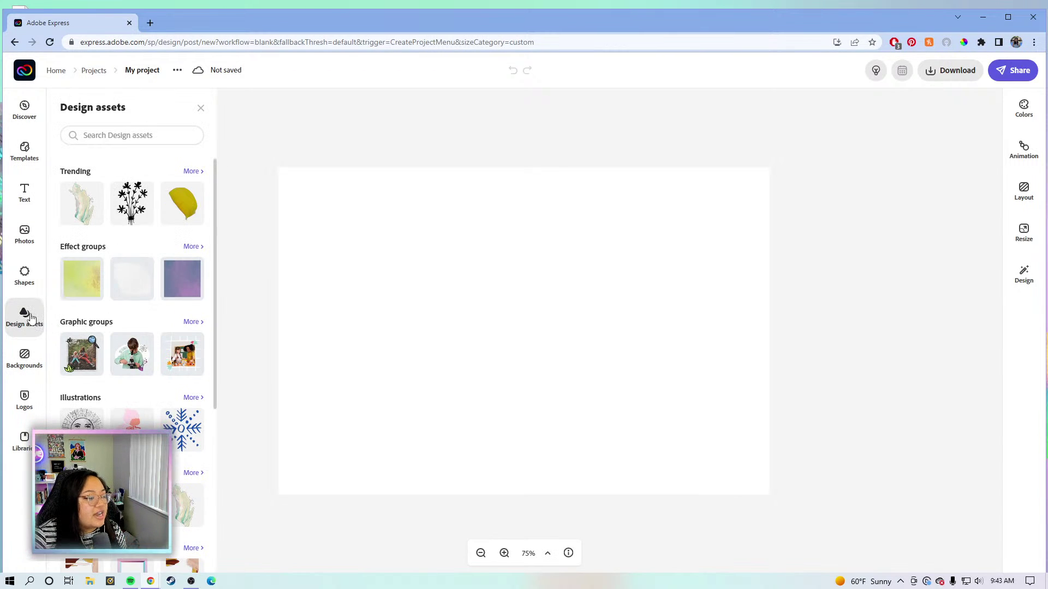
{"action": "scroll", "coordinate": [146, 392], "scroll_direction": "down", "scroll_amount": 5}
{"action": "scroll", "coordinate": [145, 392], "scroll_direction": "up", "scroll_amount": 3}
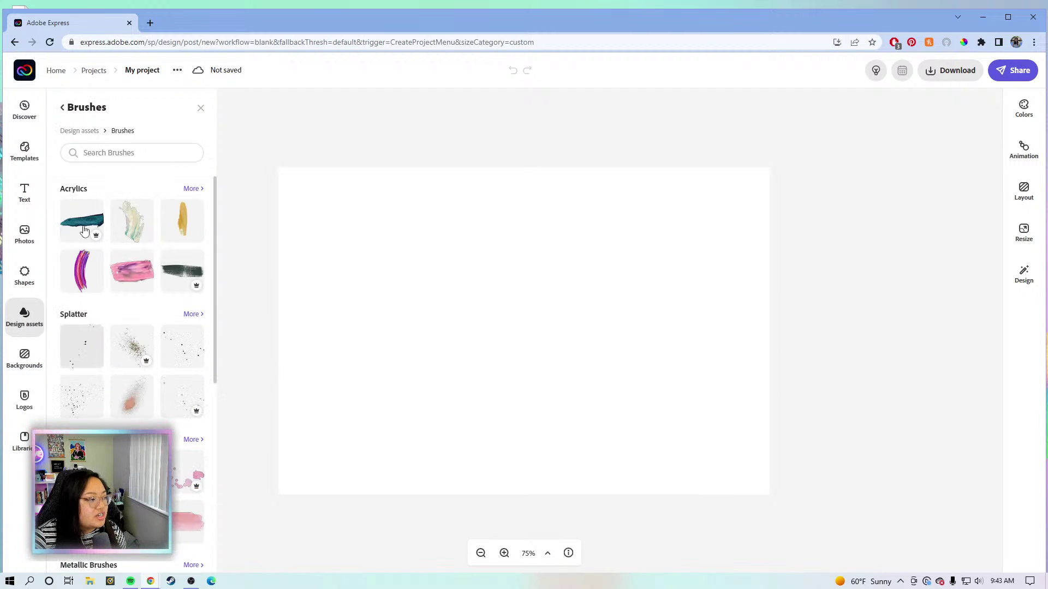
{"action": "scroll", "coordinate": [136, 309], "scroll_direction": "down", "scroll_amount": 2}
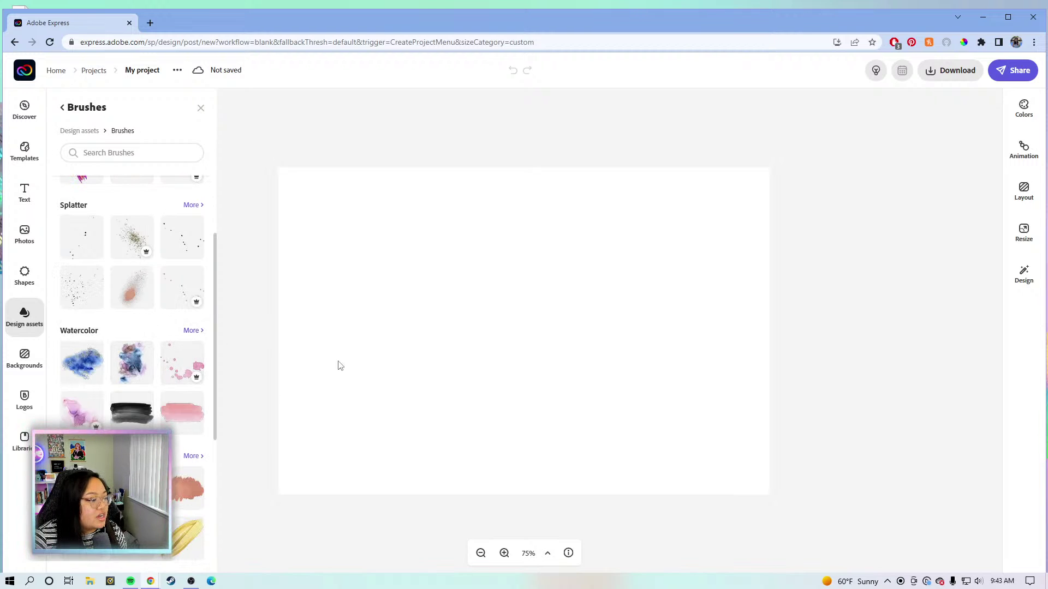
{"action": "scroll", "coordinate": [106, 327], "scroll_direction": "down", "scroll_amount": 4}
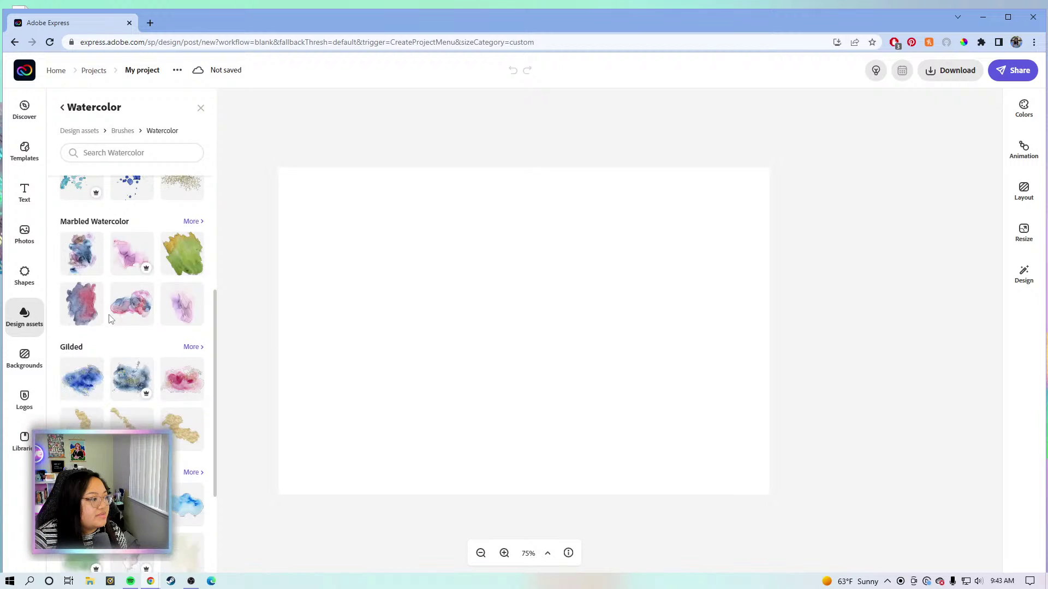
{"action": "scroll", "coordinate": [155, 376], "scroll_direction": "down", "scroll_amount": 2}
{"action": "scroll", "coordinate": [155, 375], "scroll_direction": "up", "scroll_amount": 3}
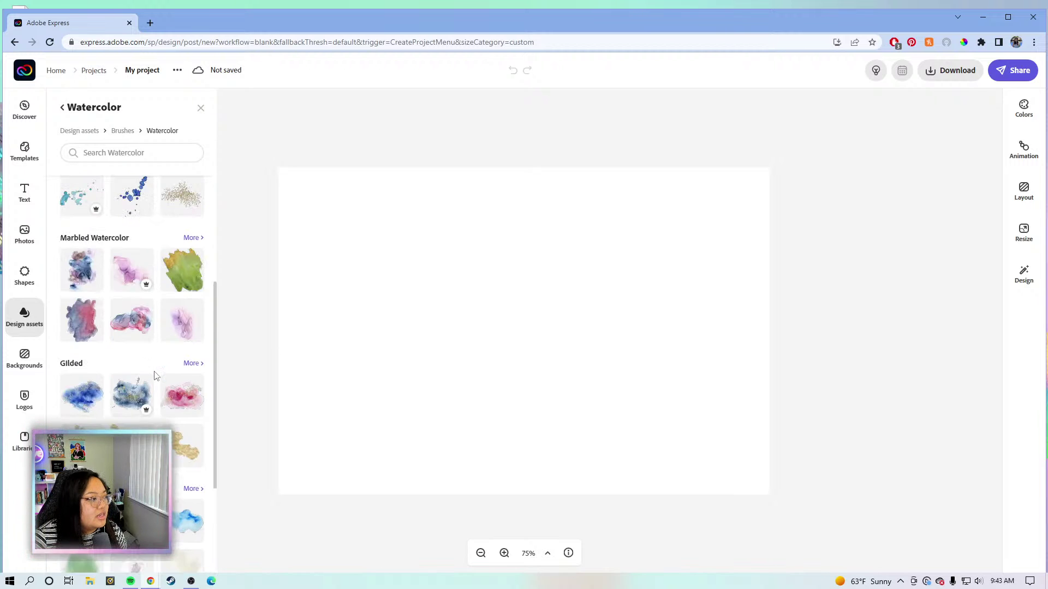
{"action": "scroll", "coordinate": [156, 374], "scroll_direction": "up", "scroll_amount": 4}
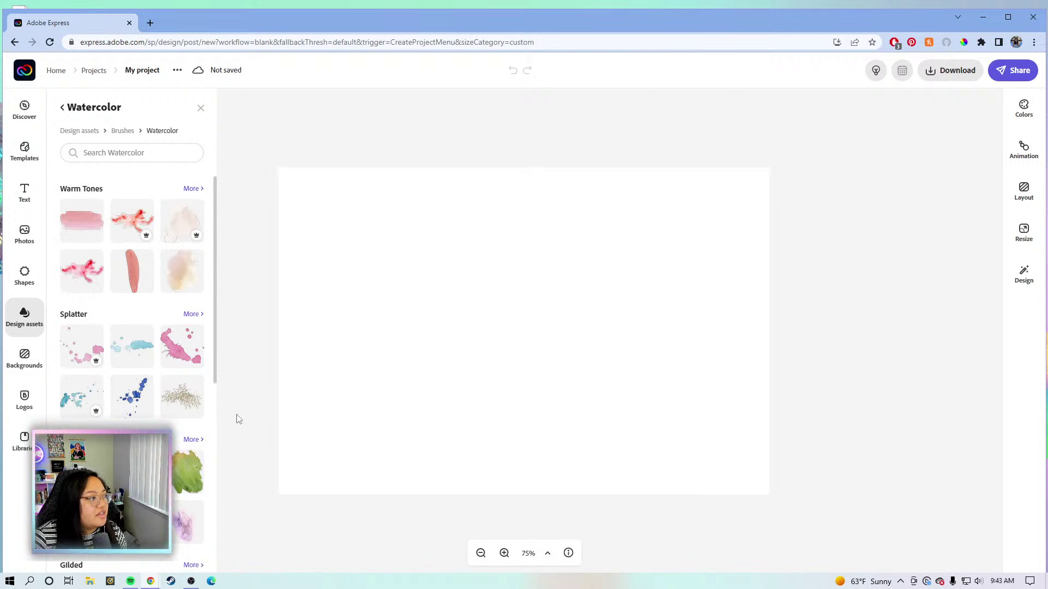
{"action": "left_click", "coordinate": [191, 439]}
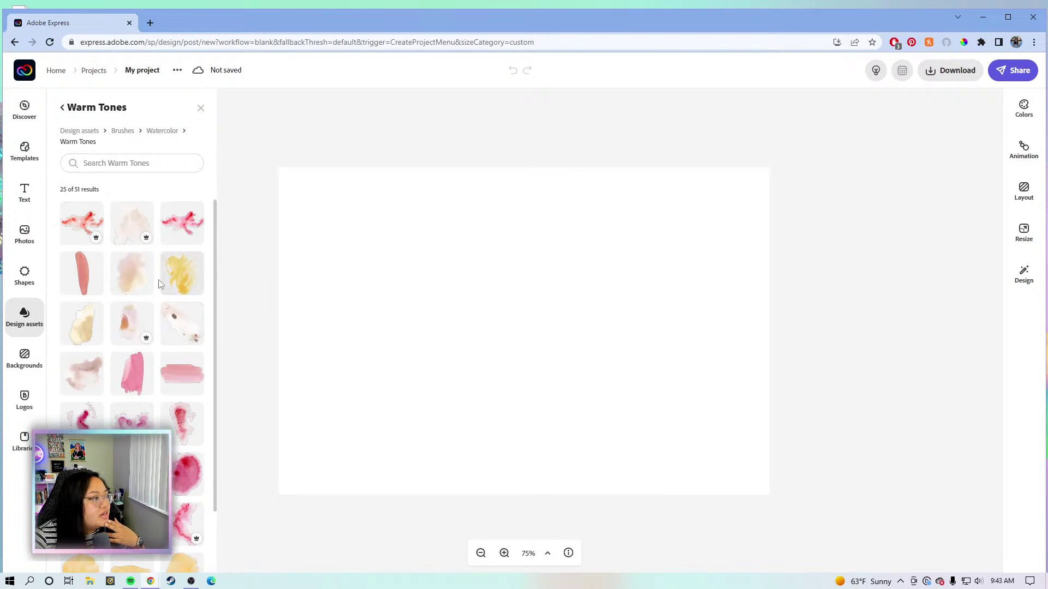
{"action": "left_click", "coordinate": [169, 382]}
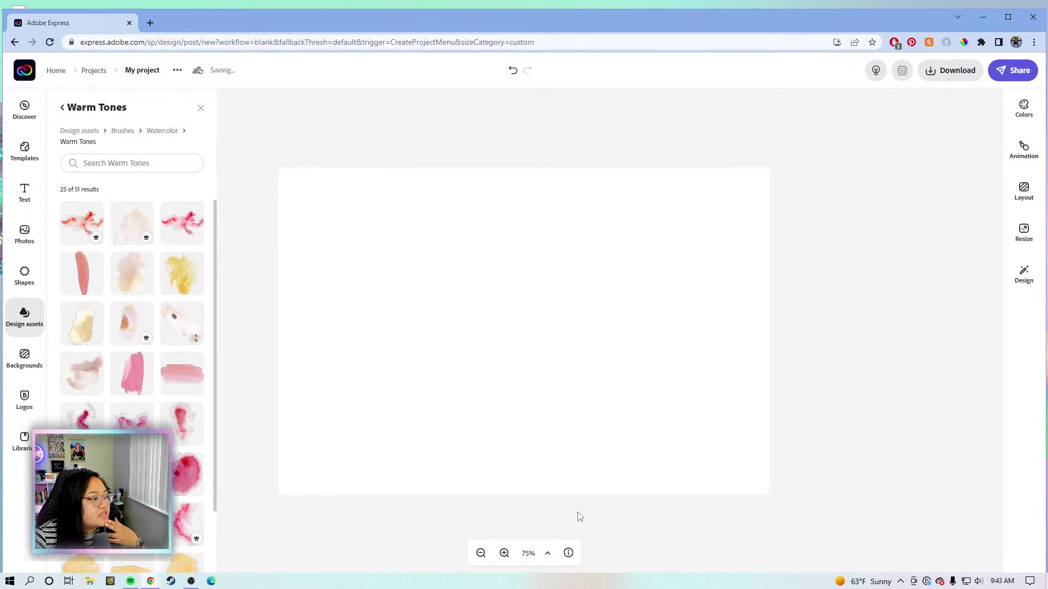
Enlarge the pink watercolor stroke to span most of the canvas and centre it.
{"action": "mouse_move", "coordinate": [566, 328]}
{"action": "left_mouse_down"}
{"action": "mouse_move", "coordinate": [522, 365]}
{"action": "mouse_move", "coordinate": [461, 393]}
{"action": "left_mouse_up"}
{"action": "mouse_move", "coordinate": [553, 340]}
{"action": "left_mouse_down"}
{"action": "mouse_move", "coordinate": [680, 255]}
{"action": "mouse_move", "coordinate": [718, 238]}
{"action": "mouse_move", "coordinate": [761, 239]}
{"action": "left_mouse_up"}
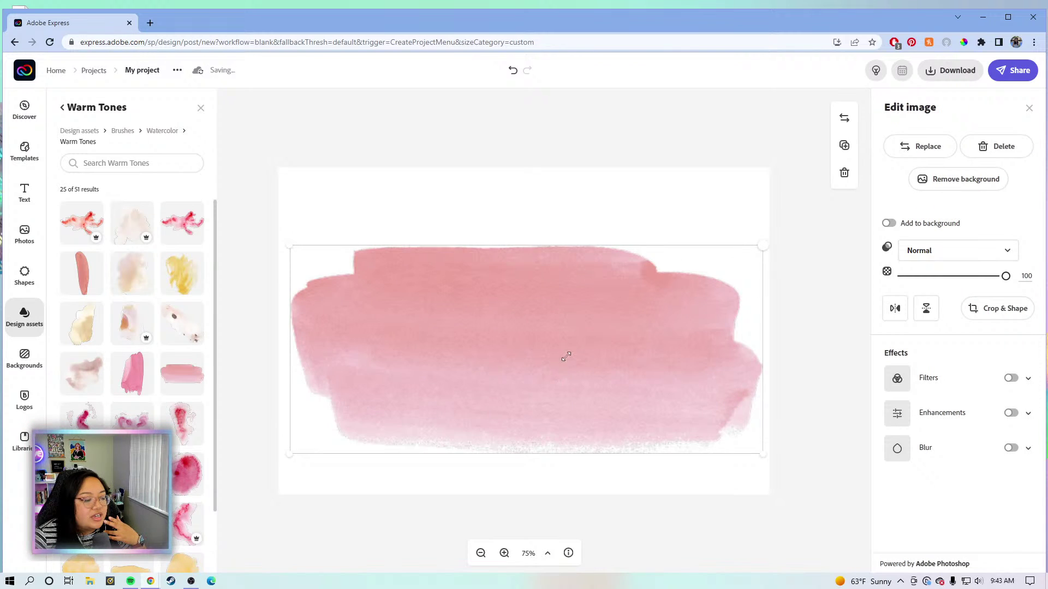
{"action": "left_click_drag", "start_coordinate": [564, 345], "coordinate": [562, 371]}
{"action": "left_click", "coordinate": [799, 316]}
{"action": "left_click", "coordinate": [742, 265]}
{"action": "left_click", "coordinate": [28, 196]}
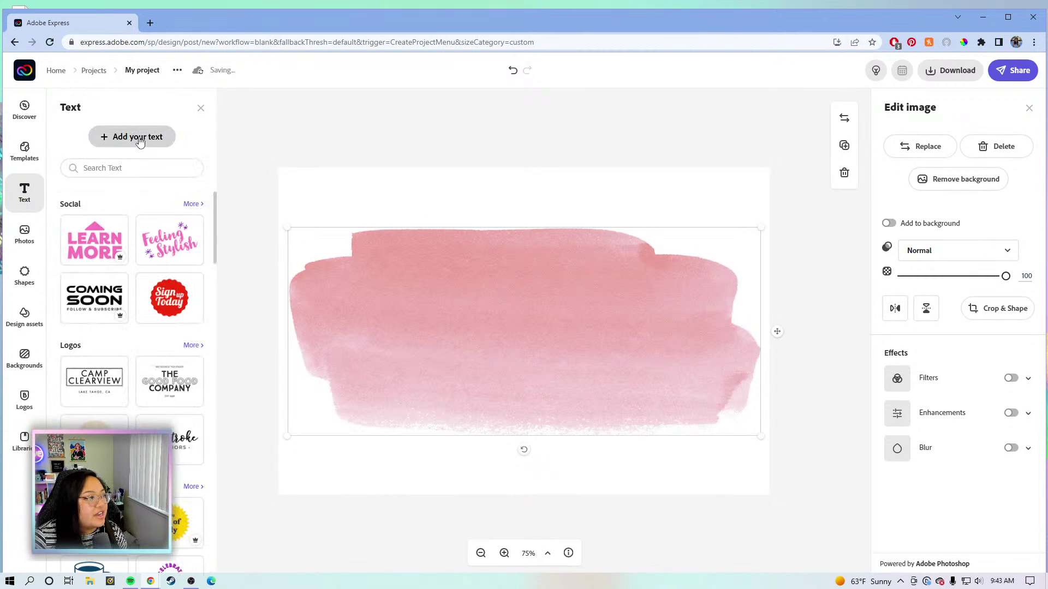
Add a text box on the pink stroke reading 'ABOUT ME'.
{"action": "left_click", "coordinate": [140, 141]}
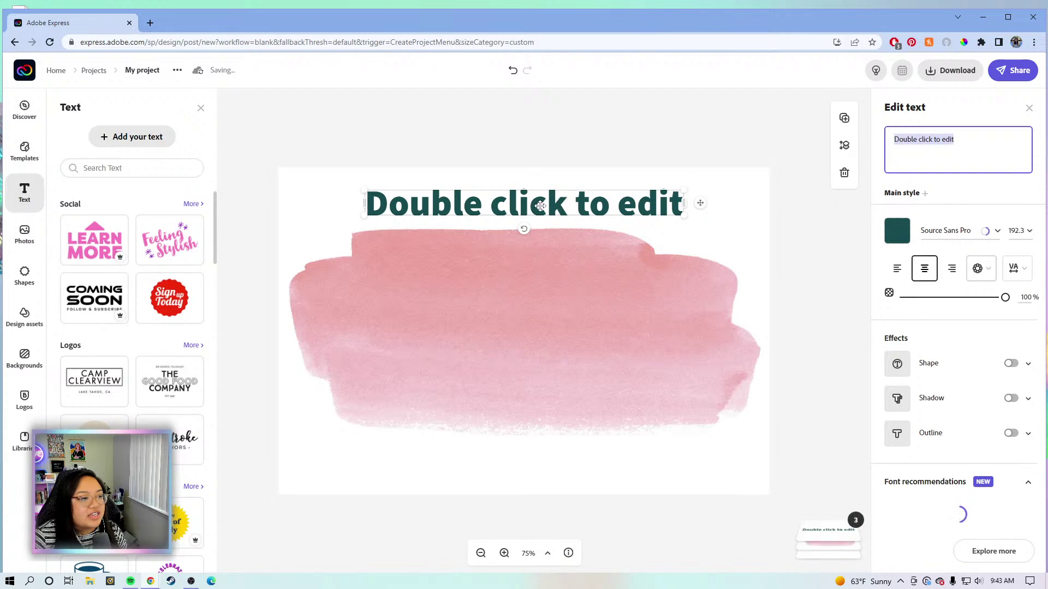
{"action": "left_click_drag", "start_coordinate": [562, 261], "coordinate": [550, 330]}
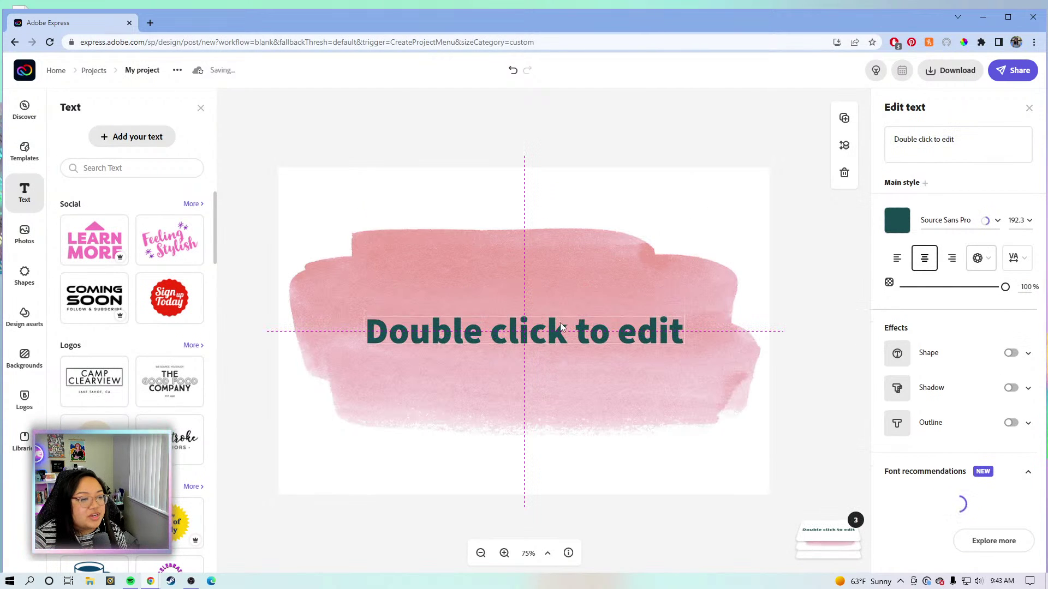
{"action": "left_click_drag", "start_coordinate": [974, 135], "coordinate": [893, 145]}
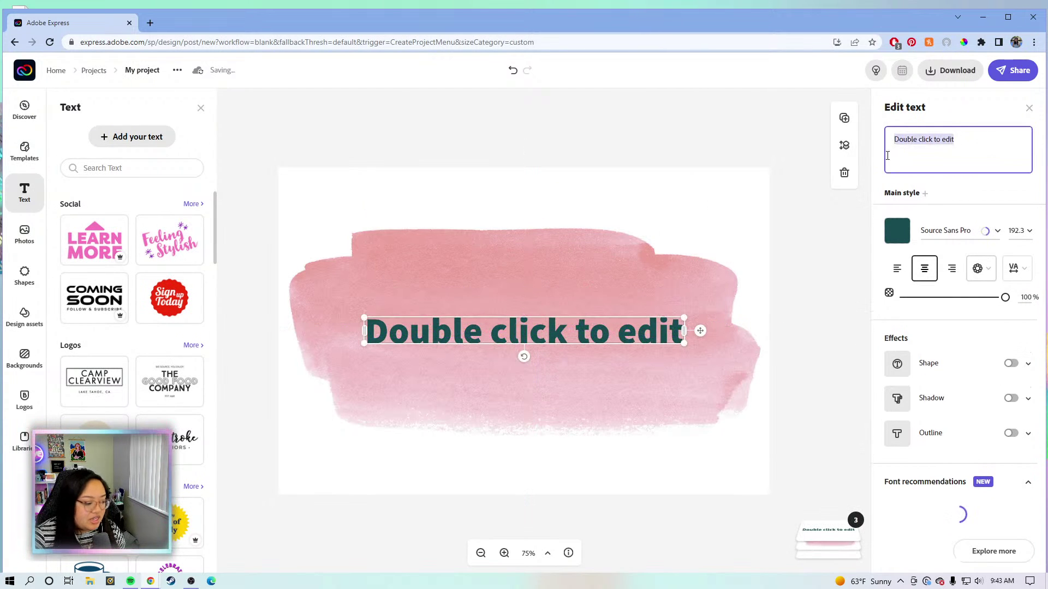
{"action": "type", "text": "A"}
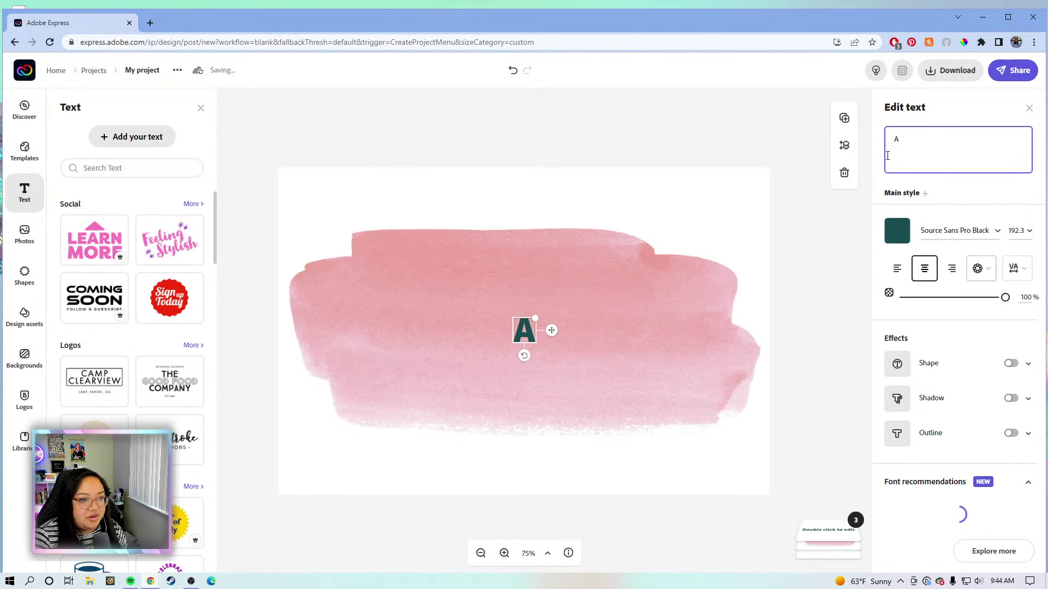
{"action": "type", "text": "BOUT ME"}
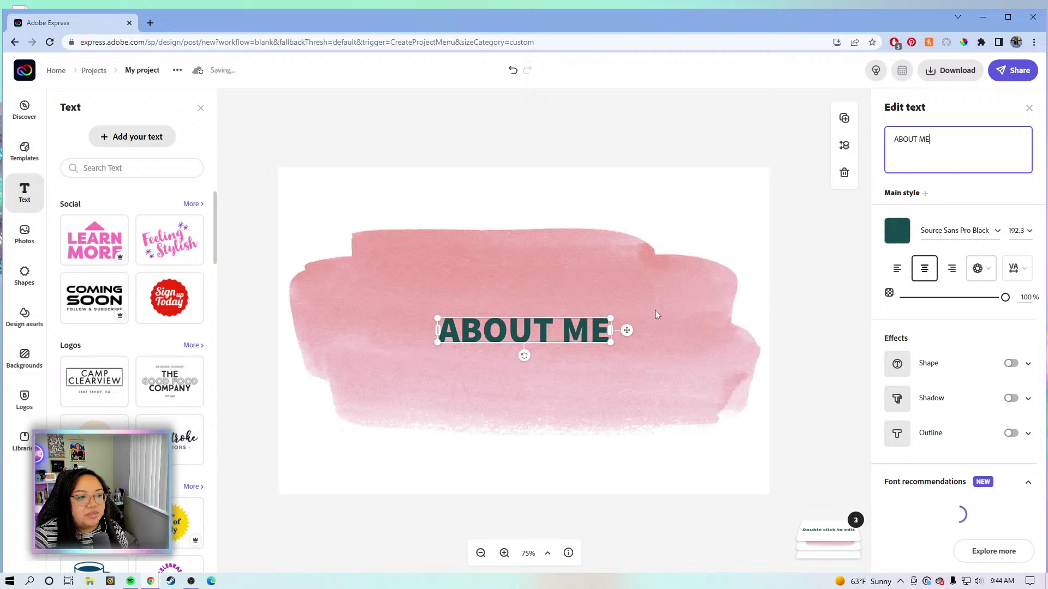
{"action": "left_click", "coordinate": [612, 328]}
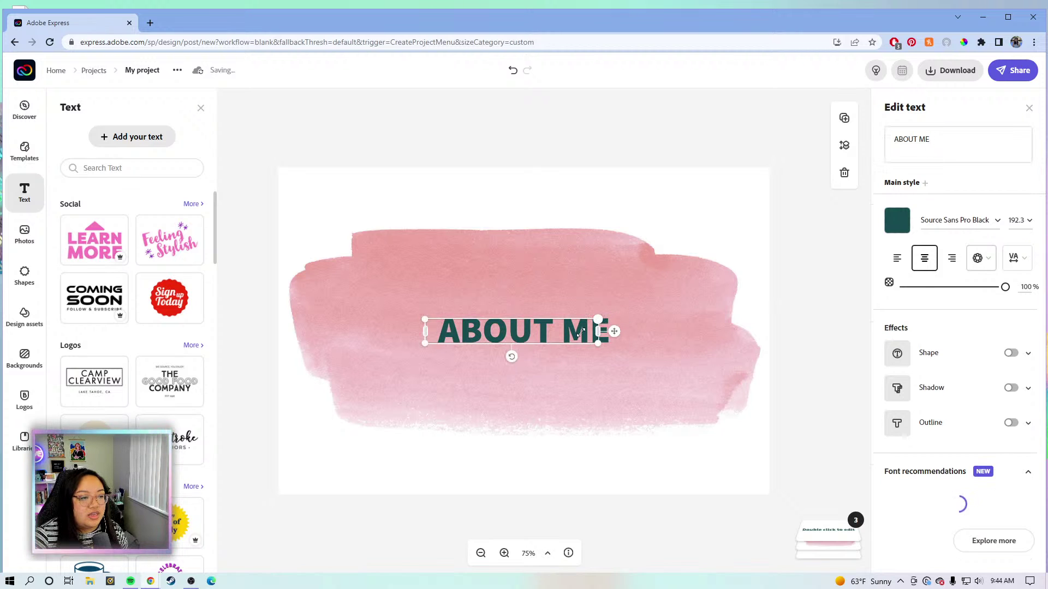
Enlarge the ABOUT ME text, centre it on the stroke, and colour it white #FFFFFF.
{"action": "left_click_drag", "start_coordinate": [598, 320], "coordinate": [750, 263]}
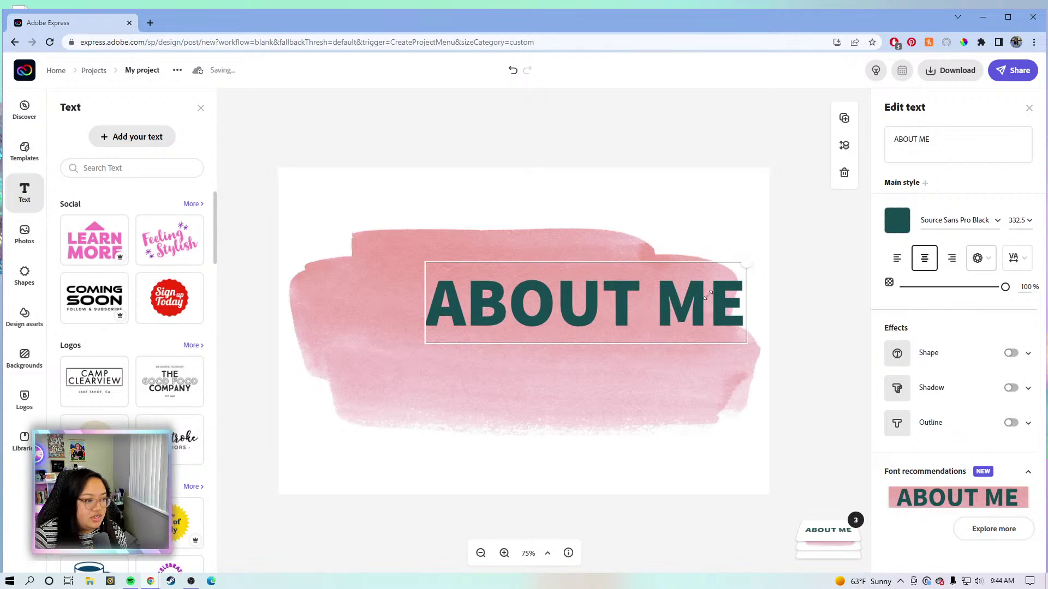
{"action": "left_click_drag", "start_coordinate": [711, 294], "coordinate": [633, 339]}
{"action": "left_click", "coordinate": [897, 220]}
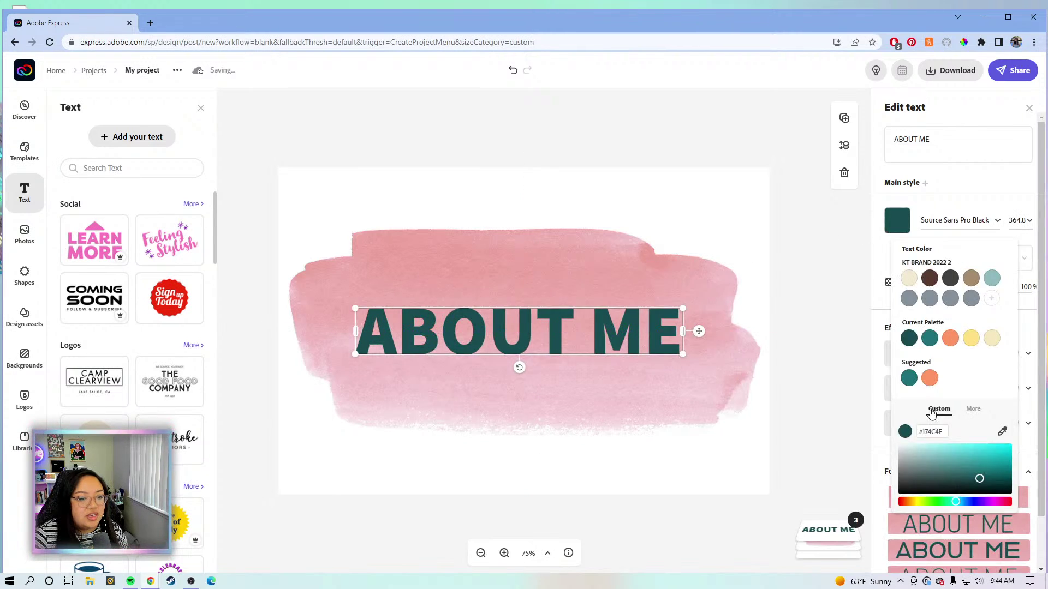
{"action": "left_click_drag", "start_coordinate": [924, 456], "coordinate": [898, 444]}
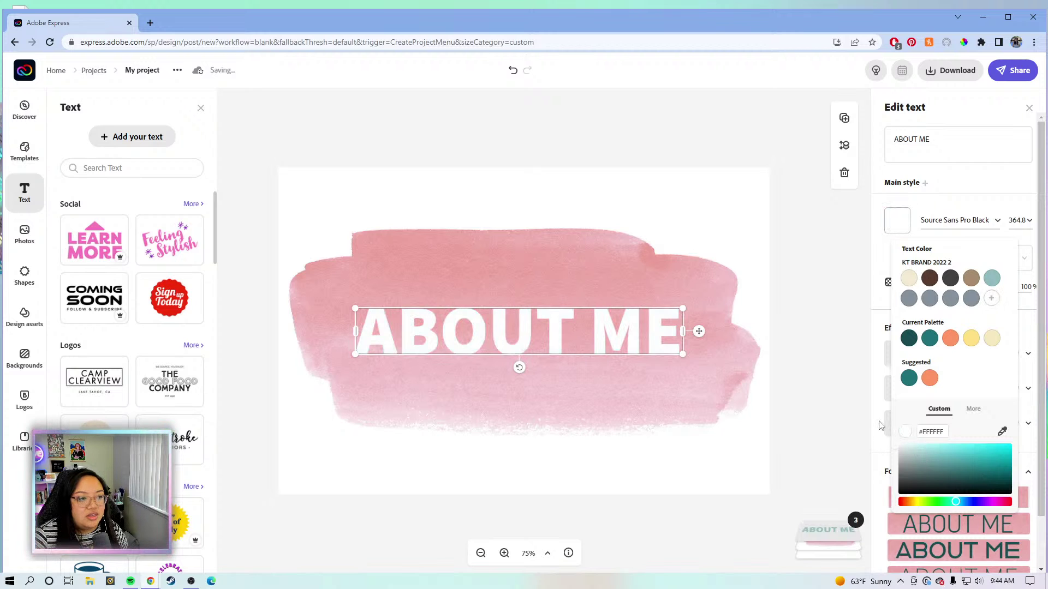
{"action": "left_click", "coordinate": [878, 333]}
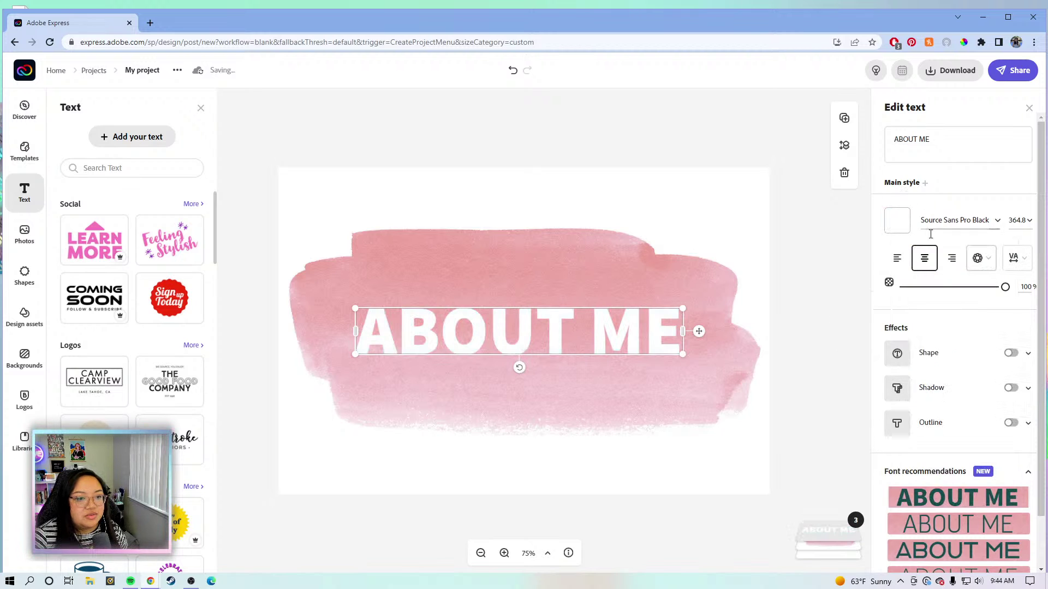
Give the ABOUT ME heading a dark grey #424140 shadow and outline, then enlarge it.
{"action": "left_click", "coordinate": [1011, 388]}
{"action": "scroll", "coordinate": [1002, 412], "scroll_direction": "down", "scroll_amount": 2}
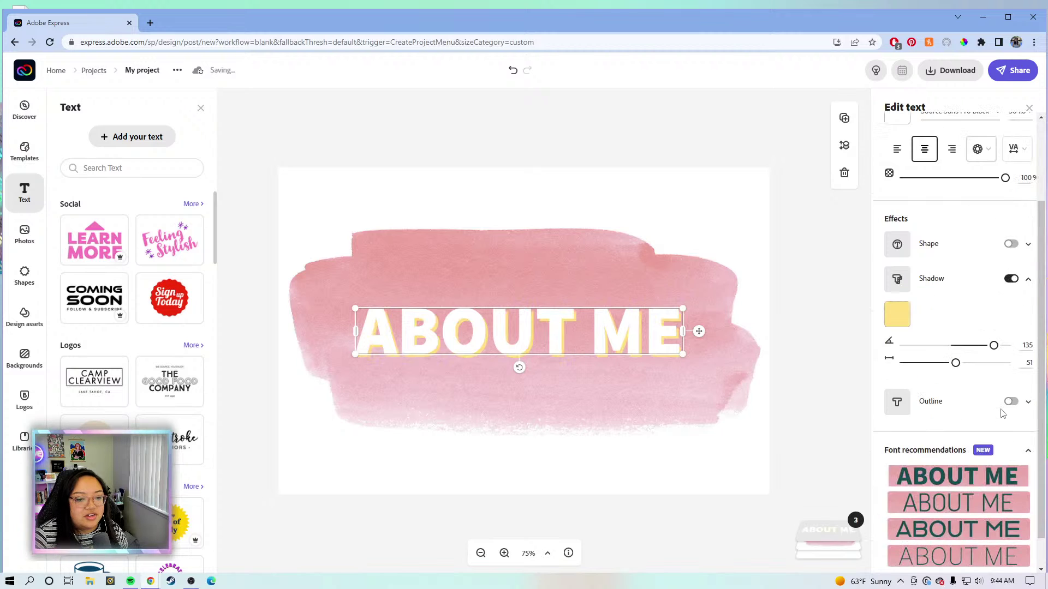
{"action": "left_click", "coordinate": [1011, 402]}
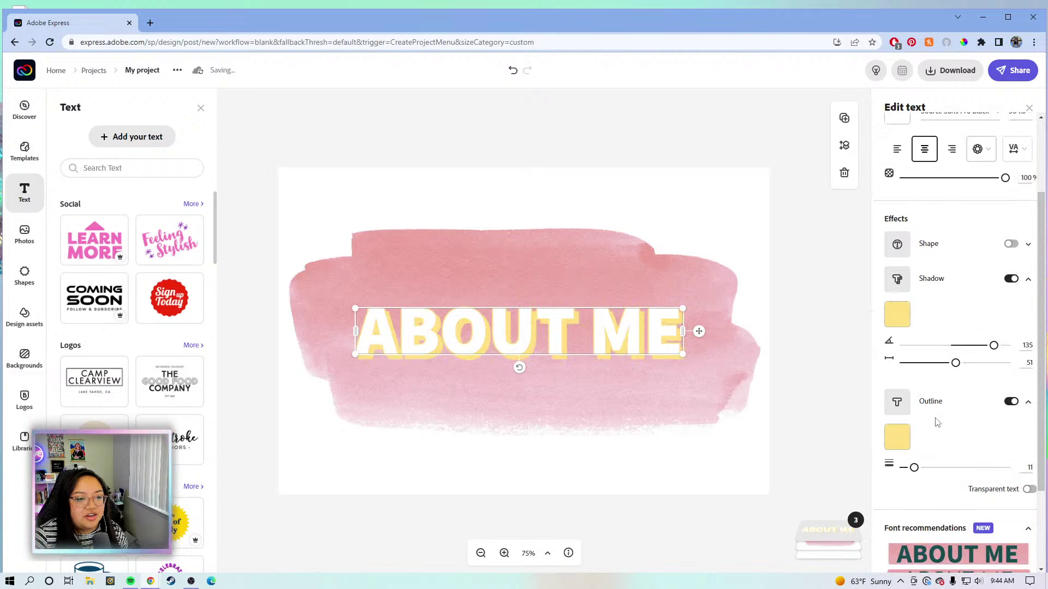
{"action": "left_click", "coordinate": [897, 314]}
{"action": "left_click", "coordinate": [805, 208]}
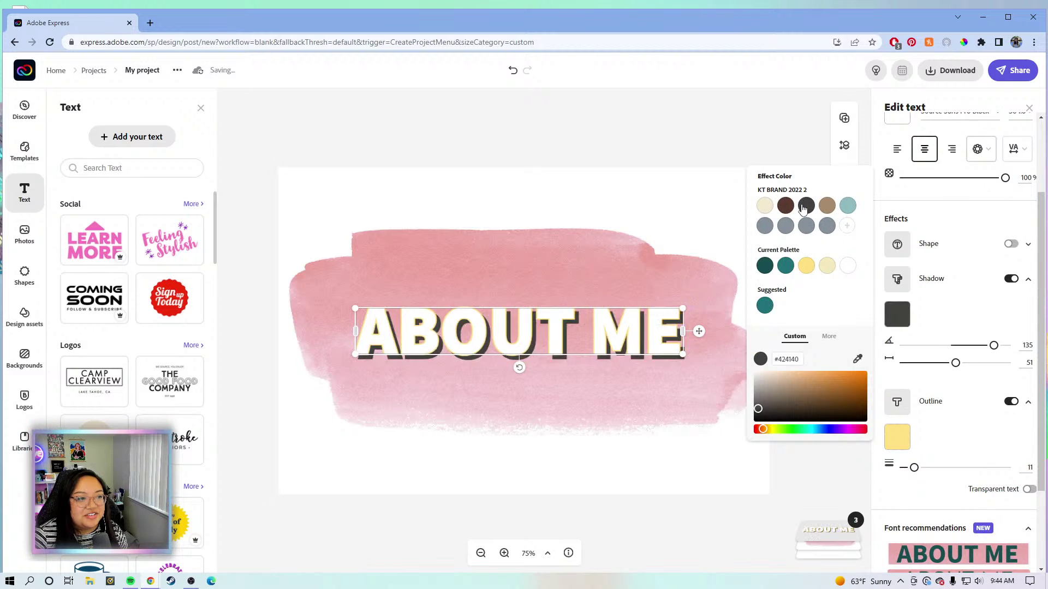
{"action": "left_click", "coordinate": [899, 442]}
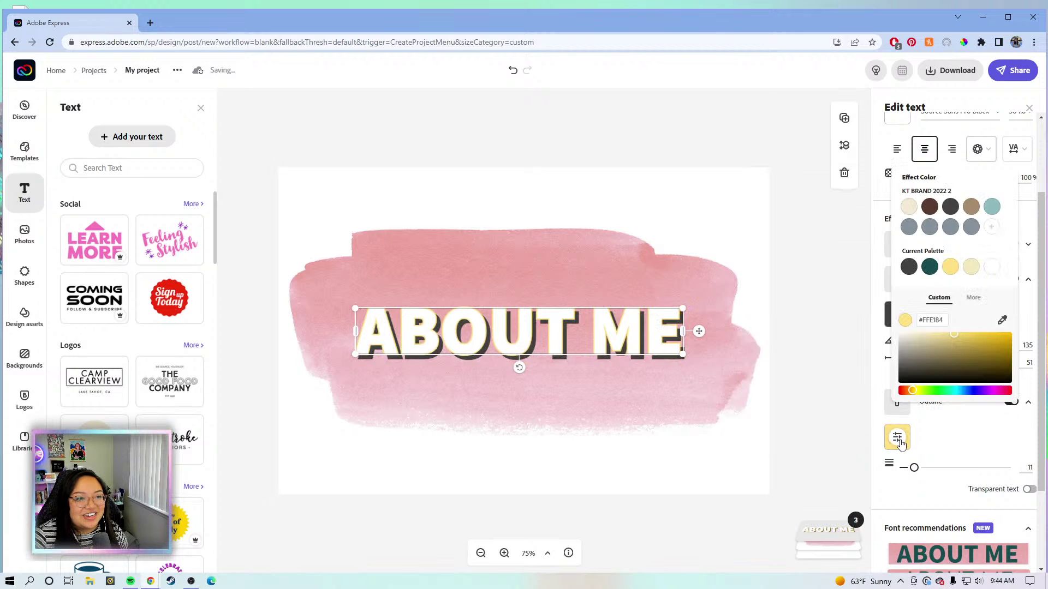
{"action": "left_click", "coordinate": [950, 206]}
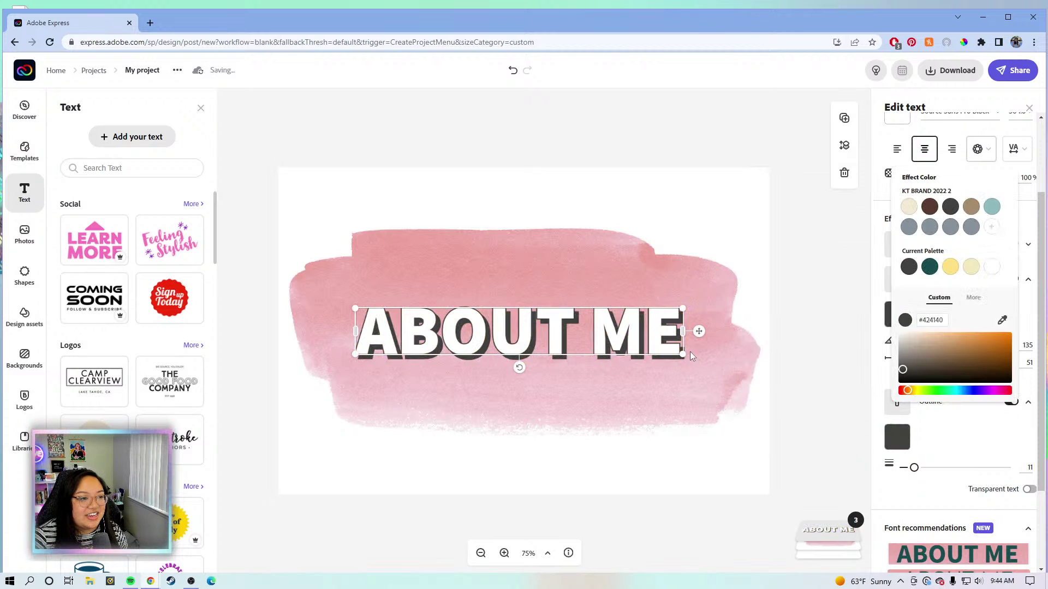
{"action": "mouse_move", "coordinate": [682, 354]}
{"action": "left_mouse_down"}
{"action": "mouse_move", "coordinate": [732, 417]}
{"action": "mouse_move", "coordinate": [753, 420]}
{"action": "mouse_move", "coordinate": [765, 406]}
{"action": "mouse_move", "coordinate": [670, 350]}
{"action": "mouse_move", "coordinate": [686, 350]}
{"action": "left_mouse_up"}
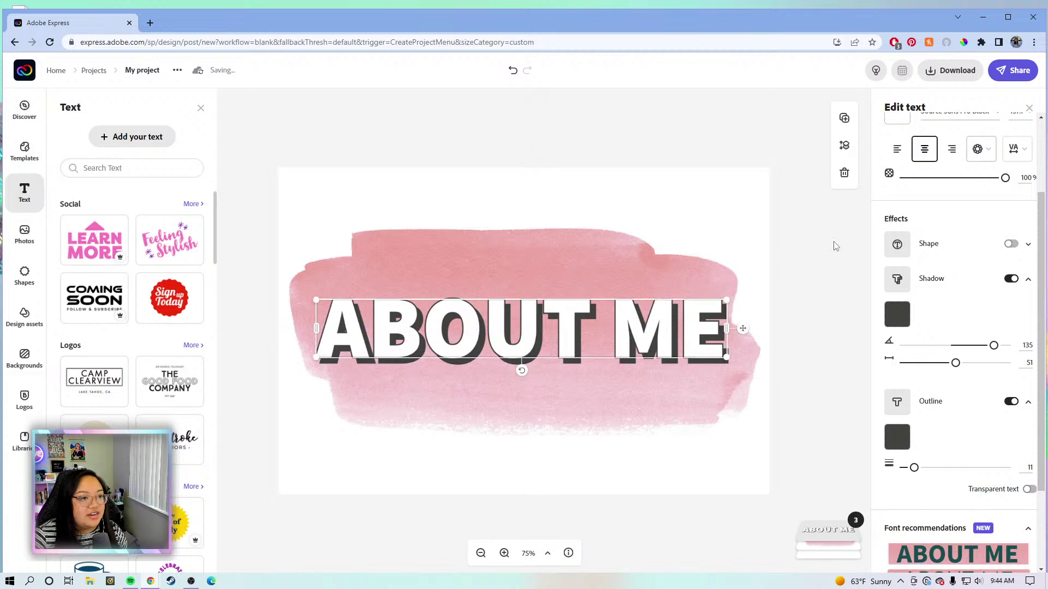
{"action": "left_click", "coordinate": [833, 245]}
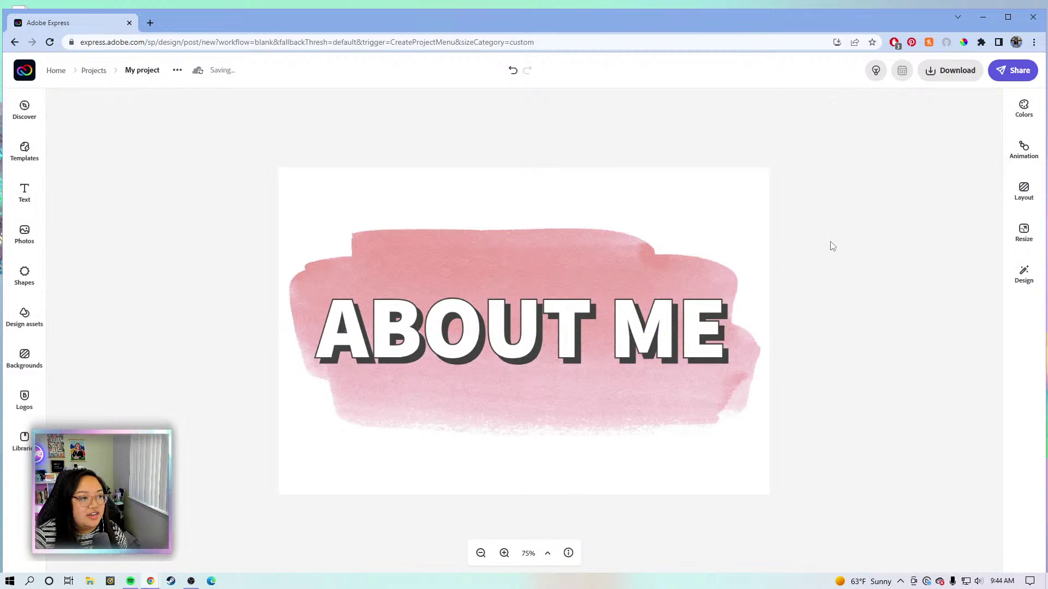
Download the heading design as a transparent PNG image.
{"action": "left_click", "coordinate": [951, 74]}
{"action": "left_click", "coordinate": [931, 171]}
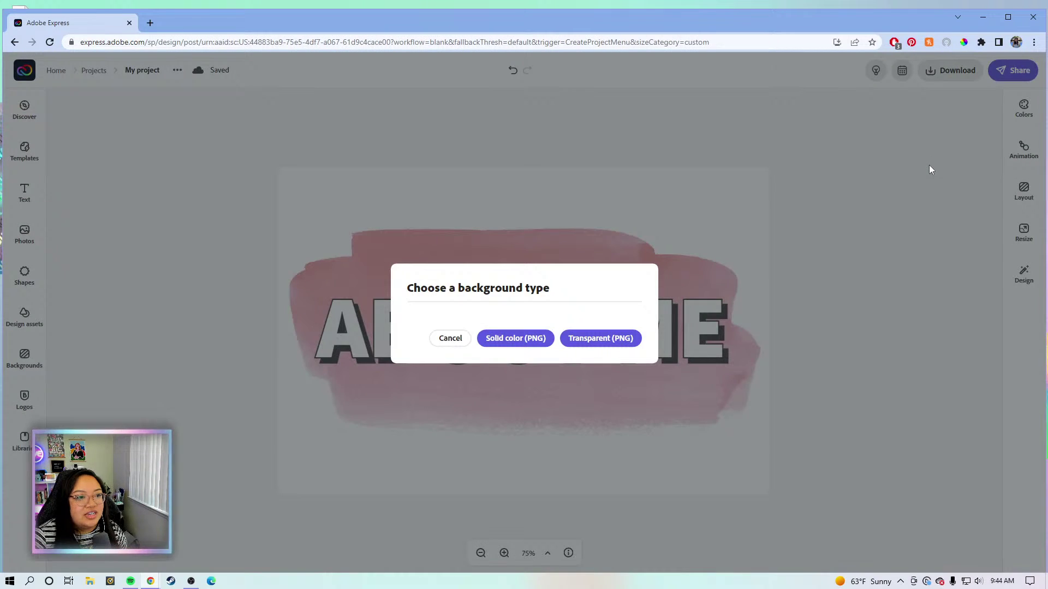
{"action": "left_click", "coordinate": [626, 340]}
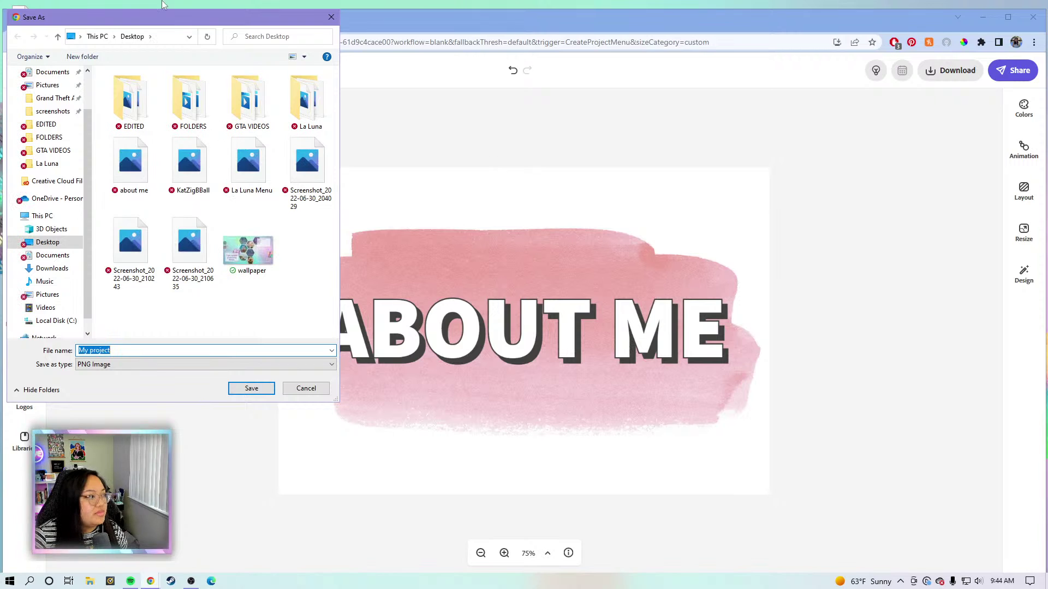
Create a new folder named HEADINGS on the Desktop.
{"action": "left_click", "coordinate": [257, 326]}
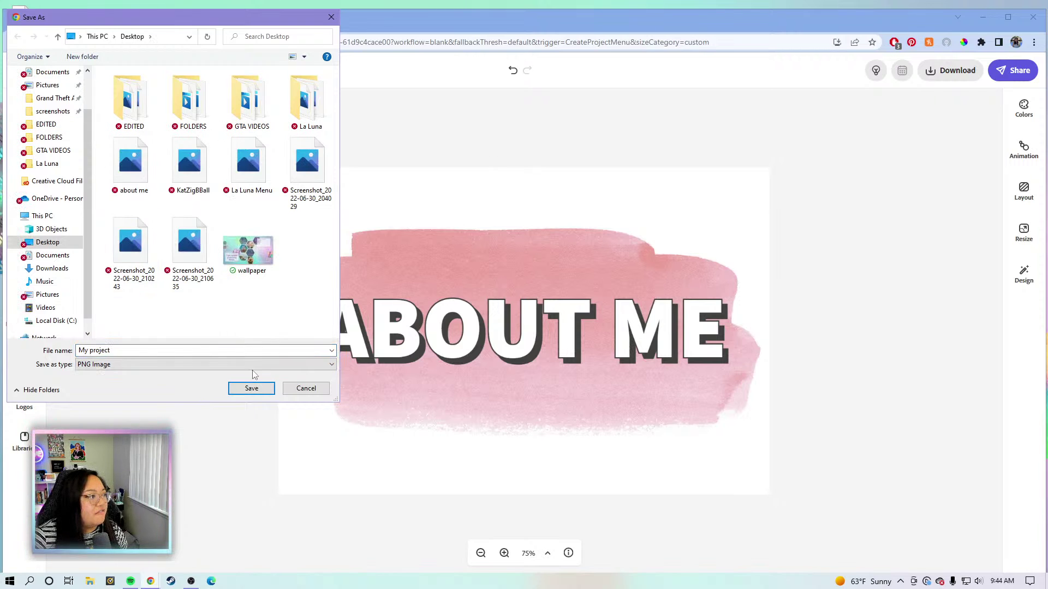
{"action": "right_click", "coordinate": [276, 315]}
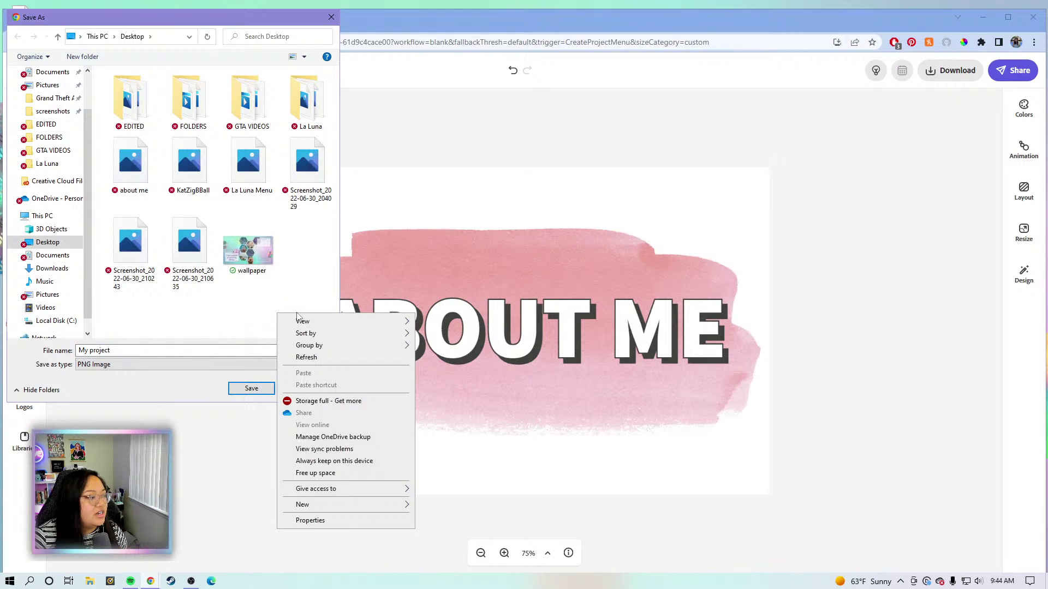
{"action": "mouse_move", "coordinate": [349, 505]}
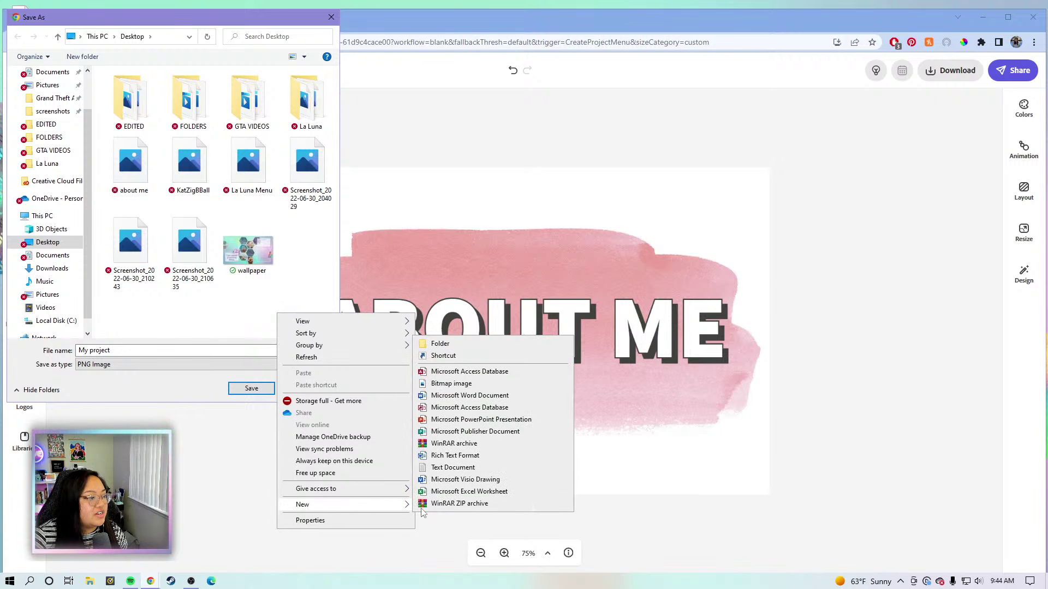
{"action": "left_click", "coordinate": [465, 348]}
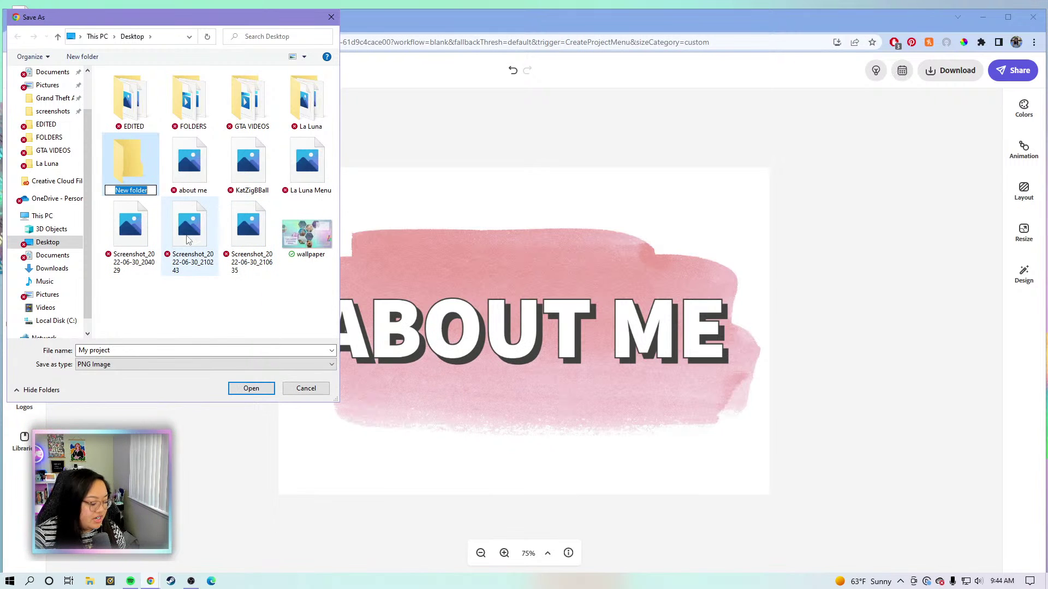
{"action": "key", "text": "BackSpace"}
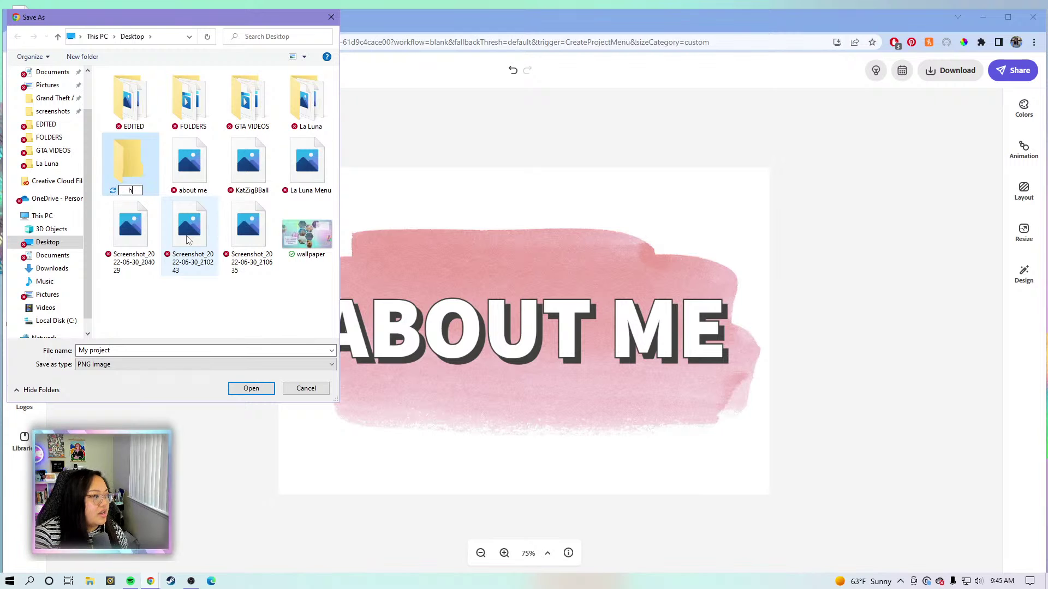
{"action": "type", "text": "HEADINGS"}
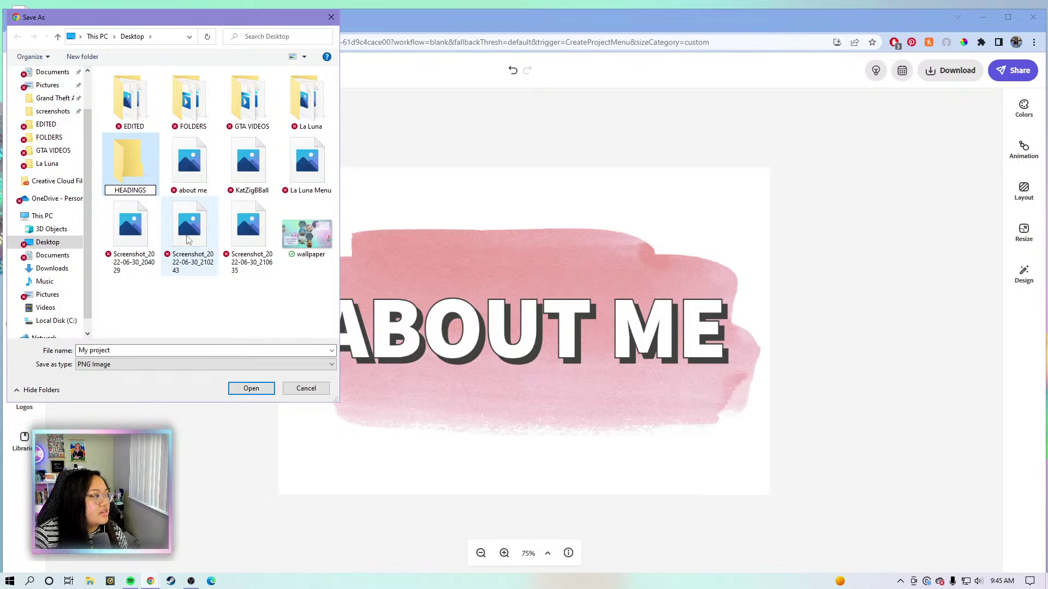
{"action": "key", "text": "Return"}
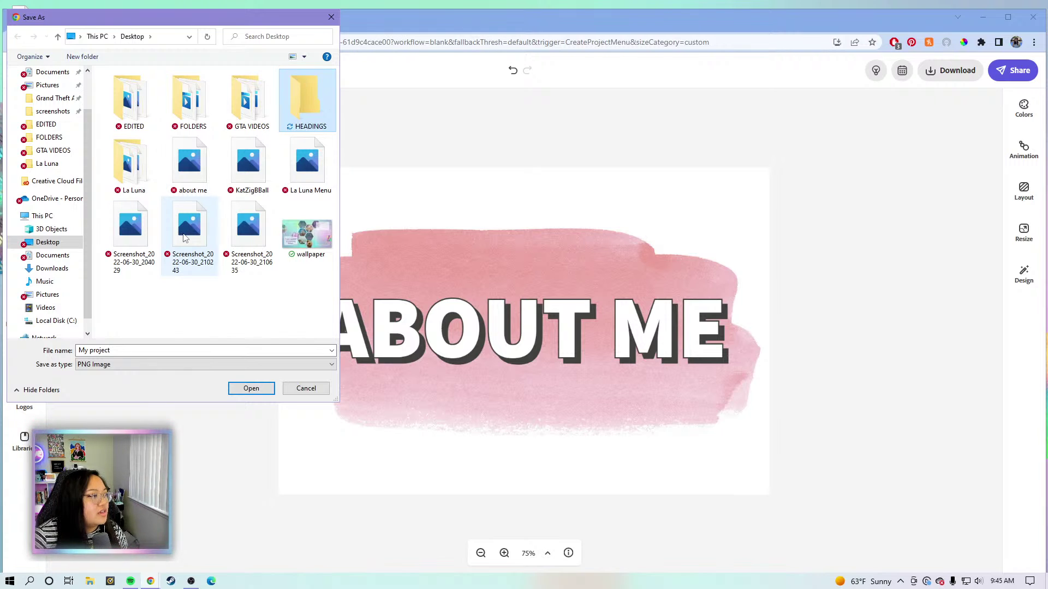
Save the ABOUT ME heading as About me.png inside the HEADINGS folder, declining the overwrite.
{"action": "left_click", "coordinate": [165, 350]}
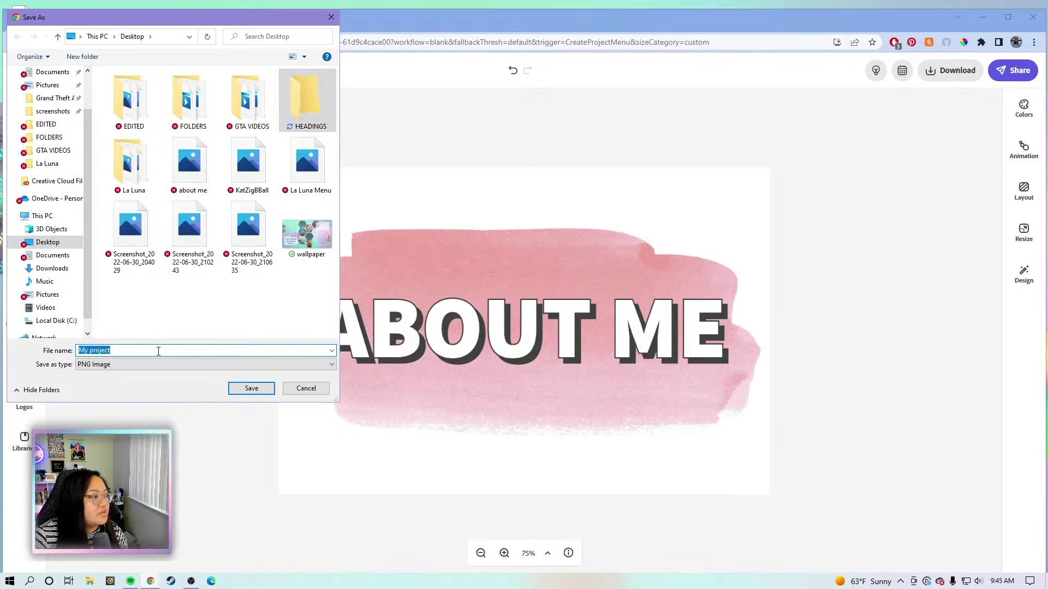
{"action": "type", "text": "a"}
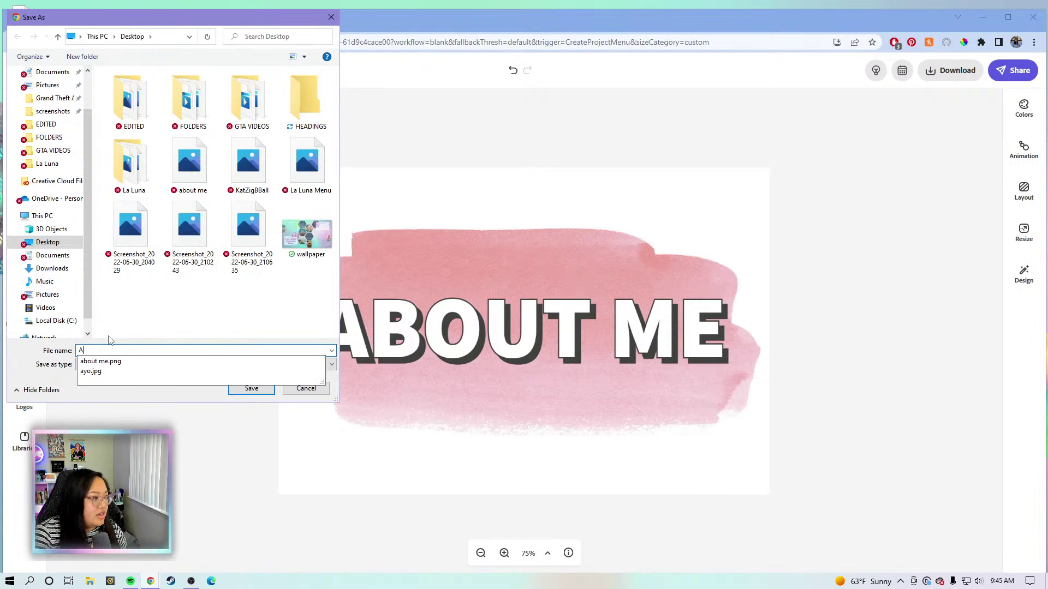
{"action": "type", "text": "bout me"}
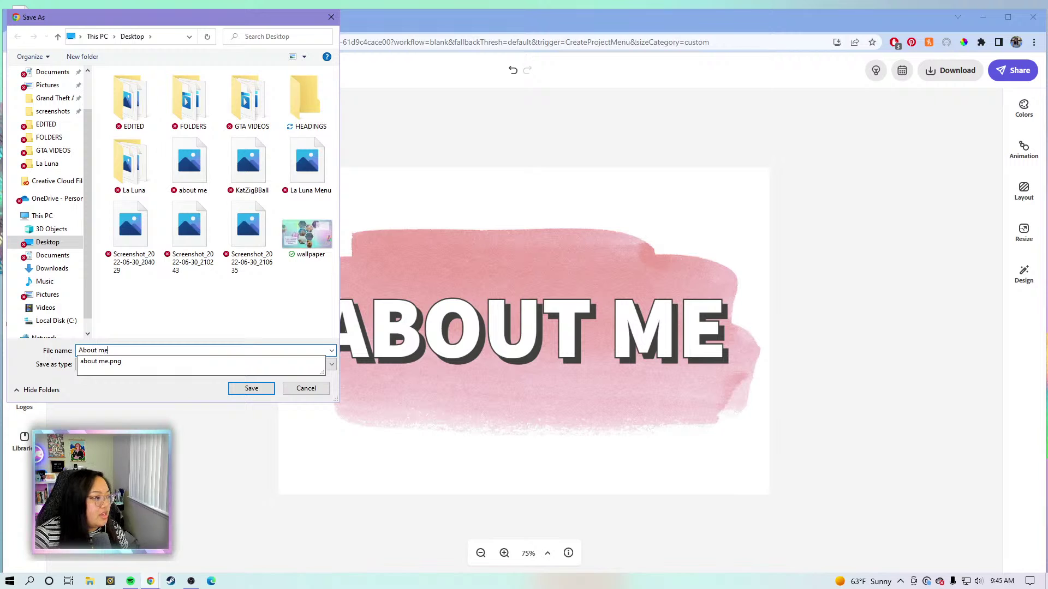
{"action": "left_click", "coordinate": [252, 388]}
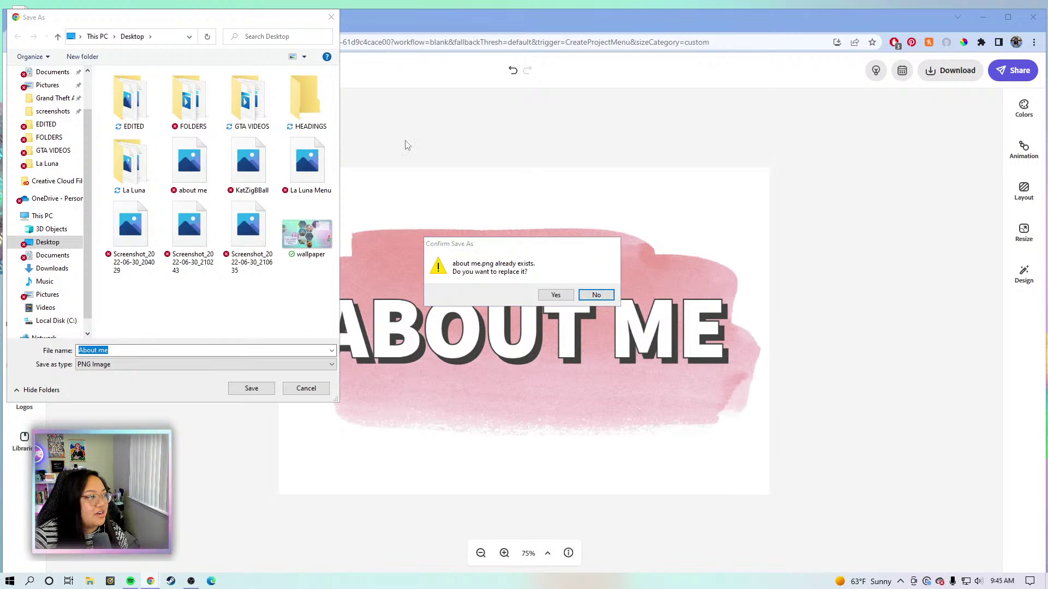
{"action": "left_click", "coordinate": [592, 296]}
{"action": "left_click", "coordinate": [304, 104]}
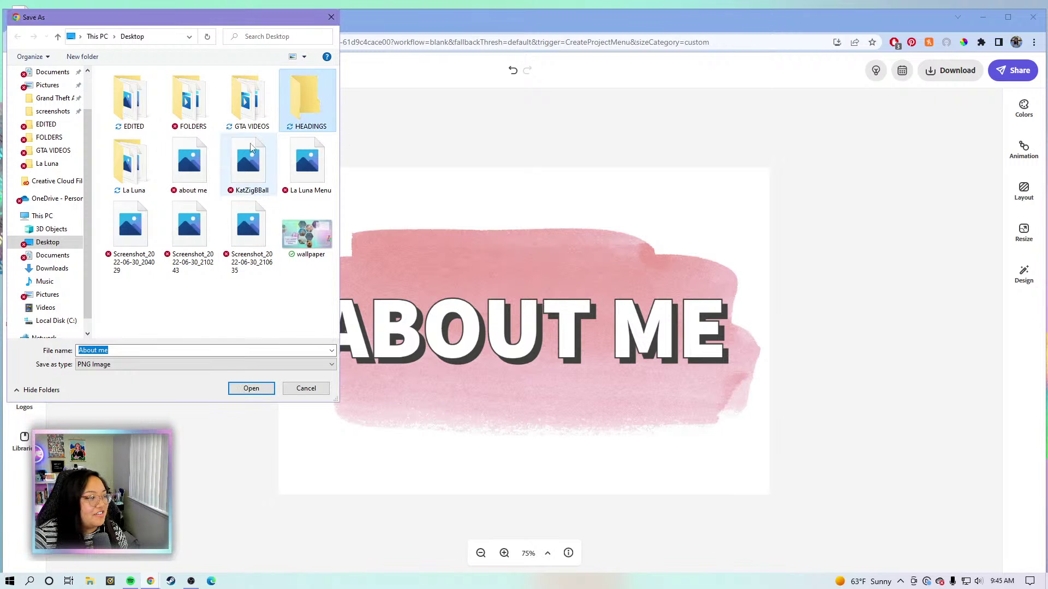
{"action": "double_click", "coordinate": [296, 99]}
{"action": "left_click", "coordinate": [267, 389]}
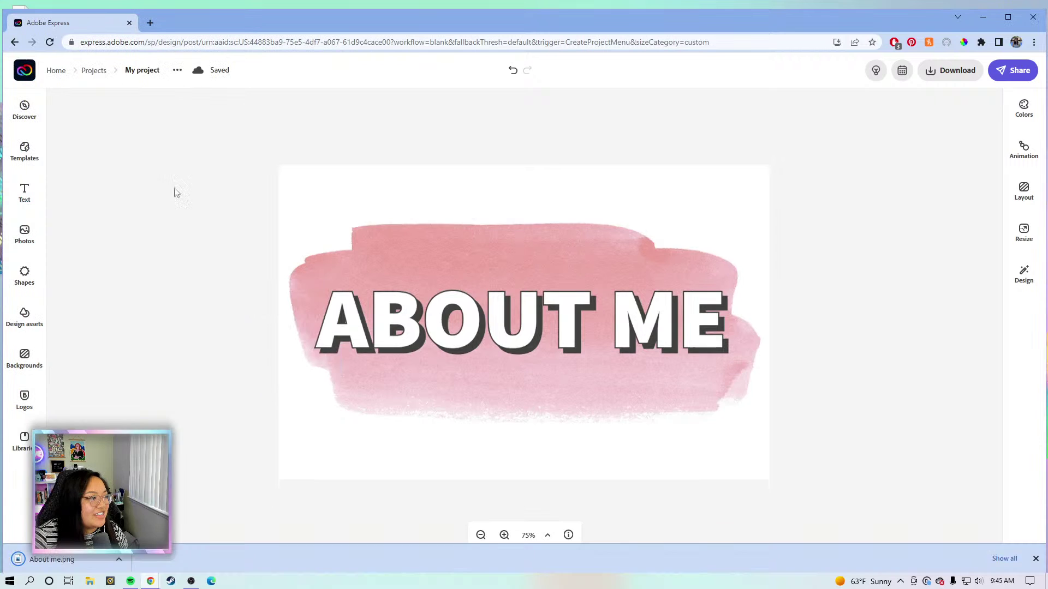
Change the heading wording to ABOUT MY WORK and centre it on the canvas.
{"action": "left_click", "coordinate": [628, 322]}
{"action": "left_click_drag", "start_coordinate": [961, 136], "coordinate": [915, 129]}
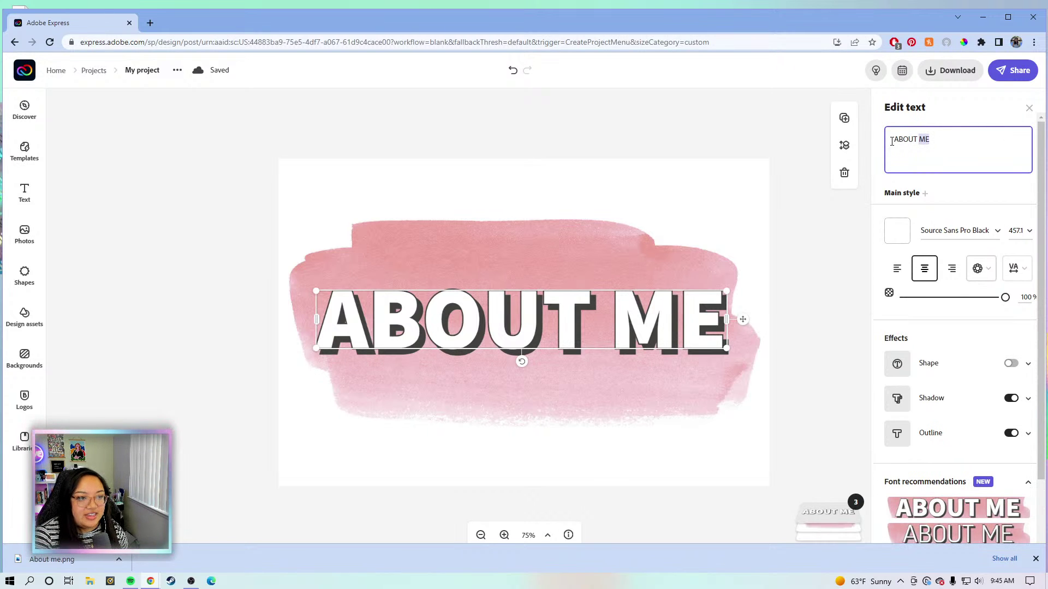
{"action": "type", "text": "T"}
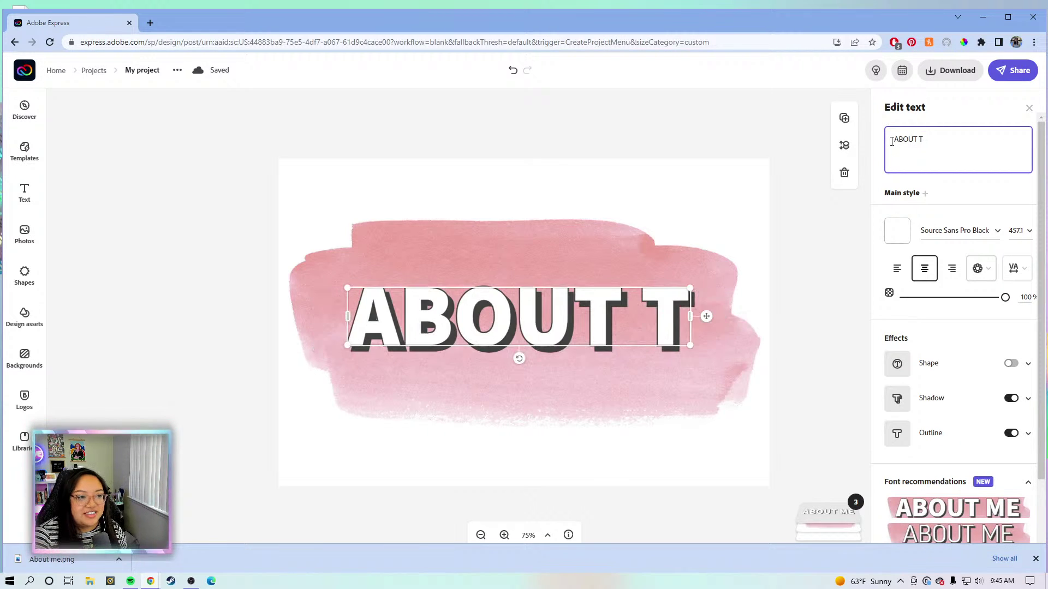
{"action": "key", "text": "BackSpace"}
{"action": "type", "text": "MY WORK"}
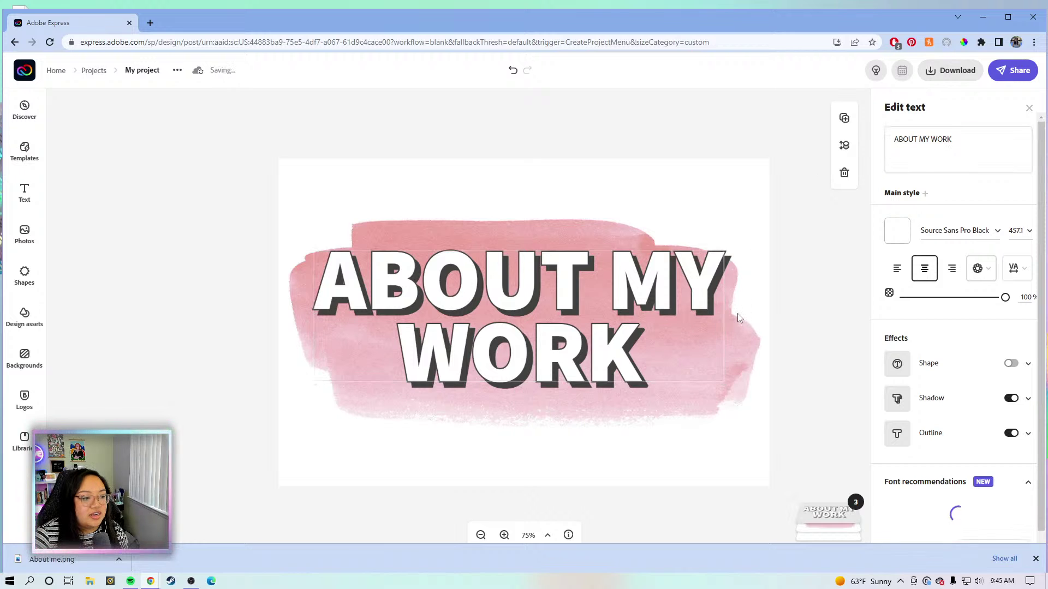
{"action": "left_click_drag", "start_coordinate": [738, 317], "coordinate": [738, 322]}
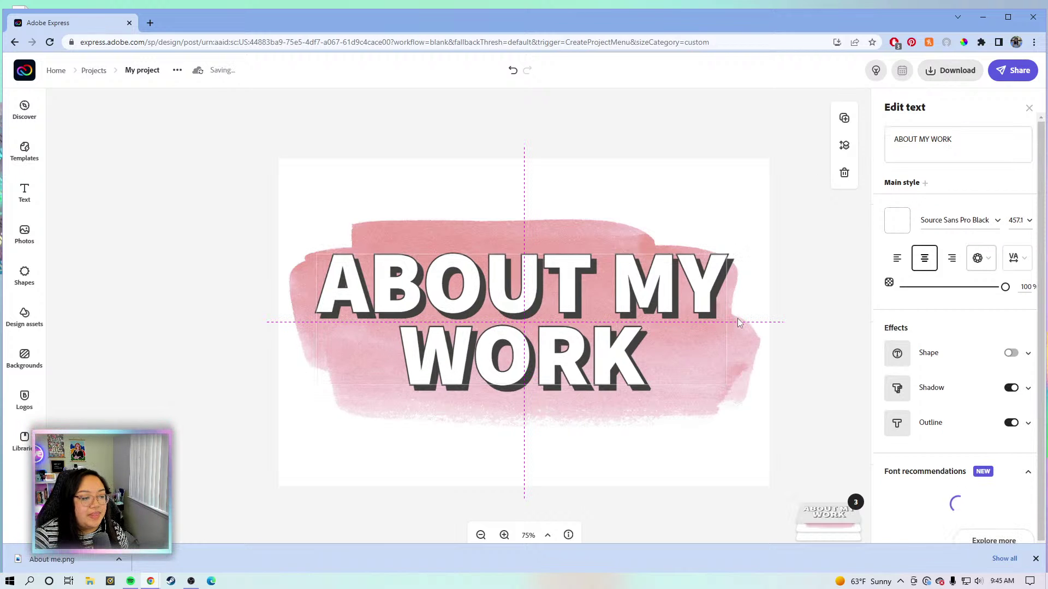
Download the heading as a transparent PNG named About Work.
{"action": "left_click", "coordinate": [950, 70]}
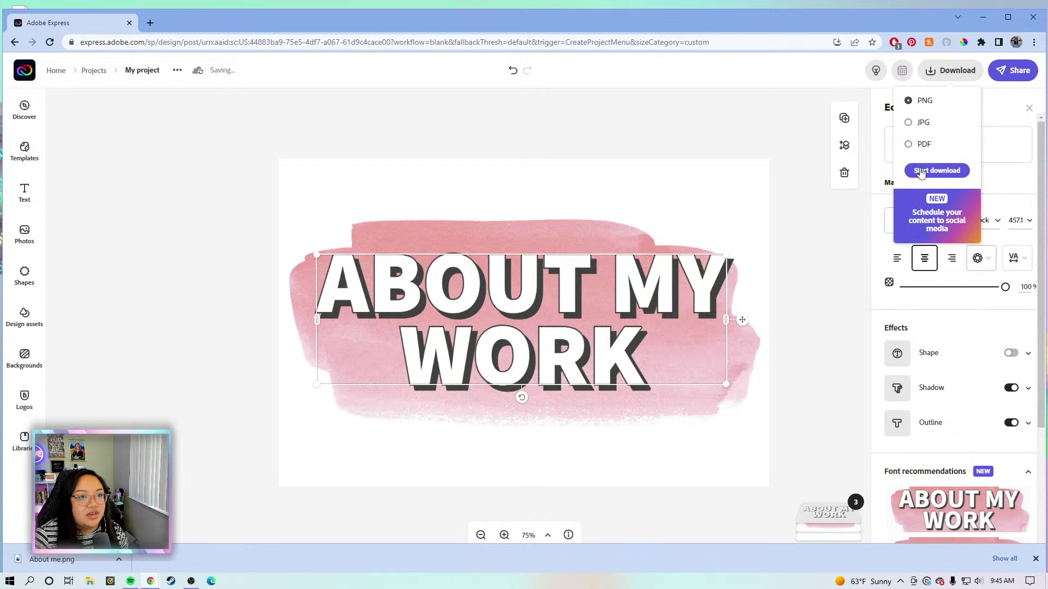
{"action": "left_click", "coordinate": [929, 171]}
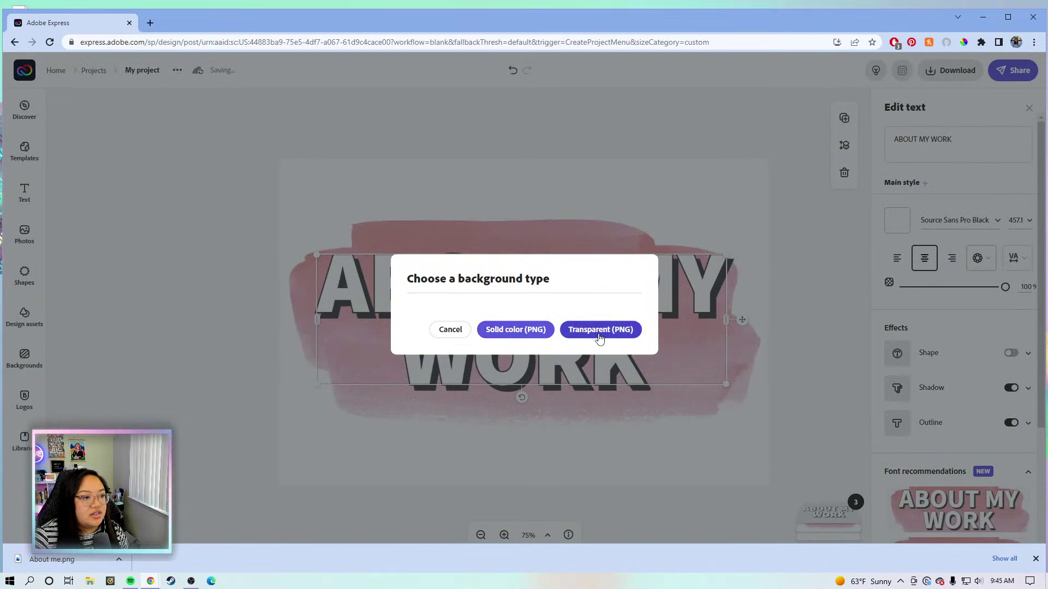
{"action": "left_click", "coordinate": [598, 334]}
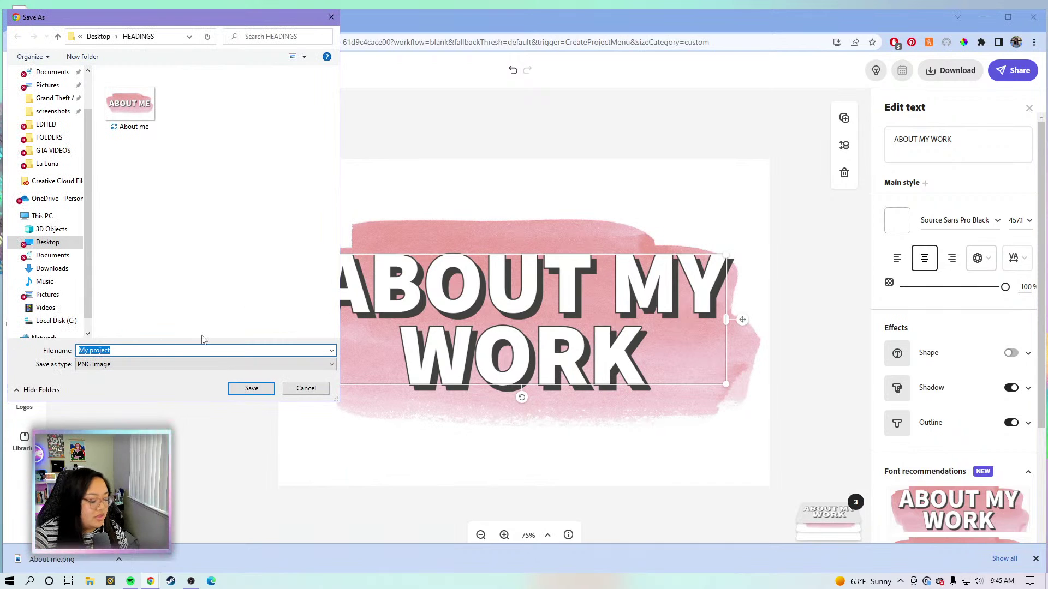
{"action": "type", "text": "about Work"}
{"action": "key", "text": "Return"}
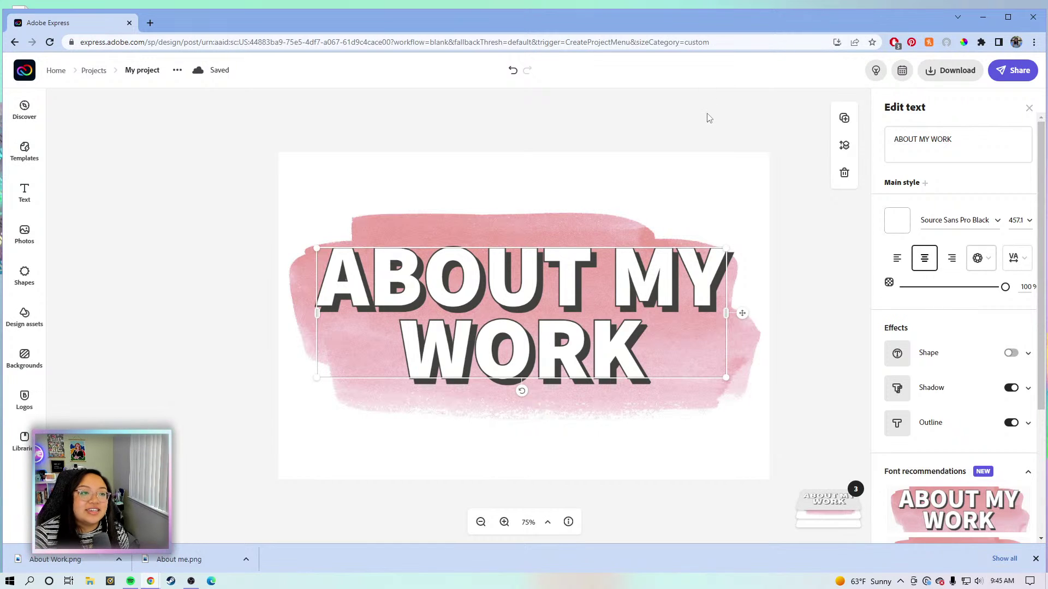
Replace the ABOUT MY WORK heading text with ADOBE.
{"action": "left_click", "coordinate": [717, 142]}
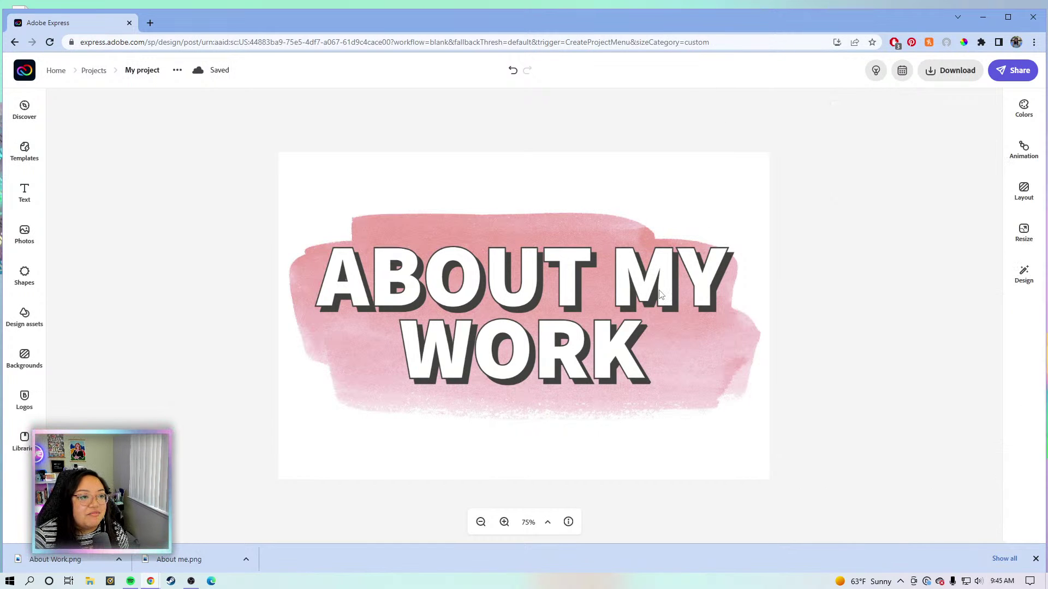
{"action": "left_click", "coordinate": [670, 282]}
{"action": "left_click_drag", "start_coordinate": [971, 136], "coordinate": [899, 143]}
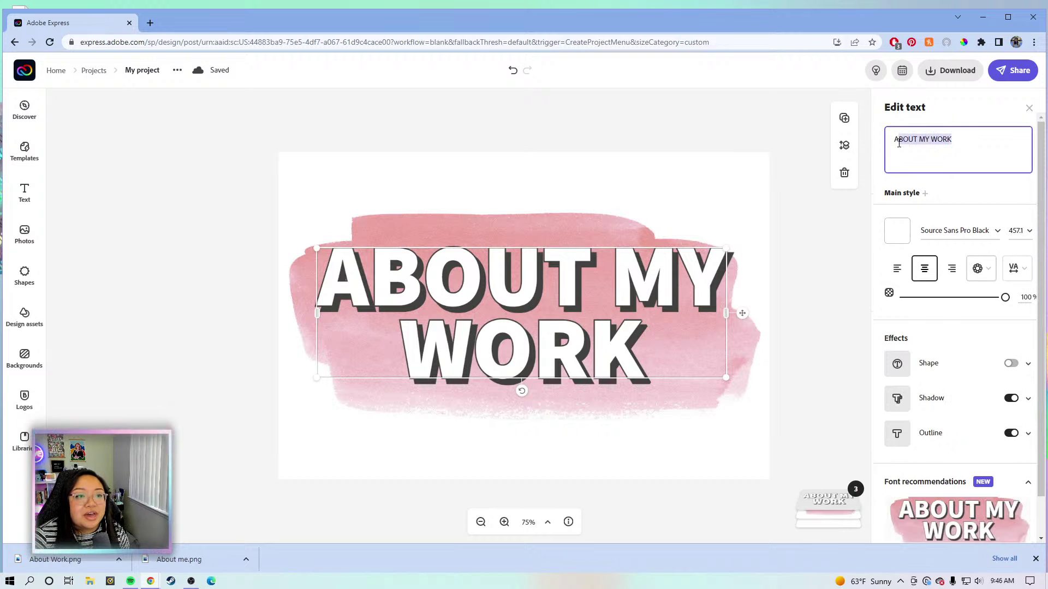
{"action": "left_click", "coordinate": [976, 157]}
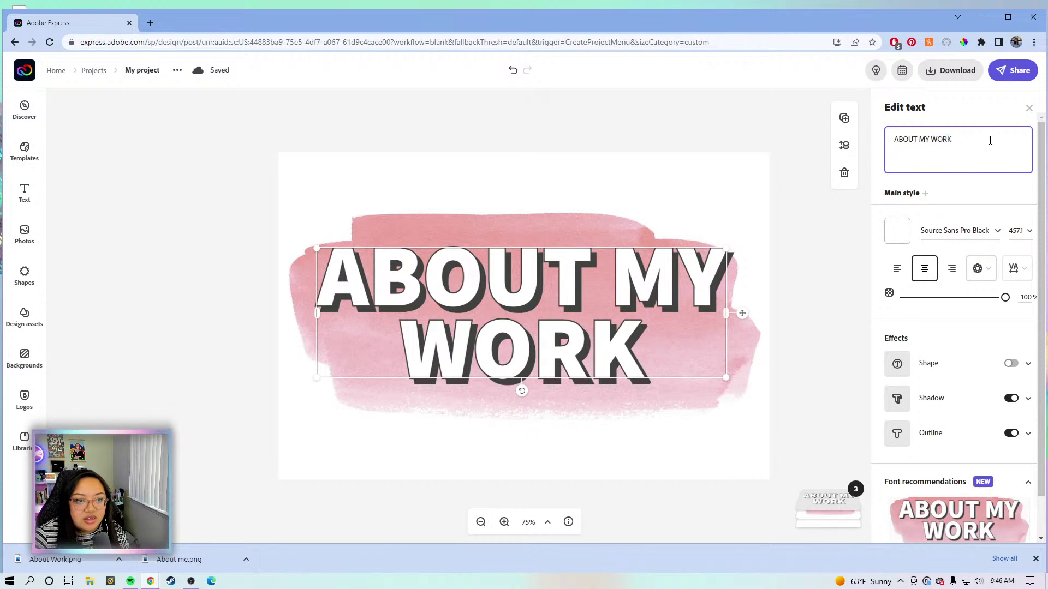
{"action": "left_click_drag", "start_coordinate": [943, 144], "coordinate": [882, 145]}
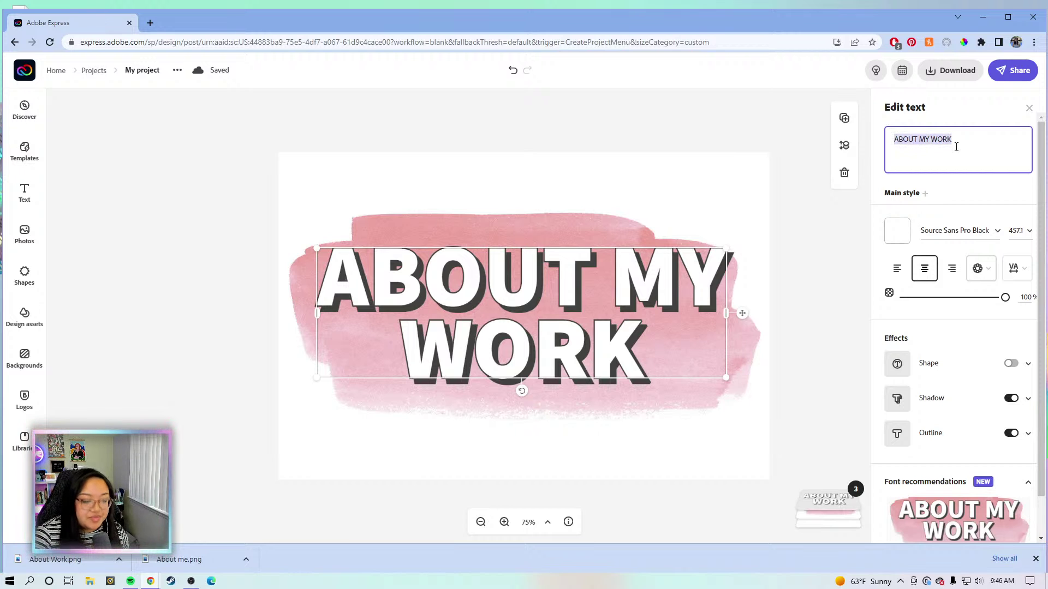
{"action": "key", "text": "BackSpace"}
{"action": "type", "text": "ADOBE"}
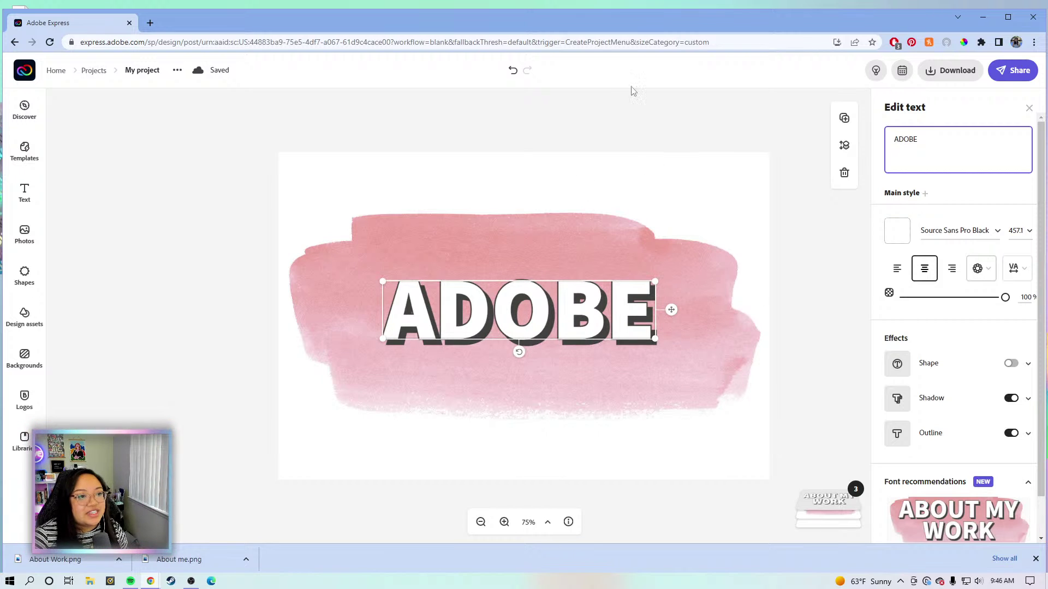
Download the ADOBE heading as a transparent PNG named Adobe.
{"action": "left_click", "coordinate": [964, 77]}
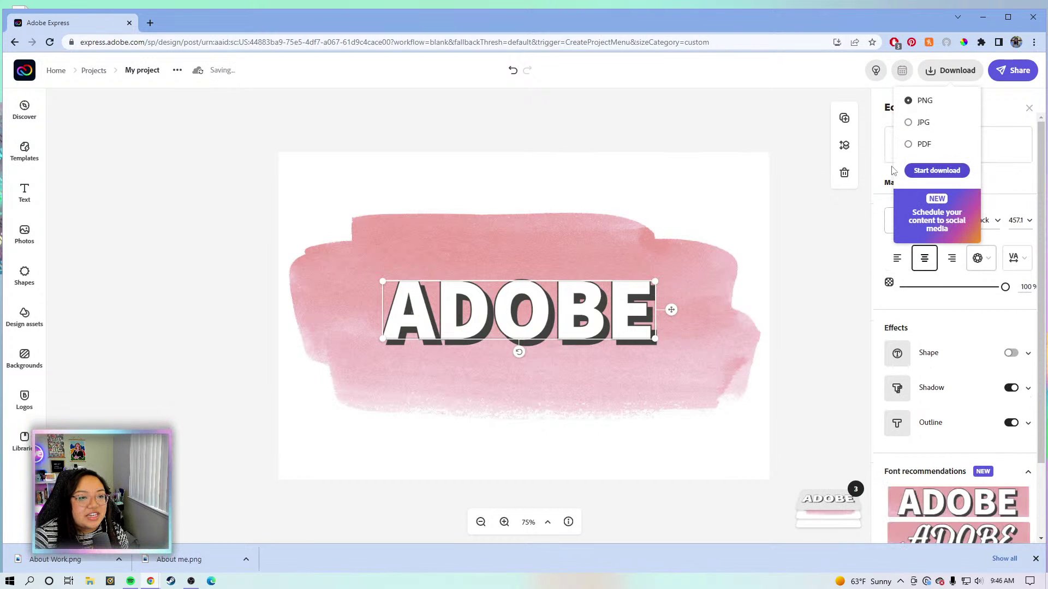
{"action": "left_click", "coordinate": [937, 171]}
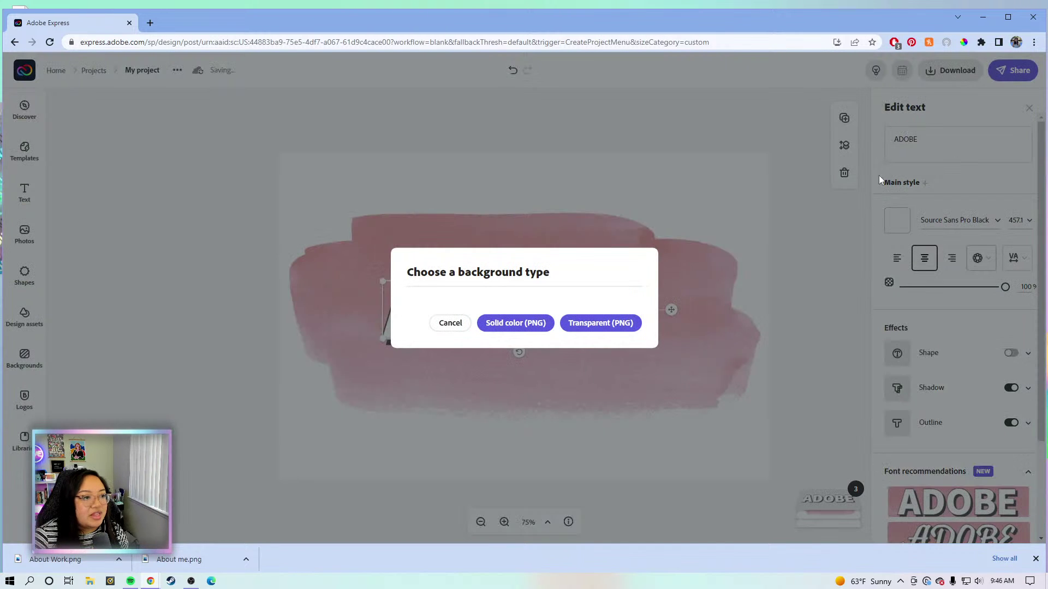
{"action": "left_click", "coordinate": [628, 327]}
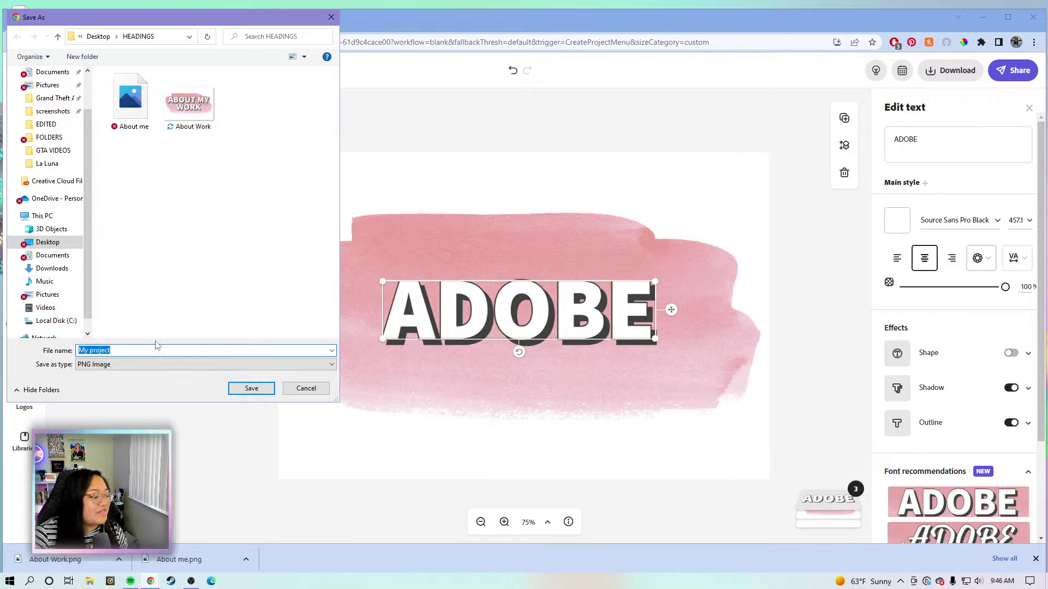
{"action": "type", "text": "a"}
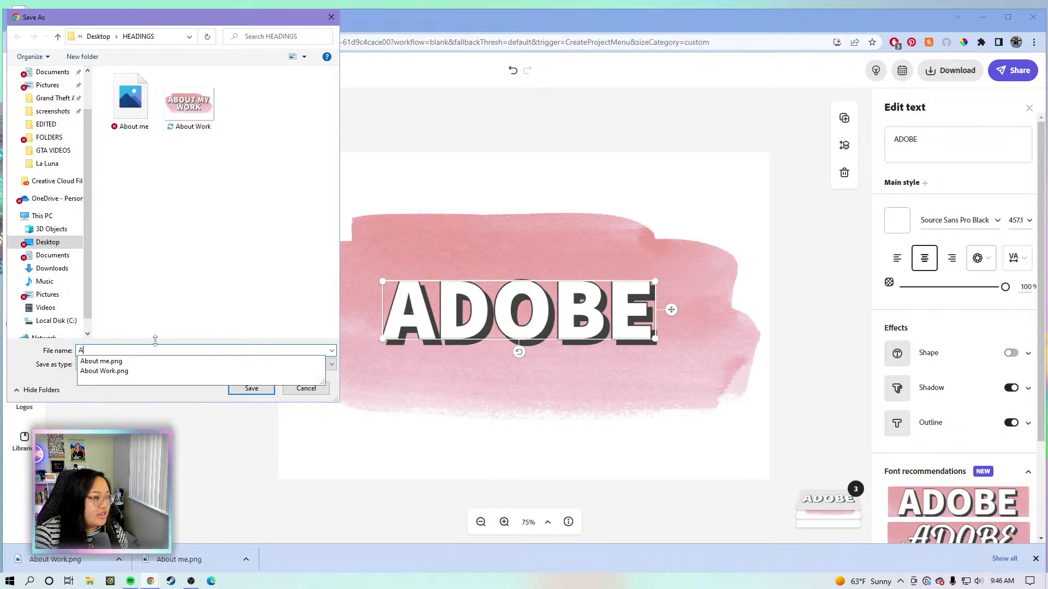
{"action": "type", "text": "dobe"}
{"action": "key", "text": "Return"}
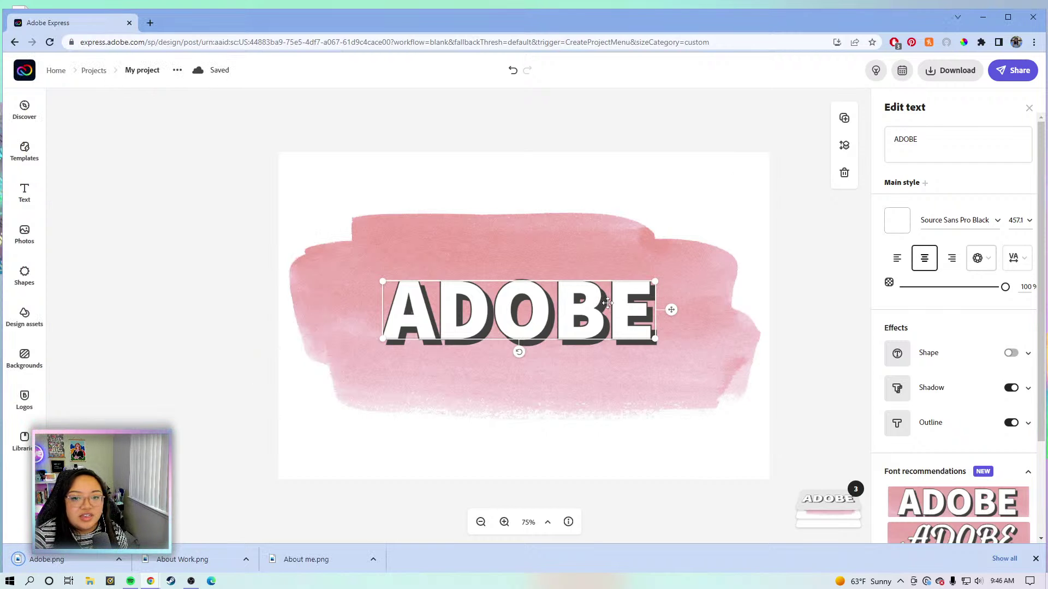
Replace the heading text with CONTENT CREATION and centre it on the page.
{"action": "left_click", "coordinate": [930, 143]}
{"action": "left_click_drag", "start_coordinate": [929, 143], "coordinate": [900, 144]}
{"action": "type", "text": "CO"}
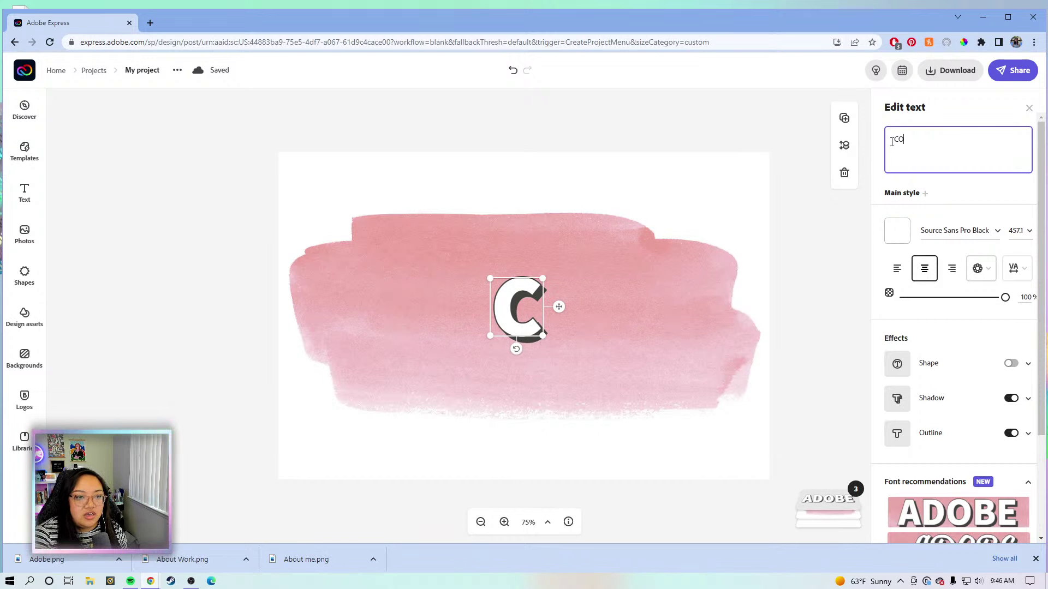
{"action": "type", "text": "NTENT CREATIO"}
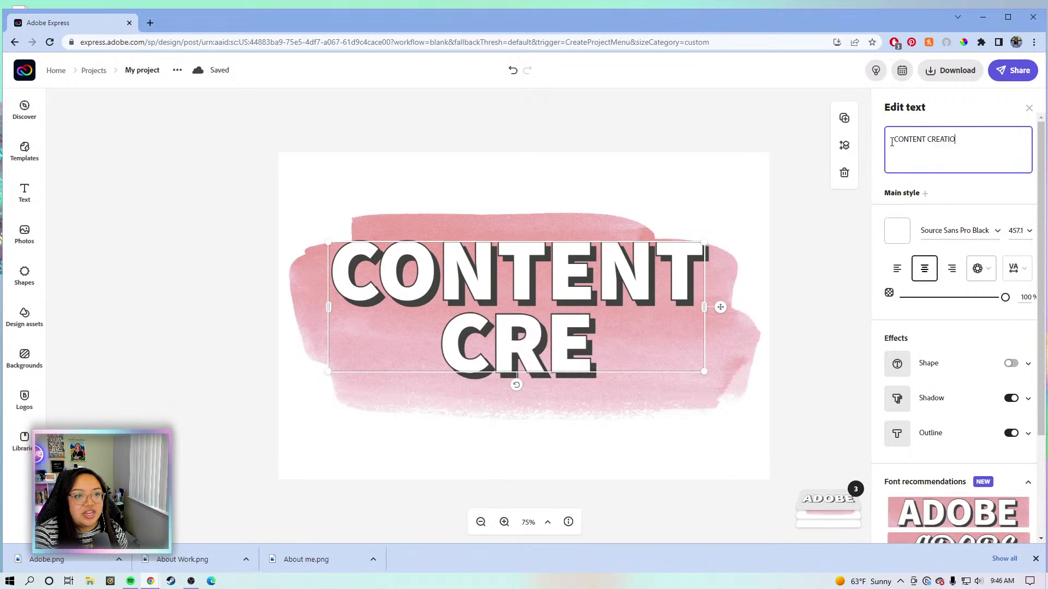
{"action": "type", "text": "N"}
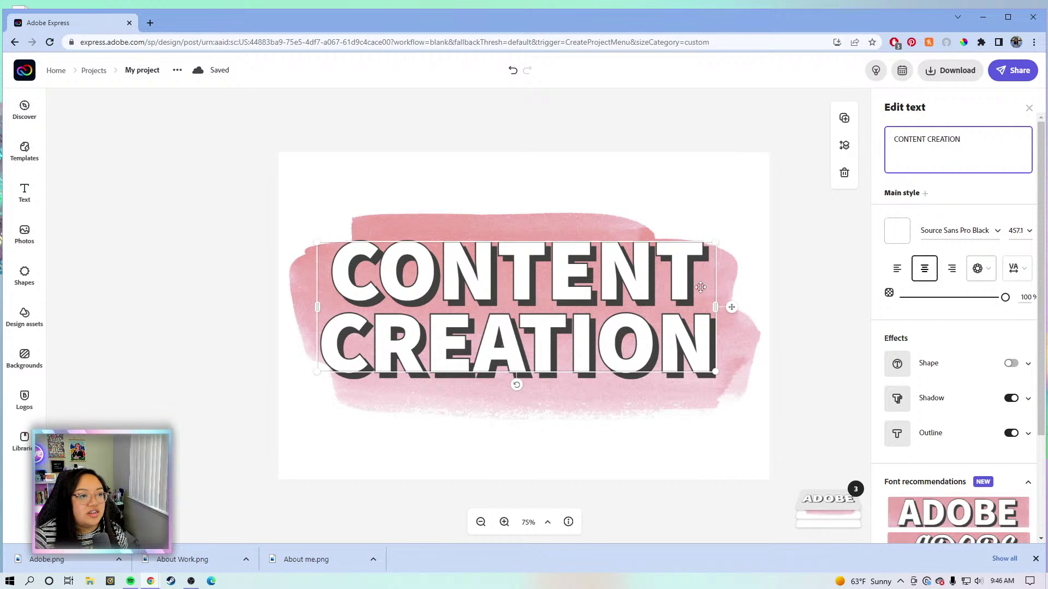
{"action": "left_click", "coordinate": [741, 308]}
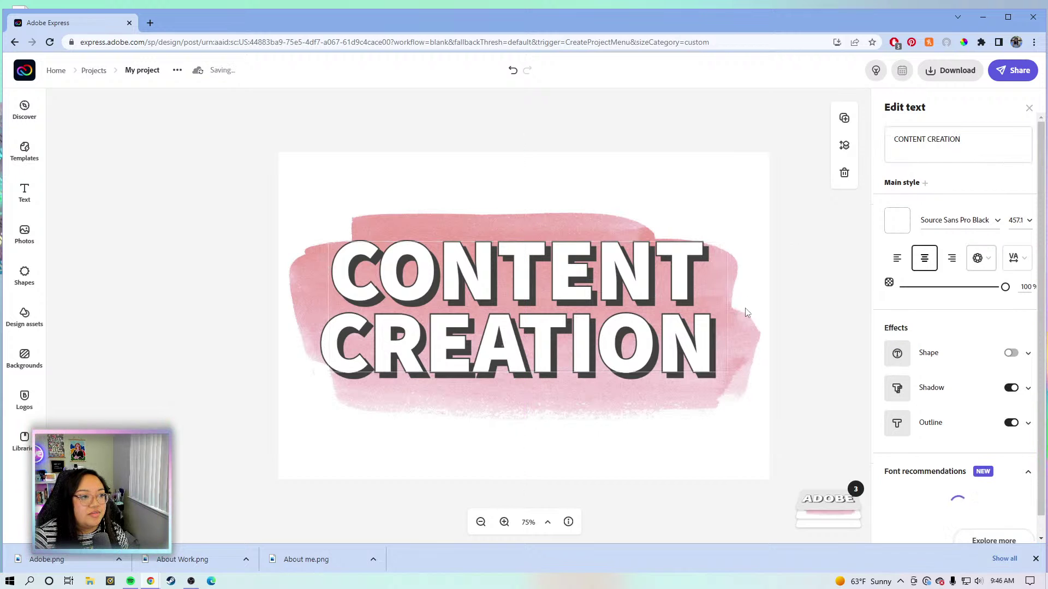
{"action": "left_click_drag", "start_coordinate": [743, 312], "coordinate": [743, 315]}
Download the heading as a transparent PNG saved as Content Creation in HEADINGS.
{"action": "left_click", "coordinate": [958, 71]}
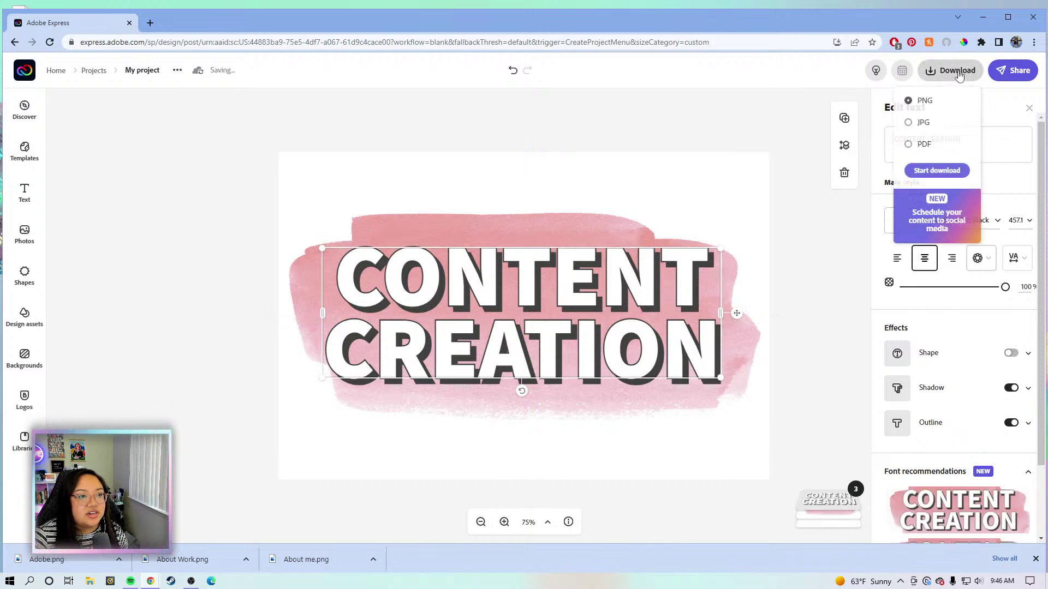
{"action": "left_click", "coordinate": [936, 171]}
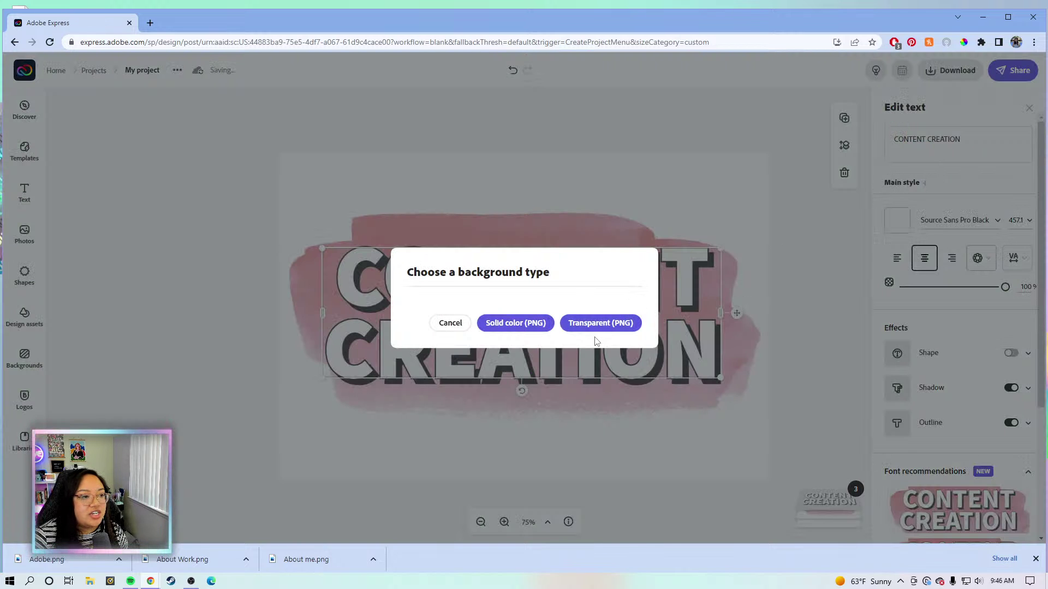
{"action": "left_click", "coordinate": [600, 324]}
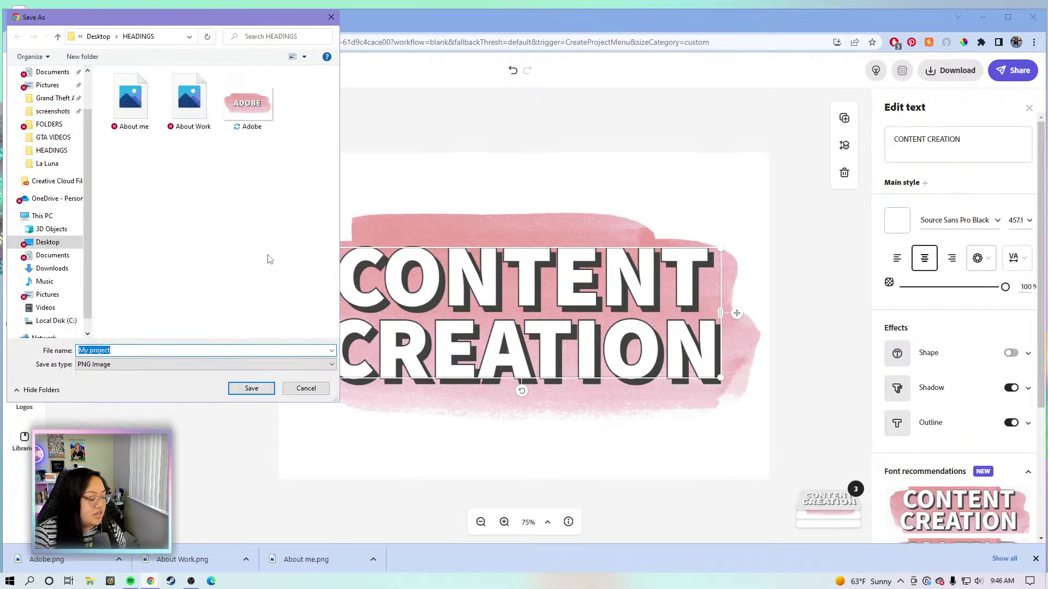
{"action": "type", "text": "Content Creation"}
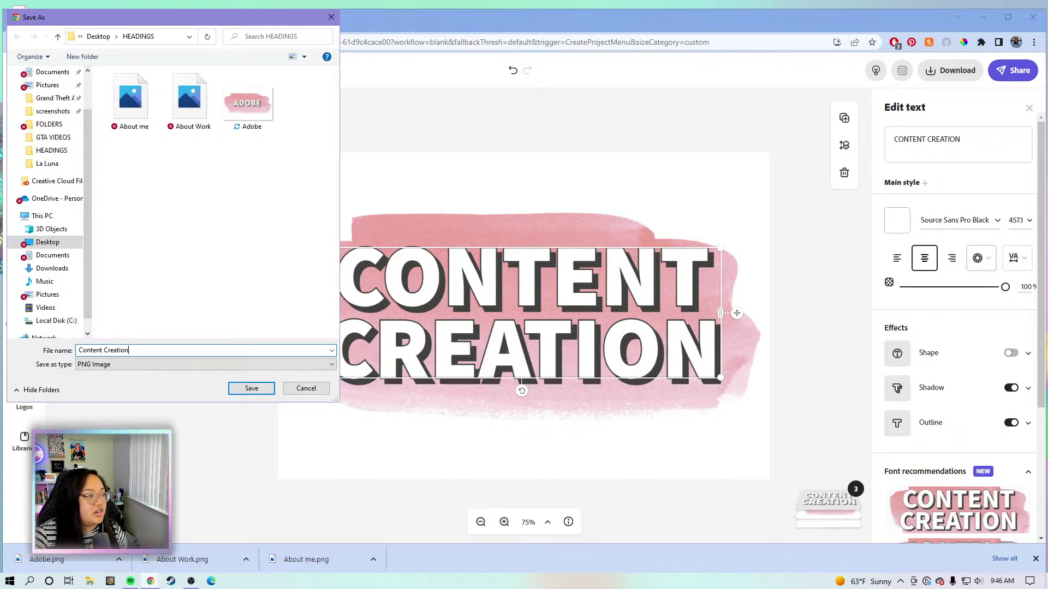
{"action": "left_click", "coordinate": [251, 390]}
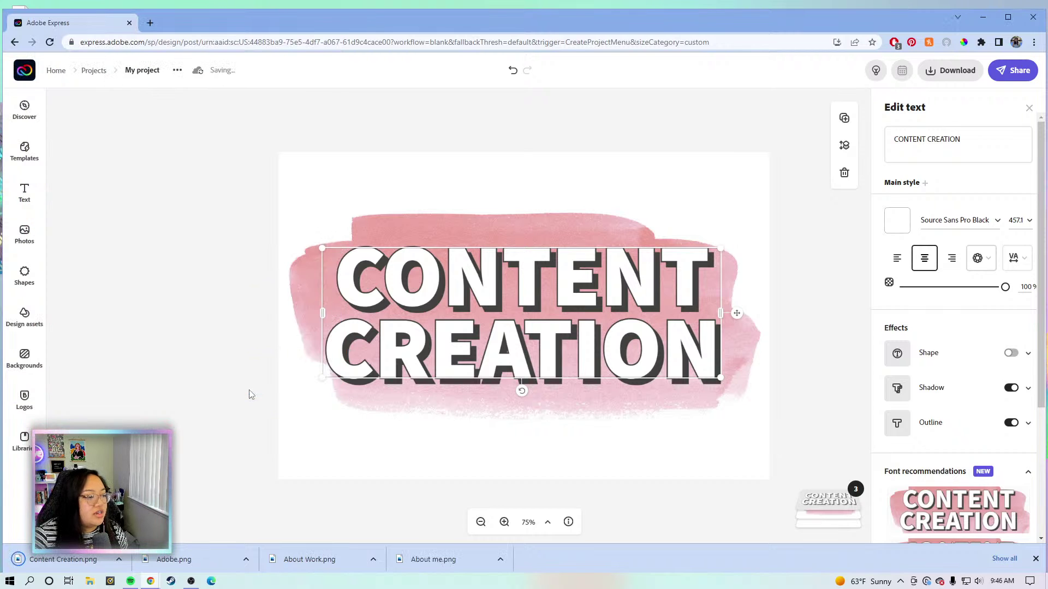
Replace the heading with WHEN I'M NOT WORKING, widen it to two lines, enlarge and centre it on the stroke.
{"action": "left_click", "coordinate": [967, 151]}
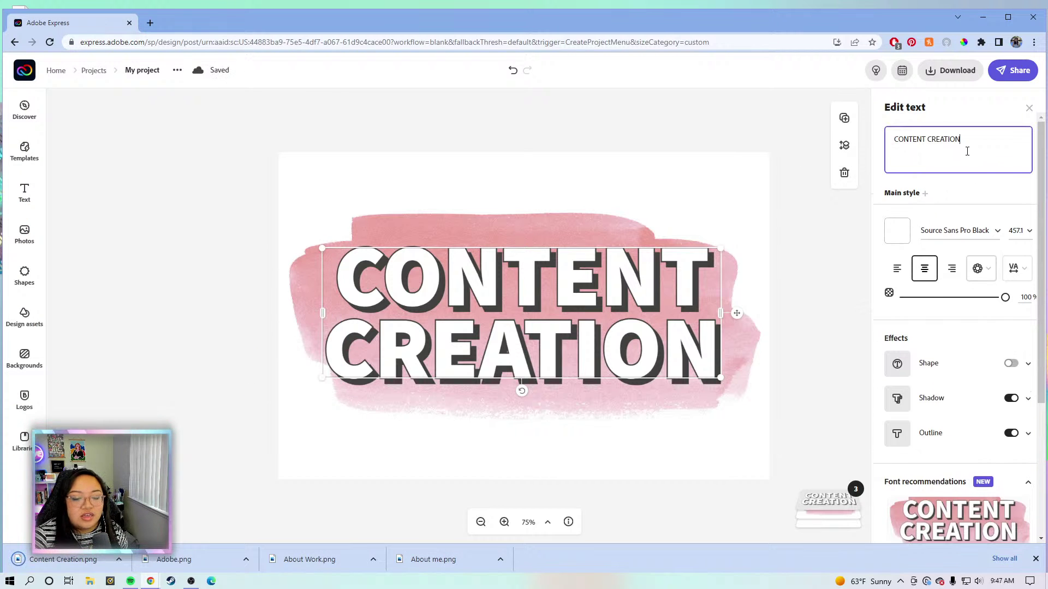
{"action": "left_click_drag", "start_coordinate": [967, 151], "coordinate": [885, 151]}
{"action": "type", "text": "W"}
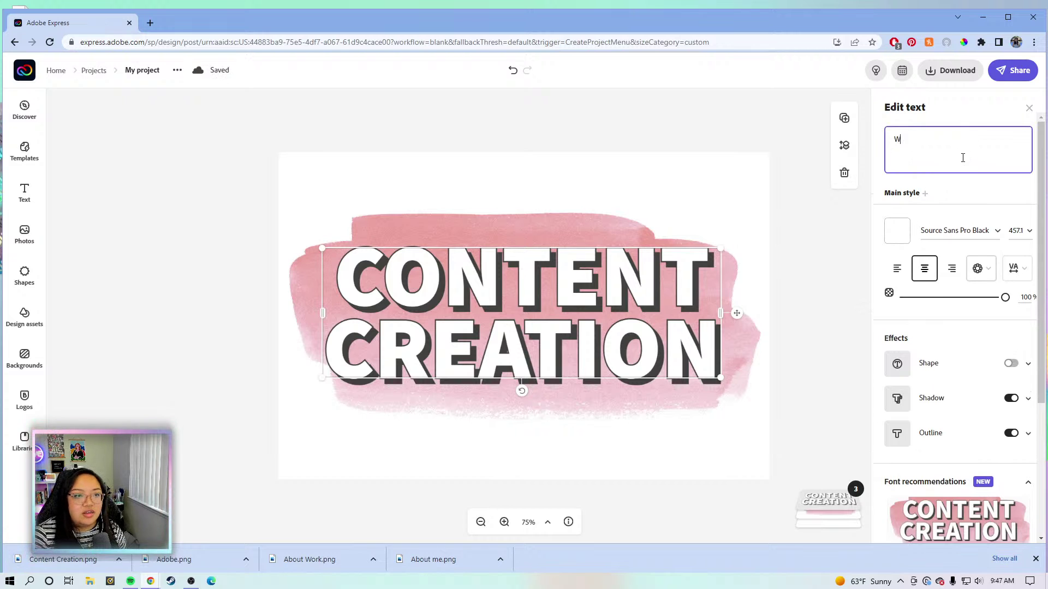
{"action": "type", "text": "HE"}
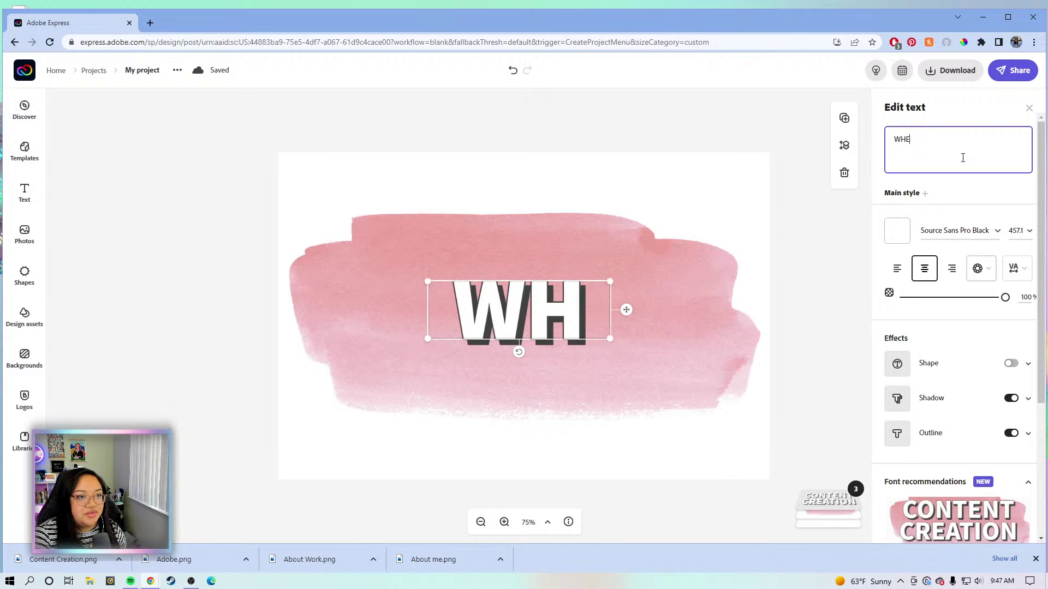
{"action": "type", "text": "N I'M NOT WORKING"}
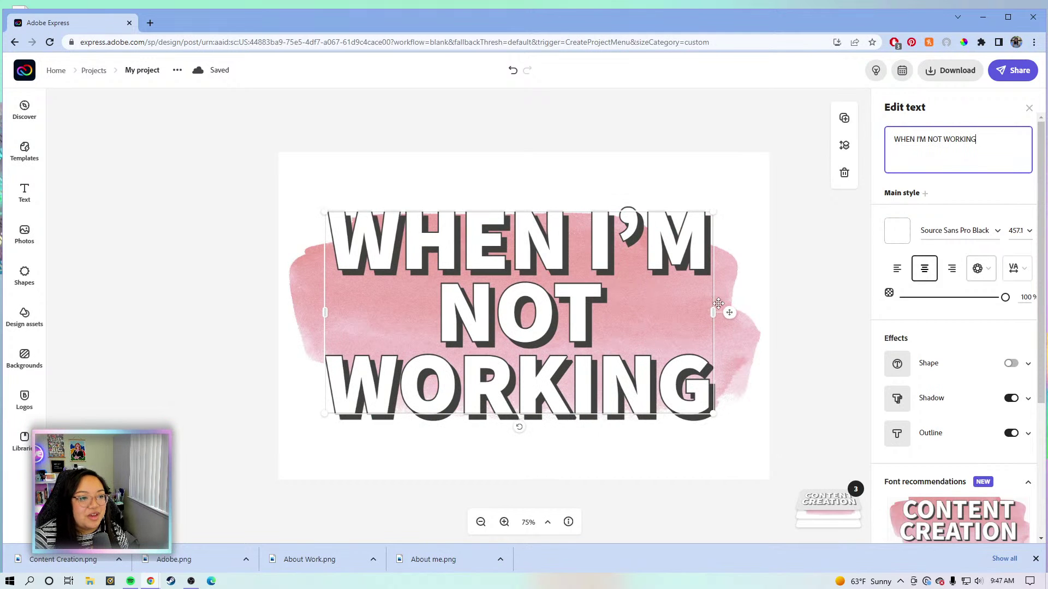
{"action": "left_click_drag", "start_coordinate": [792, 302], "coordinate": [996, 308]}
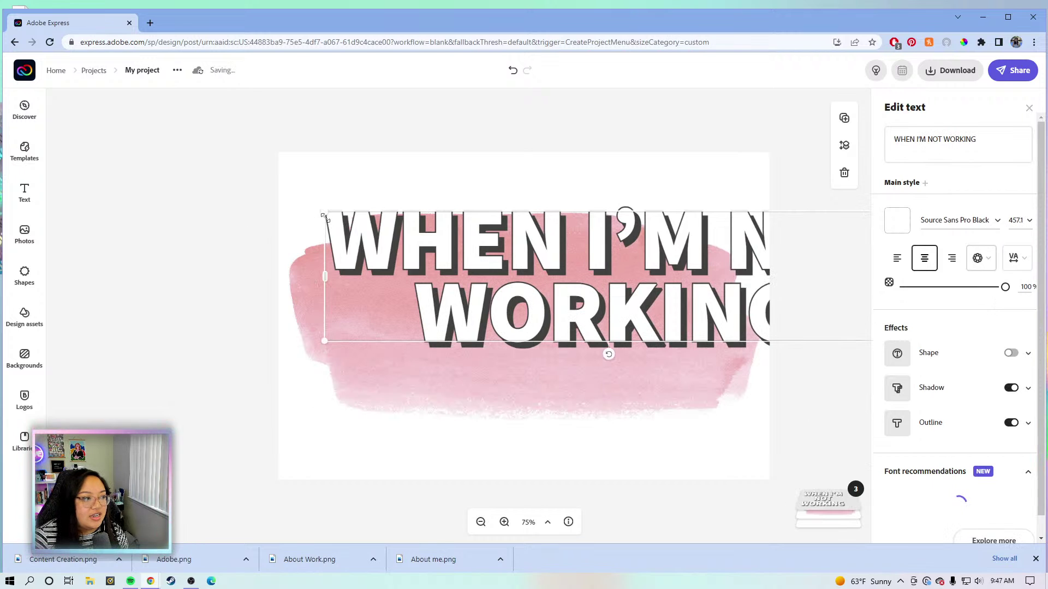
{"action": "left_click_drag", "start_coordinate": [449, 256], "coordinate": [453, 257]}
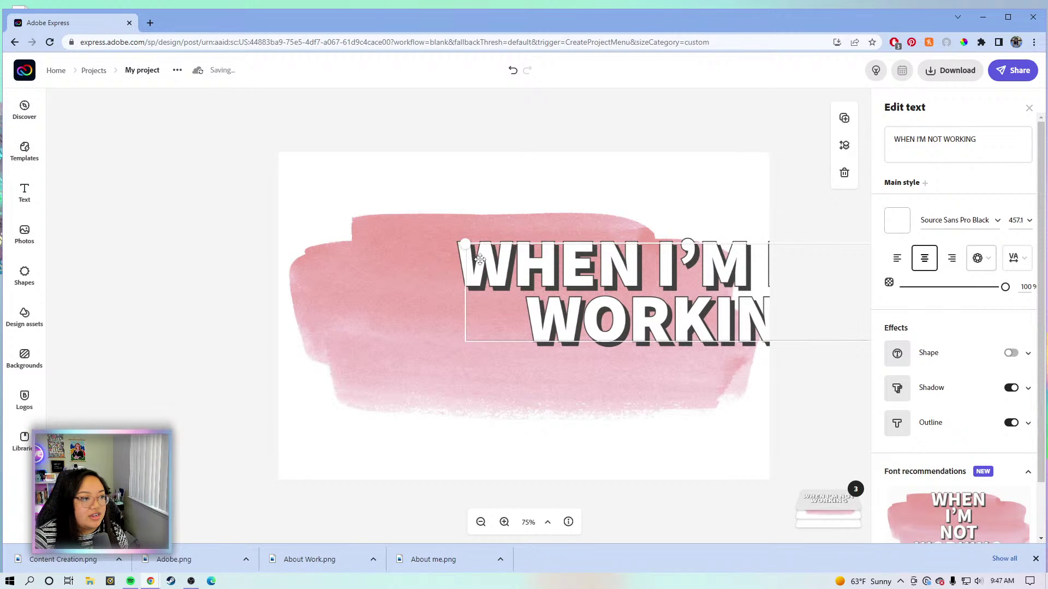
{"action": "mouse_move", "coordinate": [702, 280]}
{"action": "left_mouse_down"}
{"action": "mouse_move", "coordinate": [525, 310]}
{"action": "mouse_move", "coordinate": [536, 307]}
{"action": "left_mouse_up"}
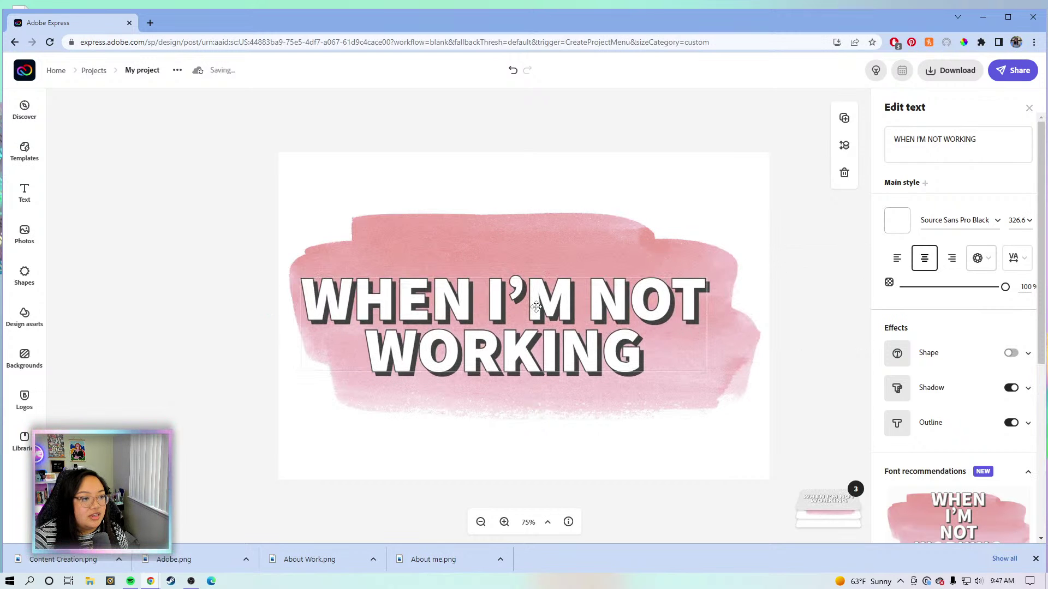
{"action": "left_click_drag", "start_coordinate": [708, 377], "coordinate": [742, 378]}
{"action": "mouse_move", "coordinate": [651, 314]}
{"action": "left_mouse_down"}
{"action": "mouse_move", "coordinate": [652, 322]}
{"action": "mouse_move", "coordinate": [654, 300]}
{"action": "left_mouse_up"}
Download the WHEN I'M NOT WORKING design as a transparent PNG saved as Hobbies.png.
{"action": "left_click", "coordinate": [944, 71]}
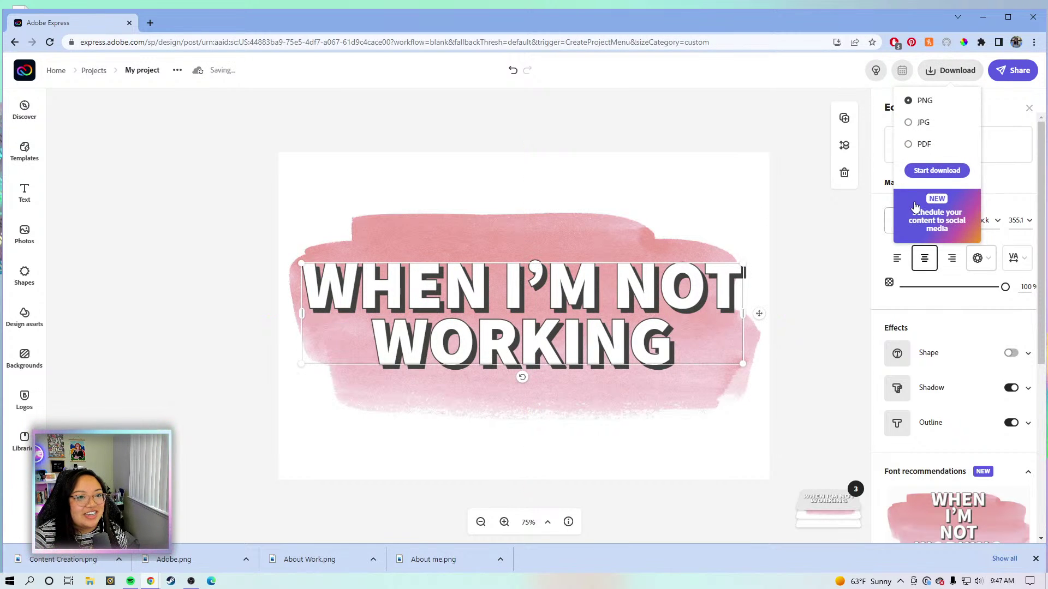
{"action": "left_click", "coordinate": [940, 171]}
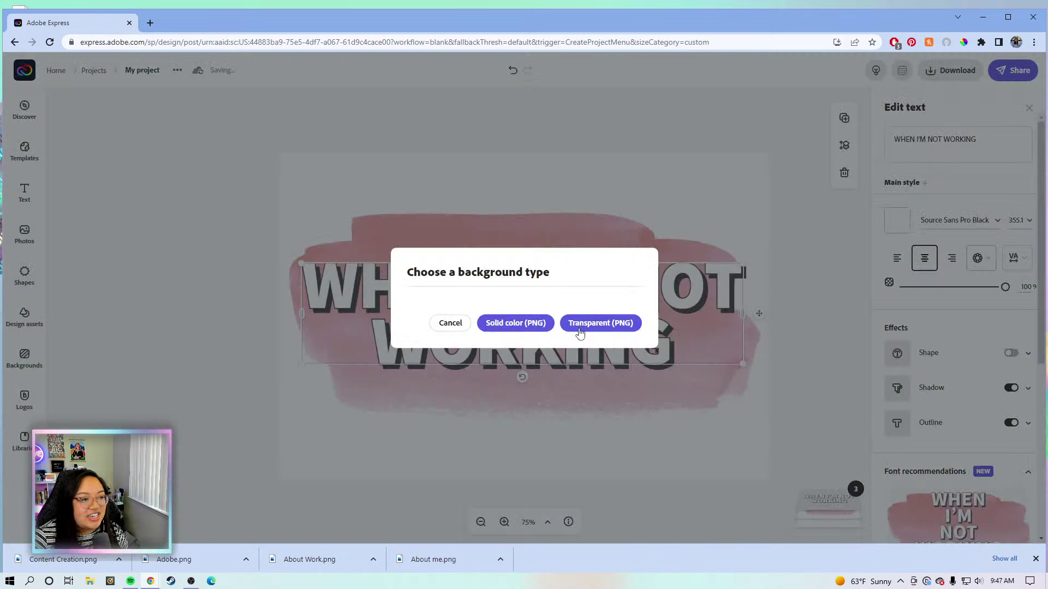
{"action": "left_click", "coordinate": [583, 330]}
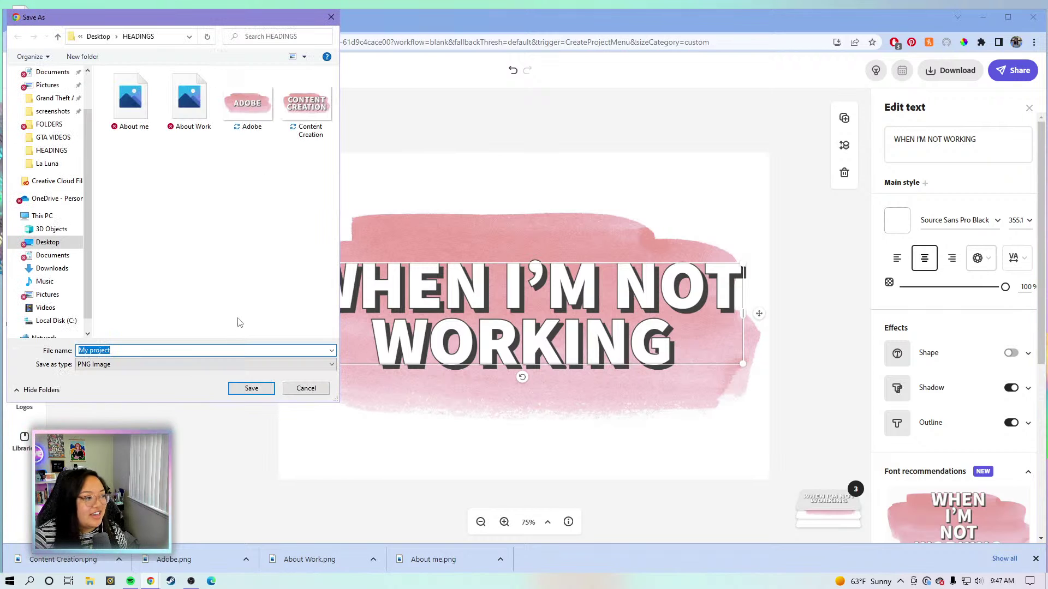
{"action": "type", "text": "a"}
{"action": "key", "text": "BackSpace"}
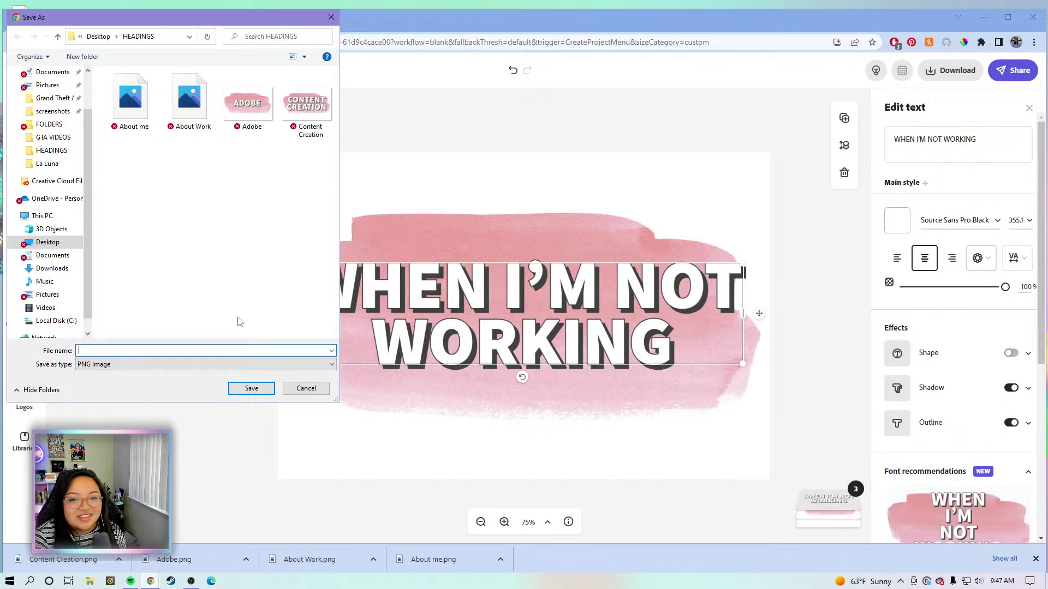
{"action": "type", "text": "A"}
{"action": "key", "text": "BackSpace"}
{"action": "type", "text": "A"}
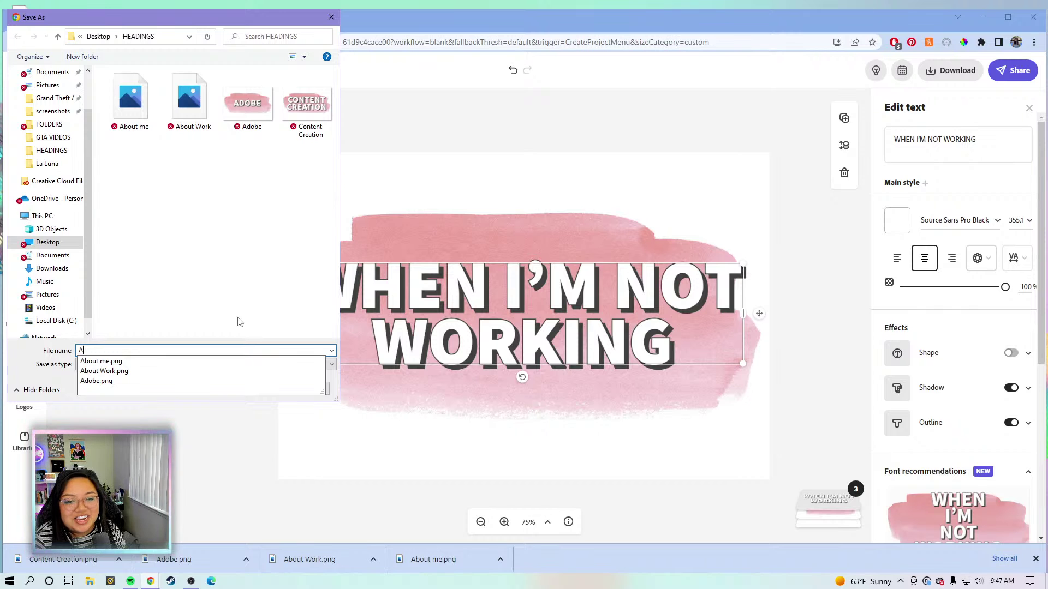
{"action": "key", "text": "BackSpace"}
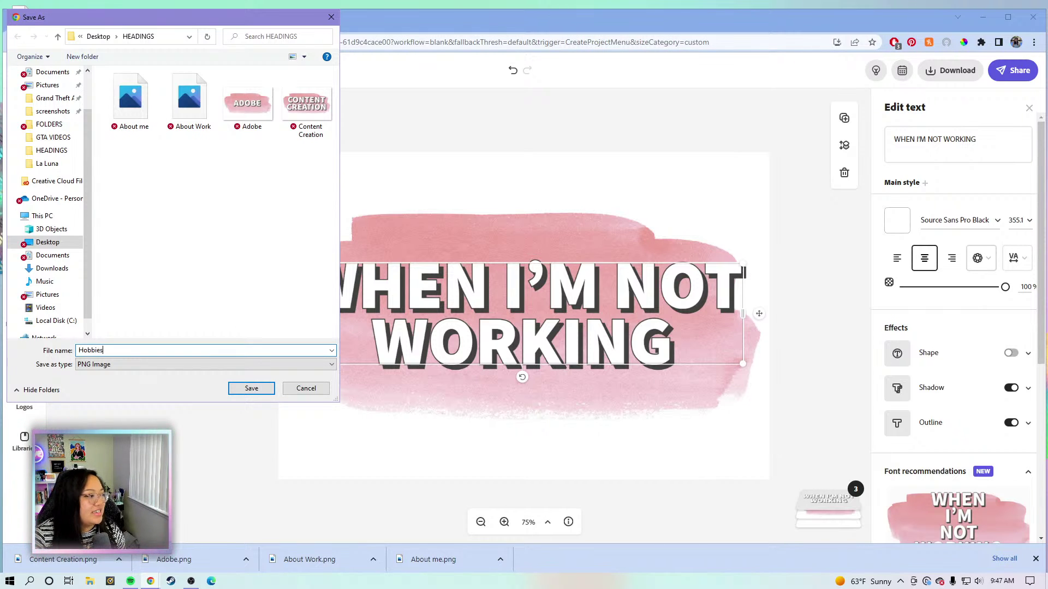
{"action": "key", "text": "Return"}
{"action": "left_click", "coordinate": [956, 139]}
Replace the heading text with AS SEEN ON YOUTUBE and snap it back to the page centre.
{"action": "left_click_drag", "start_coordinate": [983, 138], "coordinate": [875, 148]}
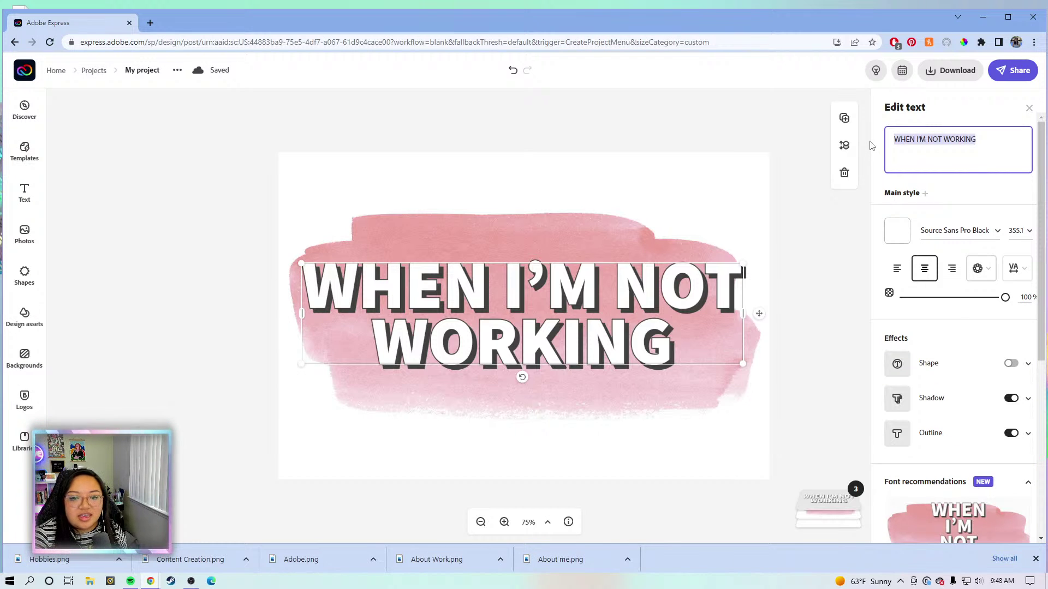
{"action": "key", "text": "BackSpace"}
{"action": "type", "text": "AS"}
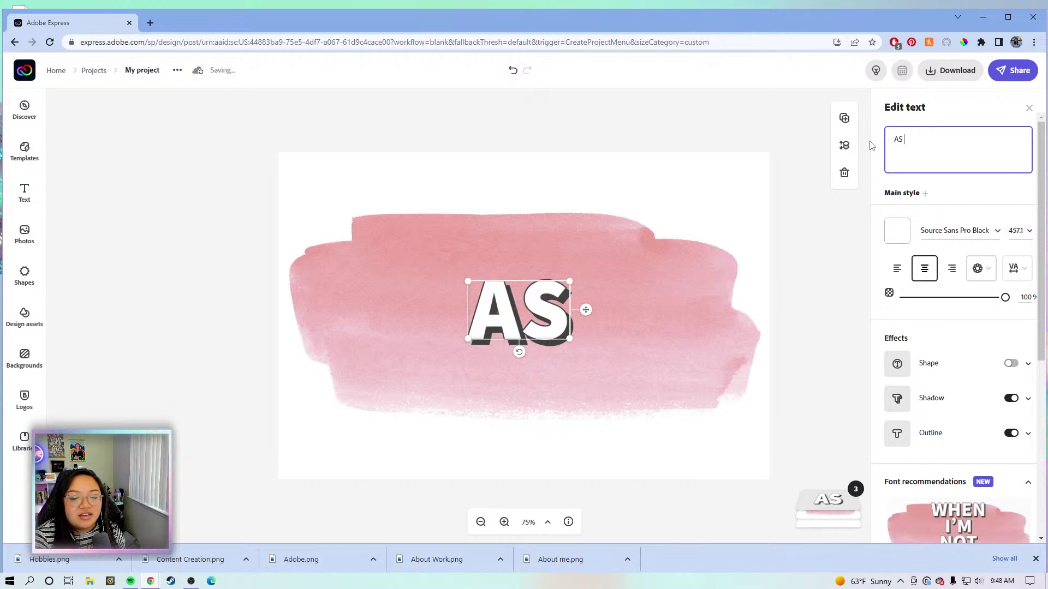
{"action": "type", "text": "S"}
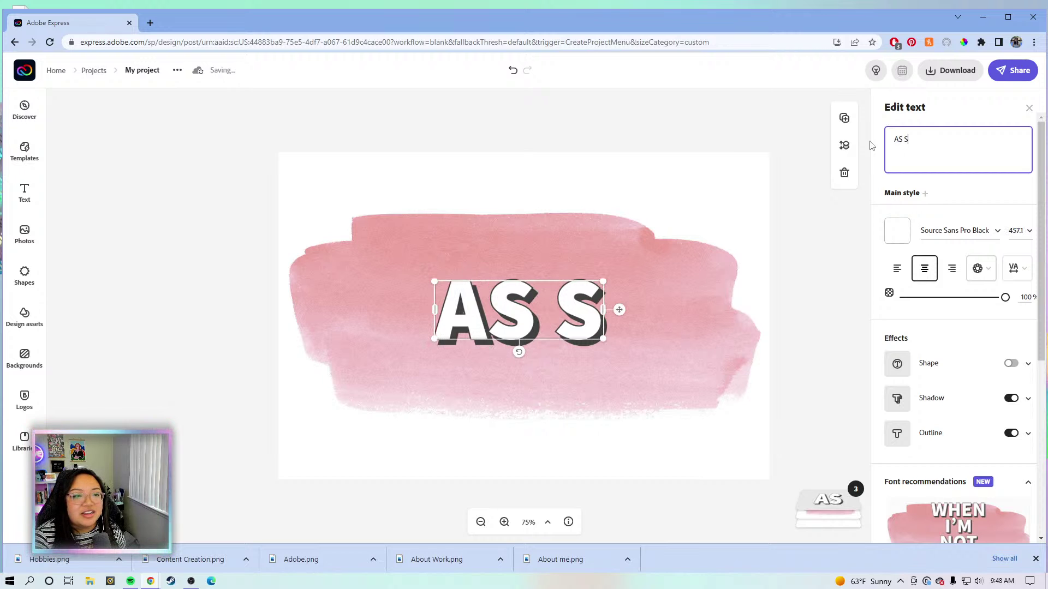
{"action": "type", "text": "EEN ON YOUTUBE"}
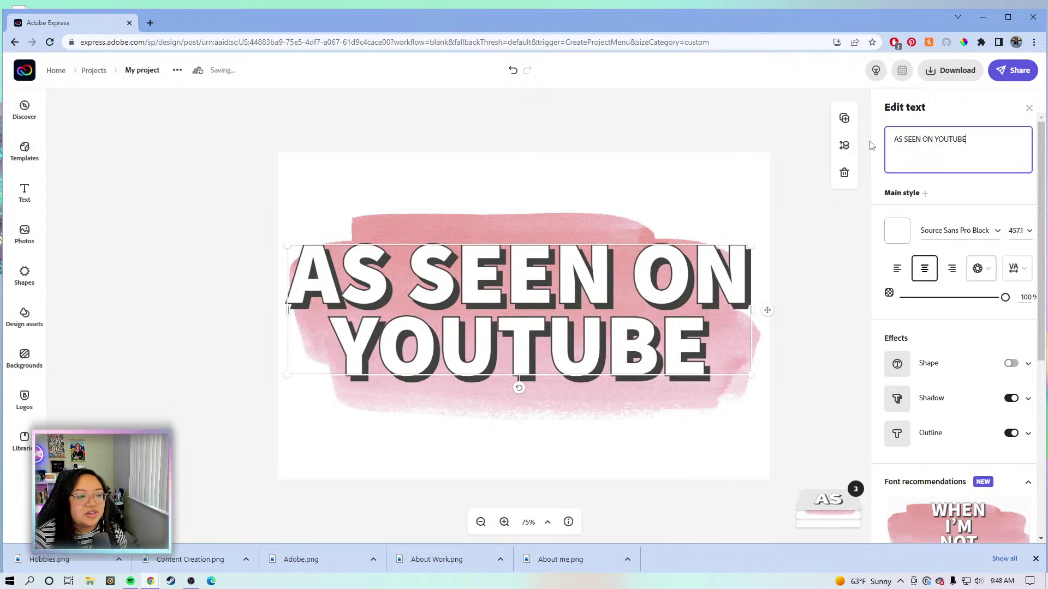
{"action": "left_click_drag", "start_coordinate": [687, 276], "coordinate": [687, 279]}
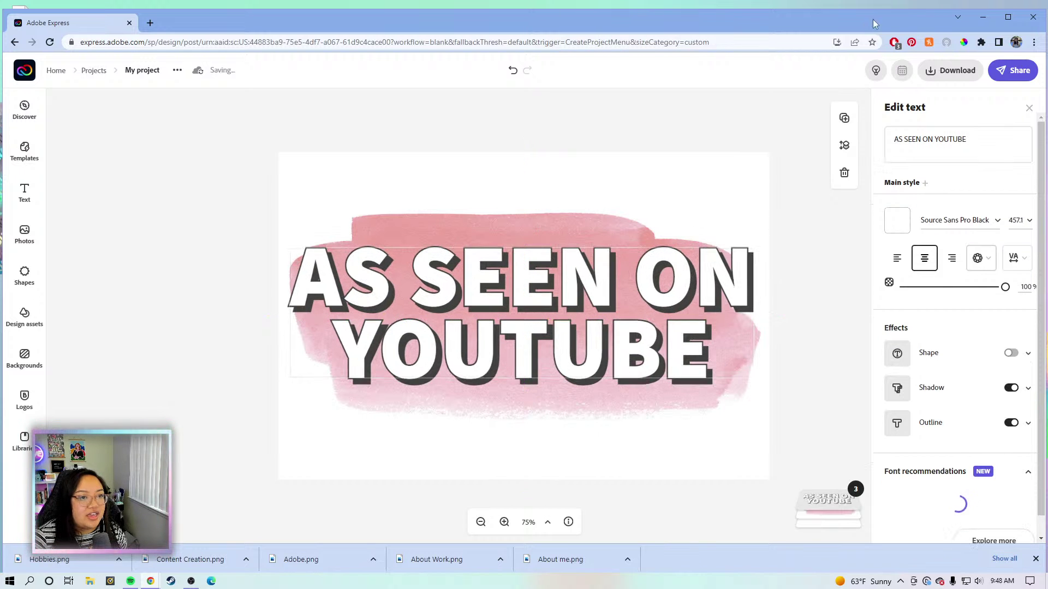
Download the design as a transparent PNG and save it as YouTube.png in HEADINGS.
{"action": "left_click", "coordinate": [950, 71]}
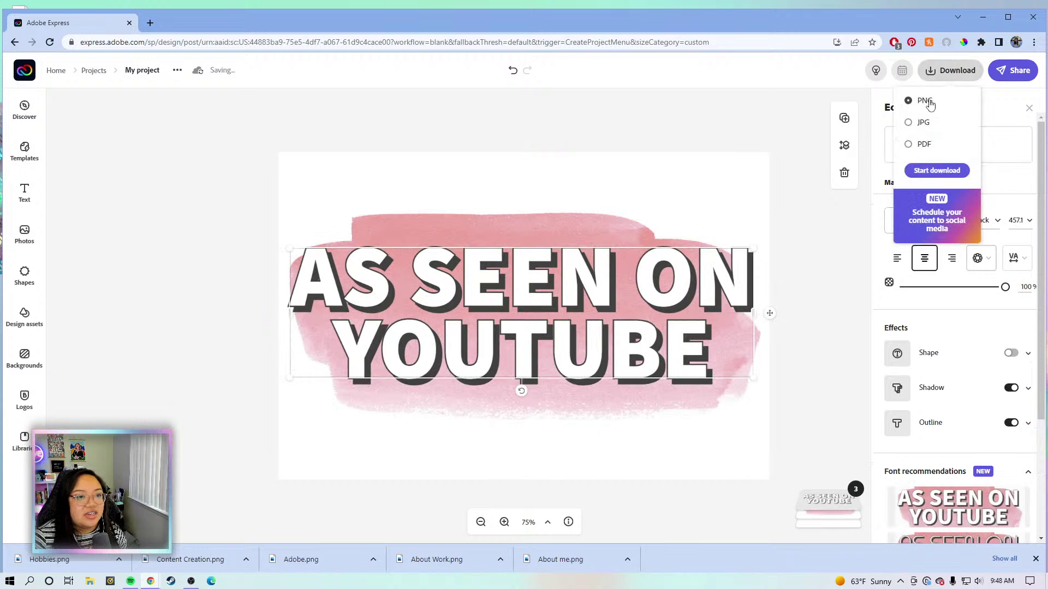
{"action": "left_click", "coordinate": [937, 170]}
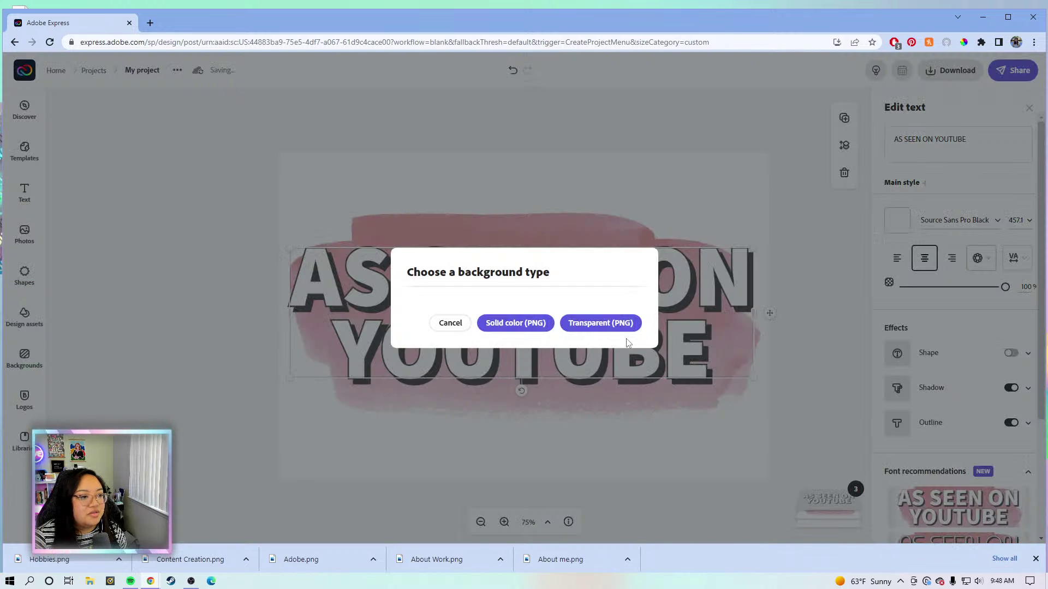
{"action": "left_click", "coordinate": [628, 323]}
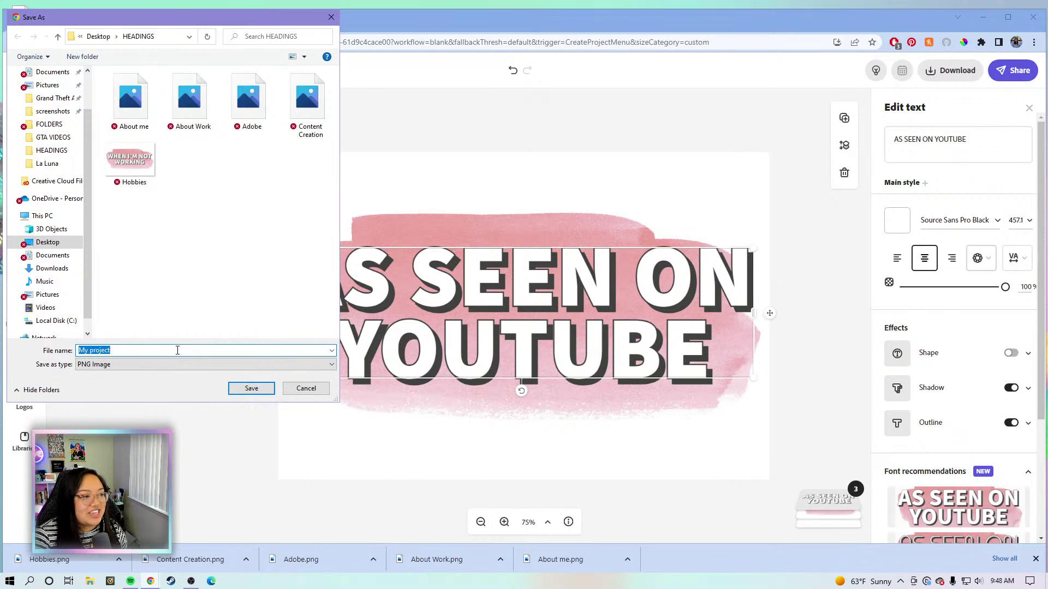
{"action": "key", "text": "BackSpace"}
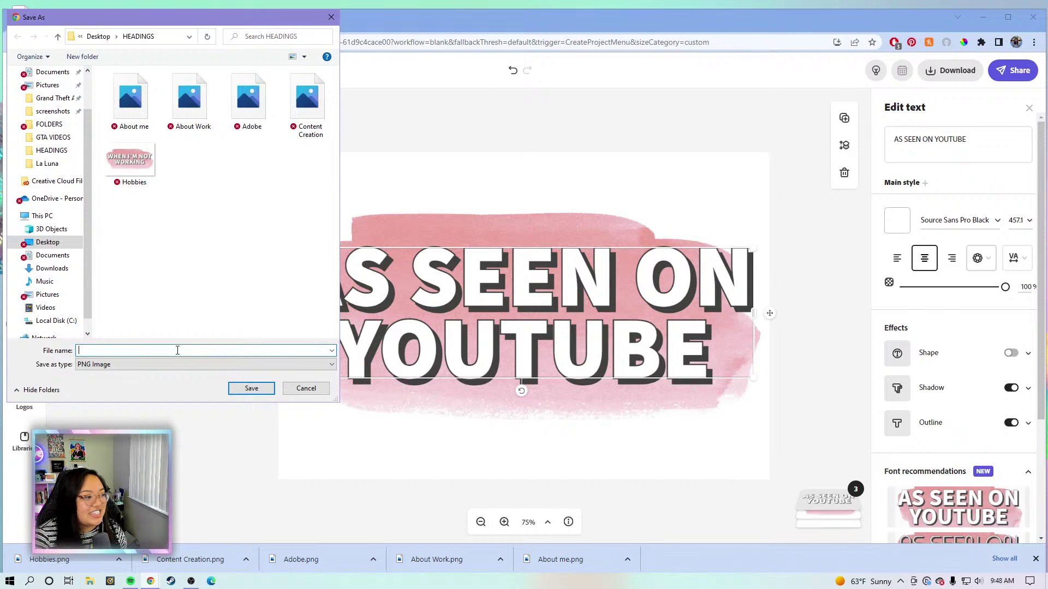
{"action": "type", "text": "as"}
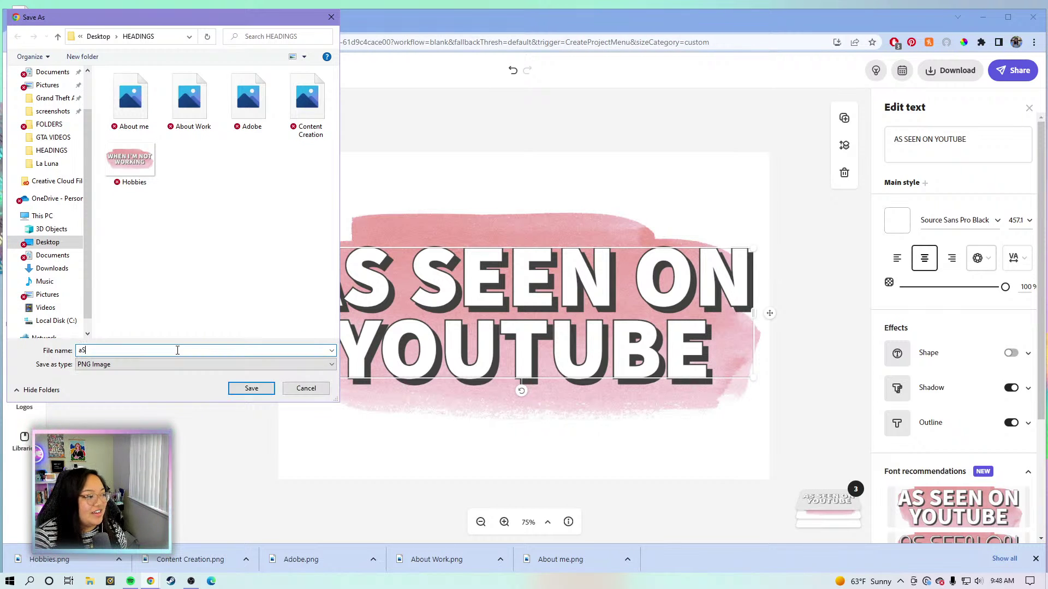
{"action": "key", "text": "BackSpace"}
{"action": "key", "text": "BackSpace"}
{"action": "type", "text": "As see"}
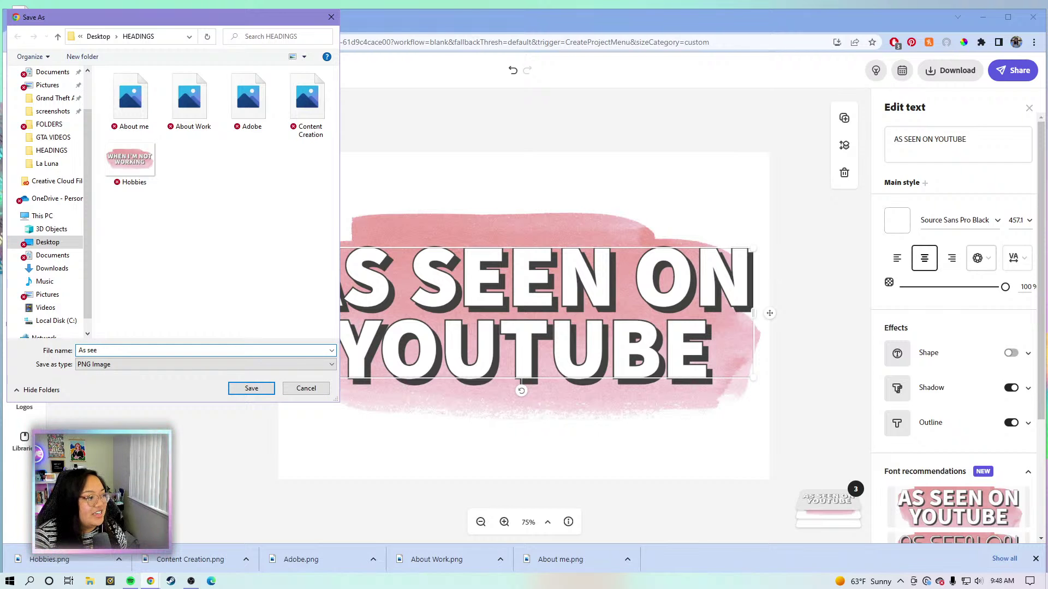
{"action": "key", "text": "BackSpace"}
{"action": "key", "text": "BackSpace"}
{"action": "key", "text": "BackSpace"}
{"action": "key", "text": "BackSpace"}
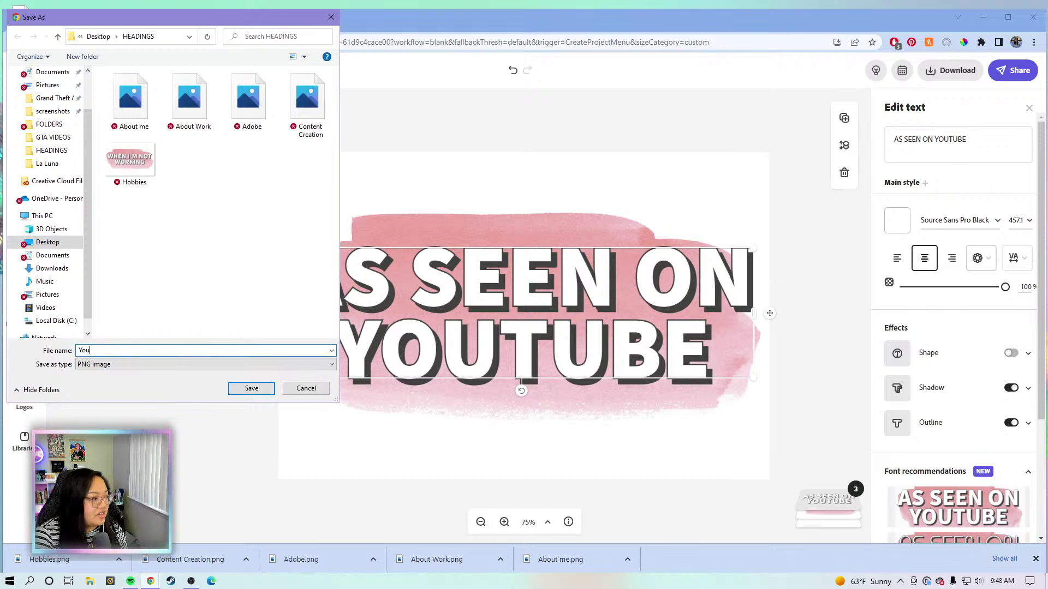
{"action": "left_click", "coordinate": [252, 389]}
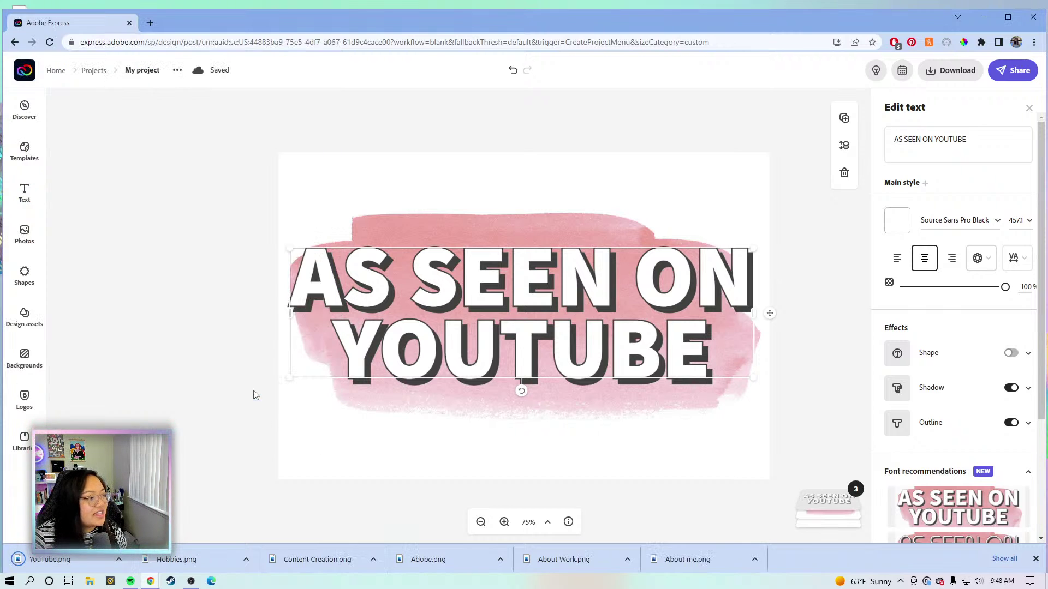
Replace the heading wording with GET IN TOUCH and recentre it over the watercolour stroke.
{"action": "left_click", "coordinate": [923, 141]}
{"action": "left_click_drag", "start_coordinate": [970, 138], "coordinate": [890, 139]}
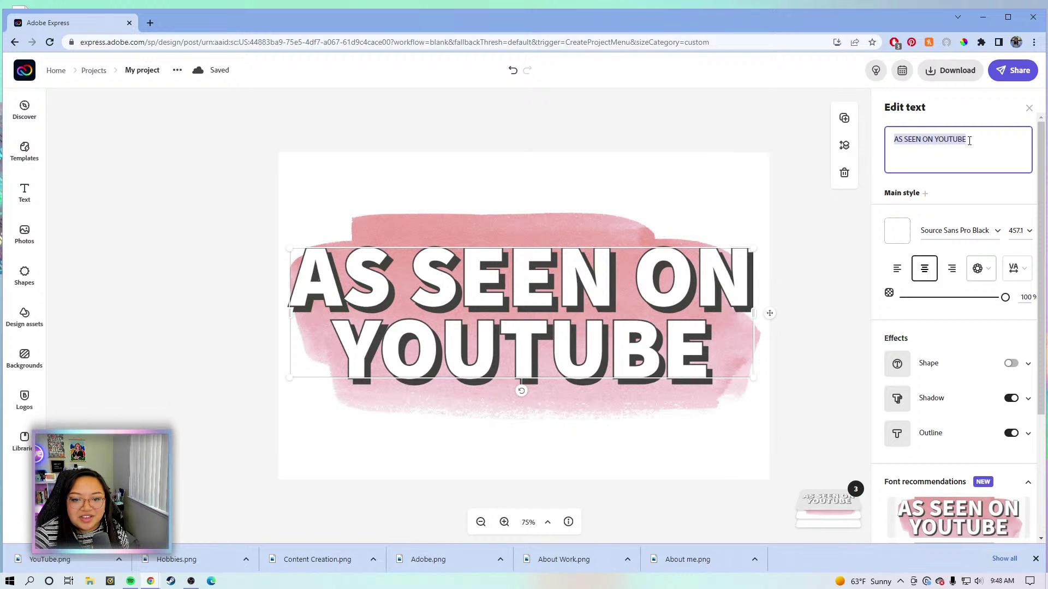
{"action": "key", "text": "BackSpace"}
{"action": "type", "text": "G"}
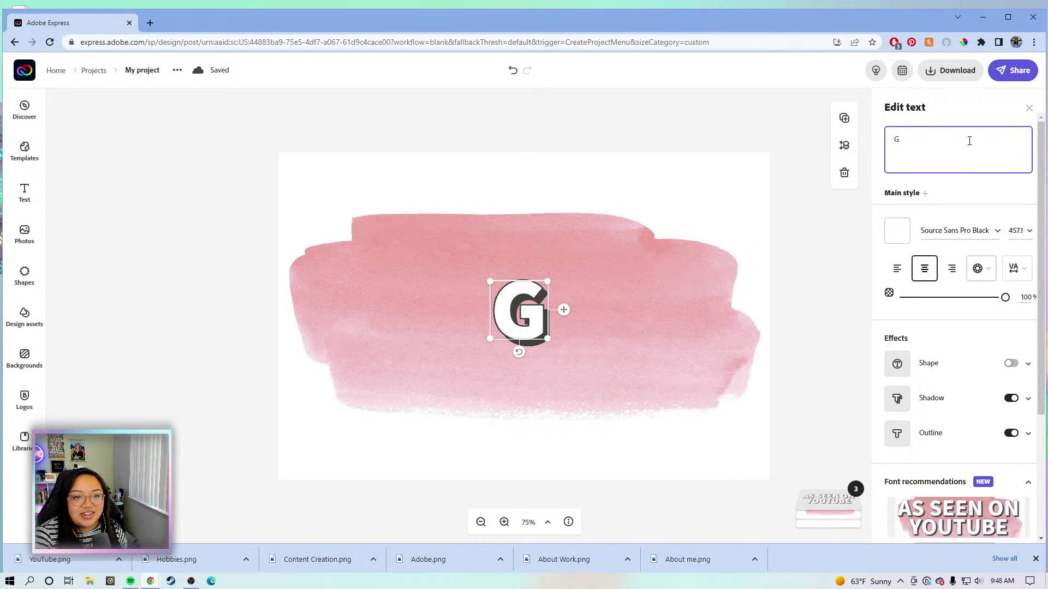
{"action": "type", "text": "ET IN TOUCH"}
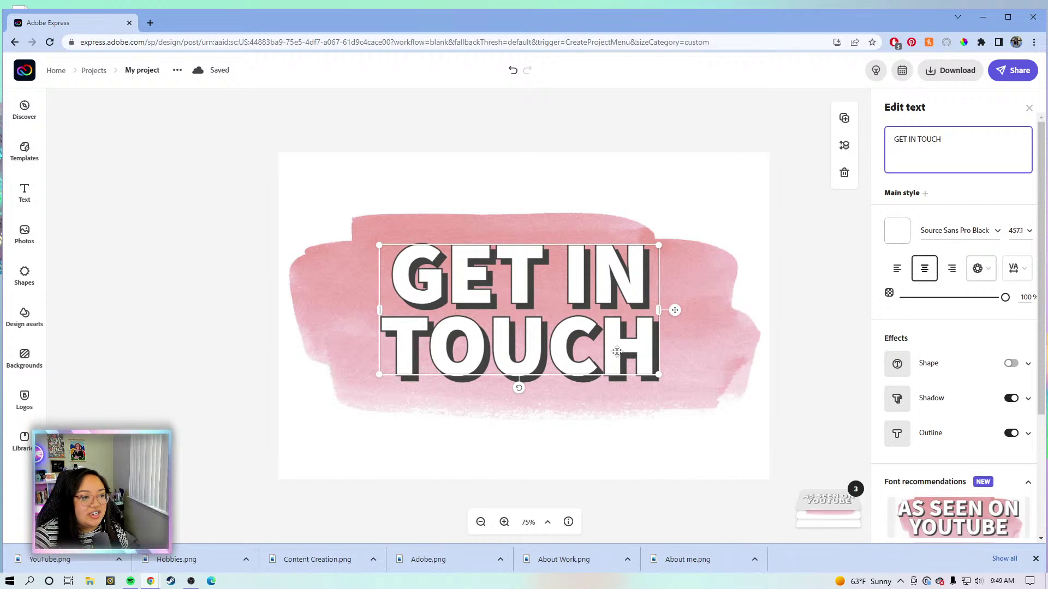
{"action": "mouse_move", "coordinate": [620, 356]}
{"action": "left_mouse_down"}
{"action": "mouse_move", "coordinate": [629, 360]}
{"action": "mouse_move", "coordinate": [615, 360]}
{"action": "left_mouse_up"}
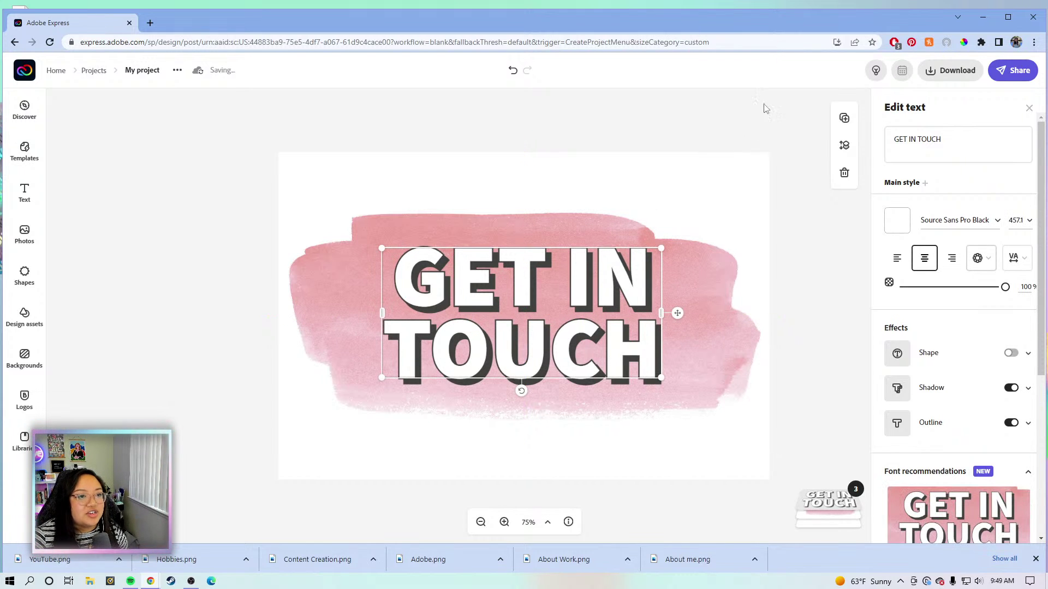
Download the GET IN TOUCH design as a transparent PNG saved as Get in Touch.png.
{"action": "left_click", "coordinate": [962, 75]}
{"action": "left_click", "coordinate": [925, 171]}
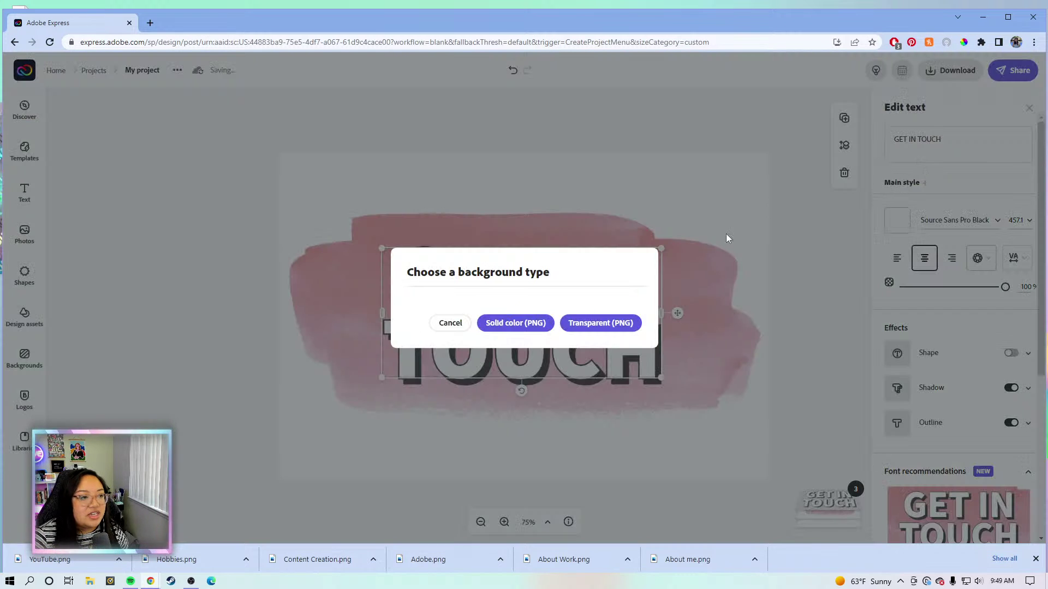
{"action": "left_click", "coordinate": [611, 320]}
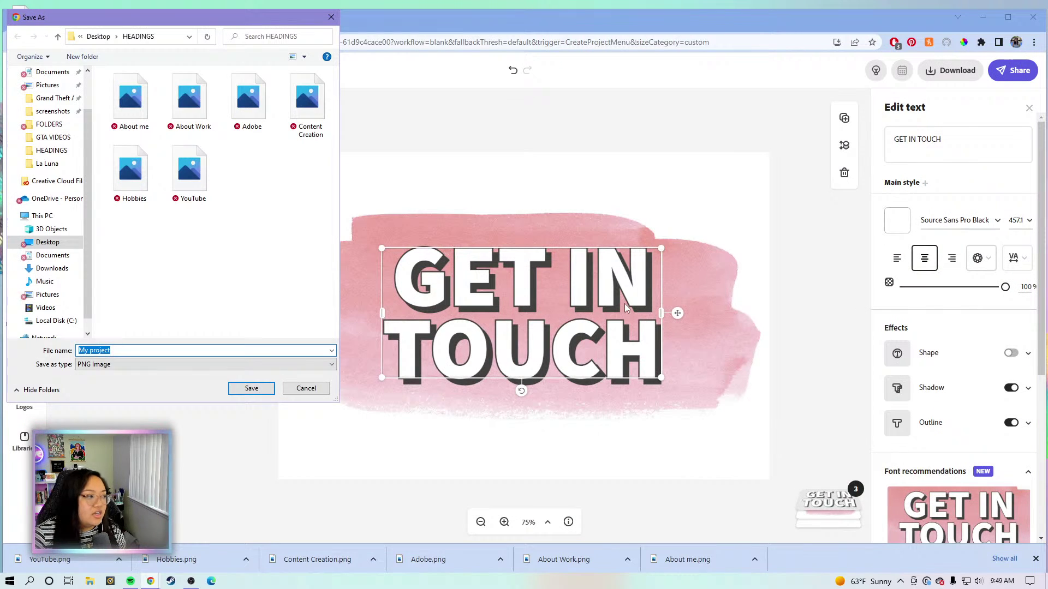
{"action": "type", "text": "Get in Touch"}
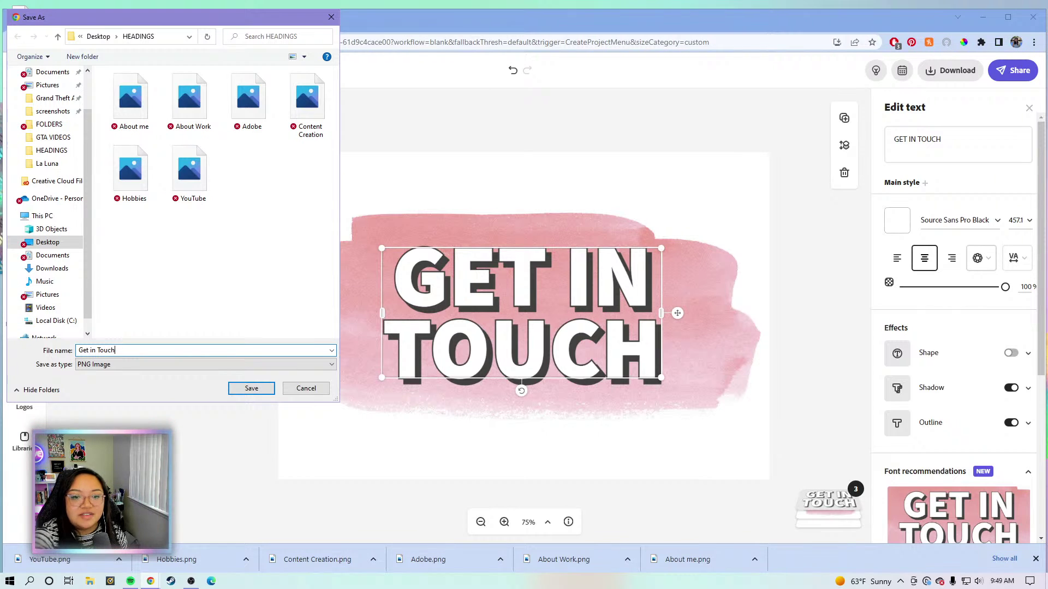
{"action": "left_click", "coordinate": [250, 388]}
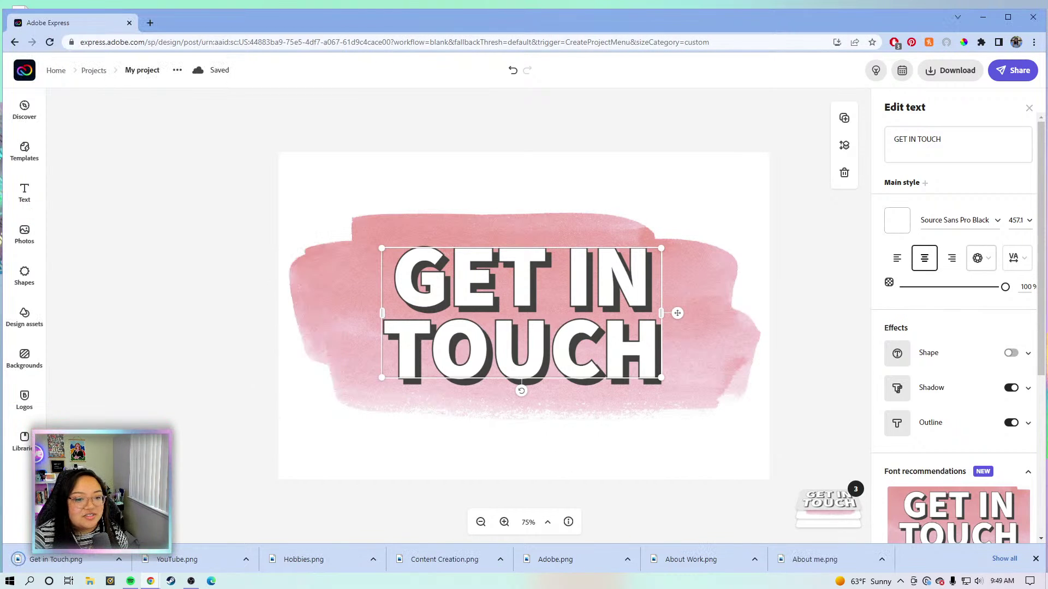
{"action": "left_click", "coordinate": [1035, 559]}
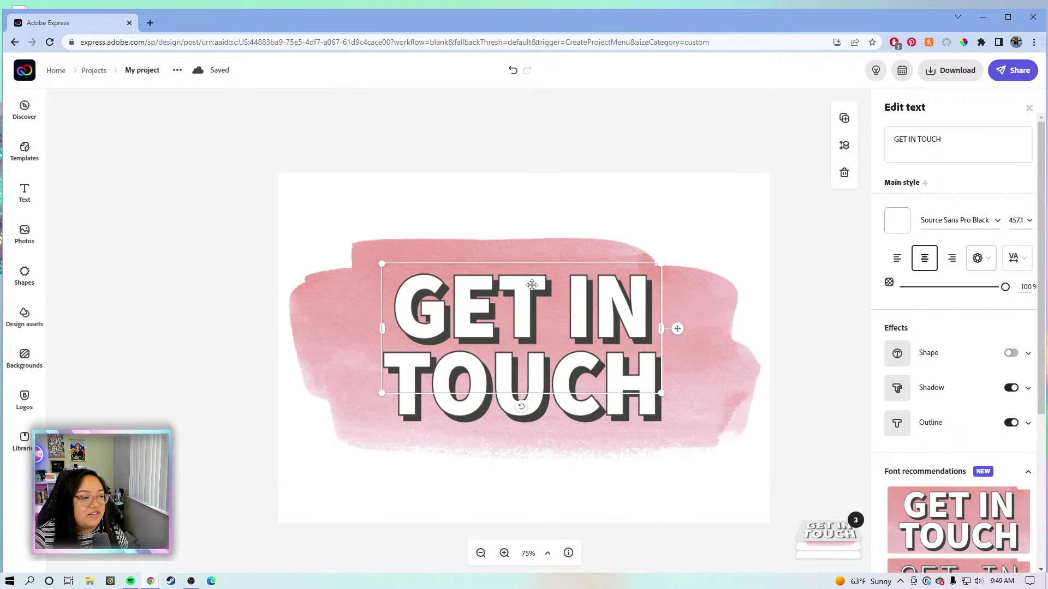
From the Adobe Express home page, create a new blank Web Page project.
{"action": "left_click", "coordinate": [22, 68]}
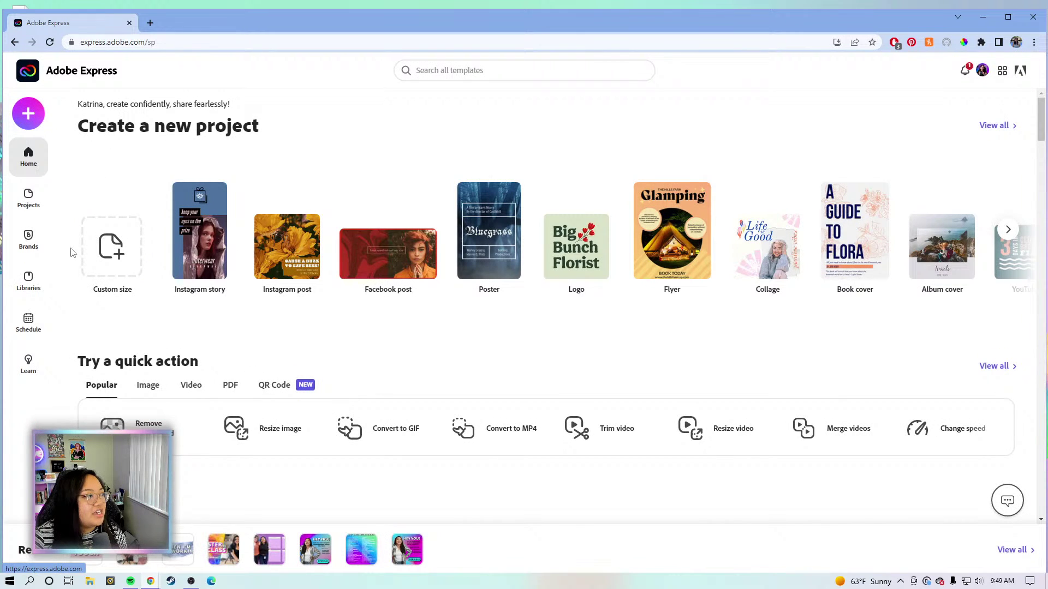
{"action": "left_click", "coordinate": [28, 114]}
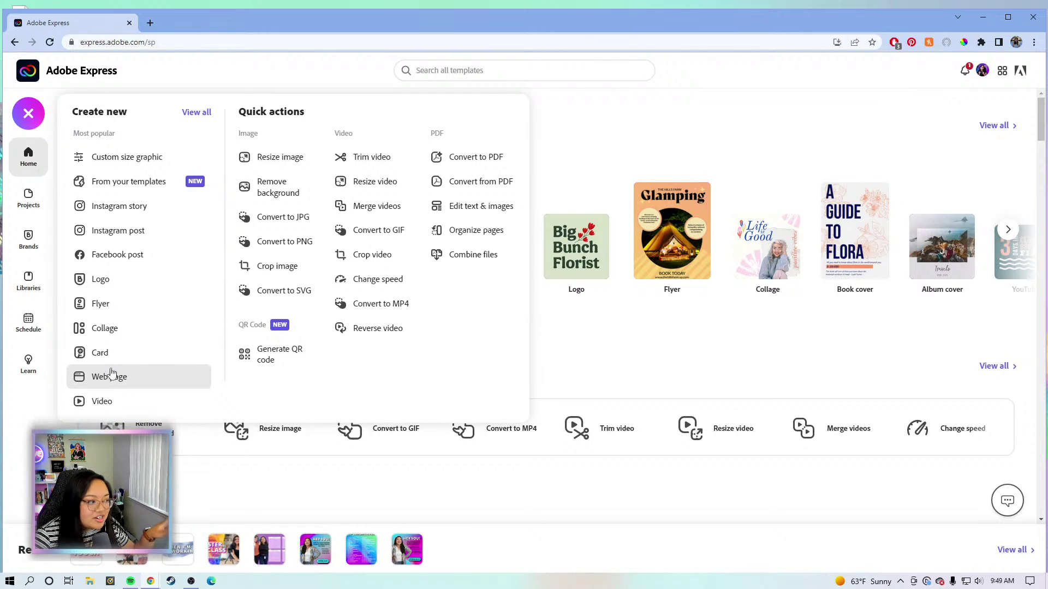
{"action": "left_click", "coordinate": [126, 379]}
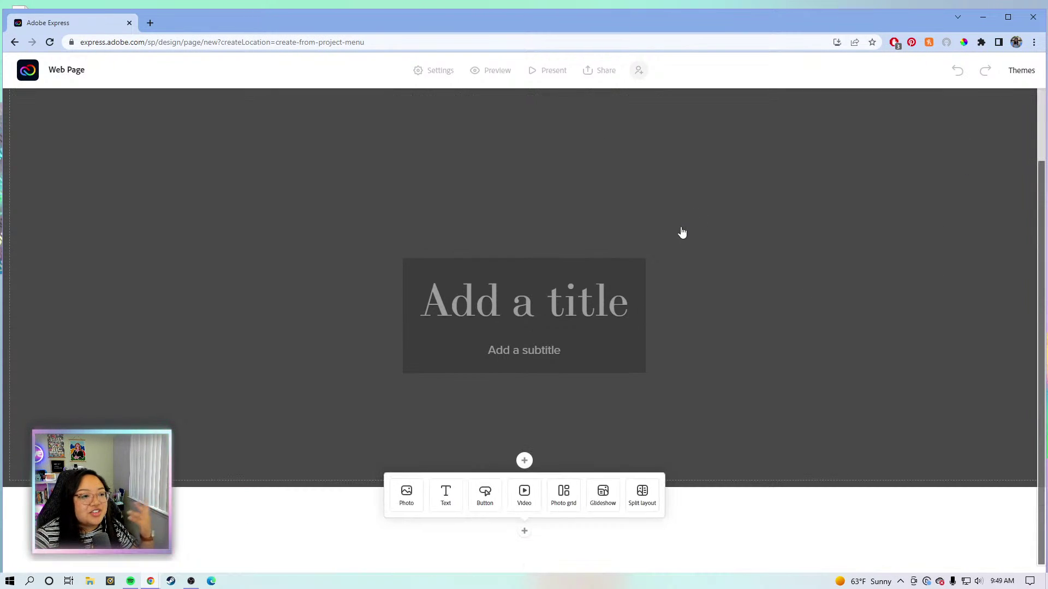
Apply the KT BRAND 2022 2 Medium theme to the web page.
{"action": "left_click", "coordinate": [1022, 70]}
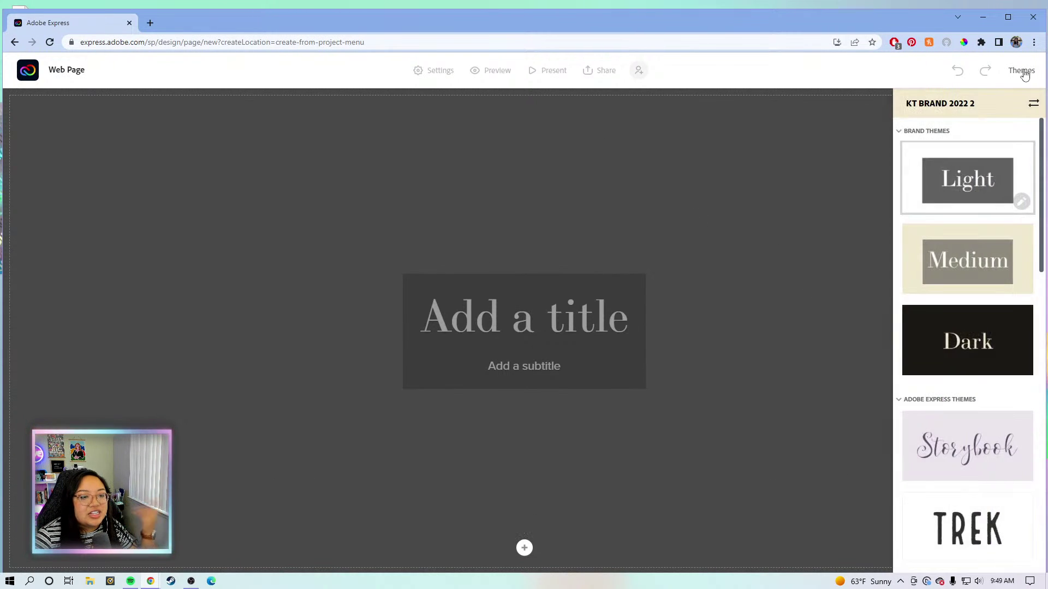
{"action": "scroll", "coordinate": [963, 229], "scroll_direction": "down", "scroll_amount": 4}
{"action": "scroll", "coordinate": [943, 174], "scroll_direction": "up", "scroll_amount": 4}
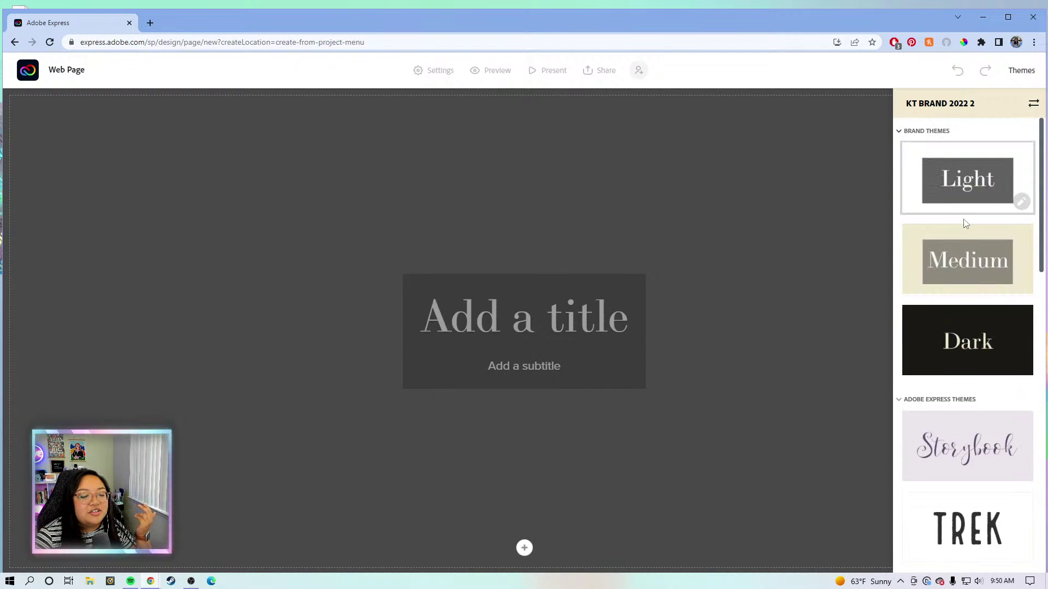
{"action": "left_click", "coordinate": [963, 355]}
{"action": "scroll", "coordinate": [966, 327], "scroll_direction": "down", "scroll_amount": 3}
{"action": "scroll", "coordinate": [967, 320], "scroll_direction": "down", "scroll_amount": 8}
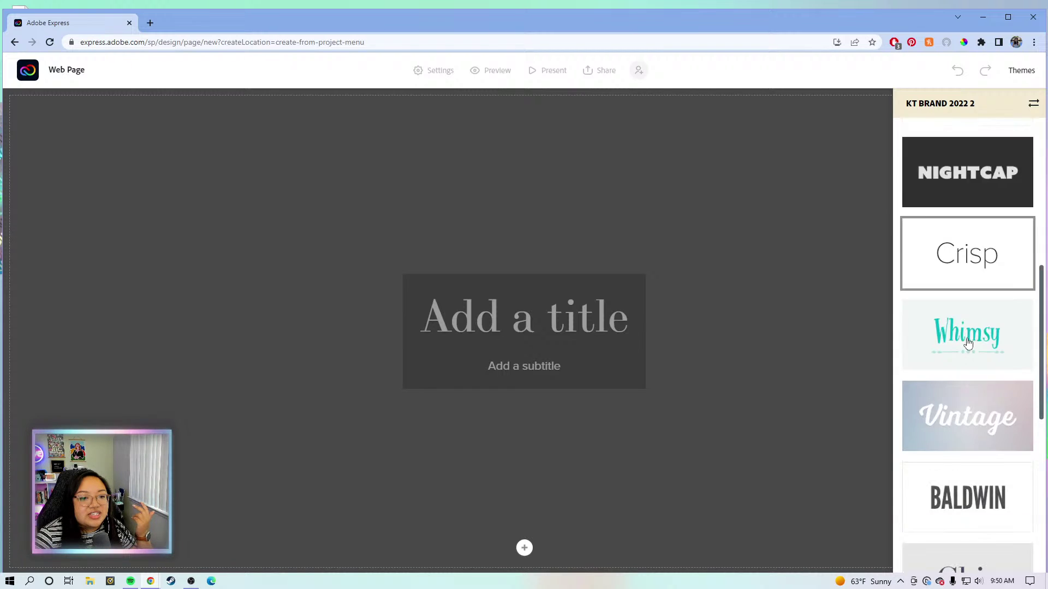
{"action": "scroll", "coordinate": [967, 341], "scroll_direction": "down", "scroll_amount": 5}
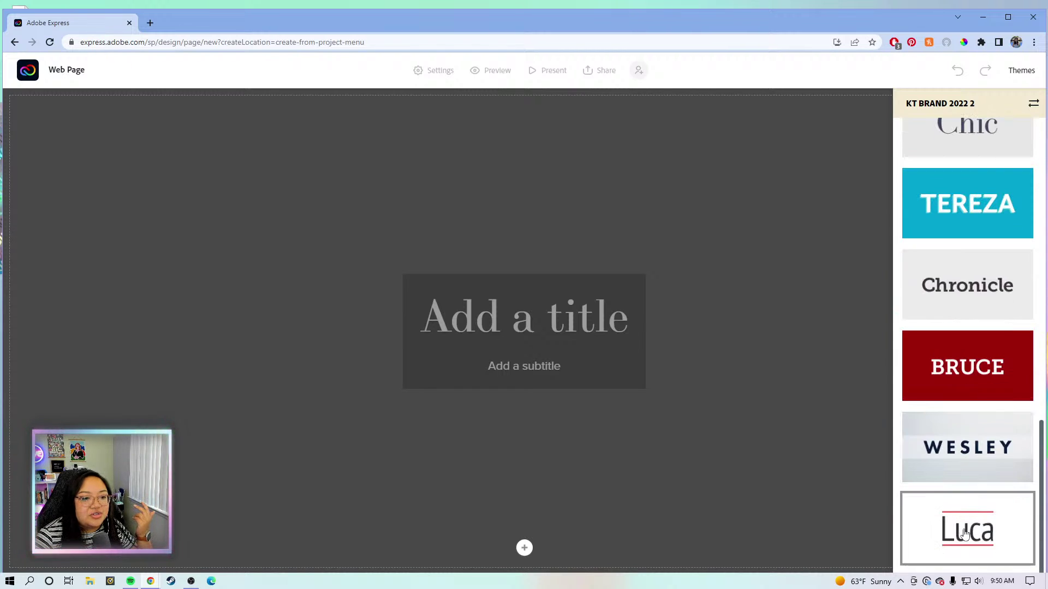
{"action": "scroll", "coordinate": [983, 436], "scroll_direction": "up", "scroll_amount": 15}
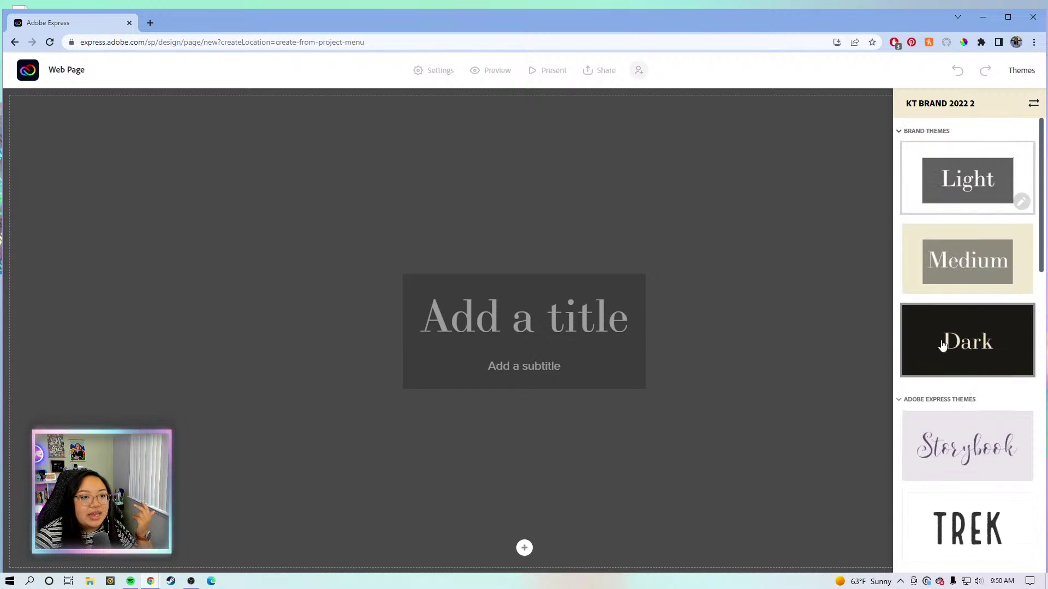
{"action": "left_click", "coordinate": [980, 257]}
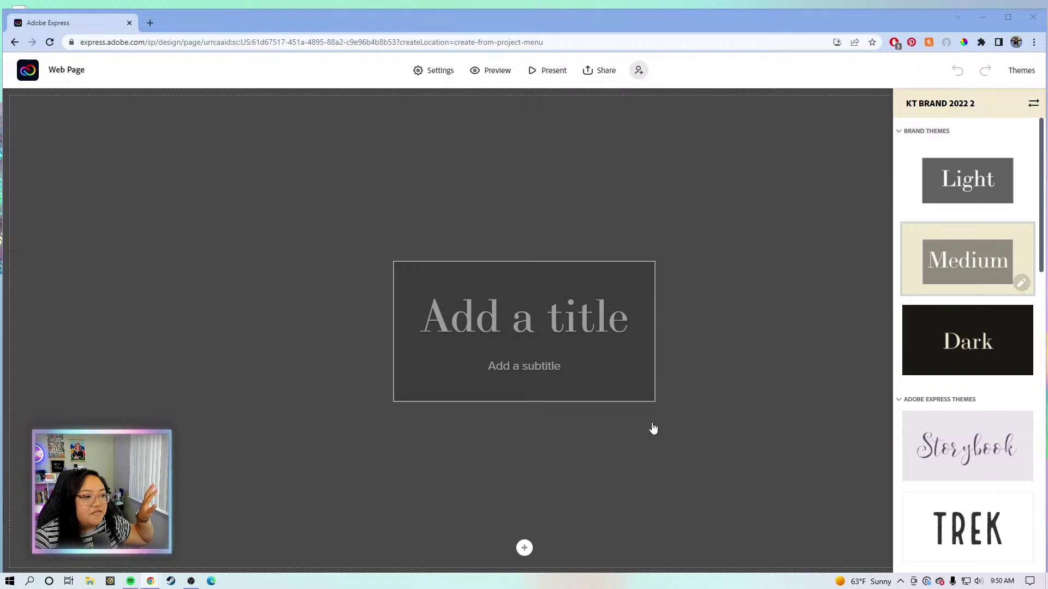
Add a photo to the page, choosing Lightroom as the photo source.
{"action": "left_click", "coordinate": [524, 549]}
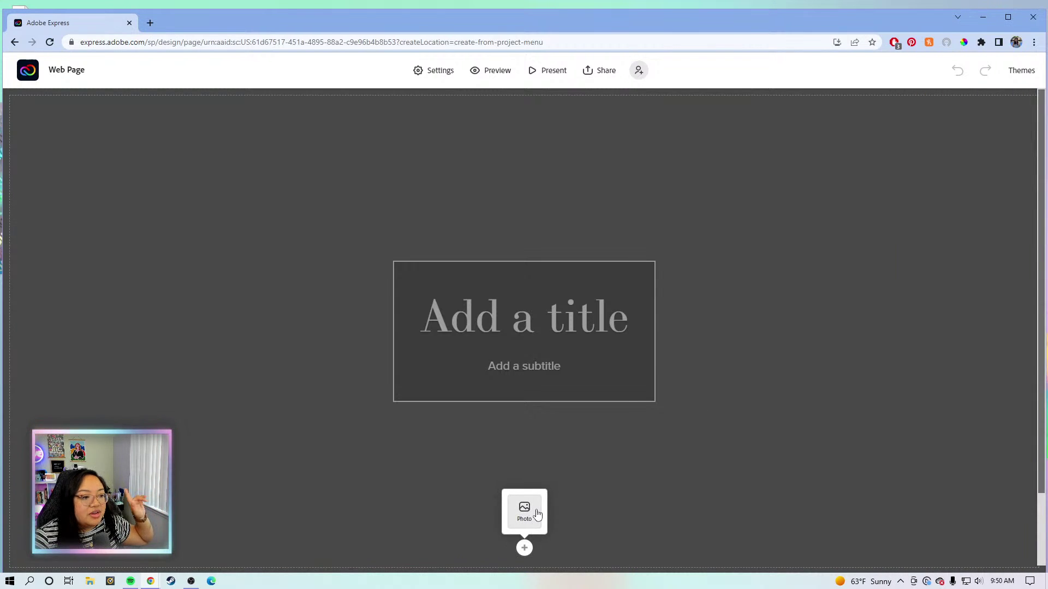
{"action": "left_click", "coordinate": [525, 512]}
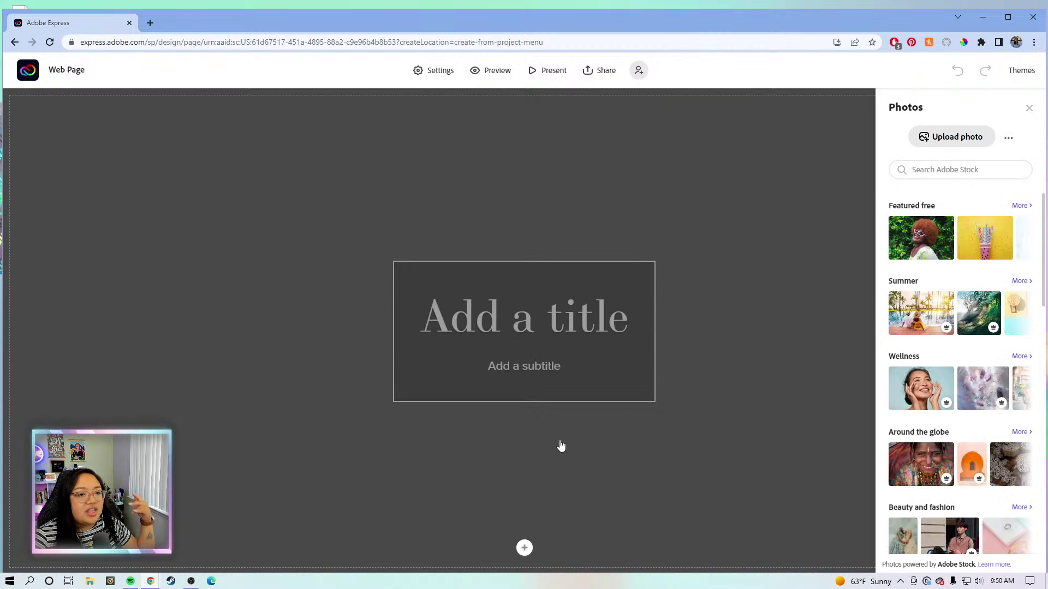
{"action": "scroll", "coordinate": [952, 217], "scroll_direction": "down", "scroll_amount": 2}
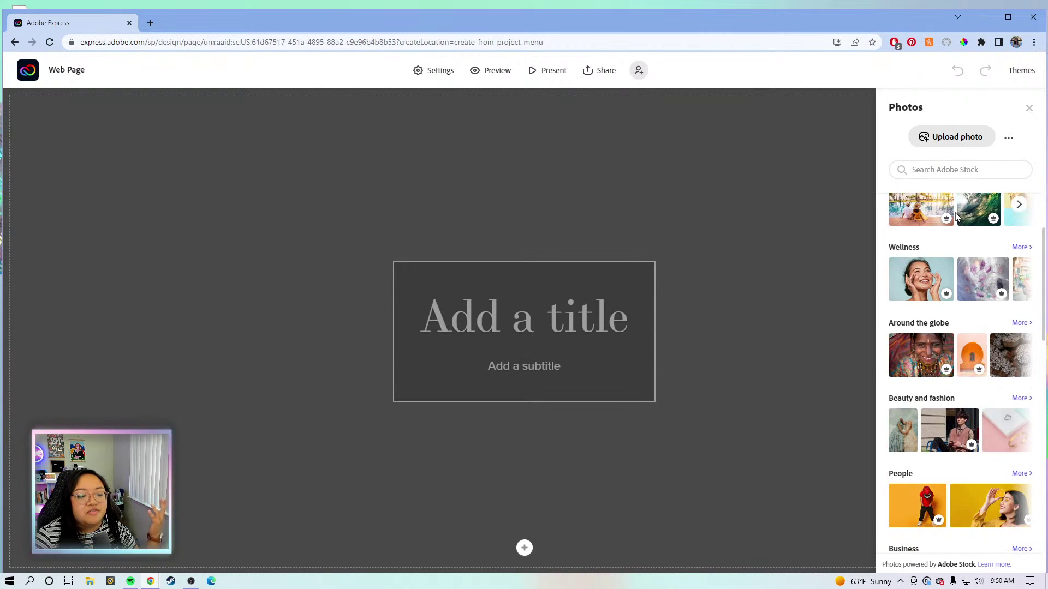
{"action": "scroll", "coordinate": [955, 233], "scroll_direction": "down", "scroll_amount": 3}
{"action": "scroll", "coordinate": [956, 236], "scroll_direction": "up", "scroll_amount": 3}
{"action": "scroll", "coordinate": [956, 237], "scroll_direction": "up", "scroll_amount": 2}
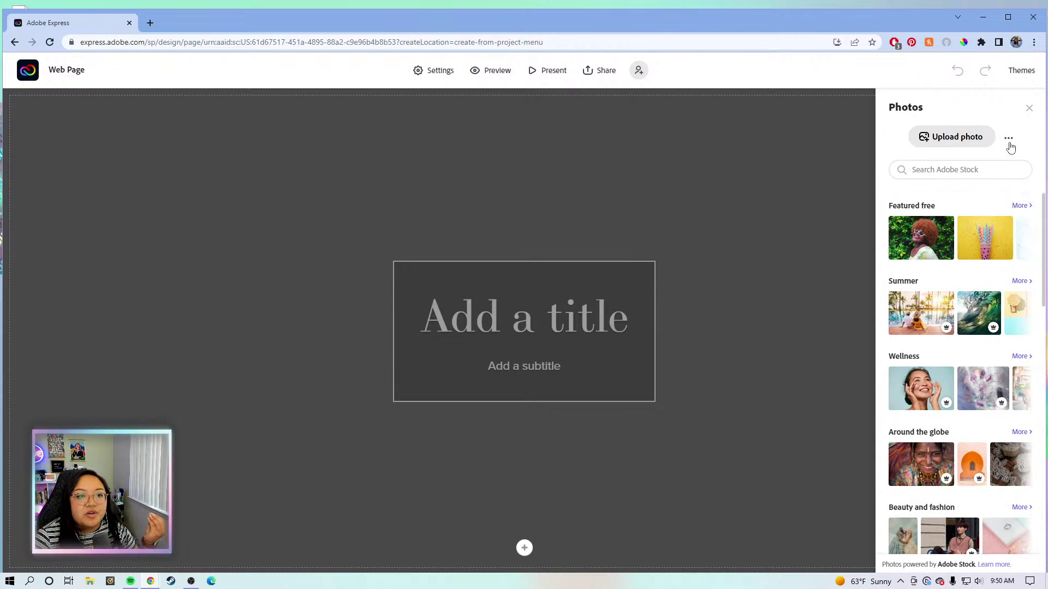
{"action": "left_click", "coordinate": [1009, 143]}
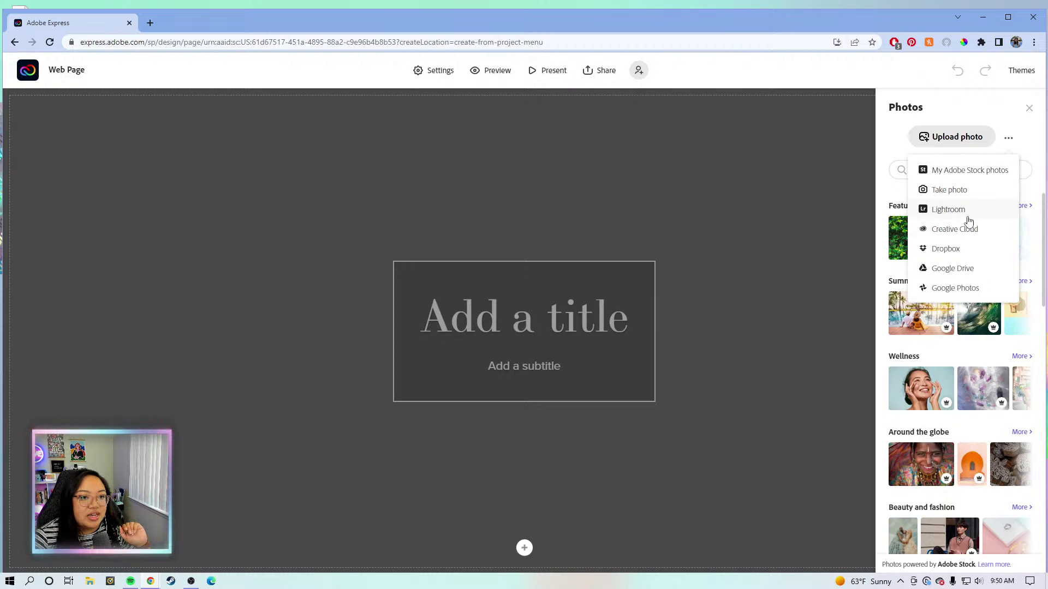
{"action": "left_click", "coordinate": [968, 217]}
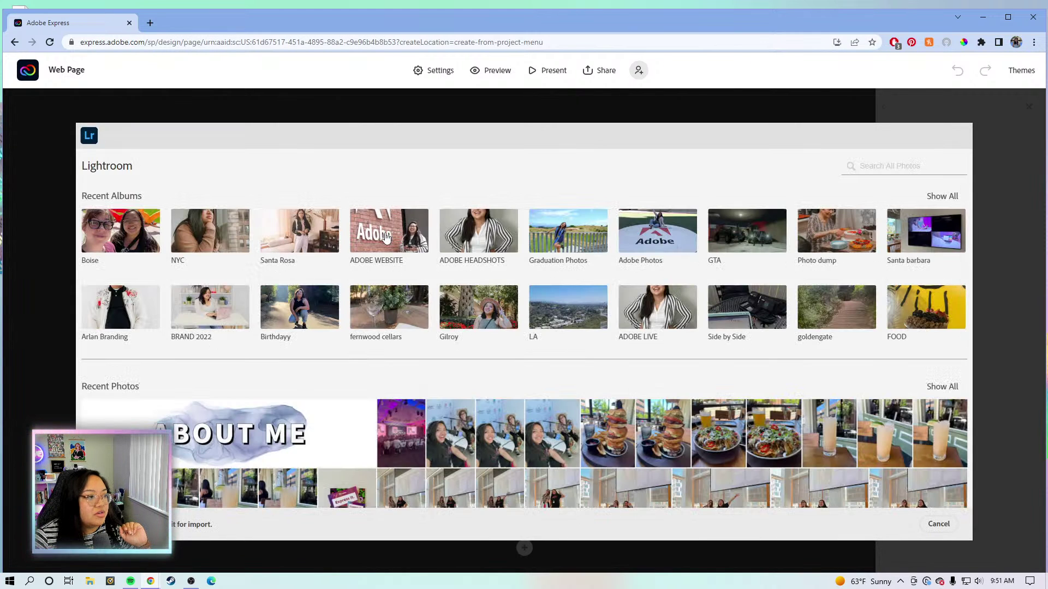
Import the kitchen photo from the ADOBE WEBSITE album as the header background.
{"action": "left_click", "coordinate": [385, 238]}
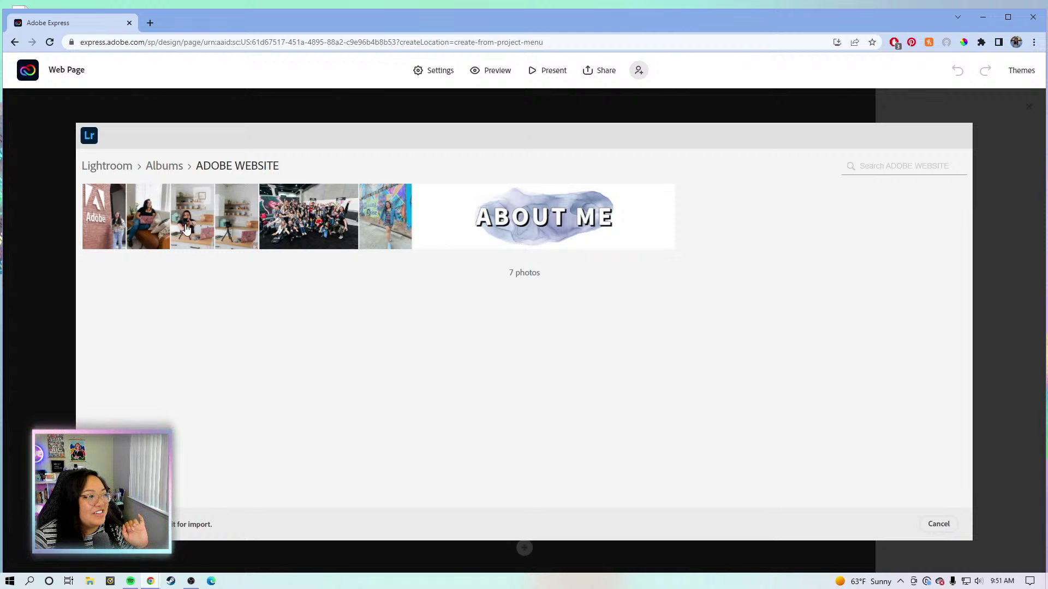
{"action": "left_click", "coordinate": [201, 194]}
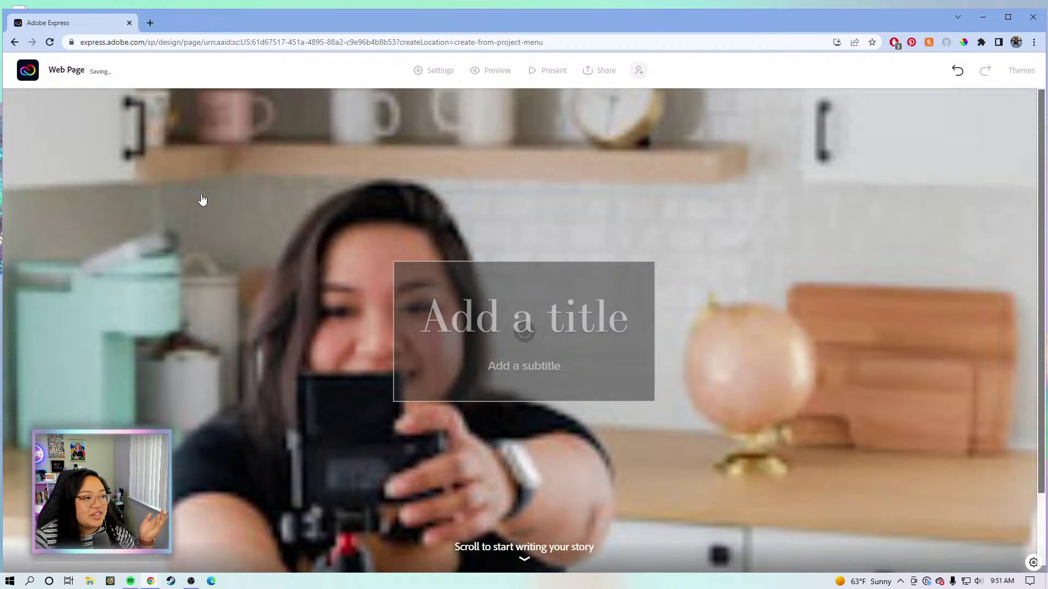
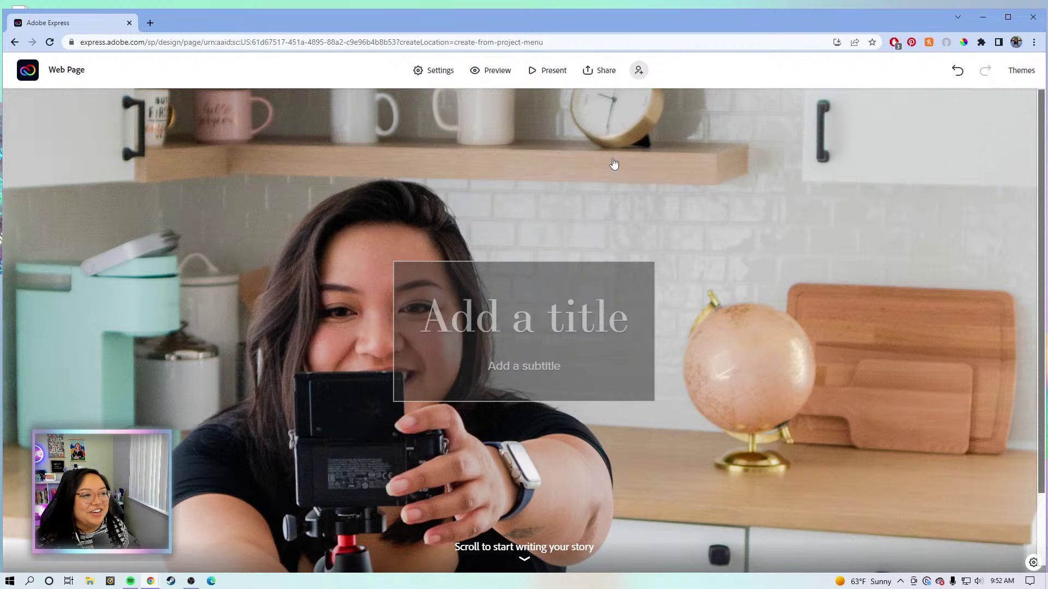
Set the kitchen photo's focal point on the woman's eye and save it.
{"action": "left_click", "coordinate": [621, 311]}
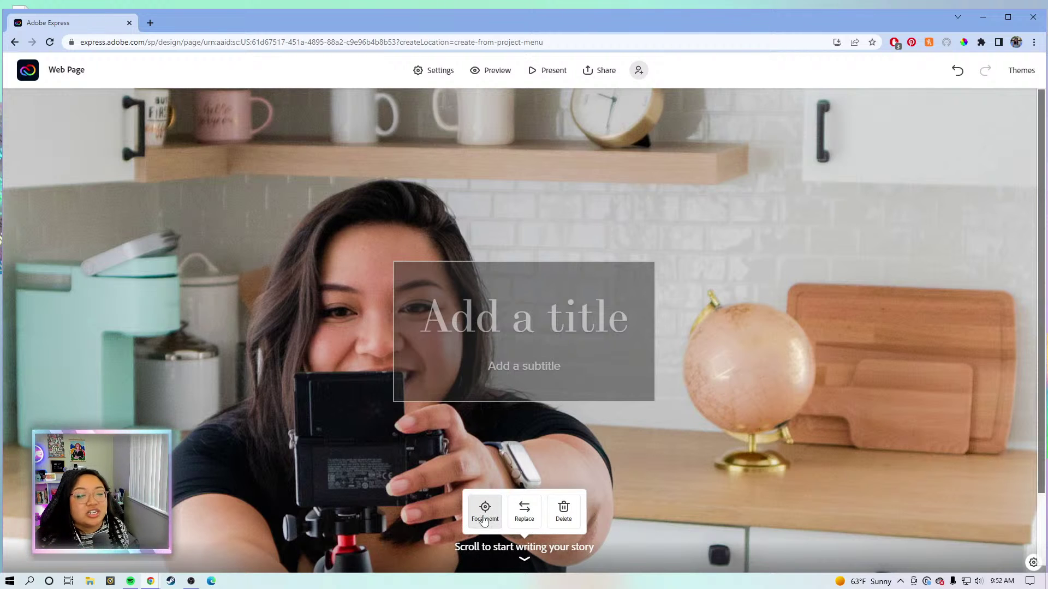
{"action": "scroll", "coordinate": [749, 335], "scroll_direction": "down", "scroll_amount": 2}
{"action": "scroll", "coordinate": [749, 335], "scroll_direction": "up", "scroll_amount": 2}
{"action": "scroll", "coordinate": [755, 297], "scroll_direction": "down", "scroll_amount": 2}
{"action": "scroll", "coordinate": [755, 298], "scroll_direction": "up", "scroll_amount": 2}
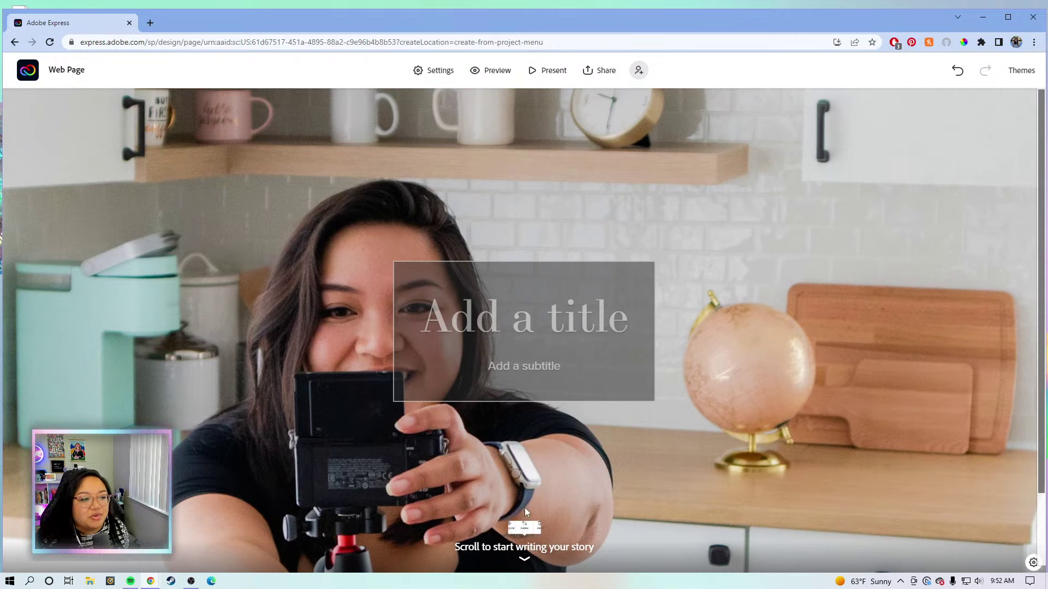
{"action": "left_click", "coordinate": [481, 513]}
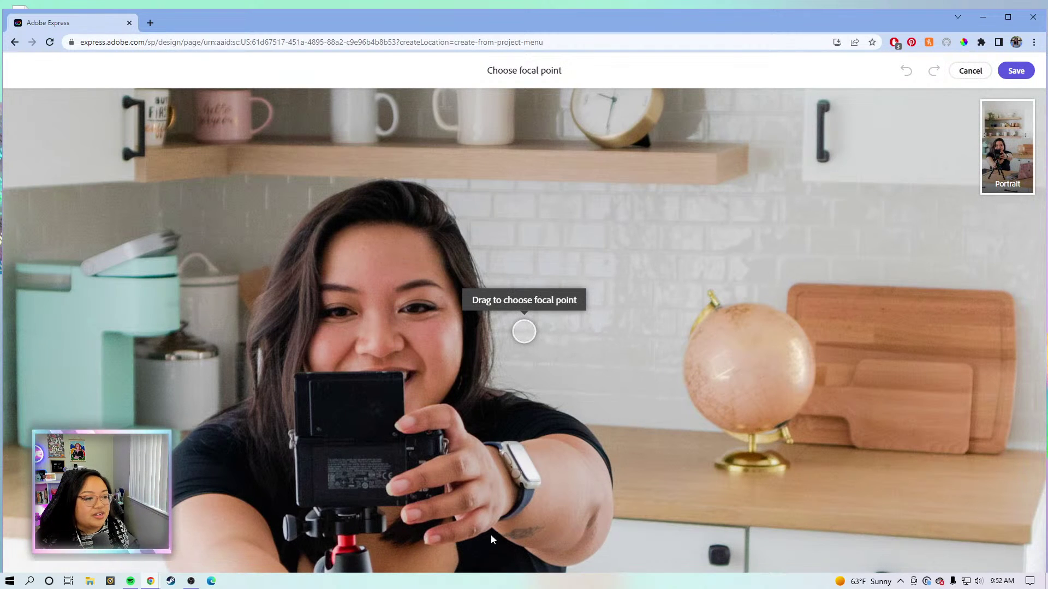
{"action": "left_click_drag", "start_coordinate": [529, 335], "coordinate": [508, 352]}
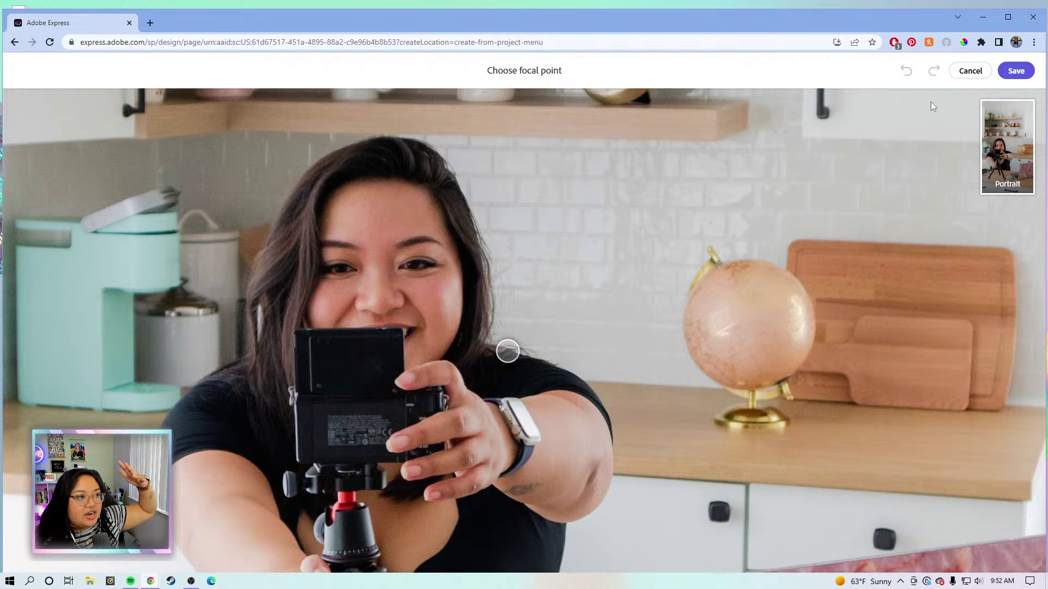
{"action": "left_click", "coordinate": [1016, 70]}
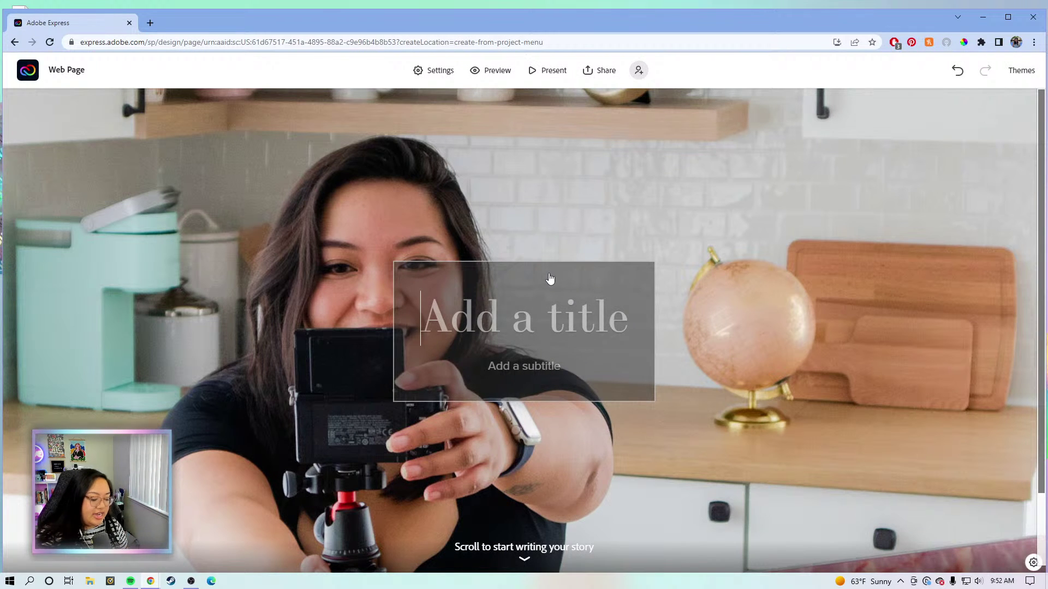
Title the hero with the creator's full name and subtitle it 'Content Creator and Adobe Evangelist'.
{"action": "type", "text": "Kat"}
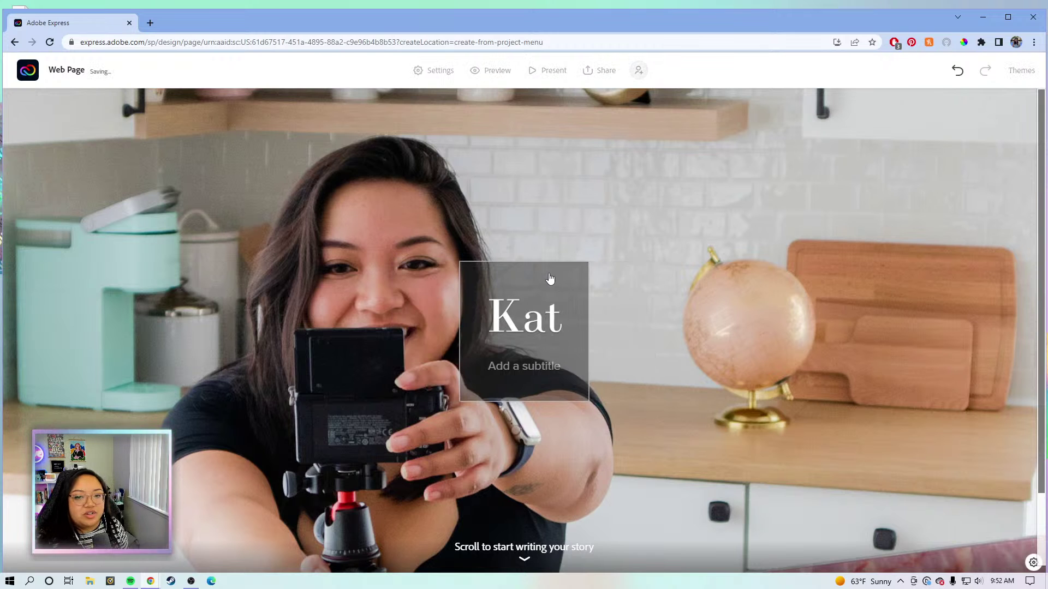
{"action": "type", "text": "rina T"}
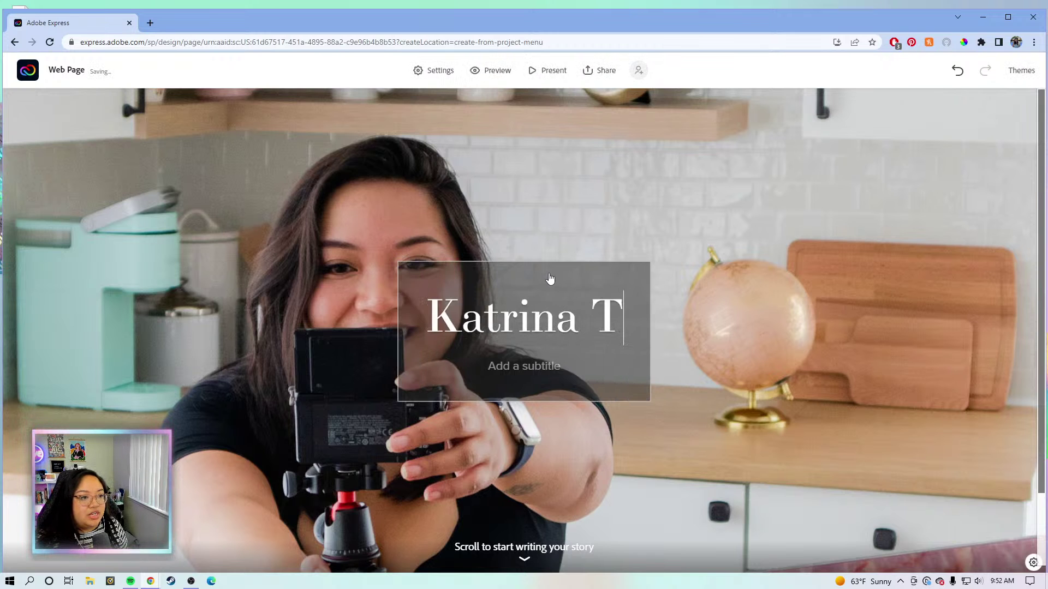
{"action": "type", "text": "orrijos"}
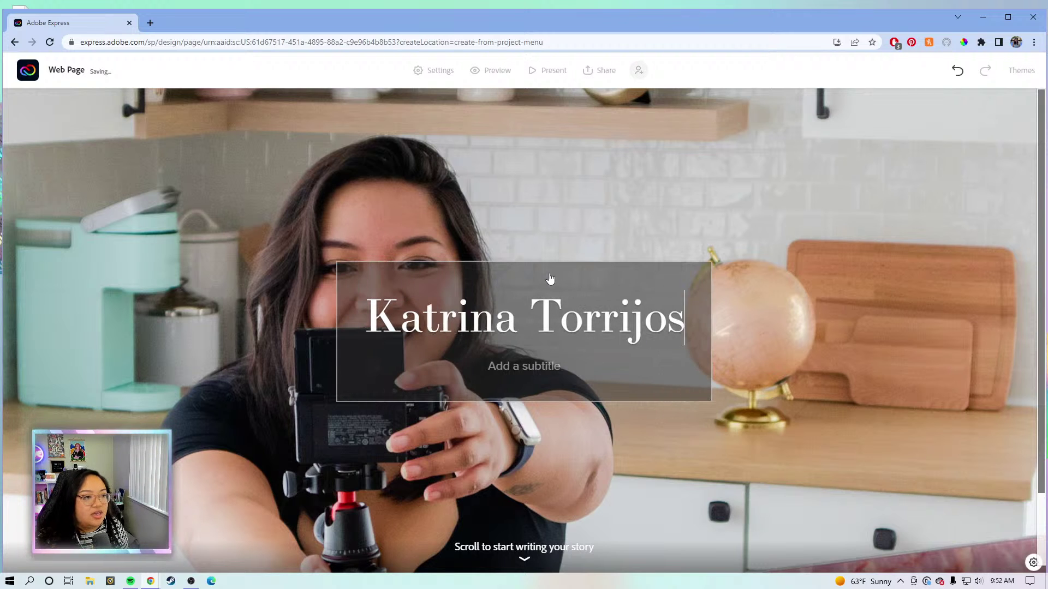
{"action": "left_click", "coordinate": [554, 372]}
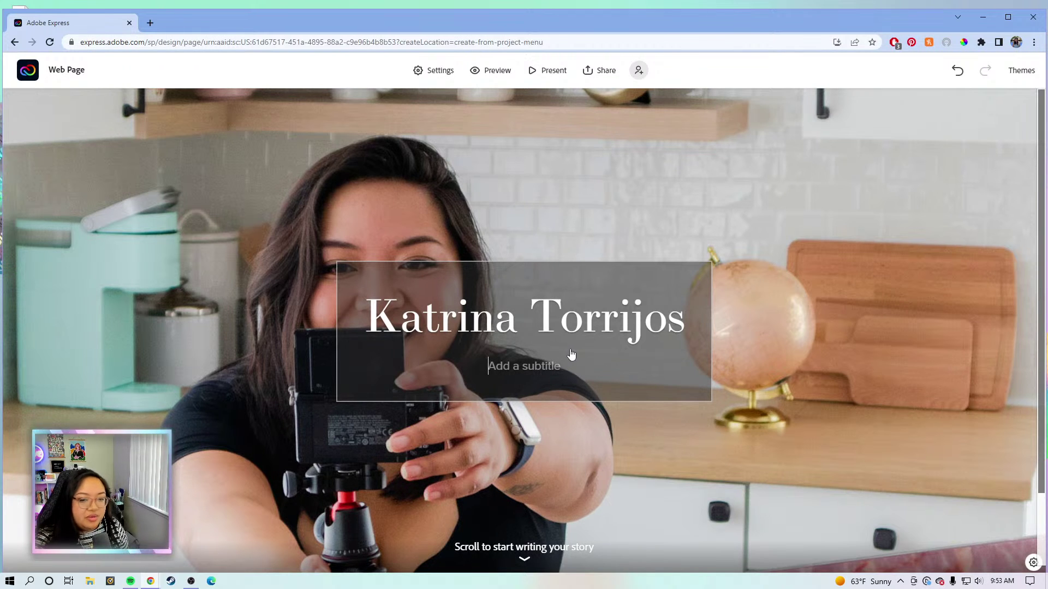
{"action": "type", "text": "C"}
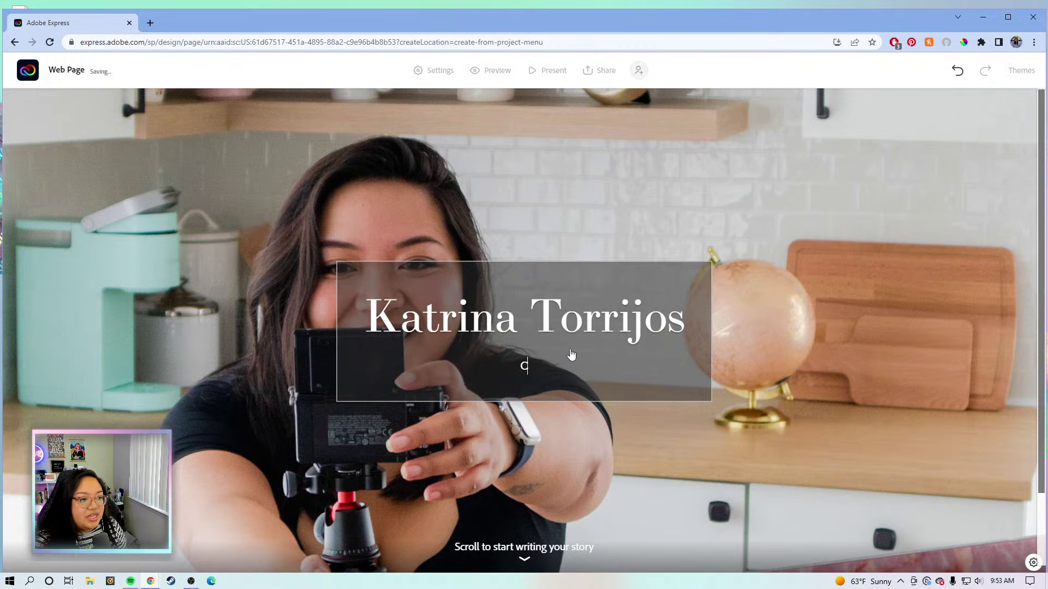
{"action": "type", "text": "ontent C"}
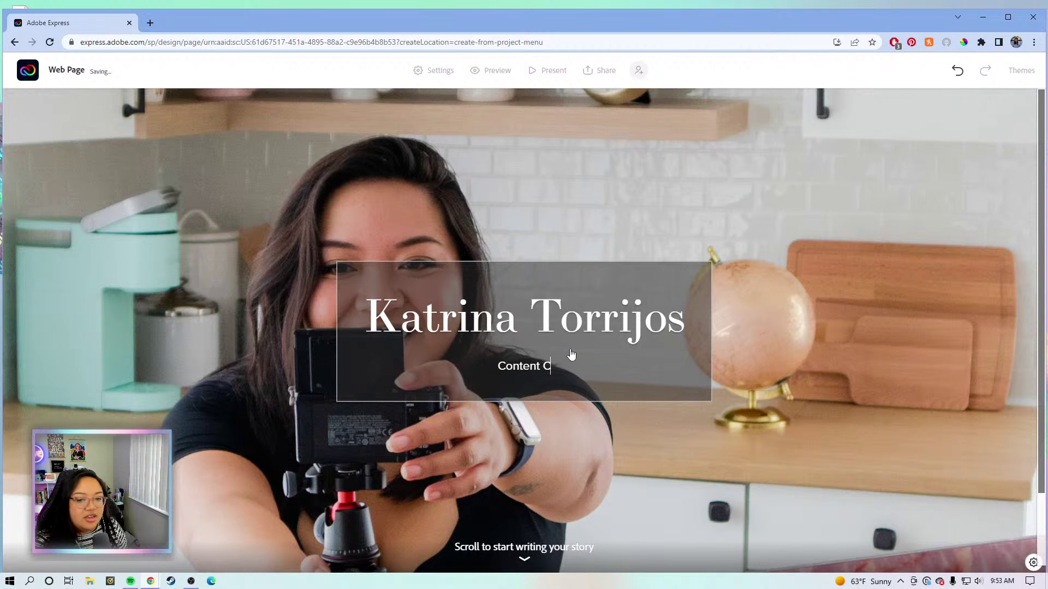
{"action": "type", "text": "reator an"}
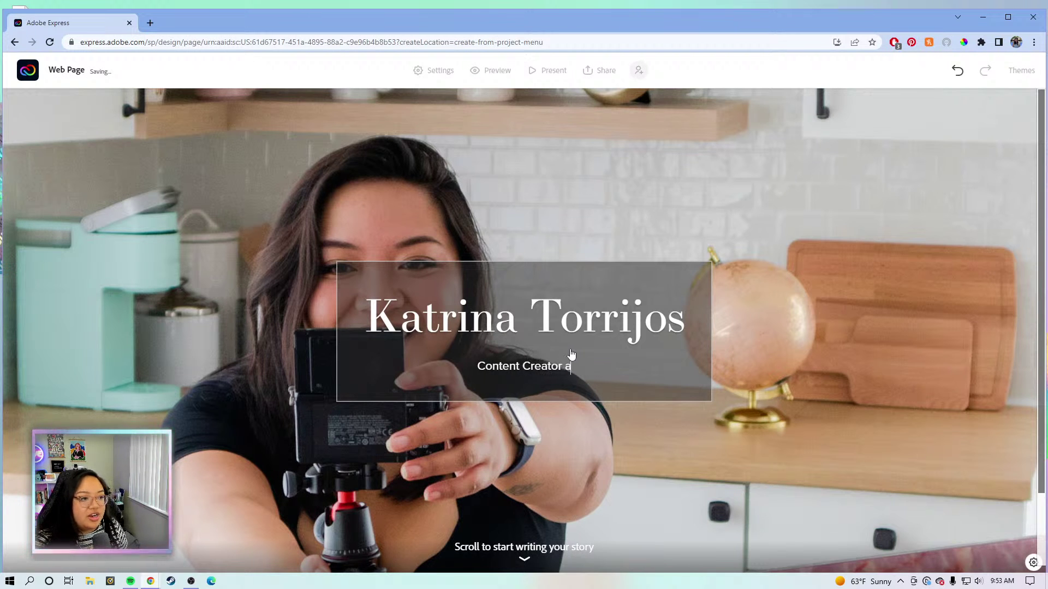
{"action": "key", "text": "BackSpace"}
{"action": "key", "text": "BackSpace"}
{"action": "type", "text": "and "}
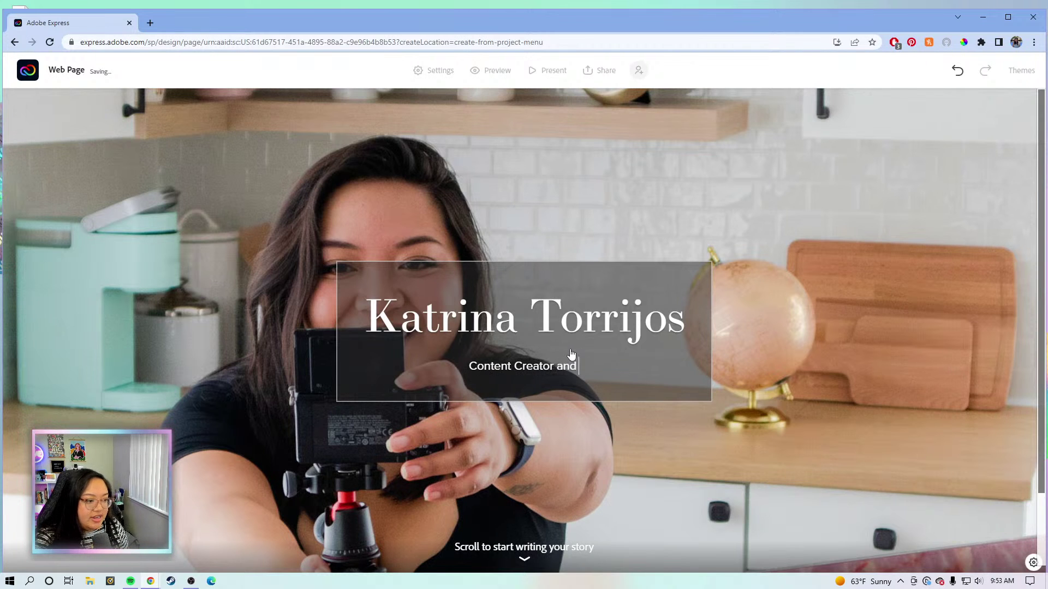
{"action": "type", "text": "Tec"}
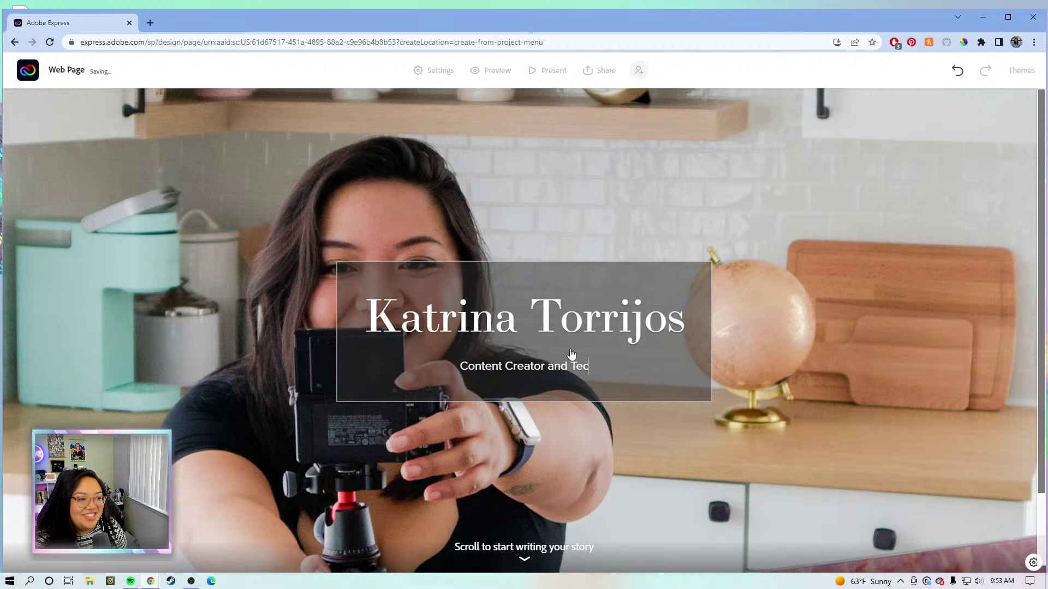
{"action": "type", "text": "h Evangel"}
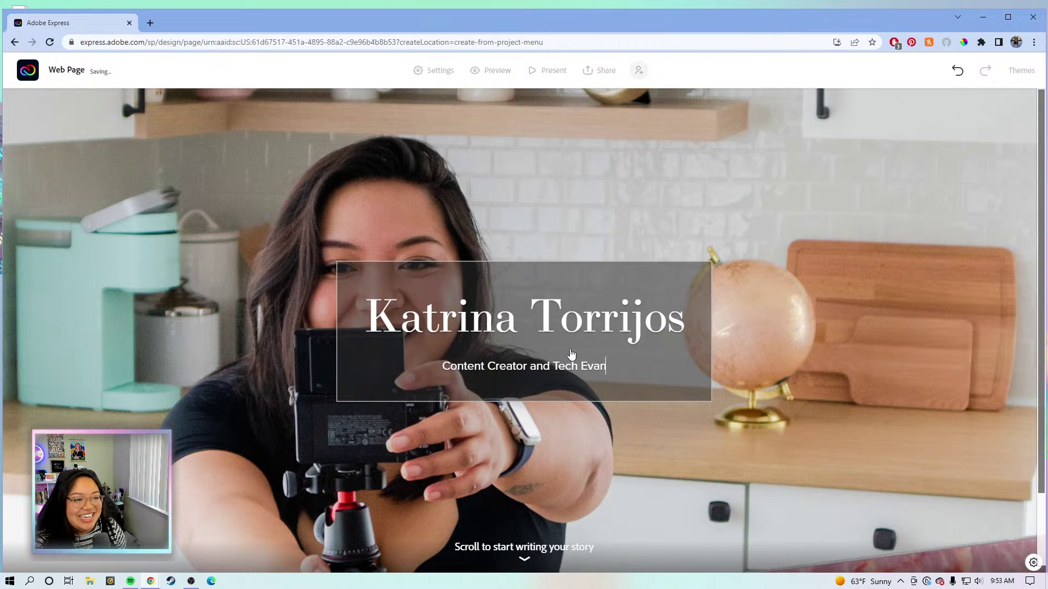
{"action": "key", "text": "BackSpace"}
{"action": "key", "text": "BackSpace"}
{"action": "key", "text": "BackSpace"}
{"action": "key", "text": "BackSpace"}
{"action": "key", "text": "BackSpace"}
{"action": "key", "text": "BackSpace"}
{"action": "key", "text": "BackSpace"}
{"action": "key", "text": "BackSpace"}
{"action": "key", "text": "BackSpace"}
{"action": "key", "text": "BackSpace"}
{"action": "key", "text": "BackSpace"}
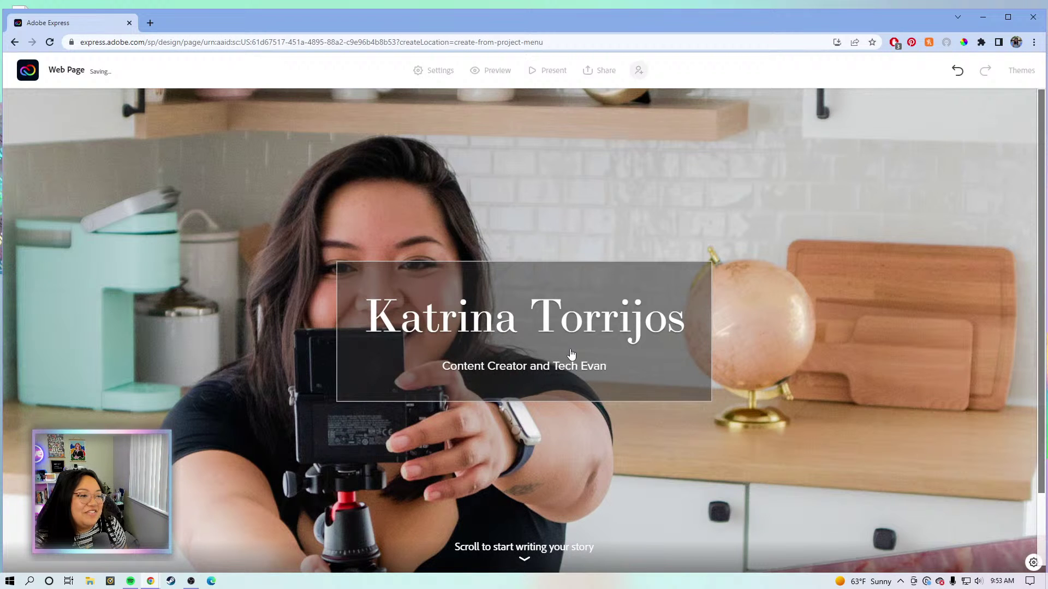
{"action": "key", "text": "BackSpace"}
{"action": "type", "text": "A"}
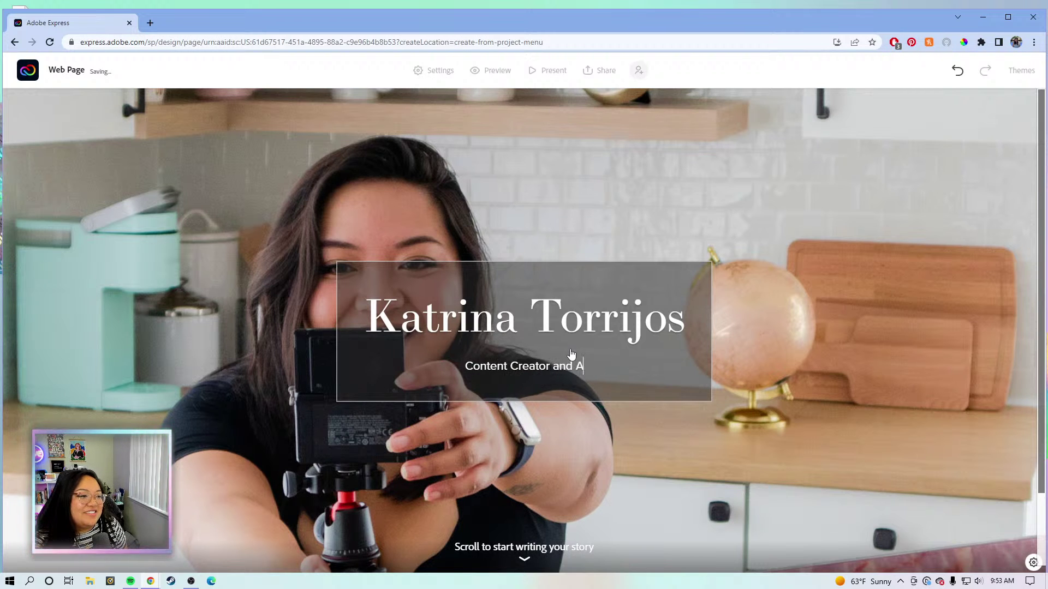
{"action": "type", "text": "dobe Eva"}
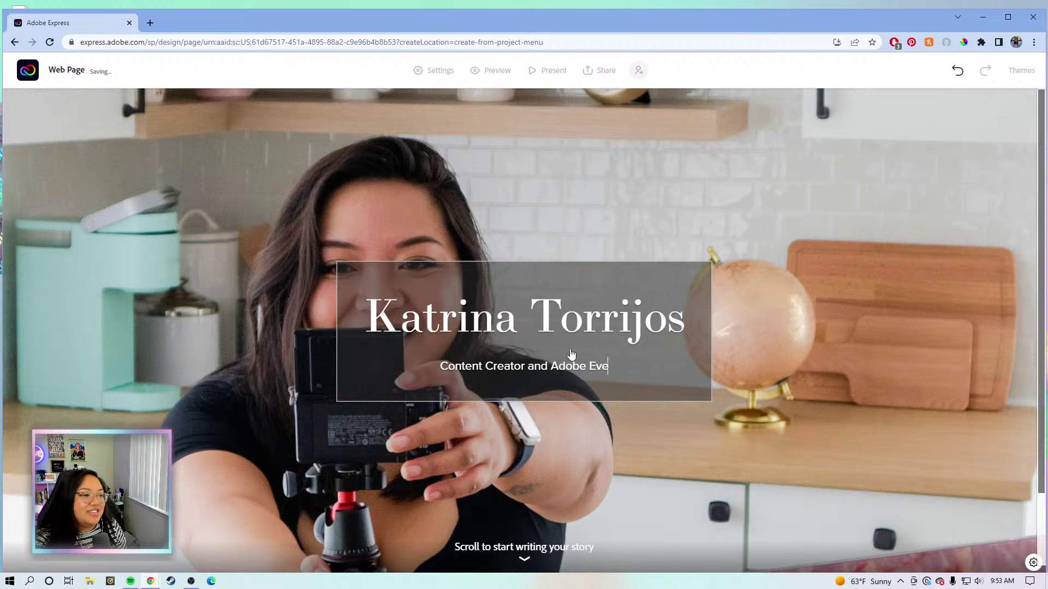
{"action": "type", "text": "ngelist"}
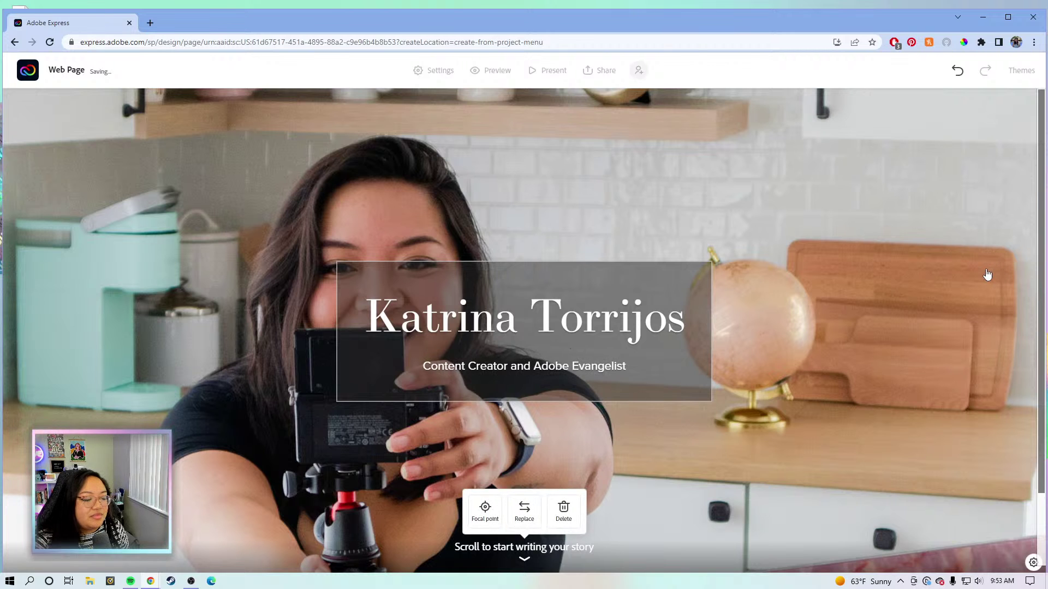
{"action": "scroll", "coordinate": [796, 420], "scroll_direction": "down", "scroll_amount": 2}
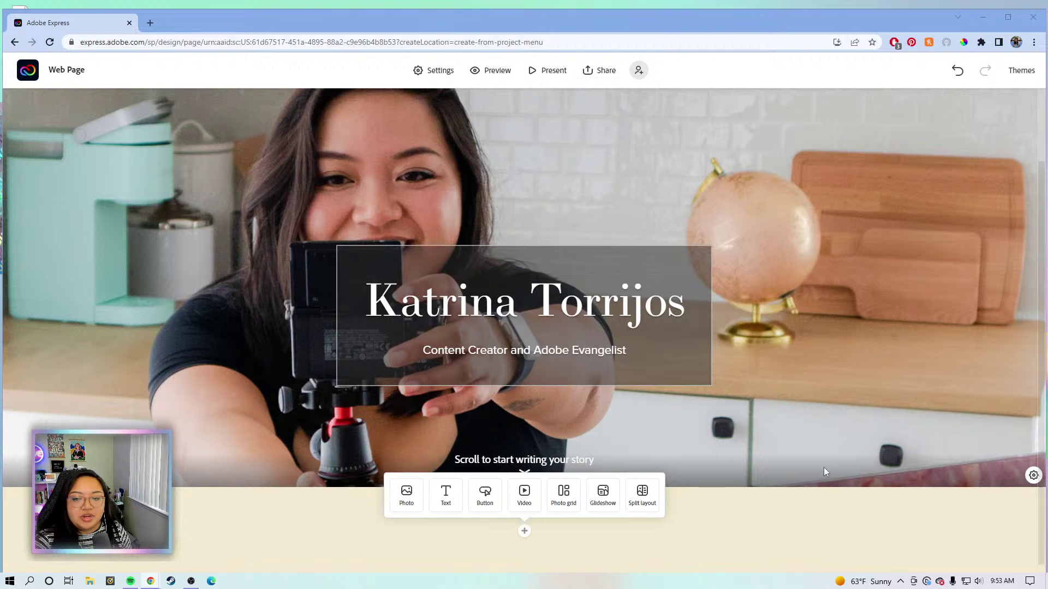
Insert a split layout below the cover and start adding an image to its left half.
{"action": "left_click", "coordinate": [643, 498]}
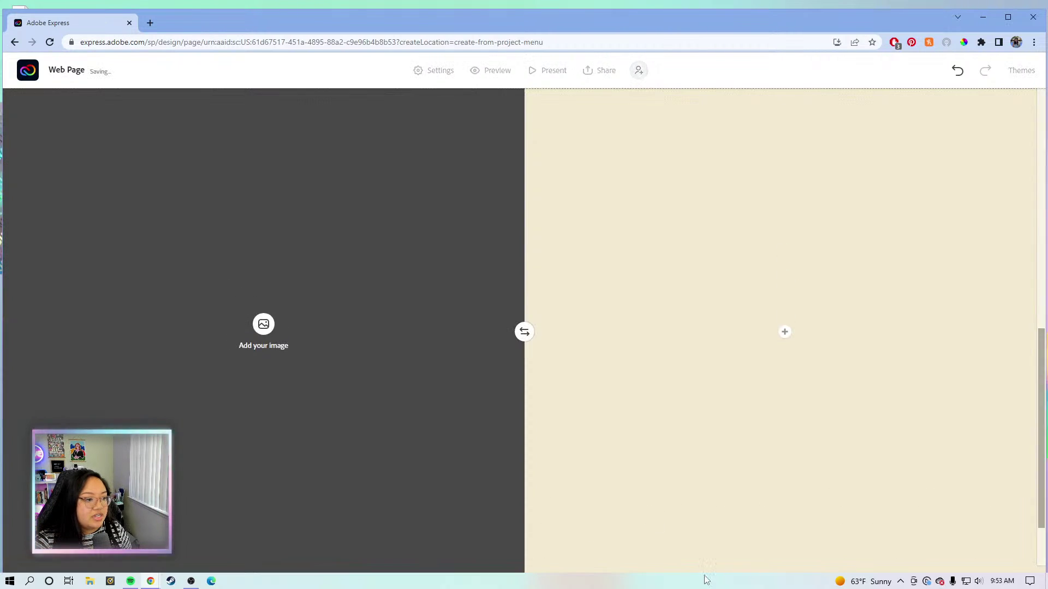
{"action": "scroll", "coordinate": [712, 381], "scroll_direction": "down", "scroll_amount": 2}
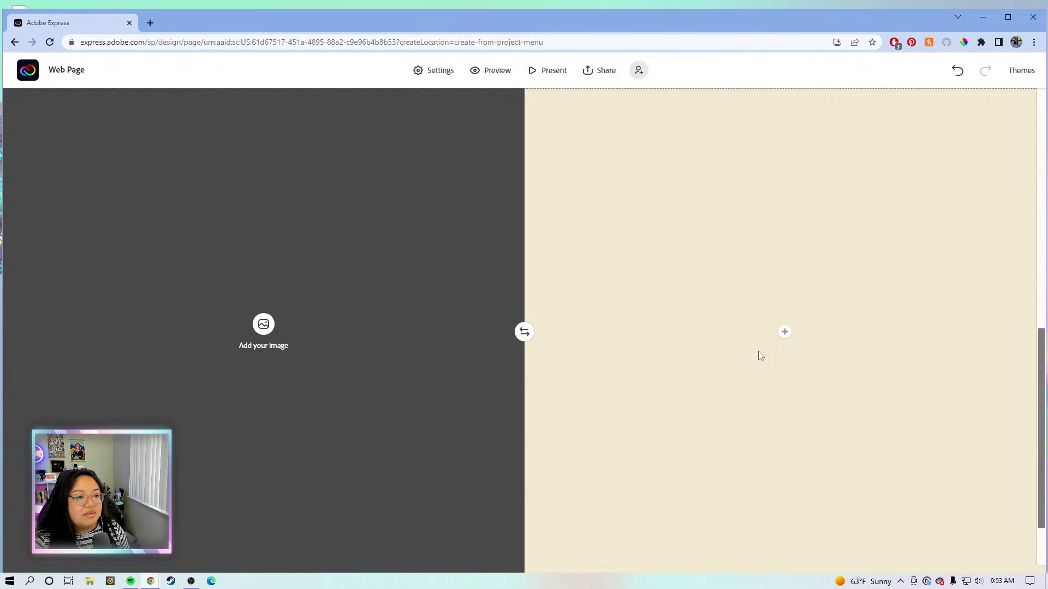
{"action": "scroll", "coordinate": [756, 335], "scroll_direction": "up", "scroll_amount": 5}
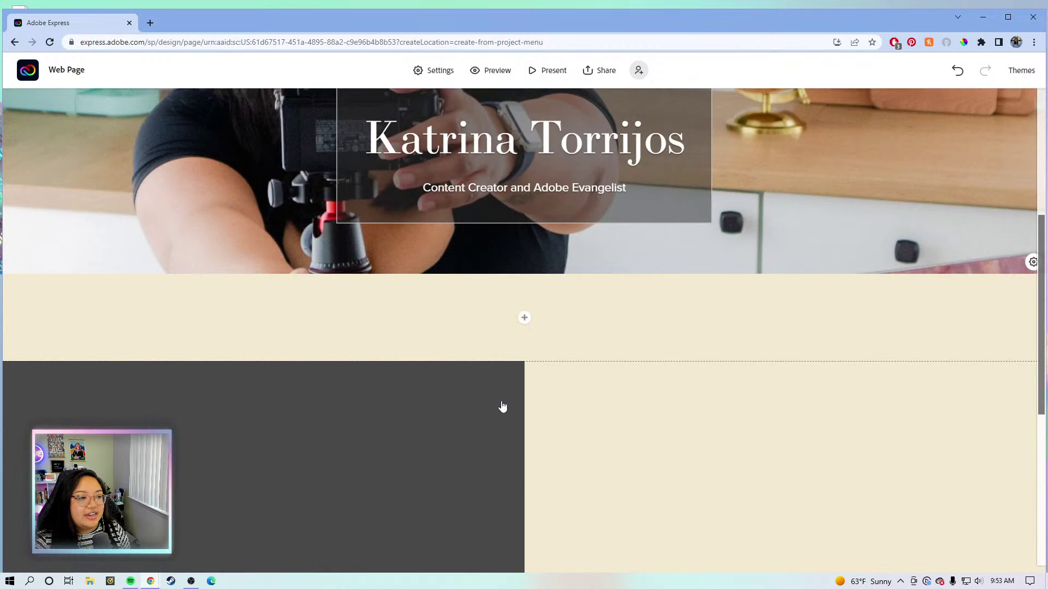
{"action": "scroll", "coordinate": [507, 407], "scroll_direction": "down", "scroll_amount": 5}
{"action": "scroll", "coordinate": [612, 387], "scroll_direction": "up", "scroll_amount": 7}
{"action": "scroll", "coordinate": [634, 375], "scroll_direction": "down", "scroll_amount": 8}
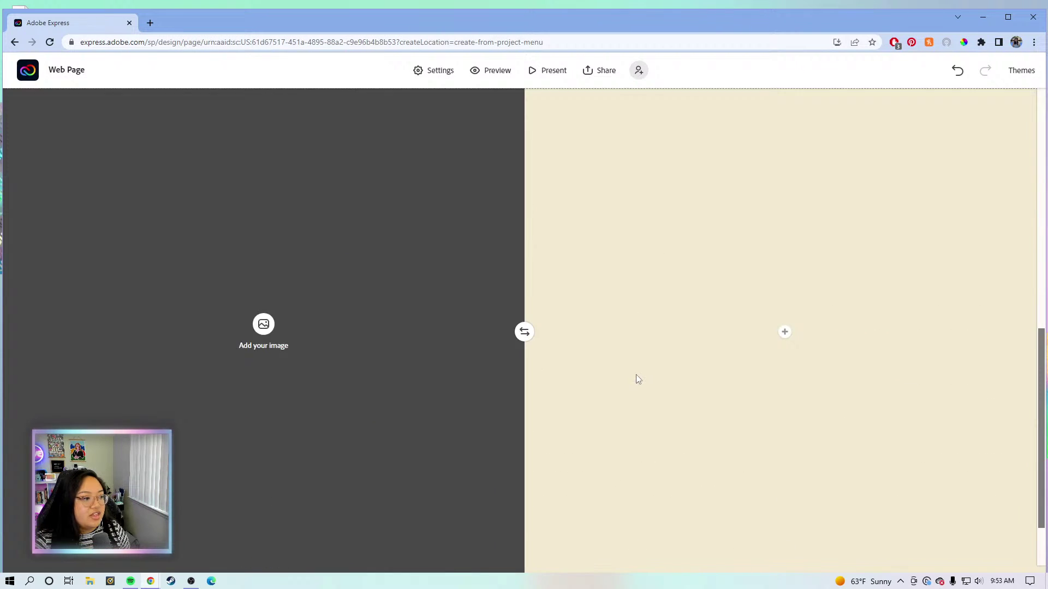
{"action": "left_click", "coordinate": [264, 240]}
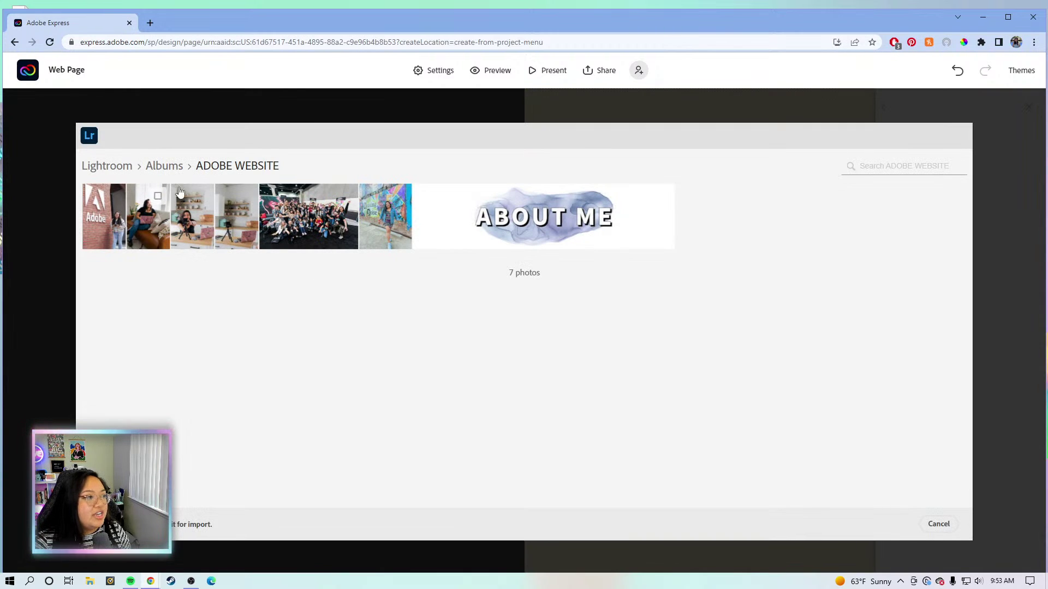
Place the 'Breaking Boise' mural photo in the split section's left half.
{"action": "left_click", "coordinate": [394, 198]}
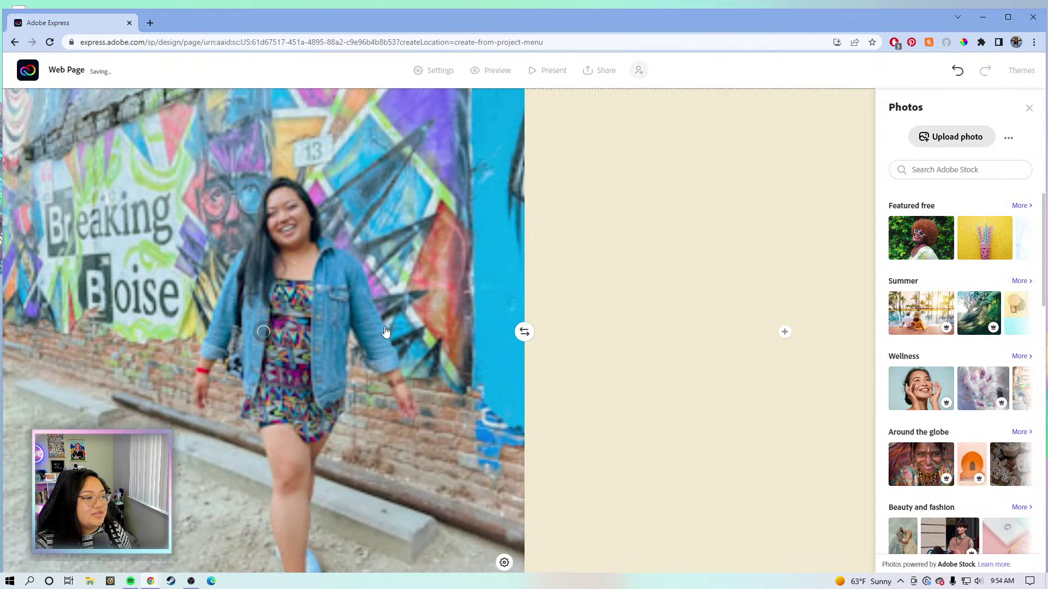
{"action": "scroll", "coordinate": [385, 336], "scroll_direction": "up", "scroll_amount": 2}
{"action": "scroll", "coordinate": [322, 221], "scroll_direction": "up", "scroll_amount": 2}
{"action": "scroll", "coordinate": [332, 224], "scroll_direction": "down", "scroll_amount": 5}
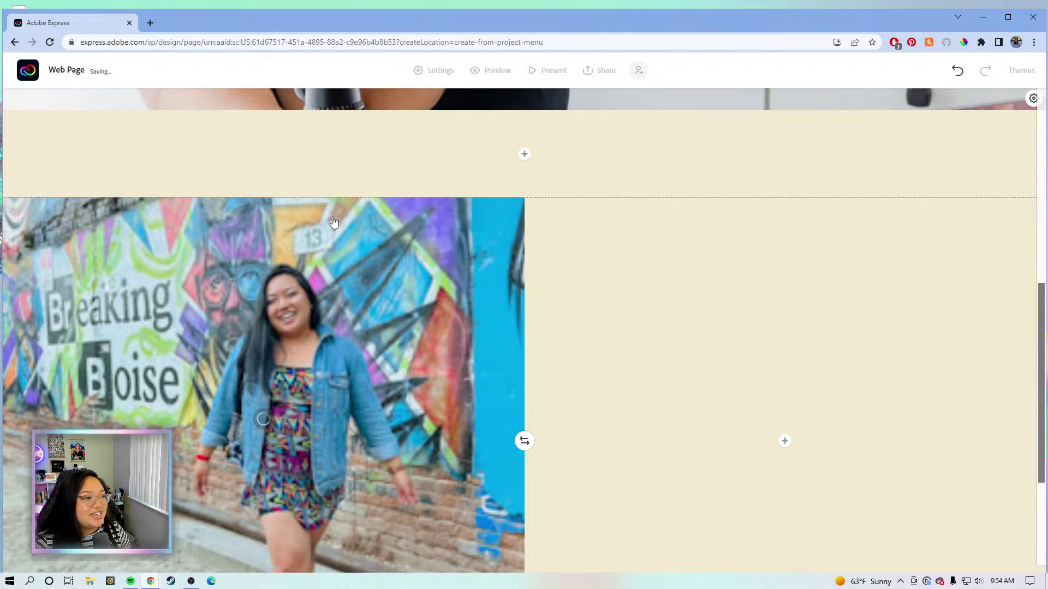
{"action": "scroll", "coordinate": [351, 235], "scroll_direction": "up", "scroll_amount": 1}
{"action": "scroll", "coordinate": [356, 236], "scroll_direction": "down", "scroll_amount": 1}
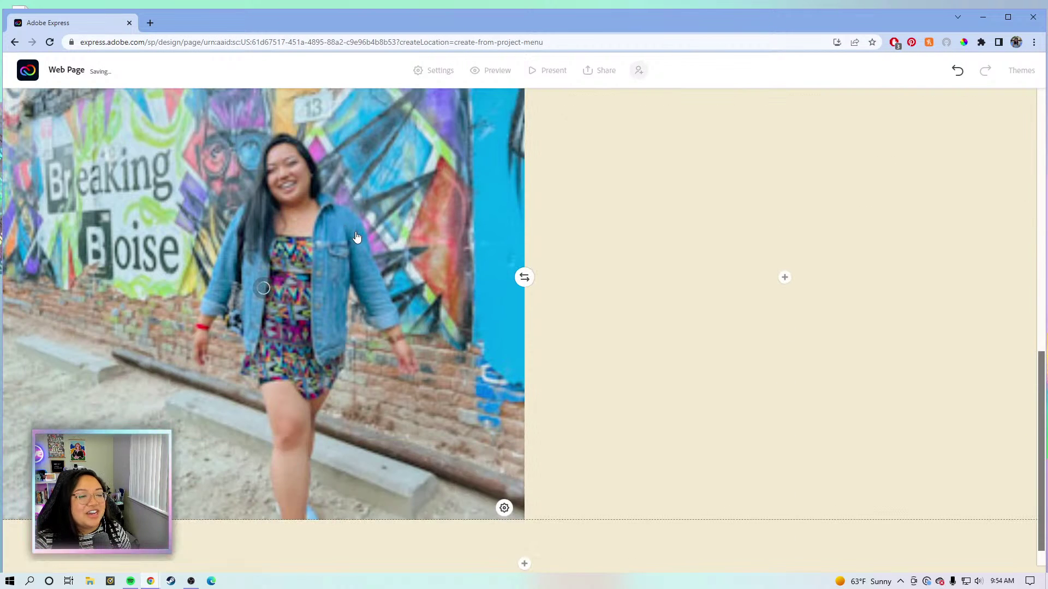
{"action": "scroll", "coordinate": [385, 325], "scroll_direction": "up", "scroll_amount": 2}
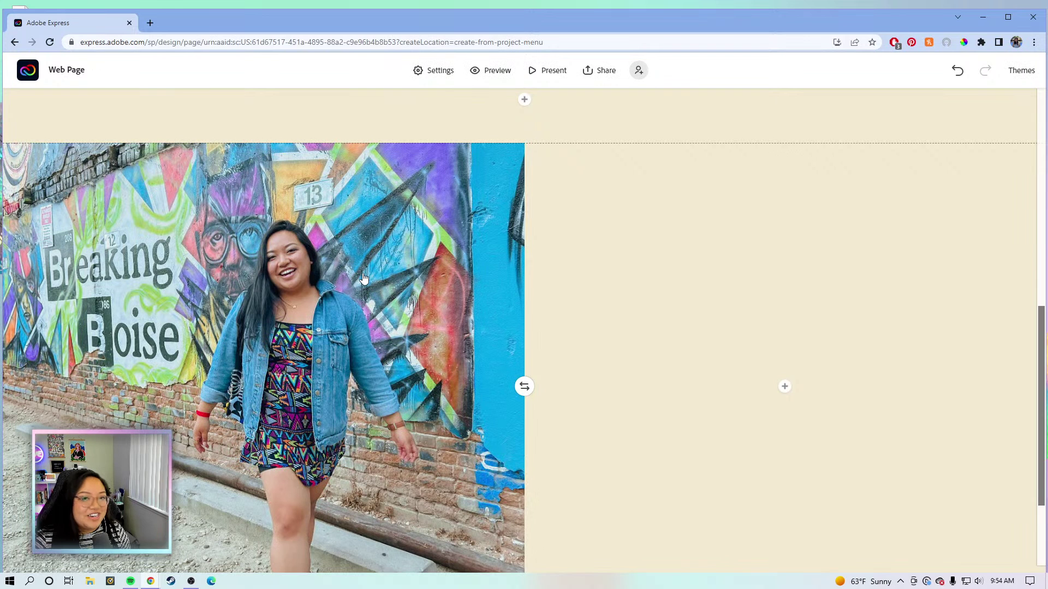
Bring up the add-content choices for the empty beige right half.
{"action": "scroll", "coordinate": [444, 287], "scroll_direction": "down", "scroll_amount": 1}
{"action": "scroll", "coordinate": [451, 289], "scroll_direction": "up", "scroll_amount": 1}
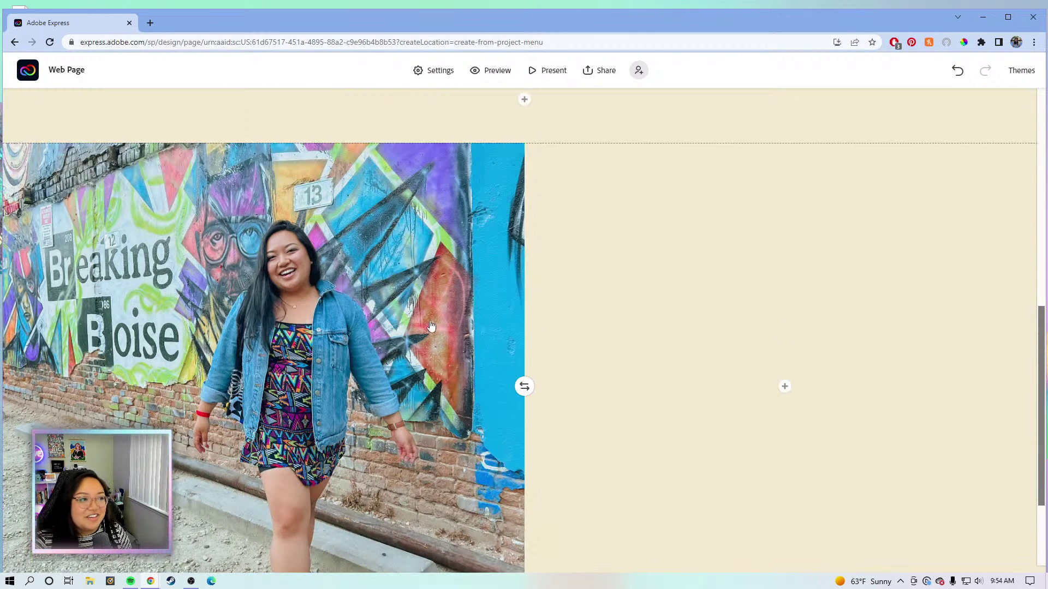
{"action": "scroll", "coordinate": [338, 262], "scroll_direction": "down", "scroll_amount": 2}
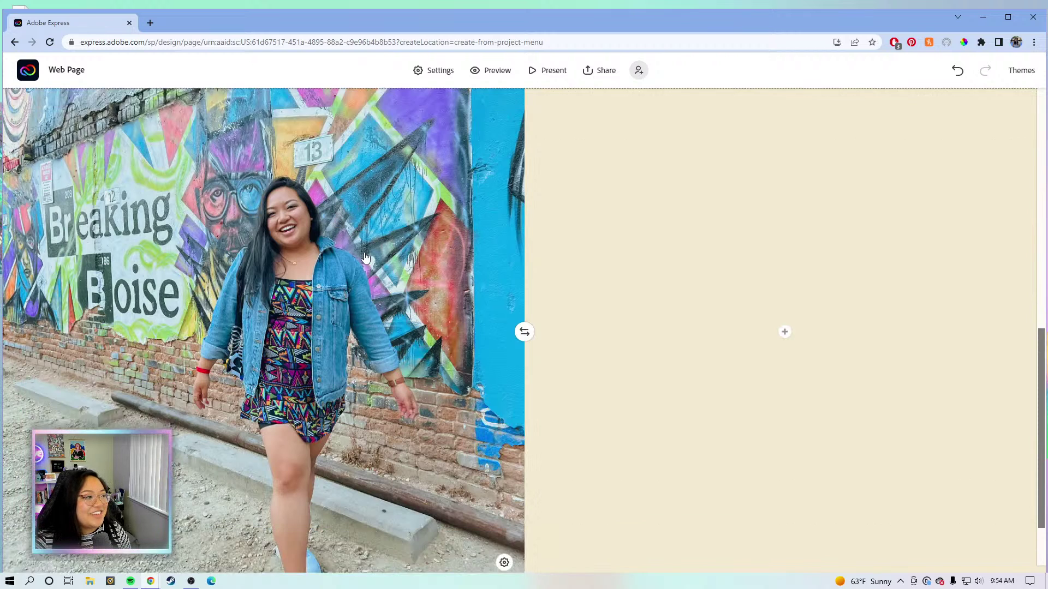
{"action": "scroll", "coordinate": [371, 284], "scroll_direction": "up", "scroll_amount": 3}
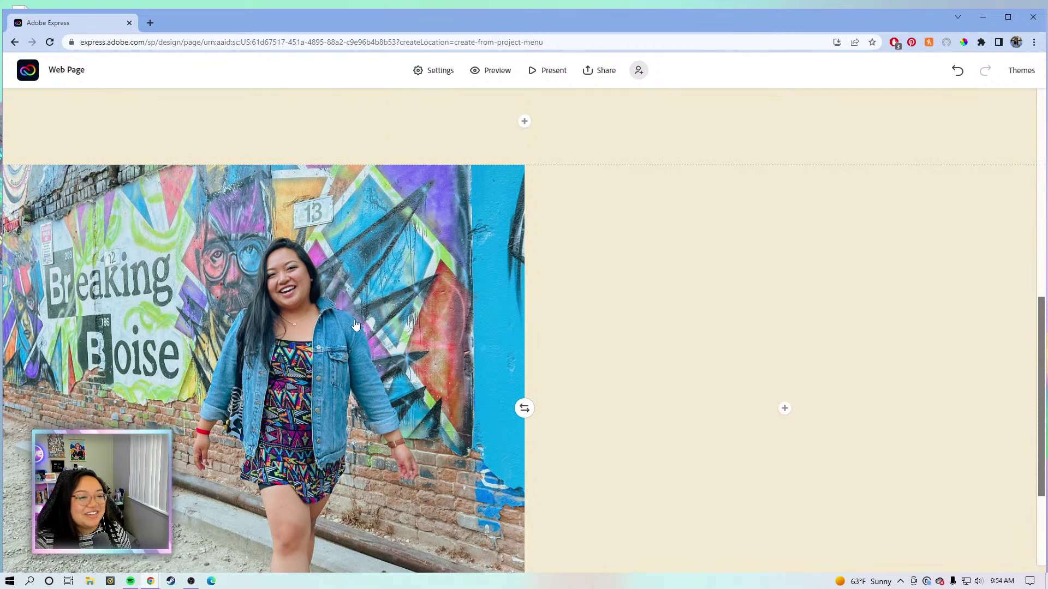
{"action": "scroll", "coordinate": [750, 442], "scroll_direction": "down", "scroll_amount": 1}
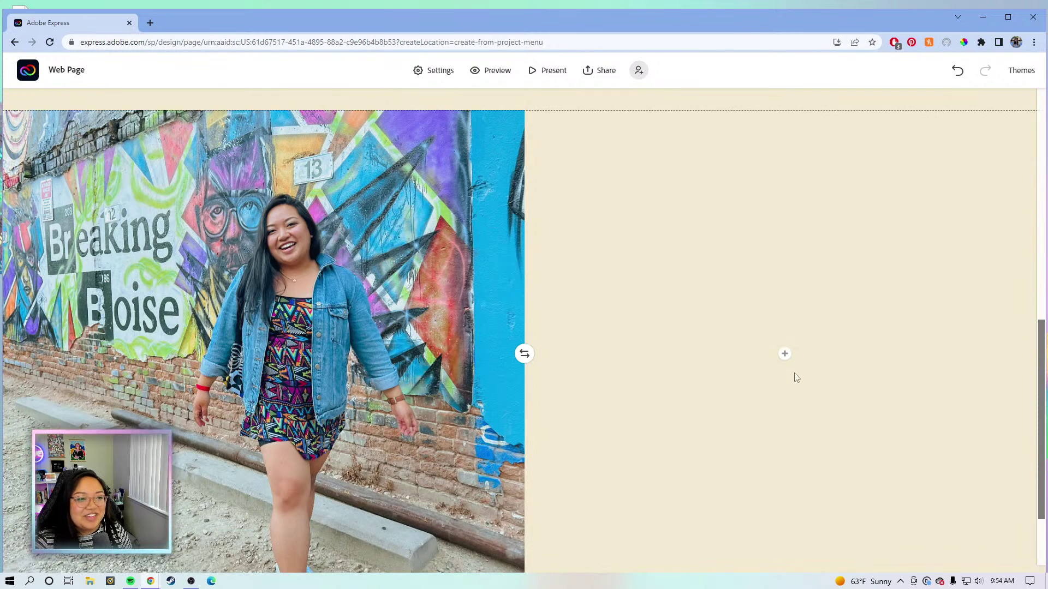
{"action": "scroll", "coordinate": [784, 349], "scroll_direction": "down", "scroll_amount": 2}
{"action": "scroll", "coordinate": [797, 375], "scroll_direction": "up", "scroll_amount": 3}
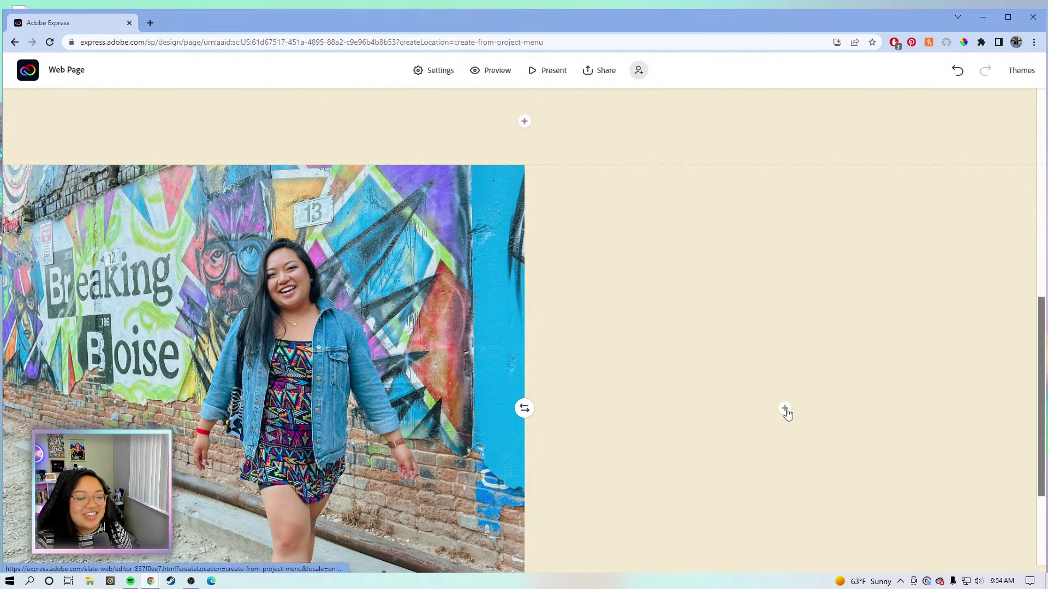
{"action": "left_click", "coordinate": [785, 410]}
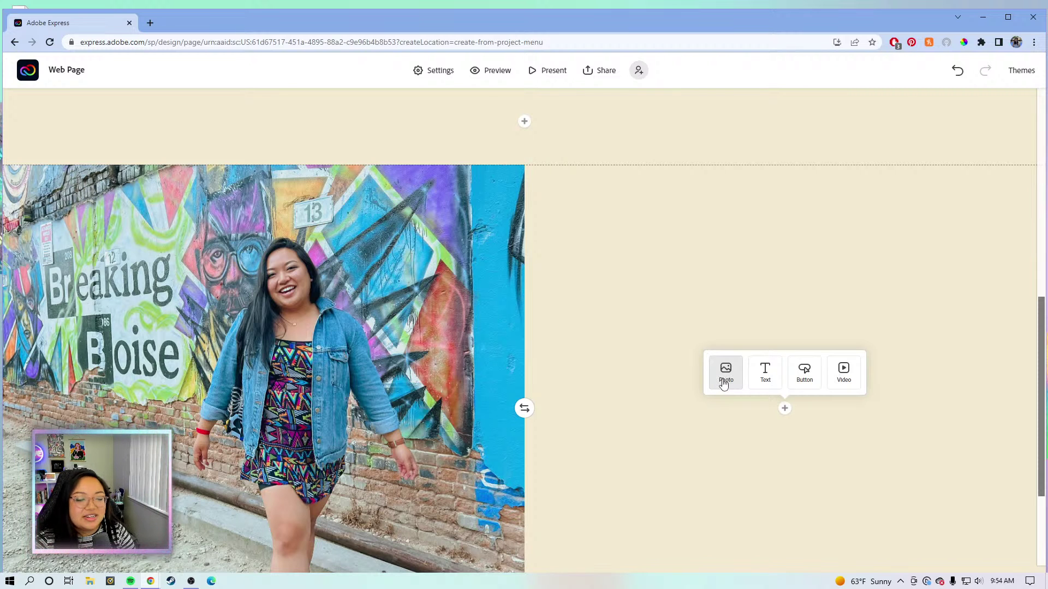
Upload the About me image from the HEADINGS folder into the right half.
{"action": "left_click", "coordinate": [723, 383]}
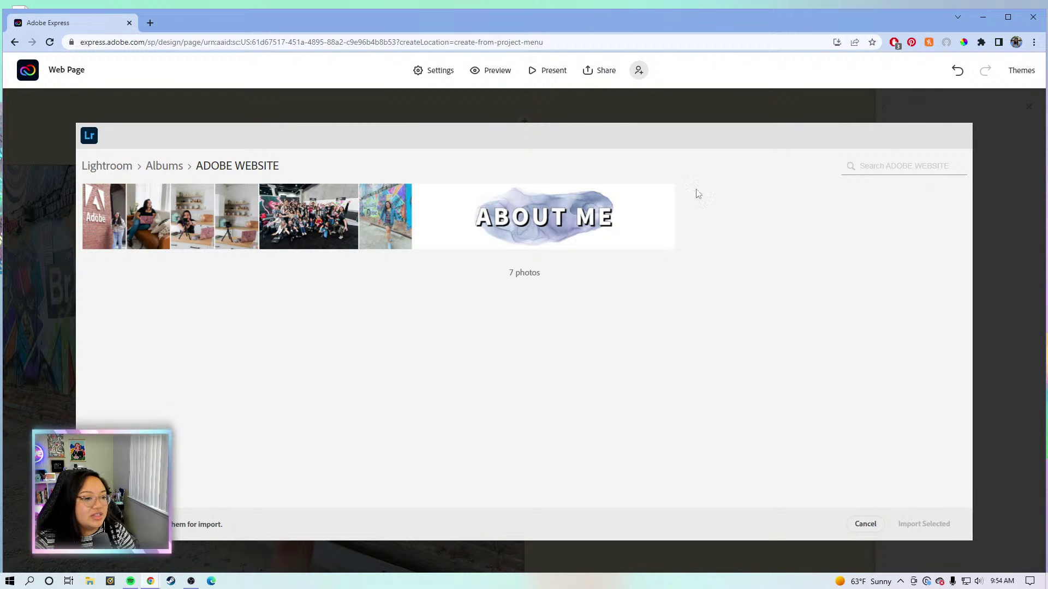
{"action": "left_click", "coordinate": [865, 524]}
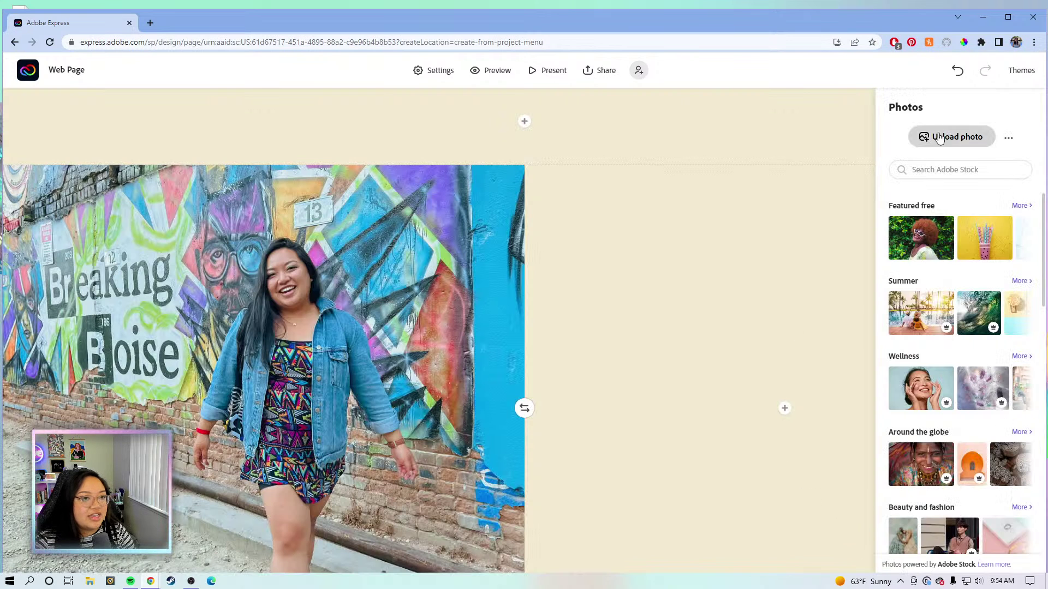
{"action": "left_click", "coordinate": [965, 138]}
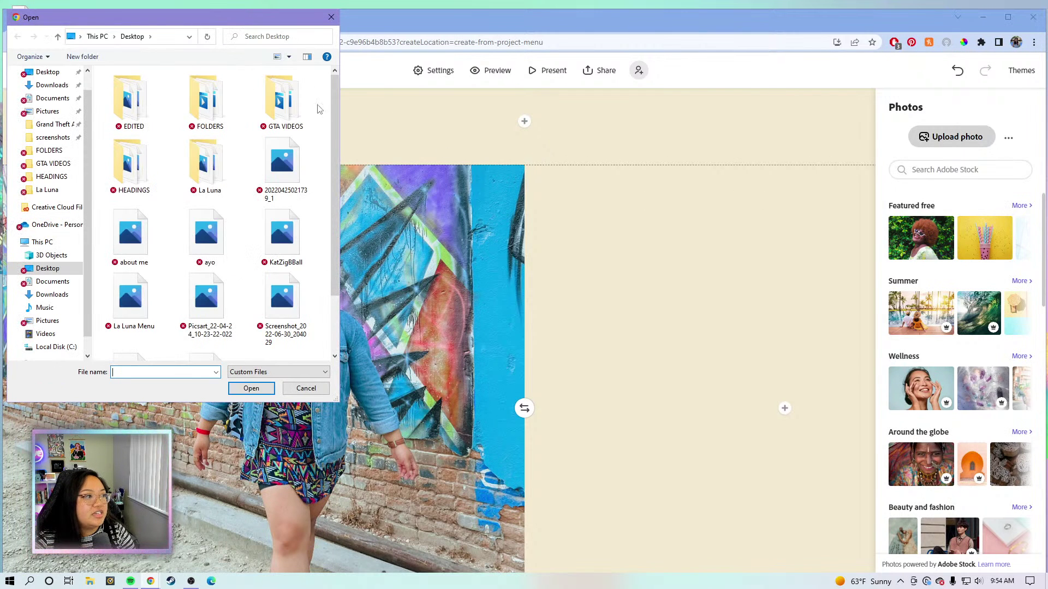
{"action": "double_click", "coordinate": [135, 166]}
{"action": "double_click", "coordinate": [141, 109]}
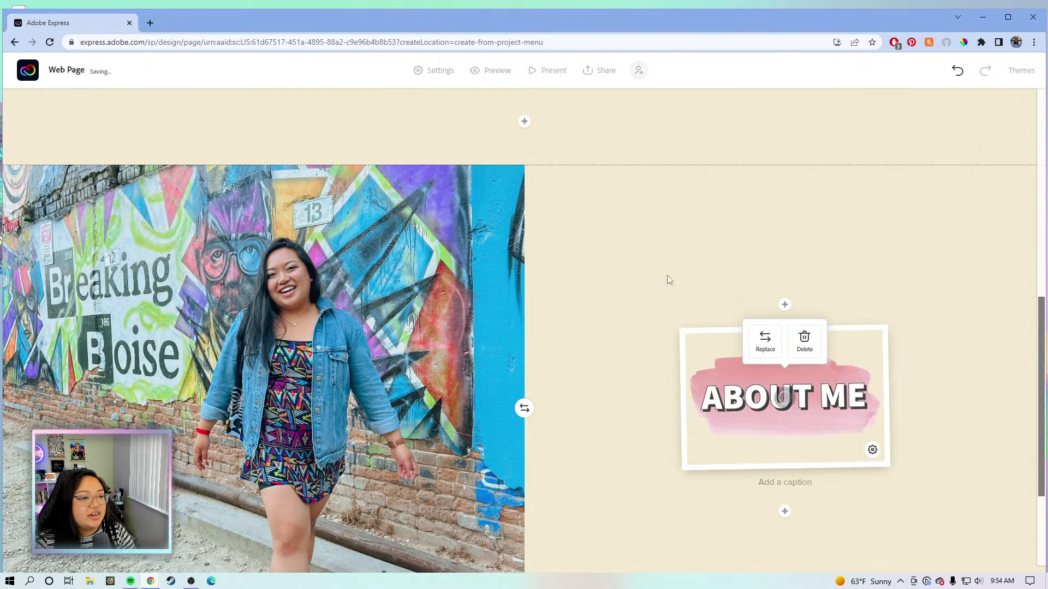
{"action": "left_click", "coordinate": [873, 449]}
{"action": "left_click", "coordinate": [883, 469]}
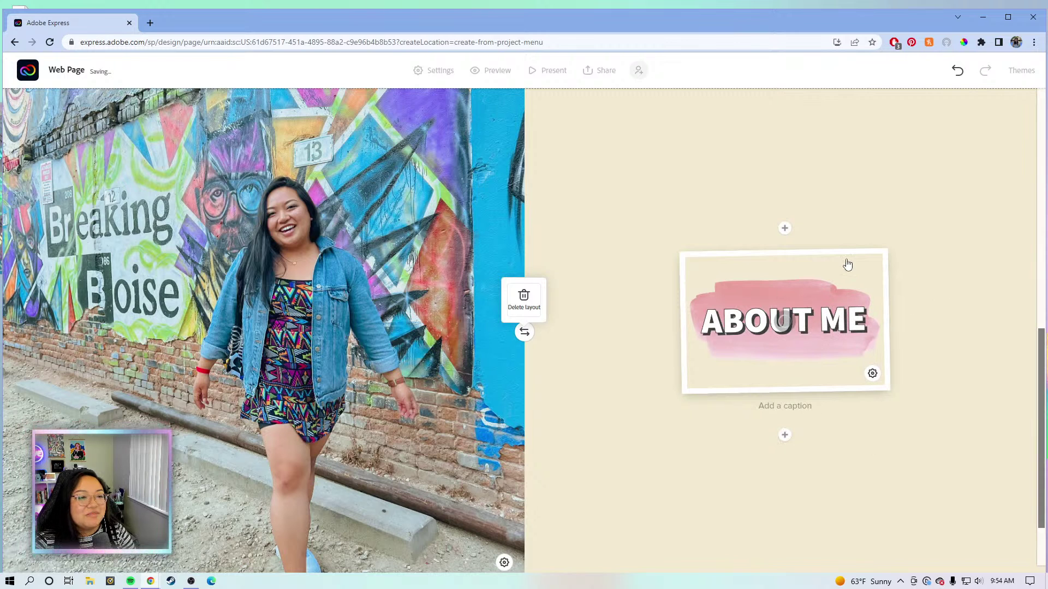
Leave the editor for the Adobe Express home page and open the Brands list.
{"action": "scroll", "coordinate": [796, 314], "scroll_direction": "up", "scroll_amount": 2}
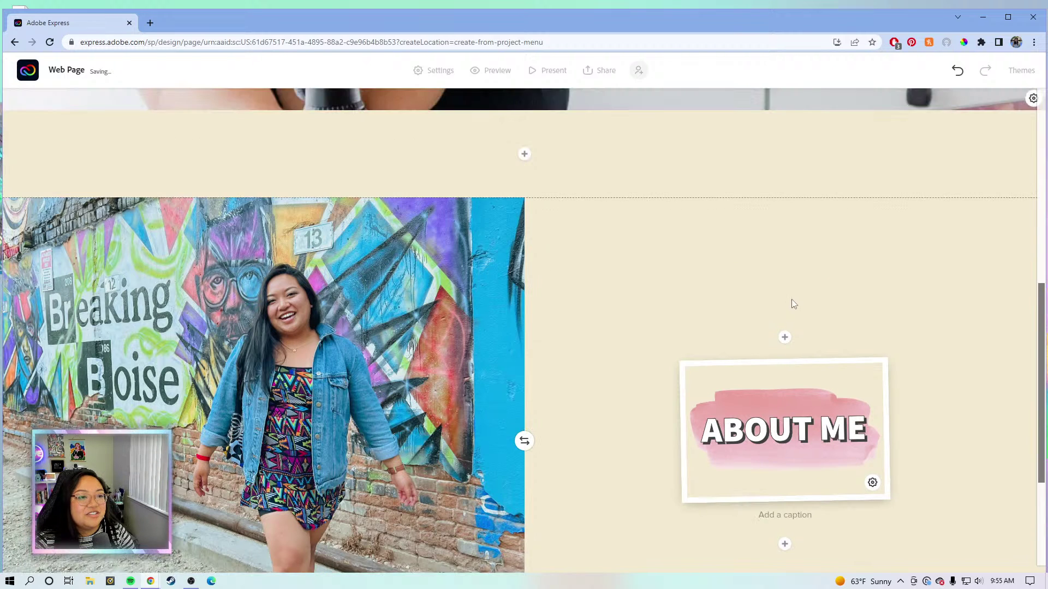
{"action": "scroll", "coordinate": [794, 303], "scroll_direction": "down", "scroll_amount": 3}
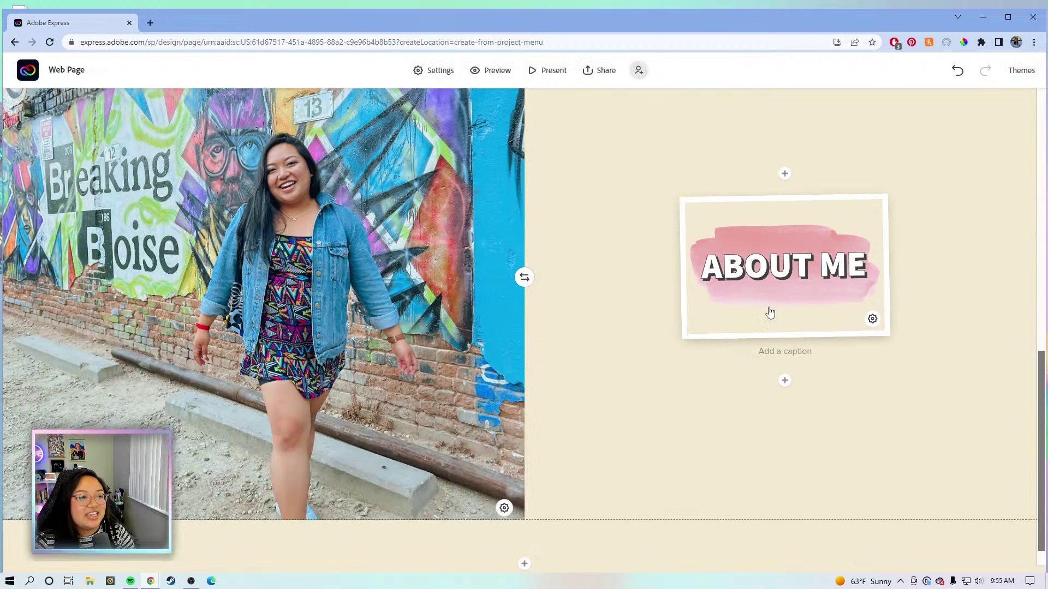
{"action": "scroll", "coordinate": [855, 216], "scroll_direction": "up", "scroll_amount": 2}
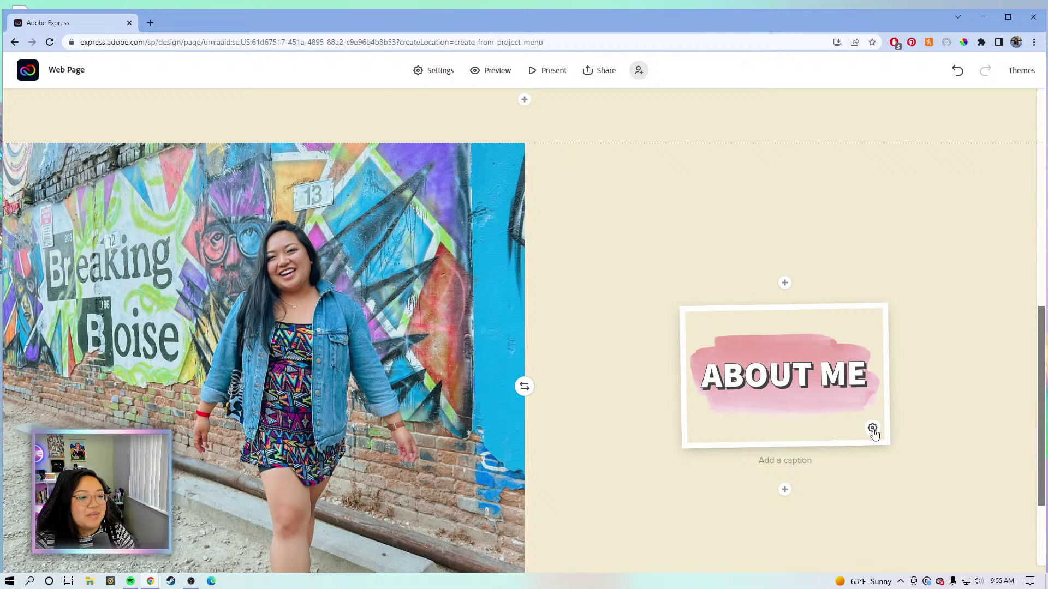
{"action": "scroll", "coordinate": [908, 243], "scroll_direction": "down", "scroll_amount": 1}
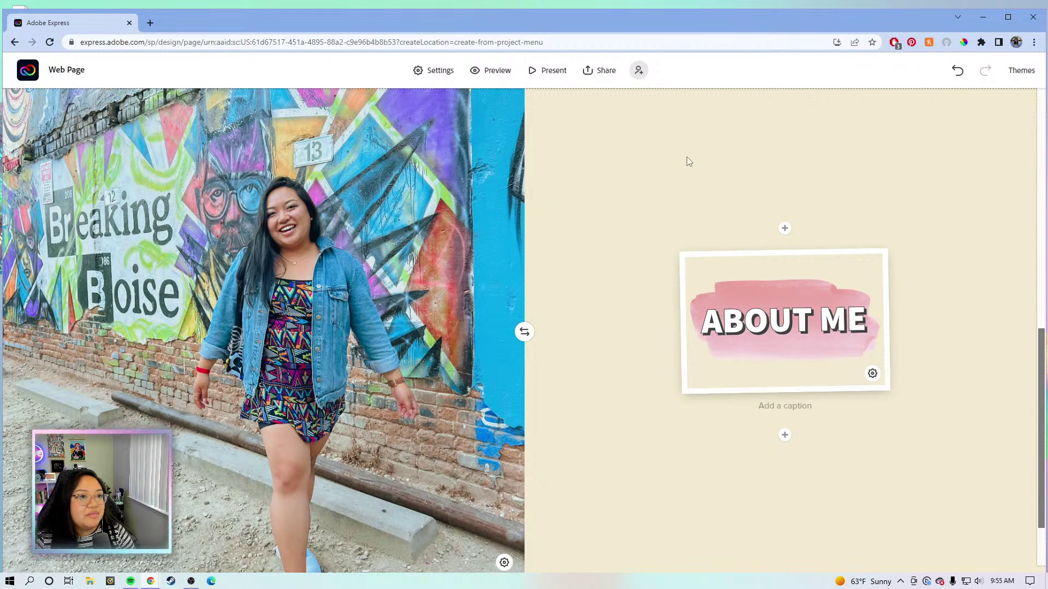
{"action": "left_click", "coordinate": [24, 74]}
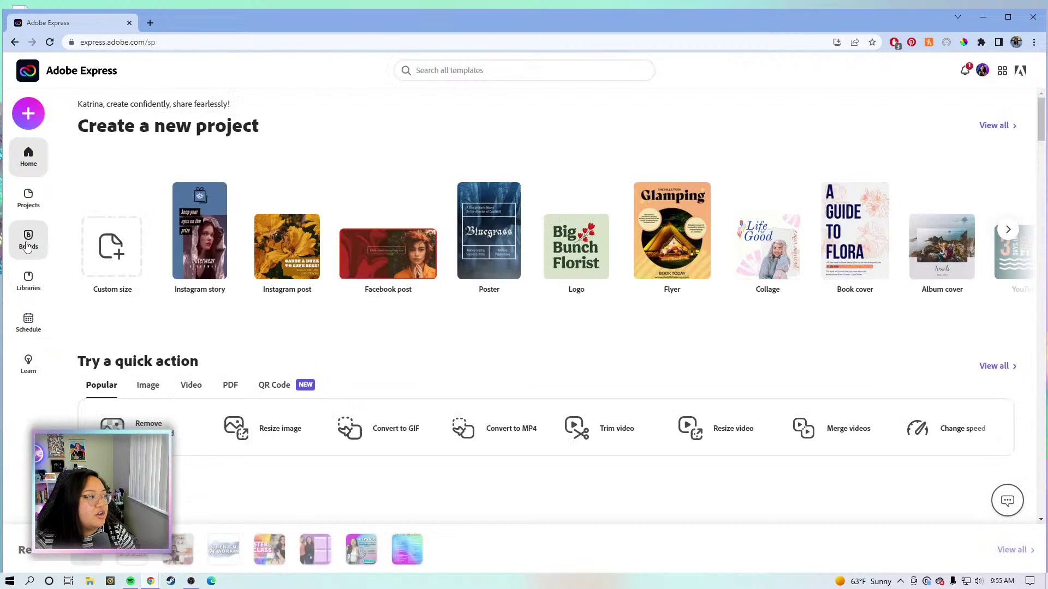
{"action": "left_click", "coordinate": [28, 246]}
In KT BRAND 2022 2, set the Medium theme's inline photo to the first, unframed style.
{"action": "left_click", "coordinate": [298, 210]}
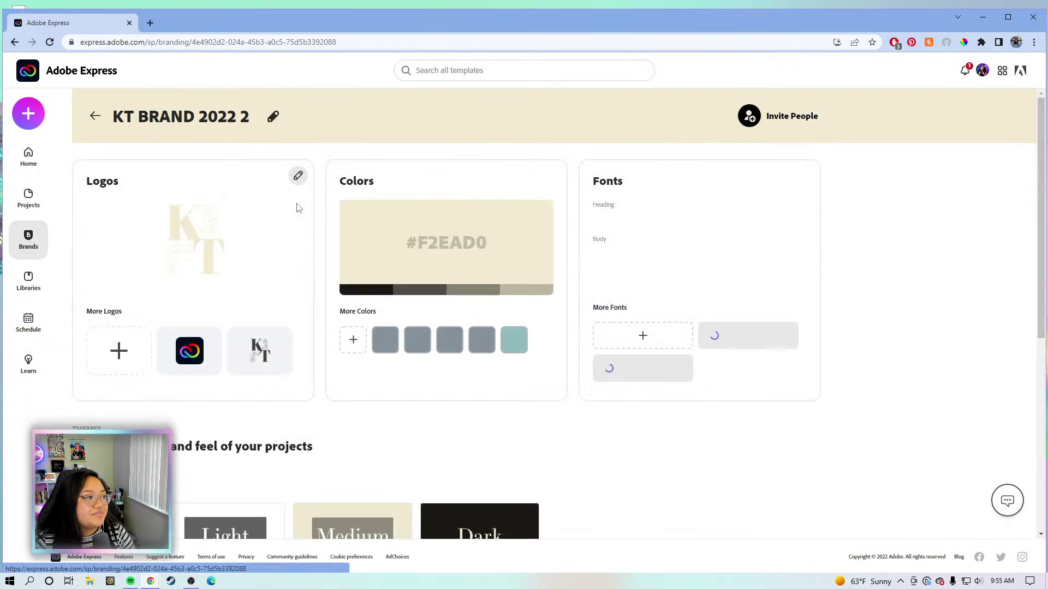
{"action": "scroll", "coordinate": [330, 262], "scroll_direction": "down", "scroll_amount": 5}
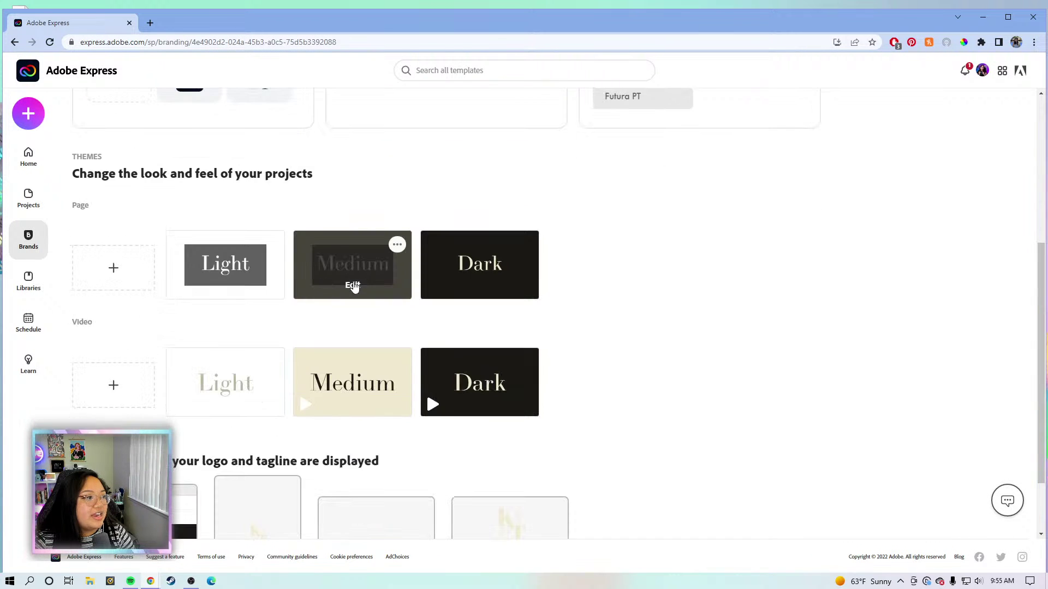
{"action": "left_click", "coordinate": [354, 284]}
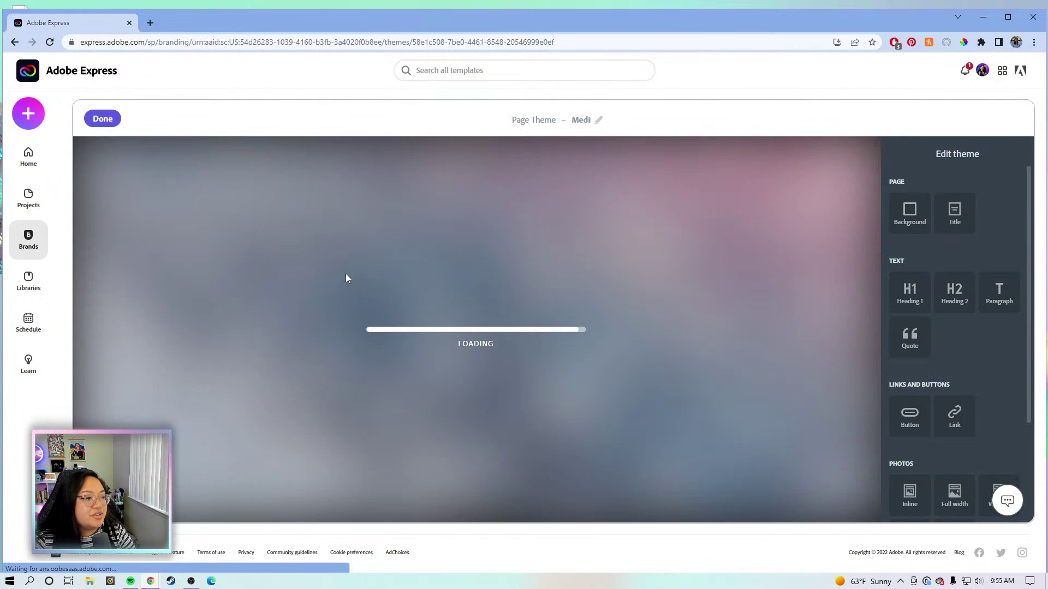
{"action": "scroll", "coordinate": [933, 273], "scroll_direction": "down", "scroll_amount": 3}
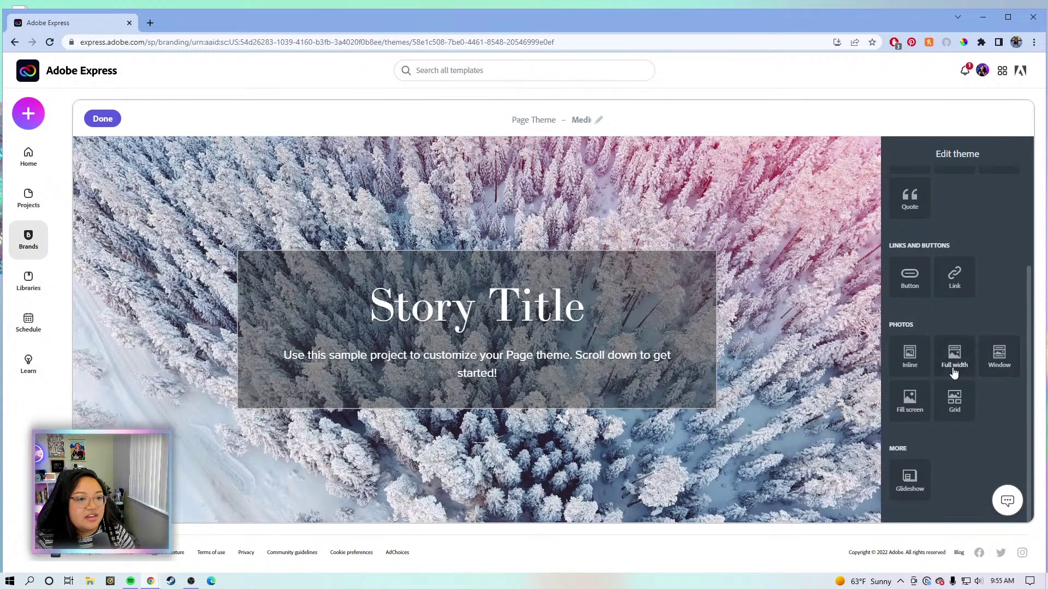
{"action": "left_click", "coordinate": [915, 365]}
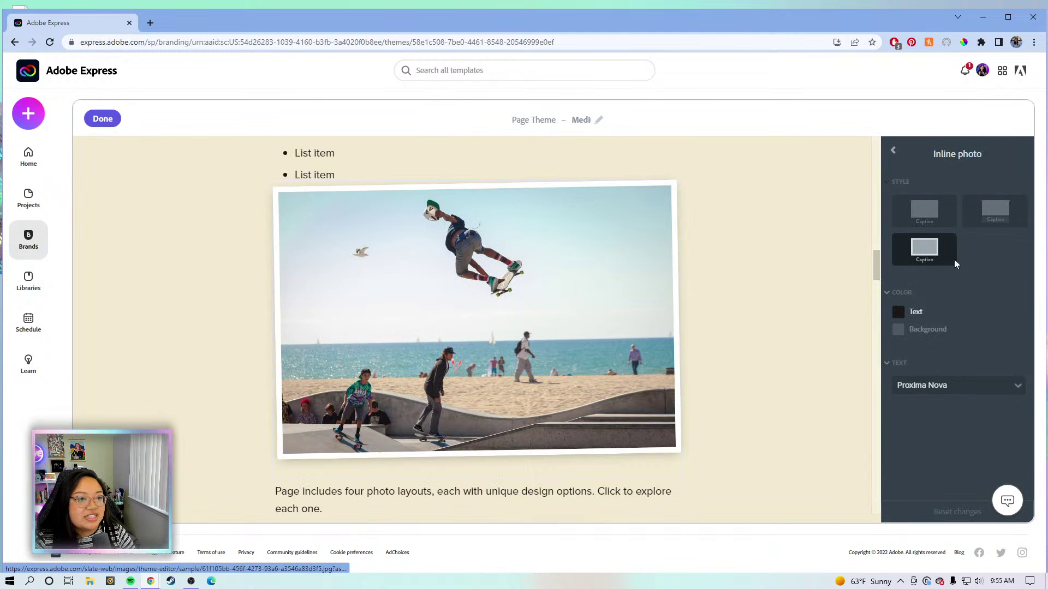
{"action": "left_click", "coordinate": [926, 215]}
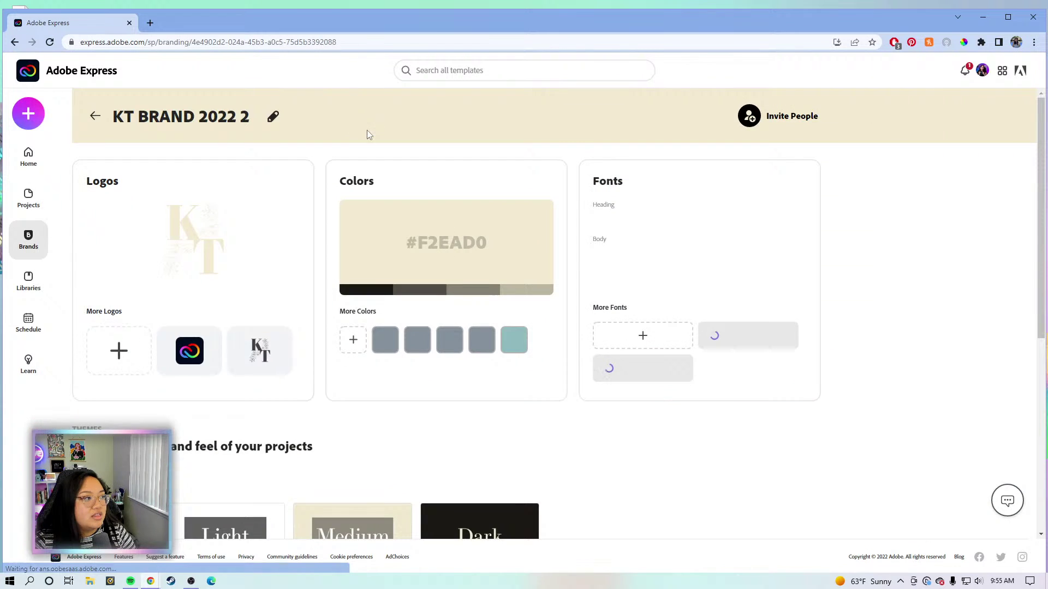
{"action": "left_click", "coordinate": [36, 158]}
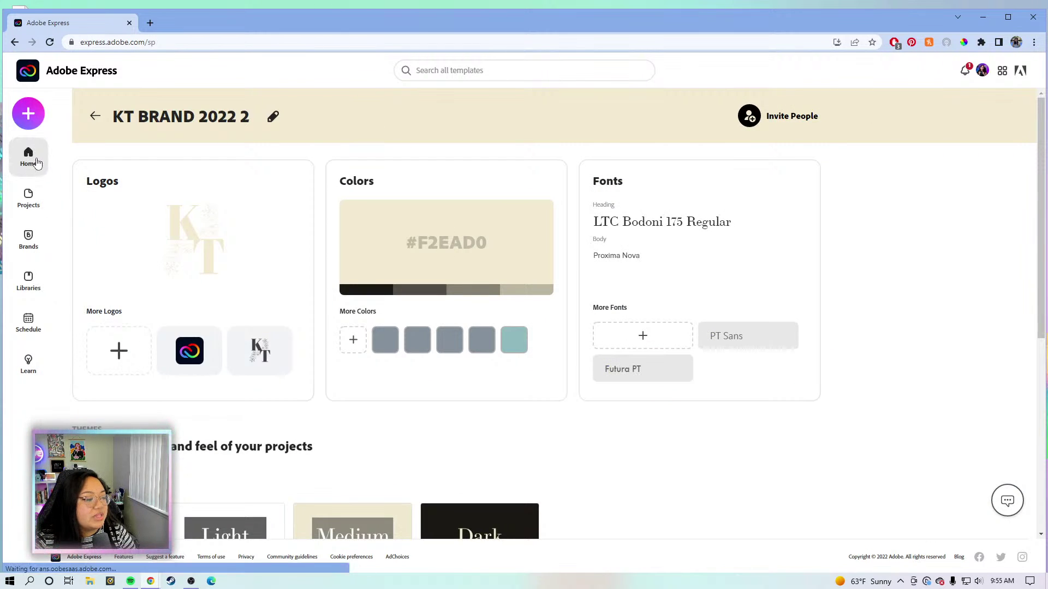
Reopen the Web Page project and paste the first bio paragraph under the ABOUT ME heading.
{"action": "left_click", "coordinate": [92, 561]}
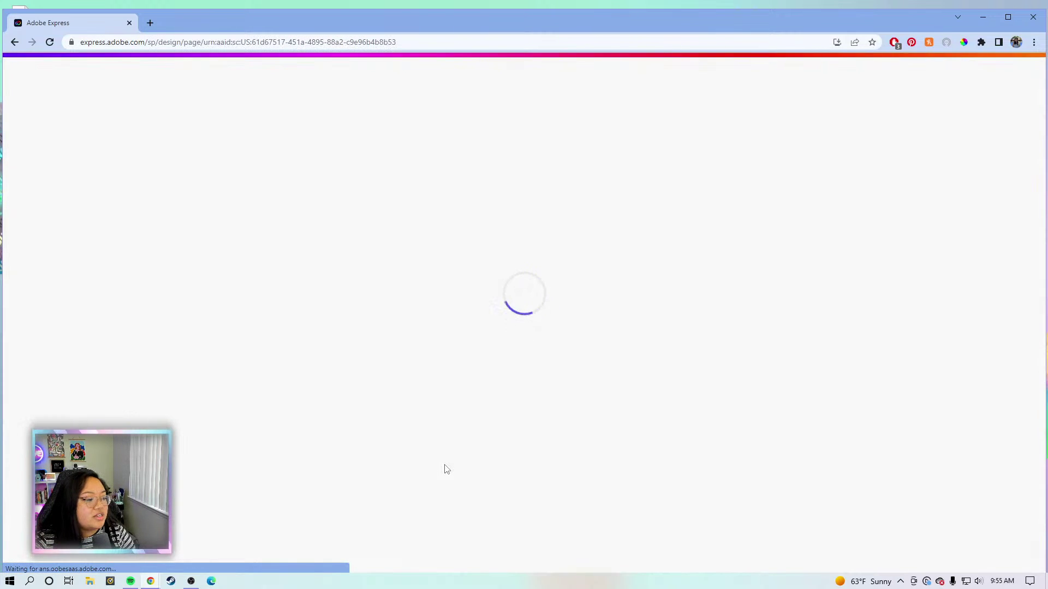
{"action": "scroll", "coordinate": [456, 470], "scroll_direction": "down", "scroll_amount": 8}
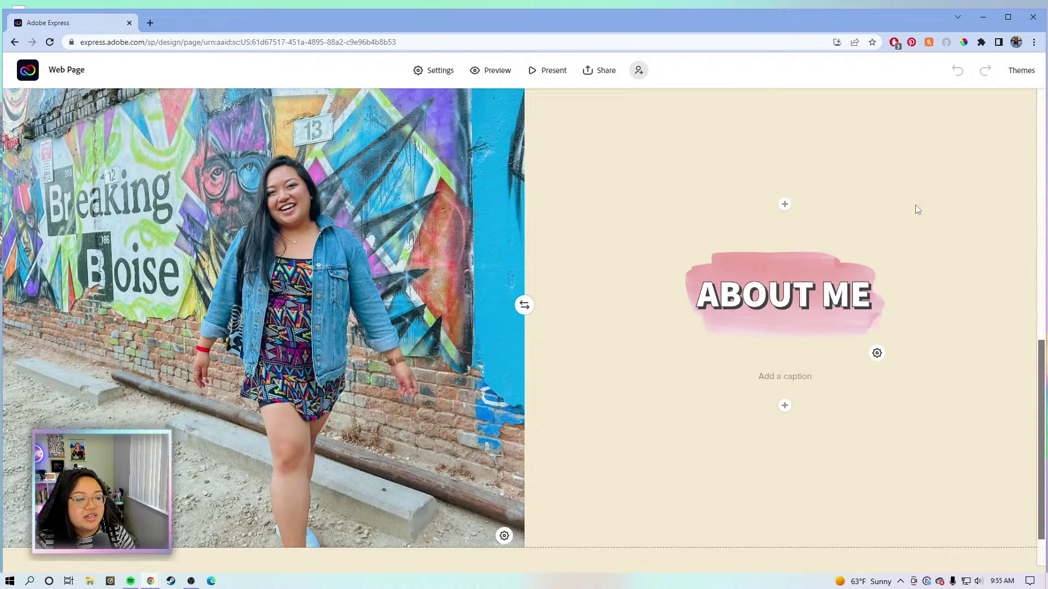
{"action": "left_click", "coordinate": [788, 383]}
{"action": "left_click", "coordinate": [834, 388]}
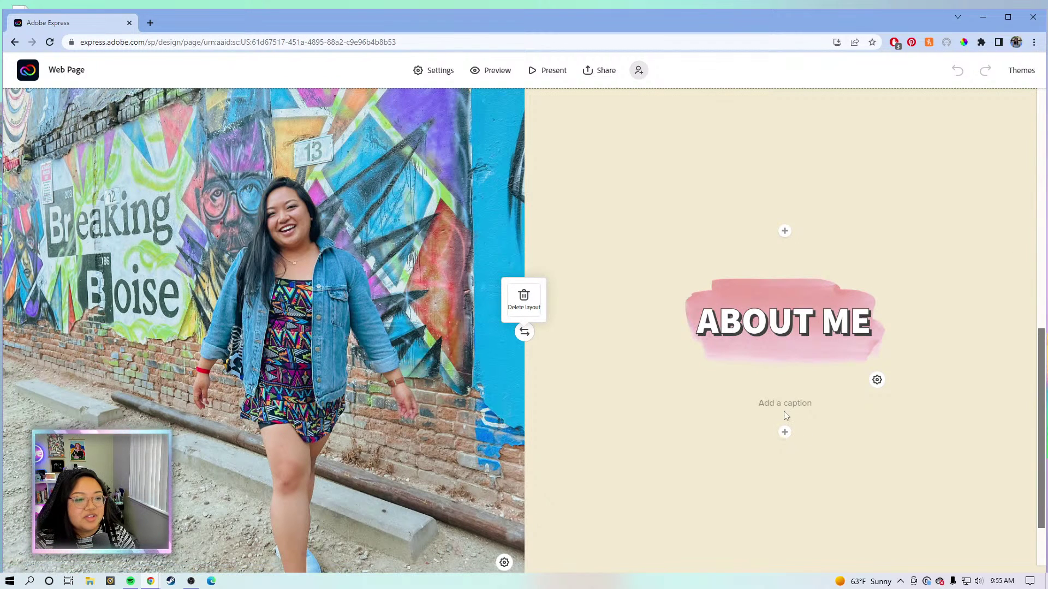
{"action": "left_click", "coordinate": [785, 434]}
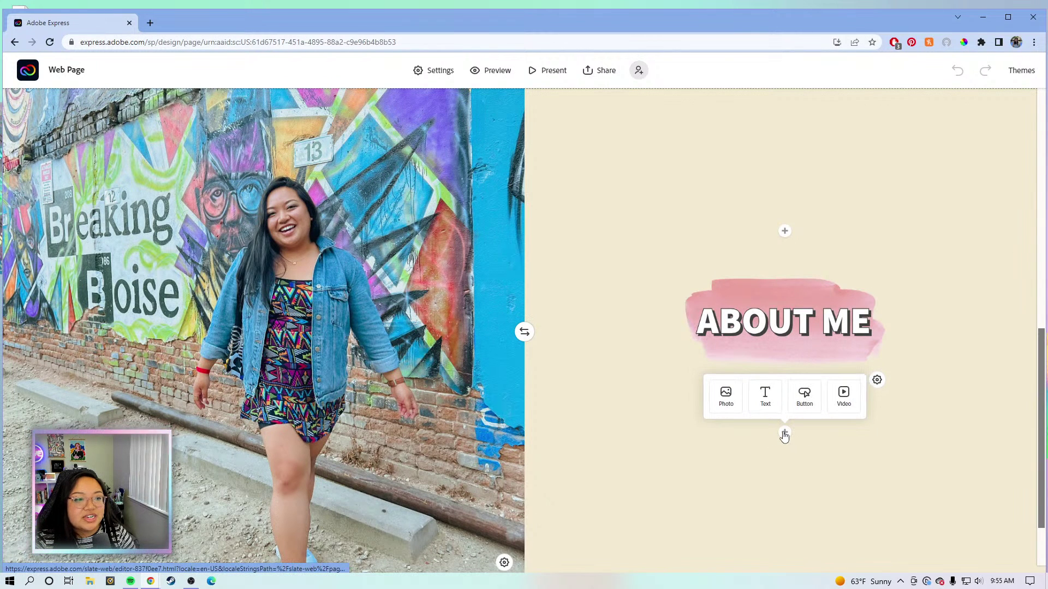
{"action": "left_click", "coordinate": [771, 399]}
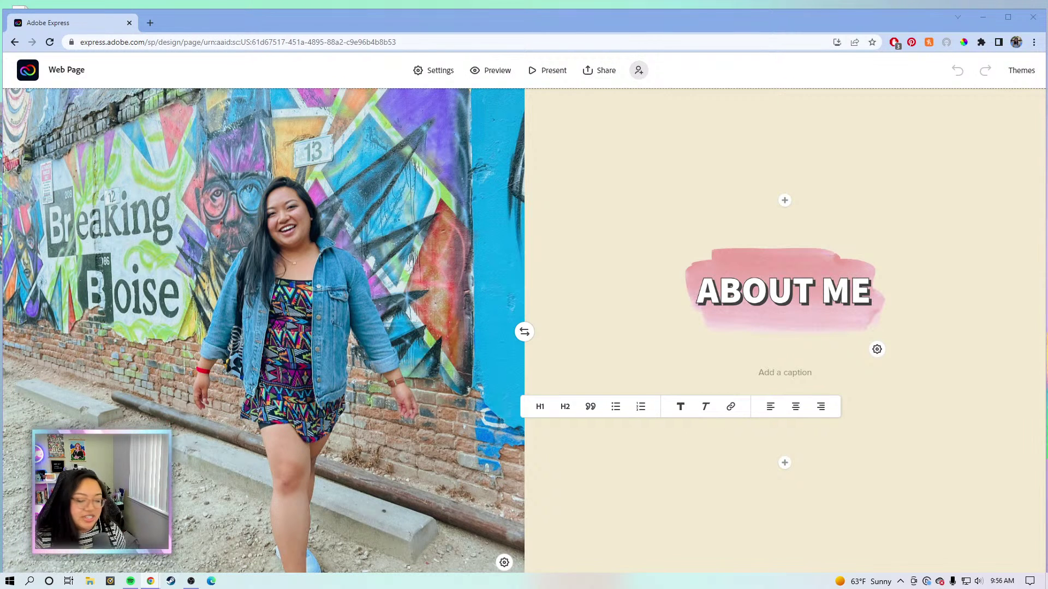
{"action": "left_click", "coordinate": [725, 444]}
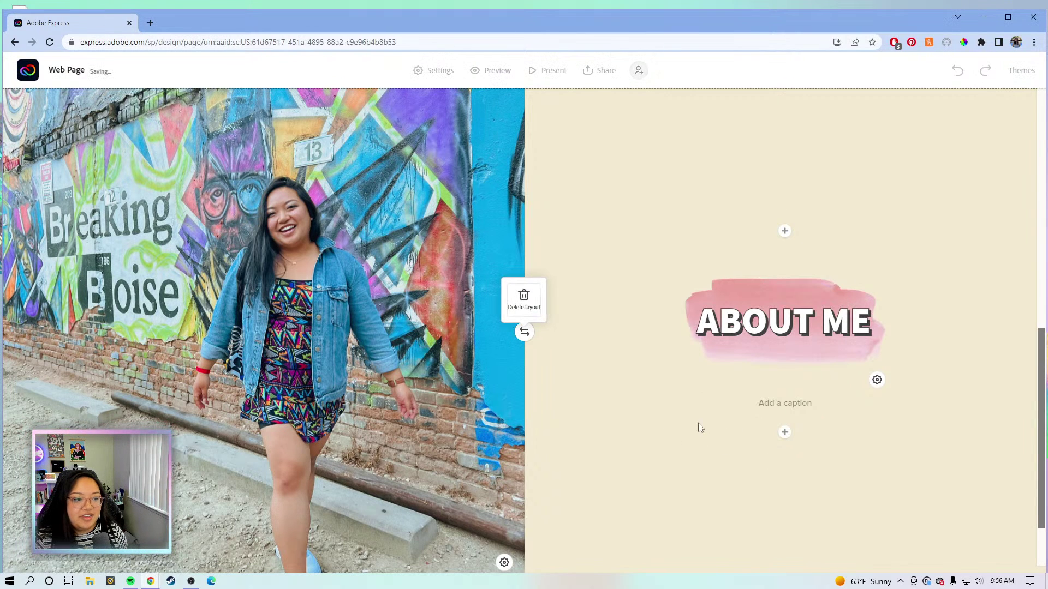
{"action": "left_click", "coordinate": [784, 434]}
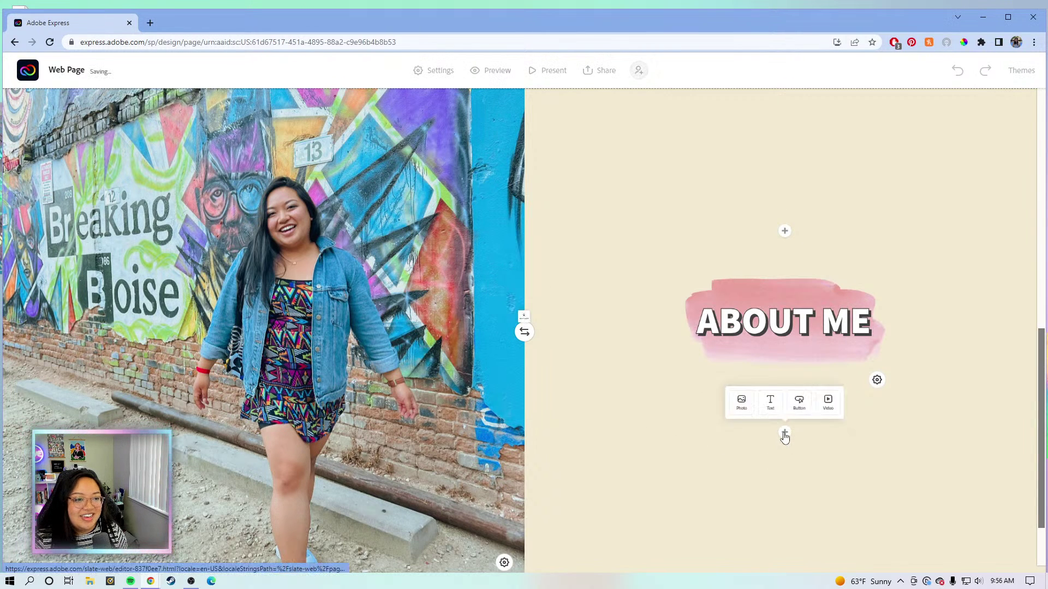
{"action": "left_click", "coordinate": [770, 403]}
{"action": "type", "text": "I am a content creator based in the Bay Area, CA. I graduated from UC Santa Cruz in 2016 with a Bachelor's degree in Sociology, and I spent a majority of my college years as a student leader serving the UCSC Filipino Student Association."}
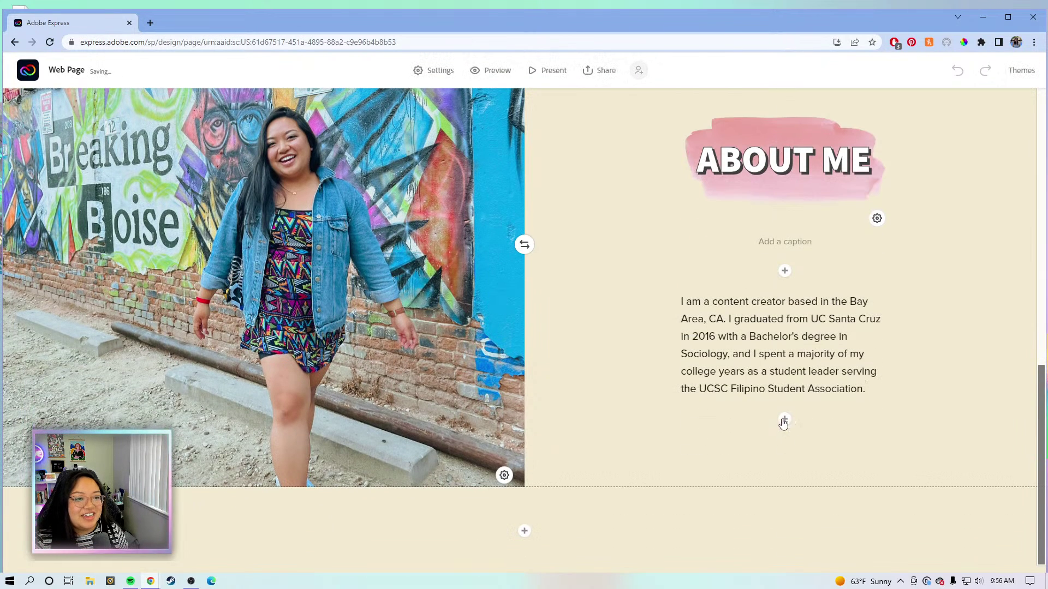
Add another text block below and paste the second bio paragraph.
{"action": "left_click", "coordinate": [785, 421]}
{"action": "scroll", "coordinate": [948, 457], "scroll_direction": "up", "scroll_amount": 2}
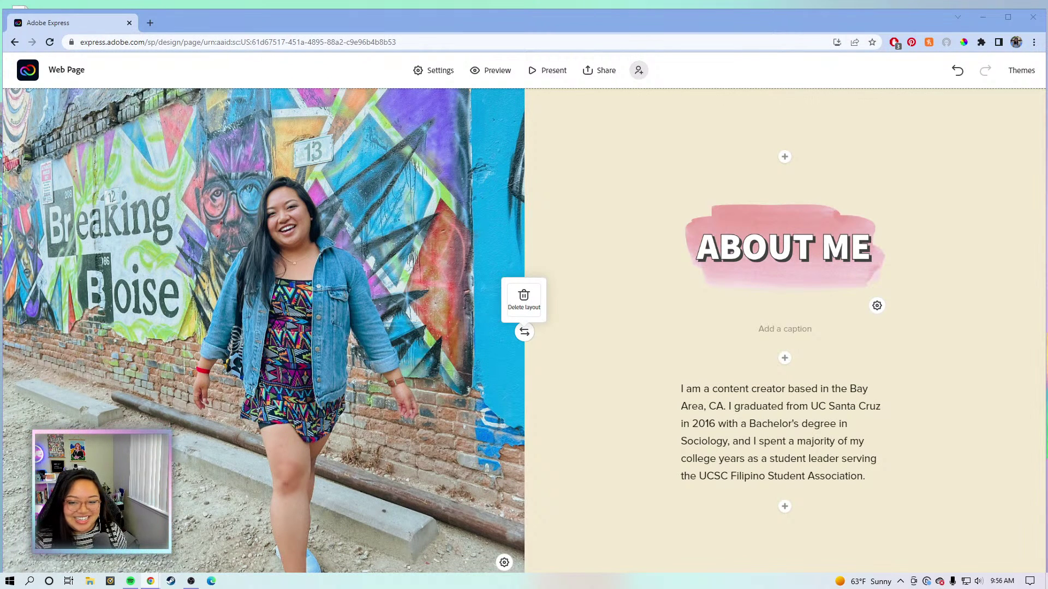
{"action": "left_click", "coordinate": [784, 506]}
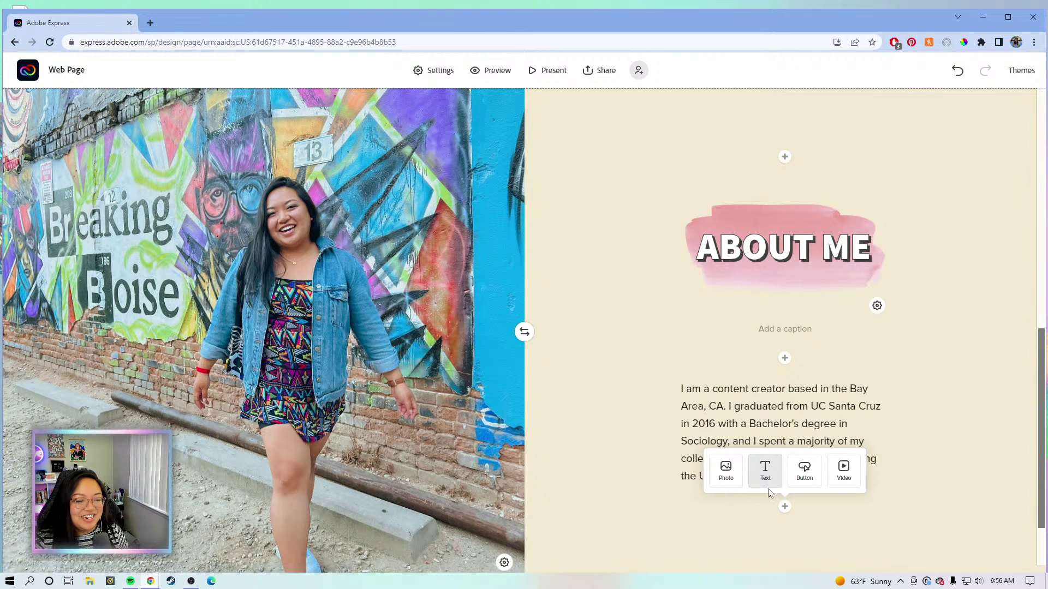
{"action": "left_click", "coordinate": [765, 471]}
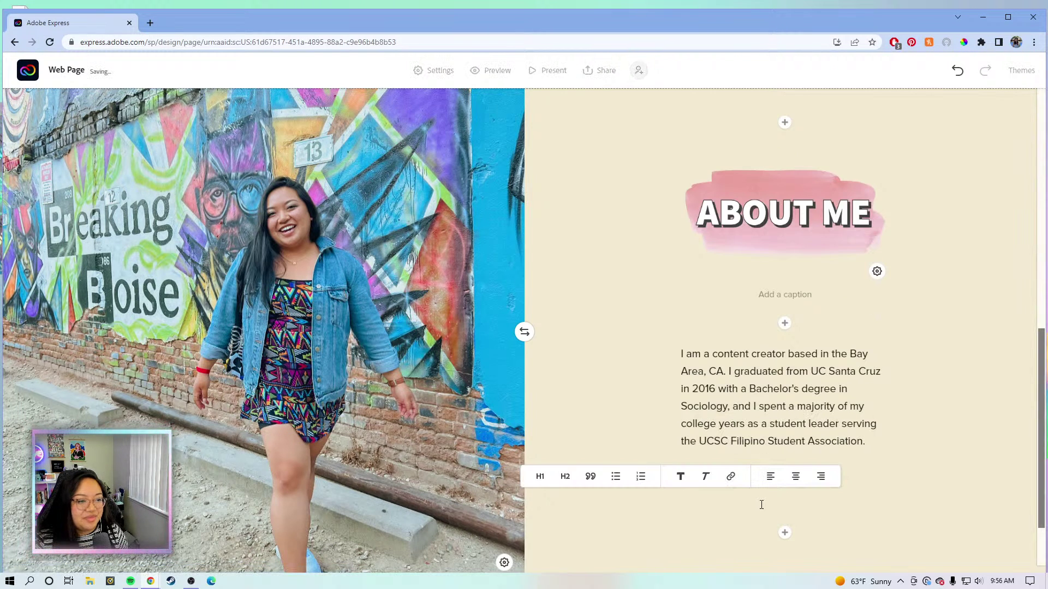
{"action": "type", "text": "Since graduating, I've created a career in content creation and social media marketing. Currently, I work as an evangelist for Adobe Express. I also run my own YouTube channel and Twitch stream. My content focuses on tips and advice for new creators as well as an inside look on my life and journey as a full time creator."}
{"action": "left_click", "coordinate": [836, 436]}
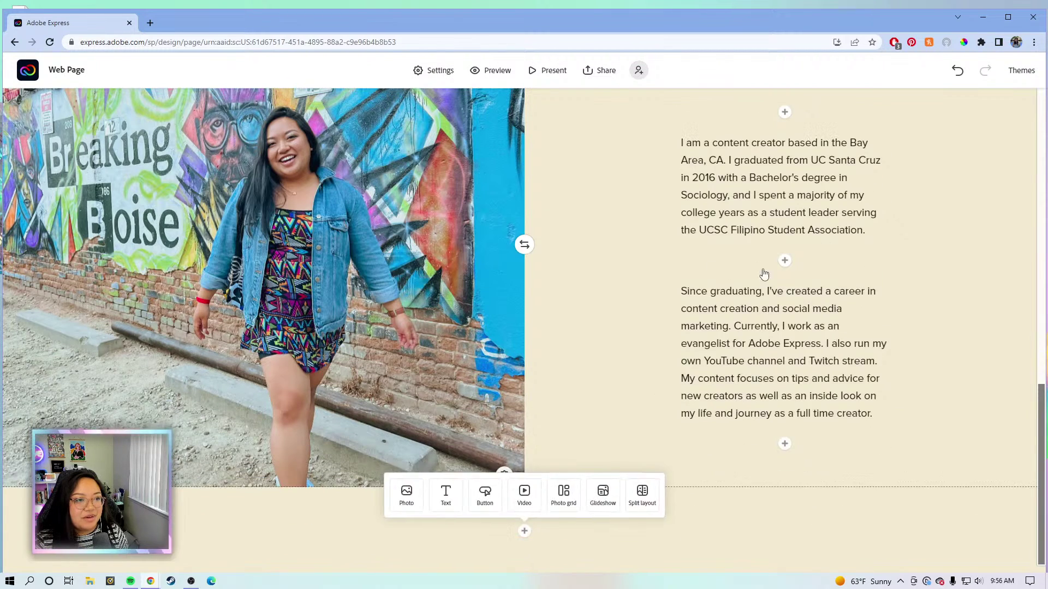
{"action": "scroll", "coordinate": [811, 445], "scroll_direction": "down", "scroll_amount": 1}
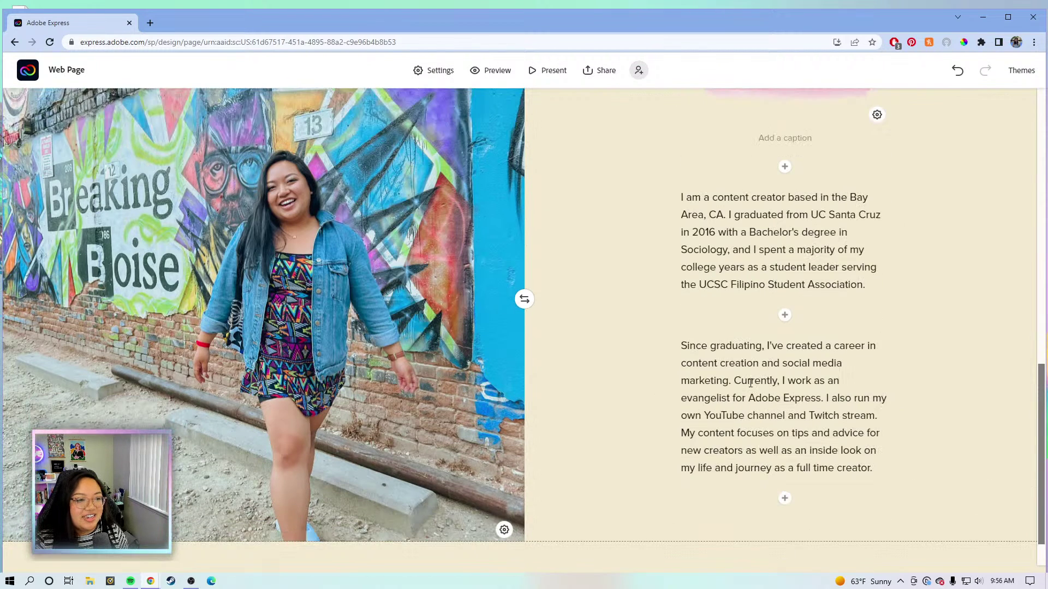
{"action": "scroll", "coordinate": [871, 462], "scroll_direction": "down", "scroll_amount": 1}
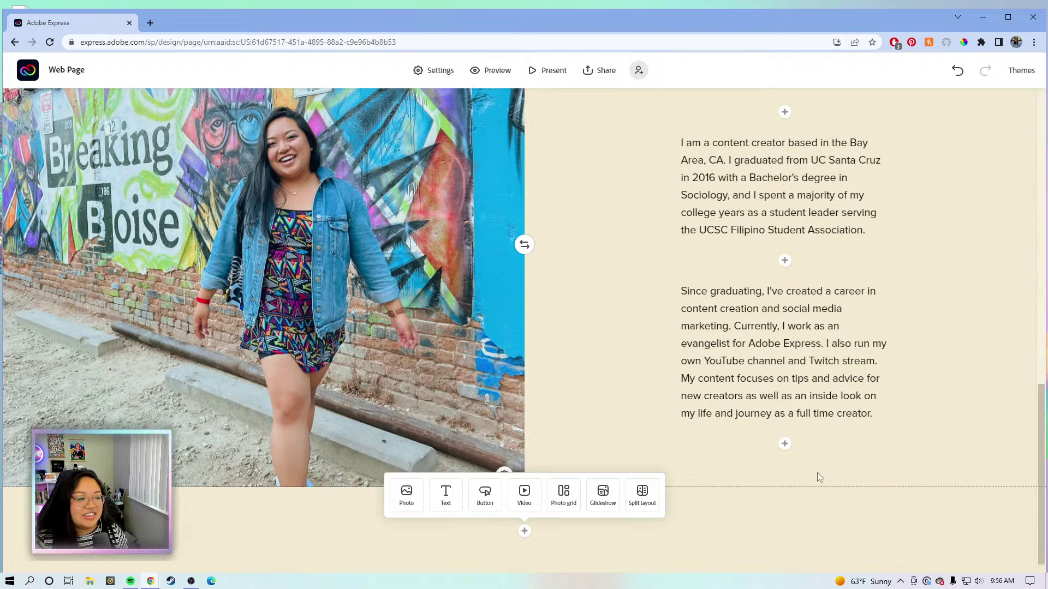
Add a new photo section below the split holding the uploaded About Work heading image.
{"action": "left_click", "coordinate": [524, 533]}
{"action": "left_click", "coordinate": [523, 534]}
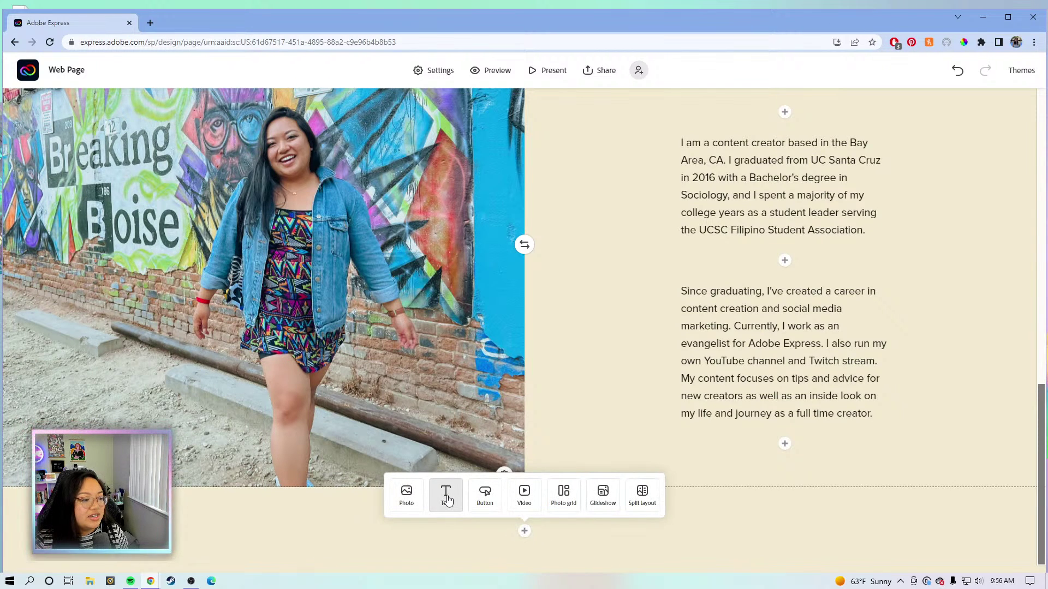
{"action": "left_click", "coordinate": [413, 496]}
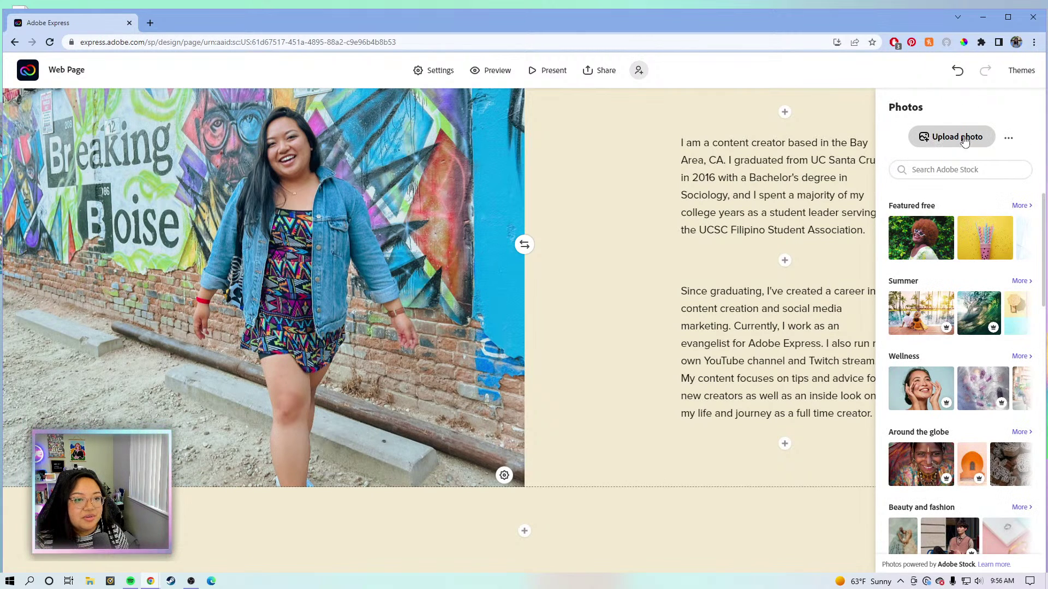
{"action": "left_click", "coordinate": [947, 143]}
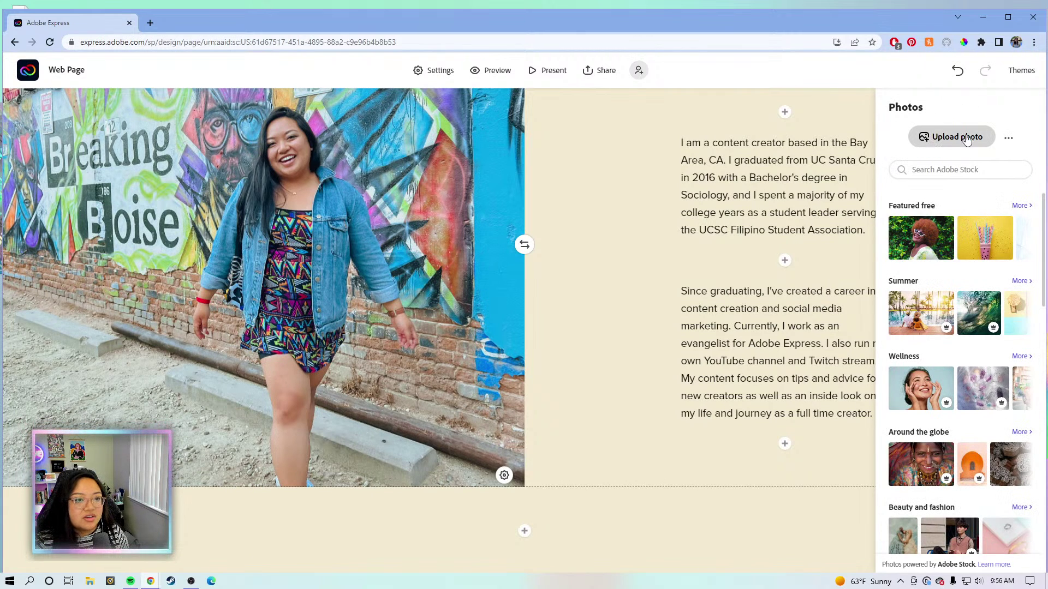
{"action": "double_click", "coordinate": [186, 104]}
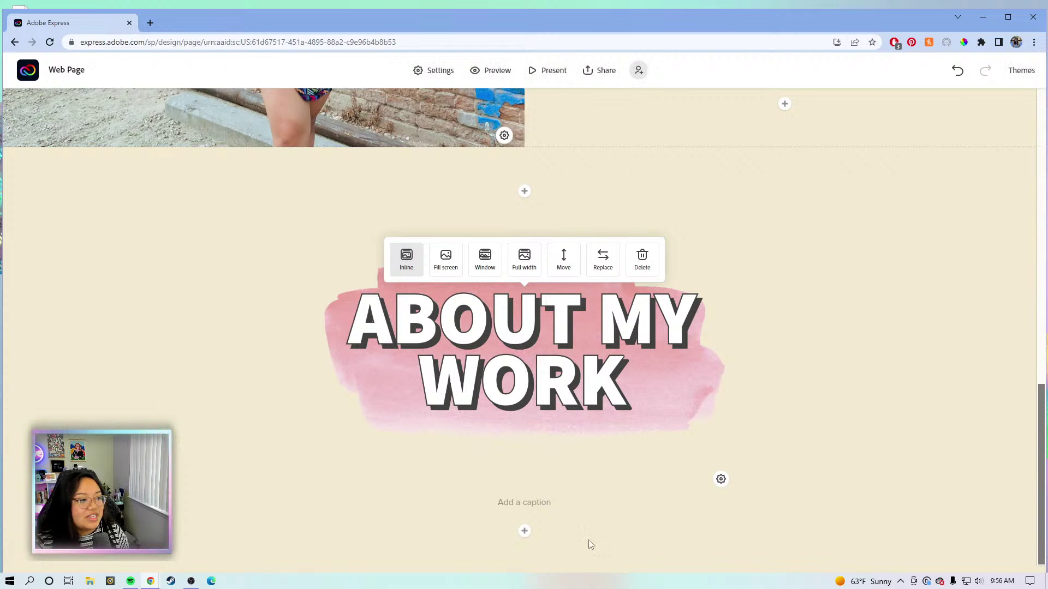
{"action": "left_click", "coordinate": [523, 531]}
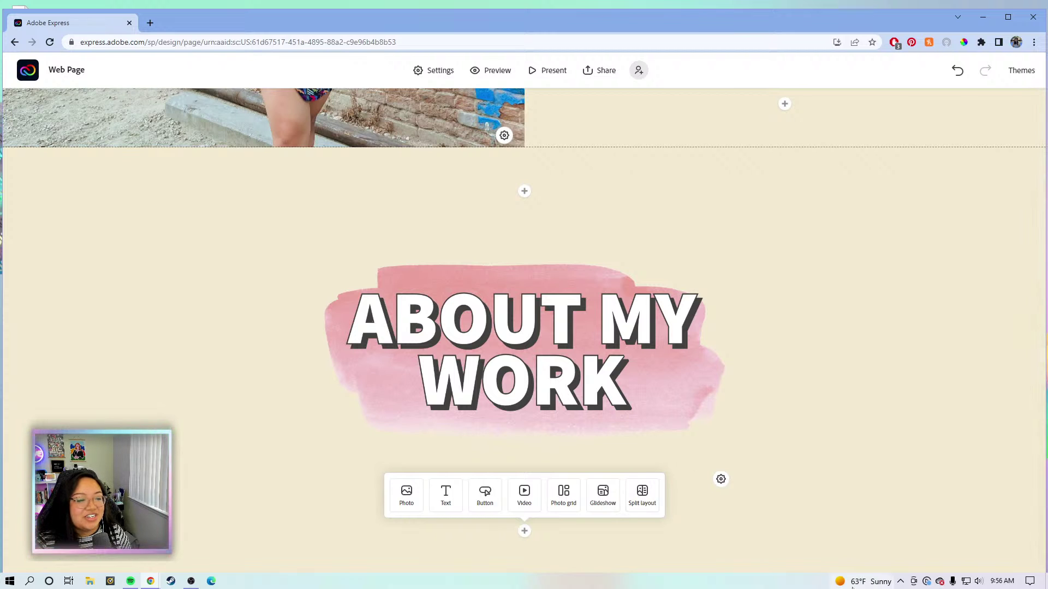
Start a glideshow and import the crowd group photo from the Lightroom ADOBE WEBSITE album.
{"action": "left_click", "coordinate": [603, 493]}
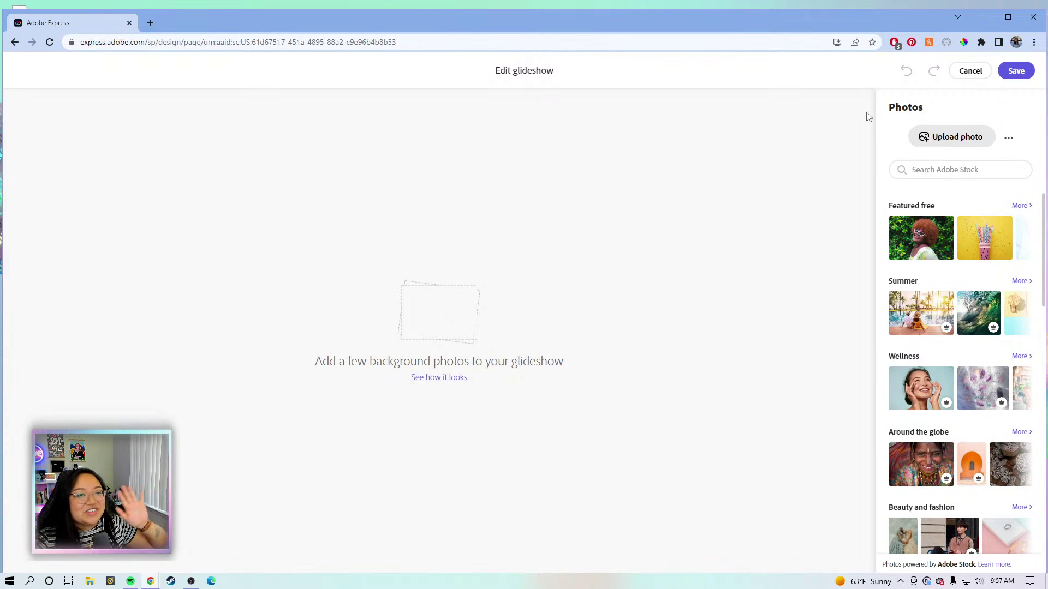
{"action": "left_click", "coordinate": [982, 140]}
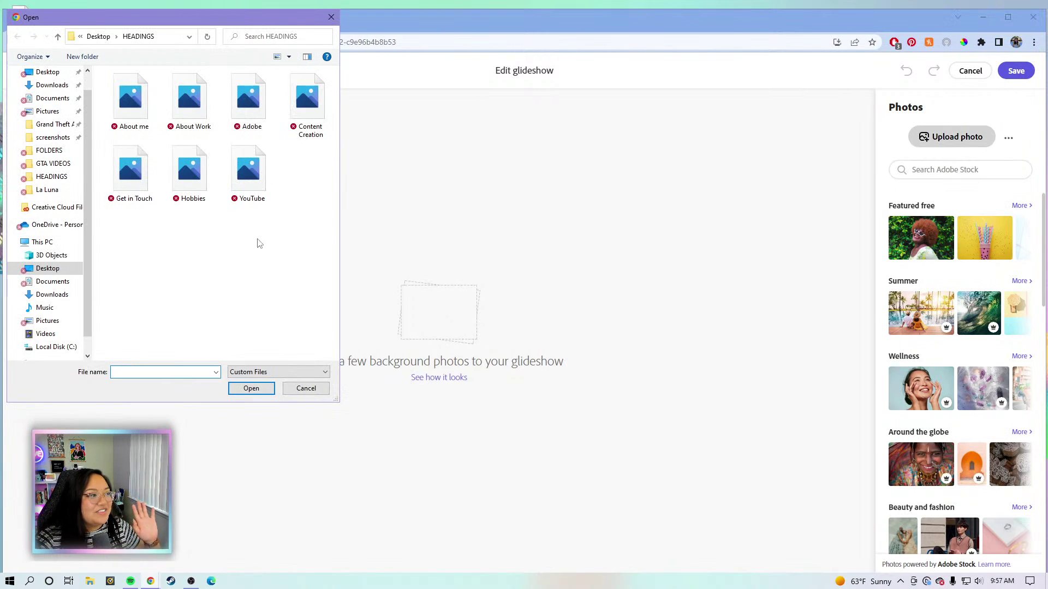
{"action": "left_click", "coordinate": [330, 18]}
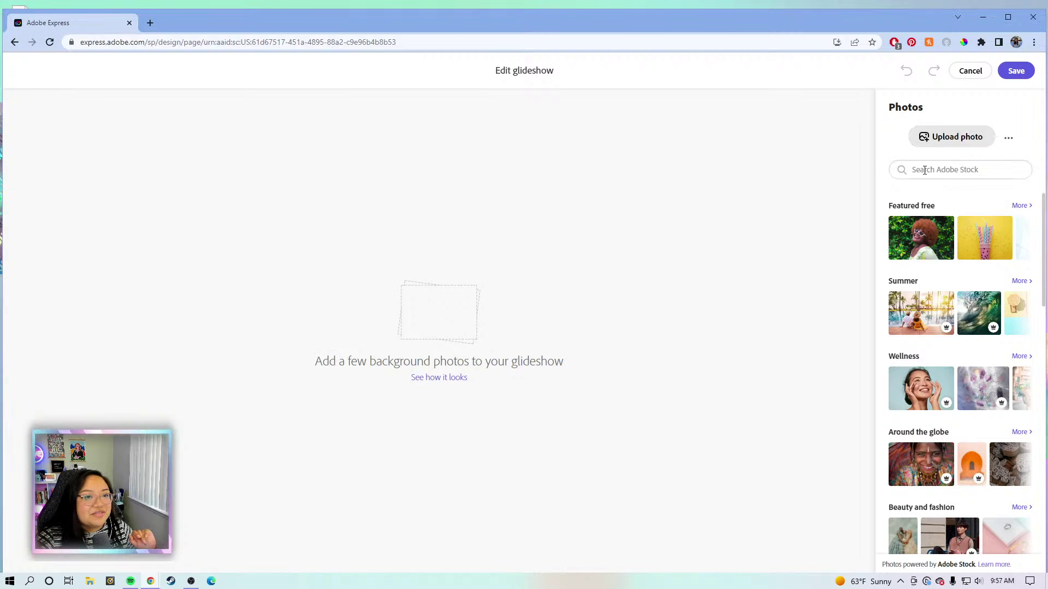
{"action": "left_click", "coordinate": [1008, 139]}
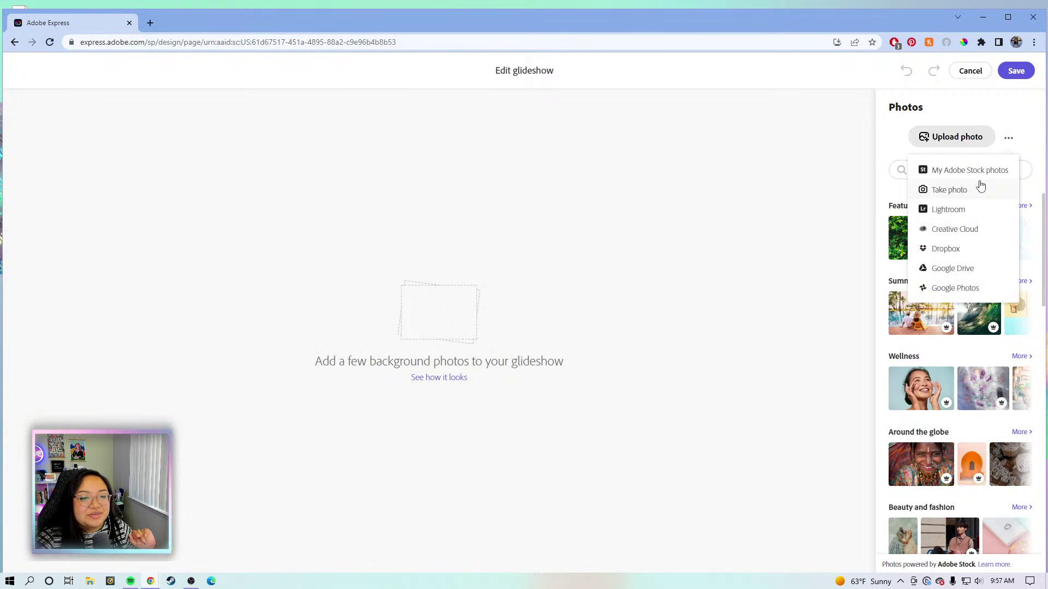
{"action": "left_click", "coordinate": [972, 210]}
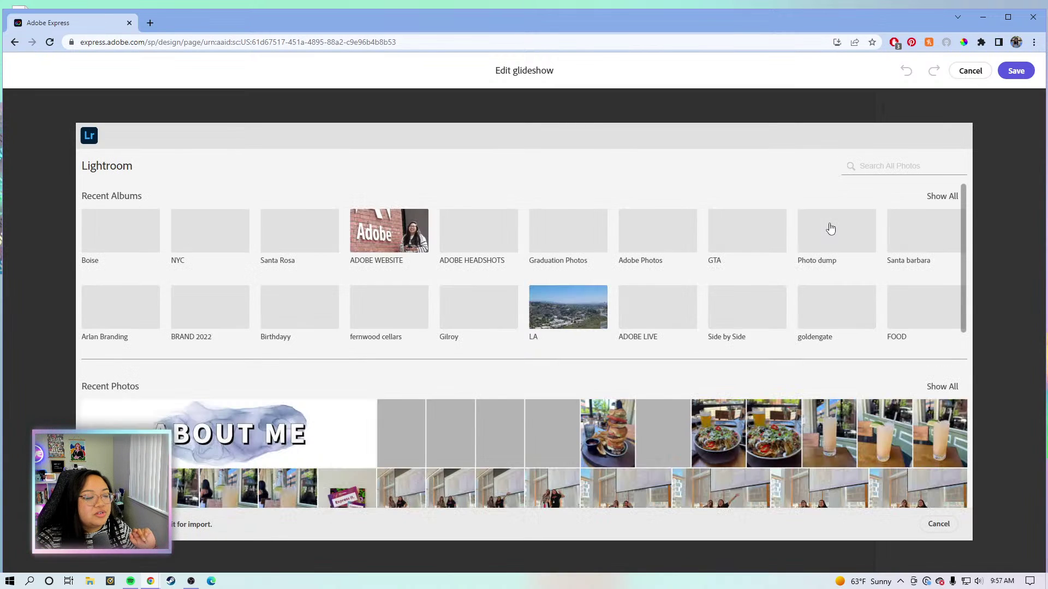
{"action": "left_click", "coordinate": [374, 244]}
{"action": "left_click", "coordinate": [313, 222]}
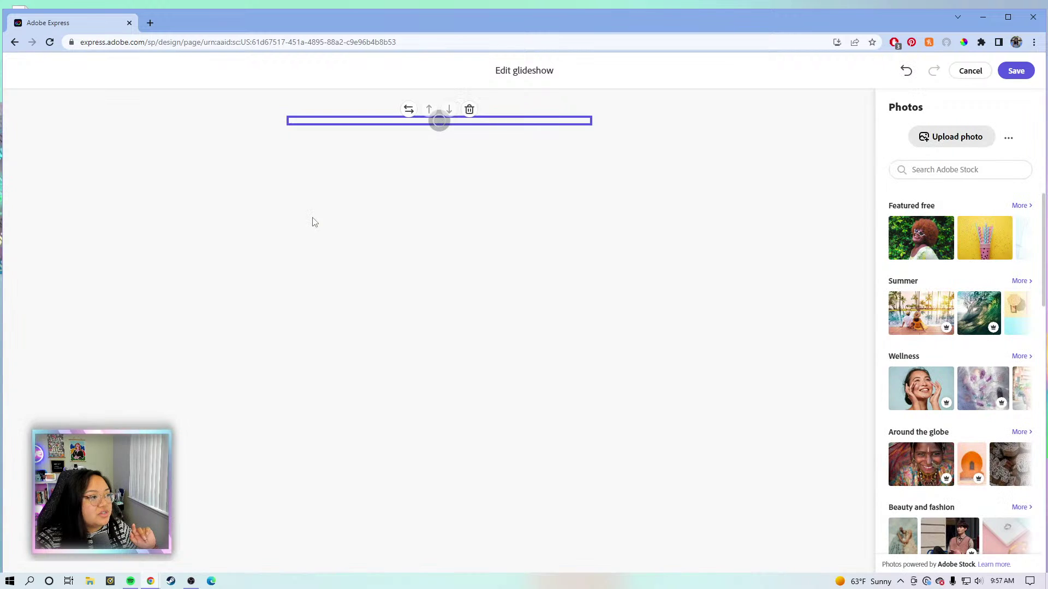
Add the kitchen camera-setup photo and the couch photo from the same album.
{"action": "left_click", "coordinate": [1009, 138]}
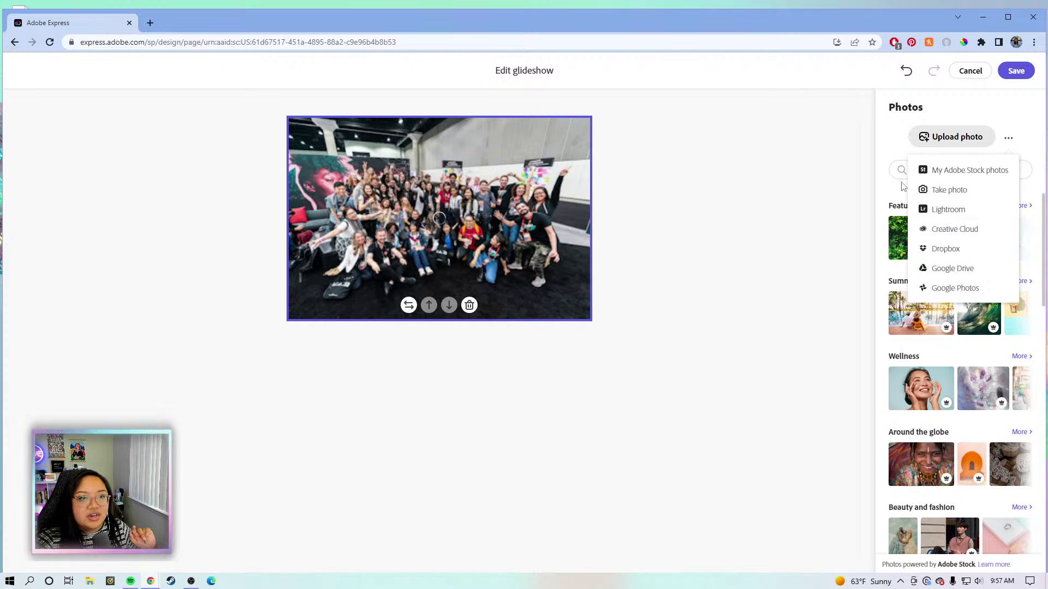
{"action": "left_click", "coordinate": [959, 210]}
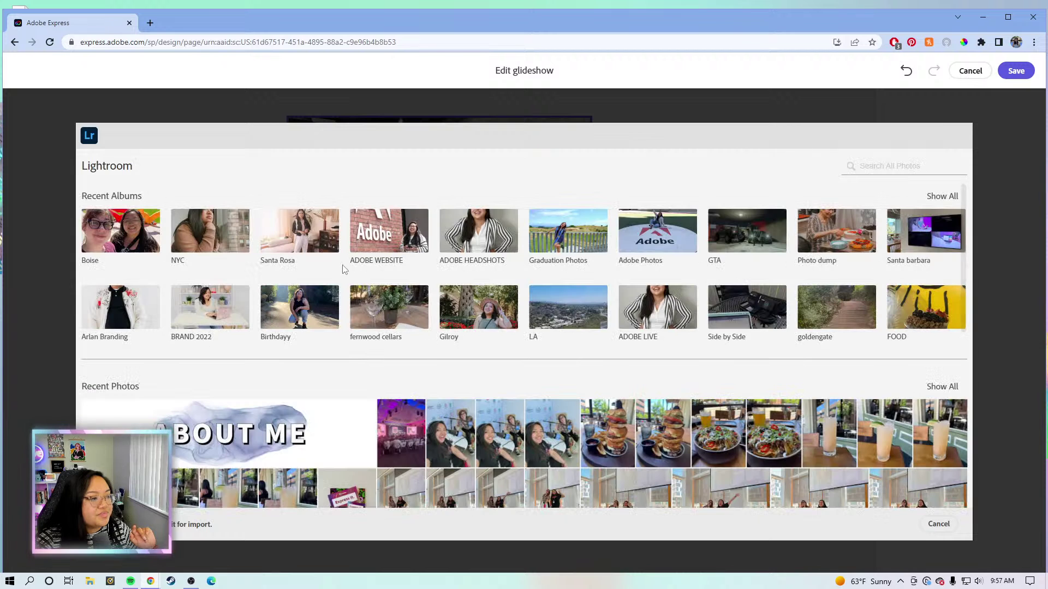
{"action": "left_click", "coordinate": [401, 241]}
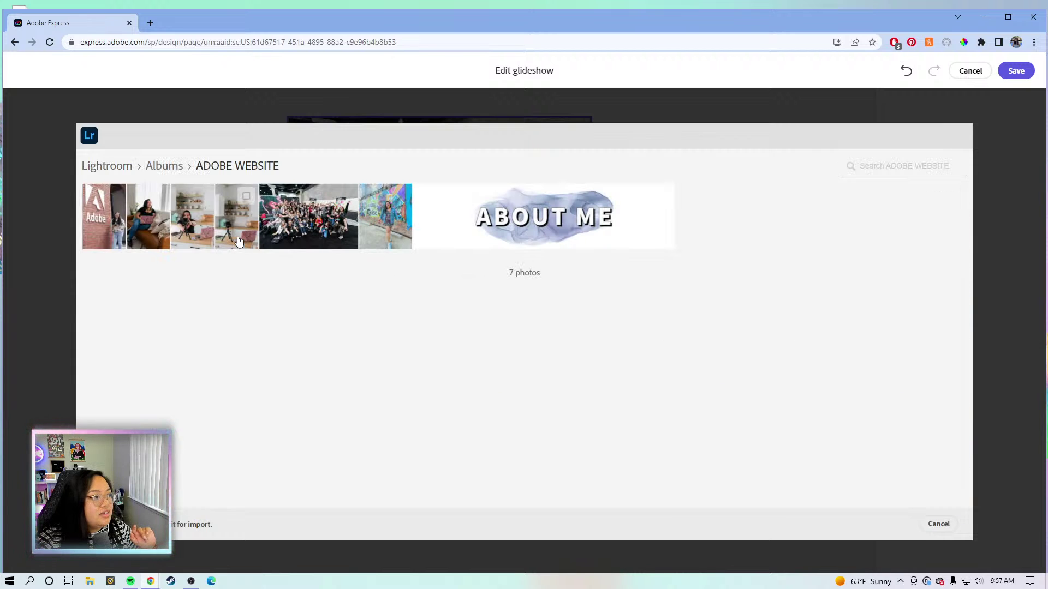
{"action": "left_click", "coordinate": [237, 241]}
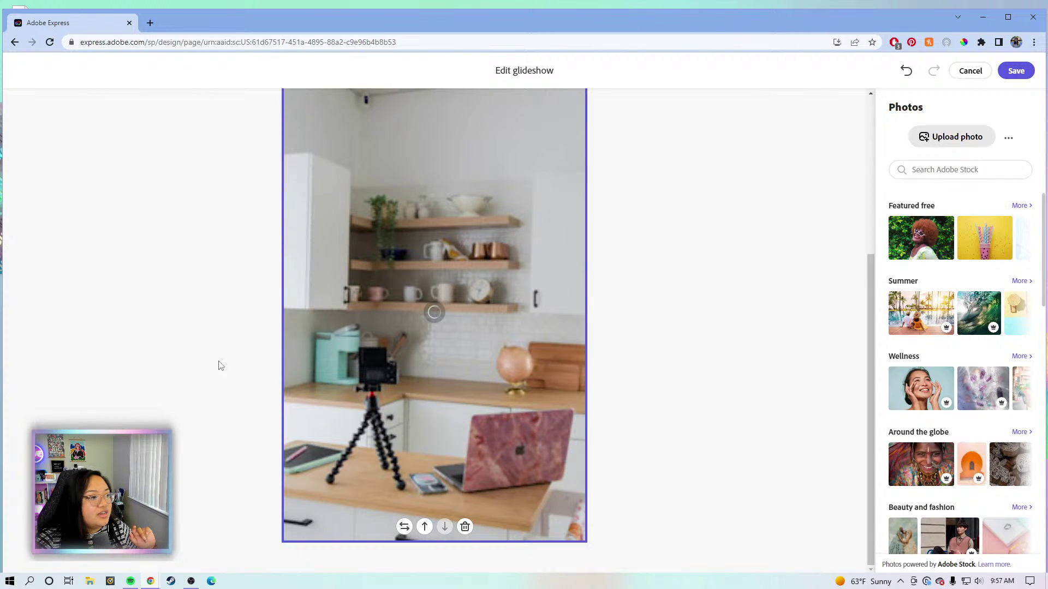
{"action": "left_click", "coordinate": [1006, 140]}
{"action": "left_click", "coordinate": [944, 212]}
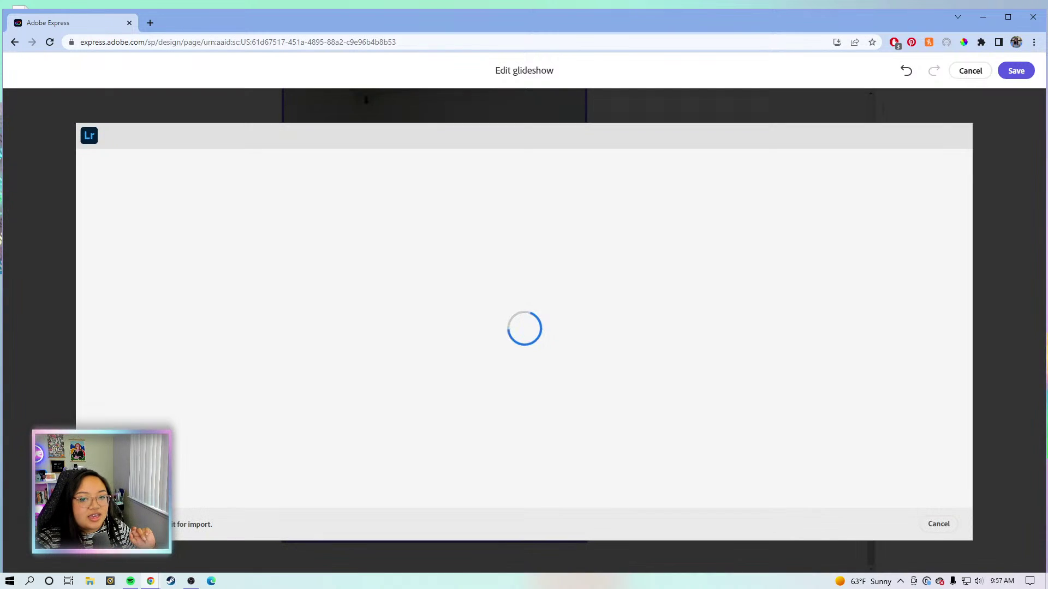
{"action": "left_click", "coordinate": [398, 232]}
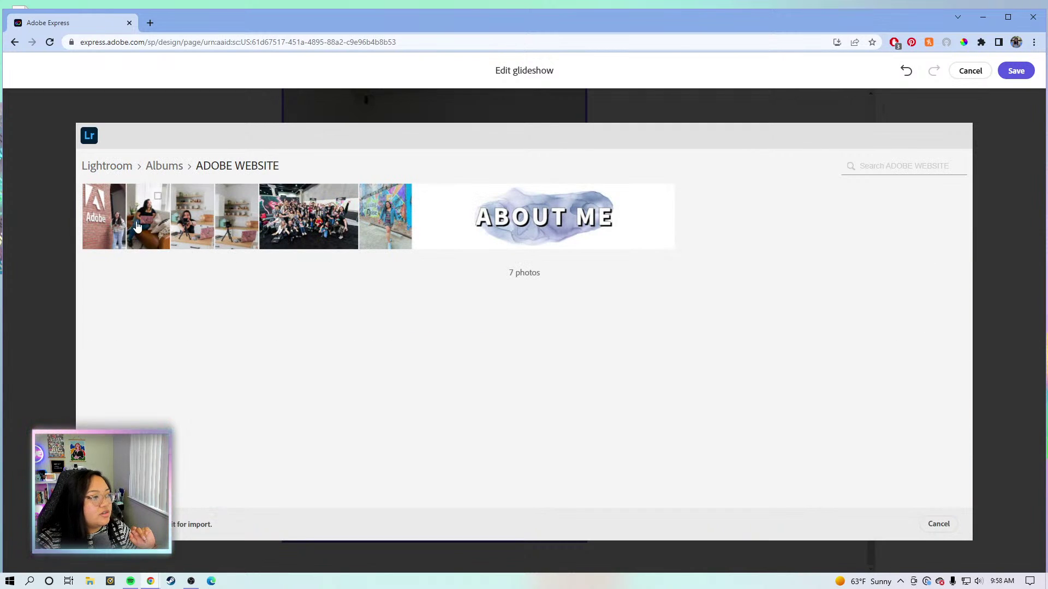
{"action": "left_click", "coordinate": [149, 225]}
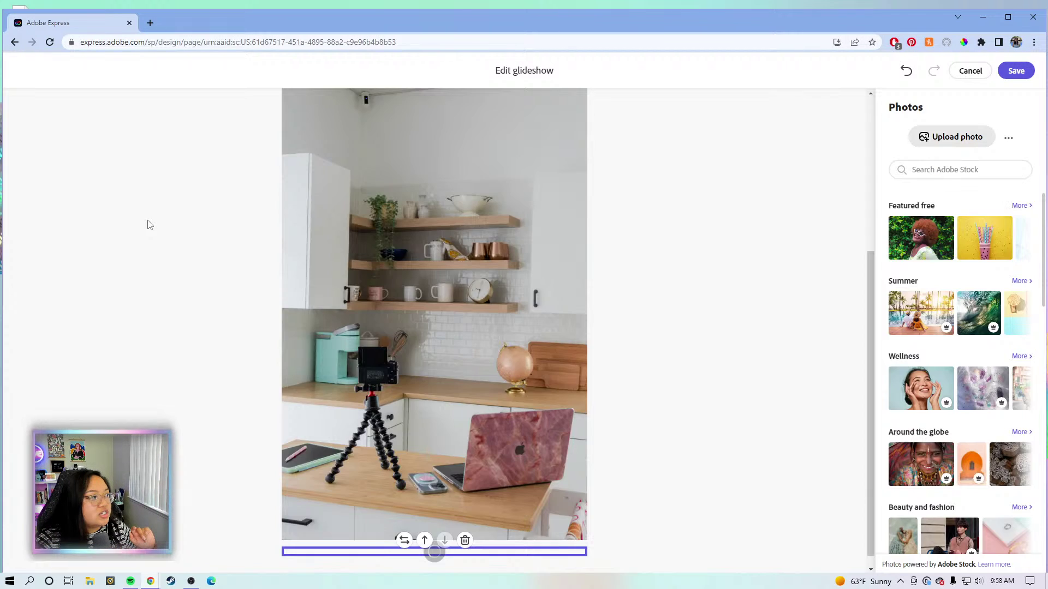
{"action": "scroll", "coordinate": [149, 225], "scroll_direction": "up", "scroll_amount": 15}
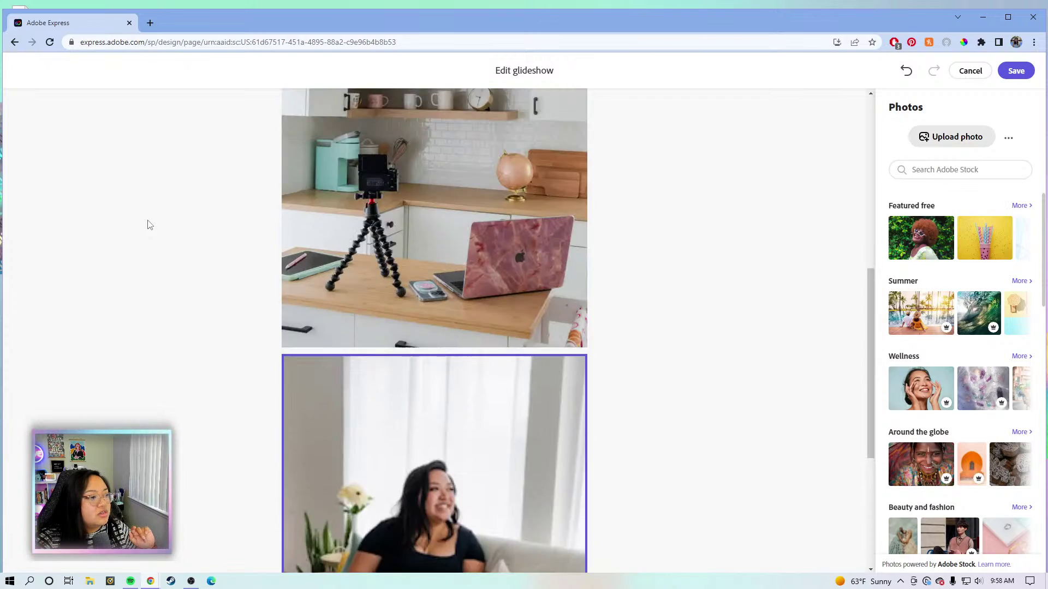
{"action": "left_click", "coordinate": [1017, 75]}
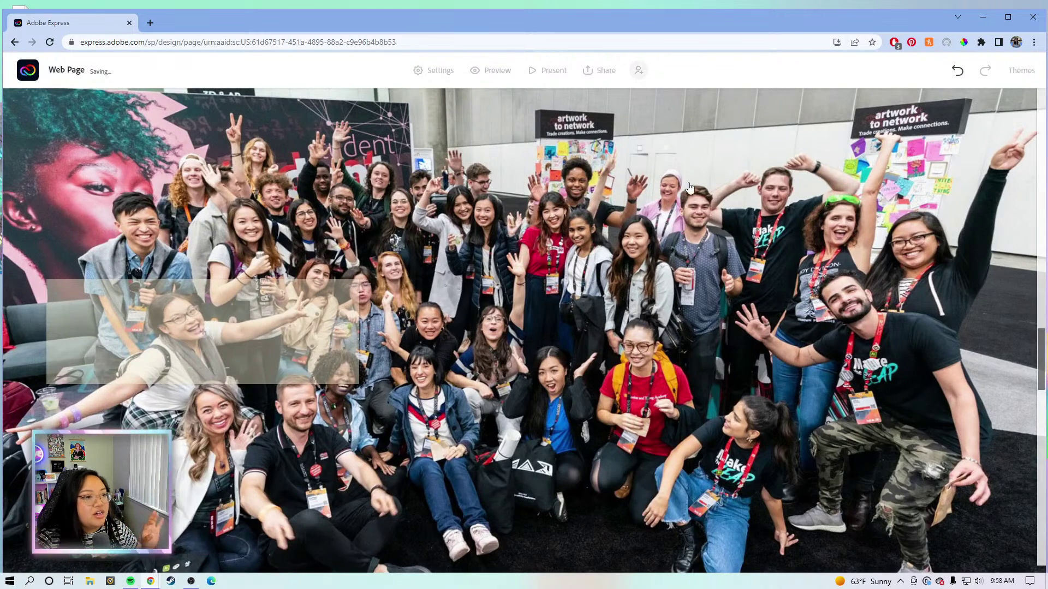
{"action": "scroll", "coordinate": [688, 189], "scroll_direction": "up", "scroll_amount": 4}
{"action": "scroll", "coordinate": [687, 185], "scroll_direction": "up", "scroll_amount": 10}
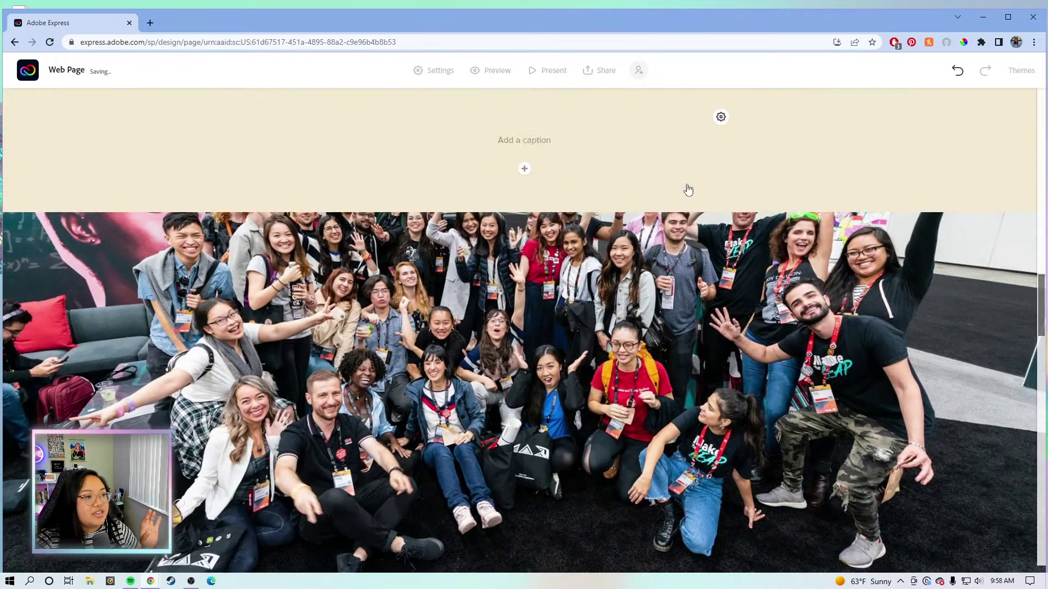
{"action": "scroll", "coordinate": [449, 202], "scroll_direction": "down", "scroll_amount": 3}
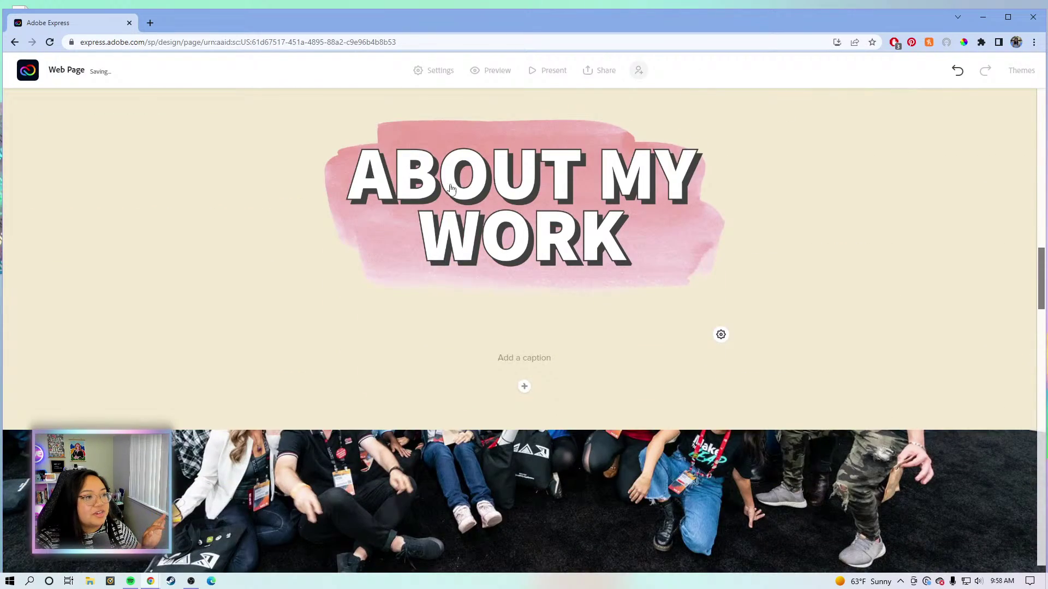
{"action": "scroll", "coordinate": [552, 189], "scroll_direction": "down", "scroll_amount": 2}
{"action": "scroll", "coordinate": [605, 251], "scroll_direction": "down", "scroll_amount": 5}
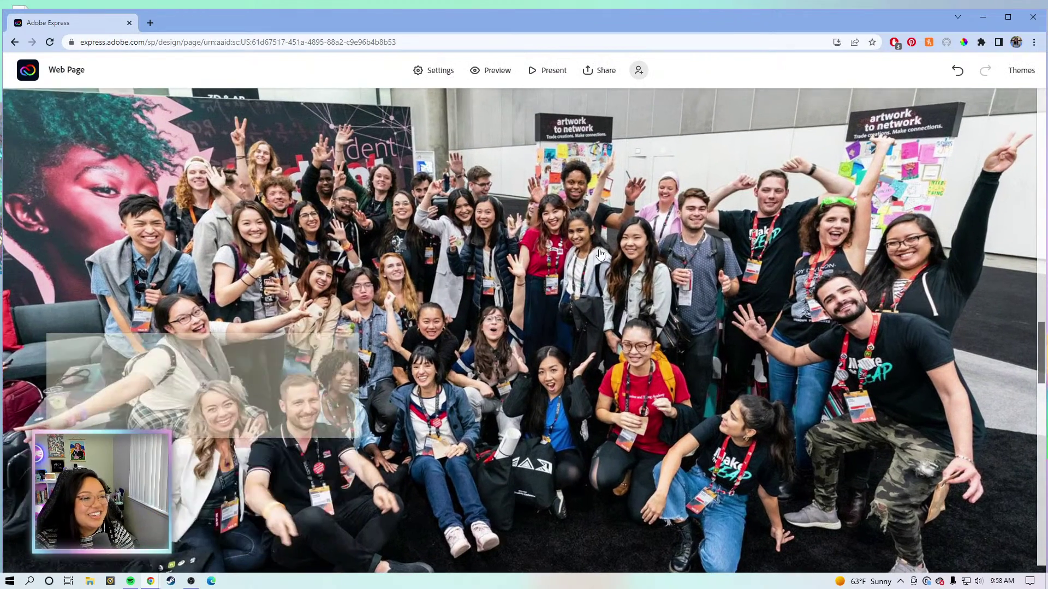
{"action": "scroll", "coordinate": [600, 255], "scroll_direction": "down", "scroll_amount": 5}
{"action": "scroll", "coordinate": [600, 255], "scroll_direction": "down", "scroll_amount": 5}
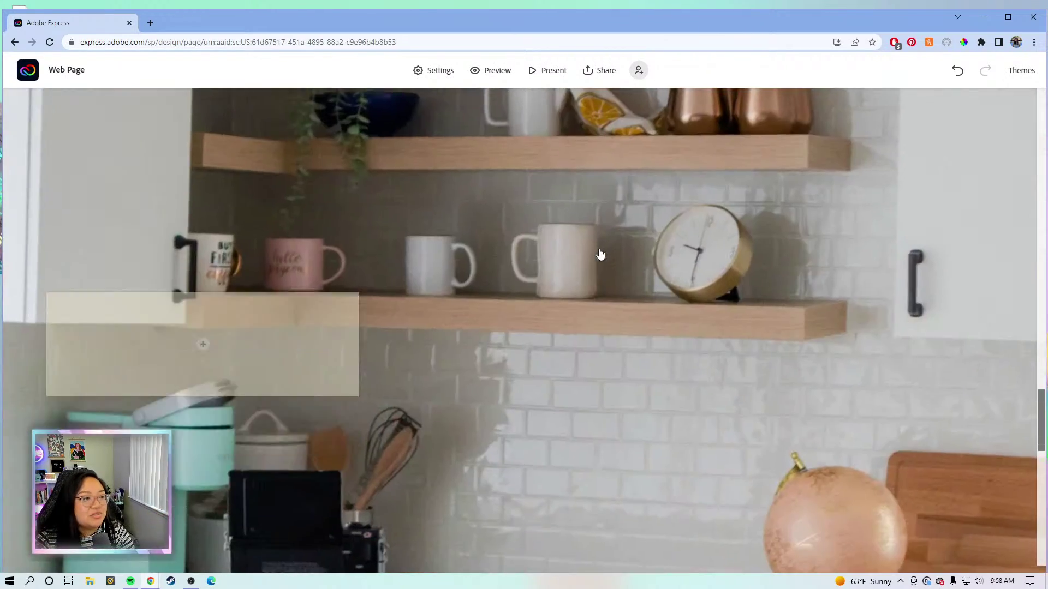
{"action": "scroll", "coordinate": [600, 254], "scroll_direction": "down", "scroll_amount": 5}
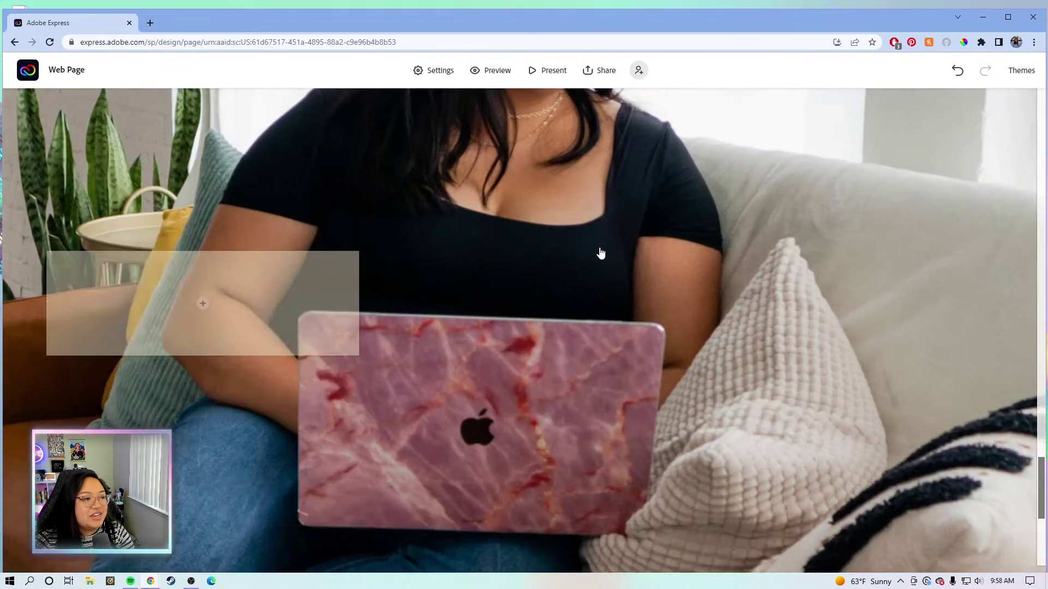
{"action": "scroll", "coordinate": [599, 254], "scroll_direction": "up", "scroll_amount": 15}
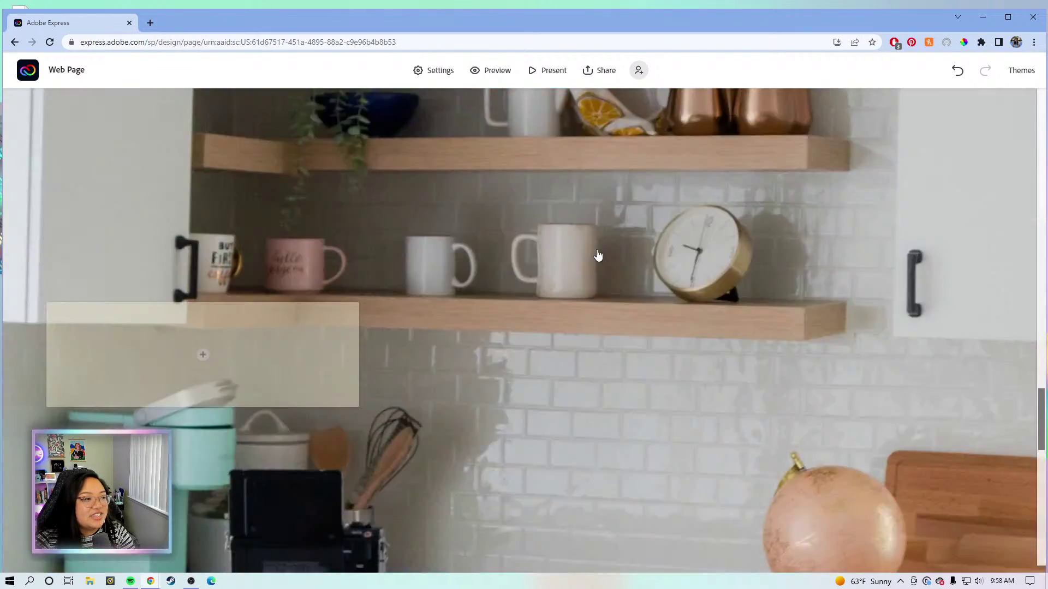
{"action": "scroll", "coordinate": [594, 254], "scroll_direction": "up", "scroll_amount": 3}
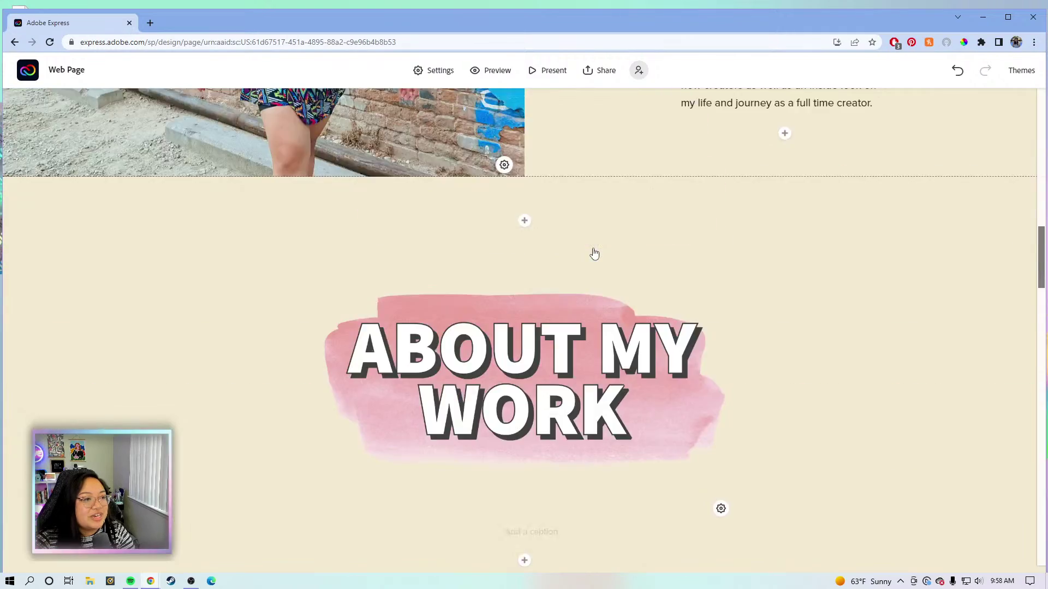
{"action": "scroll", "coordinate": [593, 253], "scroll_direction": "down", "scroll_amount": 8}
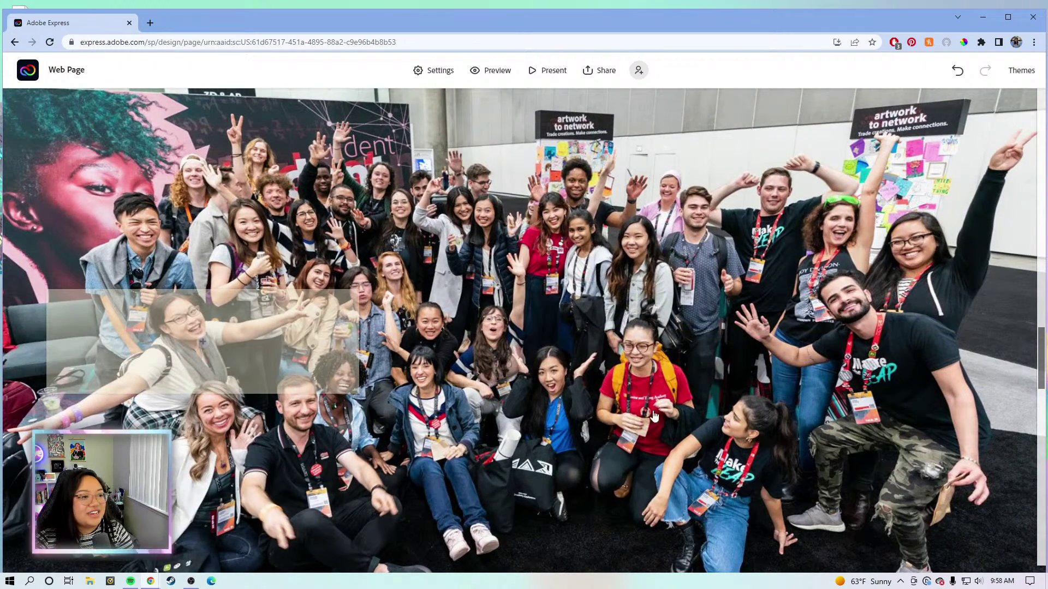
{"action": "scroll", "coordinate": [612, 404], "scroll_direction": "down", "scroll_amount": 1}
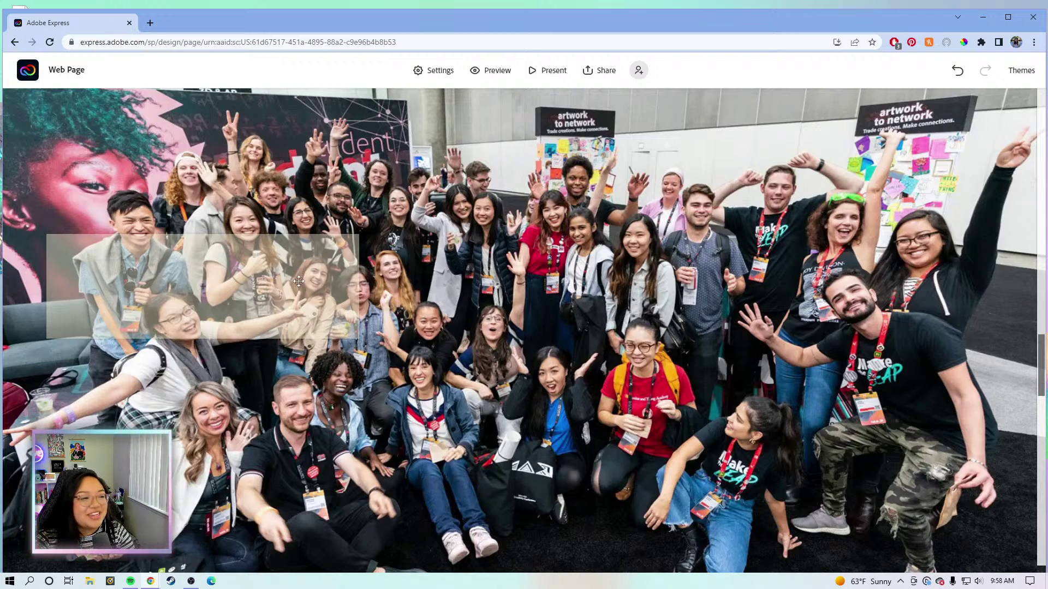
{"action": "scroll", "coordinate": [525, 244], "scroll_direction": "up", "scroll_amount": 1}
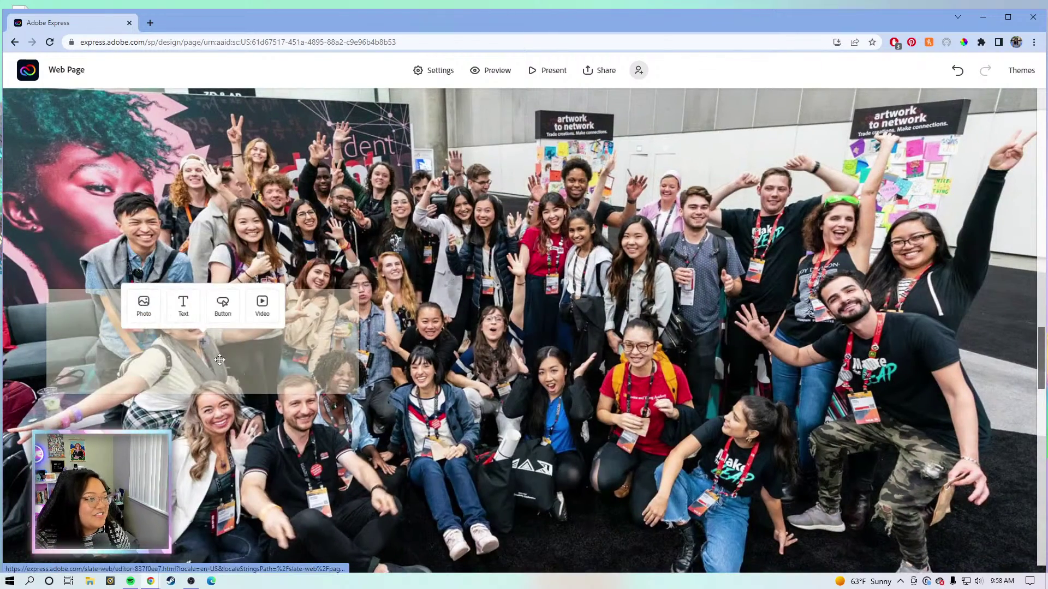
{"action": "left_click", "coordinate": [205, 353]}
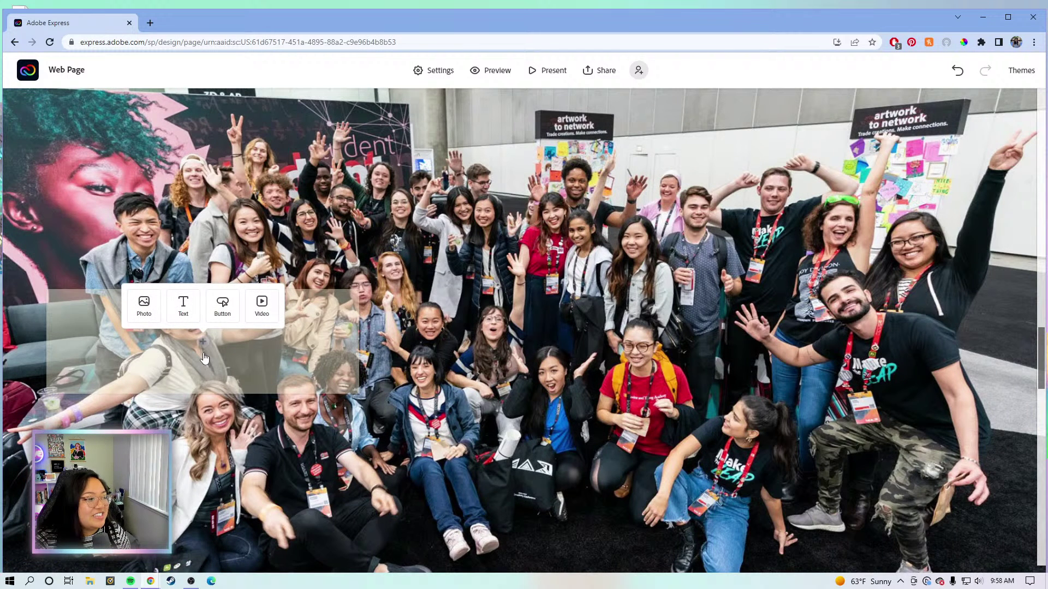
{"action": "left_click", "coordinate": [205, 354]}
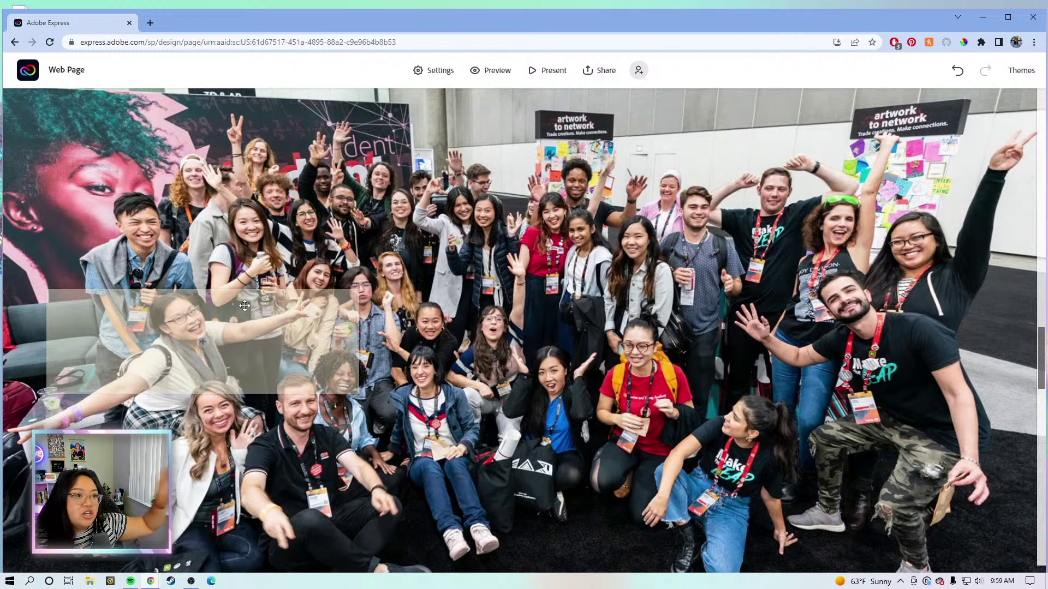
Highlight the site domain in the browser's web address.
{"action": "left_click", "coordinate": [313, 40]}
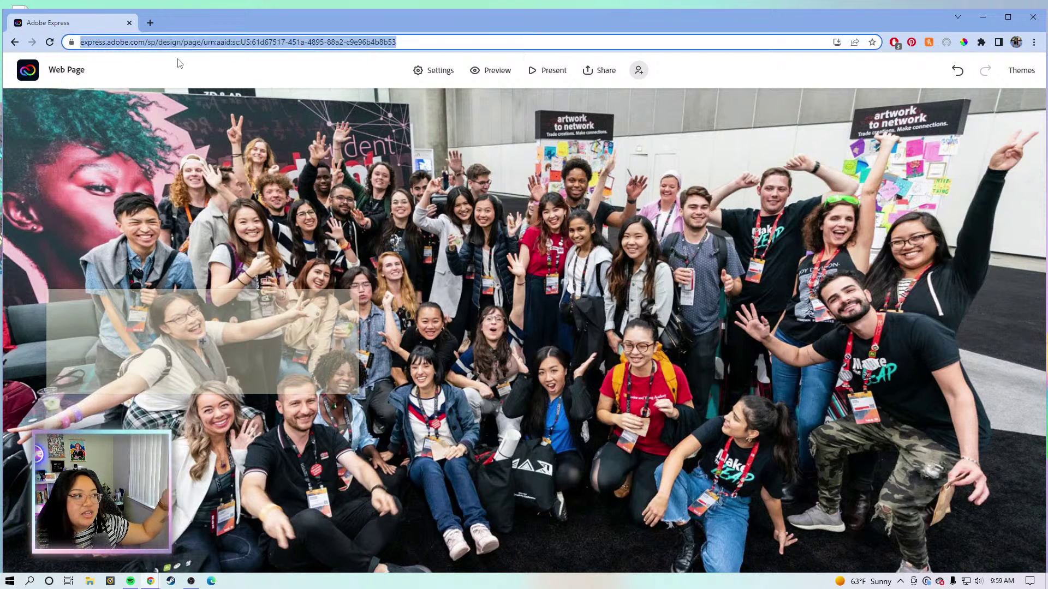
{"action": "left_click", "coordinate": [146, 42]}
{"action": "left_click_drag", "start_coordinate": [172, 39], "coordinate": [73, 51]}
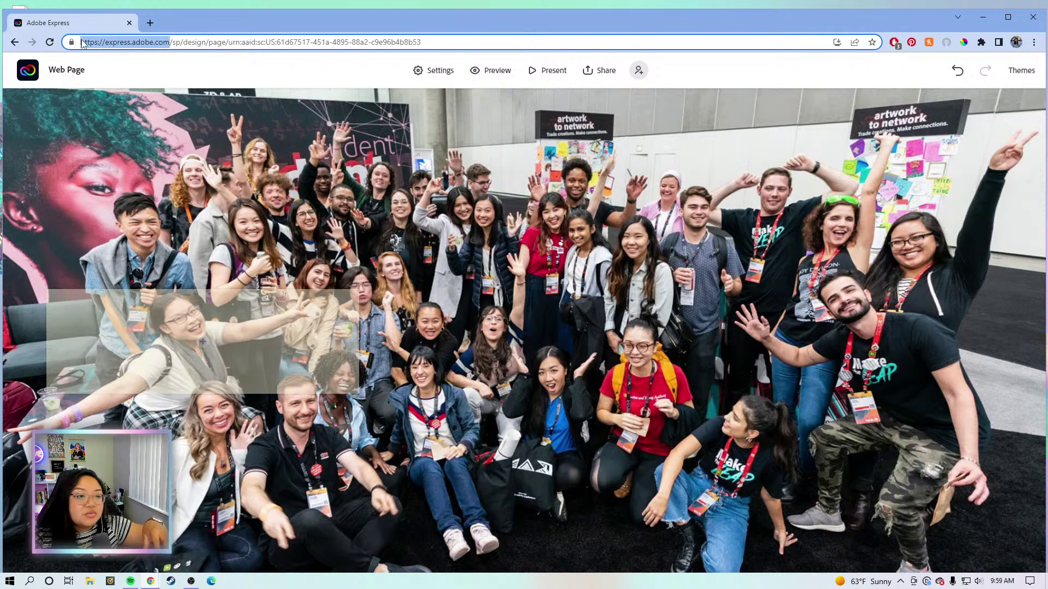
{"action": "left_click", "coordinate": [329, 47]}
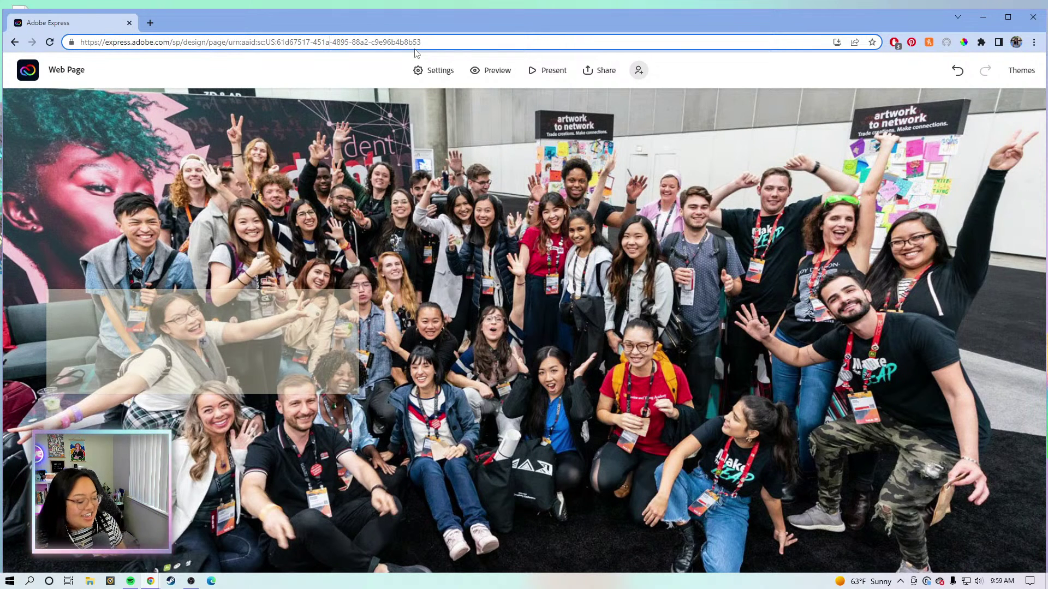
Choose to add a photo to the empty translucent box over the group photo.
{"action": "left_click", "coordinate": [207, 352]}
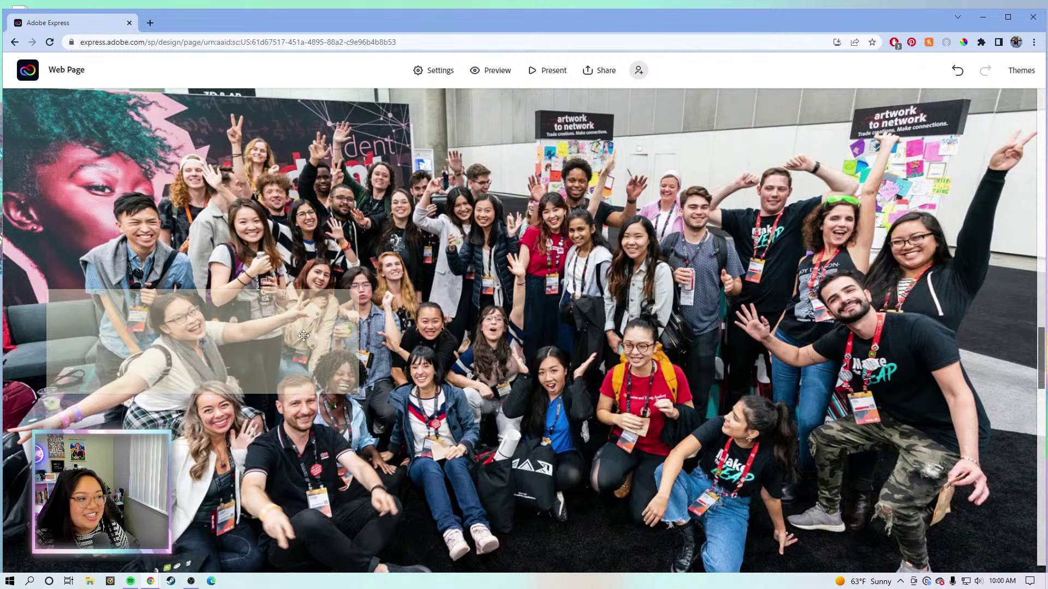
{"action": "left_click", "coordinate": [203, 357]}
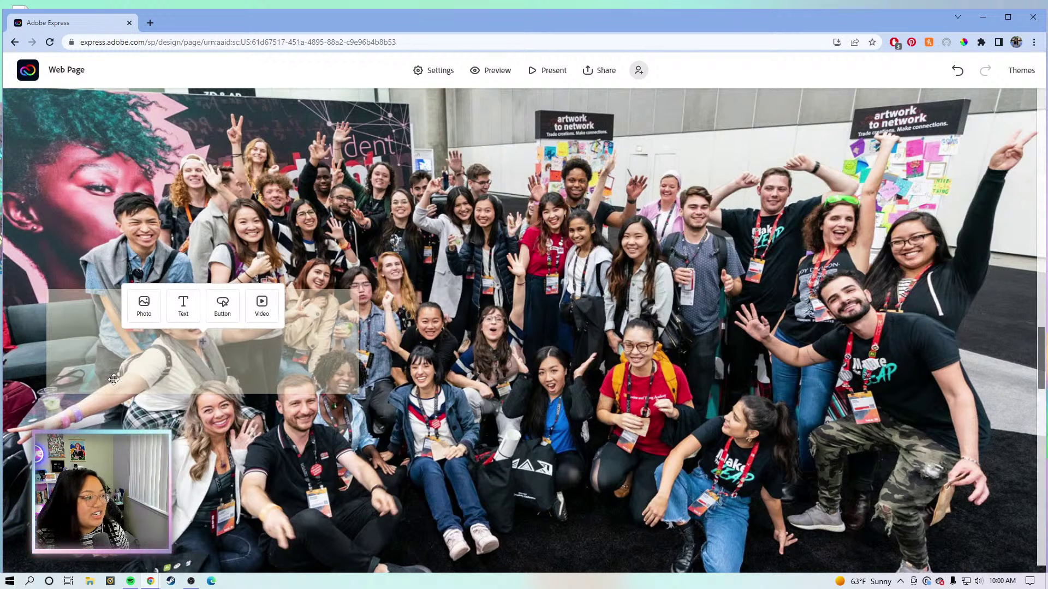
{"action": "left_click", "coordinate": [144, 306]}
Upload the Adobe heading image from the HEADINGS folder into the box over the group photo.
{"action": "left_click", "coordinate": [177, 310]}
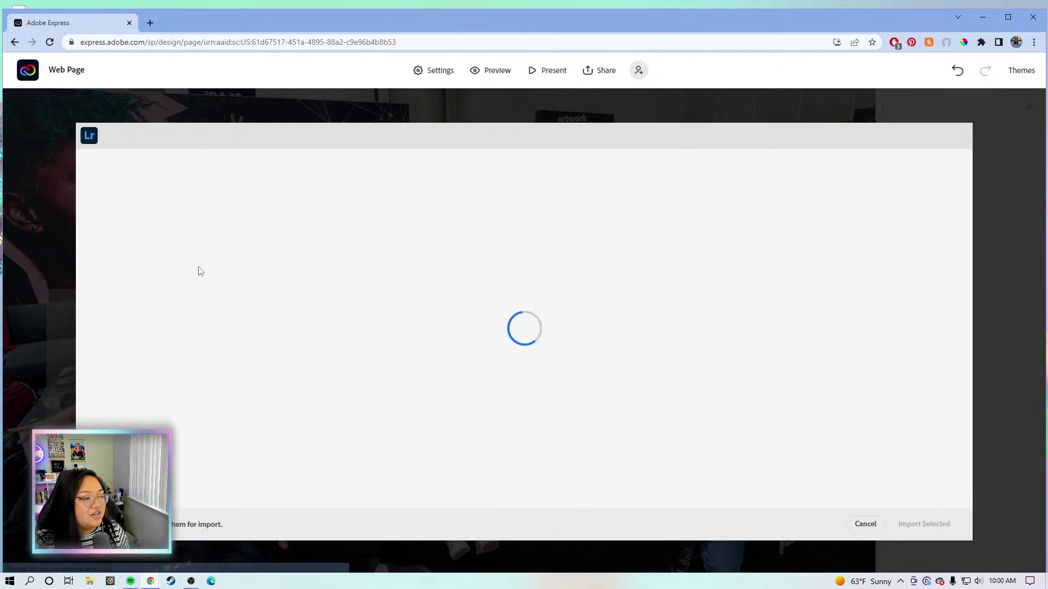
{"action": "left_click", "coordinate": [866, 525]}
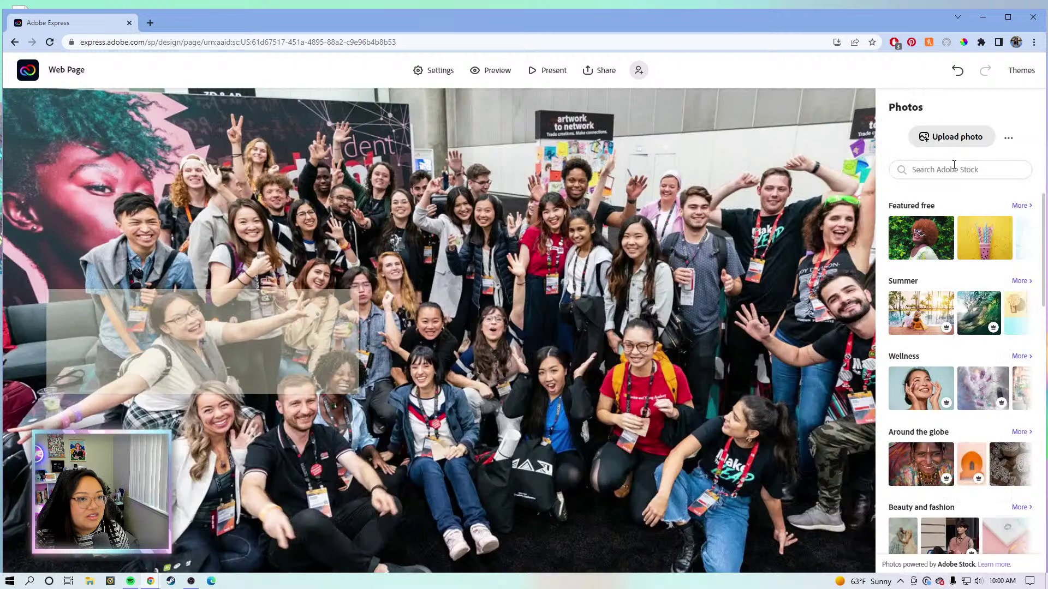
{"action": "left_click", "coordinate": [955, 137]}
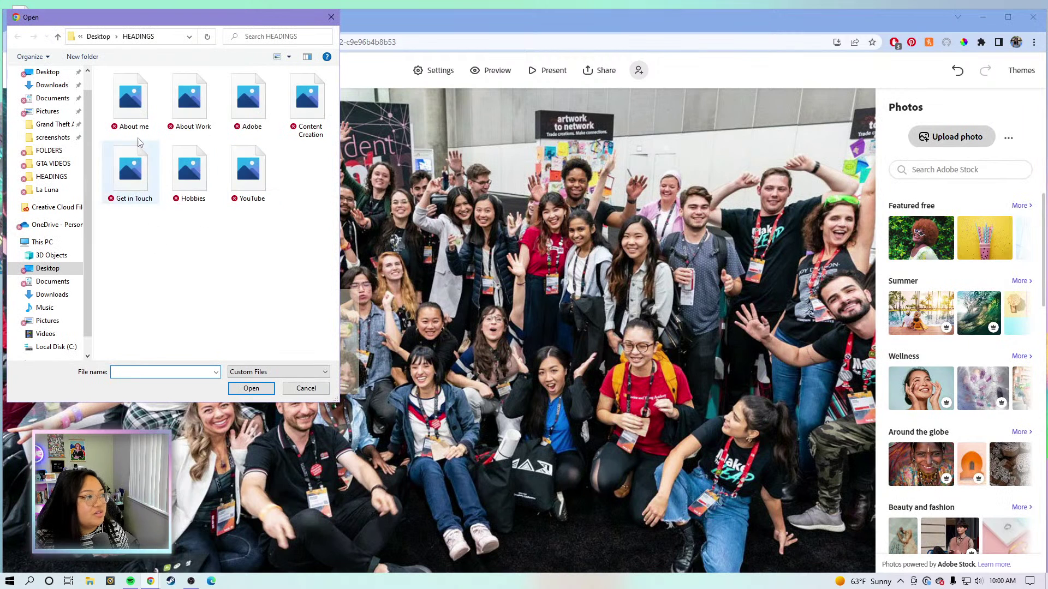
{"action": "double_click", "coordinate": [257, 101]}
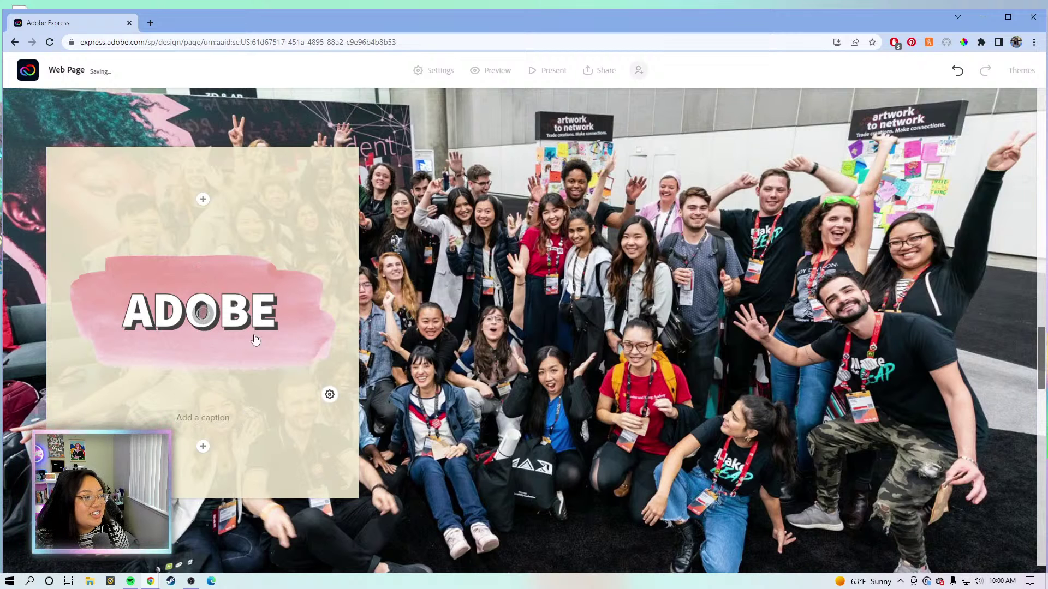
{"action": "left_click", "coordinate": [202, 447]}
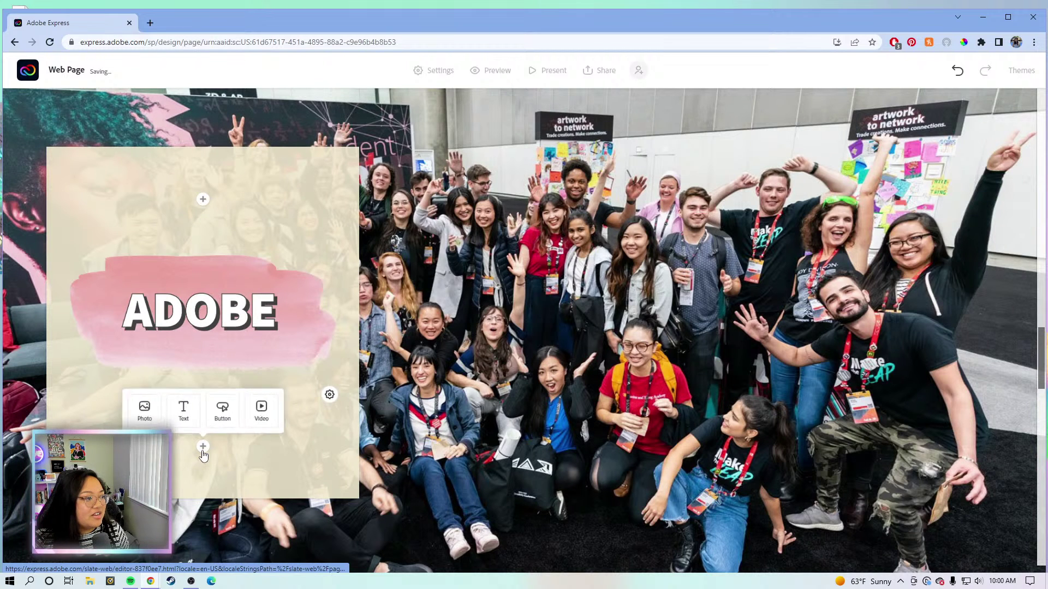
Add a text block under the ADOBE heading with the pasted evangelist-role paragraph.
{"action": "left_click", "coordinate": [184, 424]}
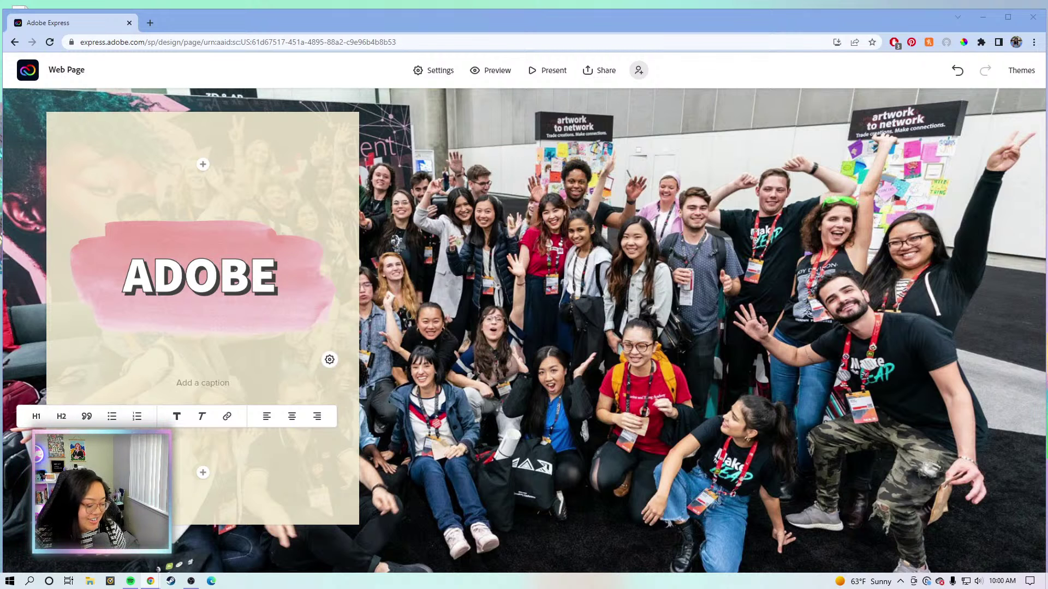
{"action": "key", "text": "BackSpace"}
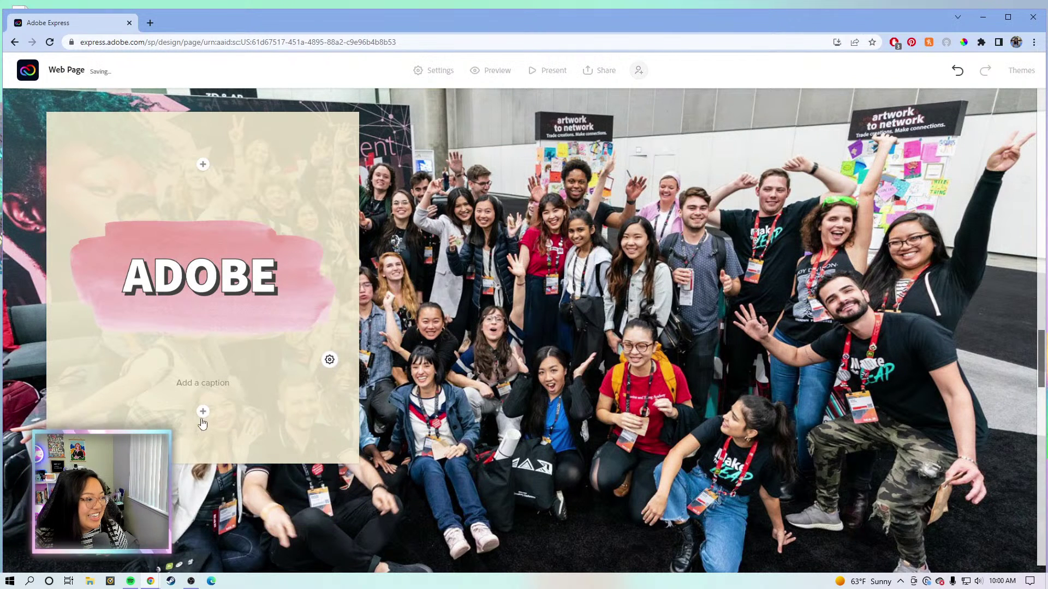
{"action": "left_click", "coordinate": [202, 410]}
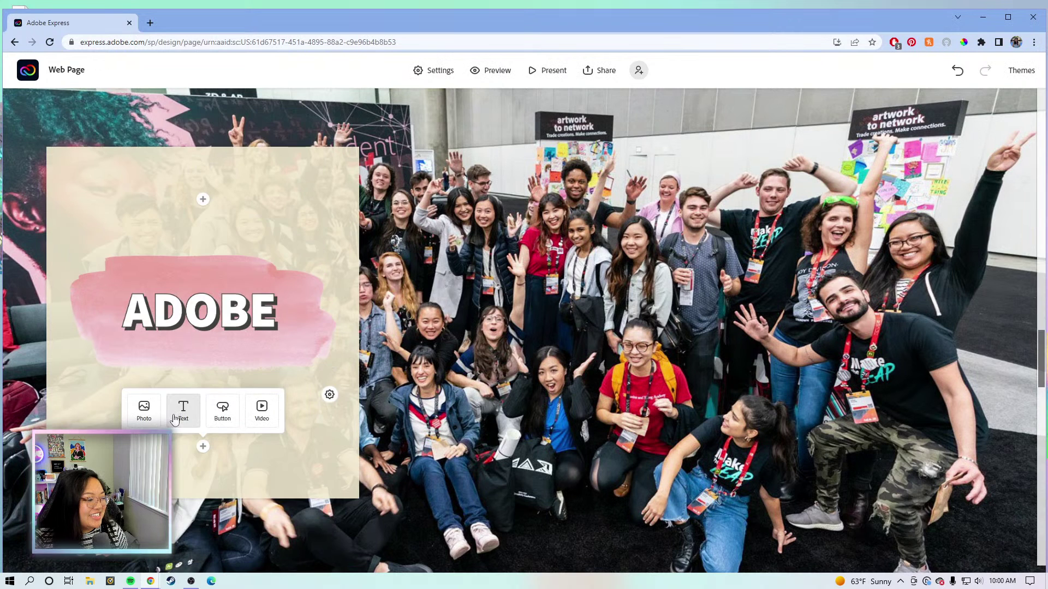
{"action": "left_click", "coordinate": [174, 419]}
{"action": "type", "text": "As the evangelist for Adobe Express, my job largely focuses on building brand awareness and a loyal community around the product through hosting livestreams and workshops, creating content for social platforms, engaging with the community, and answering questions. I also teach weekly classes on Adobe Live about using Adobe Express."}
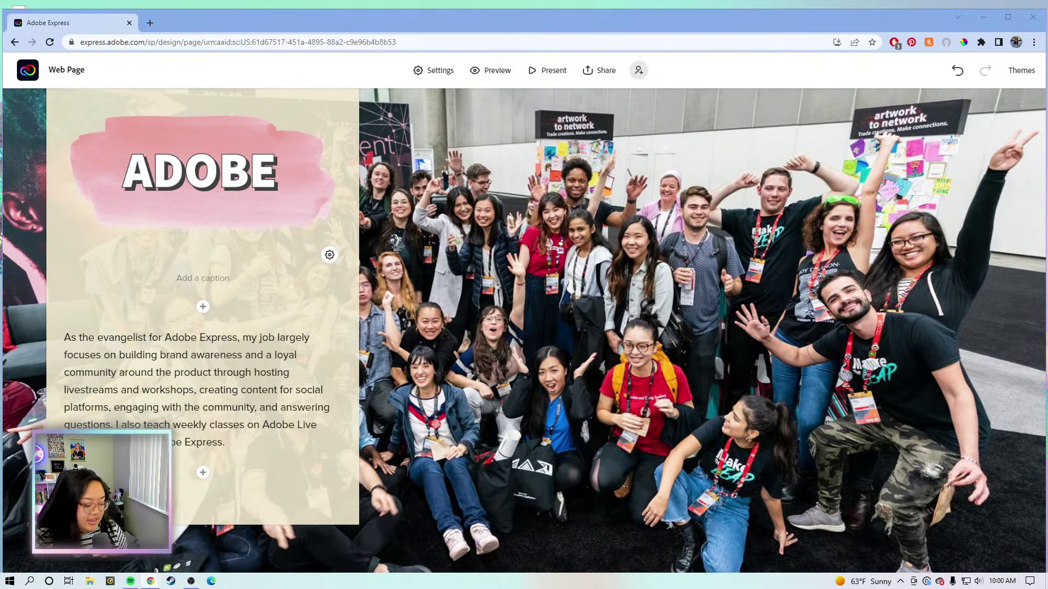
Add two more pasted paragraphs on the social media manager work and the 2019 role.
{"action": "left_click", "coordinate": [203, 472]}
{"action": "left_click", "coordinate": [182, 437]}
{"action": "key", "text": "ctrl+v"}
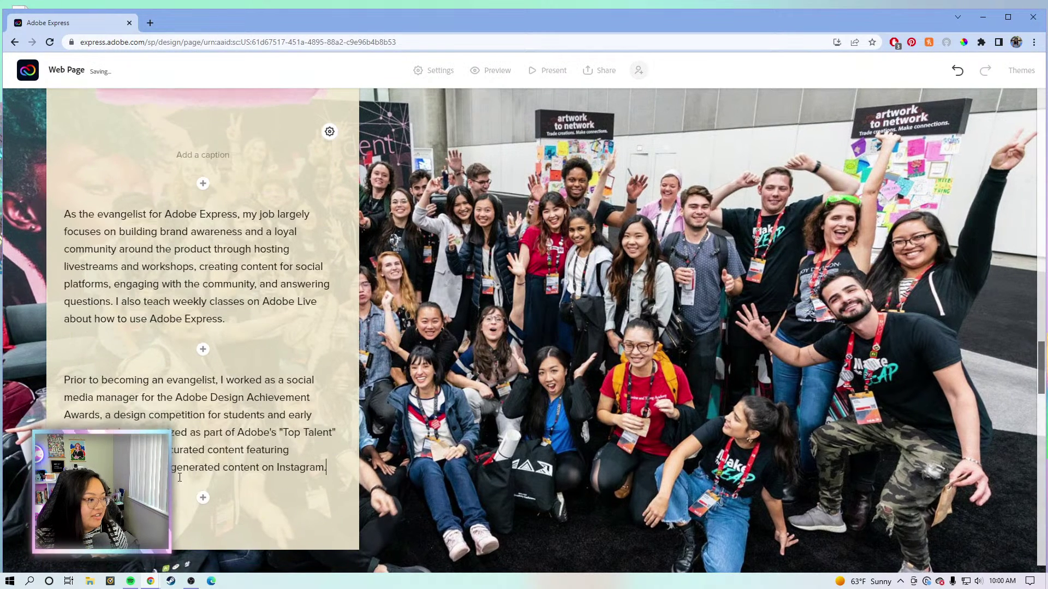
{"action": "left_click", "coordinate": [203, 497]}
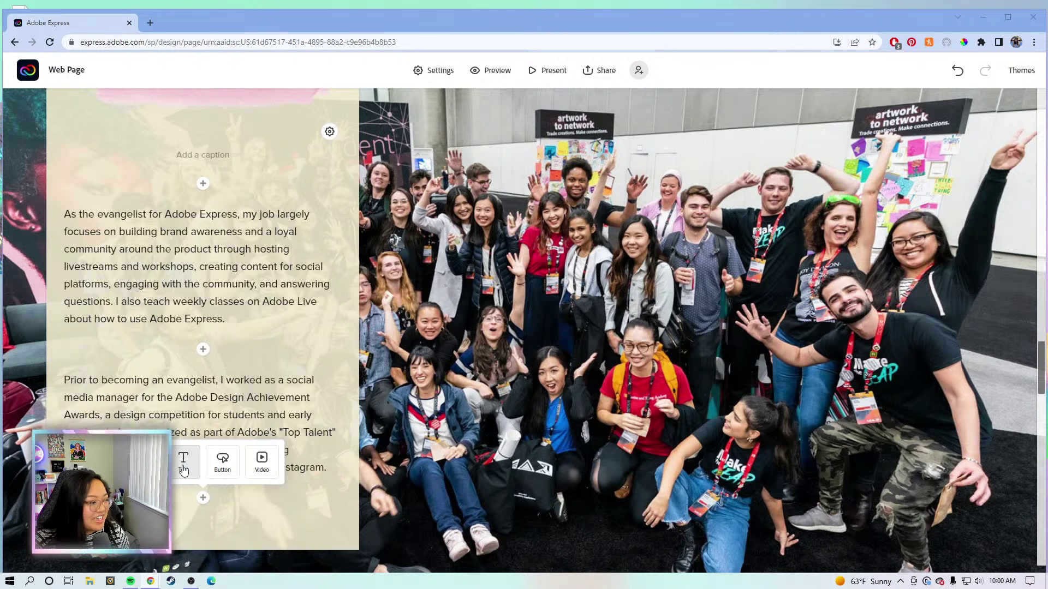
{"action": "left_click", "coordinate": [184, 469]}
{"action": "key", "text": "ctrl+v"}
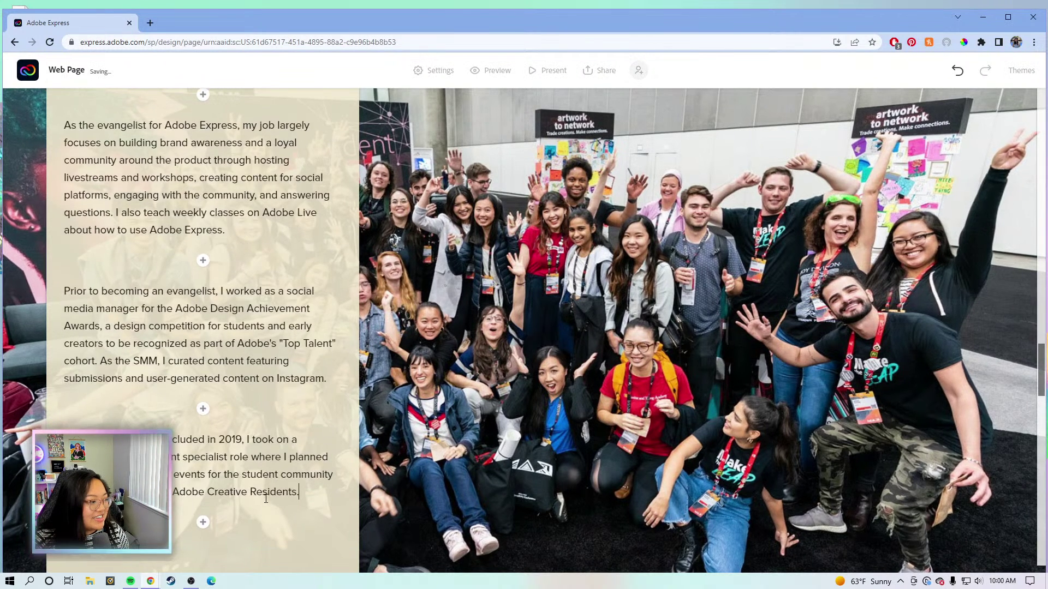
{"action": "scroll", "coordinate": [269, 469], "scroll_direction": "up", "scroll_amount": 8}
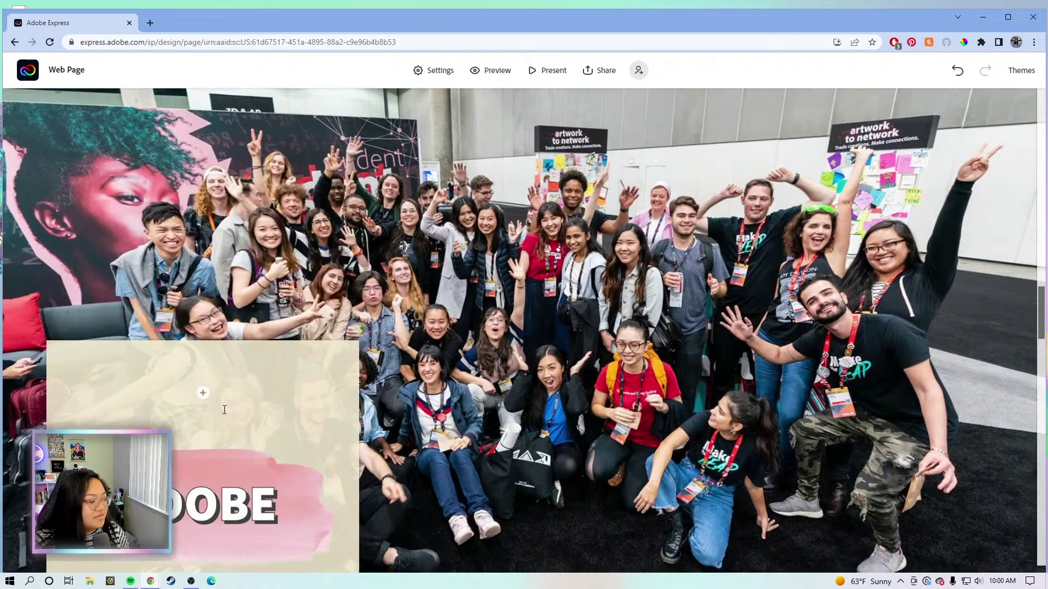
Scroll down to the kitchen-photo section and select its background photo.
{"action": "scroll", "coordinate": [224, 409], "scroll_direction": "down", "scroll_amount": 10}
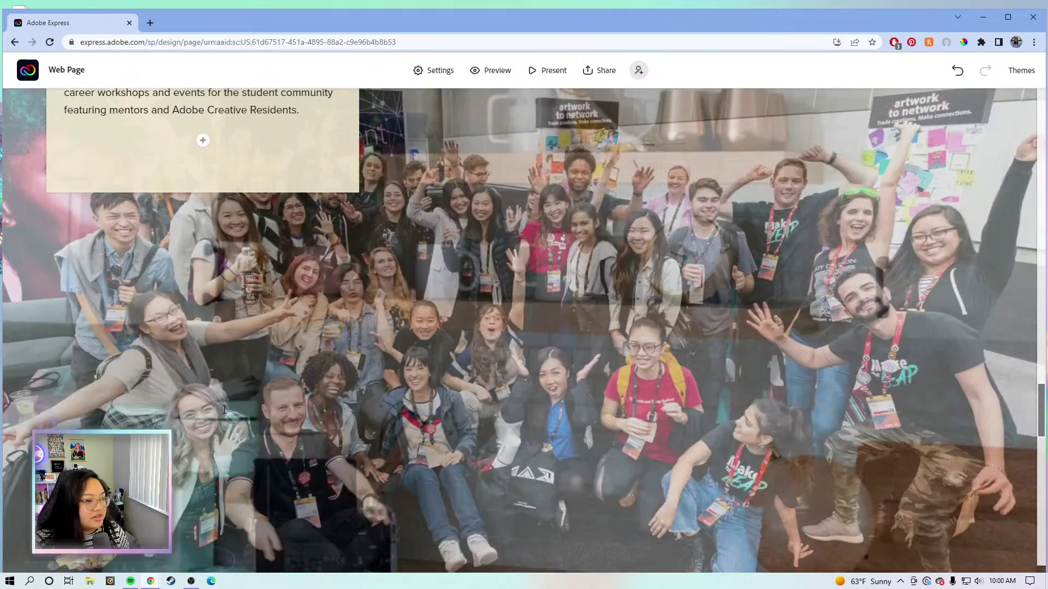
{"action": "scroll", "coordinate": [224, 409], "scroll_direction": "down", "scroll_amount": 5}
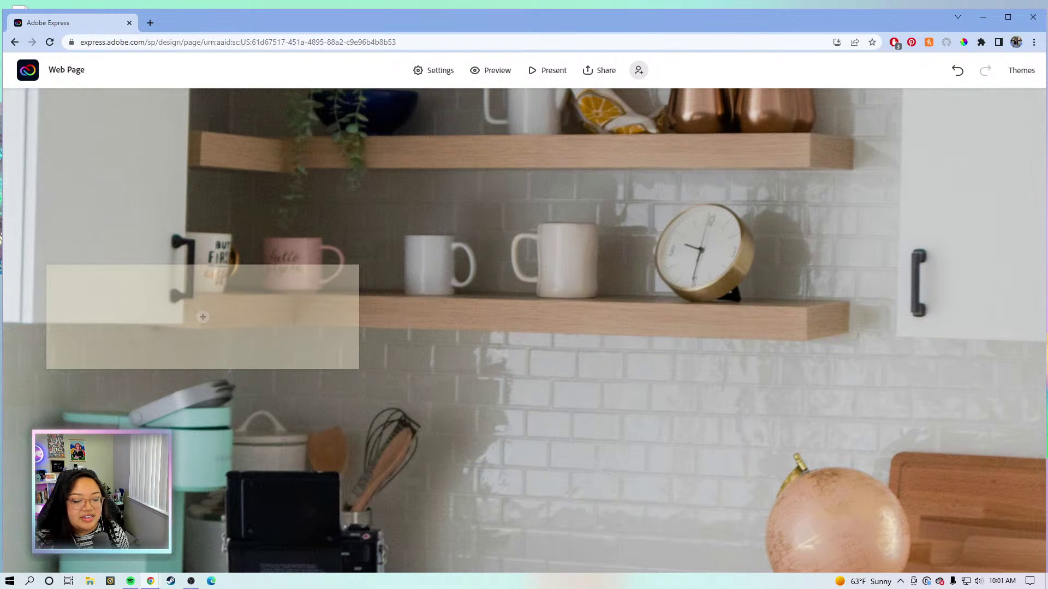
{"action": "scroll", "coordinate": [644, 389], "scroll_direction": "down", "scroll_amount": 2}
{"action": "scroll", "coordinate": [647, 389], "scroll_direction": "up", "scroll_amount": 3}
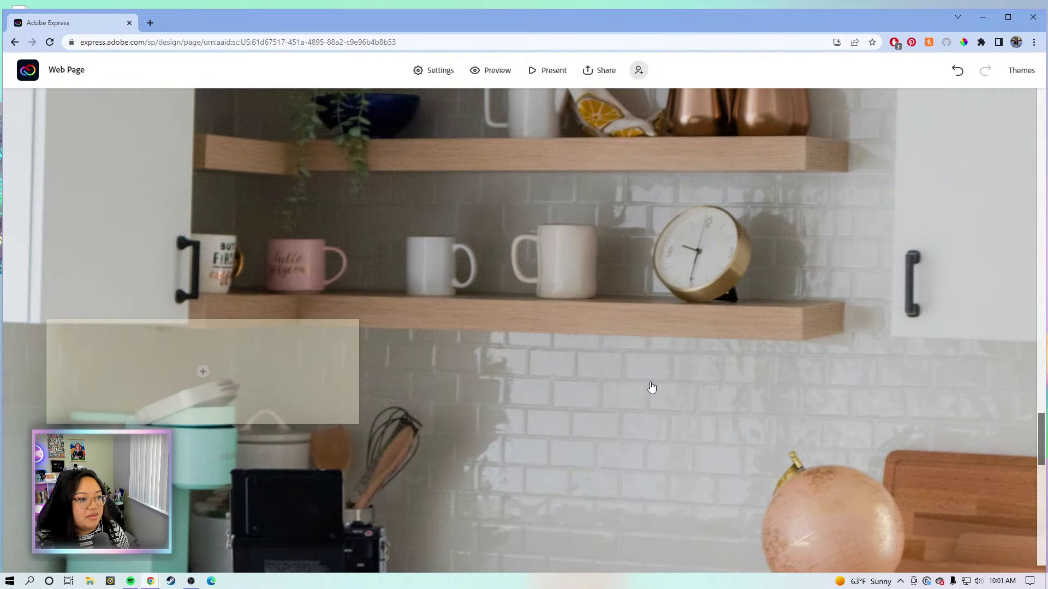
{"action": "scroll", "coordinate": [647, 371], "scroll_direction": "up", "scroll_amount": 1}
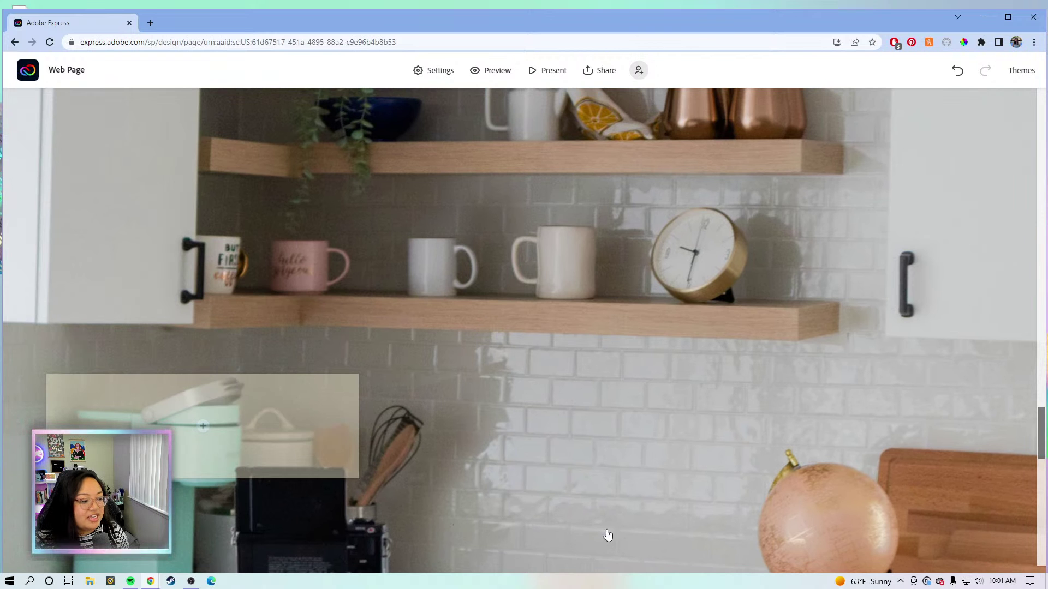
{"action": "left_click", "coordinate": [644, 417]}
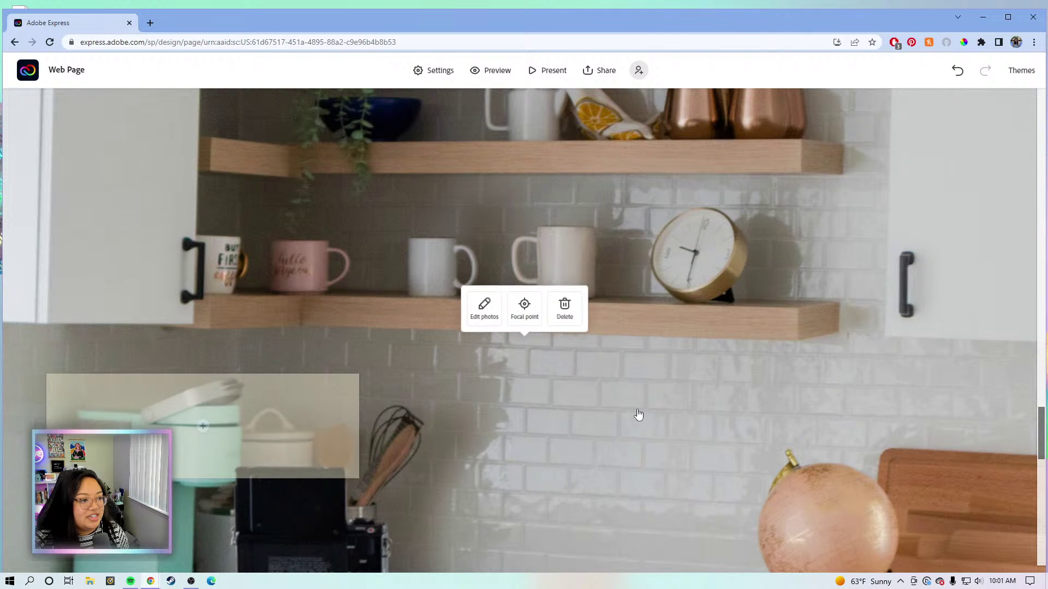
Move the kitchen photo's focal point down to the camera and laptop, then nudge it up slightly.
{"action": "left_click", "coordinate": [524, 314]}
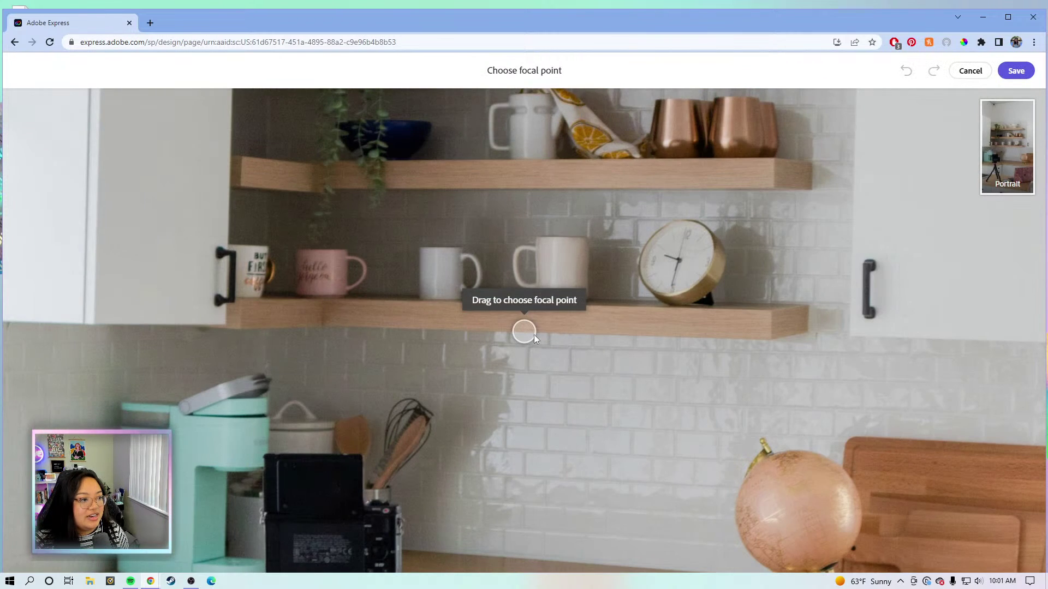
{"action": "left_click_drag", "start_coordinate": [529, 336], "coordinate": [473, 493]}
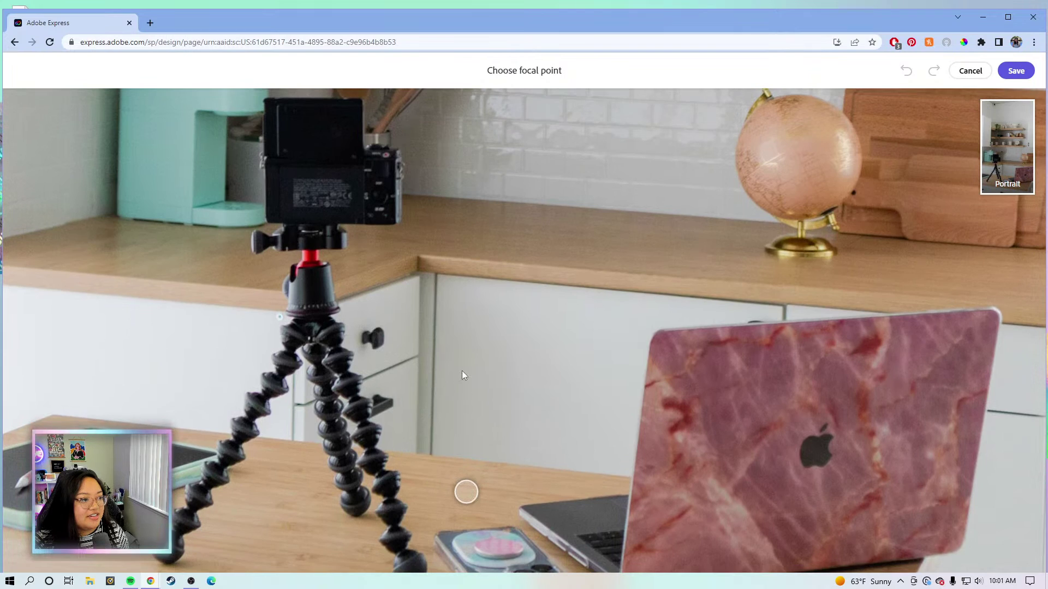
{"action": "left_click", "coordinate": [1015, 71]}
{"action": "scroll", "coordinate": [535, 371], "scroll_direction": "down", "scroll_amount": 5}
{"action": "scroll", "coordinate": [543, 356], "scroll_direction": "down", "scroll_amount": 3}
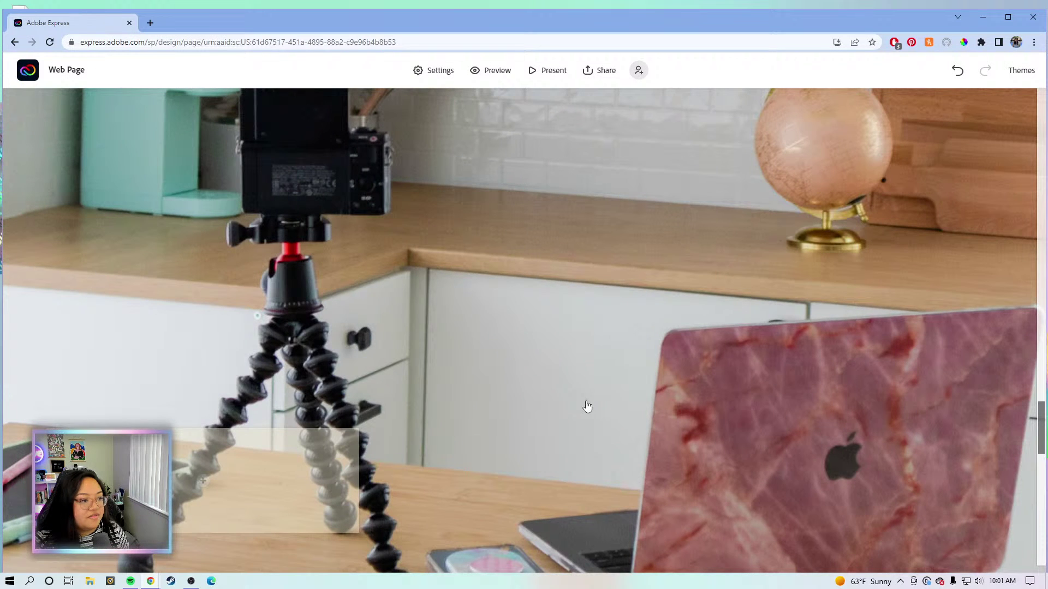
{"action": "left_click", "coordinate": [587, 407]}
{"action": "left_click", "coordinate": [526, 303]}
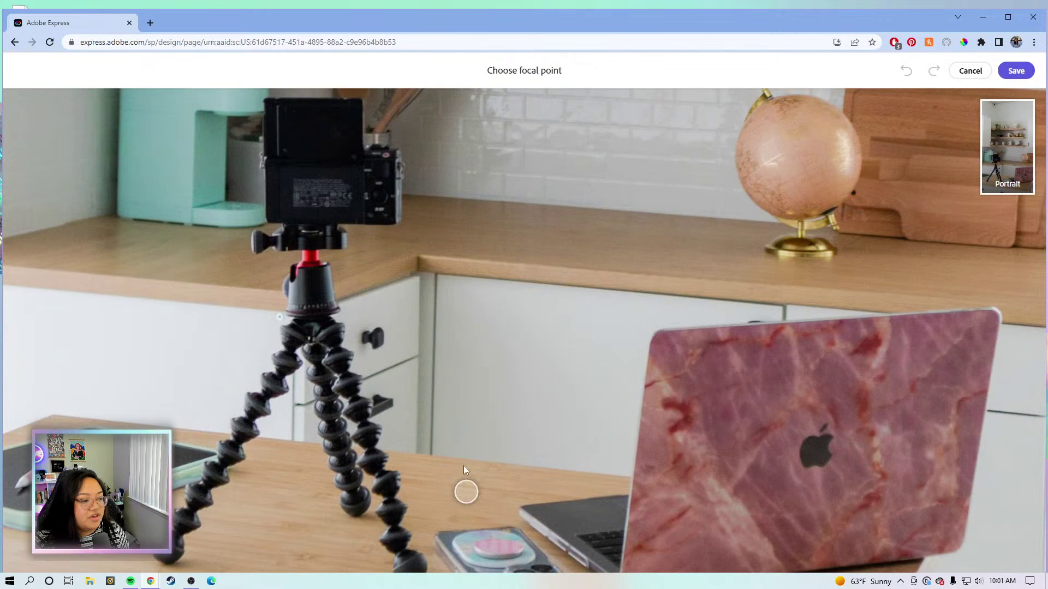
{"action": "left_click_drag", "start_coordinate": [464, 475], "coordinate": [463, 453]}
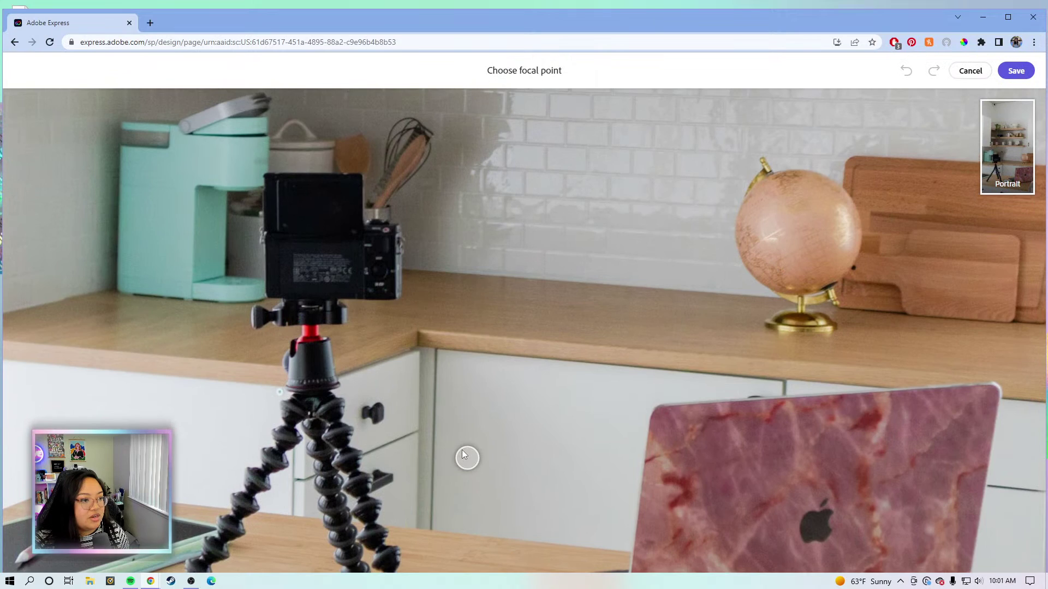
{"action": "left_click", "coordinate": [1016, 71]}
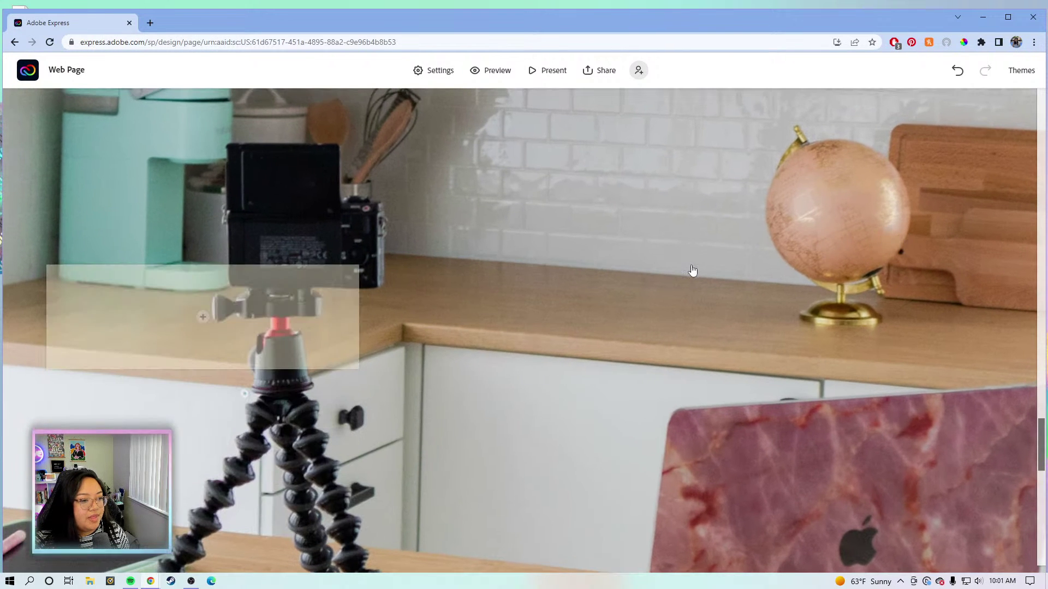
Confirm the final photo framing and drag the empty text block to the right side.
{"action": "left_click", "coordinate": [690, 272]}
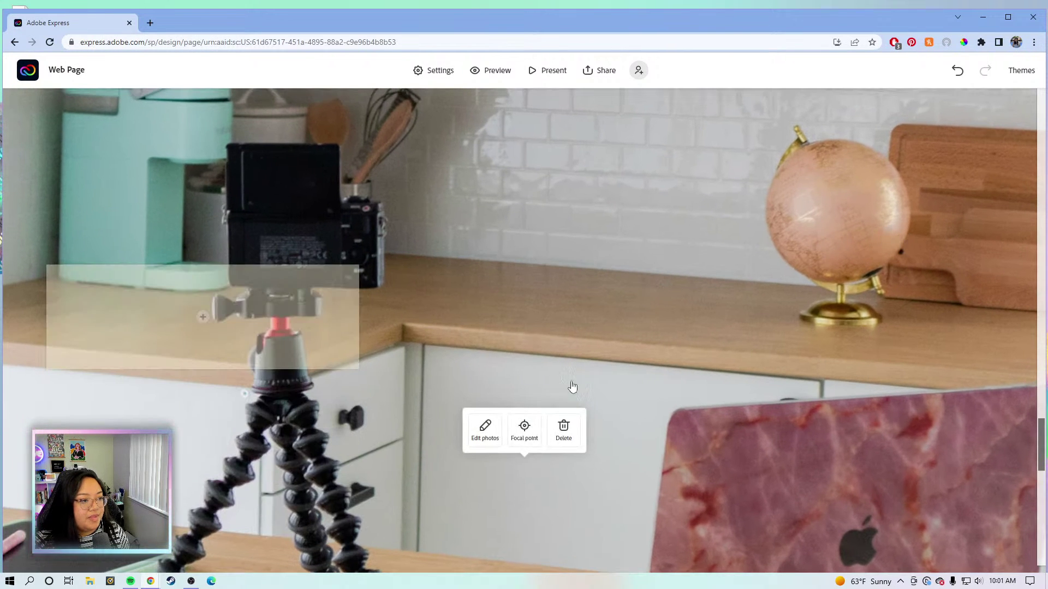
{"action": "left_click", "coordinate": [519, 434]}
{"action": "scroll", "coordinate": [461, 467], "scroll_direction": "down", "scroll_amount": 3}
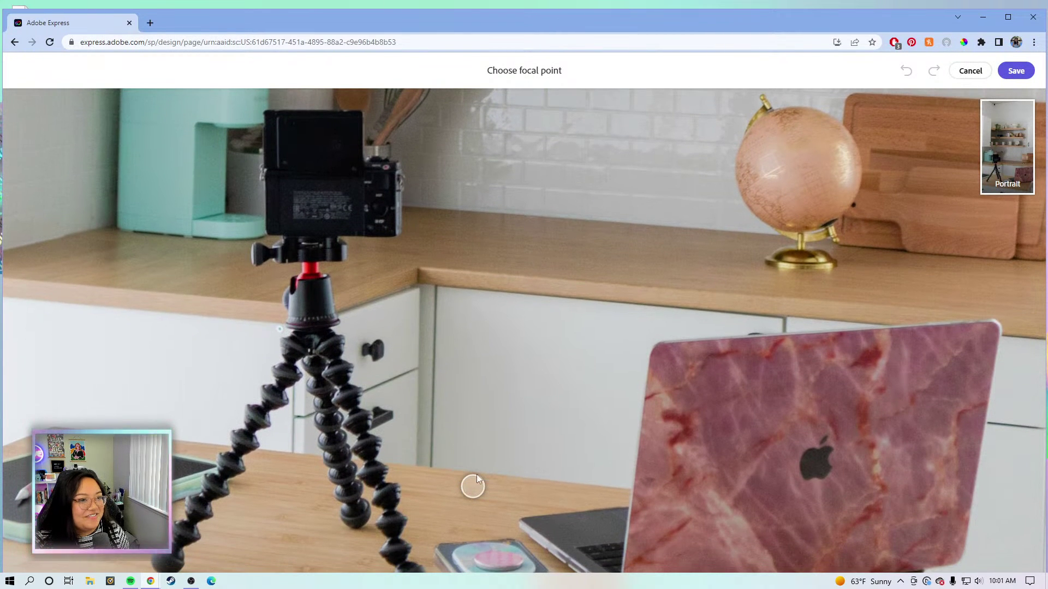
{"action": "left_click", "coordinate": [1015, 70]}
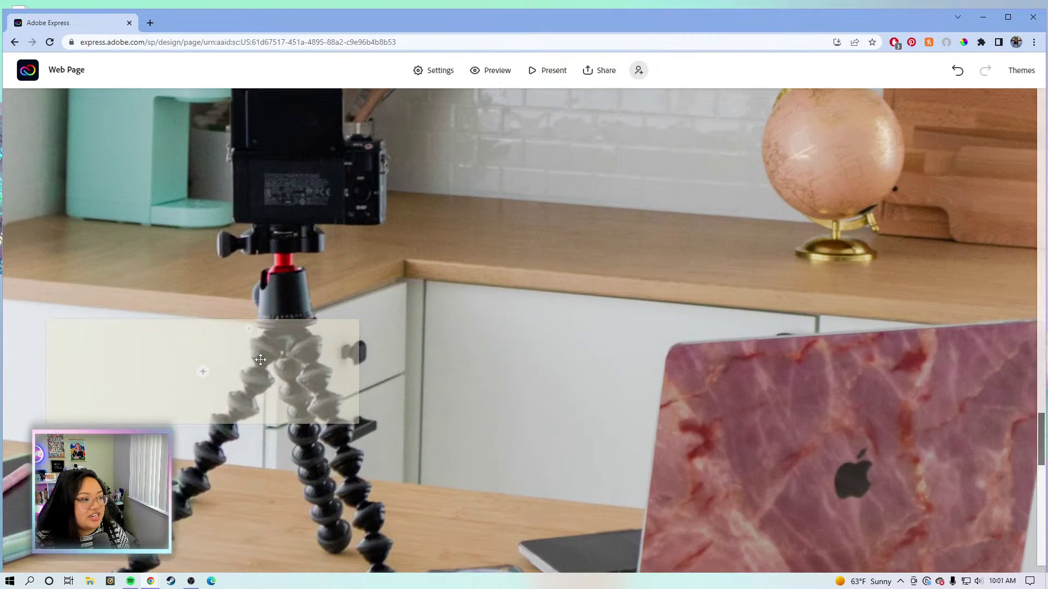
{"action": "left_click_drag", "start_coordinate": [152, 344], "coordinate": [897, 414]}
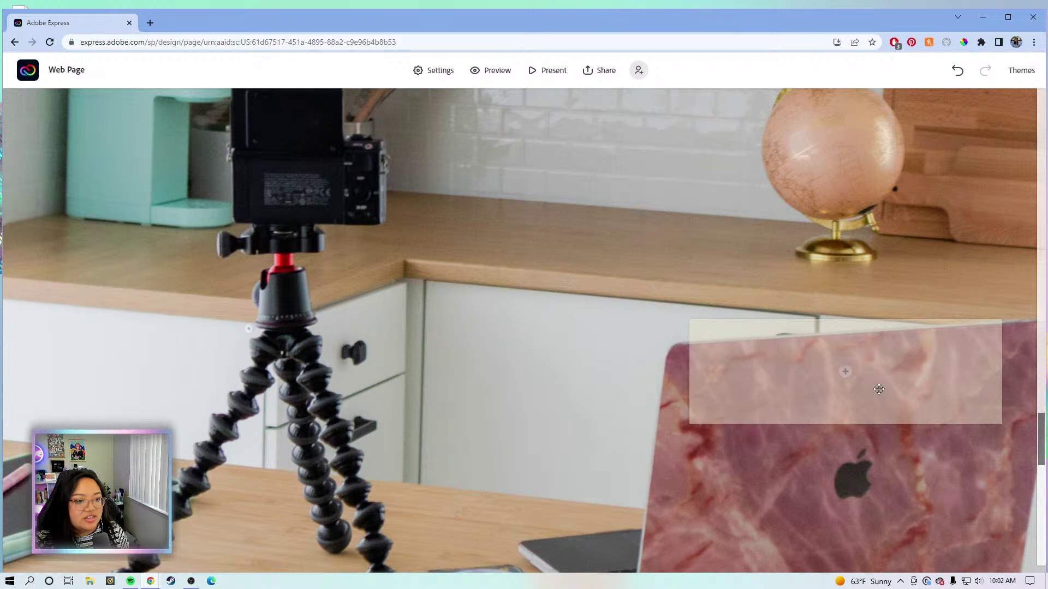
Upload the Content Creation heading image from HEADINGS into the right-hand block.
{"action": "left_click", "coordinate": [845, 372]}
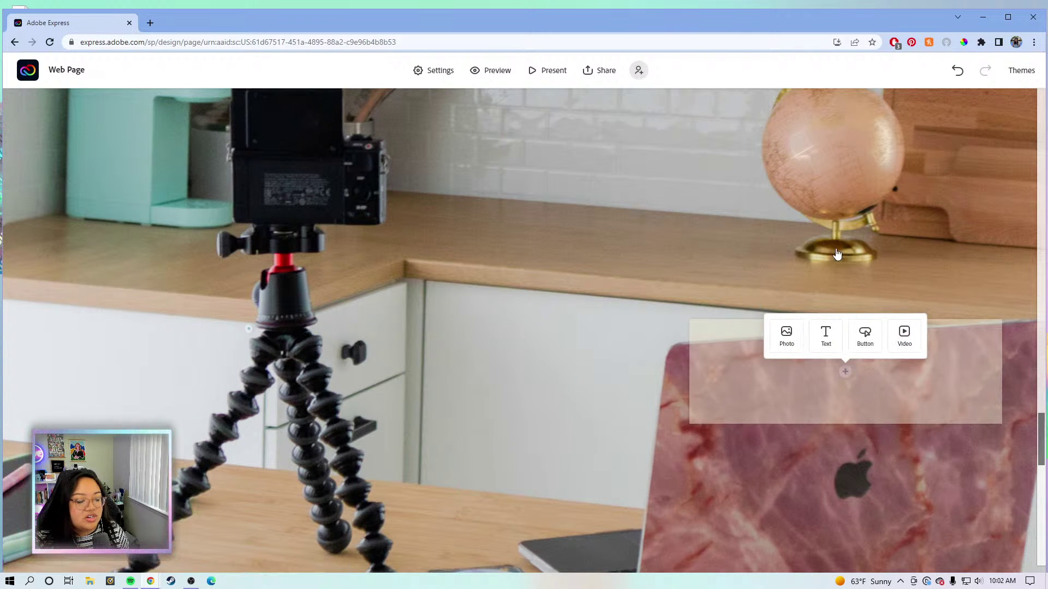
{"action": "left_click", "coordinate": [787, 335]}
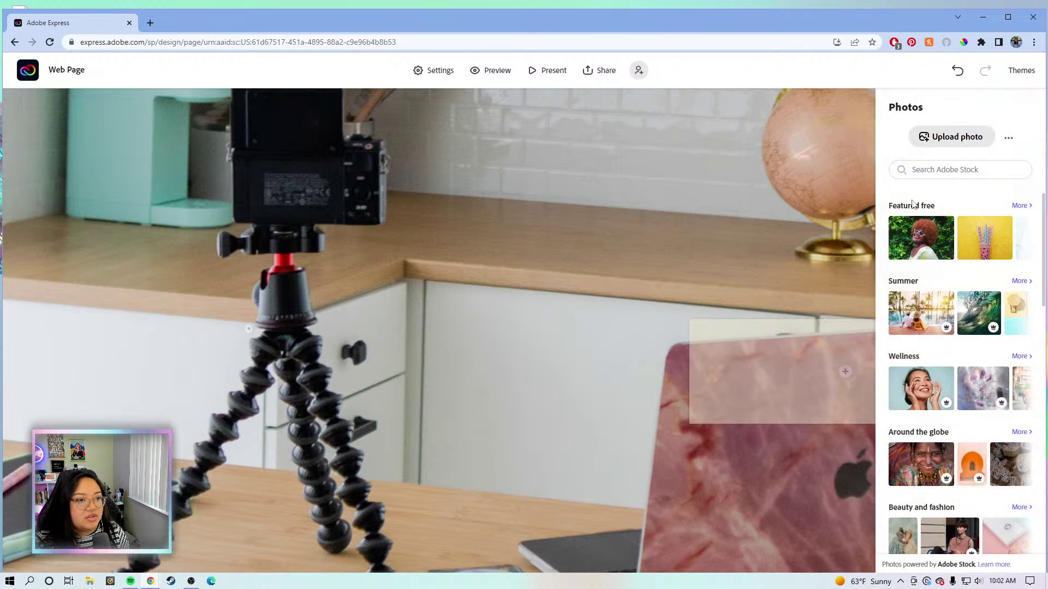
{"action": "left_click", "coordinate": [969, 138]}
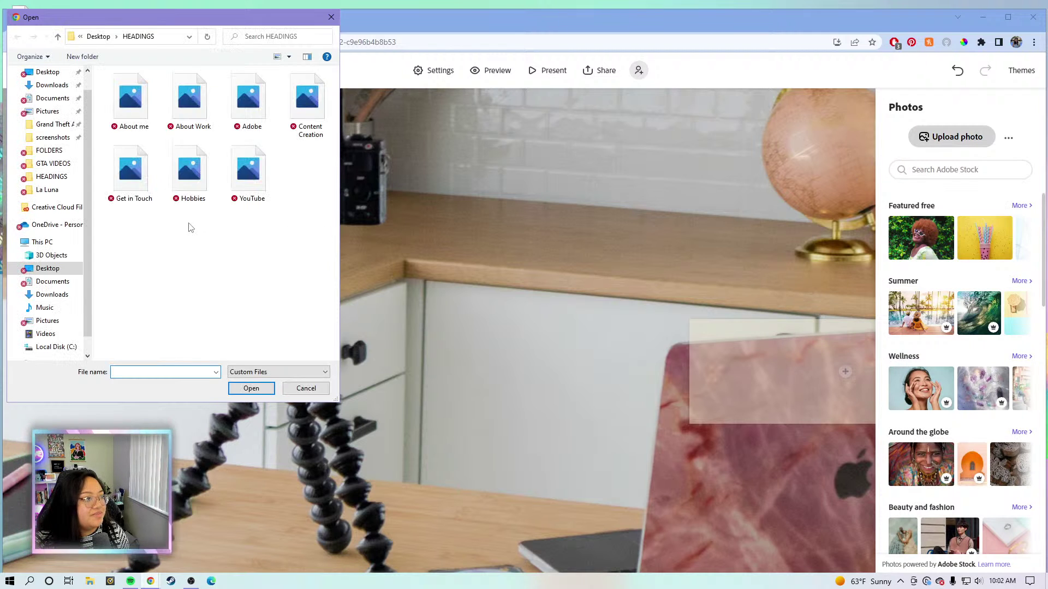
{"action": "double_click", "coordinate": [308, 103]}
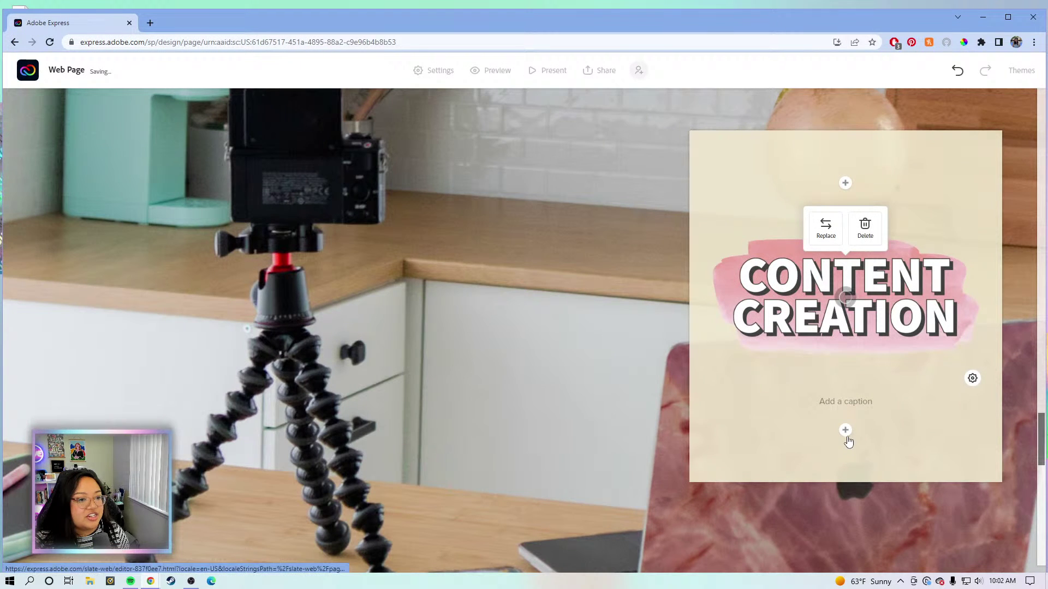
Add a text block below it with the pasted YouTube, Twitch and Discord paragraph.
{"action": "left_click", "coordinate": [846, 431]}
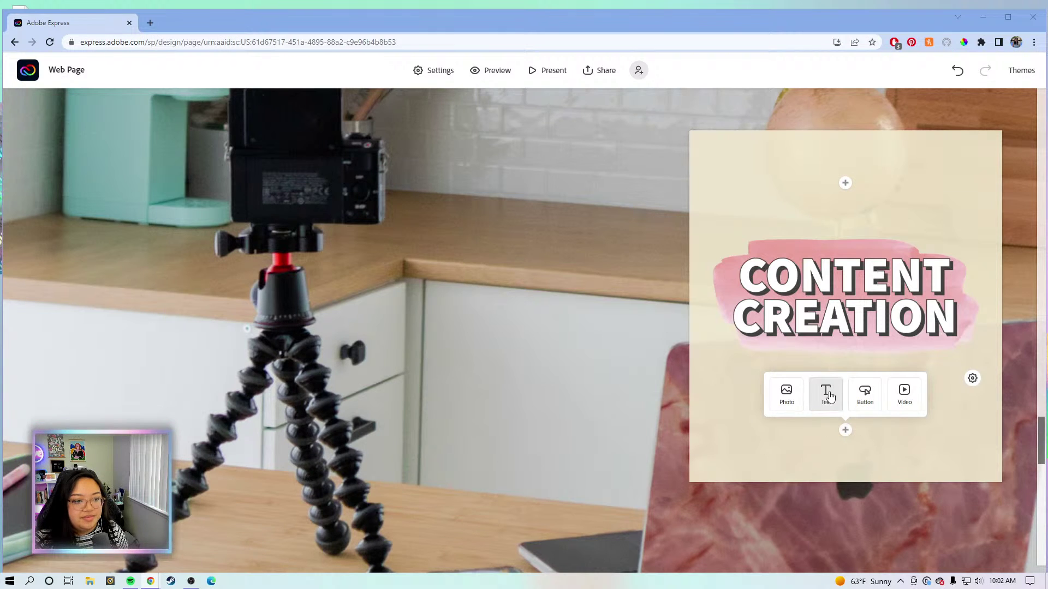
{"action": "left_click", "coordinate": [825, 389]}
{"action": "type", "text": "When I'm not creating for Adobe, I am creating for myself and building my own community. I post lifestyle content and vlogs on YouTube about my journey and experience as a full-time creator and an evangelist, and I stream design and games on Twitch. I also run my own Discord server where people can hang out, share their work, connect and play games with each other, and also connect with me on a more personal level."}
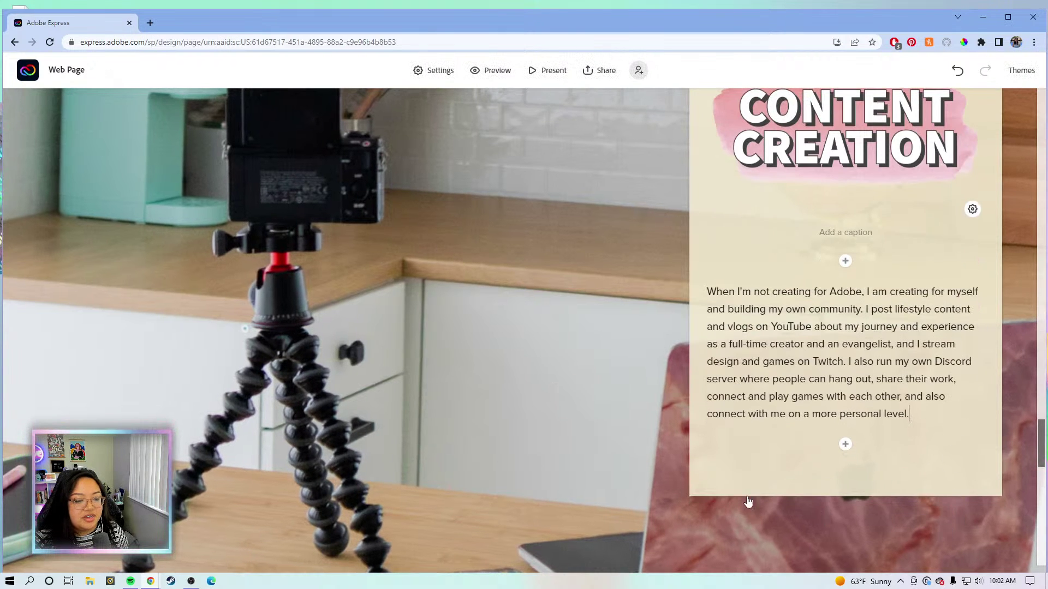
{"action": "left_click", "coordinate": [585, 413]}
Set the sofa portrait's focal point on the woman's face and save it.
{"action": "scroll", "coordinate": [661, 357], "scroll_direction": "down", "scroll_amount": 6}
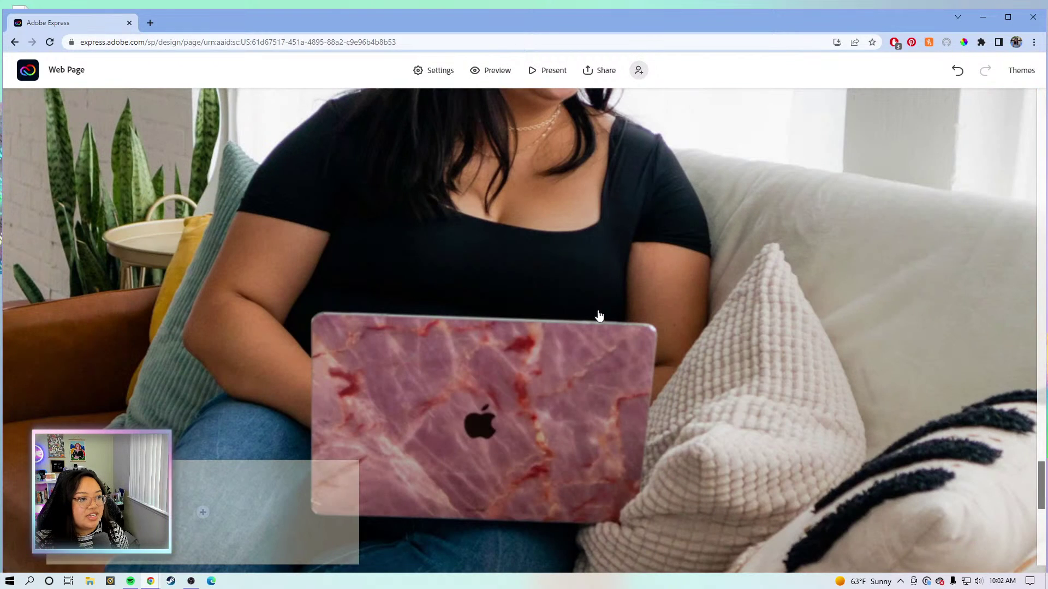
{"action": "left_click", "coordinate": [583, 294]}
{"action": "left_click", "coordinate": [515, 318]}
{"action": "left_click_drag", "start_coordinate": [522, 330], "coordinate": [676, 248]}
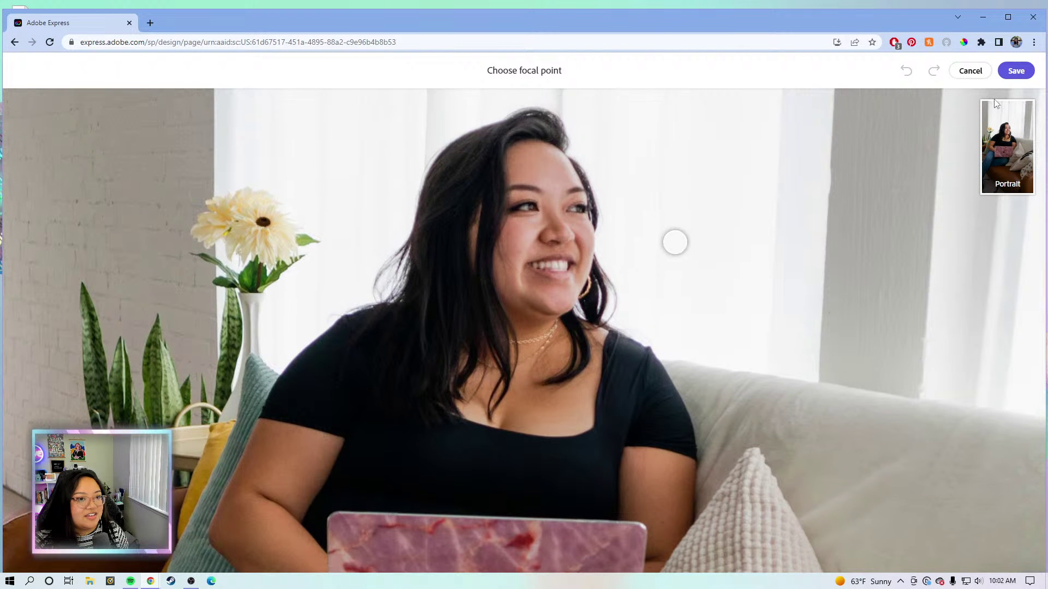
{"action": "left_click", "coordinate": [1016, 71]}
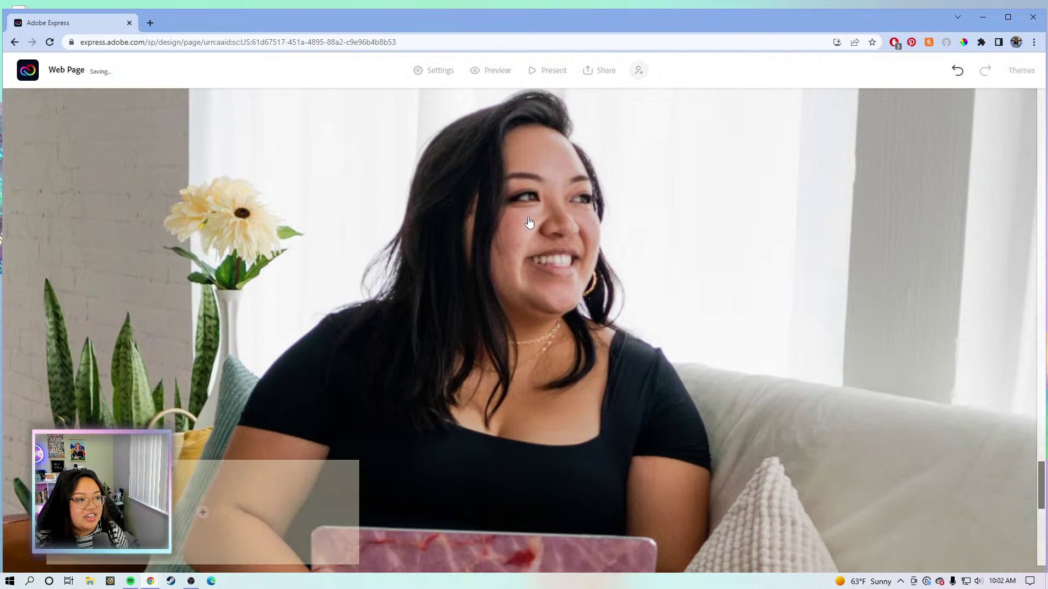
{"action": "scroll", "coordinate": [533, 256], "scroll_direction": "down", "scroll_amount": 6}
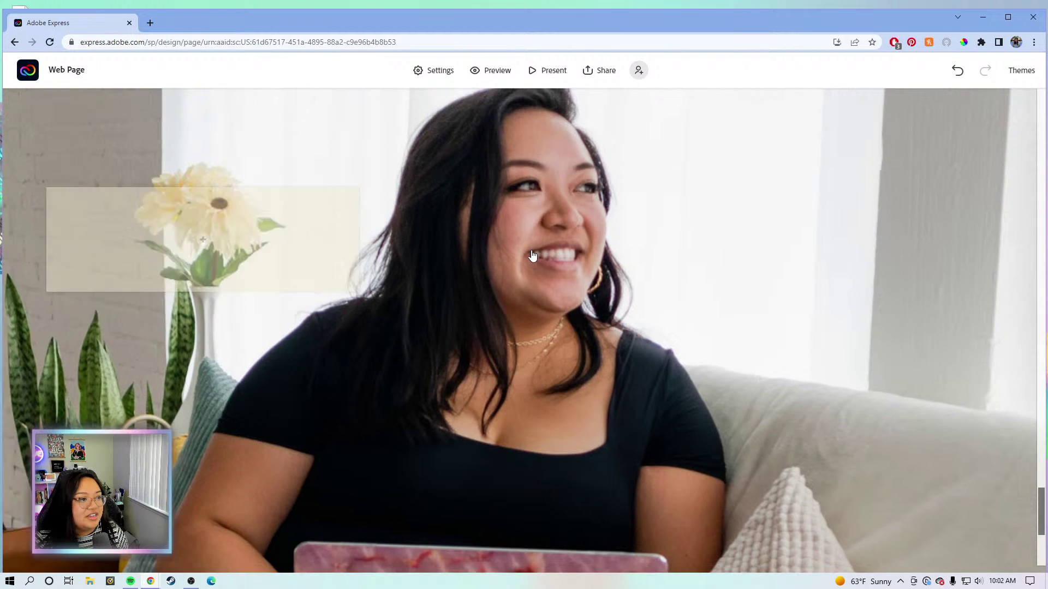
{"action": "scroll", "coordinate": [533, 255], "scroll_direction": "up", "scroll_amount": 6}
{"action": "scroll", "coordinate": [532, 256], "scroll_direction": "down", "scroll_amount": 6}
{"action": "scroll", "coordinate": [533, 255], "scroll_direction": "up", "scroll_amount": 6}
{"action": "scroll", "coordinate": [533, 256], "scroll_direction": "down", "scroll_amount": 3}
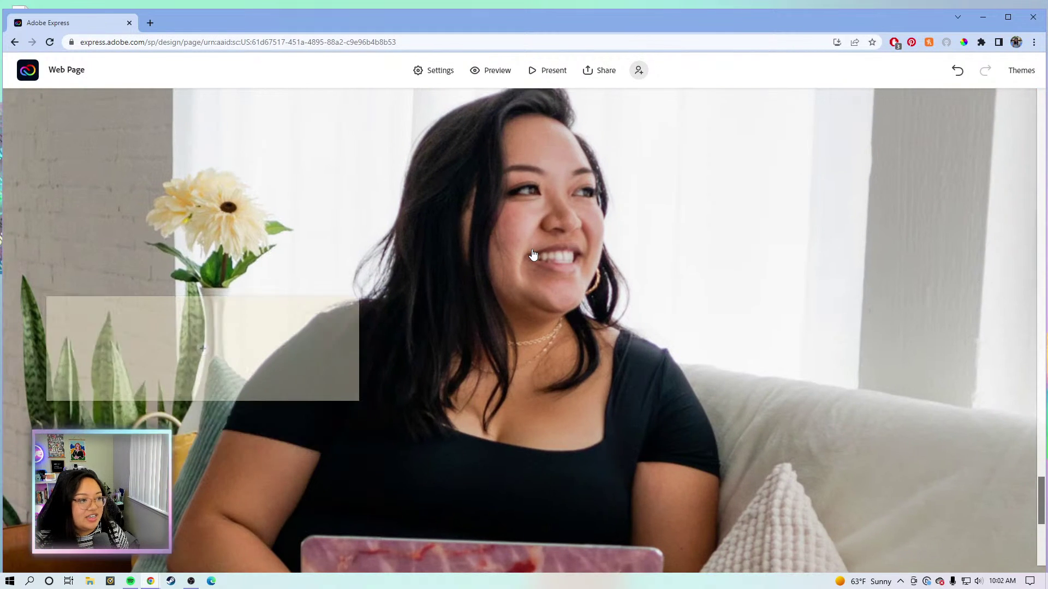
{"action": "scroll", "coordinate": [533, 256], "scroll_direction": "down", "scroll_amount": 1}
{"action": "scroll", "coordinate": [335, 344], "scroll_direction": "down", "scroll_amount": 1}
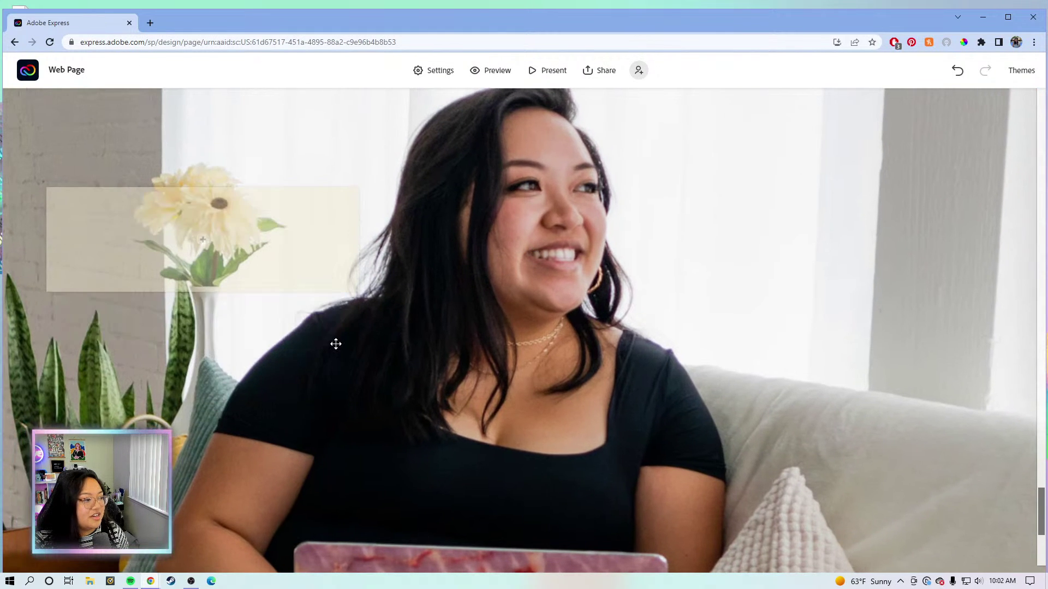
{"action": "scroll", "coordinate": [376, 349], "scroll_direction": "up", "scroll_amount": 2}
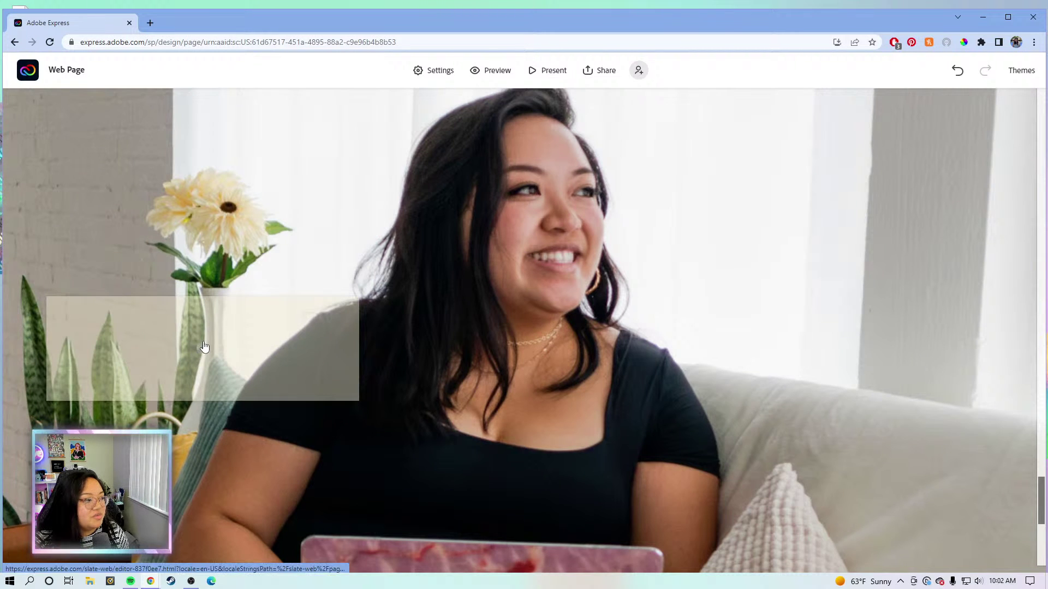
Upload the Hobbies heading image from HEADINGS into the card over the sofa photo.
{"action": "left_click", "coordinate": [202, 349]}
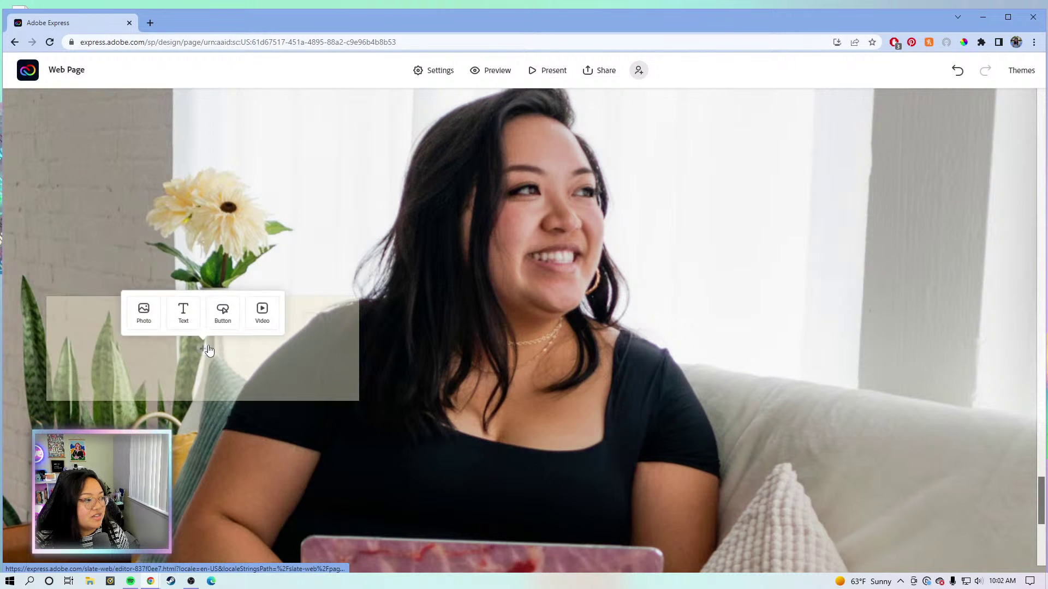
{"action": "left_click", "coordinate": [145, 310]}
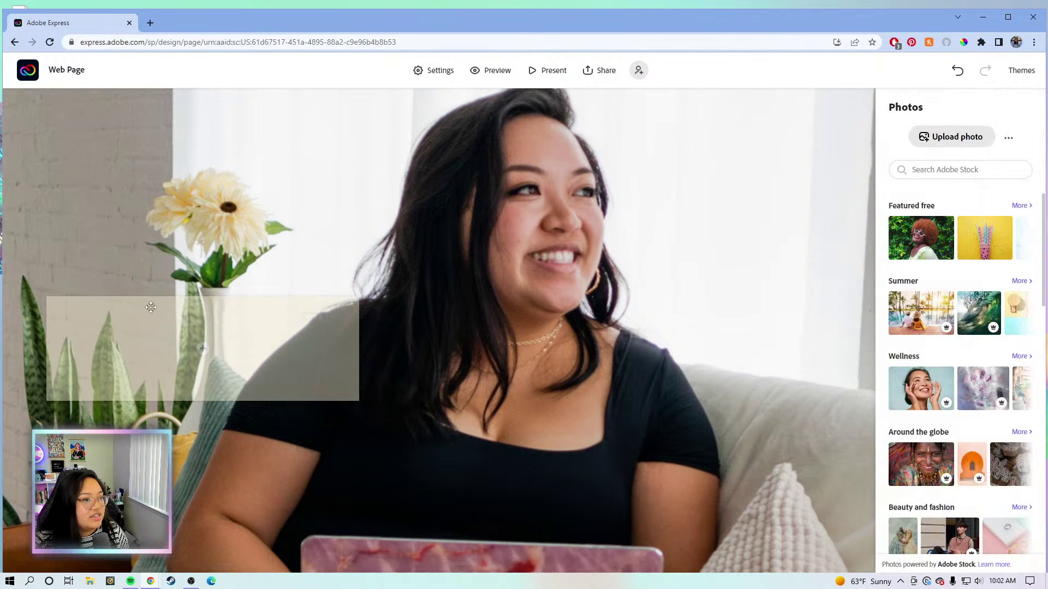
{"action": "left_click", "coordinate": [950, 137]}
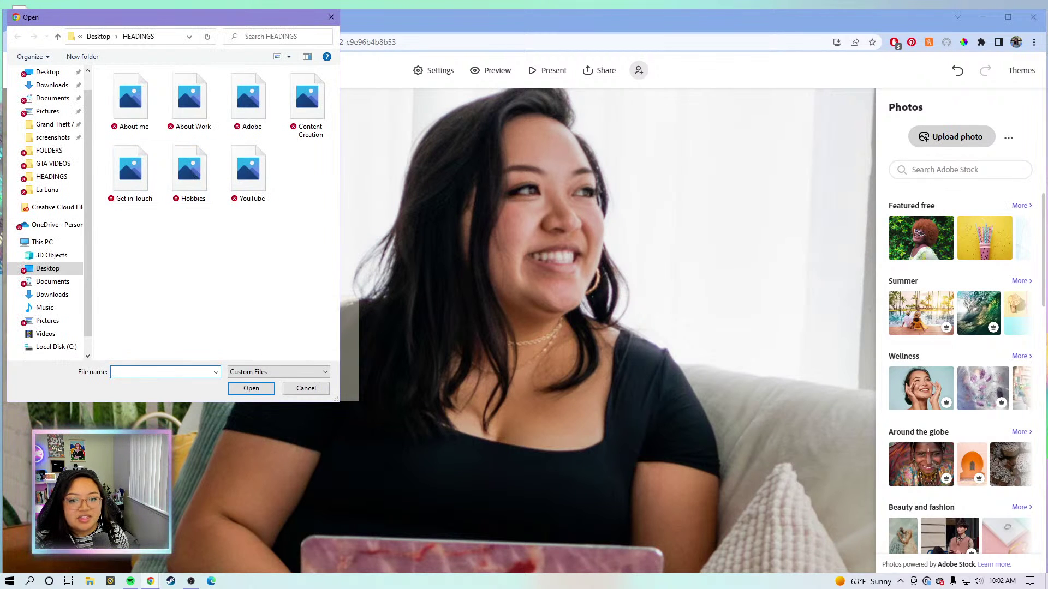
{"action": "double_click", "coordinate": [189, 169]}
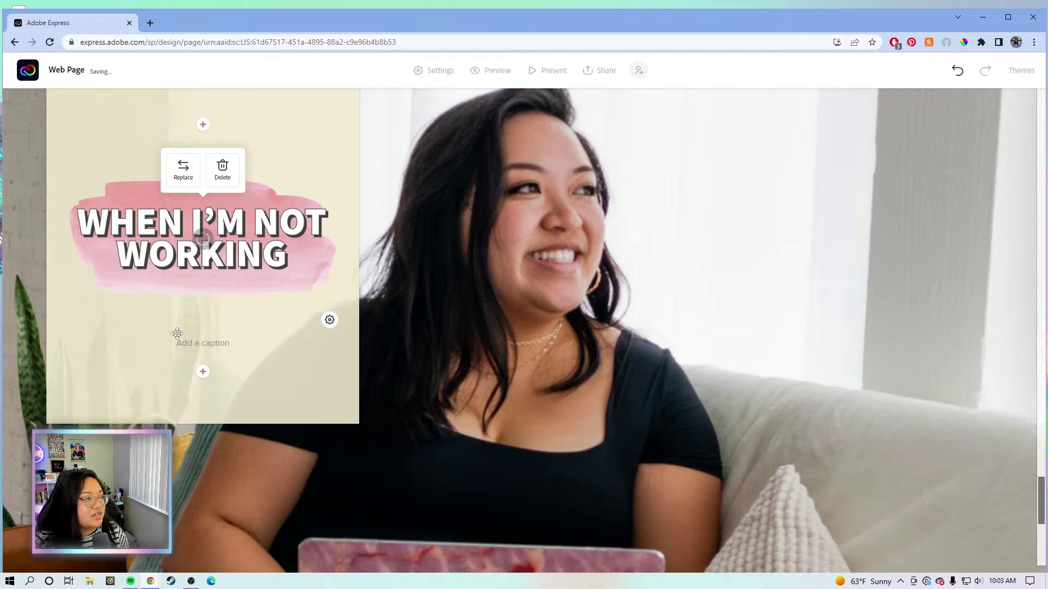
Add a text block under the heading with the pasted hobbies paragraph.
{"action": "left_click", "coordinate": [203, 372]}
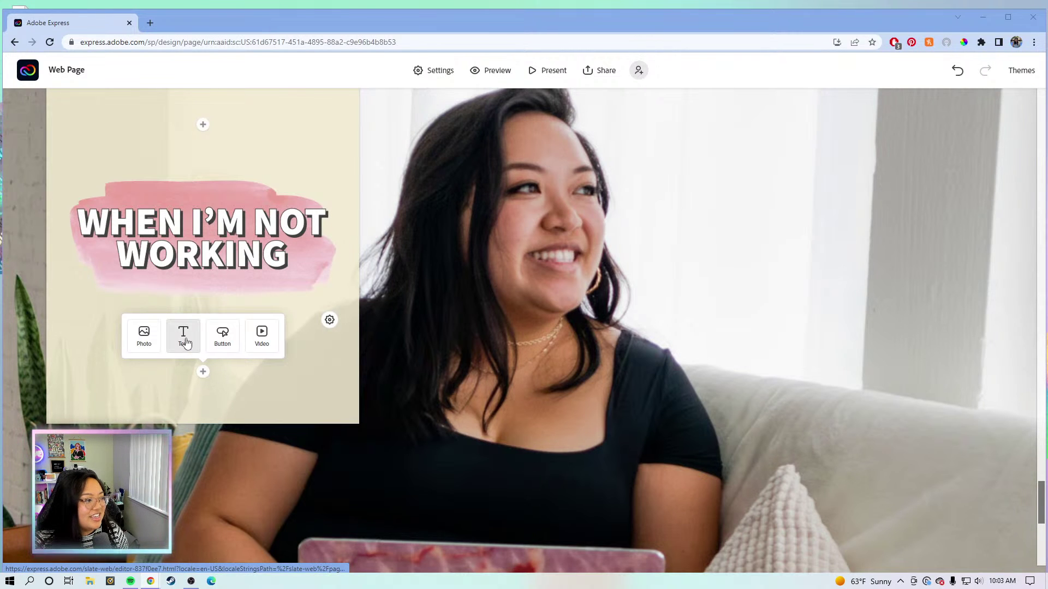
{"action": "left_click", "coordinate": [185, 337]}
{"action": "type", "text": "My hobbies outside of work include creating content purely for fun, exercising and going on walks, playing the piano, and curling up with a good book."}
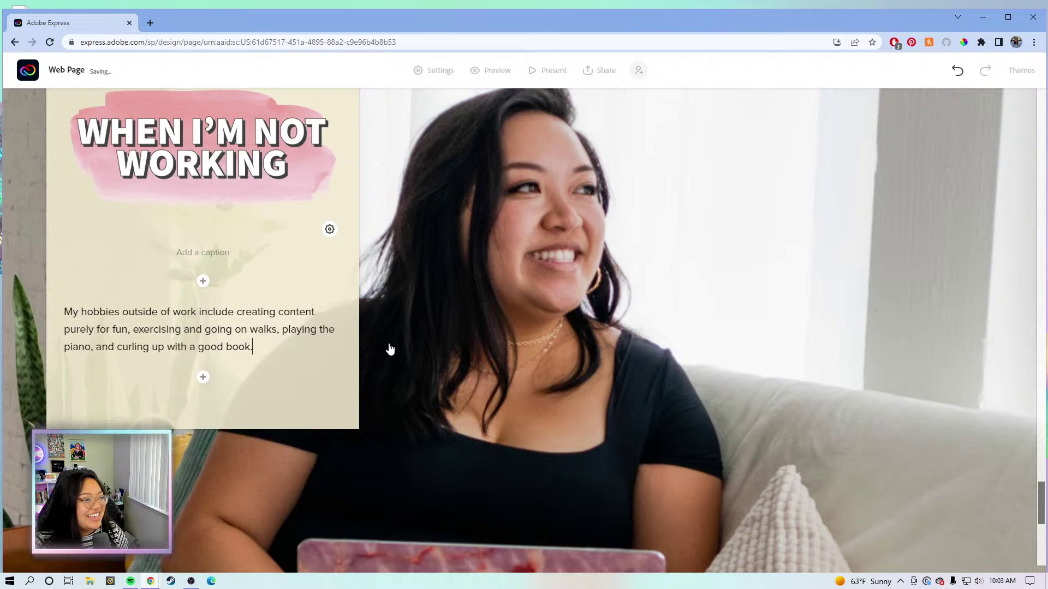
{"action": "scroll", "coordinate": [435, 299], "scroll_direction": "up", "scroll_amount": 5}
{"action": "scroll", "coordinate": [435, 299], "scroll_direction": "down", "scroll_amount": 5}
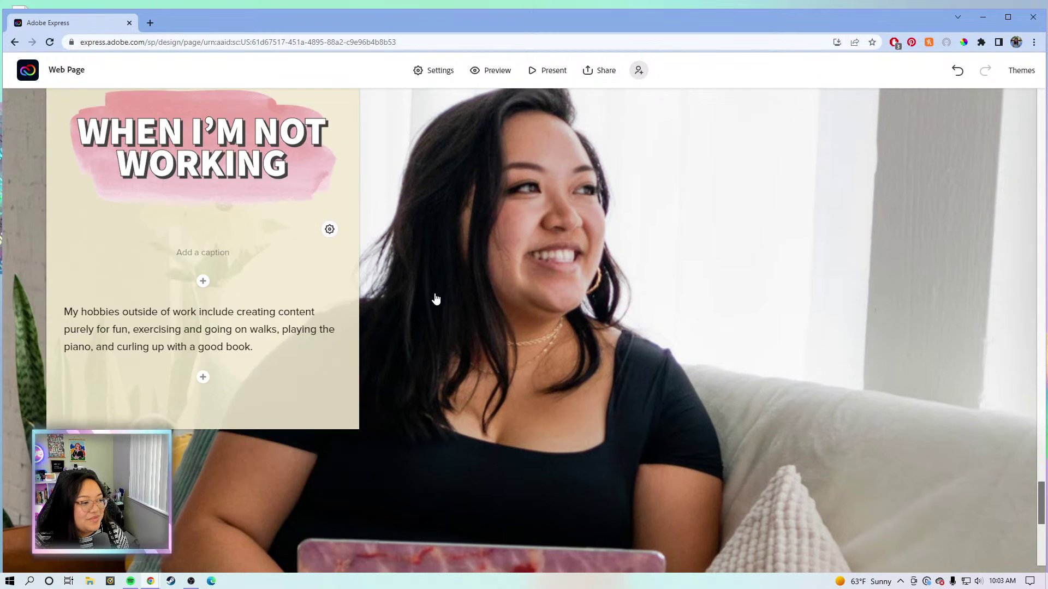
{"action": "scroll", "coordinate": [435, 299], "scroll_direction": "down", "scroll_amount": 7}
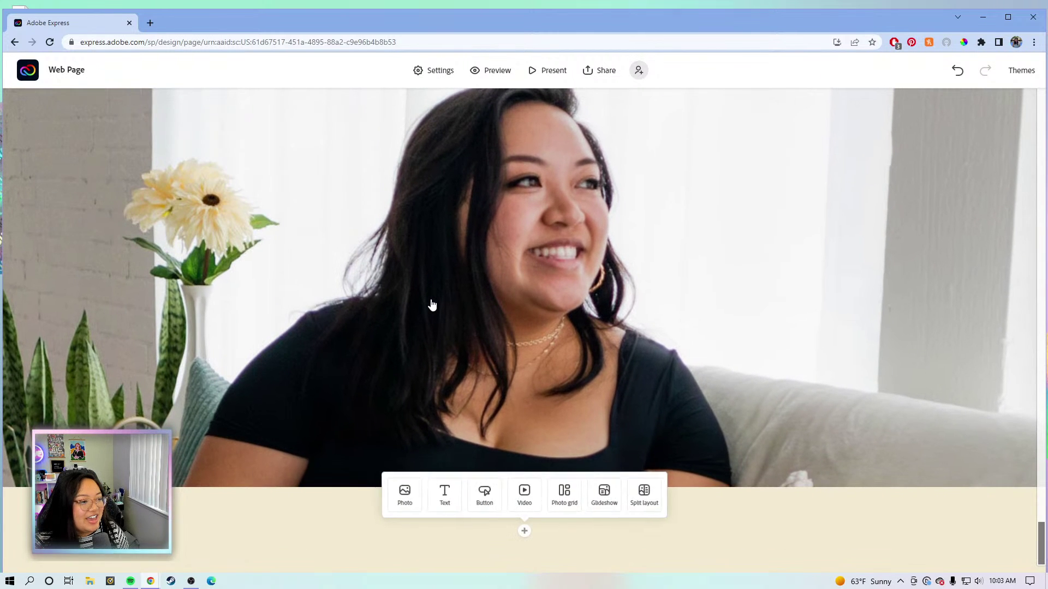
{"action": "scroll", "coordinate": [341, 344], "scroll_direction": "up", "scroll_amount": 4}
{"action": "scroll", "coordinate": [340, 340], "scroll_direction": "down", "scroll_amount": 4}
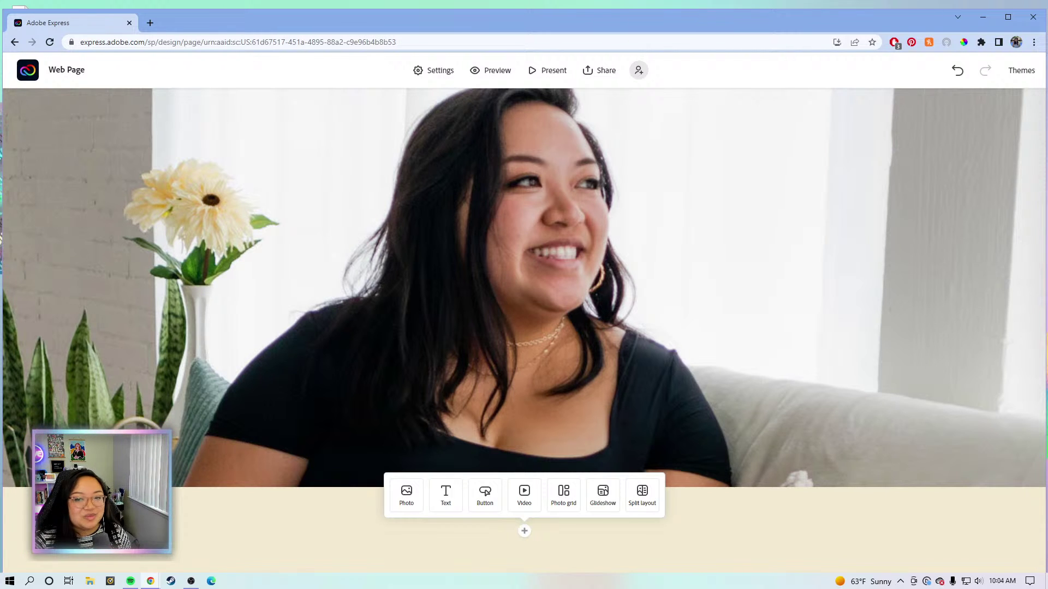
{"action": "scroll", "coordinate": [879, 253], "scroll_direction": "down", "scroll_amount": 5}
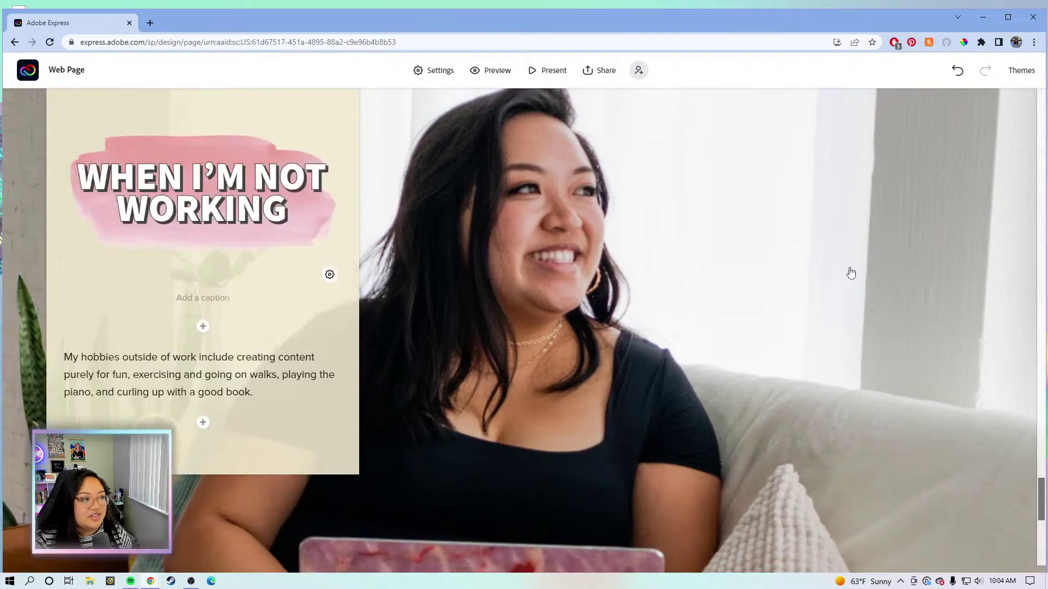
{"action": "scroll", "coordinate": [852, 273], "scroll_direction": "up", "scroll_amount": 10}
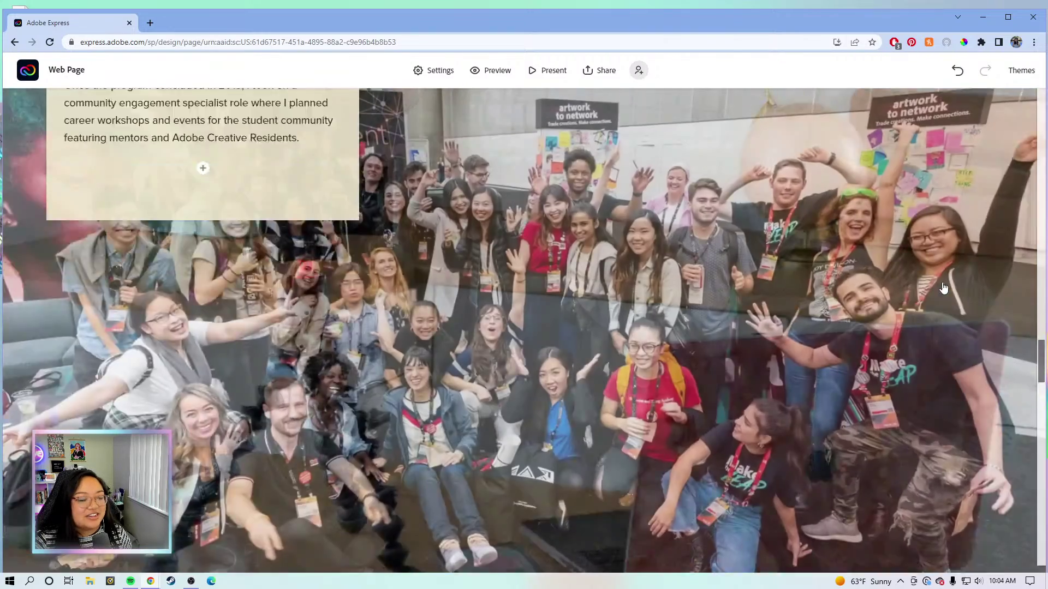
{"action": "scroll", "coordinate": [939, 288], "scroll_direction": "up", "scroll_amount": 8}
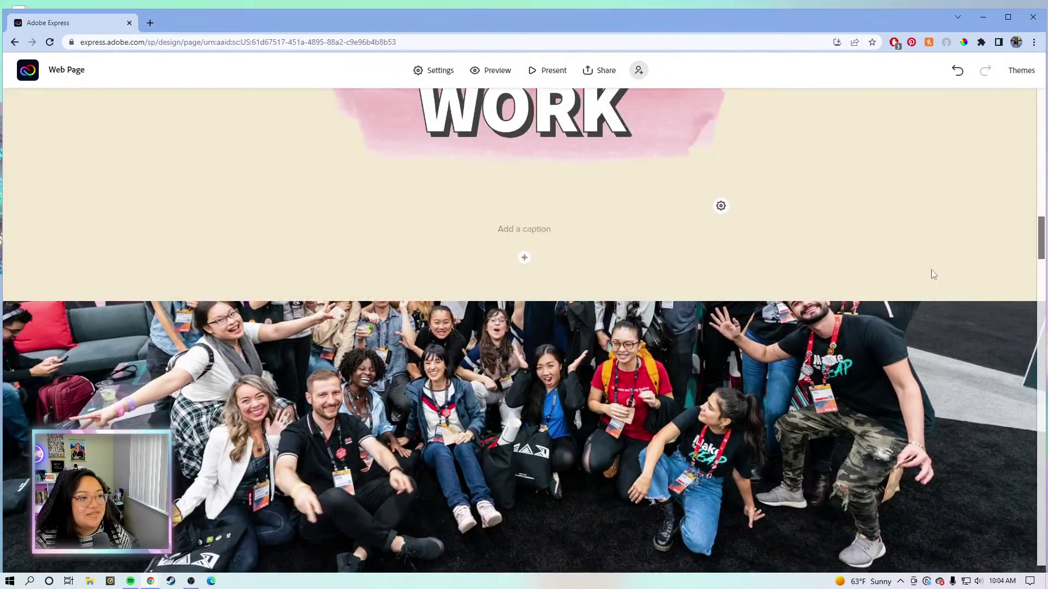
{"action": "scroll", "coordinate": [933, 273], "scroll_direction": "up", "scroll_amount": 10}
{"action": "scroll", "coordinate": [929, 271], "scroll_direction": "down", "scroll_amount": 3}
{"action": "scroll", "coordinate": [929, 271], "scroll_direction": "down", "scroll_amount": 12}
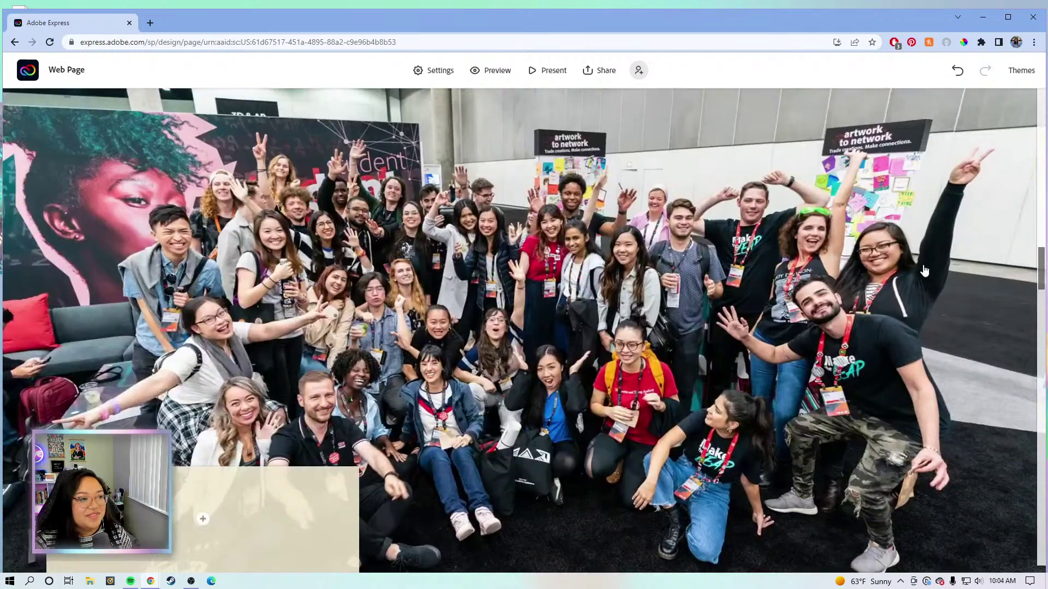
{"action": "scroll", "coordinate": [923, 271], "scroll_direction": "down", "scroll_amount": 10}
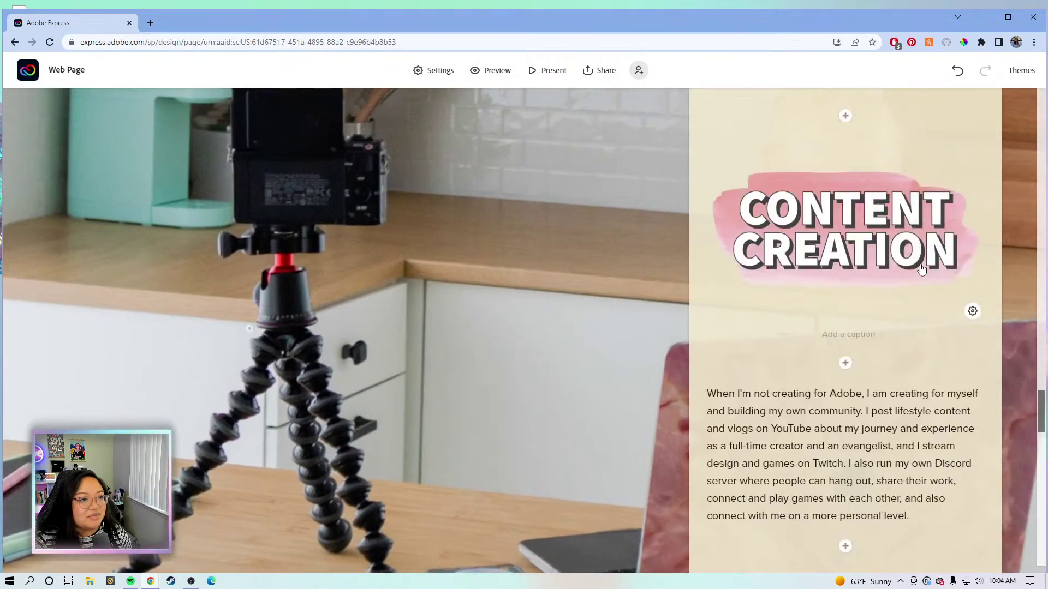
{"action": "scroll", "coordinate": [921, 269], "scroll_direction": "down", "scroll_amount": 8}
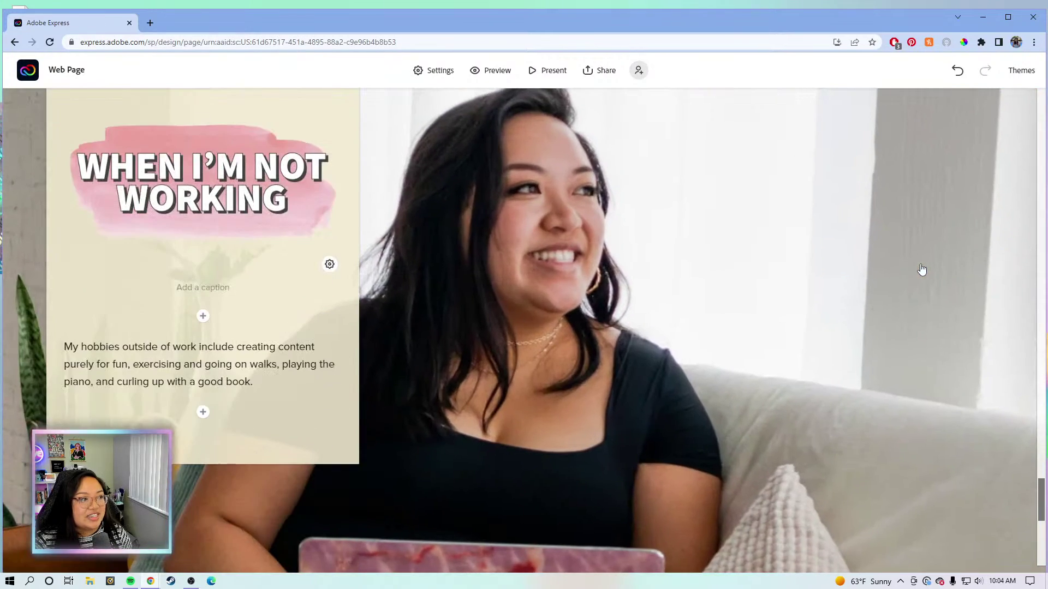
{"action": "scroll", "coordinate": [921, 270], "scroll_direction": "down", "scroll_amount": 2}
{"action": "scroll", "coordinate": [921, 270], "scroll_direction": "up", "scroll_amount": 3}
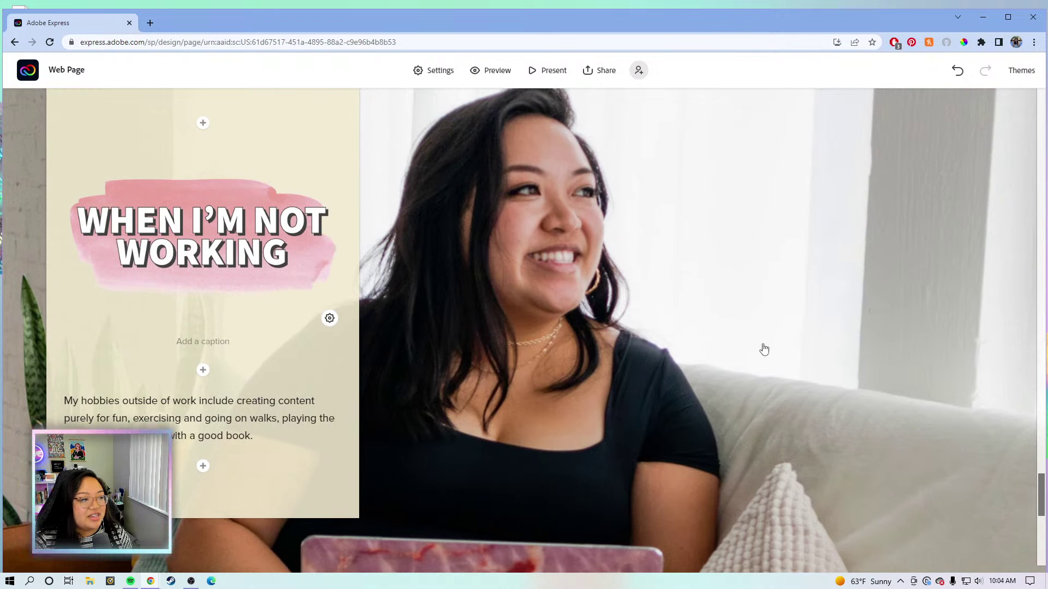
{"action": "scroll", "coordinate": [756, 343], "scroll_direction": "down", "scroll_amount": 5}
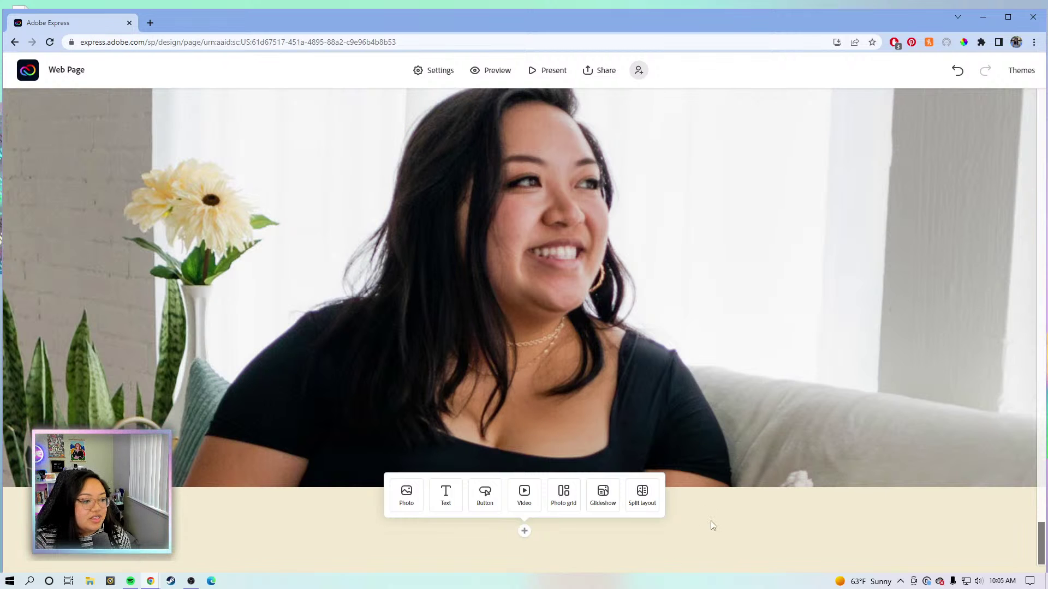
Upload the YouTube heading image from HEADINGS as a new photo block at the page bottom.
{"action": "left_click", "coordinate": [740, 536]}
{"action": "left_click", "coordinate": [525, 532]}
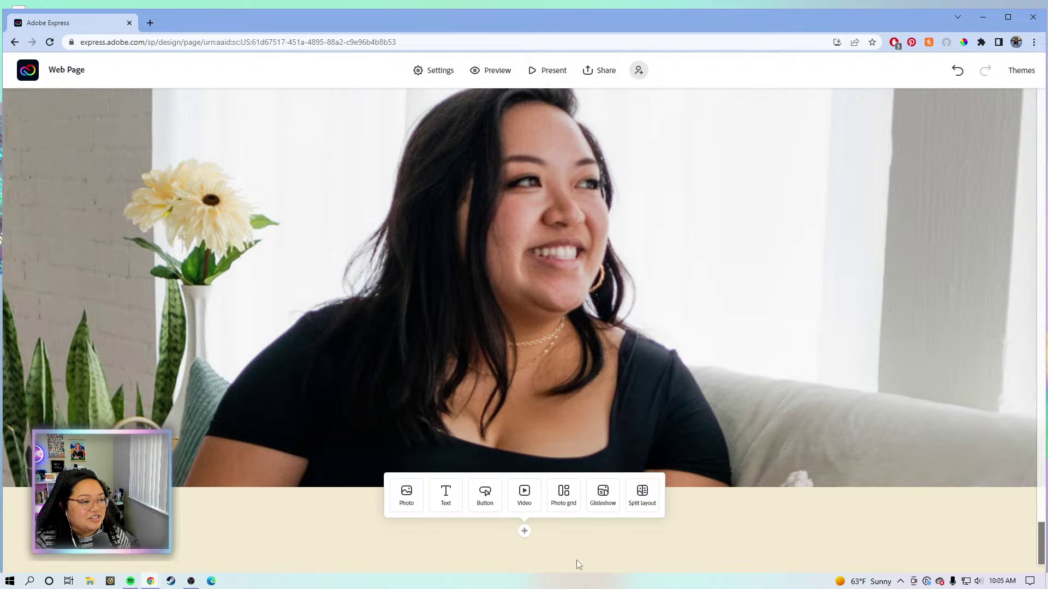
{"action": "left_click", "coordinate": [406, 498]}
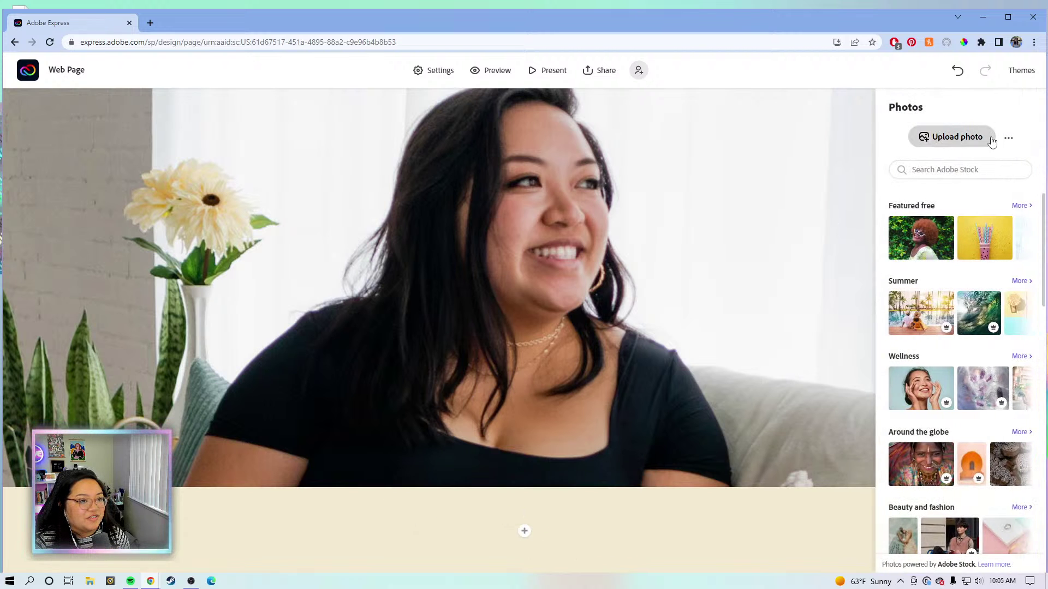
{"action": "left_click", "coordinate": [981, 138]}
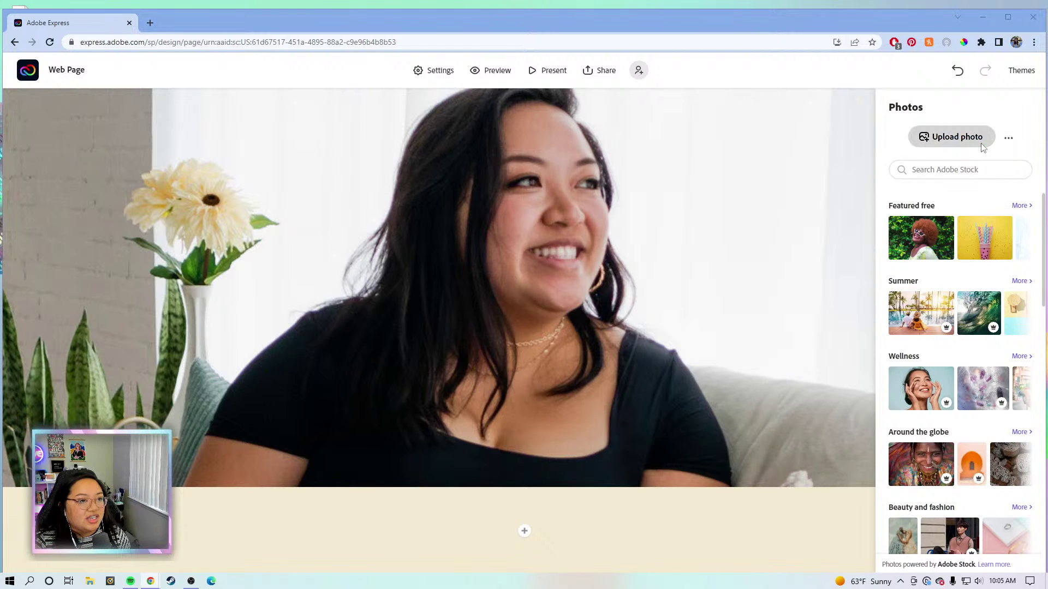
{"action": "double_click", "coordinate": [248, 172]}
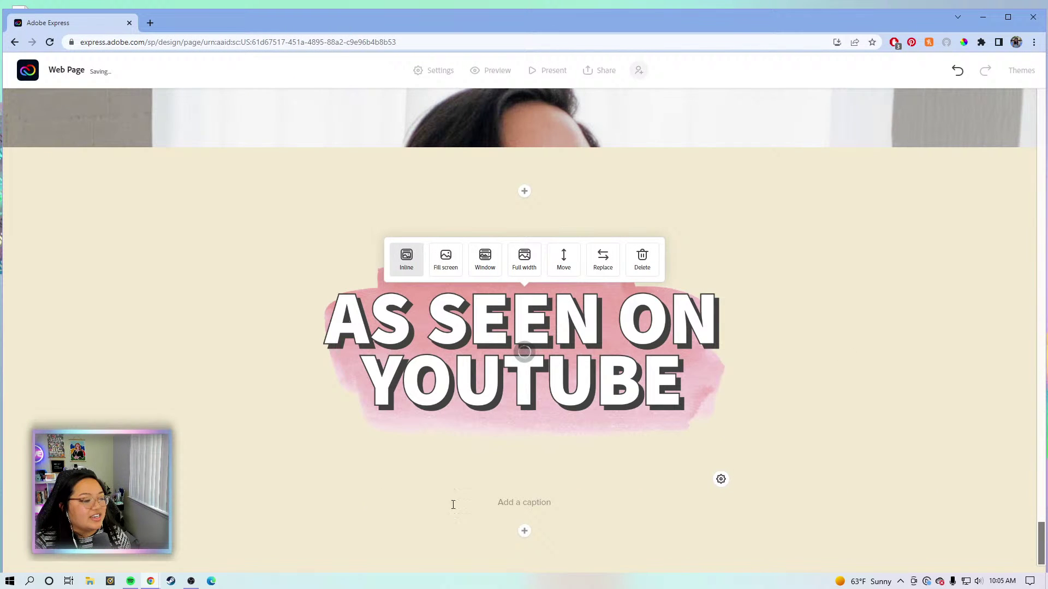
{"action": "left_click", "coordinate": [525, 533]}
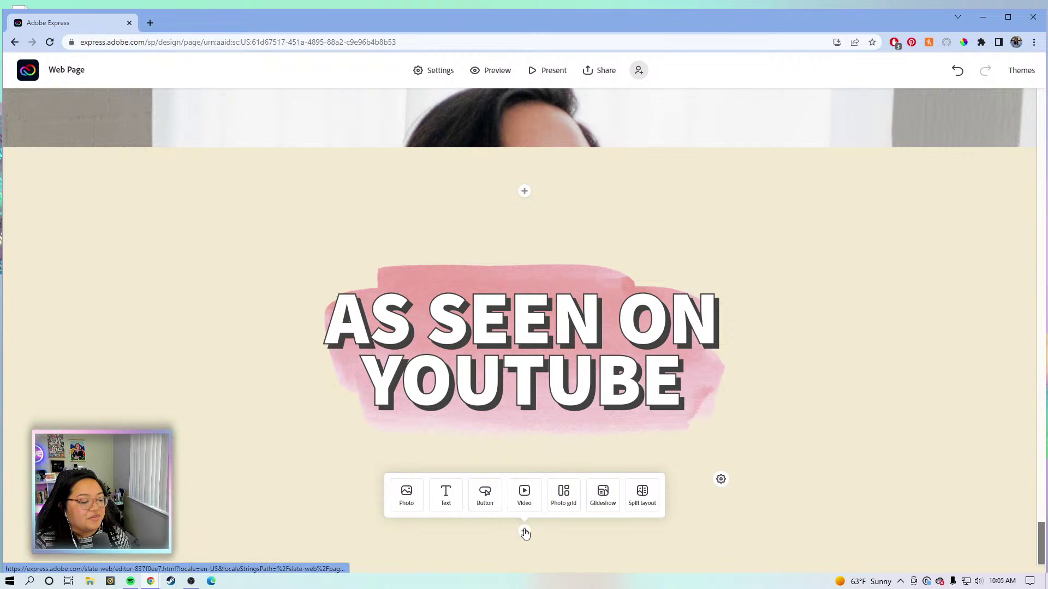
Add a video block and embed the content calendar masterclass via its pasted YouTube link.
{"action": "left_click", "coordinate": [526, 498]}
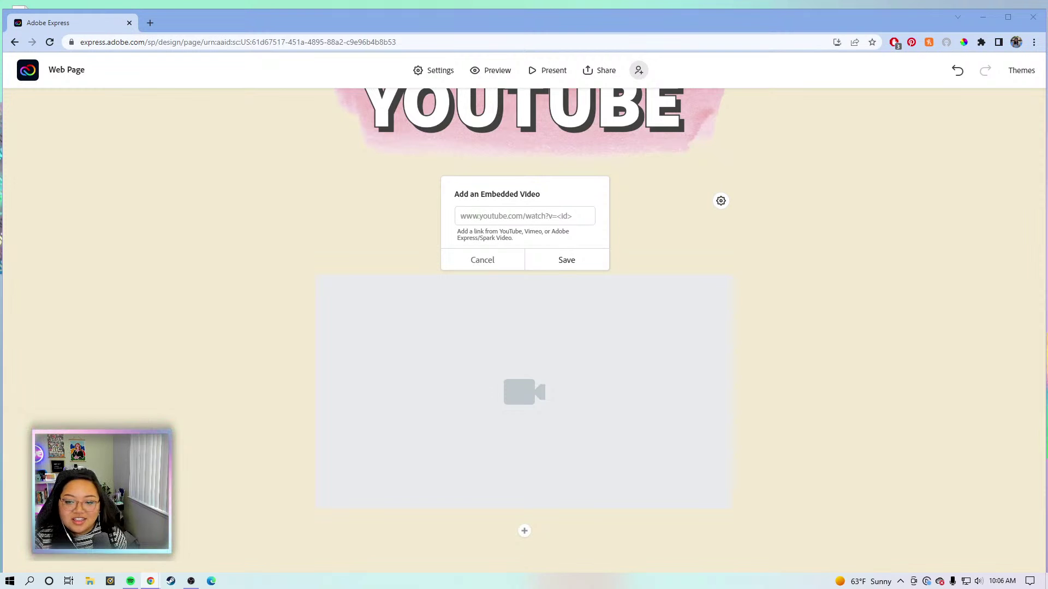
{"action": "left_click", "coordinate": [535, 214]}
{"action": "key", "text": "ctrl+v"}
{"action": "left_click", "coordinate": [561, 262]}
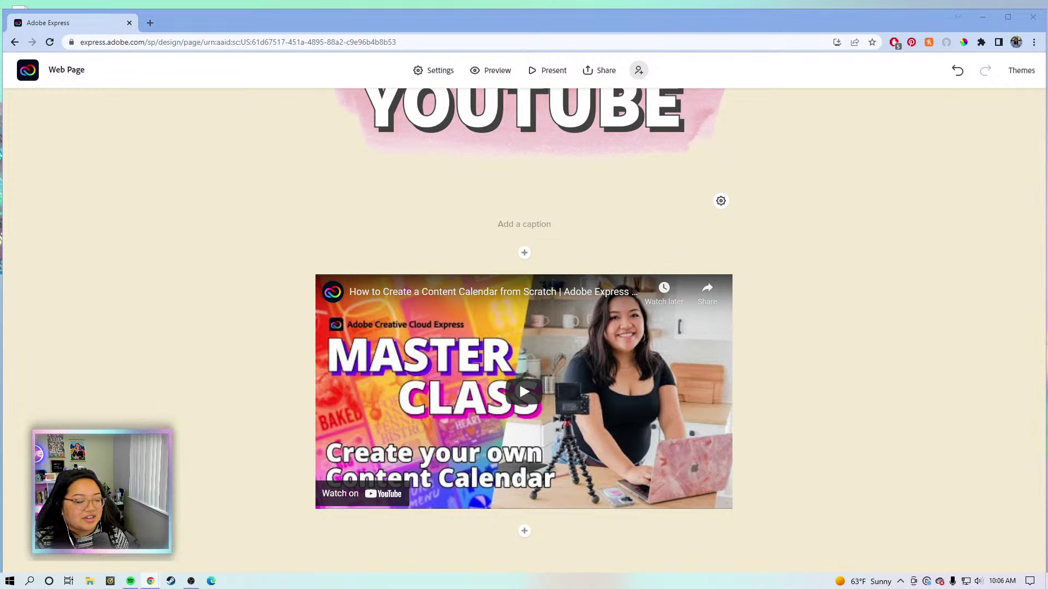
{"action": "left_click", "coordinate": [809, 438]}
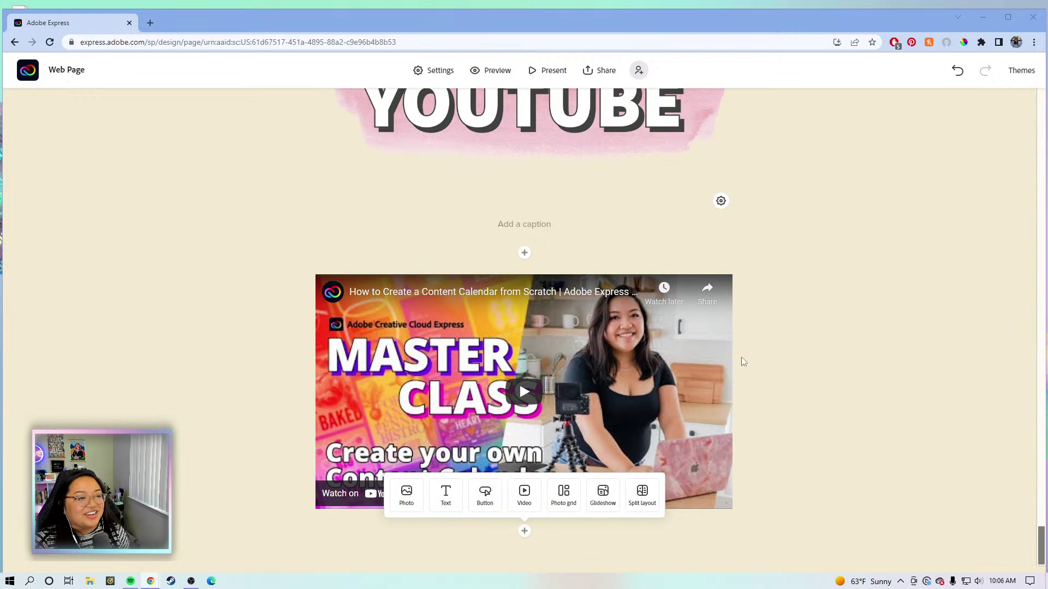
{"action": "left_click", "coordinate": [807, 342]}
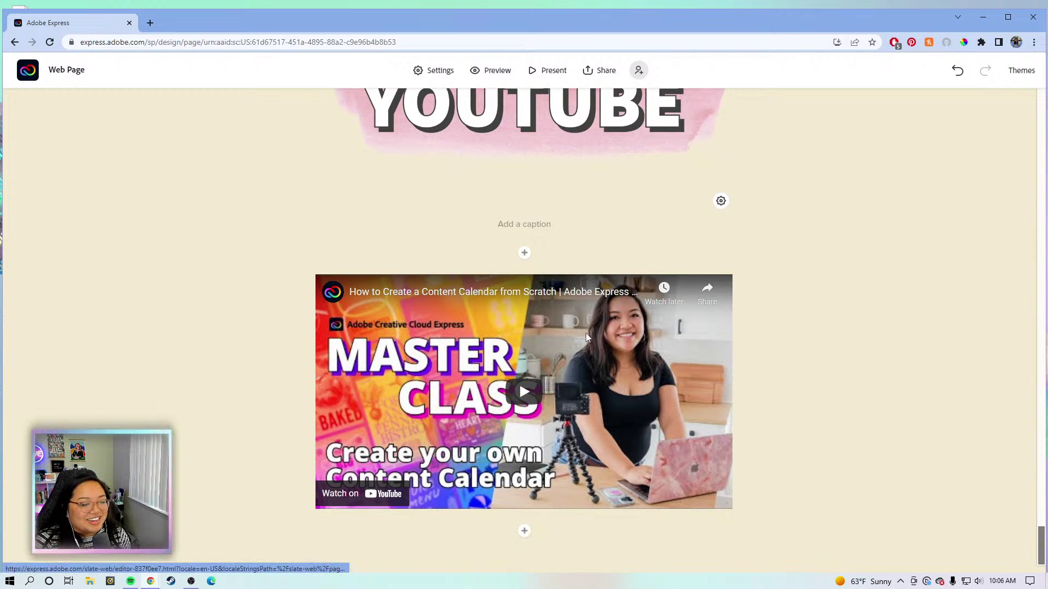
{"action": "left_click", "coordinate": [524, 531]}
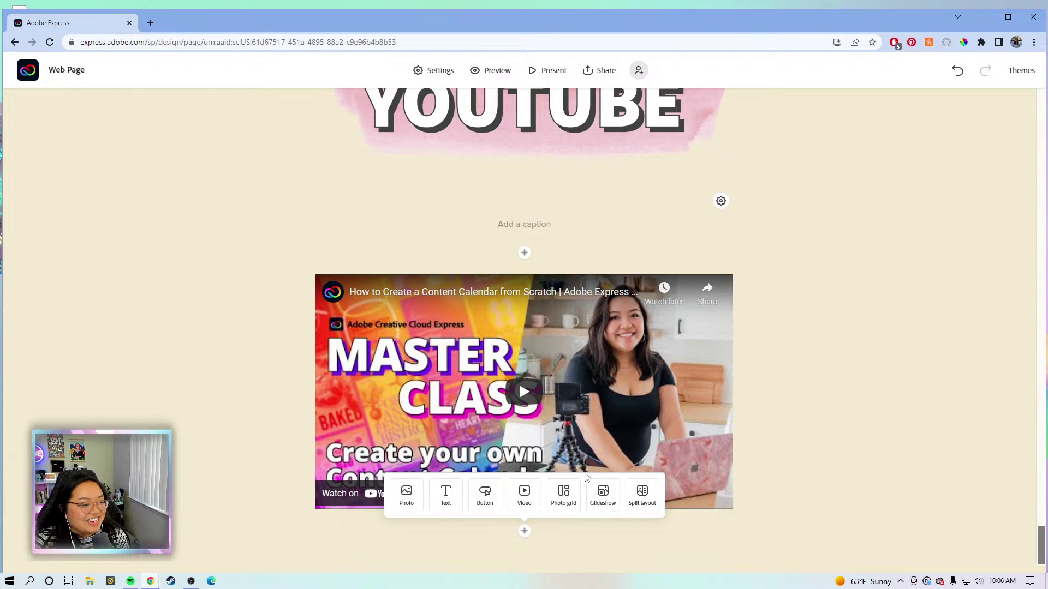
{"action": "left_click", "coordinate": [647, 498]}
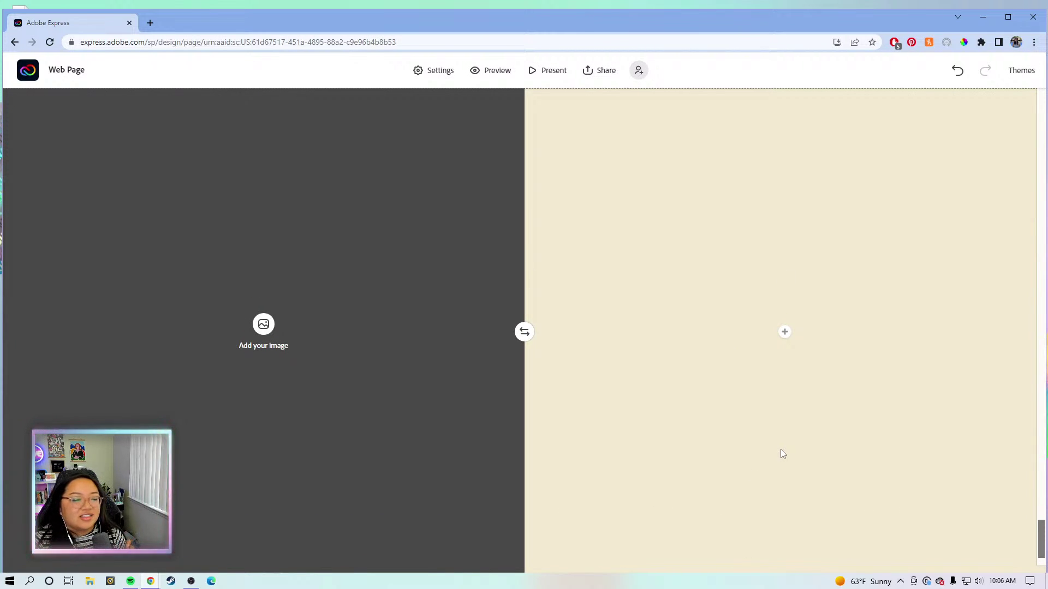
{"action": "scroll", "coordinate": [781, 454], "scroll_direction": "up", "scroll_amount": 5}
{"action": "scroll", "coordinate": [782, 453], "scroll_direction": "down", "scroll_amount": 4}
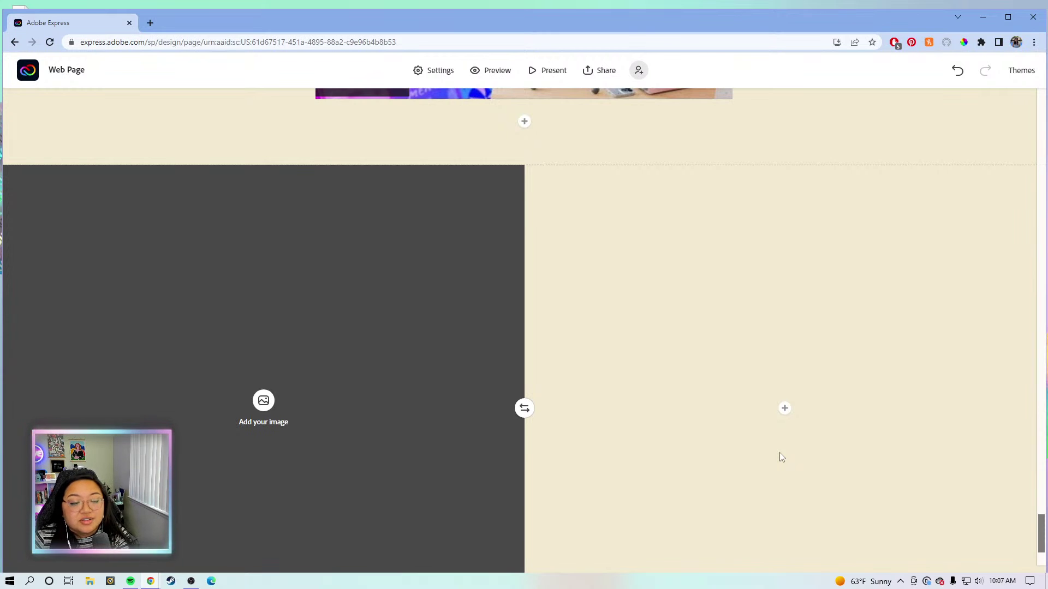
{"action": "scroll", "coordinate": [817, 231], "scroll_direction": "down", "scroll_amount": 3}
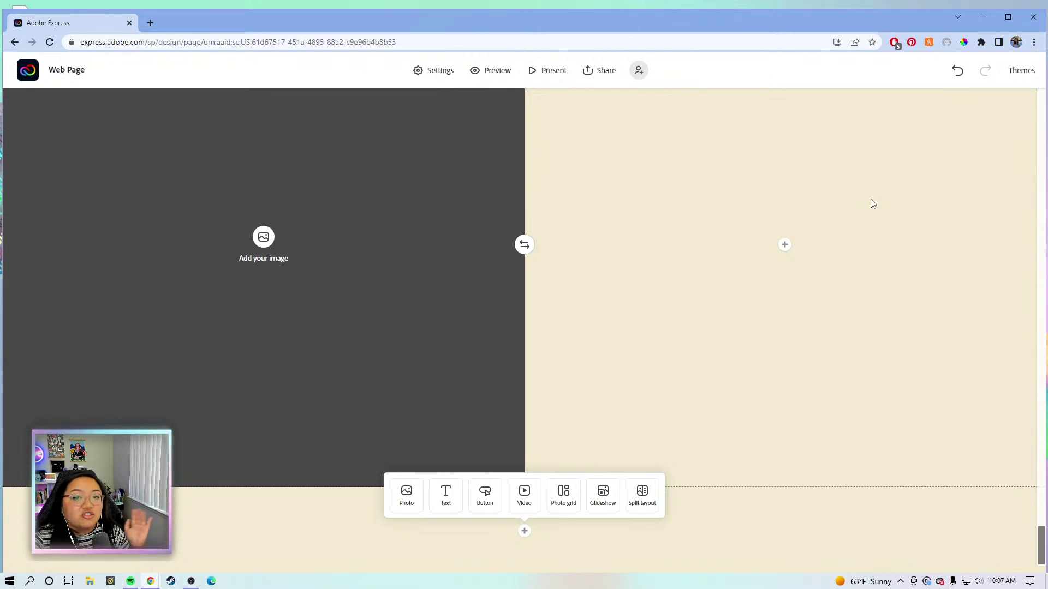
{"action": "scroll", "coordinate": [871, 203], "scroll_direction": "up", "scroll_amount": 6}
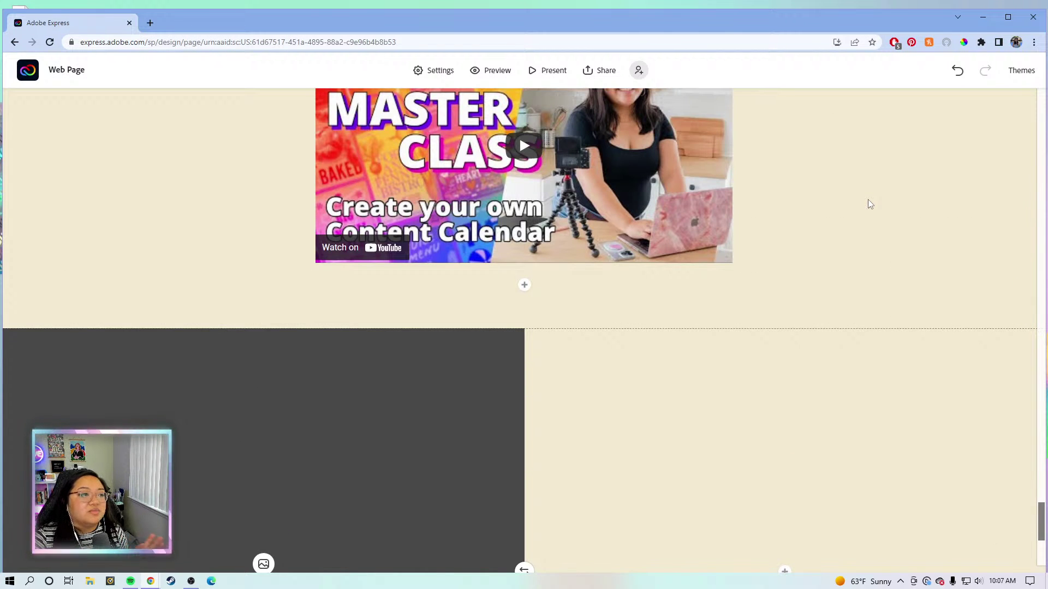
{"action": "scroll", "coordinate": [869, 204], "scroll_direction": "up", "scroll_amount": 2}
{"action": "scroll", "coordinate": [869, 218], "scroll_direction": "down", "scroll_amount": 8}
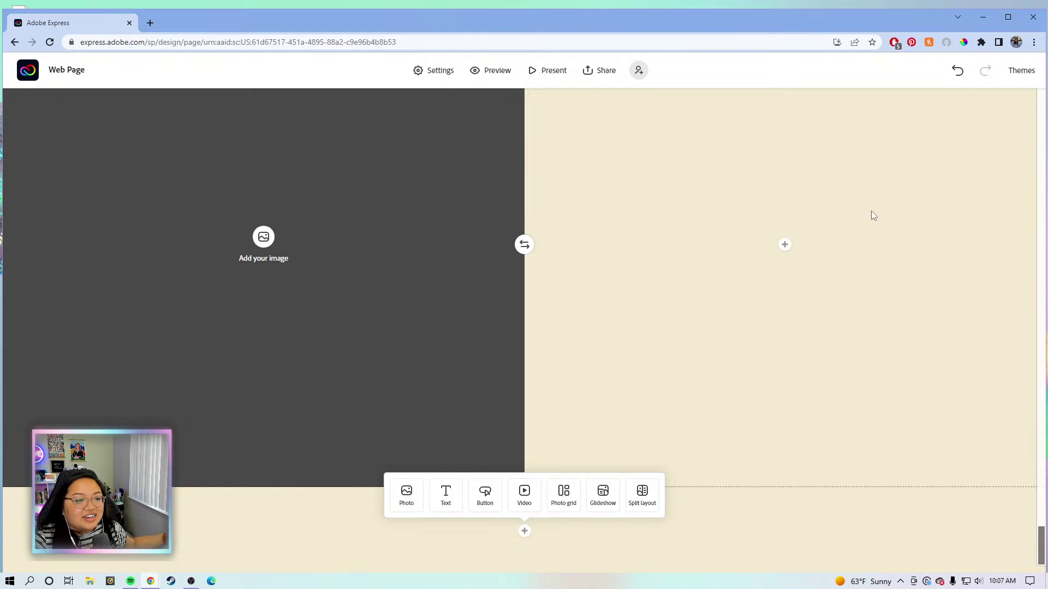
{"action": "scroll", "coordinate": [871, 212], "scroll_direction": "up", "scroll_amount": 3}
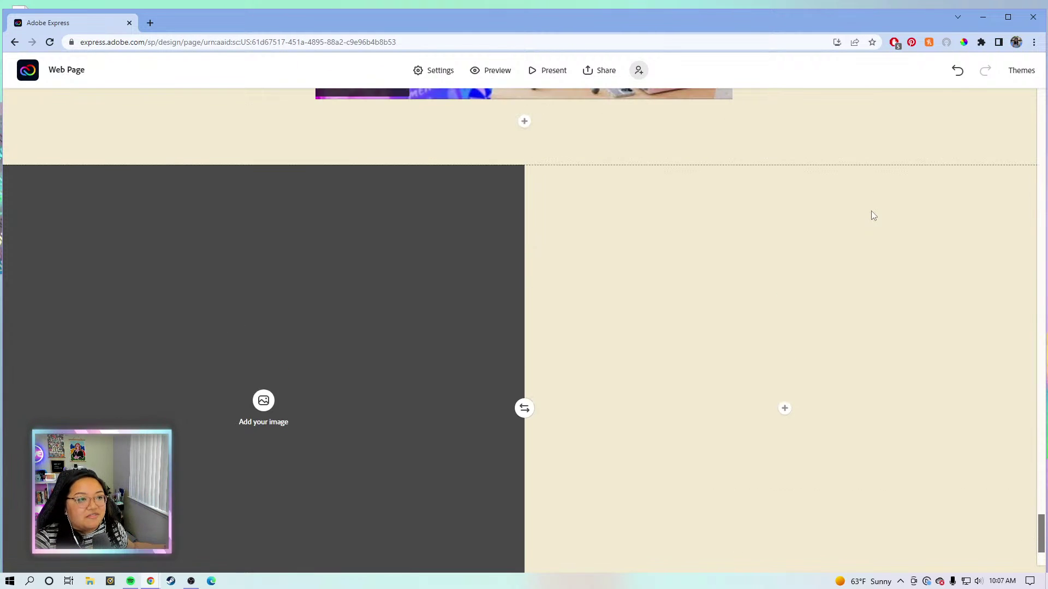
{"action": "scroll", "coordinate": [871, 211], "scroll_direction": "down", "scroll_amount": 2}
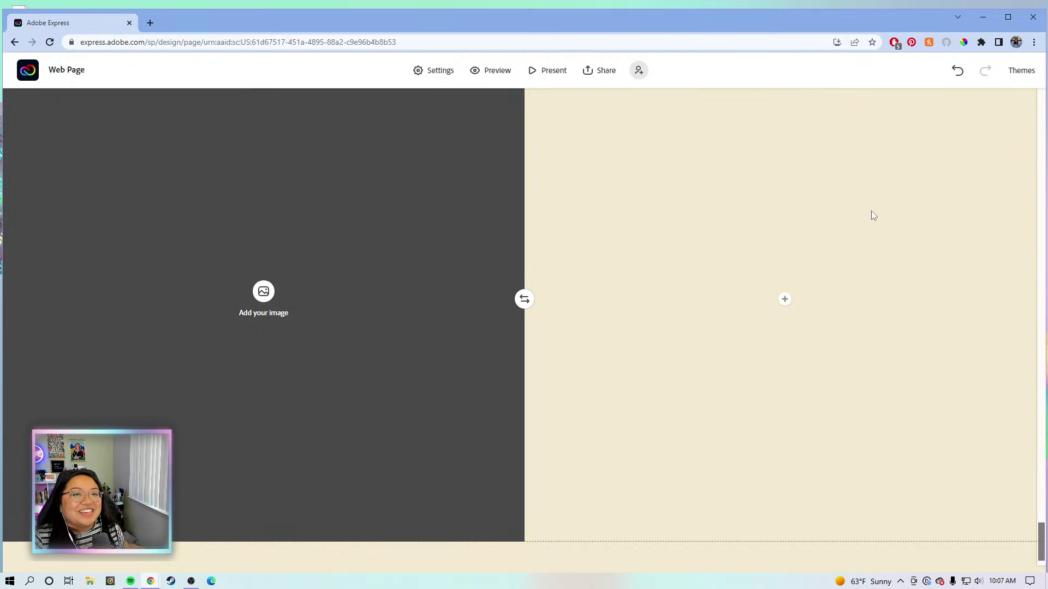
Place the Adobe brick-wall photo from the Lightroom ADOBE WEBSITE album in the left half.
{"action": "left_click", "coordinate": [264, 291]}
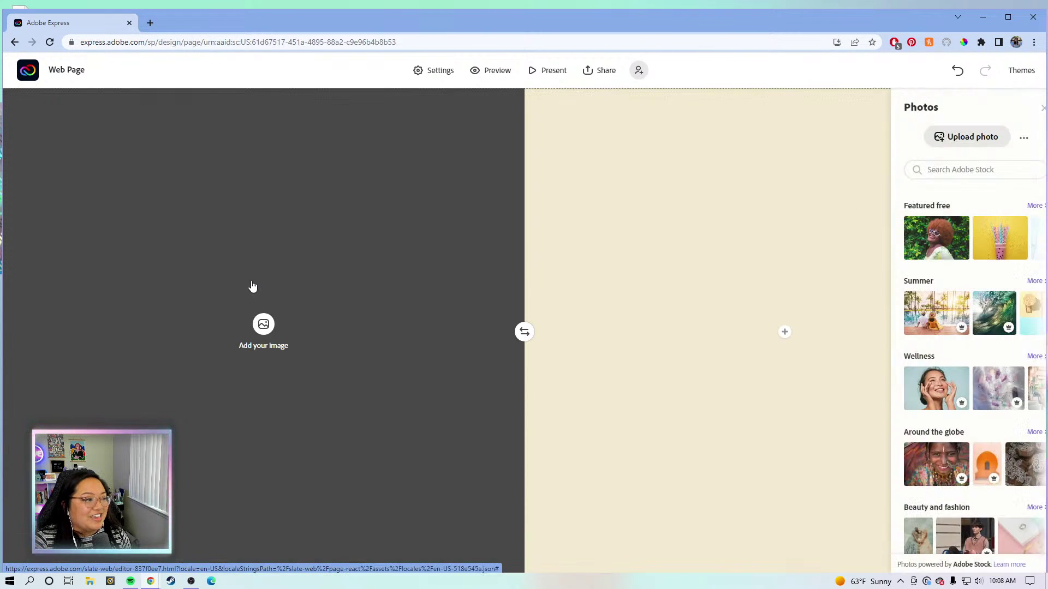
{"action": "left_click", "coordinate": [1008, 140]}
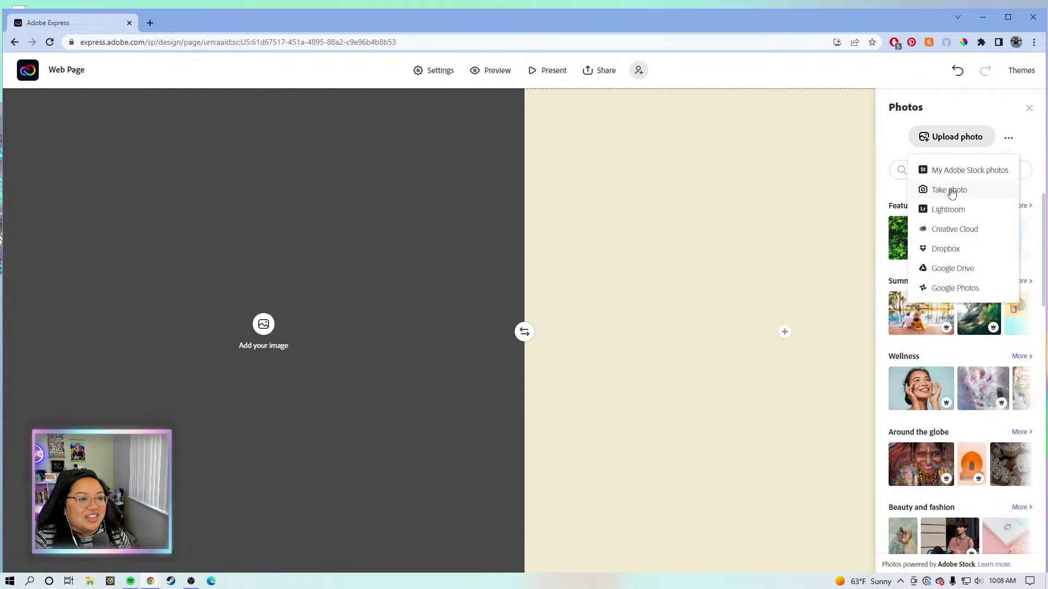
{"action": "left_click", "coordinate": [964, 214]}
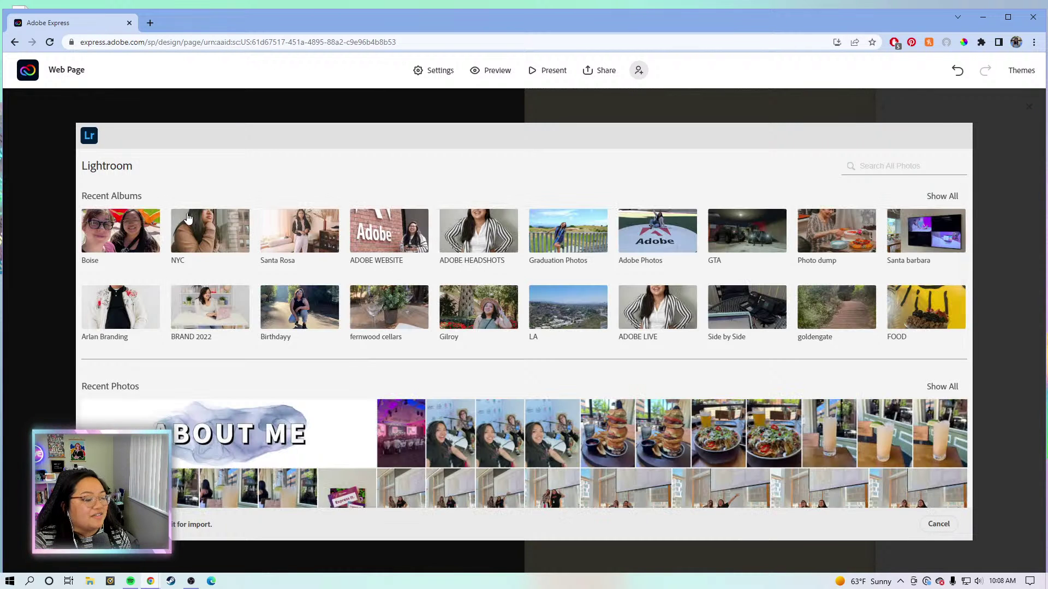
{"action": "left_click", "coordinate": [382, 233]}
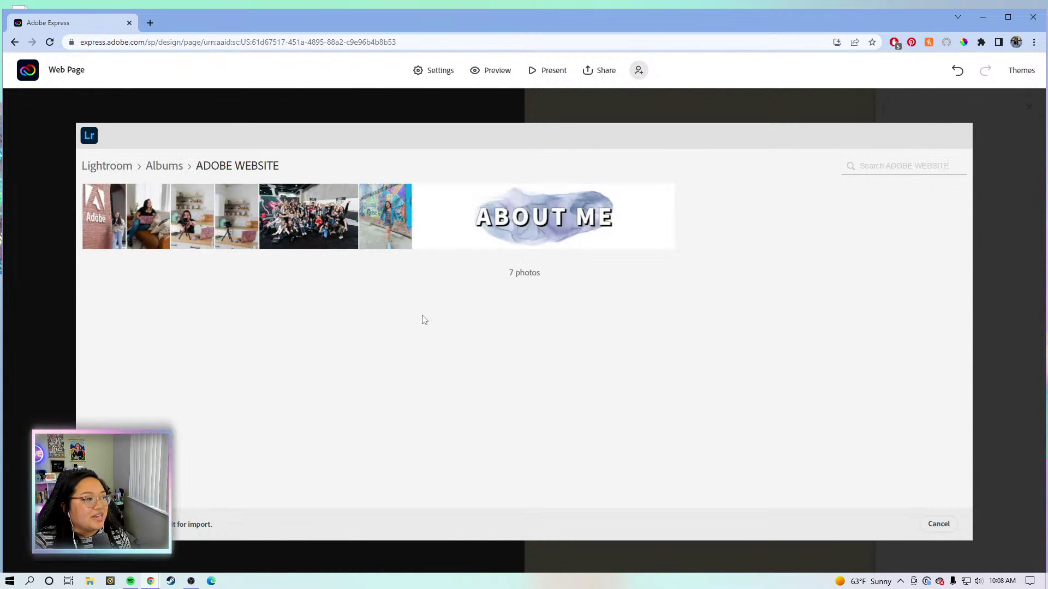
{"action": "left_click", "coordinate": [106, 235]}
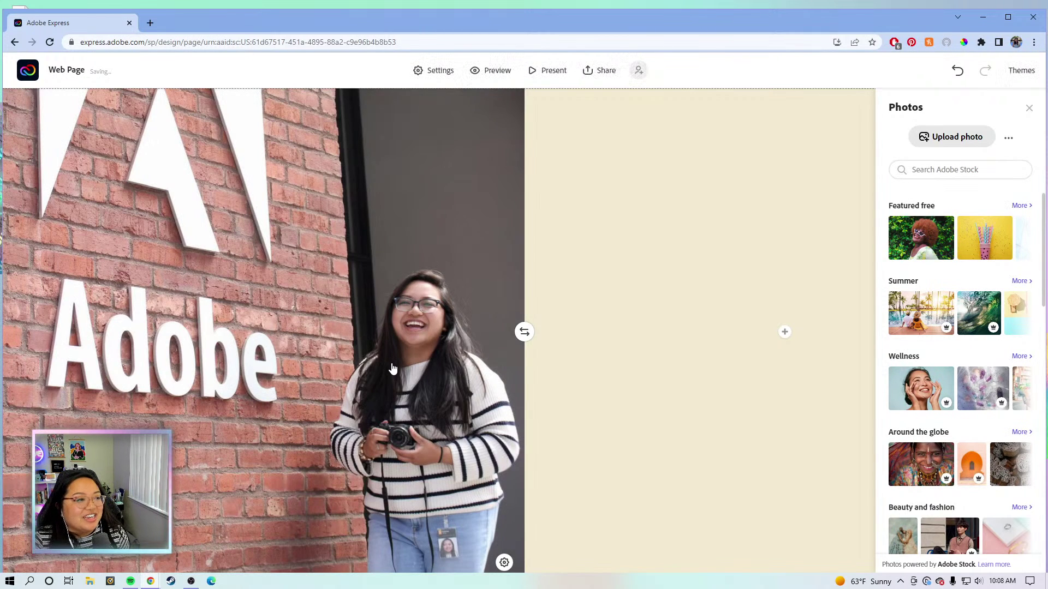
{"action": "scroll", "coordinate": [393, 368], "scroll_direction": "down", "scroll_amount": 1}
{"action": "scroll", "coordinate": [388, 368], "scroll_direction": "up", "scroll_amount": 1}
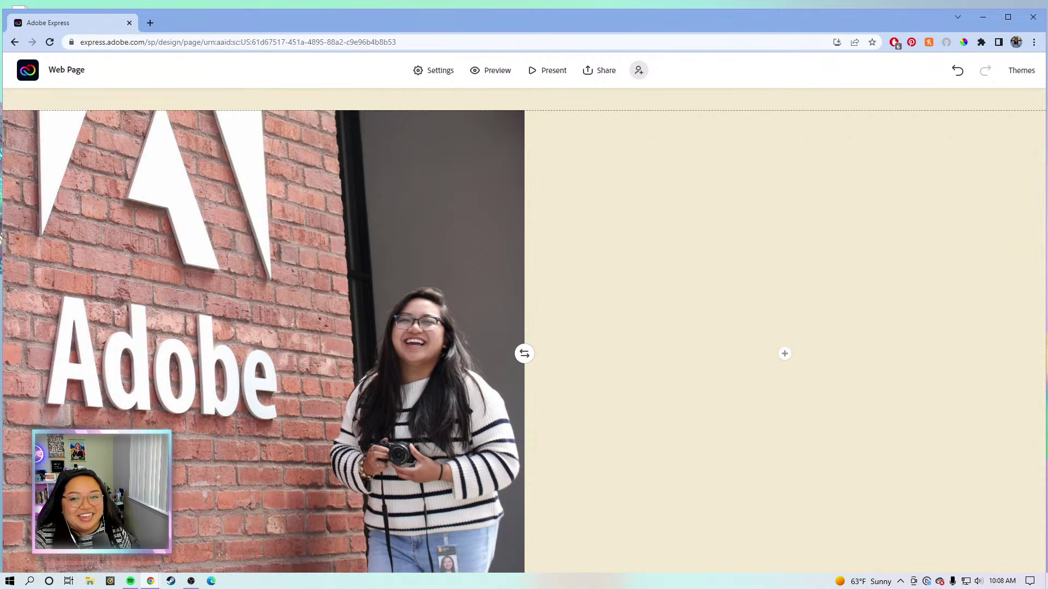
Set the brick-wall photo's focal point on the Adobe lettering and save it.
{"action": "scroll", "coordinate": [219, 532], "scroll_direction": "down", "scroll_amount": 1}
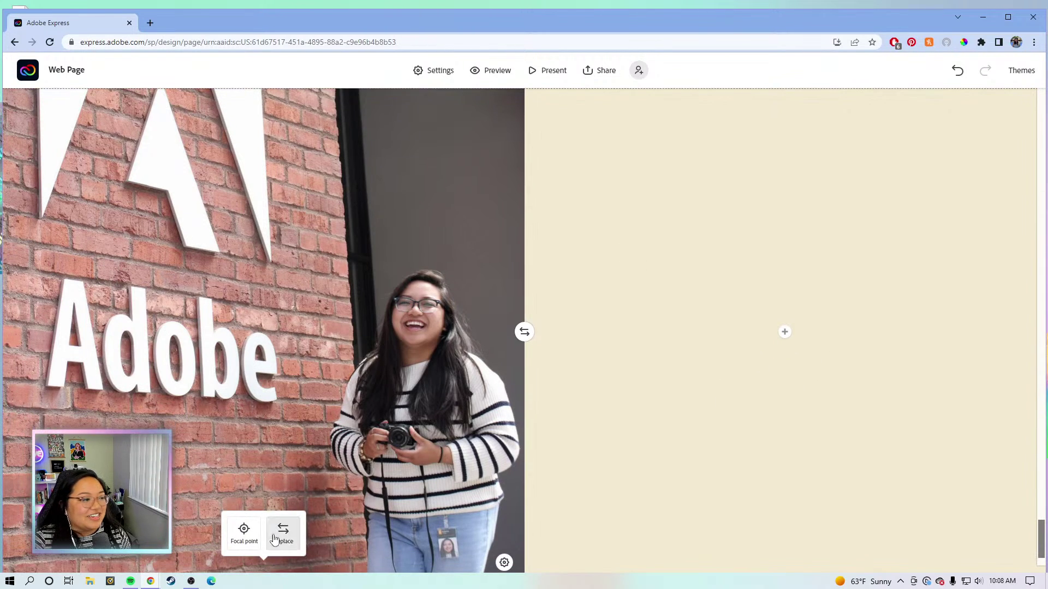
{"action": "left_click", "coordinate": [244, 532]}
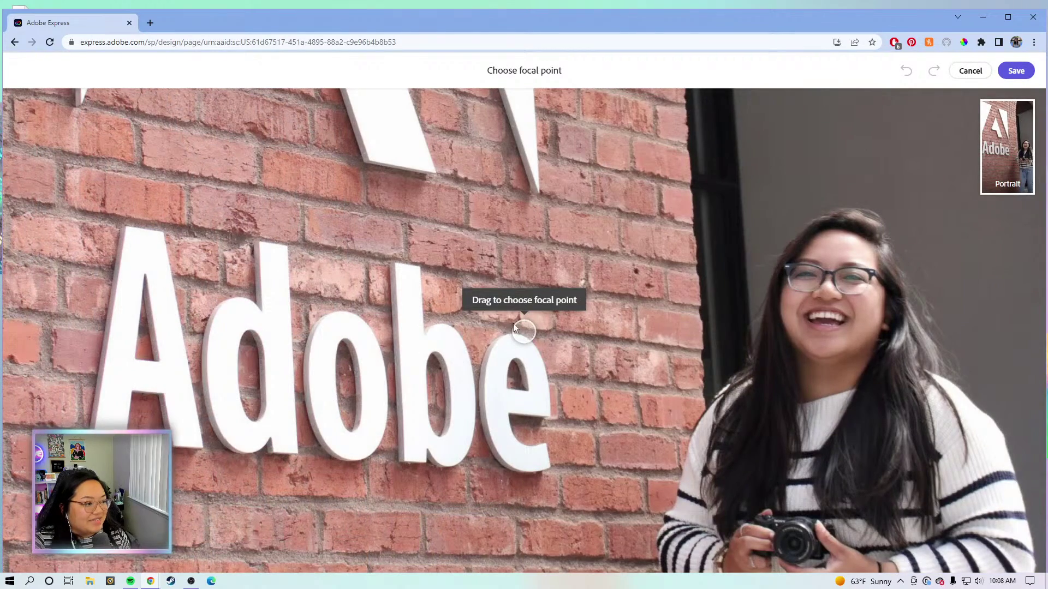
{"action": "left_click_drag", "start_coordinate": [515, 331], "coordinate": [533, 373]}
{"action": "left_click", "coordinate": [1016, 70]}
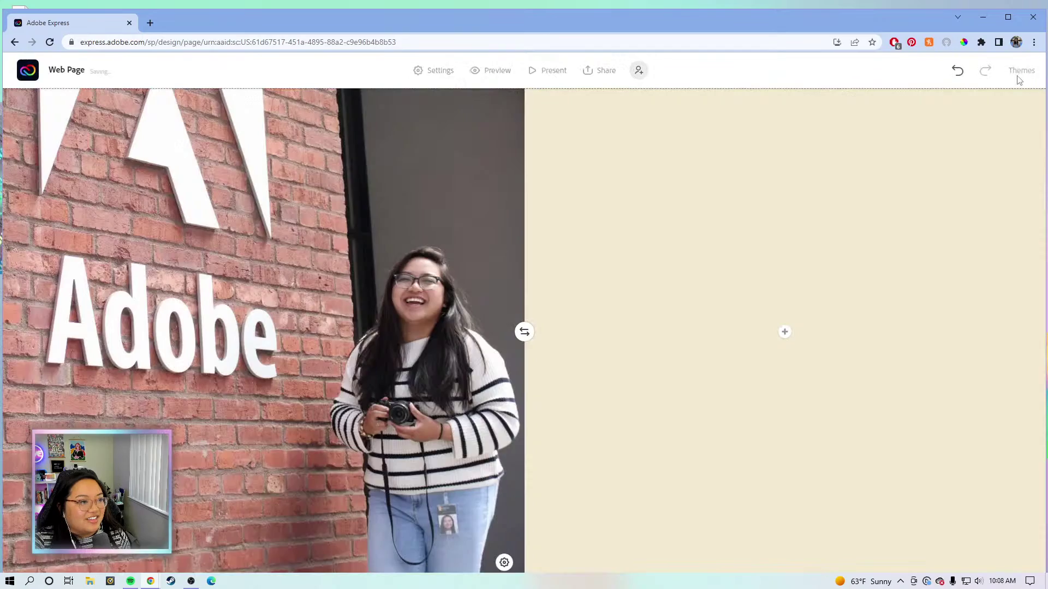
Bring up the add-content options in the empty right half of the split section.
{"action": "scroll", "coordinate": [392, 349], "scroll_direction": "down", "scroll_amount": 2}
{"action": "scroll", "coordinate": [377, 350], "scroll_direction": "up", "scroll_amount": 4}
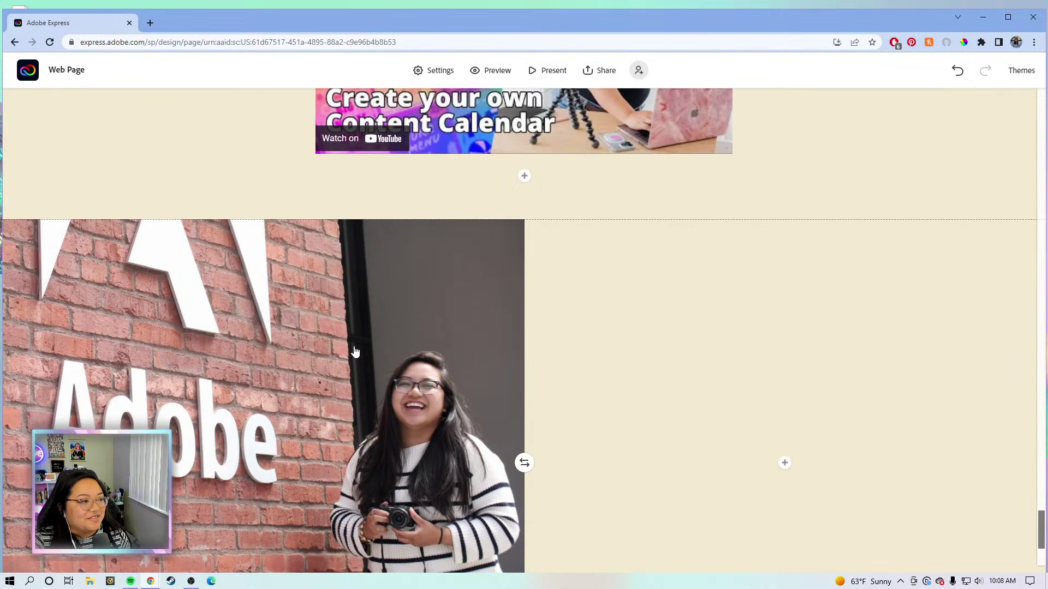
{"action": "scroll", "coordinate": [355, 352], "scroll_direction": "down", "scroll_amount": 3}
{"action": "scroll", "coordinate": [355, 351], "scroll_direction": "down", "scroll_amount": 2}
{"action": "scroll", "coordinate": [888, 276], "scroll_direction": "up", "scroll_amount": 2}
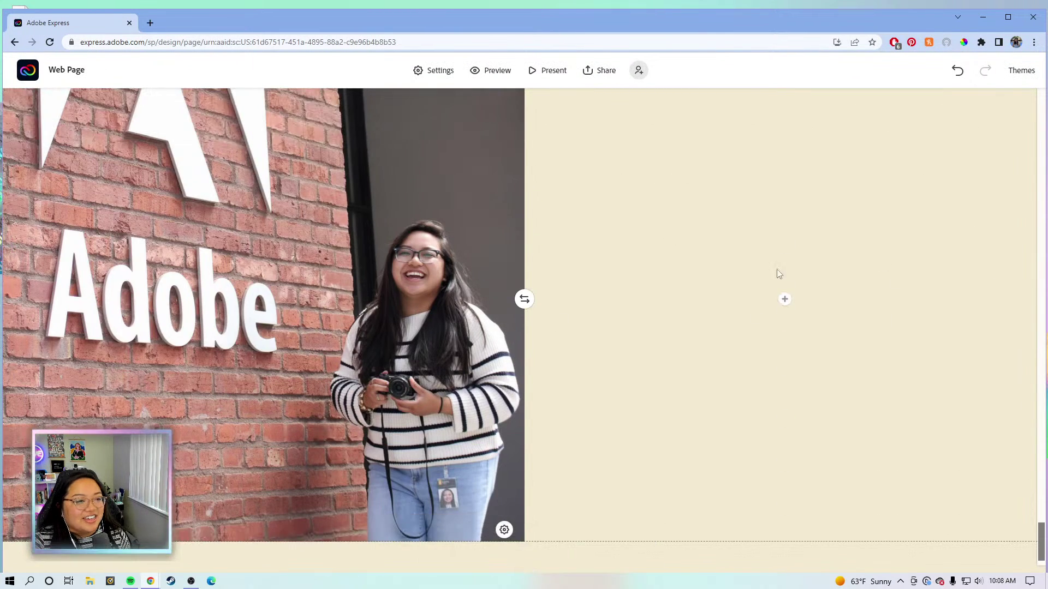
{"action": "left_click", "coordinate": [785, 300]}
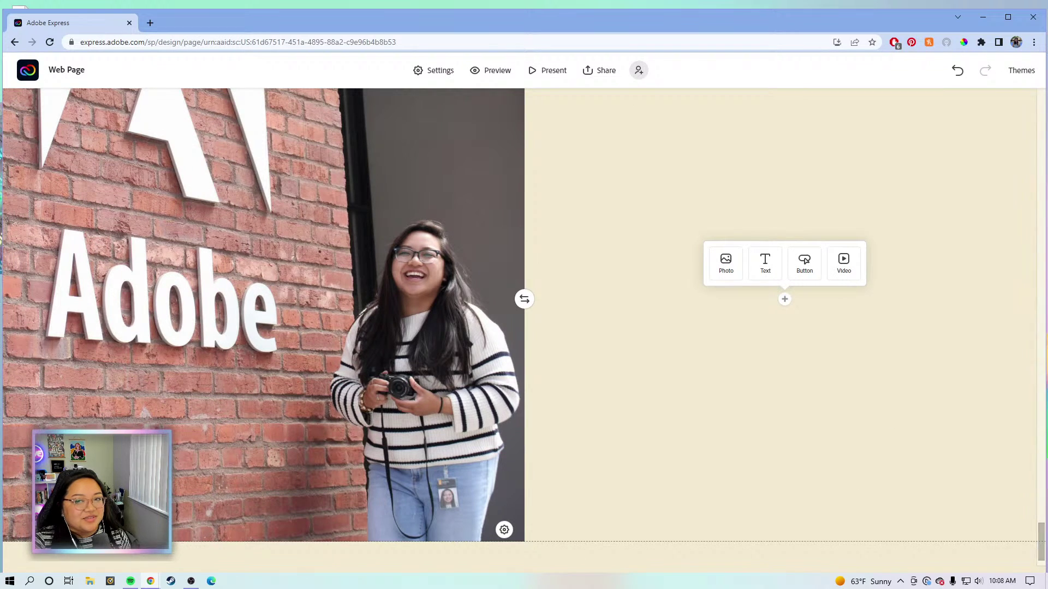
Upload the Get in Touch heading image into the right half and add an empty text block below it.
{"action": "left_click", "coordinate": [726, 264]}
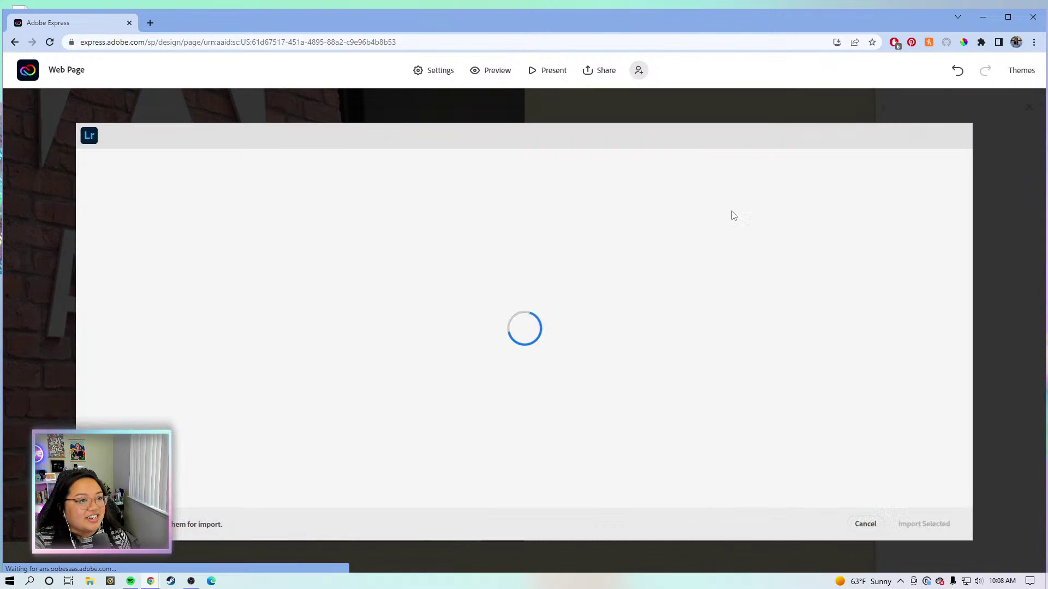
{"action": "left_click", "coordinate": [865, 524]}
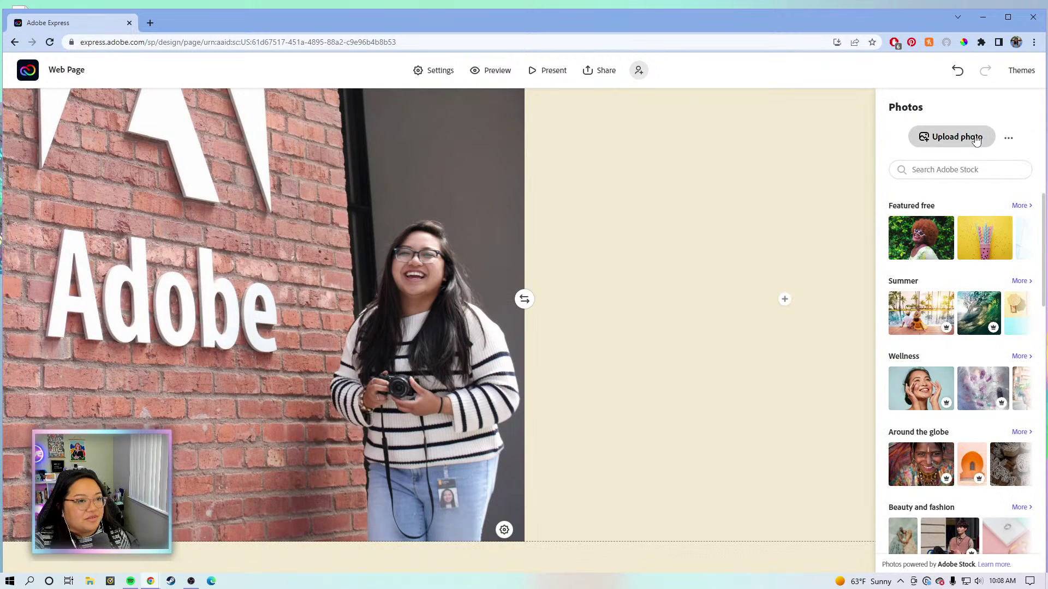
{"action": "left_click", "coordinate": [977, 139]}
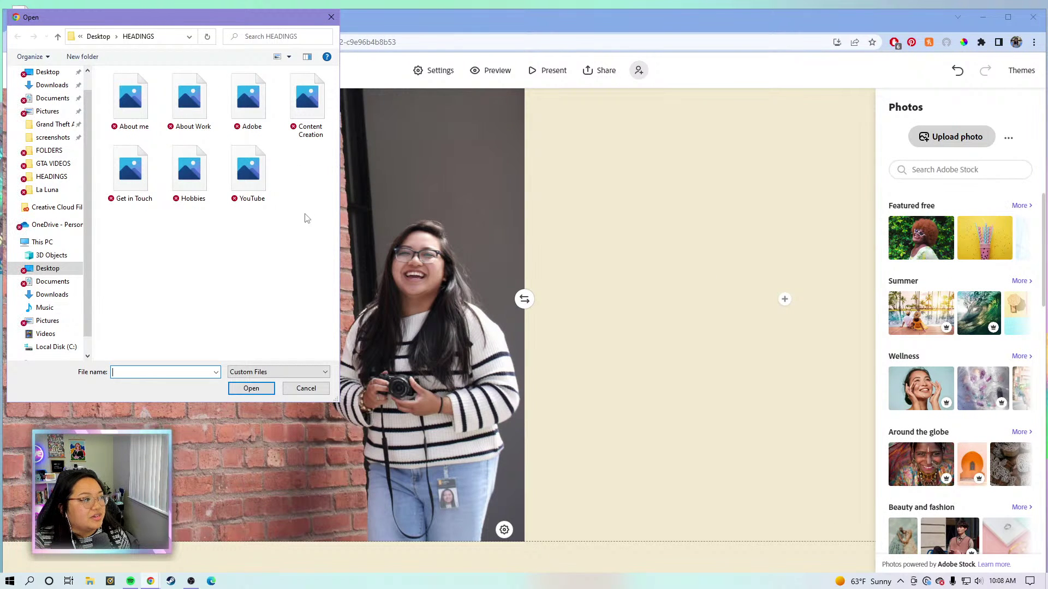
{"action": "double_click", "coordinate": [131, 169]}
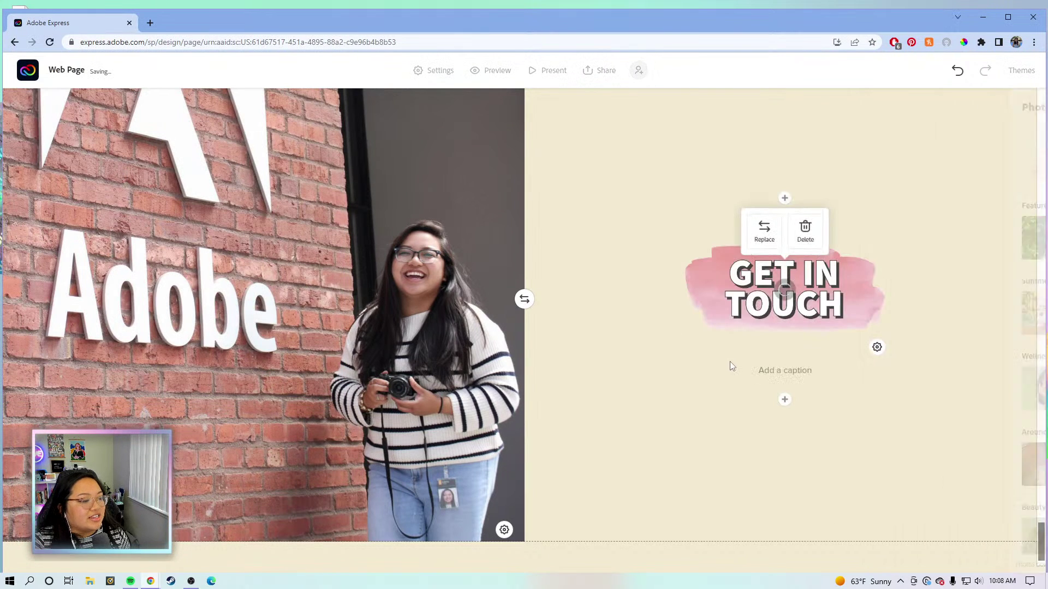
{"action": "left_click", "coordinate": [785, 400]}
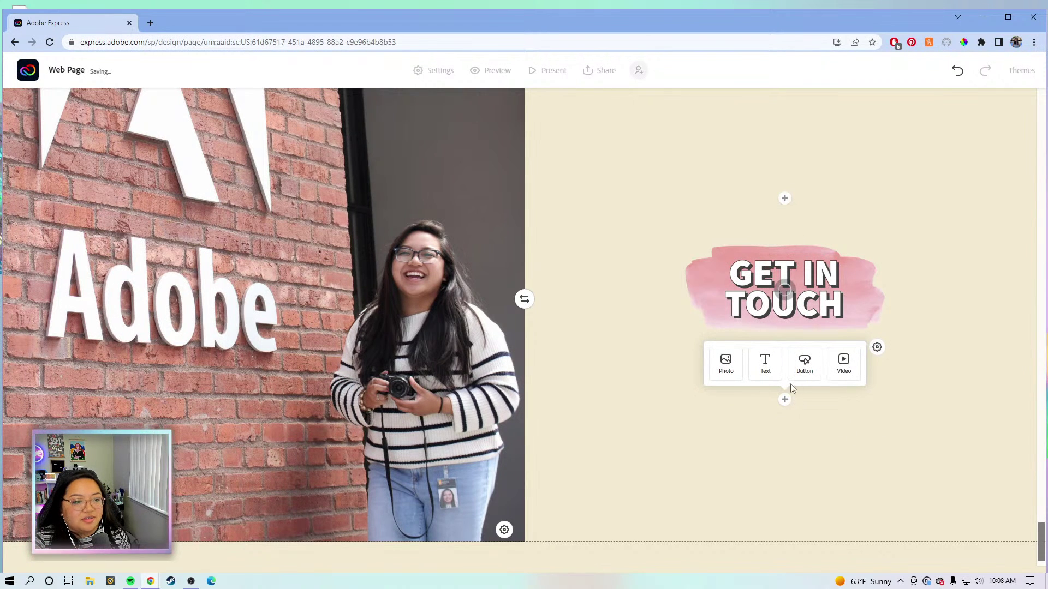
{"action": "left_click", "coordinate": [753, 361]}
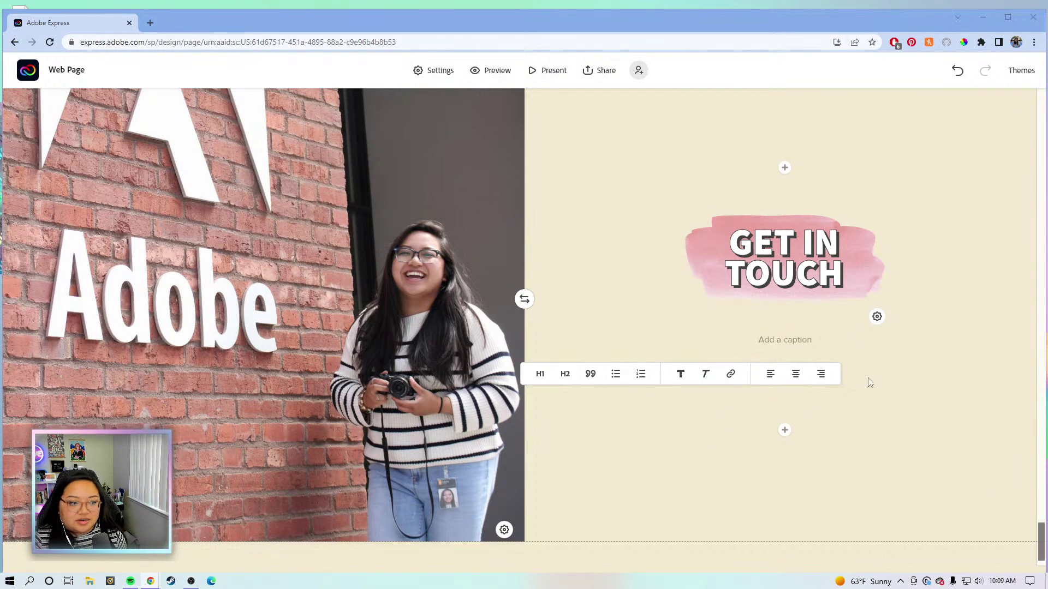
Add a text block under the GET IN TOUCH heading and paste in the contact sentence.
{"action": "left_click", "coordinate": [851, 392]}
{"action": "left_click", "coordinate": [784, 433]}
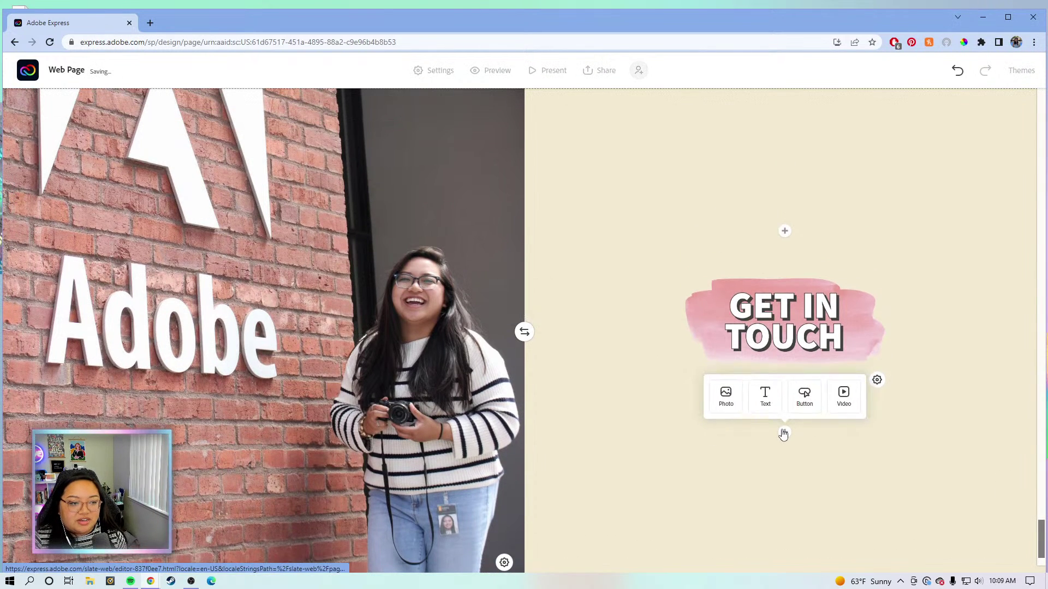
{"action": "left_click", "coordinate": [765, 397]}
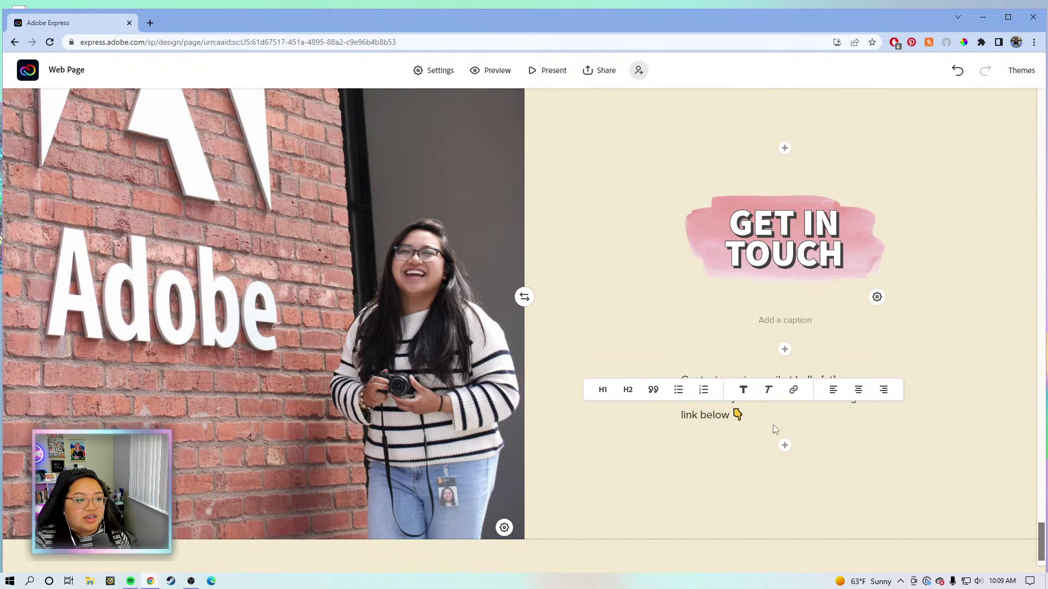
{"action": "scroll", "coordinate": [912, 446], "scroll_direction": "up", "scroll_amount": 1}
{"action": "left_click_drag", "start_coordinate": [793, 415], "coordinate": [820, 415]}
Touch up the contact paragraph text, then show the add-block choices beneath it.
{"action": "left_click", "coordinate": [830, 431]}
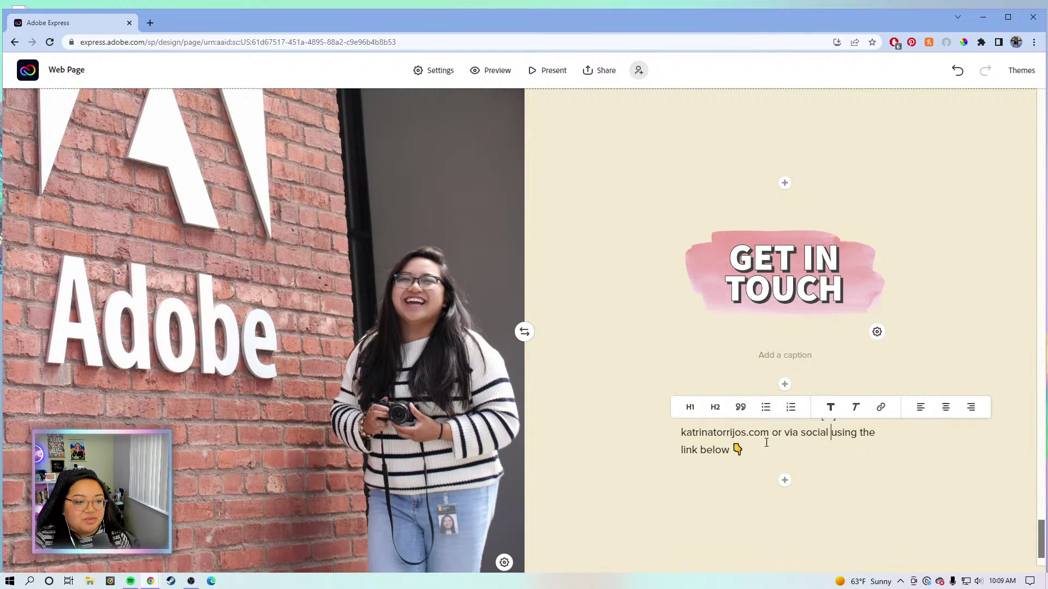
{"action": "left_click", "coordinate": [705, 450]}
{"action": "left_click", "coordinate": [704, 477]}
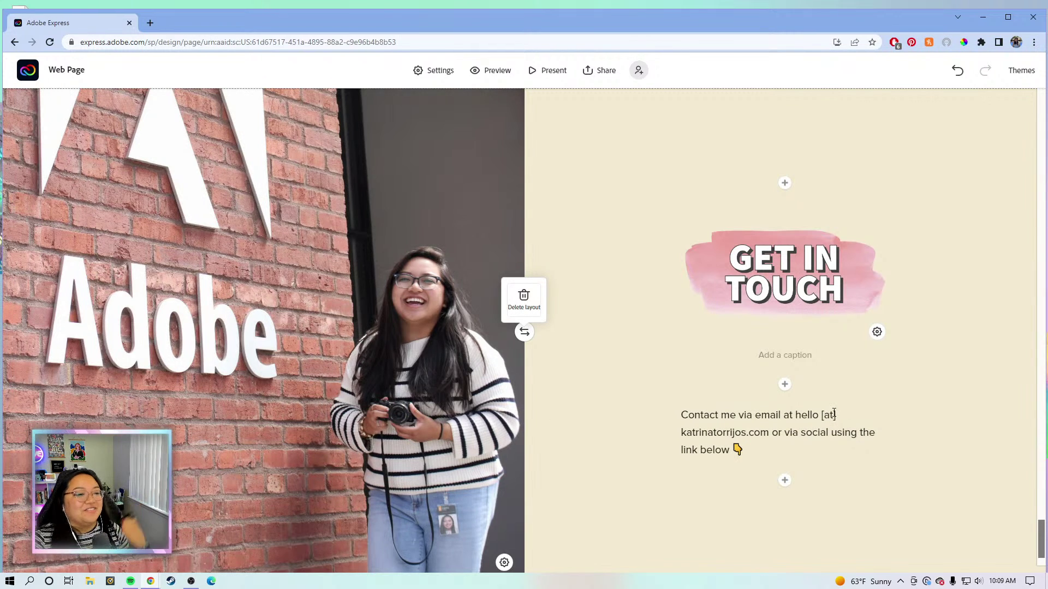
{"action": "left_click_drag", "start_coordinate": [797, 416], "coordinate": [771, 433]}
{"action": "left_click", "coordinate": [834, 432]}
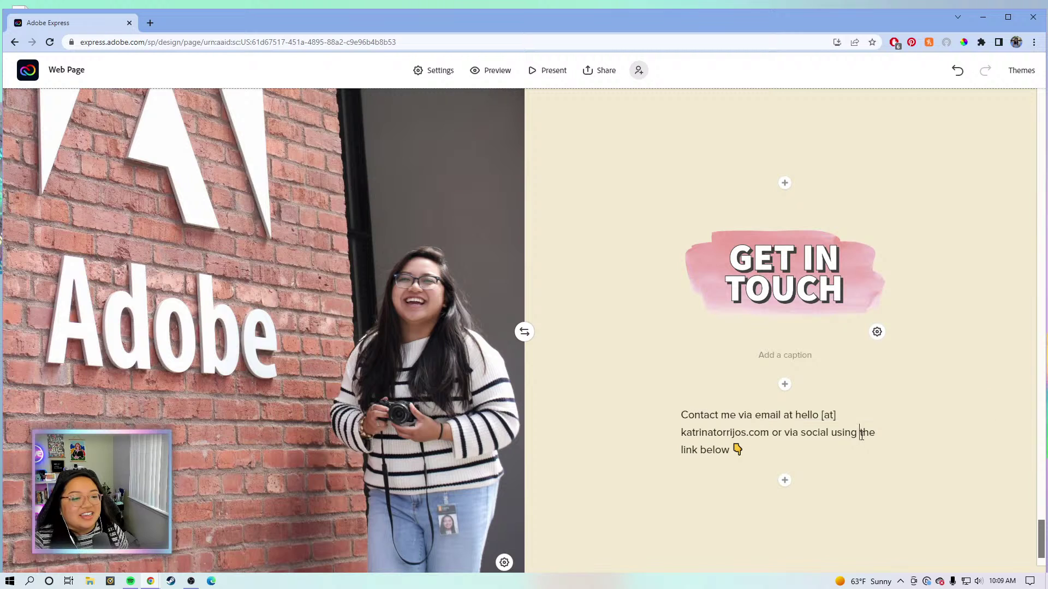
{"action": "left_click", "coordinate": [733, 450]}
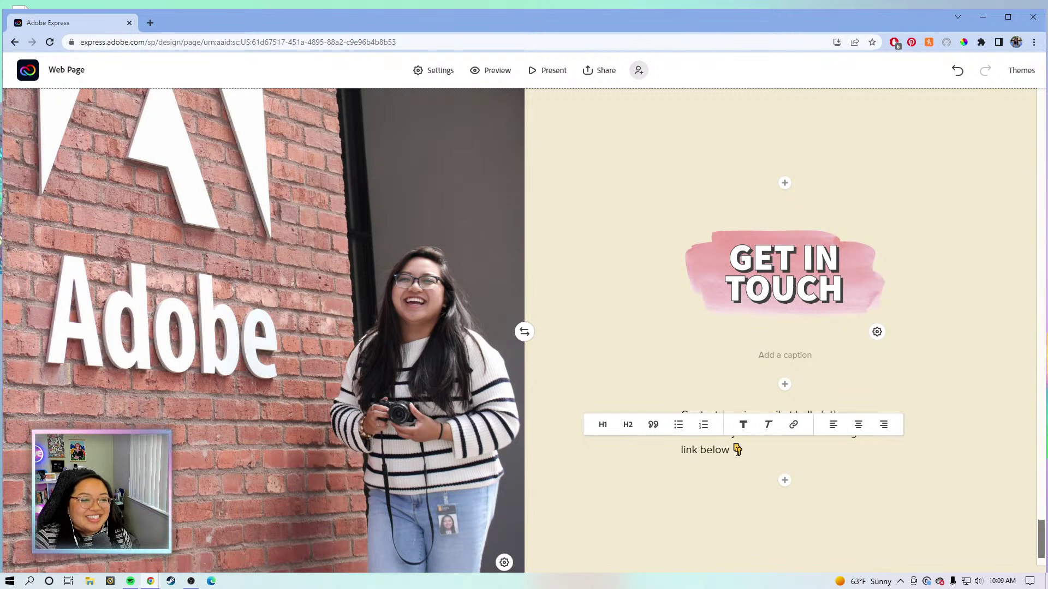
{"action": "left_click", "coordinate": [708, 390]}
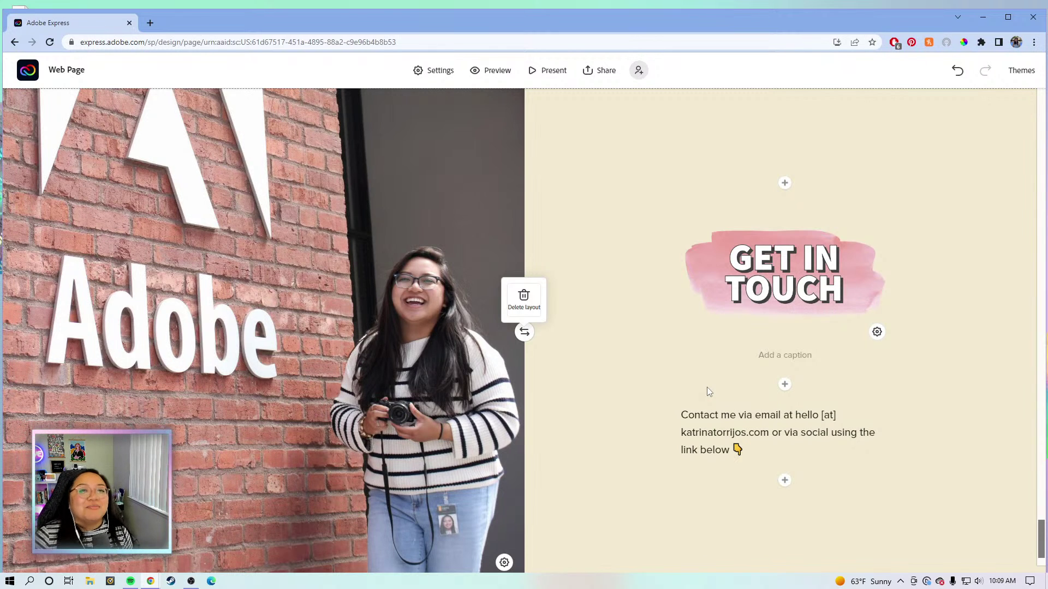
{"action": "left_click", "coordinate": [756, 445]}
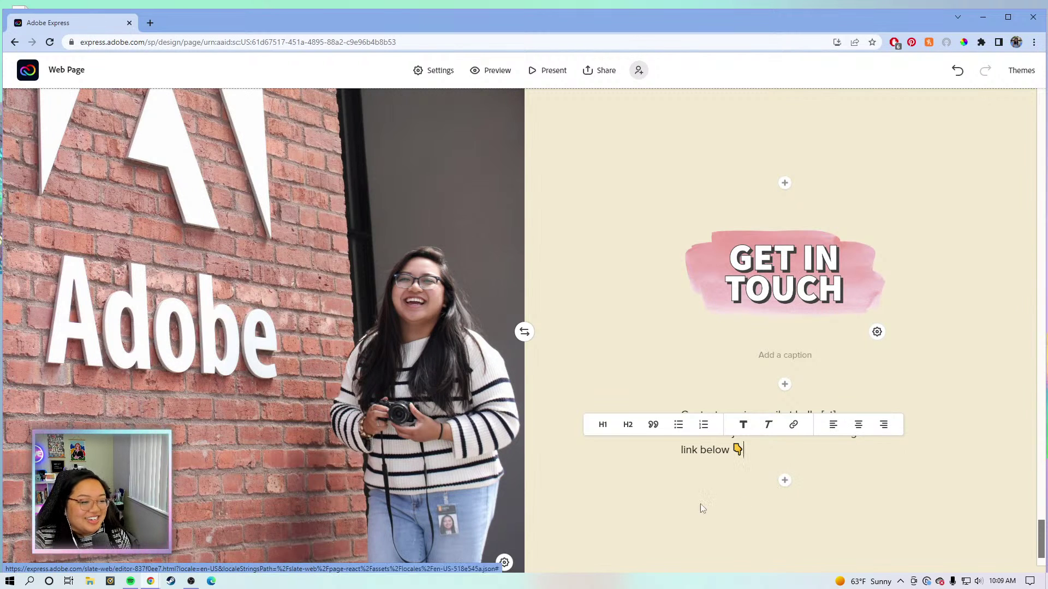
{"action": "left_click", "coordinate": [692, 463]}
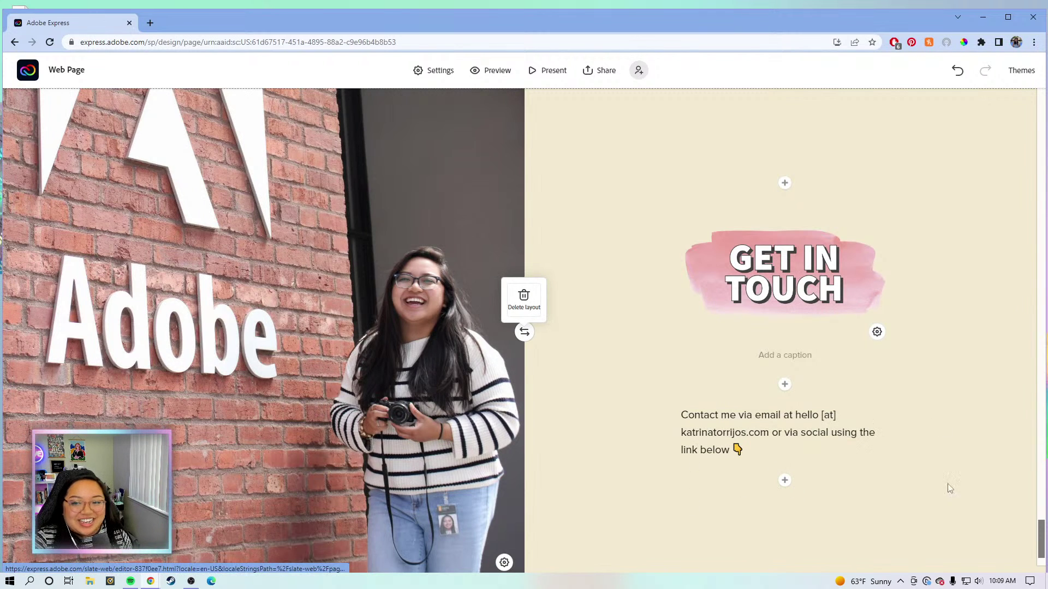
{"action": "left_click", "coordinate": [786, 483]}
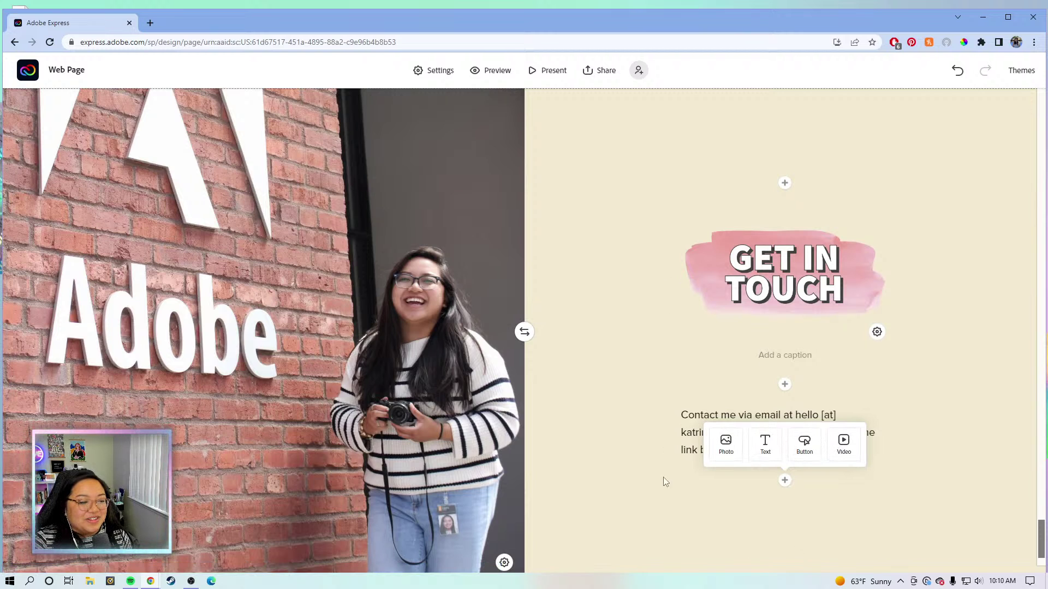
Add a centred LinkedIn button linking to the LinkedIn profile below the contact paragraph.
{"action": "left_click", "coordinate": [805, 446]}
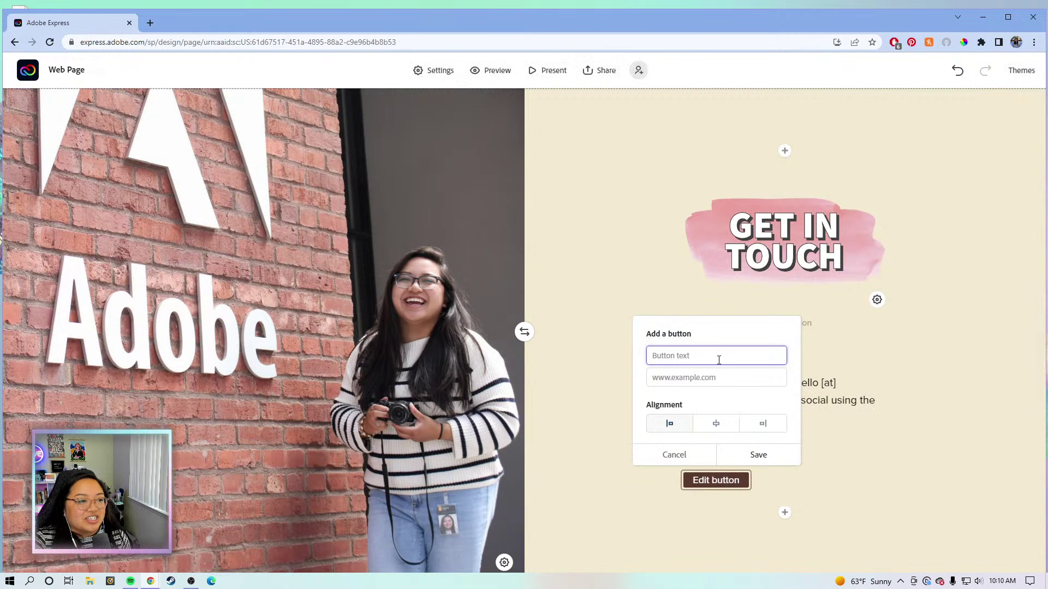
{"action": "left_click", "coordinate": [721, 391]}
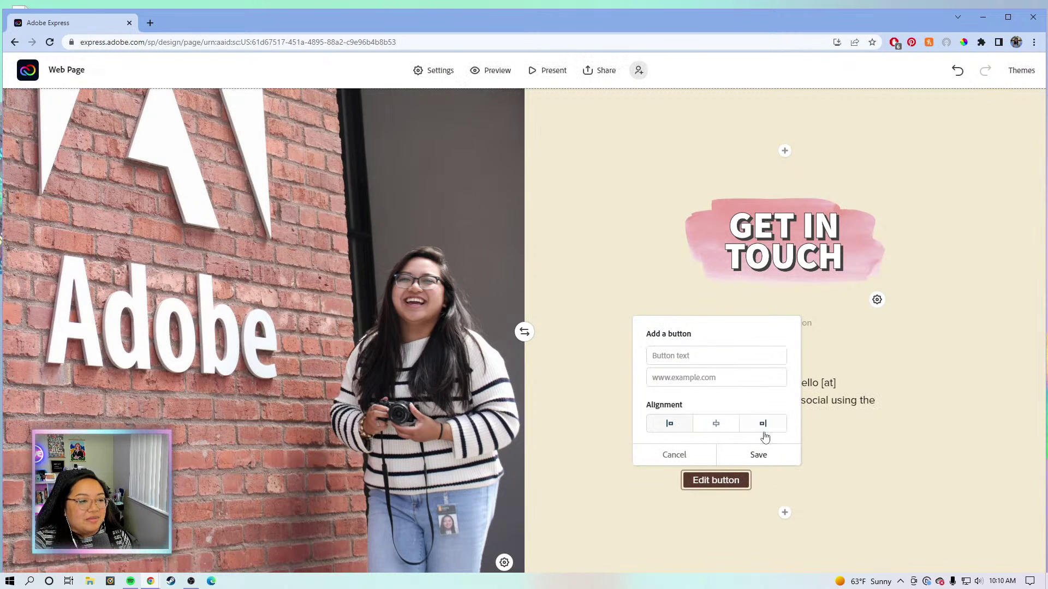
{"action": "left_click", "coordinate": [721, 380]}
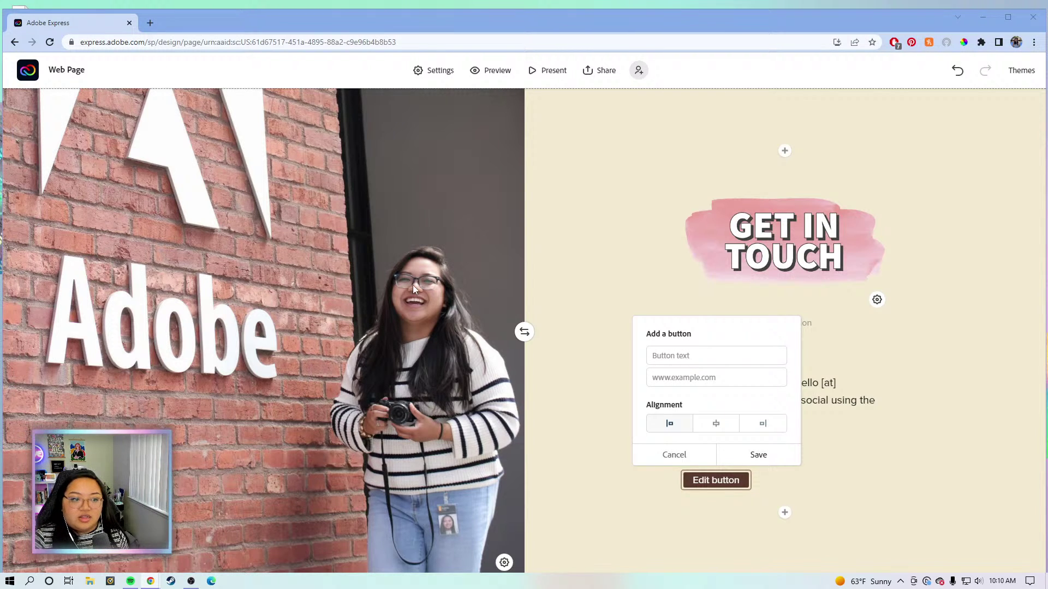
{"action": "left_click", "coordinate": [726, 372]}
{"action": "type", "text": "https://linkedin.com/in/katrinatorrijos"}
{"action": "left_click", "coordinate": [734, 359]}
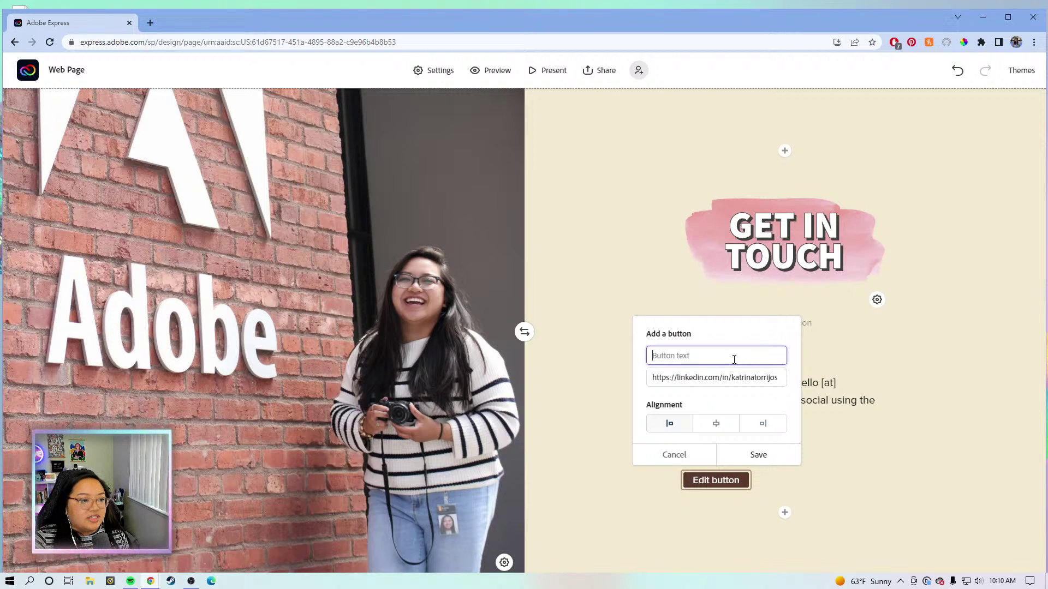
{"action": "type", "text": "LinkedIn"}
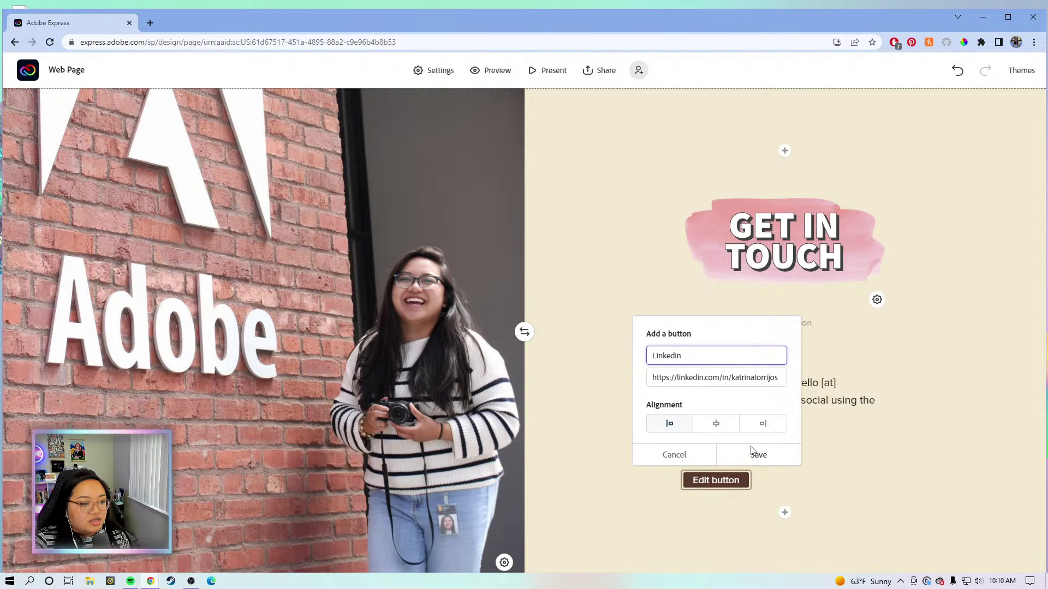
{"action": "left_click", "coordinate": [731, 427]}
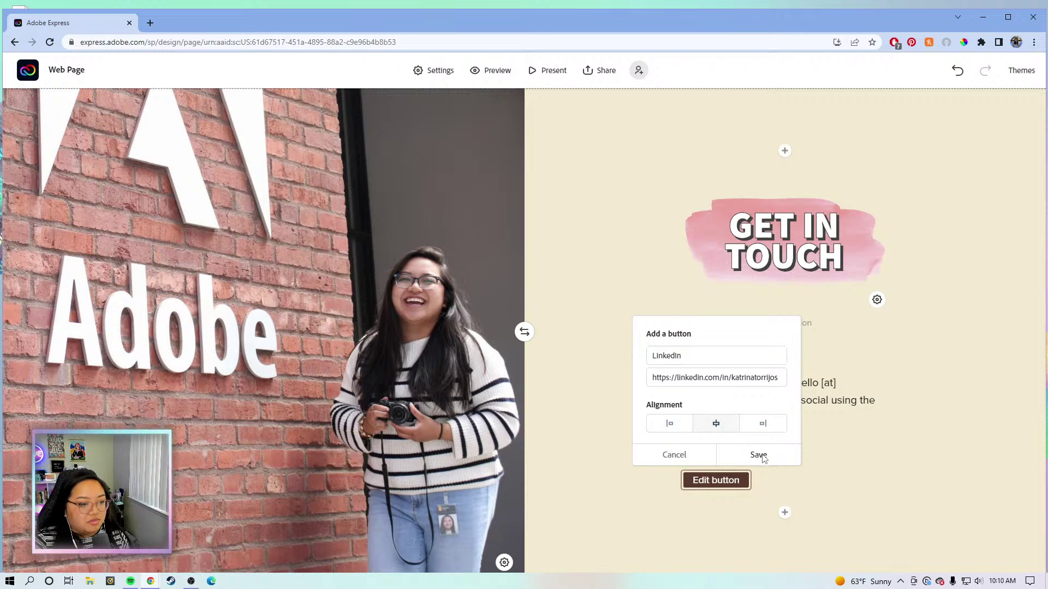
{"action": "left_click", "coordinate": [758, 455]}
Start a second button beneath the LinkedIn button.
{"action": "scroll", "coordinate": [909, 484], "scroll_direction": "down", "scroll_amount": 2}
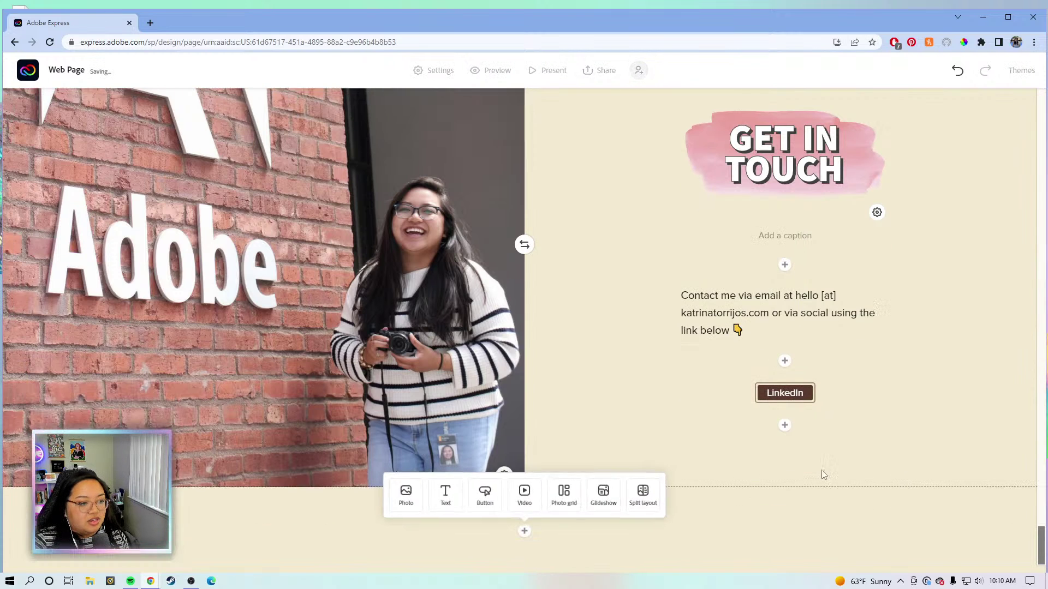
{"action": "left_click", "coordinate": [783, 426]}
{"action": "left_click", "coordinate": [806, 385]}
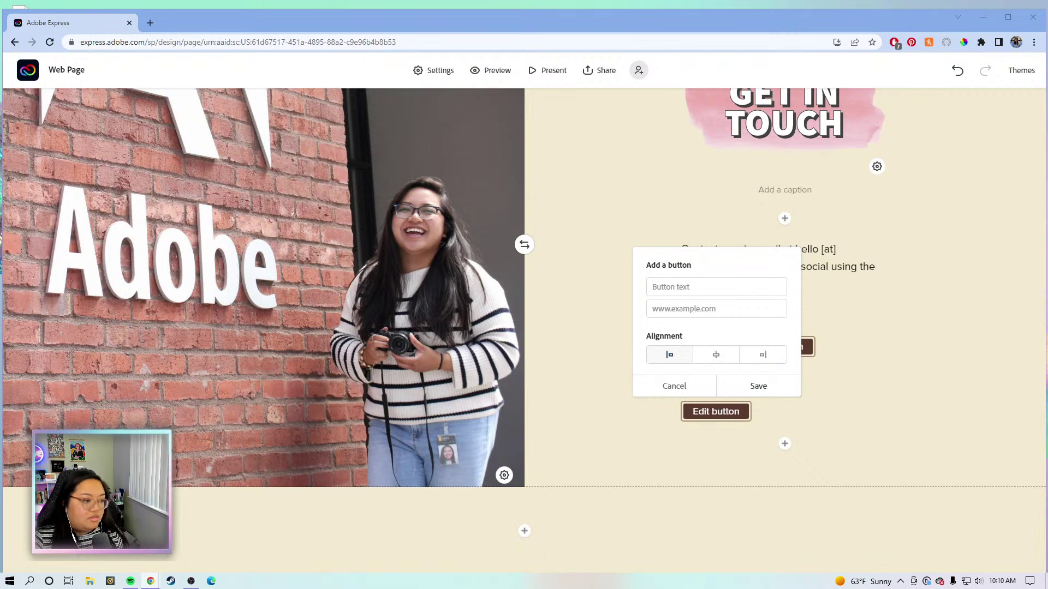
Make it a centred 'Instagram' button linking to the Instagram profile.
{"action": "left_click", "coordinate": [778, 311]}
{"action": "type", "text": "https://instagram.com/katrinatorrijos"}
{"action": "left_click", "coordinate": [763, 290]}
{"action": "type", "text": "I"}
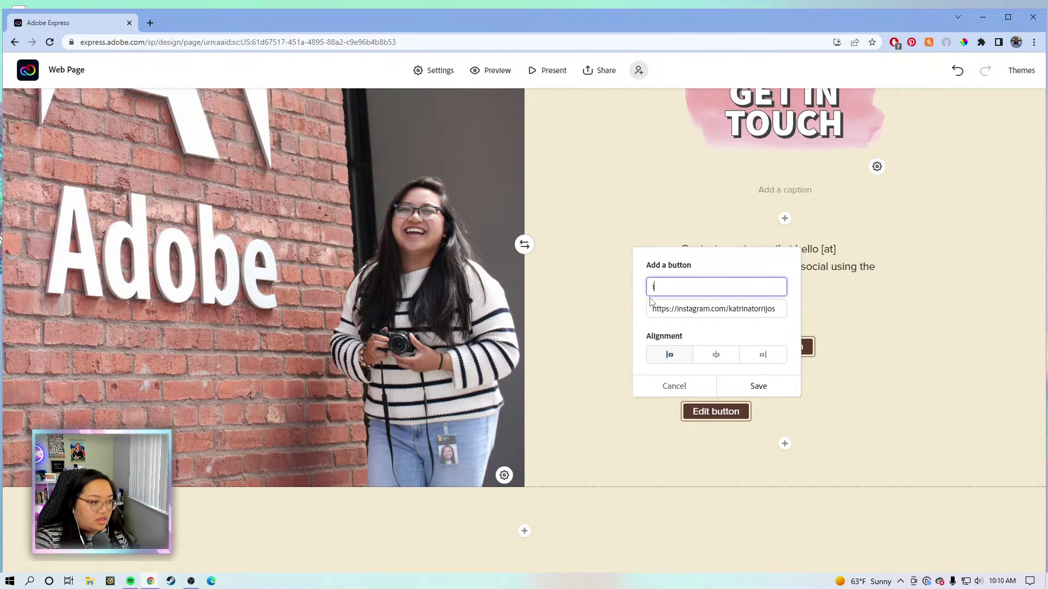
{"action": "type", "text": "nstagram"}
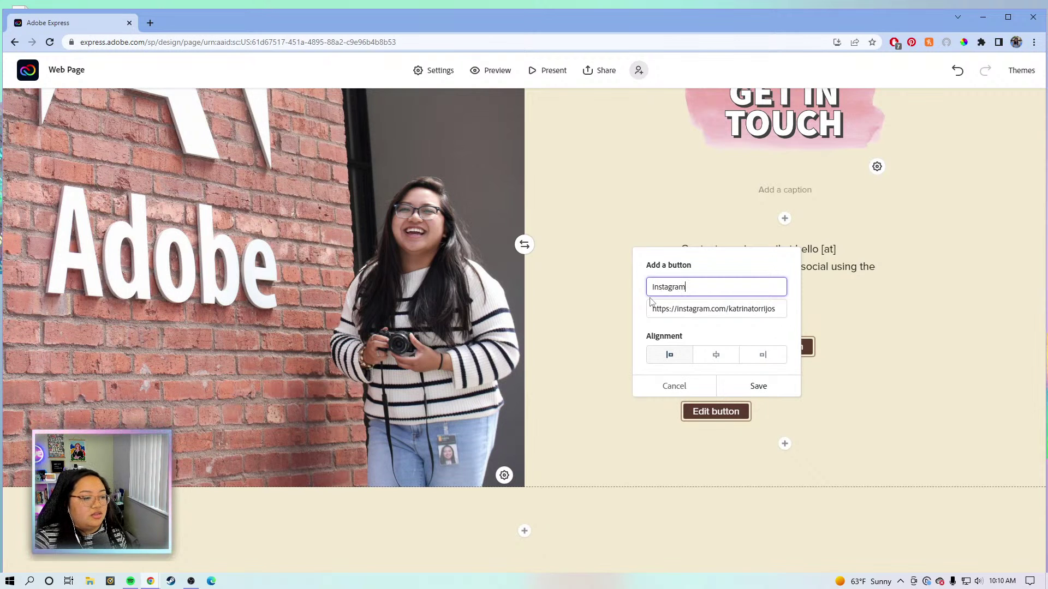
{"action": "left_click", "coordinate": [729, 358]}
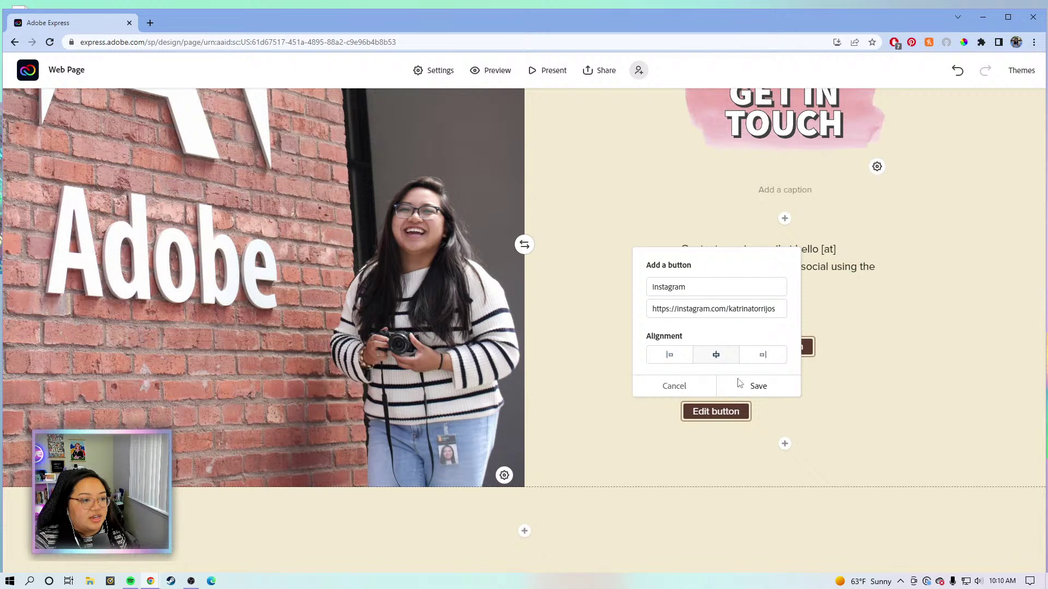
{"action": "left_click", "coordinate": [732, 386]}
Add a third centred button labelled 'YouTuber' linking to the YouTube channel.
{"action": "left_click", "coordinate": [784, 444]}
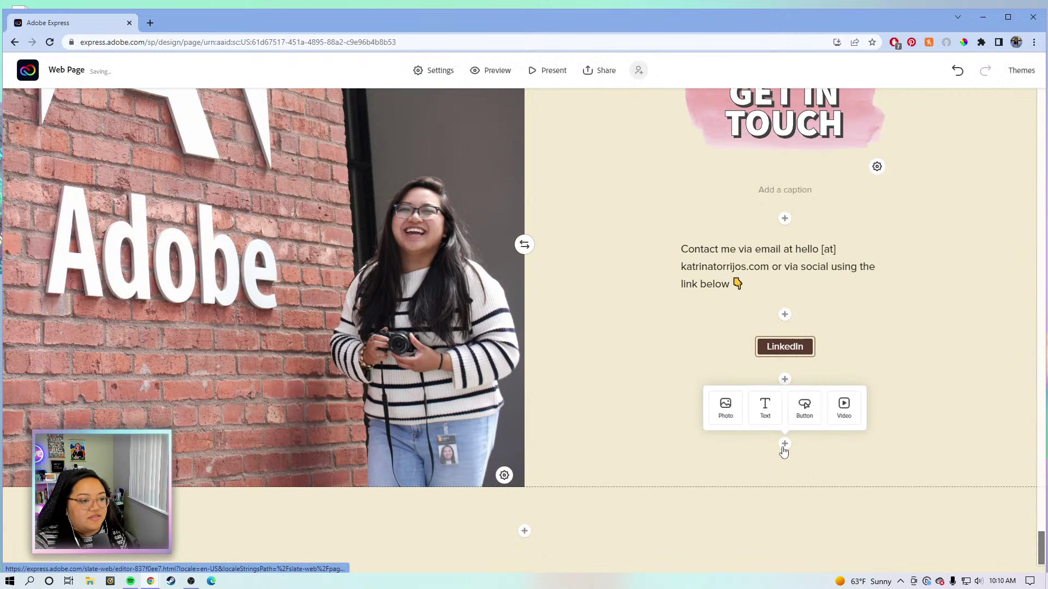
{"action": "left_click", "coordinate": [802, 415]}
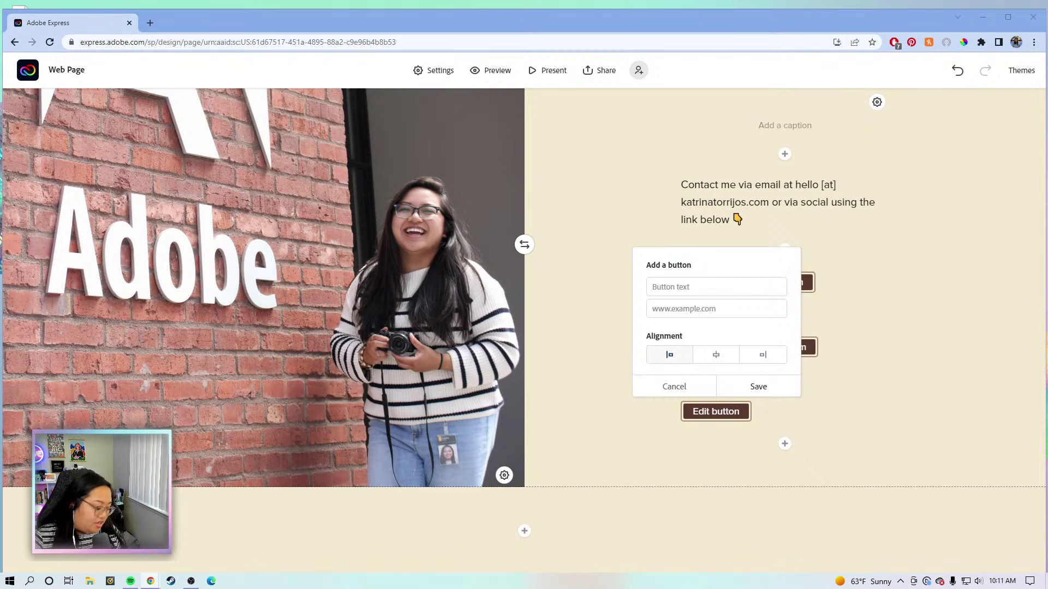
{"action": "left_click", "coordinate": [739, 310]}
{"action": "type", "text": "https://youtube.com/katrinatorrijos"}
{"action": "left_click", "coordinate": [787, 281]}
{"action": "key", "text": "alt+Tab"}
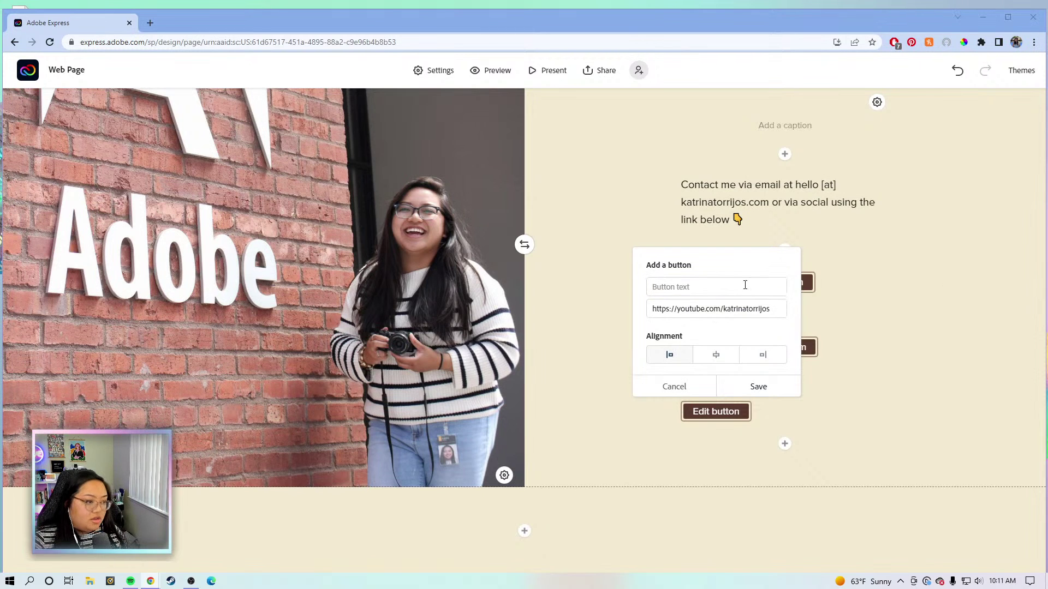
{"action": "left_click", "coordinate": [728, 286]}
{"action": "type", "text": "YouTuber"}
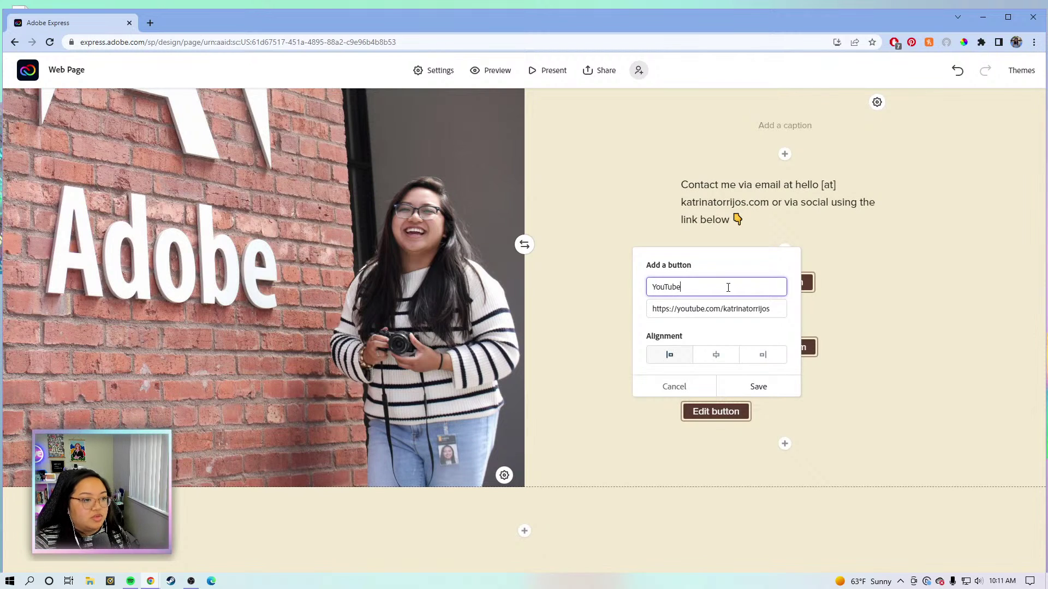
{"action": "left_click", "coordinate": [726, 355]}
{"action": "left_click", "coordinate": [760, 386]}
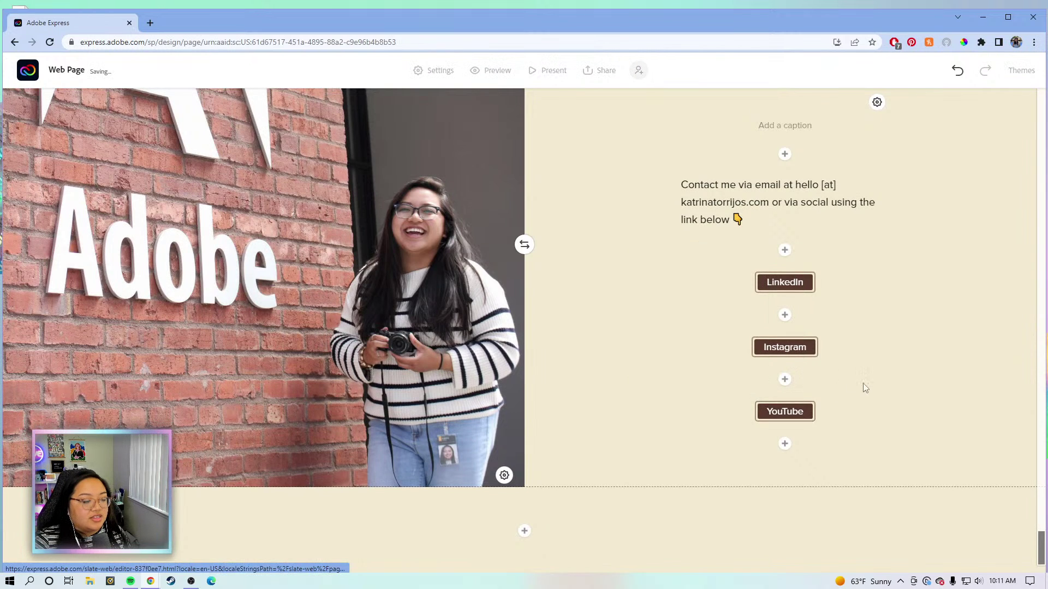
Return to the top of the page and switch the web page to Preview mode.
{"action": "scroll", "coordinate": [868, 376], "scroll_direction": "up", "scroll_amount": 10}
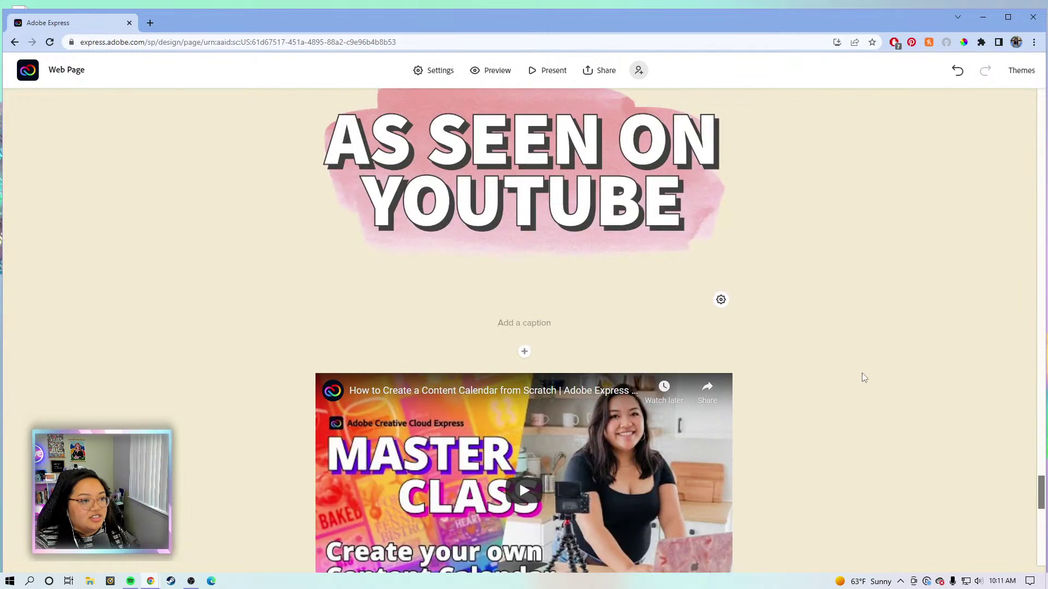
{"action": "scroll", "coordinate": [863, 378], "scroll_direction": "up", "scroll_amount": 15}
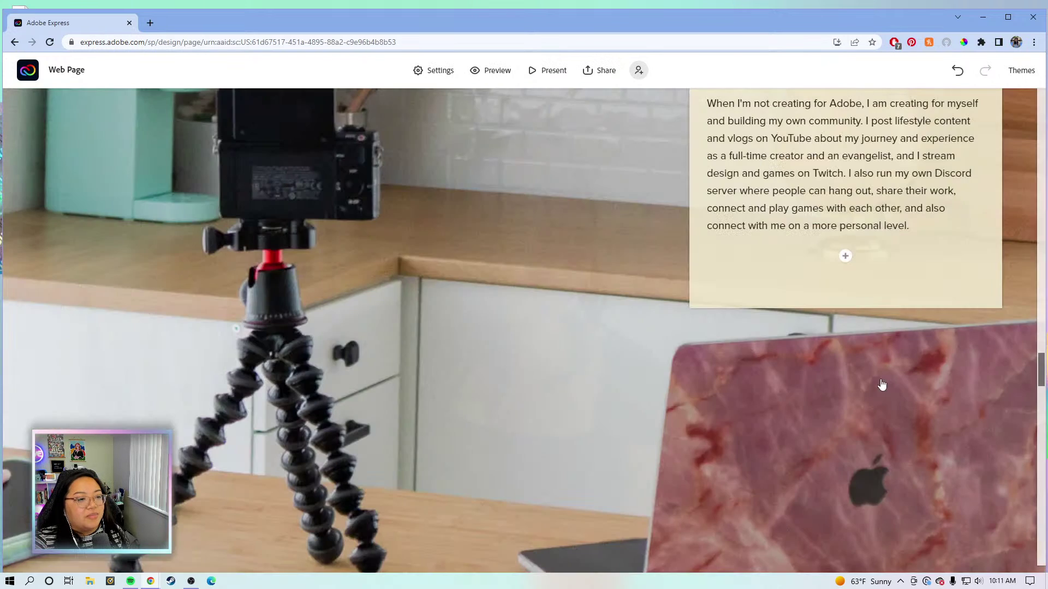
{"action": "left_click_drag", "start_coordinate": [1043, 373], "coordinate": [1042, 504]}
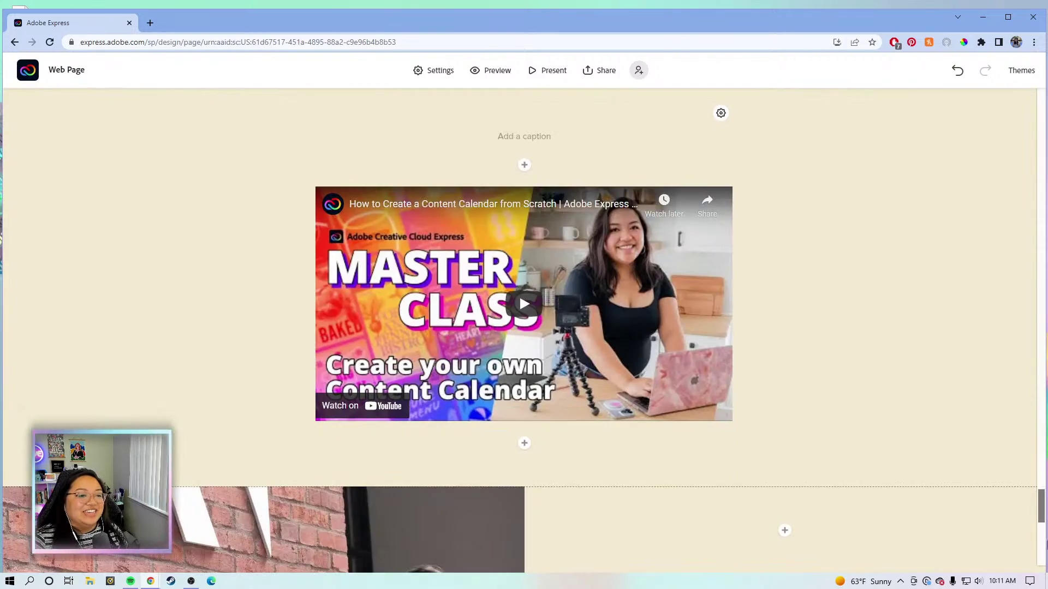
{"action": "scroll", "coordinate": [519, 294], "scroll_direction": "down", "scroll_amount": 10}
{"action": "scroll", "coordinate": [519, 294], "scroll_direction": "up", "scroll_amount": 20}
{"action": "left_click_drag", "start_coordinate": [1041, 284], "coordinate": [1026, 70]}
{"action": "scroll", "coordinate": [784, 168], "scroll_direction": "down", "scroll_amount": 8}
{"action": "scroll", "coordinate": [784, 168], "scroll_direction": "up", "scroll_amount": 8}
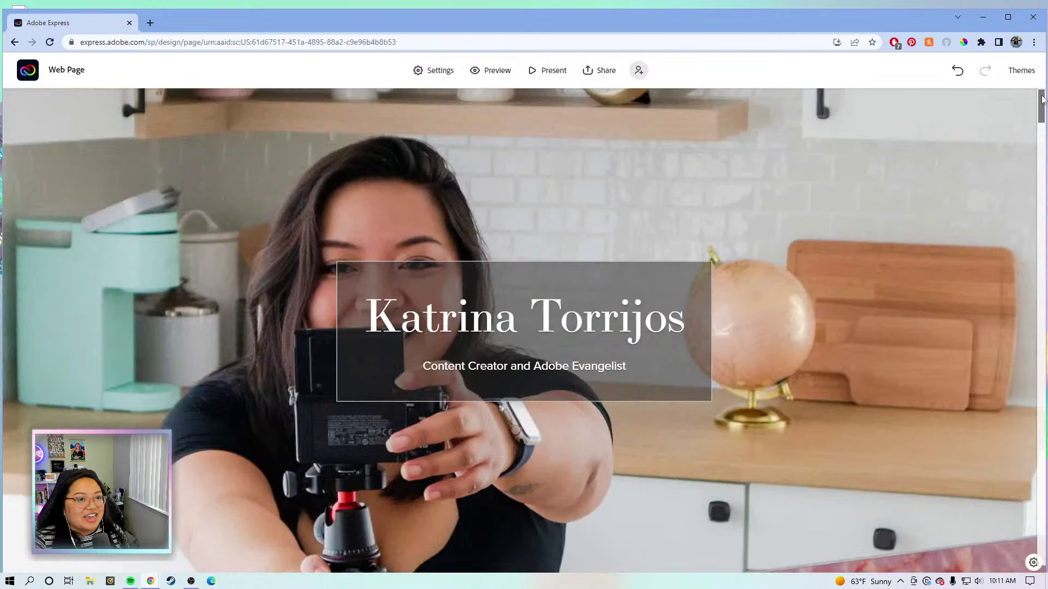
{"action": "scroll", "coordinate": [1041, 99], "scroll_direction": "down", "scroll_amount": 1}
{"action": "scroll", "coordinate": [828, 190], "scroll_direction": "up", "scroll_amount": 1}
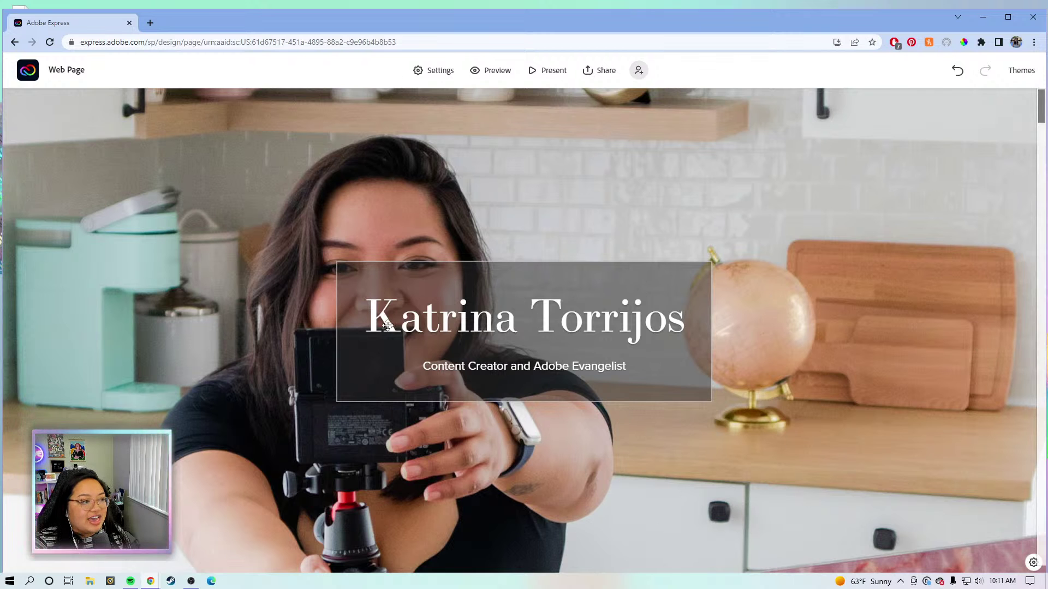
{"action": "left_click", "coordinate": [483, 72]}
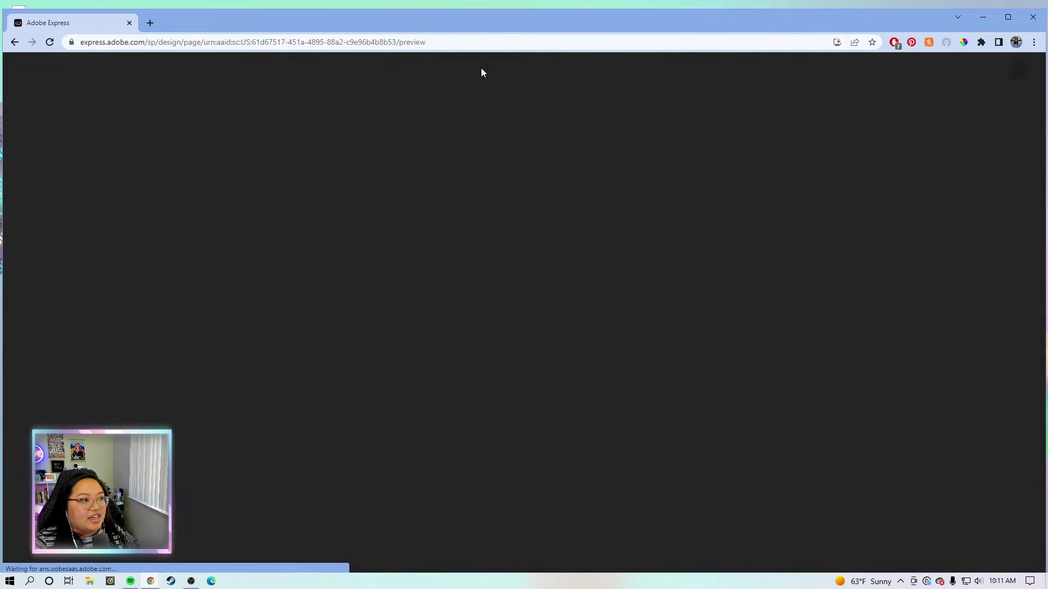
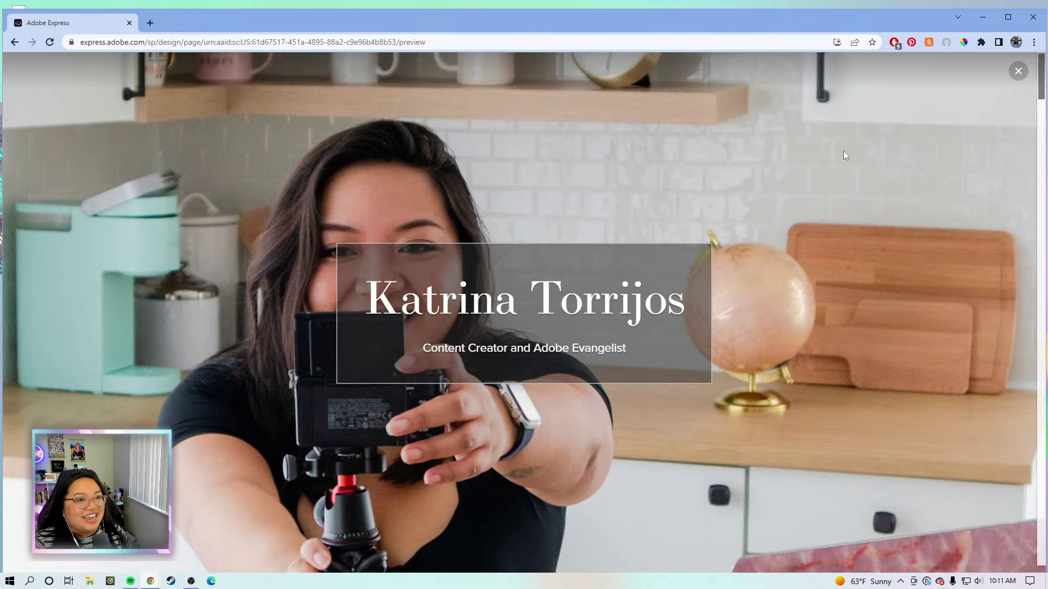
Review the whole web page preview top to bottom, then close it to resume editing.
{"action": "scroll", "coordinate": [840, 155], "scroll_direction": "down", "scroll_amount": 3}
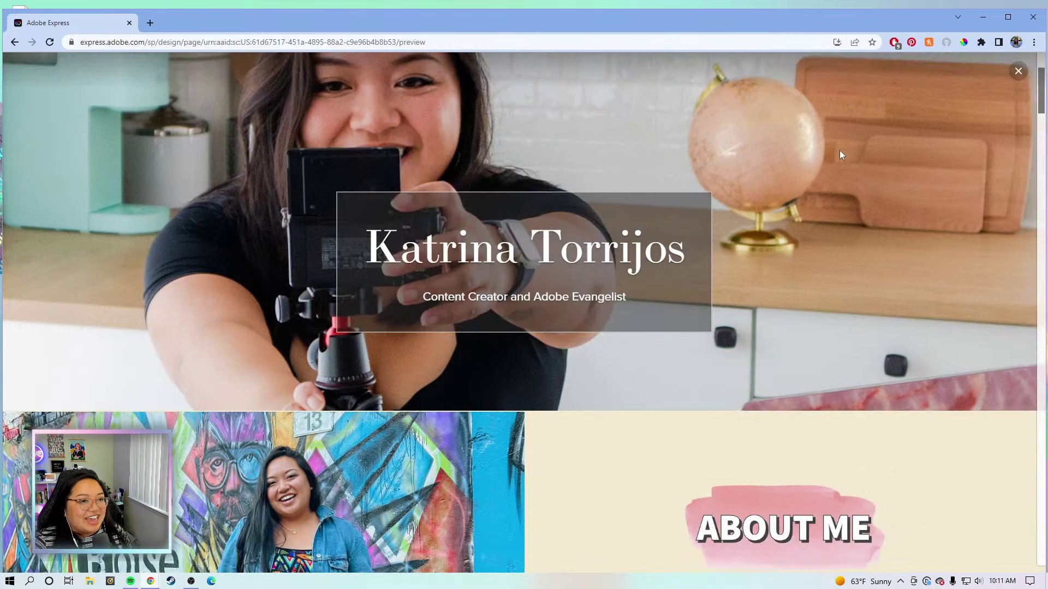
{"action": "scroll", "coordinate": [839, 152], "scroll_direction": "up", "scroll_amount": 5}
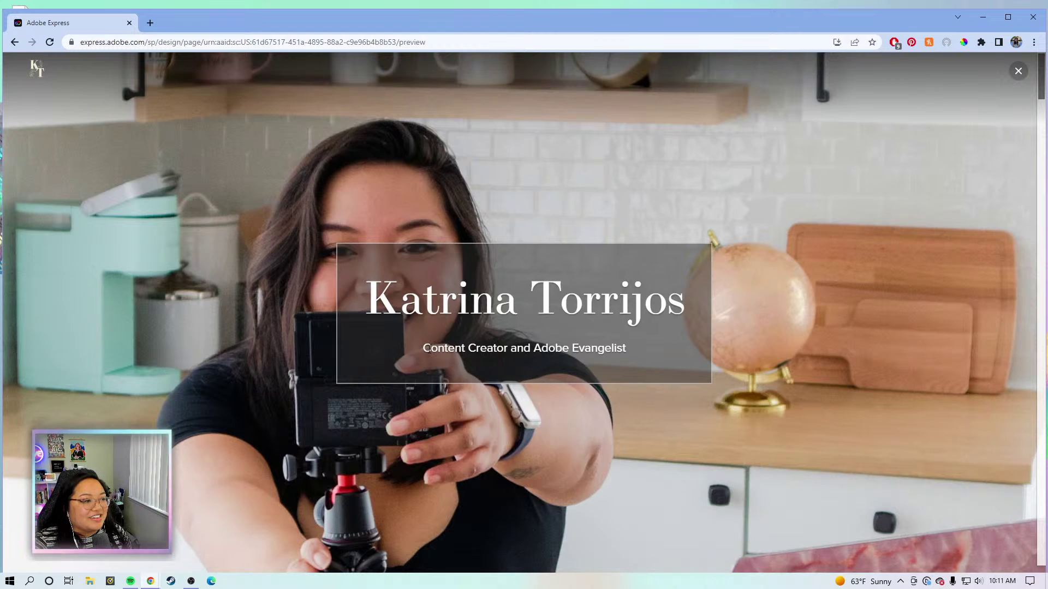
{"action": "scroll", "coordinate": [781, 261], "scroll_direction": "down", "scroll_amount": 5}
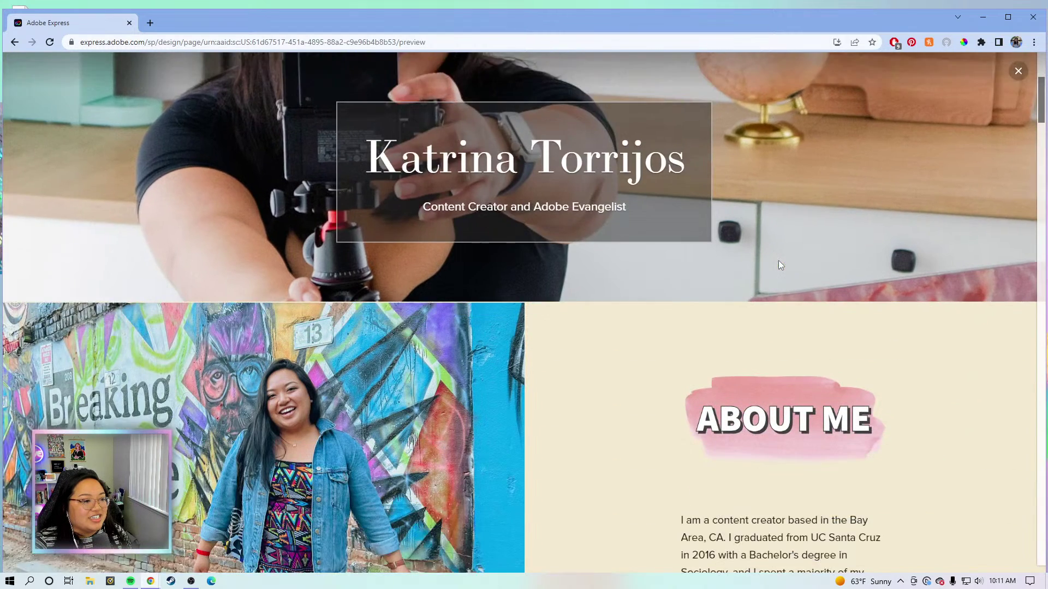
{"action": "scroll", "coordinate": [779, 262], "scroll_direction": "down", "scroll_amount": 3}
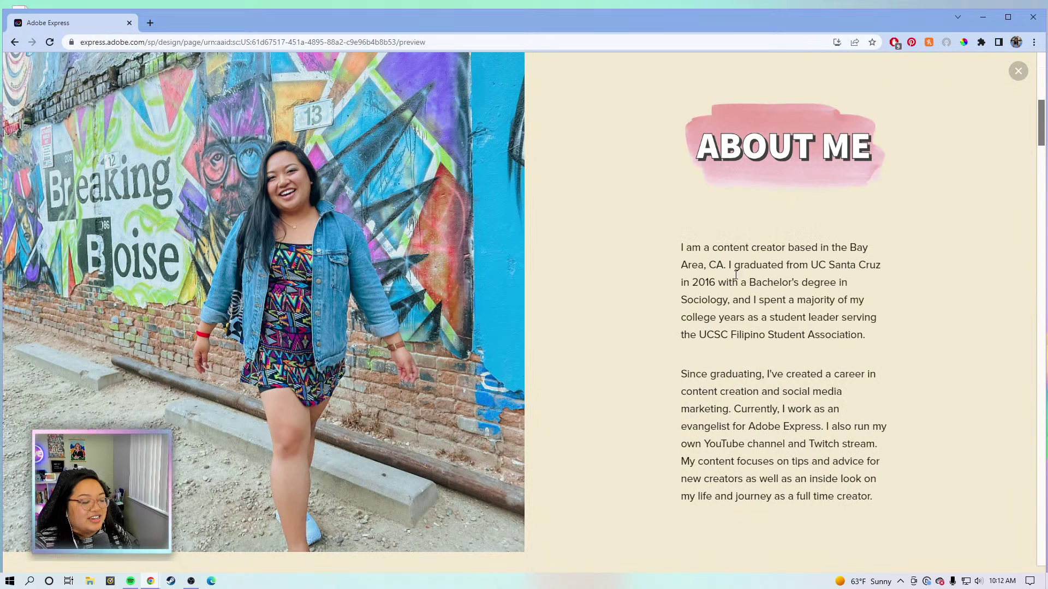
{"action": "scroll", "coordinate": [884, 306], "scroll_direction": "down", "scroll_amount": 1}
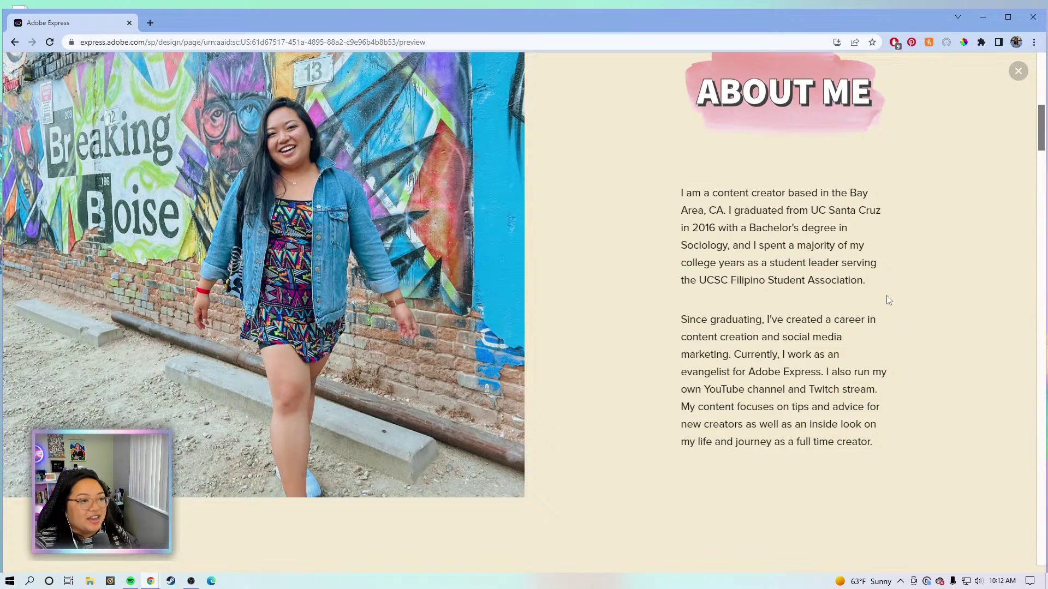
{"action": "scroll", "coordinate": [600, 262], "scroll_direction": "down", "scroll_amount": 1}
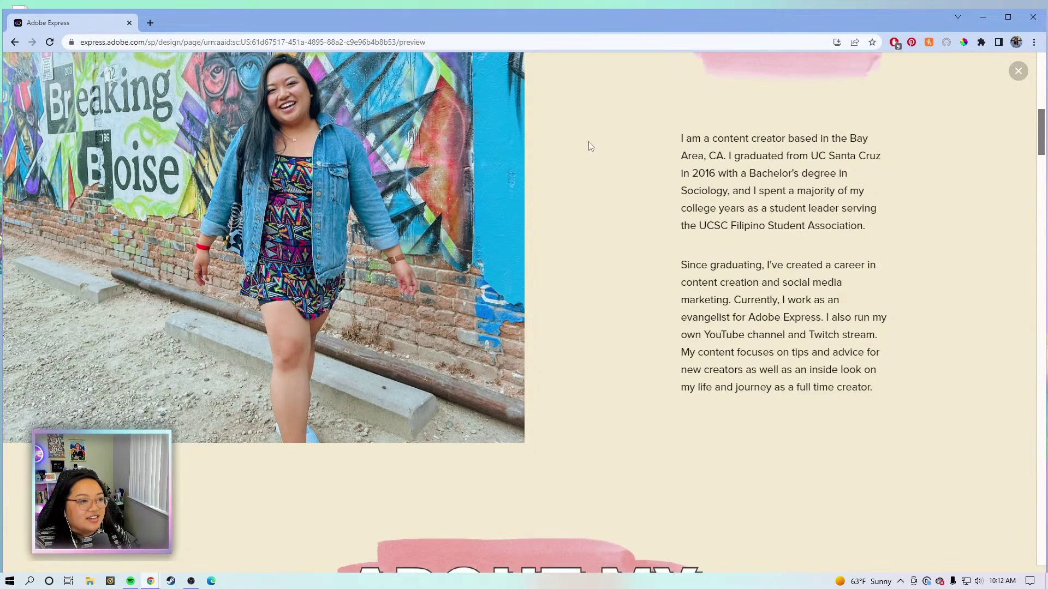
{"action": "scroll", "coordinate": [589, 146], "scroll_direction": "down", "scroll_amount": 5}
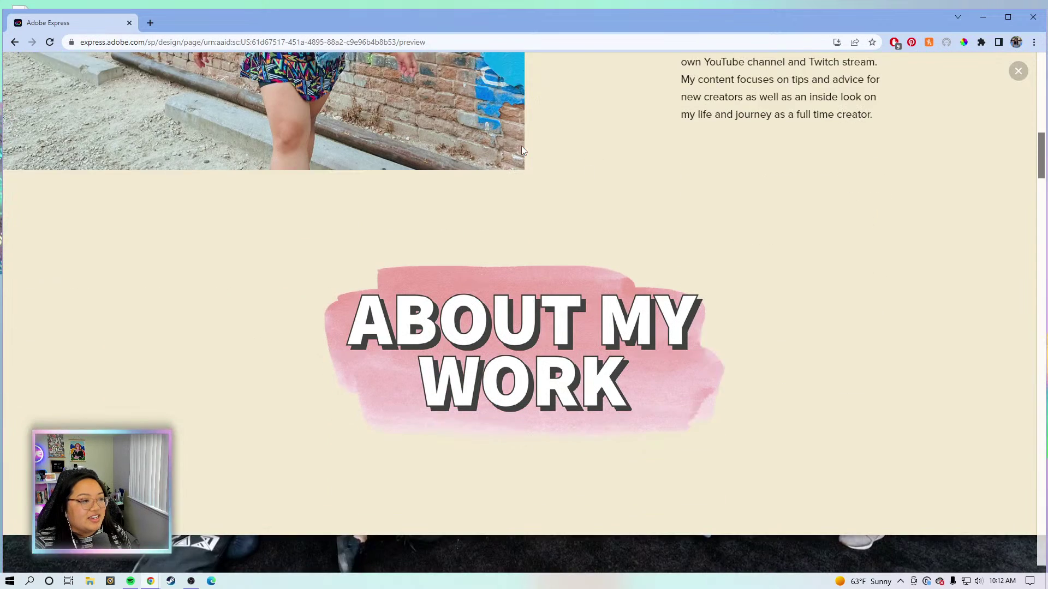
{"action": "scroll", "coordinate": [521, 148], "scroll_direction": "down", "scroll_amount": 3}
{"action": "scroll", "coordinate": [336, 234], "scroll_direction": "up", "scroll_amount": 2}
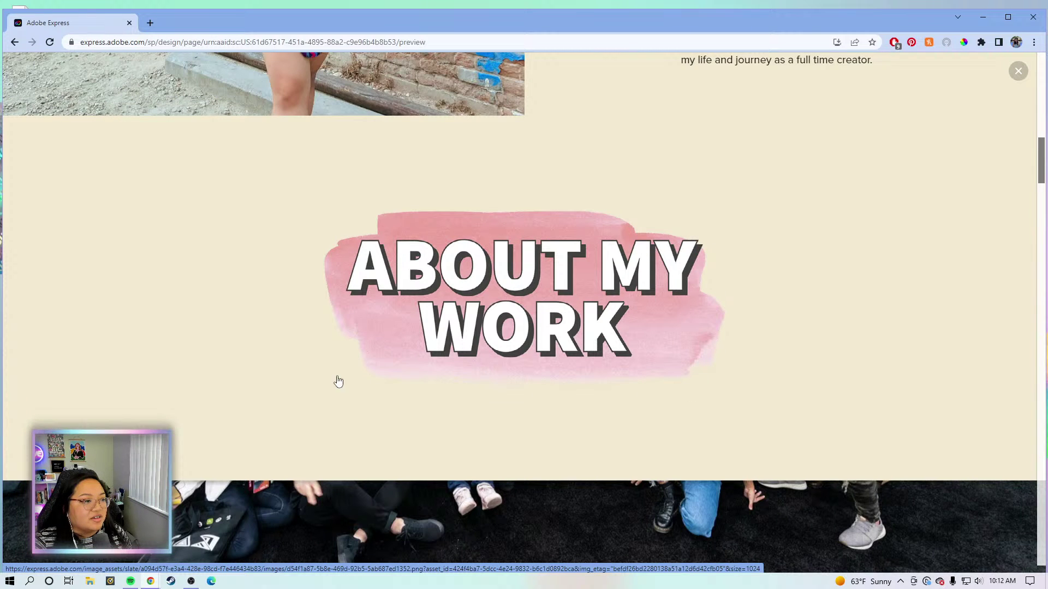
{"action": "scroll", "coordinate": [729, 197], "scroll_direction": "down", "scroll_amount": 5}
{"action": "scroll", "coordinate": [728, 197], "scroll_direction": "down", "scroll_amount": 5}
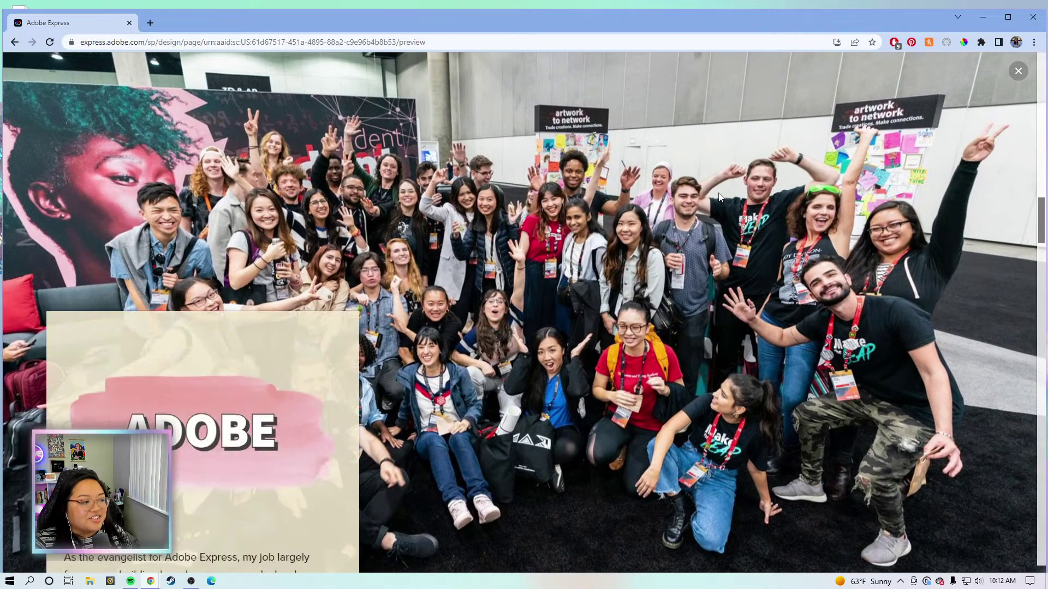
{"action": "scroll", "coordinate": [719, 197], "scroll_direction": "down", "scroll_amount": 2}
{"action": "scroll", "coordinate": [717, 196], "scroll_direction": "down", "scroll_amount": 2}
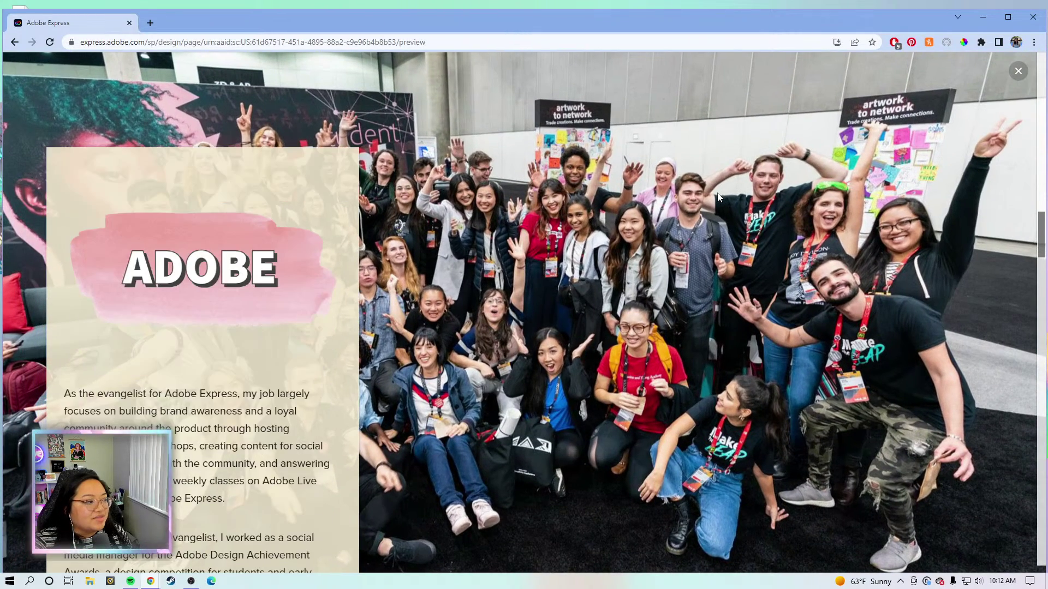
{"action": "scroll", "coordinate": [717, 196], "scroll_direction": "down", "scroll_amount": 2}
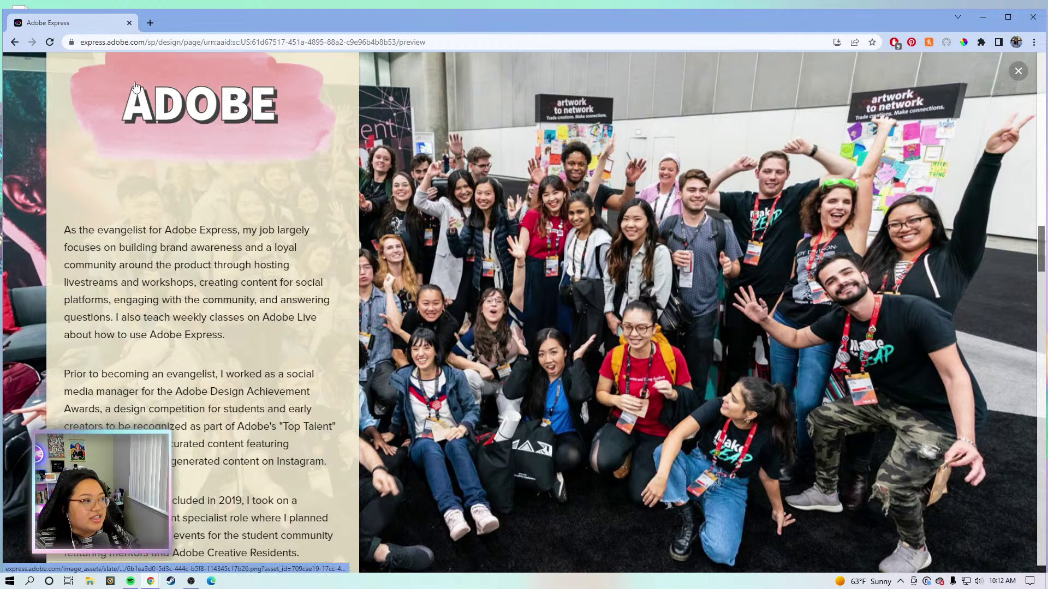
{"action": "scroll", "coordinate": [131, 93], "scroll_direction": "up", "scroll_amount": 3}
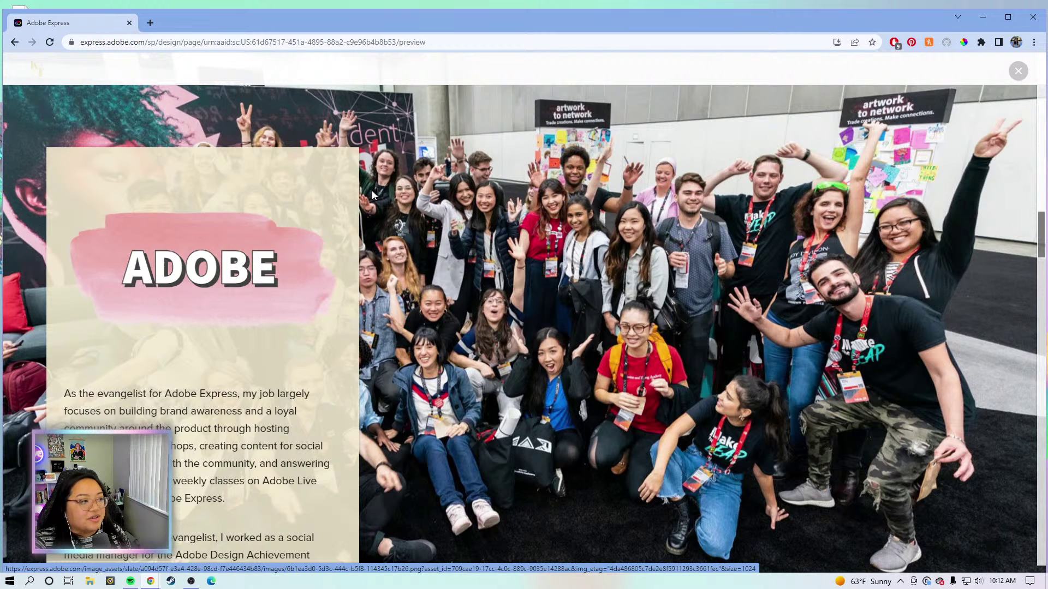
{"action": "scroll", "coordinate": [333, 384], "scroll_direction": "down", "scroll_amount": 2}
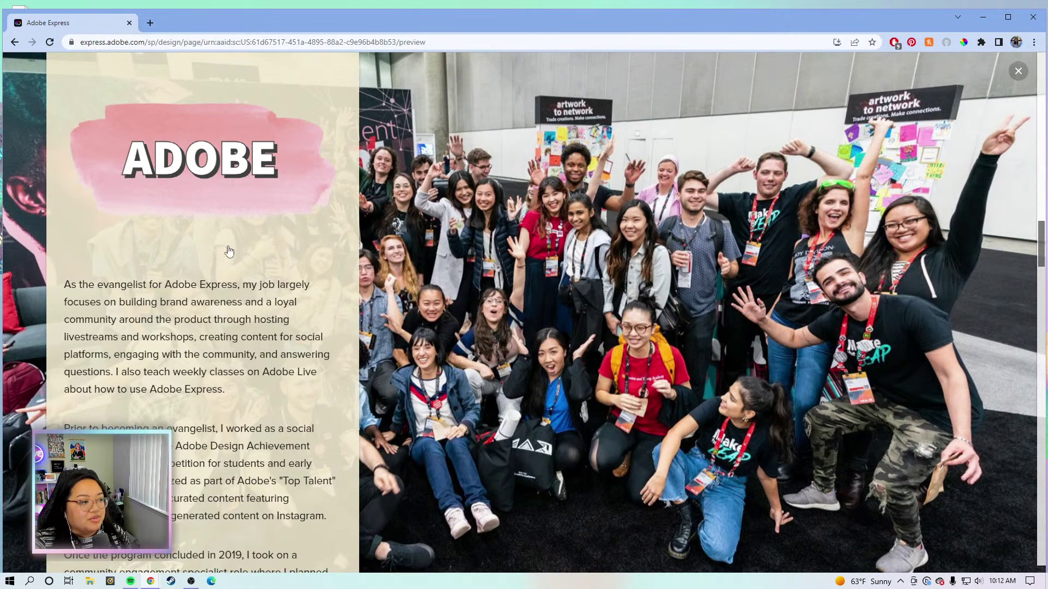
{"action": "scroll", "coordinate": [475, 297], "scroll_direction": "down", "scroll_amount": 2}
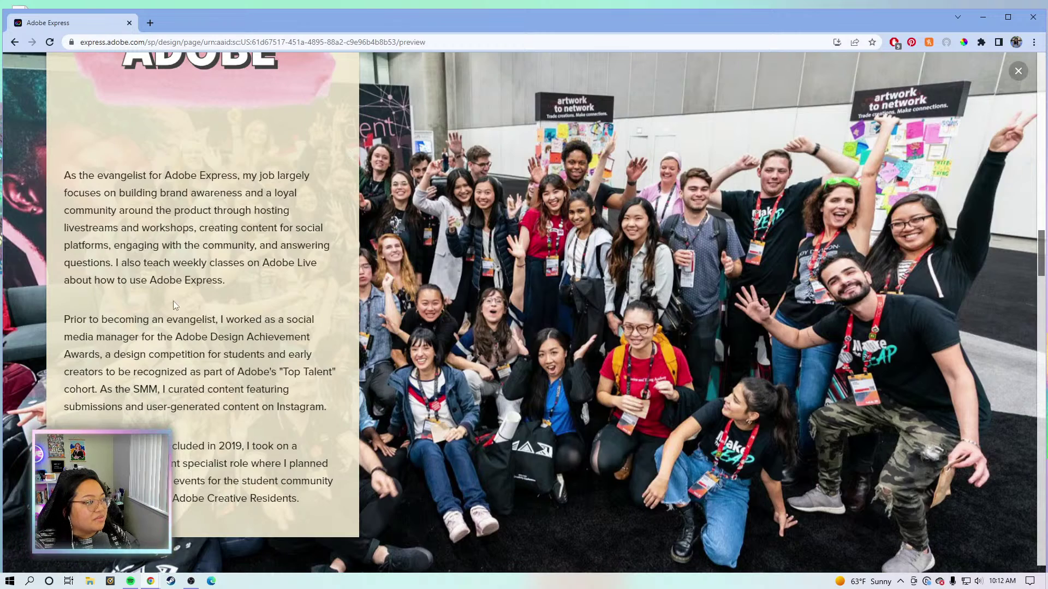
{"action": "scroll", "coordinate": [451, 362], "scroll_direction": "down", "scroll_amount": 10}
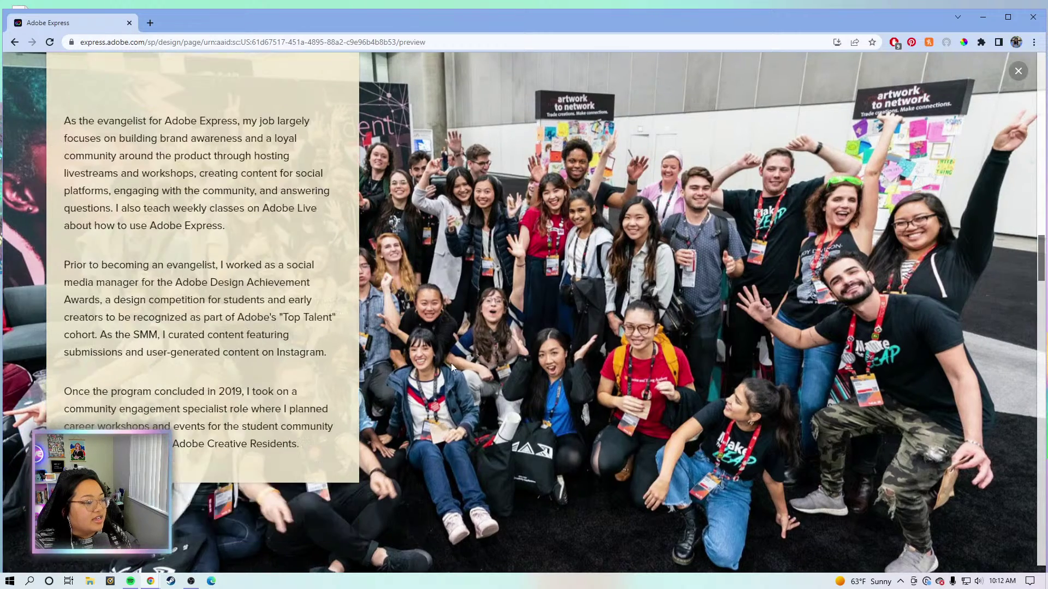
{"action": "scroll", "coordinate": [451, 368], "scroll_direction": "down", "scroll_amount": 4}
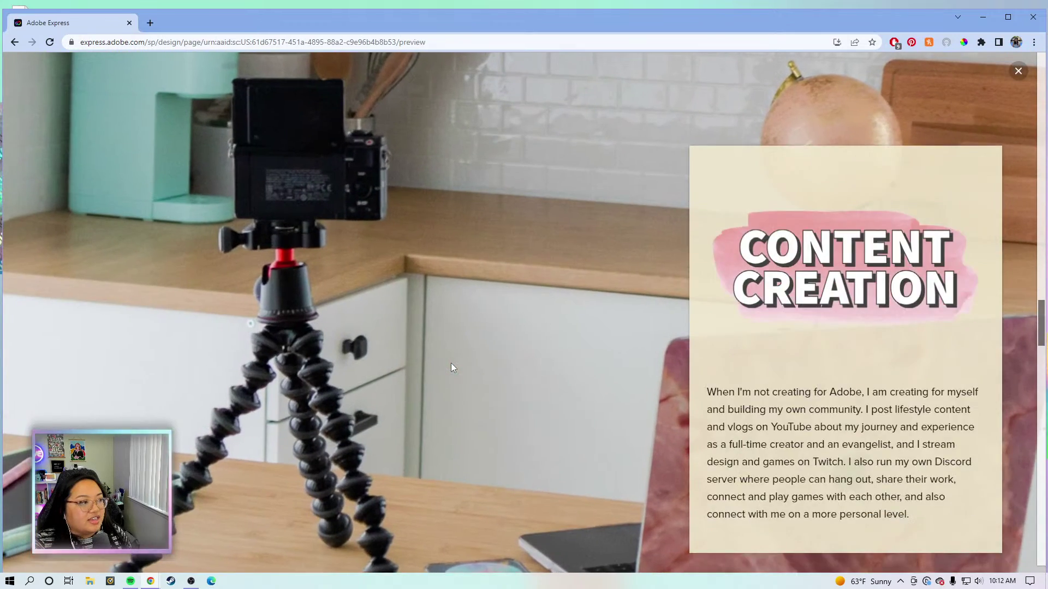
{"action": "scroll", "coordinate": [393, 304], "scroll_direction": "down", "scroll_amount": 1}
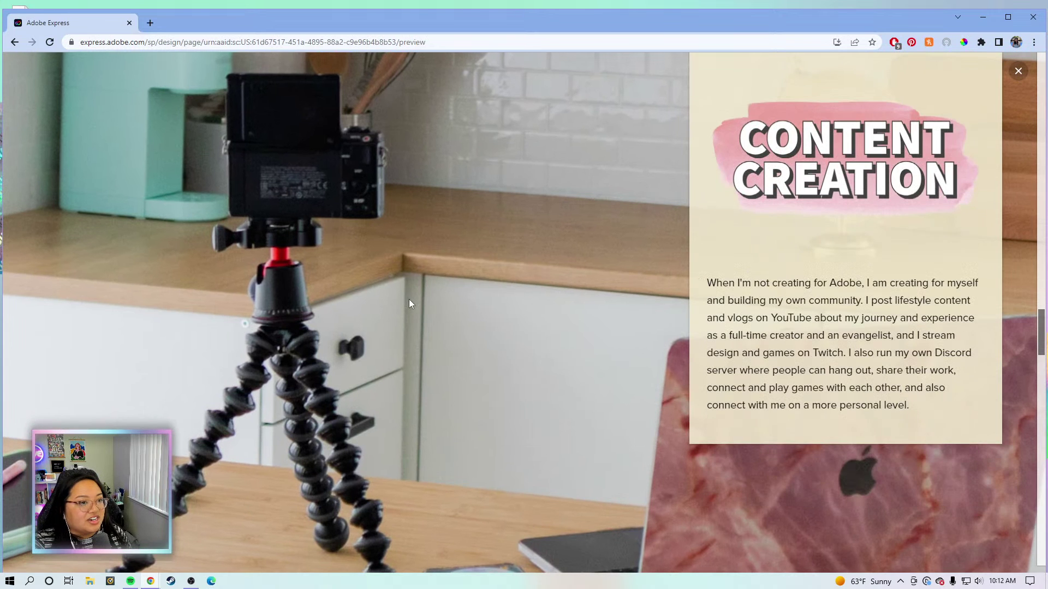
{"action": "scroll", "coordinate": [479, 283], "scroll_direction": "down", "scroll_amount": 5}
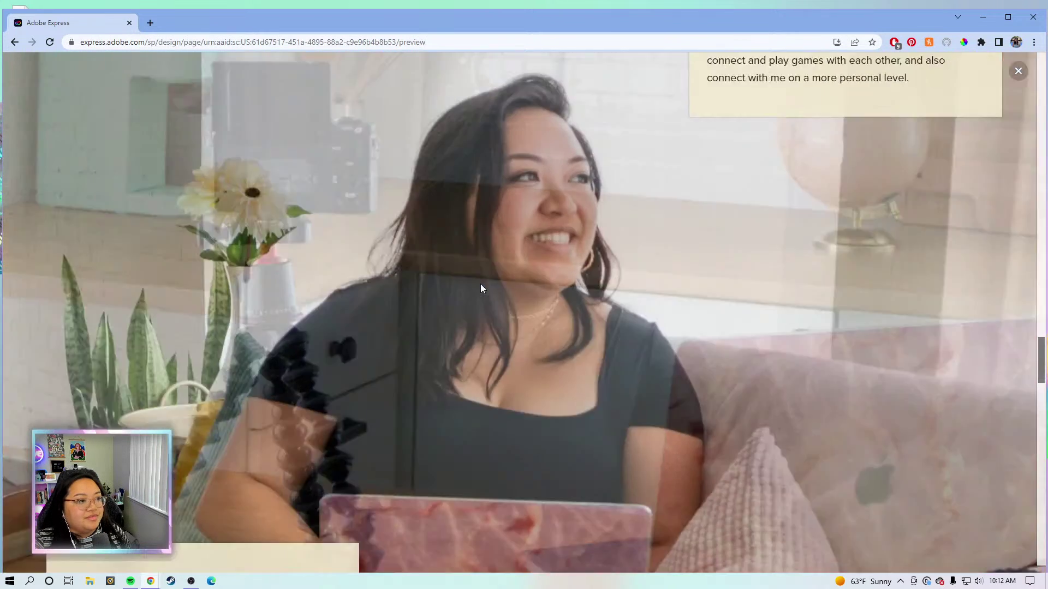
{"action": "scroll", "coordinate": [480, 288], "scroll_direction": "down", "scroll_amount": 6}
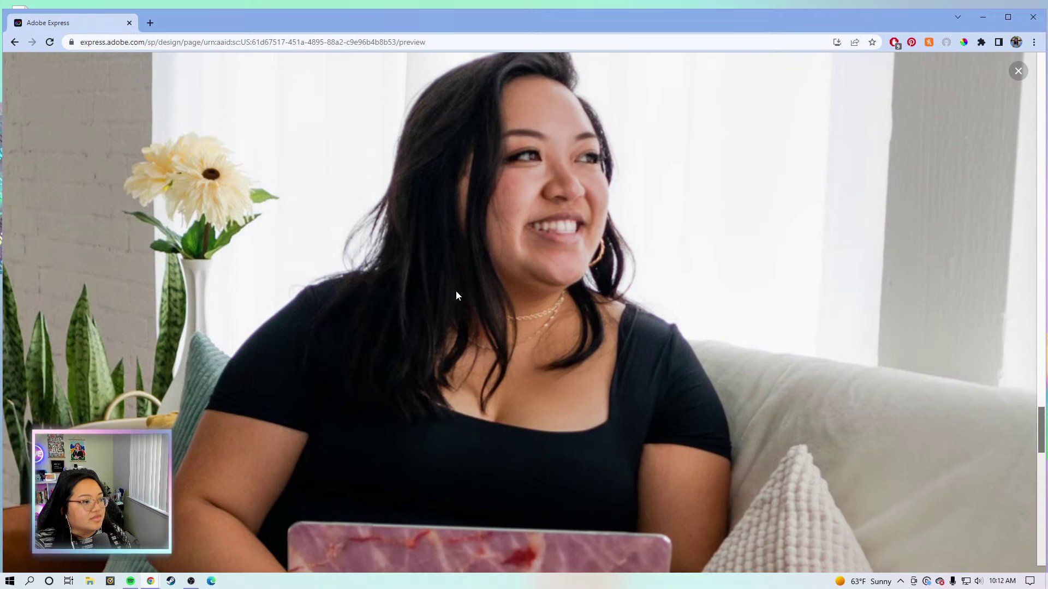
{"action": "scroll", "coordinate": [454, 291], "scroll_direction": "down", "scroll_amount": 10}
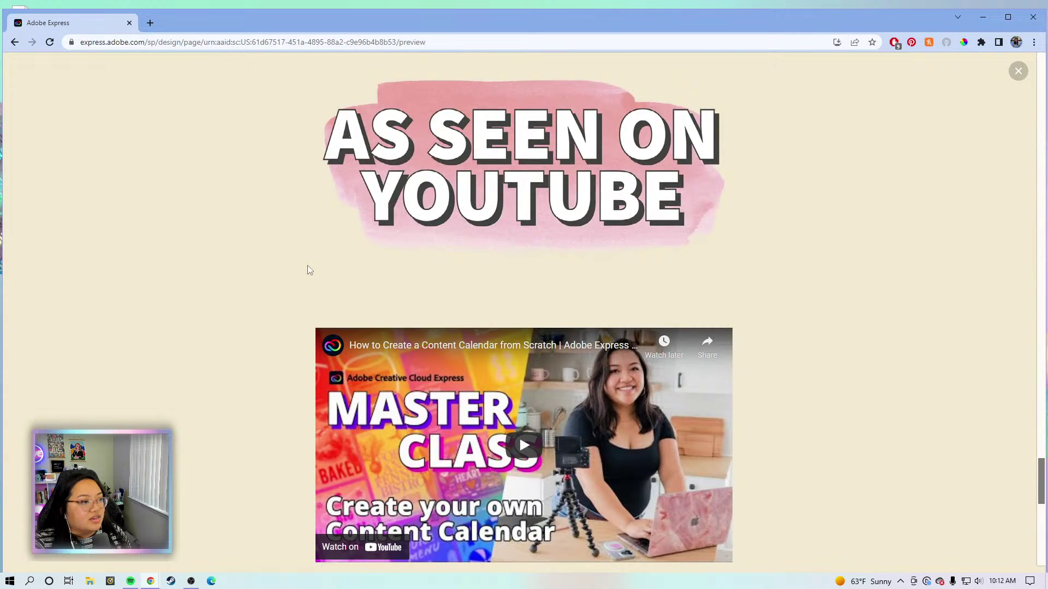
{"action": "scroll", "coordinate": [278, 272], "scroll_direction": "down", "scroll_amount": 8}
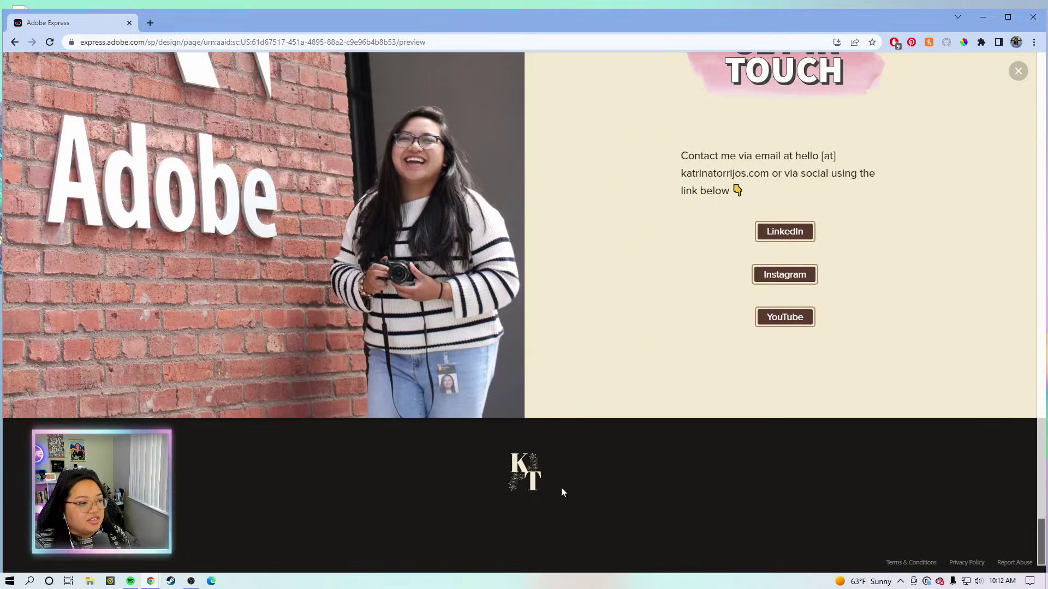
{"action": "scroll", "coordinate": [1022, 420], "scroll_direction": "up", "scroll_amount": 15}
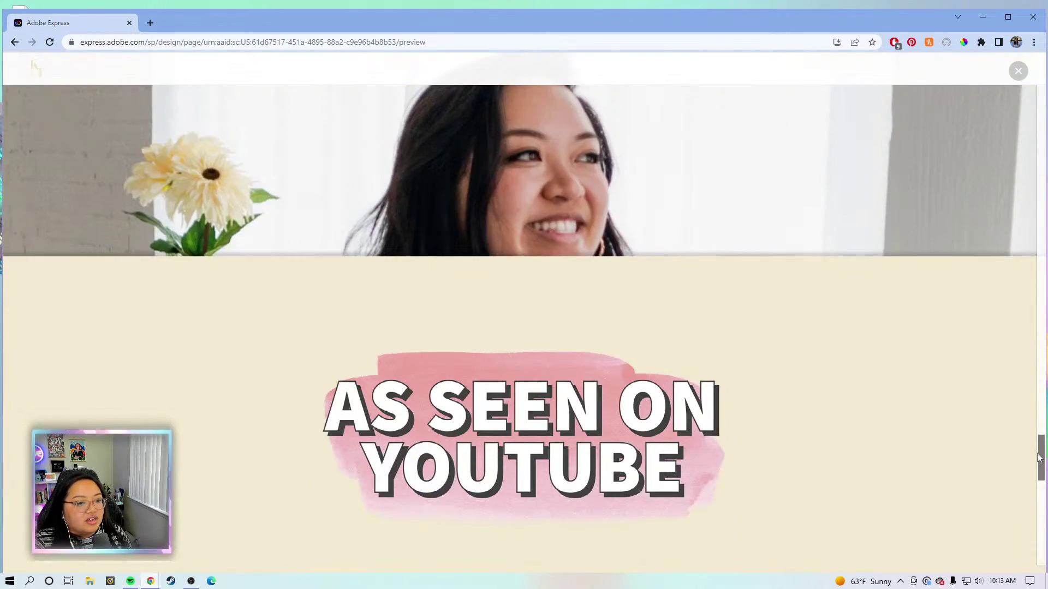
{"action": "scroll", "coordinate": [1022, 425], "scroll_direction": "up", "scroll_amount": 10}
{"action": "scroll", "coordinate": [1026, 109], "scroll_direction": "up", "scroll_amount": 5}
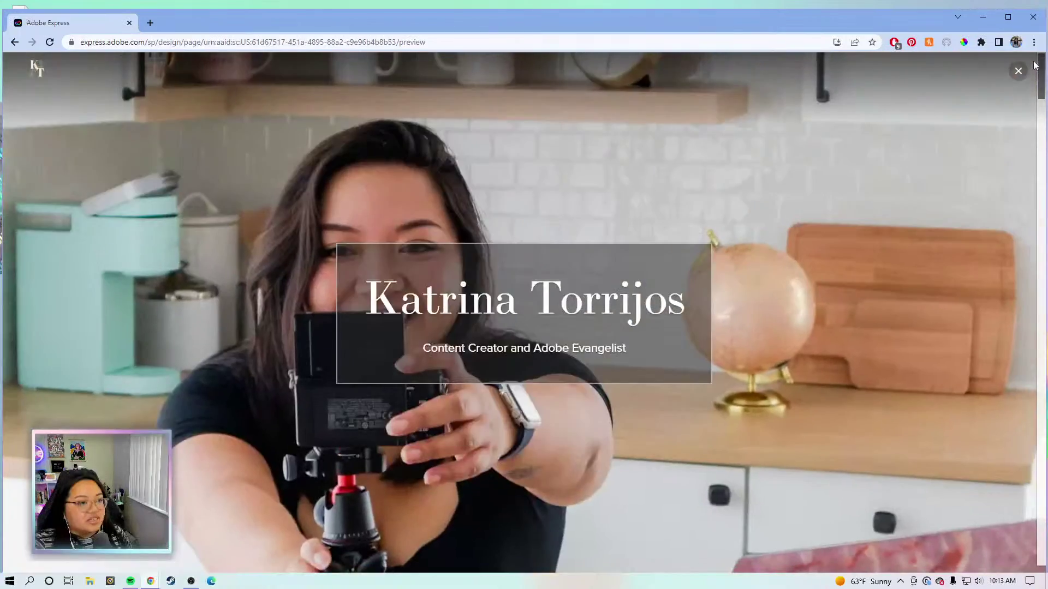
{"action": "scroll", "coordinate": [987, 95], "scroll_direction": "down", "scroll_amount": 2}
{"action": "scroll", "coordinate": [987, 95], "scroll_direction": "up", "scroll_amount": 3}
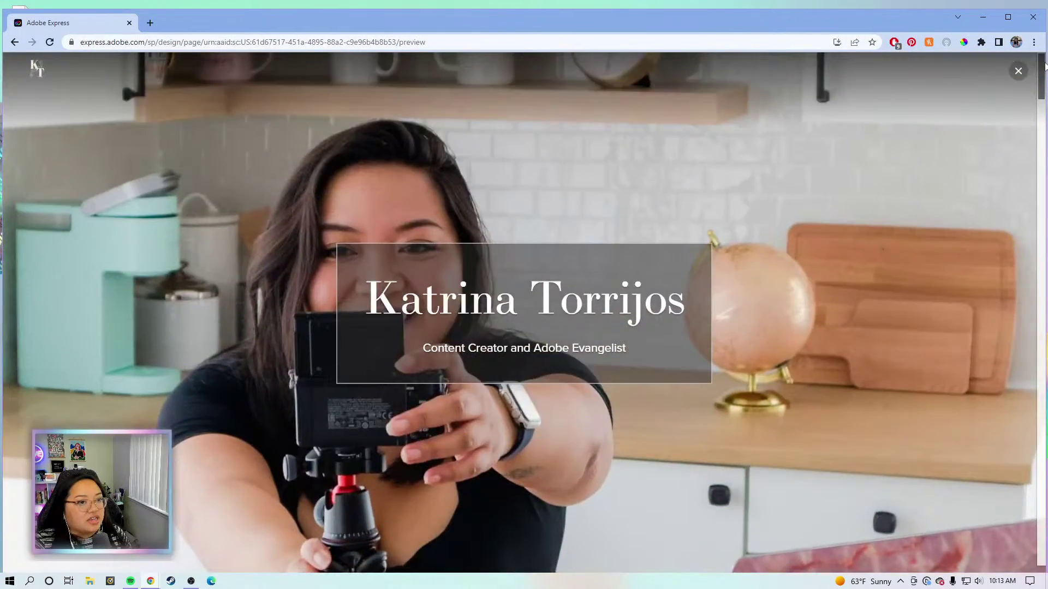
{"action": "scroll", "coordinate": [823, 235], "scroll_direction": "down", "scroll_amount": 2}
{"action": "scroll", "coordinate": [822, 235], "scroll_direction": "up", "scroll_amount": 2}
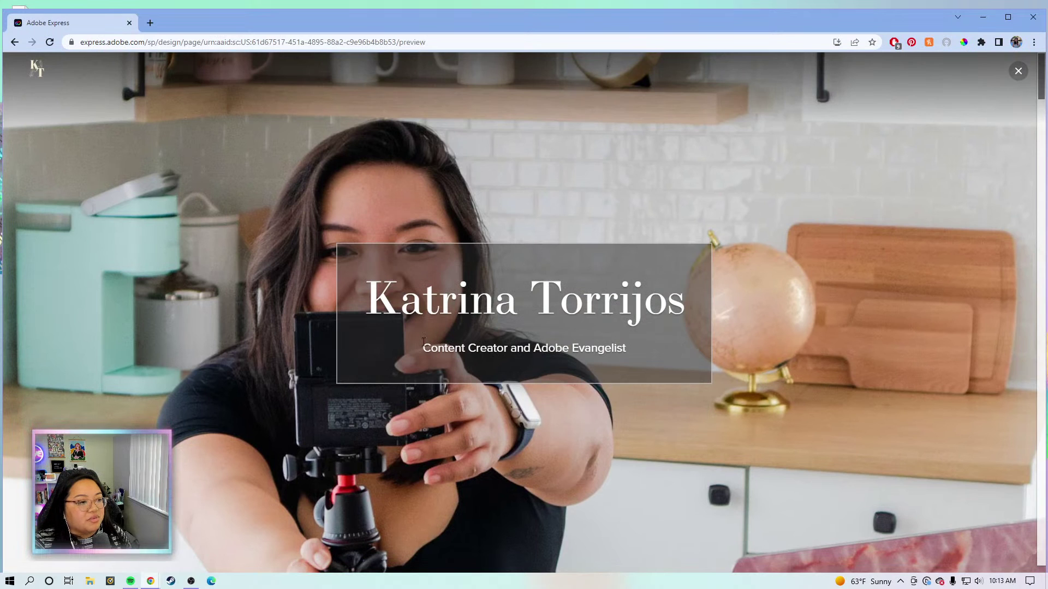
{"action": "scroll", "coordinate": [588, 363], "scroll_direction": "down", "scroll_amount": 5}
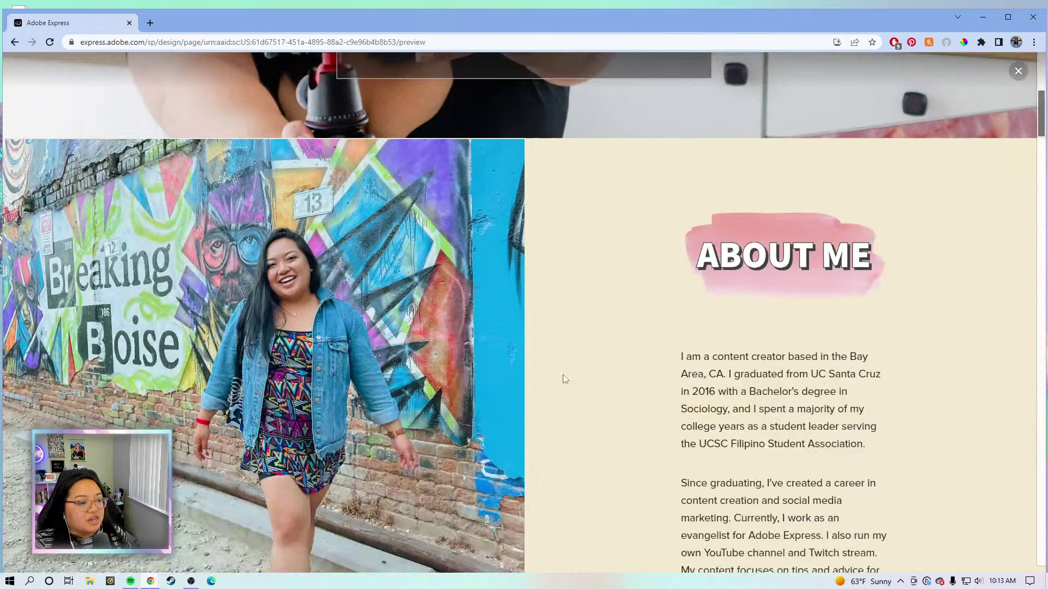
{"action": "scroll", "coordinate": [651, 317], "scroll_direction": "up", "scroll_amount": 4}
{"action": "scroll", "coordinate": [653, 322], "scroll_direction": "up", "scroll_amount": 1}
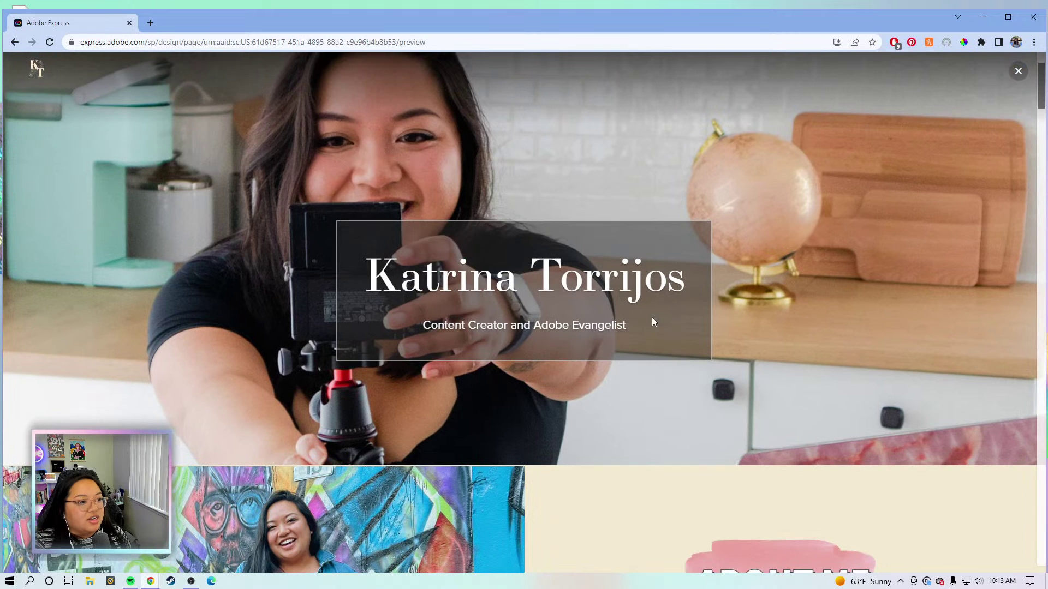
{"action": "scroll", "coordinate": [724, 385], "scroll_direction": "up", "scroll_amount": 2}
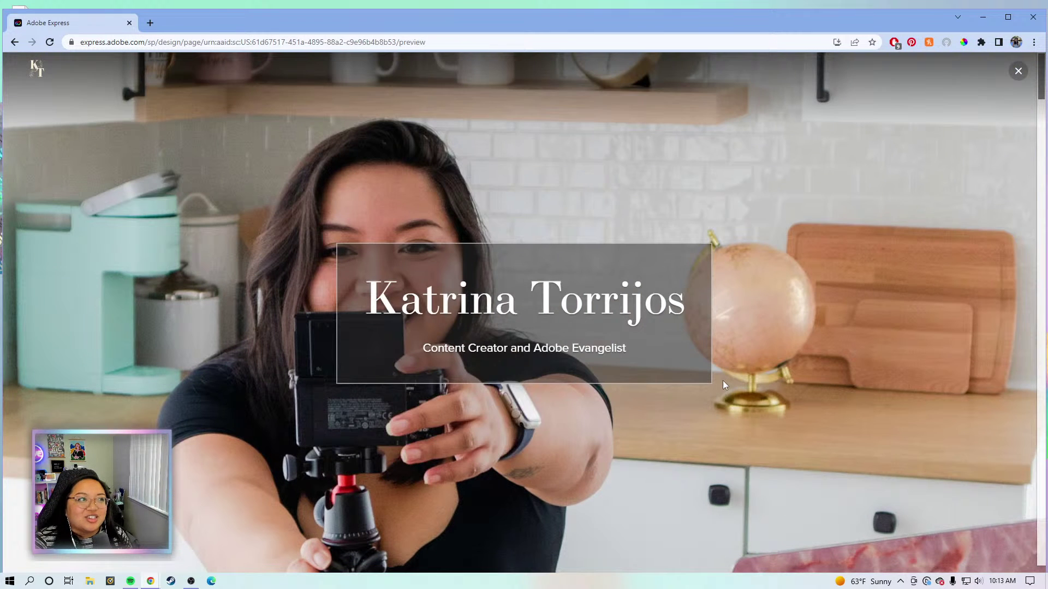
{"action": "left_click", "coordinate": [1018, 71]}
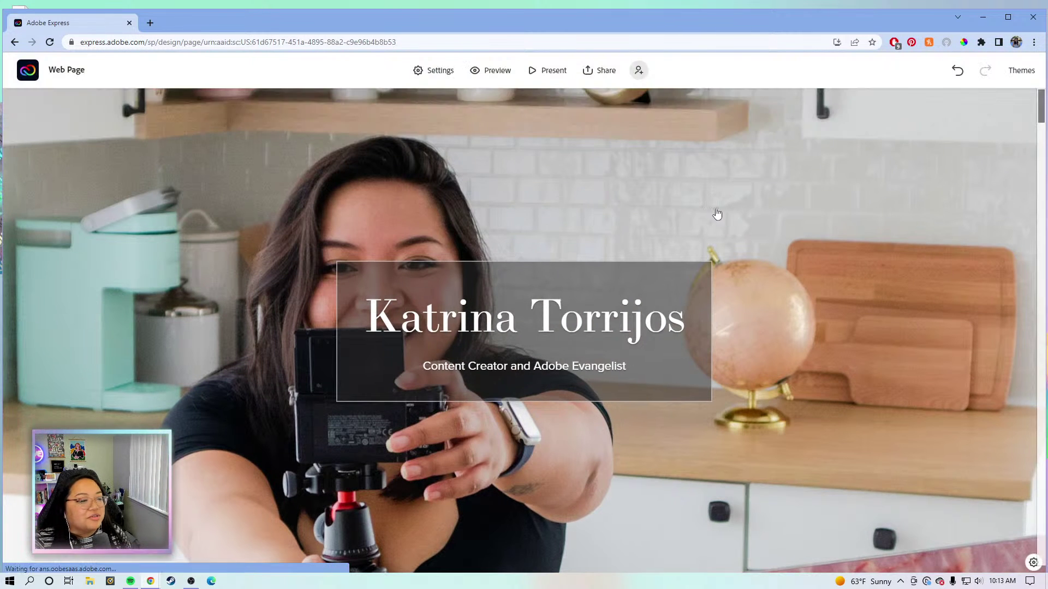
Open the KT BRAND 2022 2 brand's Medium page theme and show its Background colour settings.
{"action": "left_click", "coordinate": [24, 76]}
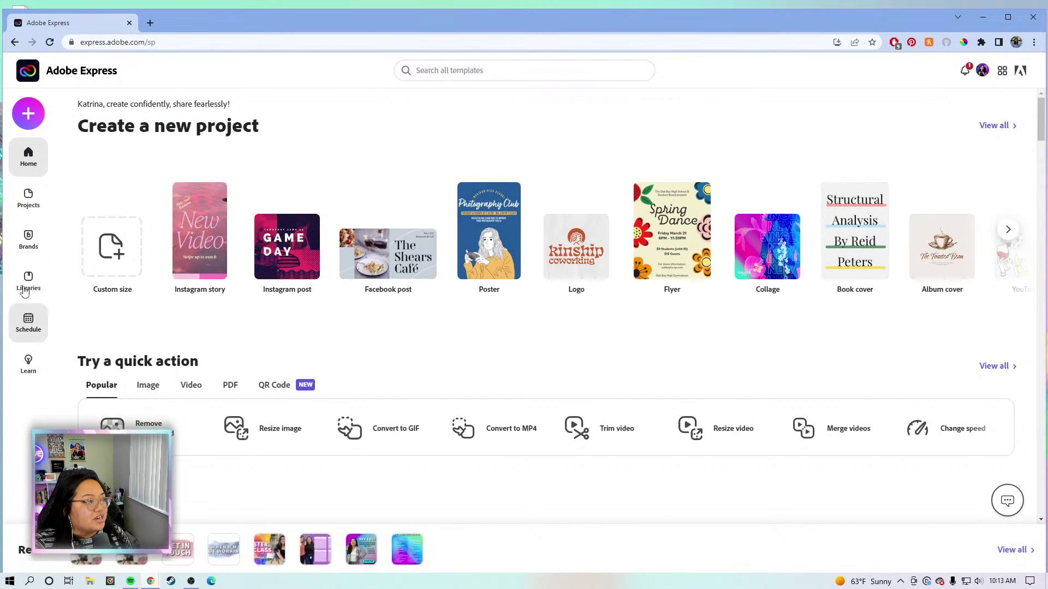
{"action": "left_click", "coordinate": [28, 241]}
{"action": "left_click", "coordinate": [295, 236]}
{"action": "scroll", "coordinate": [484, 386], "scroll_direction": "down", "scroll_amount": 3}
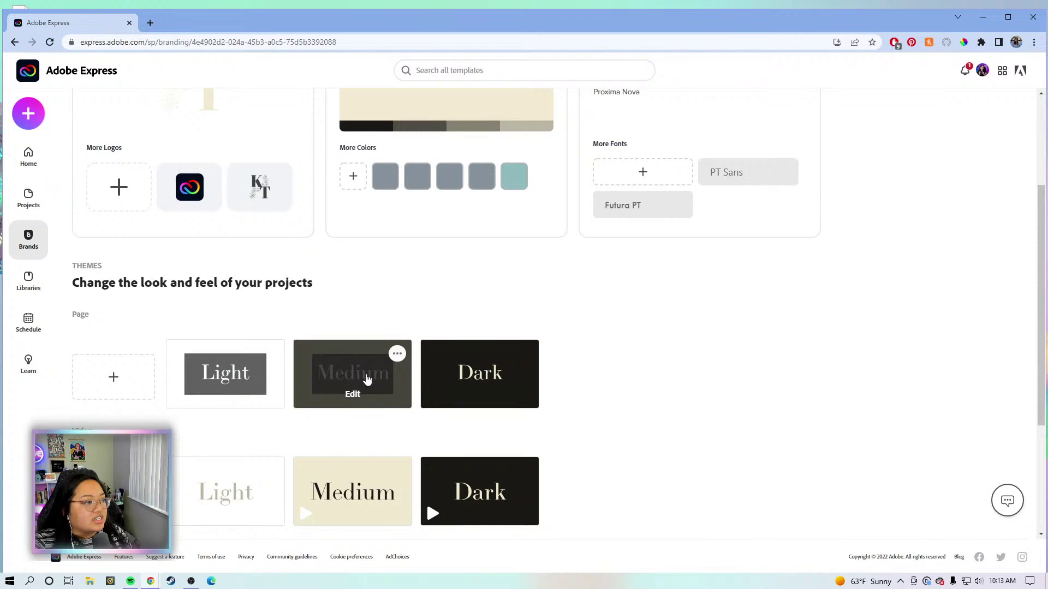
{"action": "left_click", "coordinate": [363, 376]}
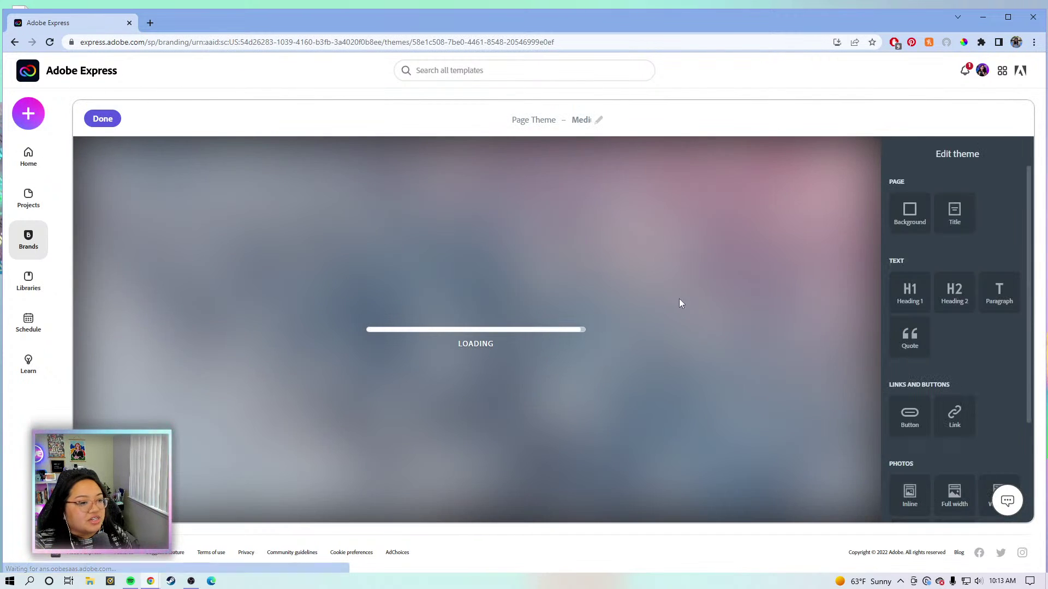
{"action": "scroll", "coordinate": [952, 379], "scroll_direction": "down", "scroll_amount": 2}
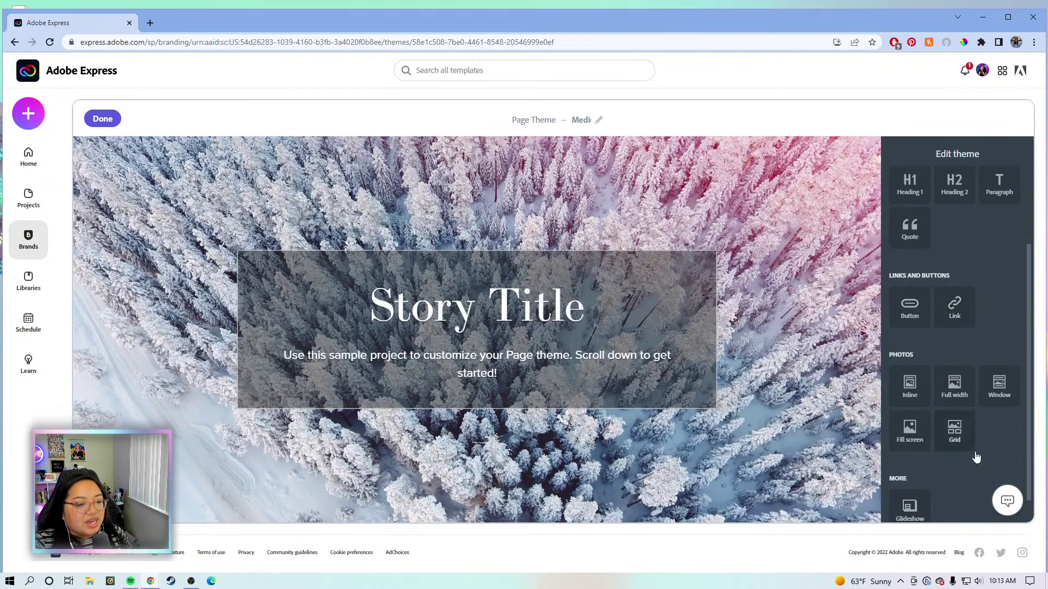
{"action": "scroll", "coordinate": [944, 339], "scroll_direction": "up", "scroll_amount": 2}
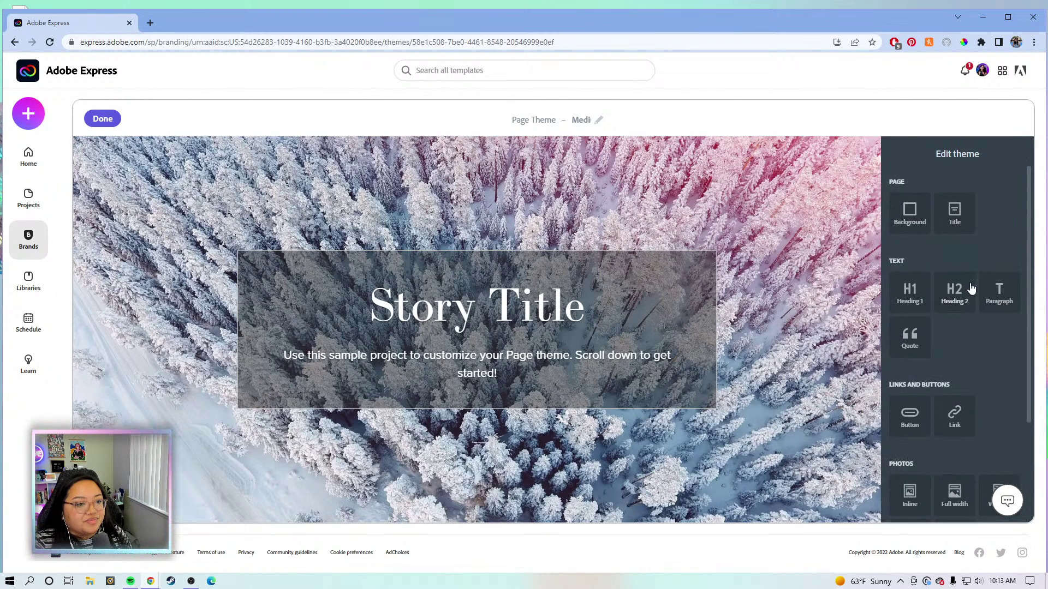
{"action": "scroll", "coordinate": [954, 229], "scroll_direction": "down", "scroll_amount": 3}
{"action": "scroll", "coordinate": [790, 346], "scroll_direction": "down", "scroll_amount": 3}
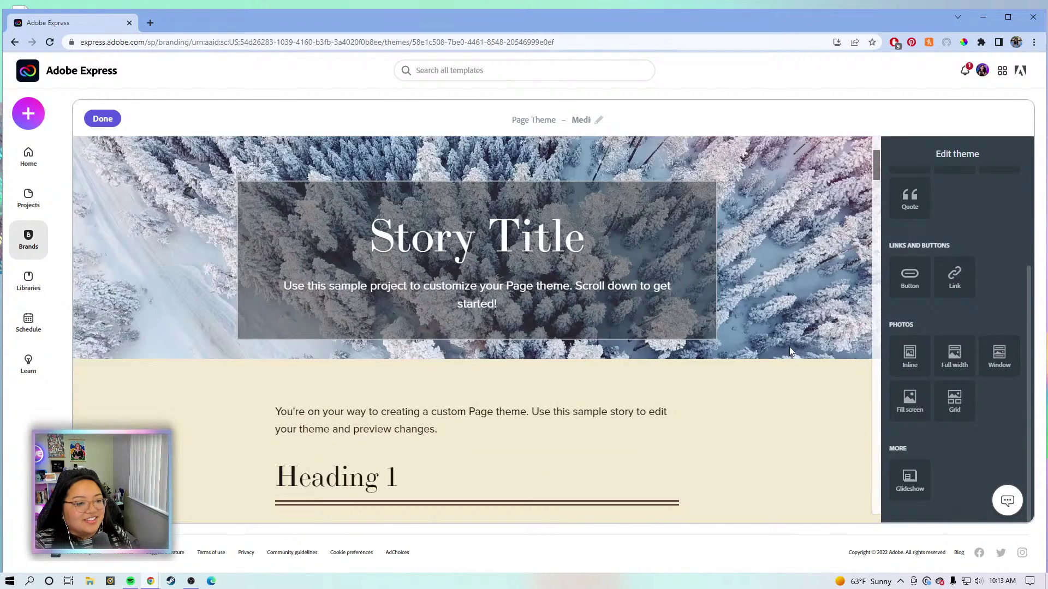
{"action": "left_click", "coordinate": [787, 353]}
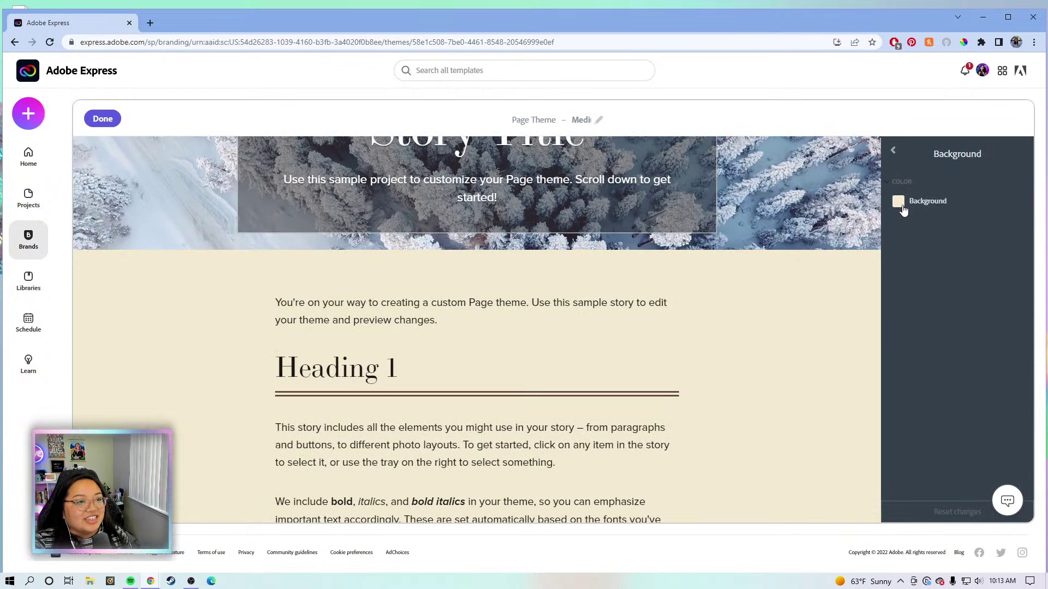
Change the page background colour from beige #F2EAD0 to light grey #FAFAFA.
{"action": "left_click", "coordinate": [901, 207]}
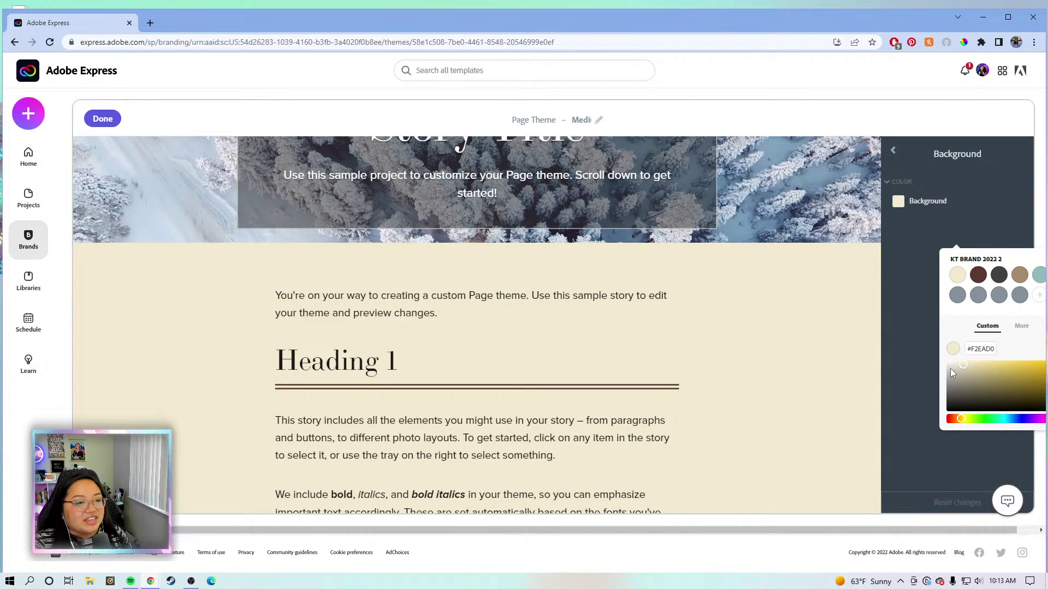
{"action": "mouse_move", "coordinate": [950, 368]}
{"action": "left_mouse_down"}
{"action": "mouse_move", "coordinate": [955, 345]}
{"action": "mouse_move", "coordinate": [930, 364]}
{"action": "left_mouse_up"}
{"action": "left_click", "coordinate": [914, 338]}
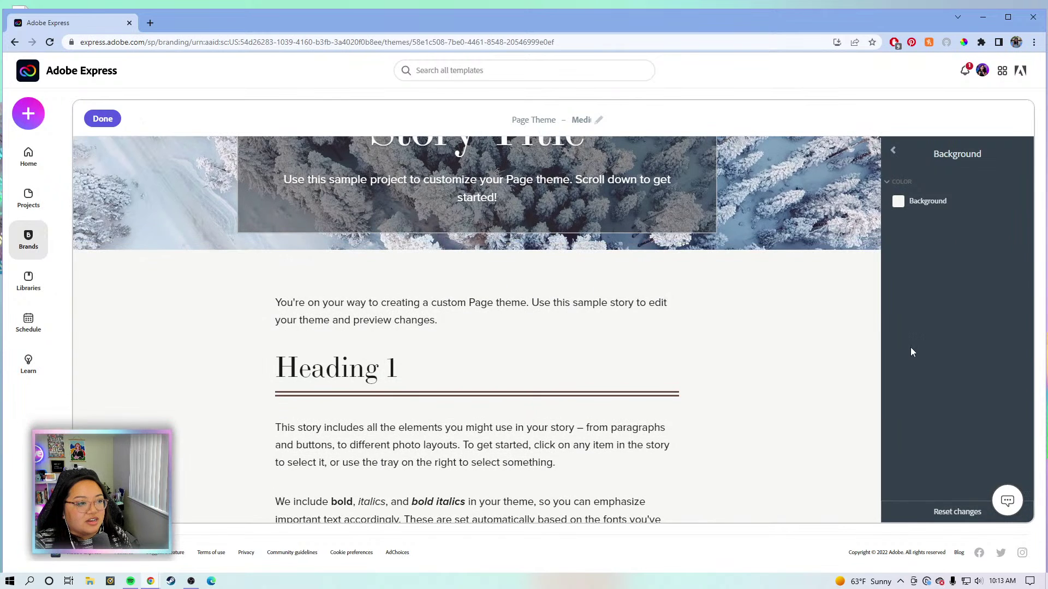
Return to the theme settings and save the edited Medium theme.
{"action": "scroll", "coordinate": [756, 355], "scroll_direction": "down", "scroll_amount": 8}
{"action": "scroll", "coordinate": [755, 353], "scroll_direction": "down", "scroll_amount": 8}
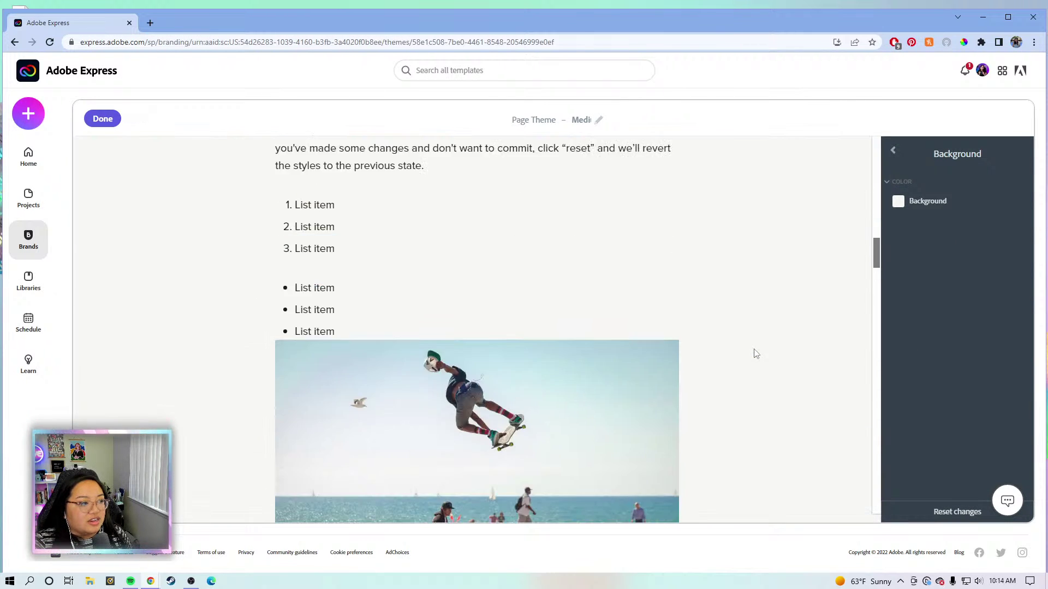
{"action": "scroll", "coordinate": [753, 351], "scroll_direction": "up", "scroll_amount": 6}
{"action": "scroll", "coordinate": [440, 351], "scroll_direction": "down", "scroll_amount": 10}
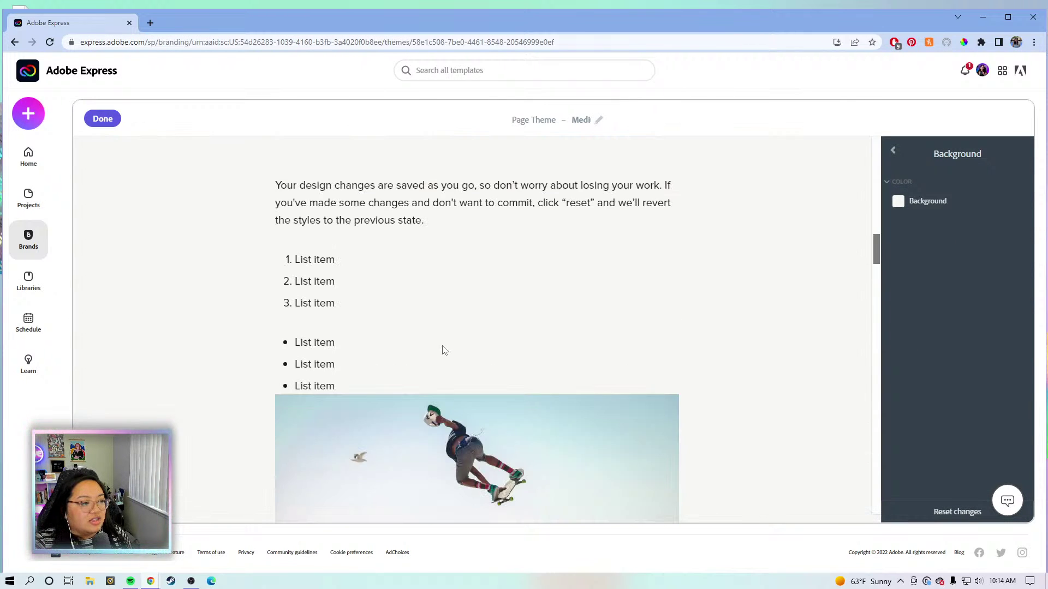
{"action": "scroll", "coordinate": [726, 343], "scroll_direction": "up", "scroll_amount": 8}
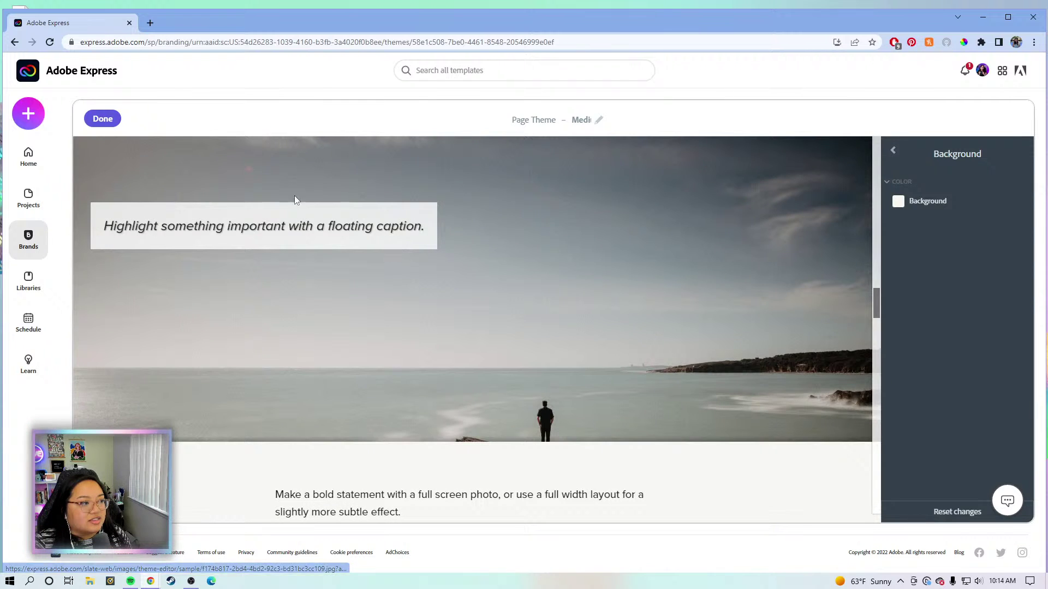
{"action": "scroll", "coordinate": [704, 305], "scroll_direction": "down", "scroll_amount": 4}
{"action": "scroll", "coordinate": [792, 287], "scroll_direction": "down", "scroll_amount": 15}
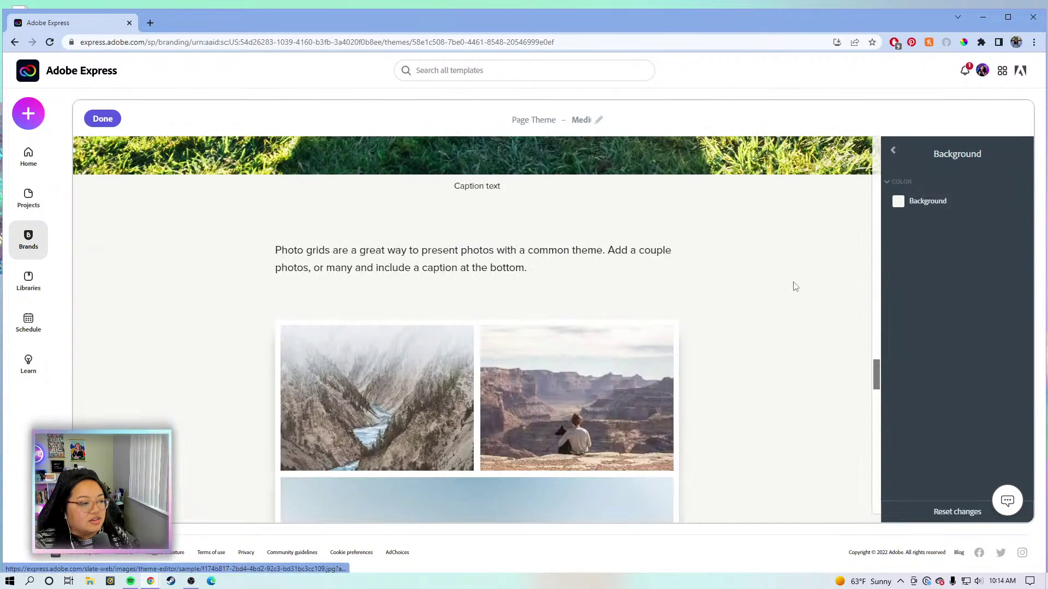
{"action": "scroll", "coordinate": [788, 282], "scroll_direction": "down", "scroll_amount": 8}
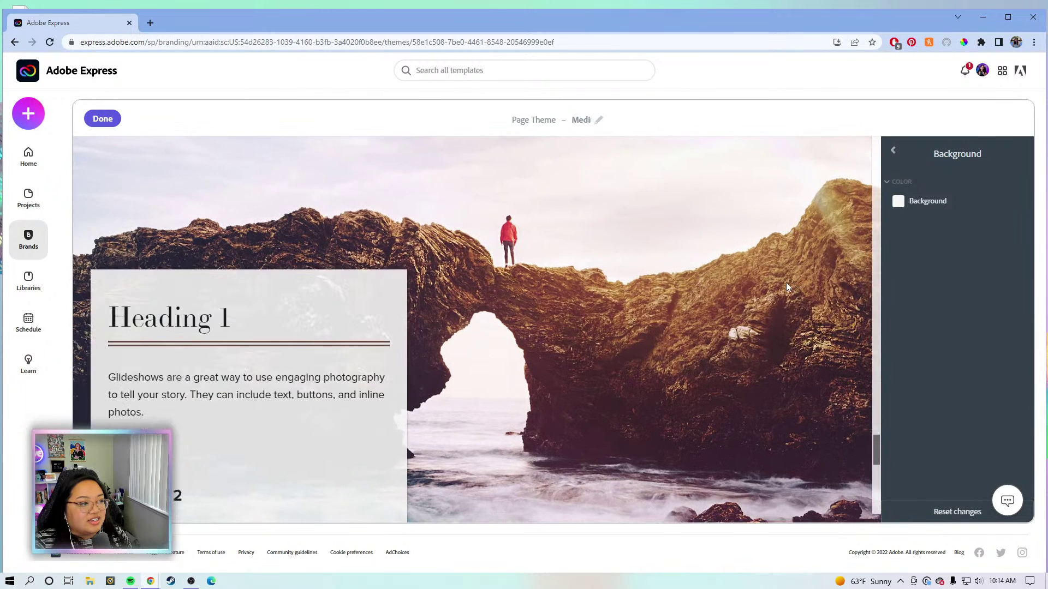
{"action": "left_click", "coordinate": [893, 150]}
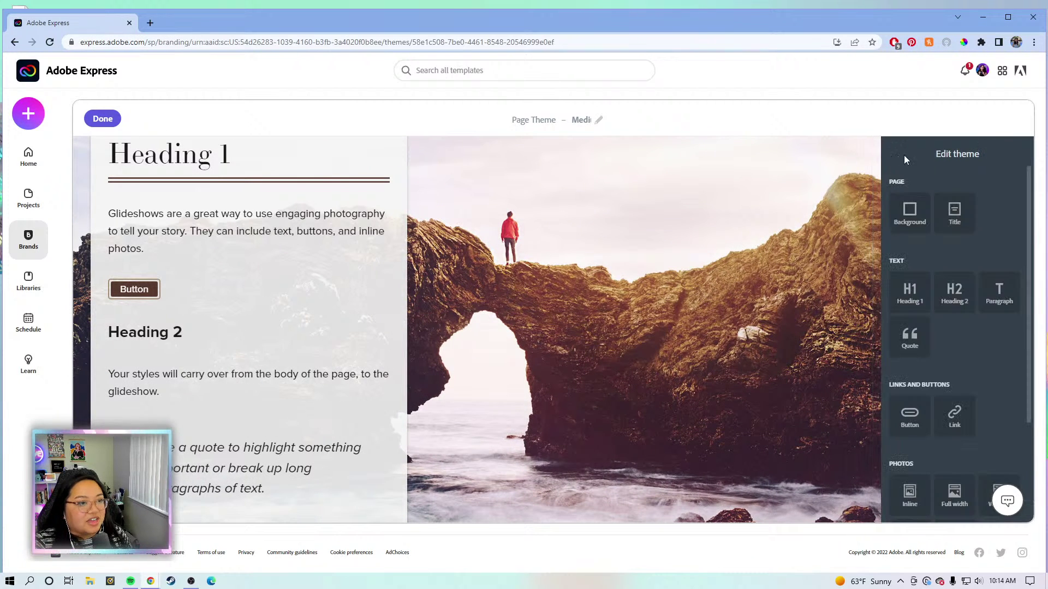
{"action": "left_click", "coordinate": [97, 119]}
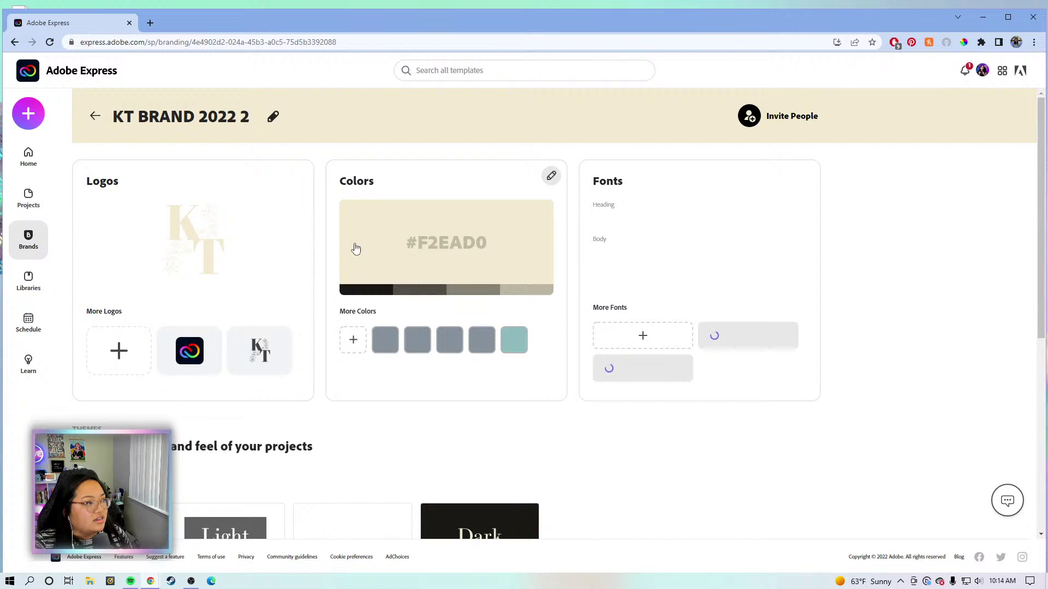
{"action": "left_click", "coordinate": [34, 71]}
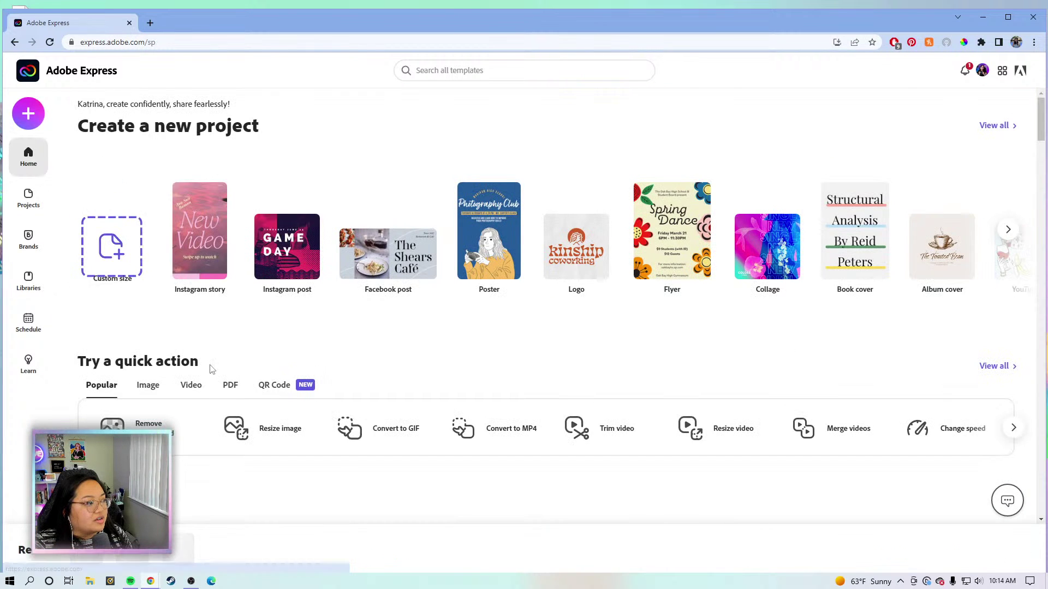
{"action": "left_click", "coordinate": [89, 559]}
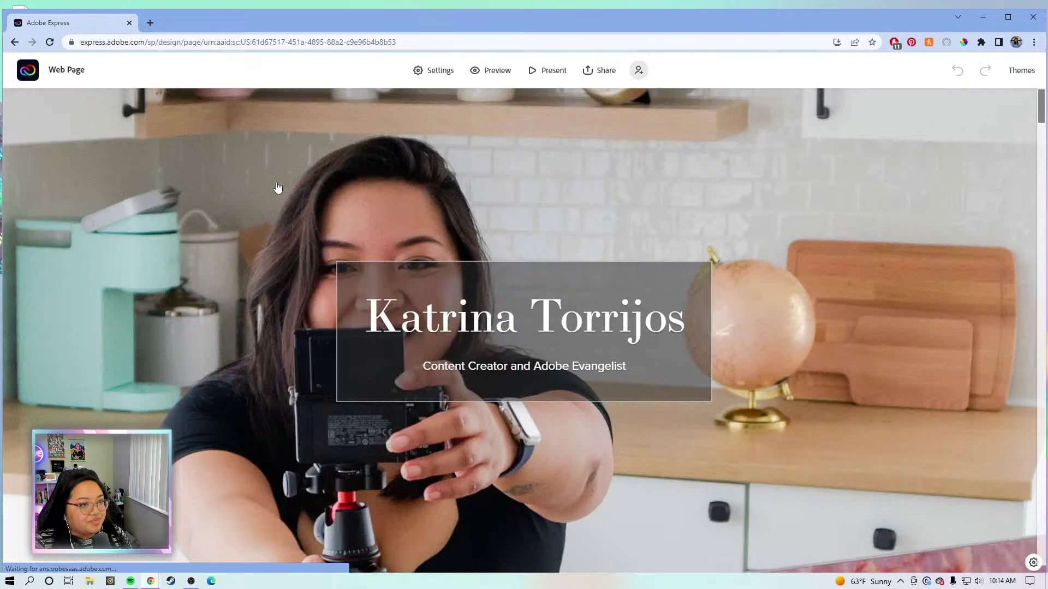
{"action": "scroll", "coordinate": [277, 187], "scroll_direction": "down", "scroll_amount": 10}
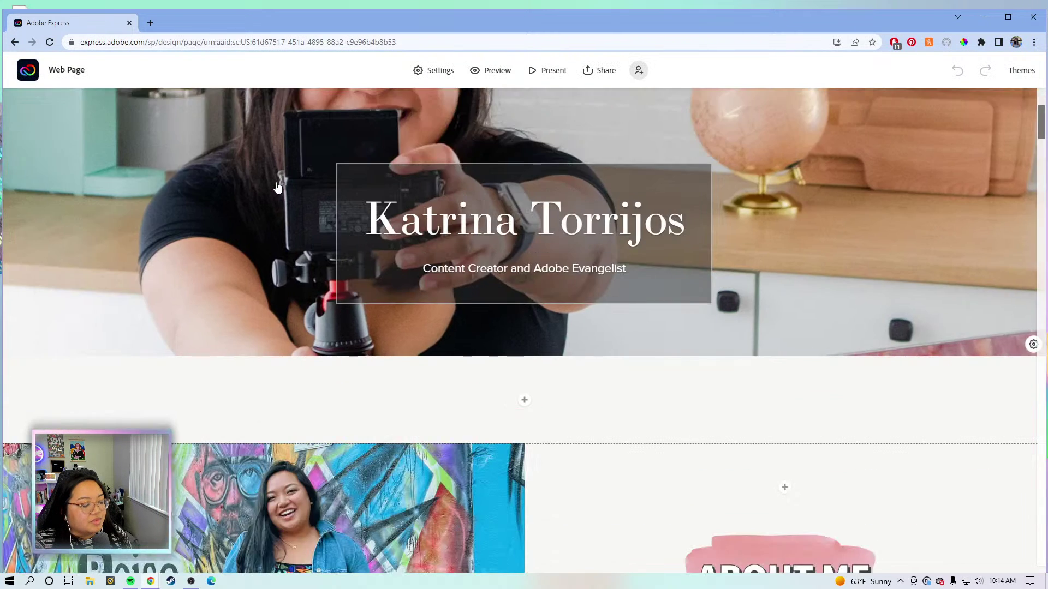
{"action": "scroll", "coordinate": [278, 187], "scroll_direction": "down", "scroll_amount": 10}
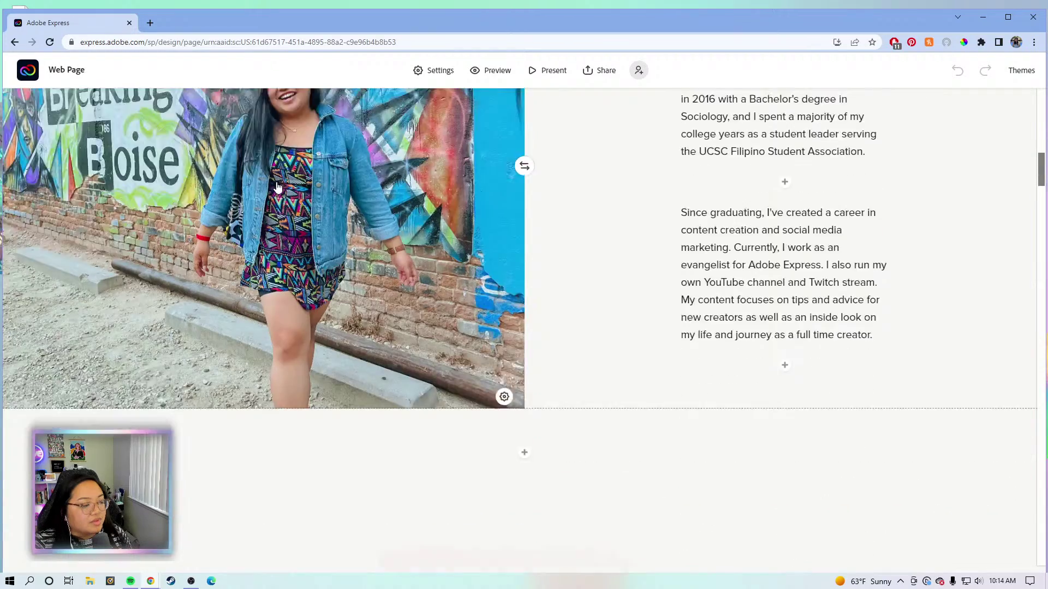
{"action": "scroll", "coordinate": [276, 185], "scroll_direction": "down", "scroll_amount": 10}
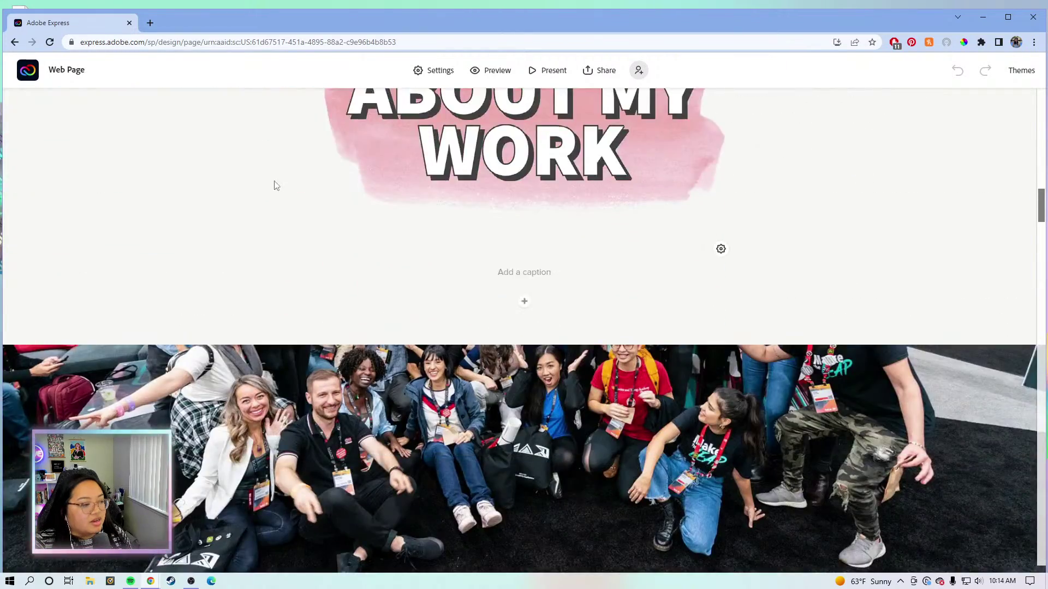
{"action": "scroll", "coordinate": [274, 181], "scroll_direction": "down", "scroll_amount": 6}
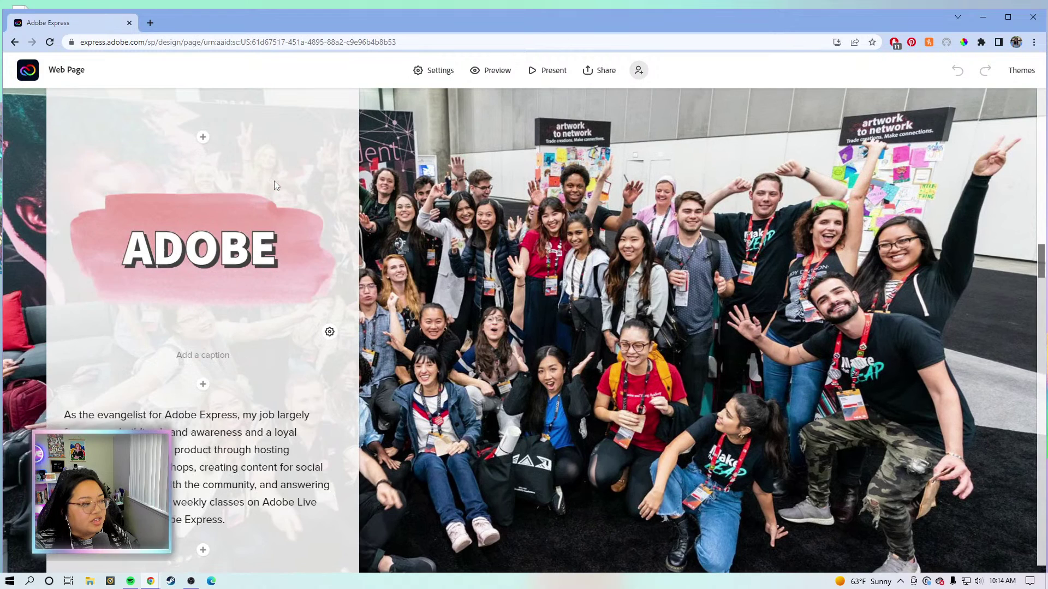
{"action": "scroll", "coordinate": [133, 226], "scroll_direction": "up", "scroll_amount": 5}
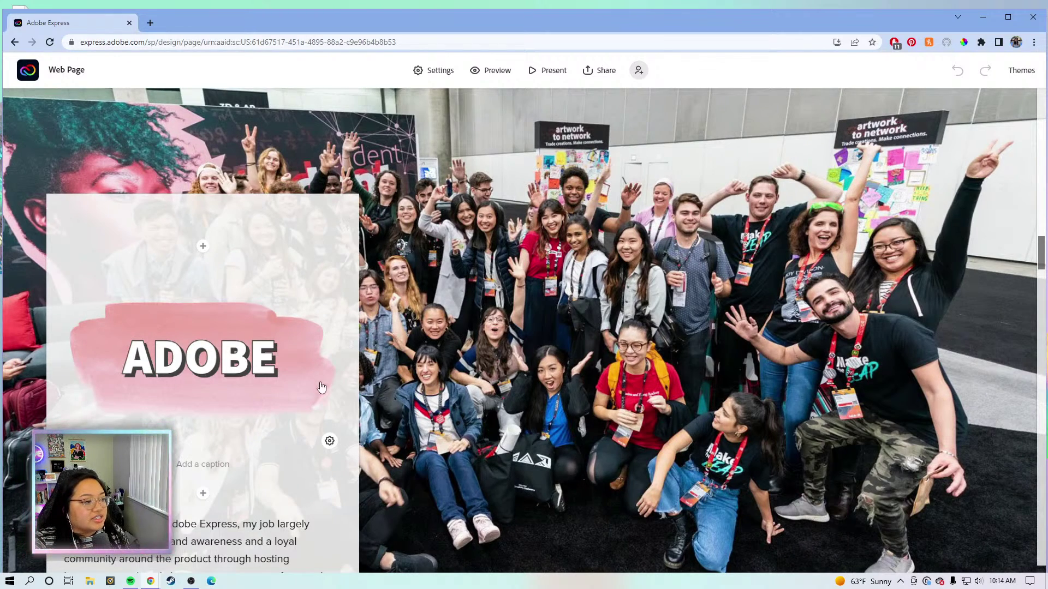
{"action": "scroll", "coordinate": [322, 389], "scroll_direction": "down", "scroll_amount": 2}
{"action": "scroll", "coordinate": [325, 389], "scroll_direction": "down", "scroll_amount": 5}
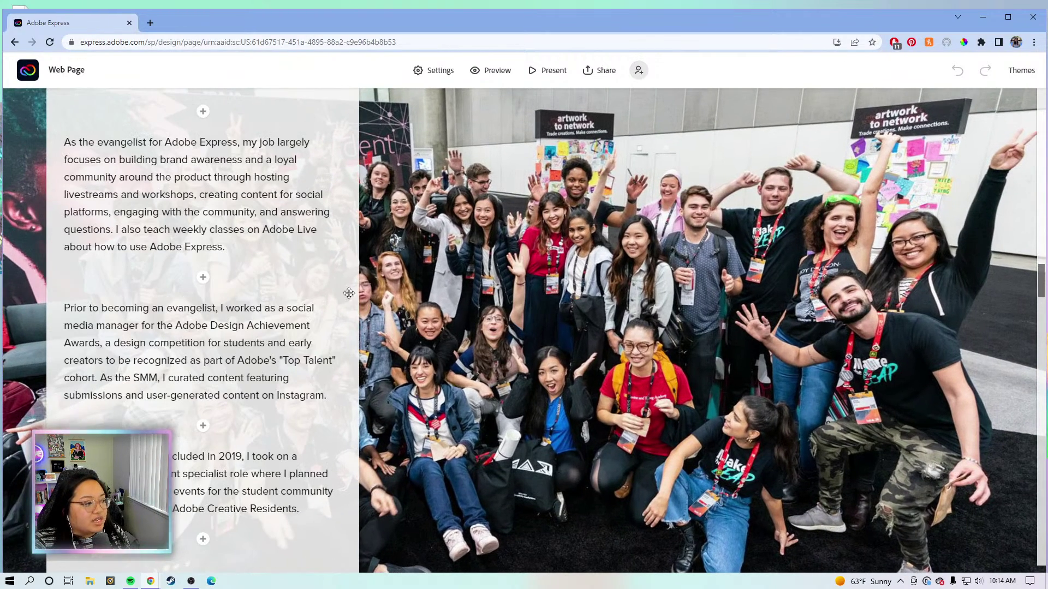
{"action": "scroll", "coordinate": [306, 434], "scroll_direction": "down", "scroll_amount": 7}
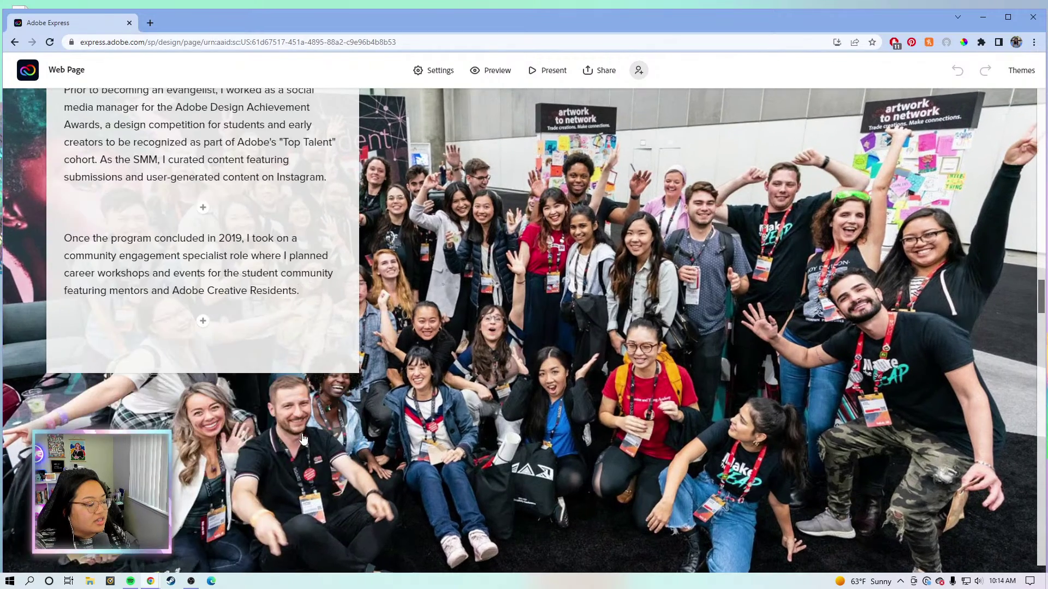
{"action": "scroll", "coordinate": [305, 436], "scroll_direction": "down", "scroll_amount": 8}
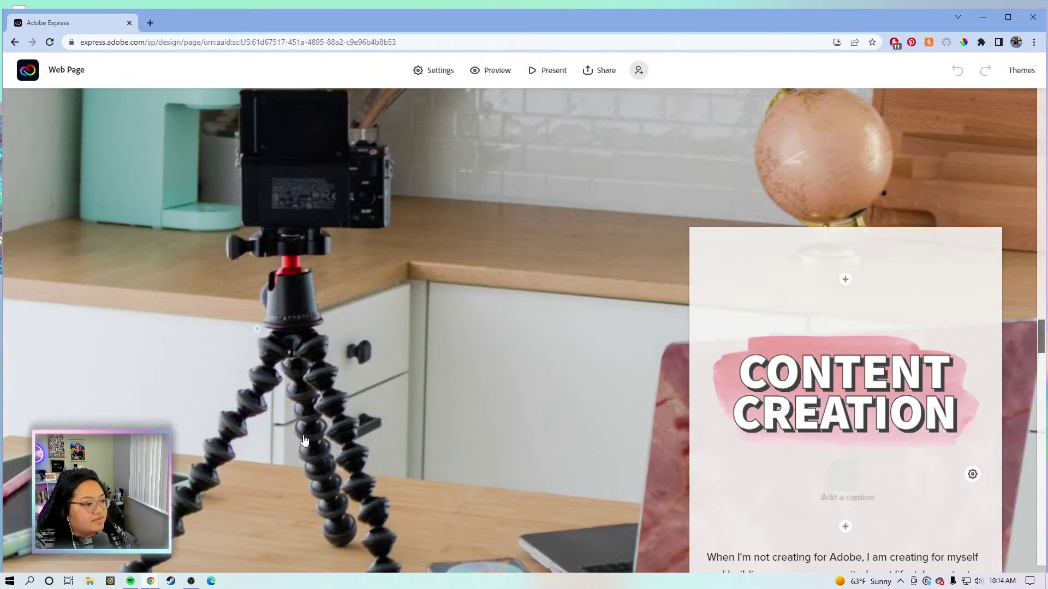
{"action": "scroll", "coordinate": [638, 300], "scroll_direction": "down", "scroll_amount": 8}
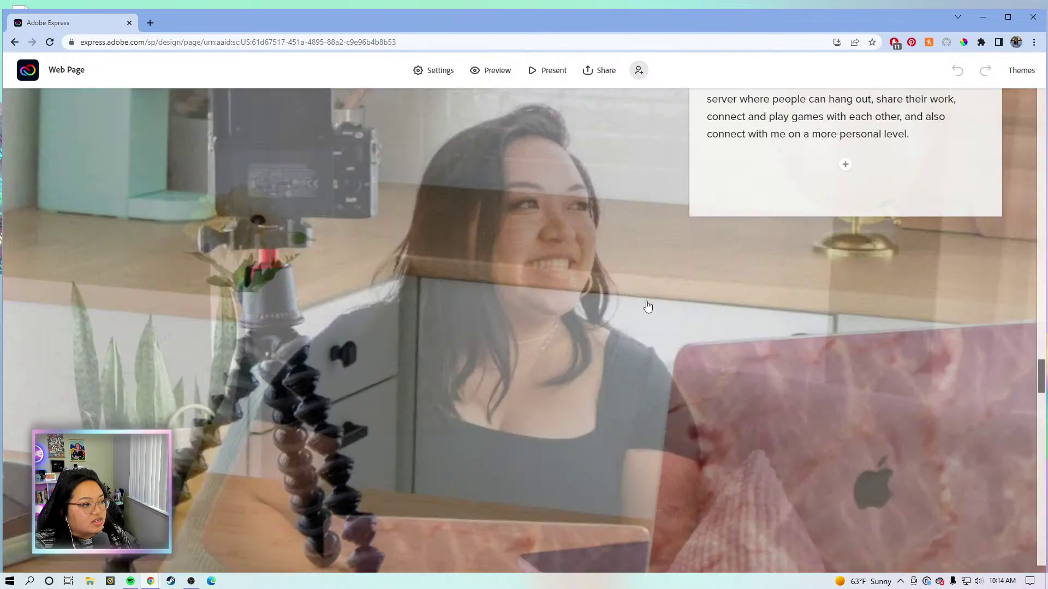
{"action": "scroll", "coordinate": [647, 307], "scroll_direction": "down", "scroll_amount": 8}
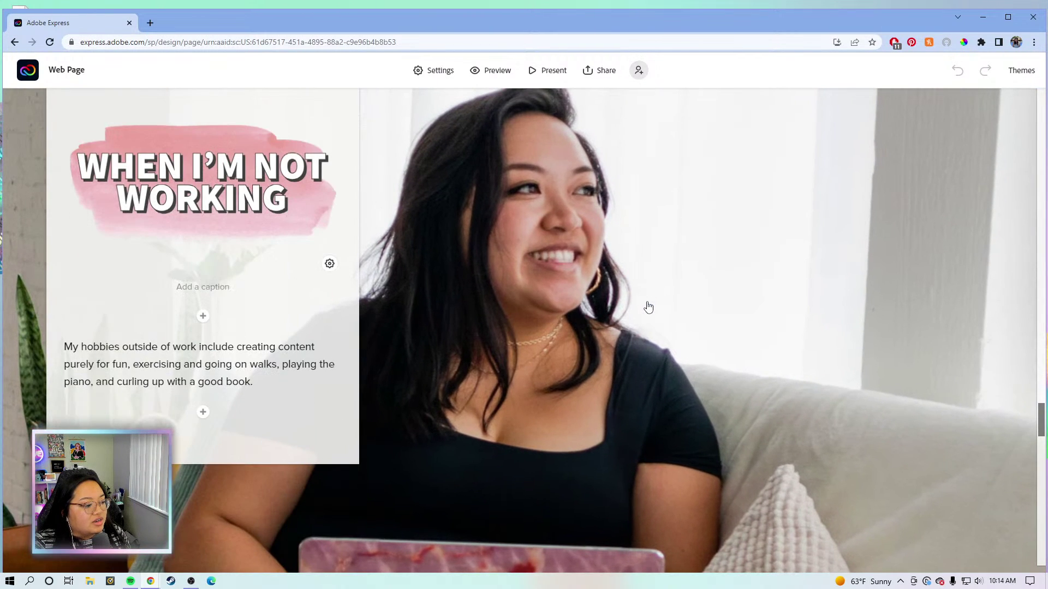
{"action": "scroll", "coordinate": [648, 306], "scroll_direction": "down", "scroll_amount": 2}
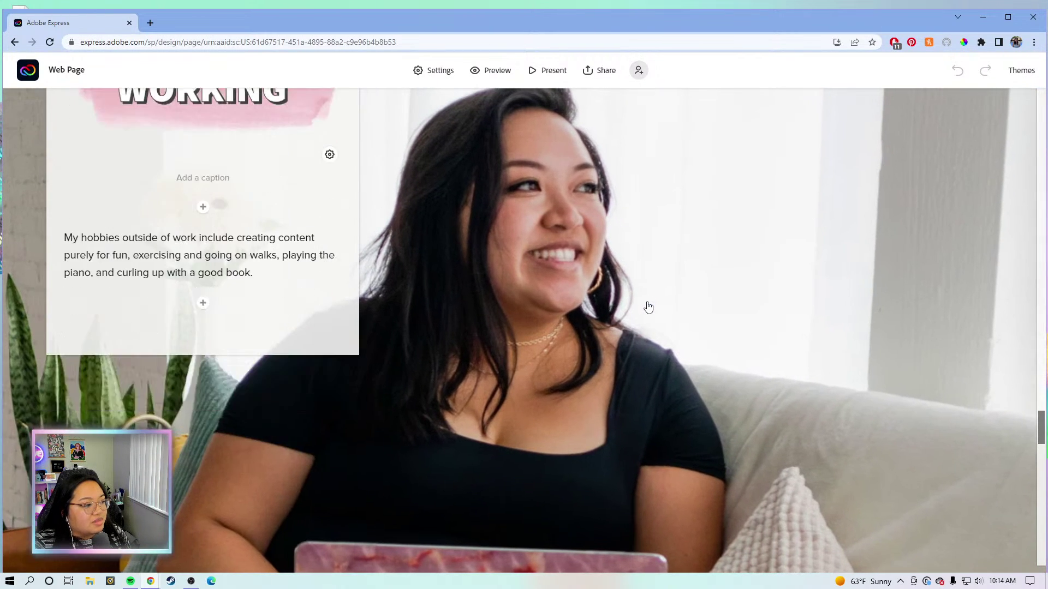
{"action": "scroll", "coordinate": [648, 308], "scroll_direction": "up", "scroll_amount": 3}
{"action": "scroll", "coordinate": [648, 308], "scroll_direction": "down", "scroll_amount": 10}
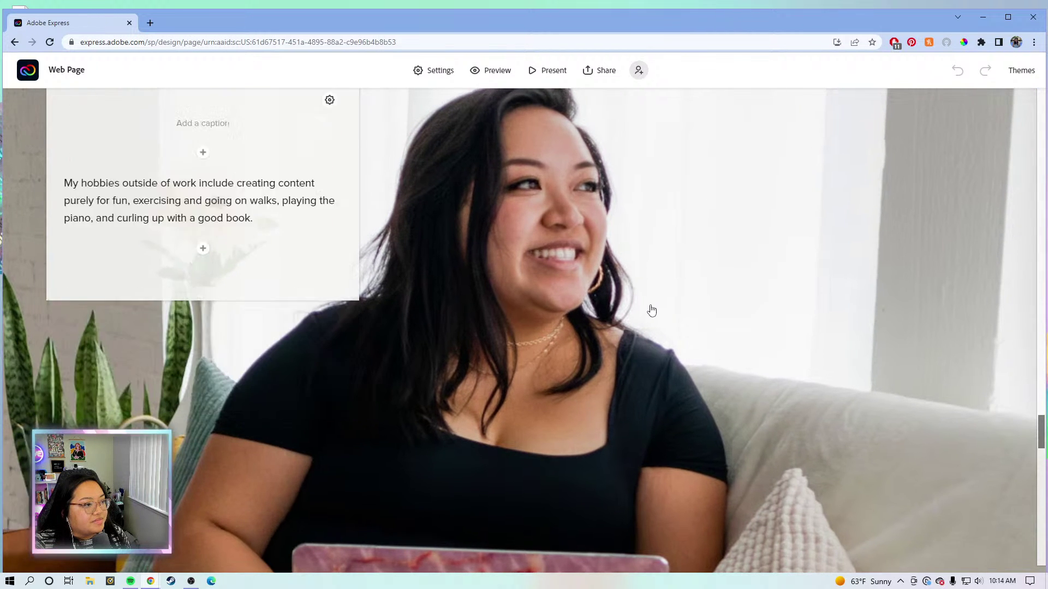
{"action": "scroll", "coordinate": [654, 311], "scroll_direction": "down", "scroll_amount": 10}
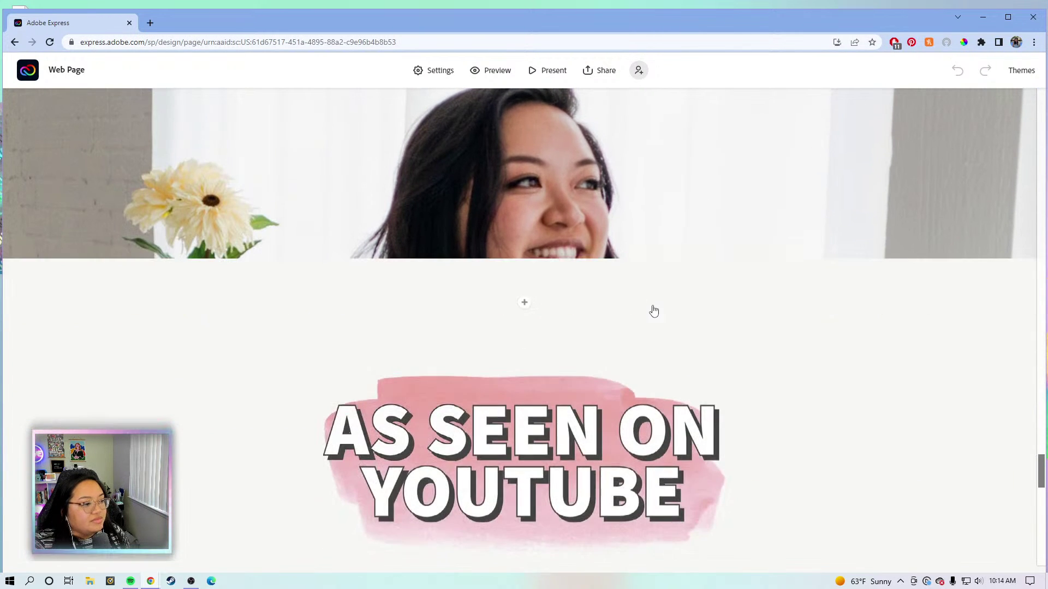
{"action": "scroll", "coordinate": [660, 313], "scroll_direction": "down", "scroll_amount": 3}
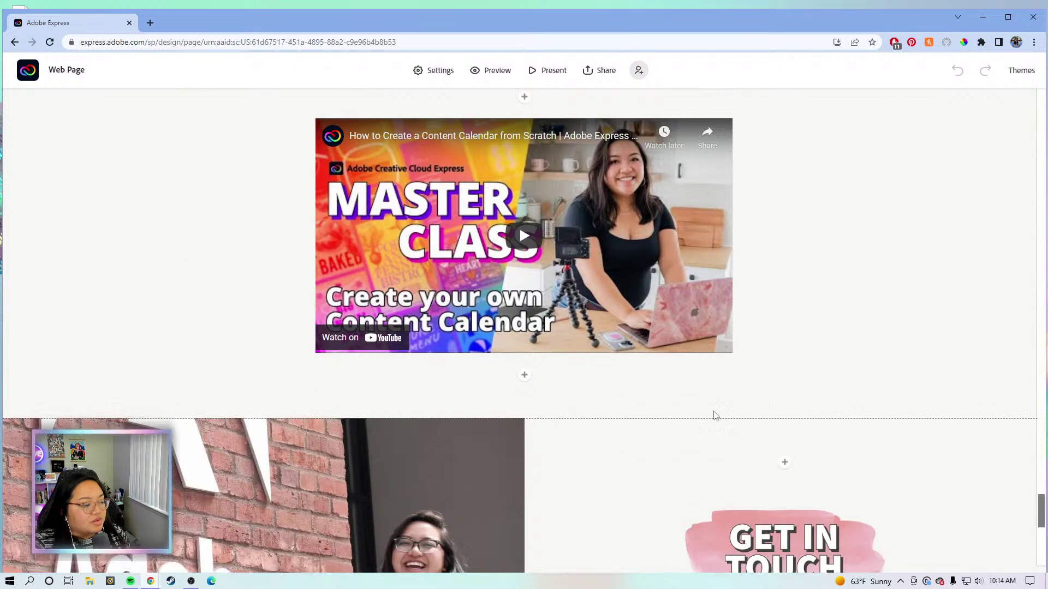
{"action": "scroll", "coordinate": [784, 327], "scroll_direction": "down", "scroll_amount": 2}
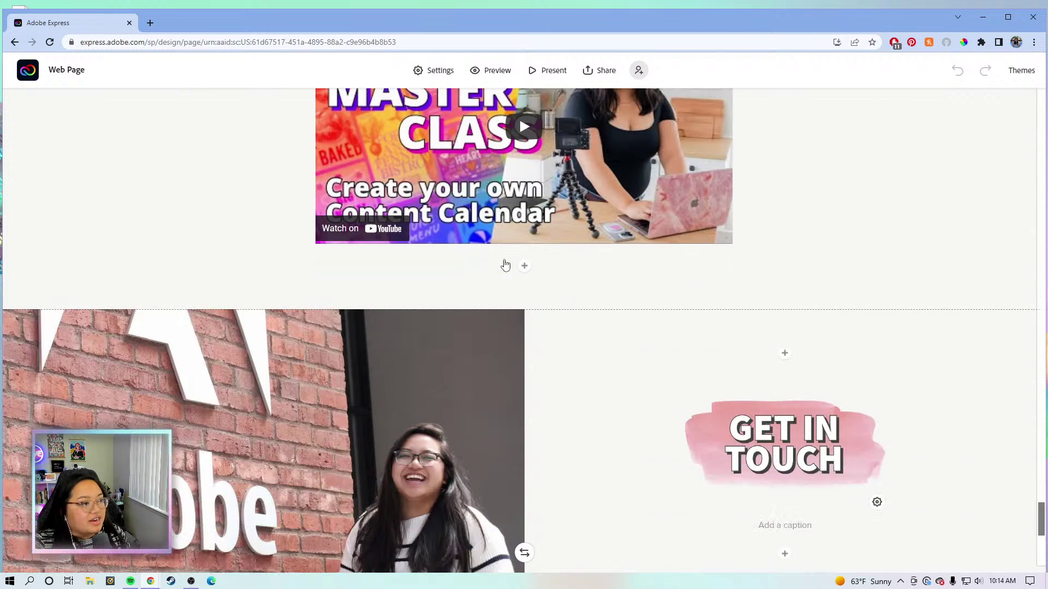
{"action": "scroll", "coordinate": [751, 267], "scroll_direction": "up", "scroll_amount": 7}
{"action": "scroll", "coordinate": [517, 353], "scroll_direction": "down", "scroll_amount": 4}
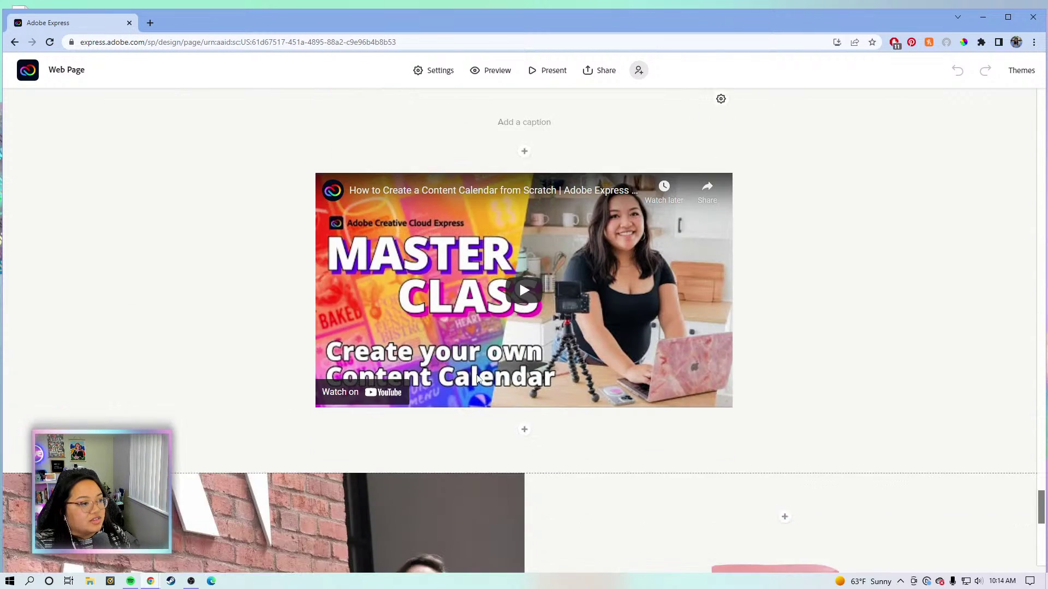
{"action": "scroll", "coordinate": [539, 430], "scroll_direction": "down", "scroll_amount": 2}
{"action": "scroll", "coordinate": [539, 431], "scroll_direction": "down", "scroll_amount": 5}
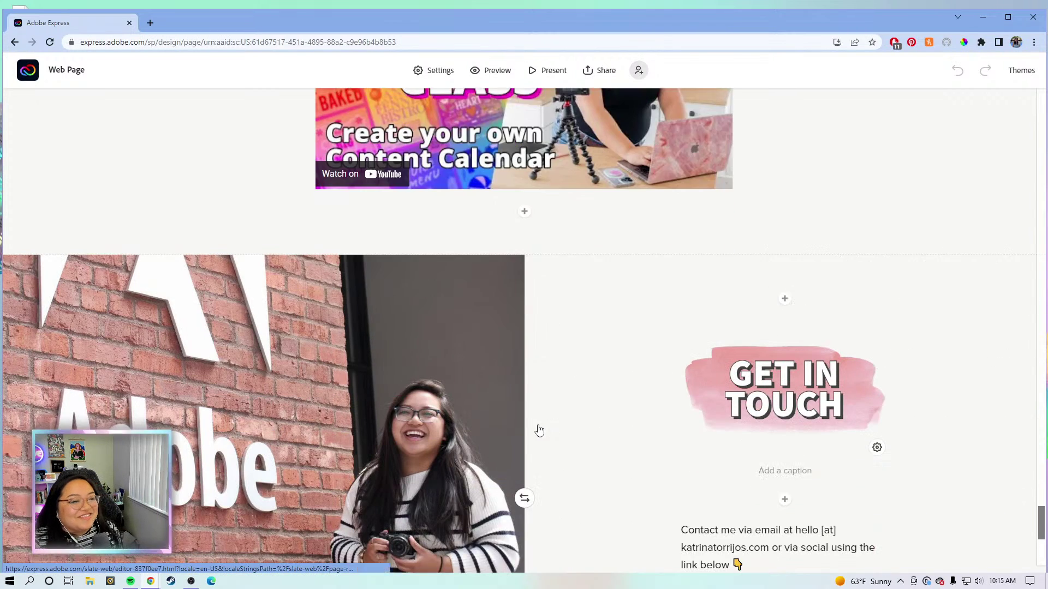
{"action": "scroll", "coordinate": [539, 432], "scroll_direction": "down", "scroll_amount": 3}
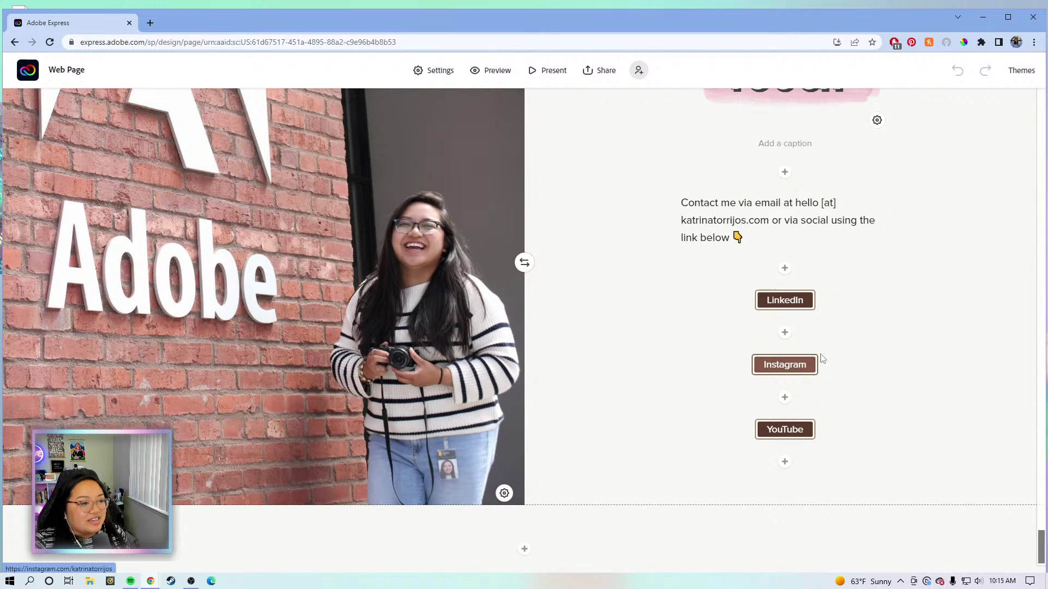
{"action": "scroll", "coordinate": [860, 290], "scroll_direction": "down", "scroll_amount": 1}
{"action": "scroll", "coordinate": [882, 418], "scroll_direction": "up", "scroll_amount": 15}
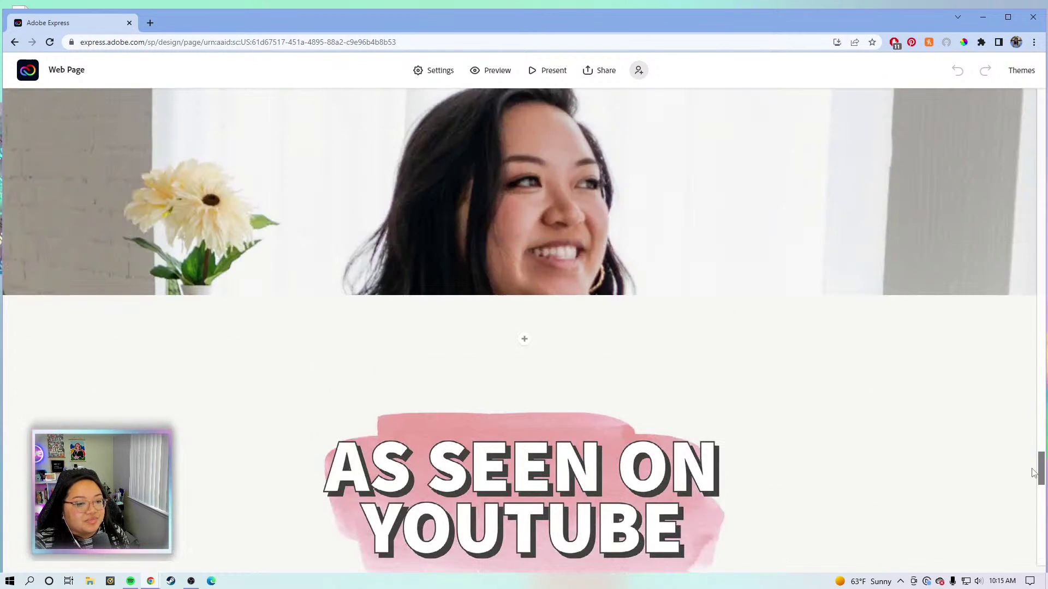
{"action": "left_click_drag", "start_coordinate": [1033, 472], "coordinate": [1034, 95]}
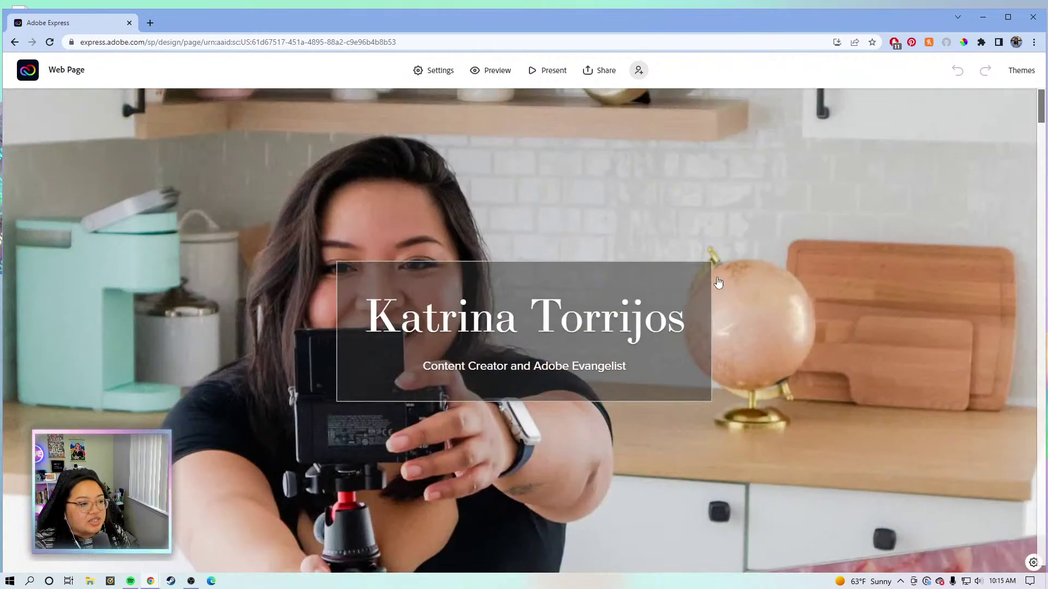
{"action": "scroll", "coordinate": [675, 356], "scroll_direction": "down", "scroll_amount": 12}
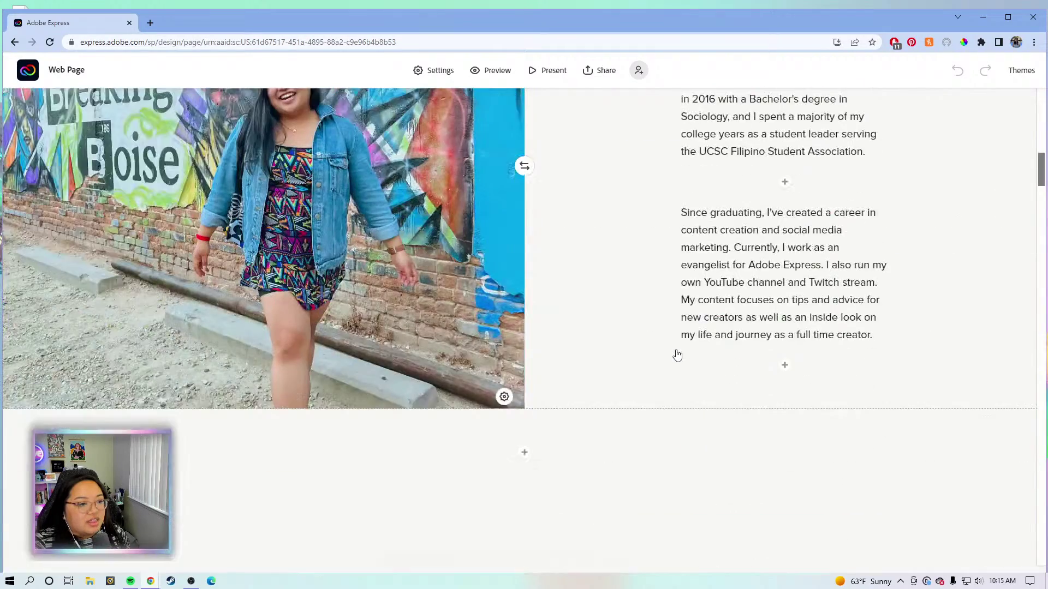
{"action": "scroll", "coordinate": [754, 300], "scroll_direction": "up", "scroll_amount": 10}
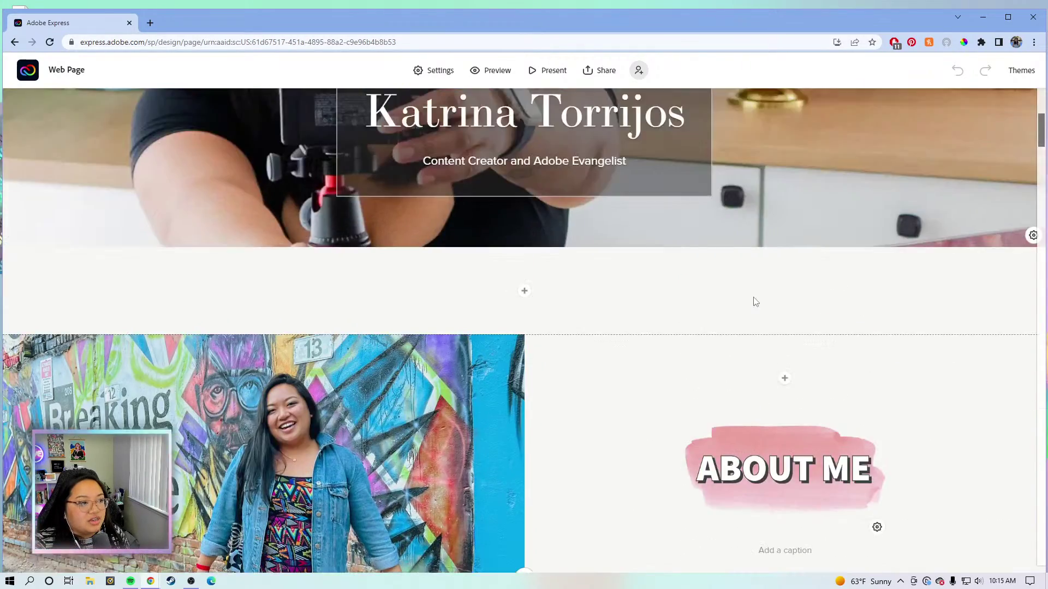
{"action": "scroll", "coordinate": [752, 301], "scroll_direction": "down", "scroll_amount": 12}
{"action": "scroll", "coordinate": [752, 302], "scroll_direction": "down", "scroll_amount": 10}
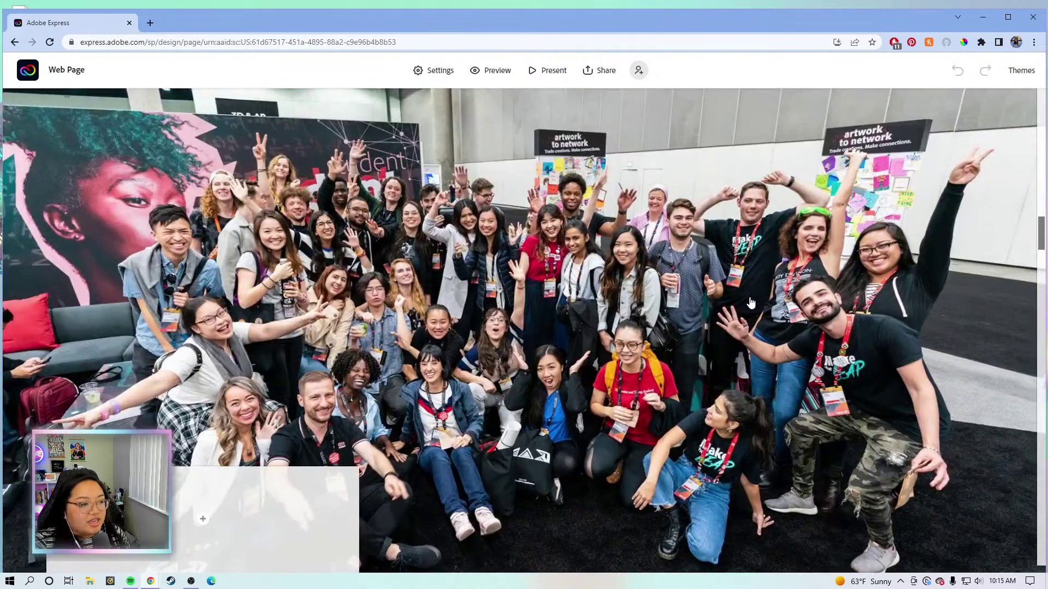
{"action": "scroll", "coordinate": [751, 302], "scroll_direction": "down", "scroll_amount": 15}
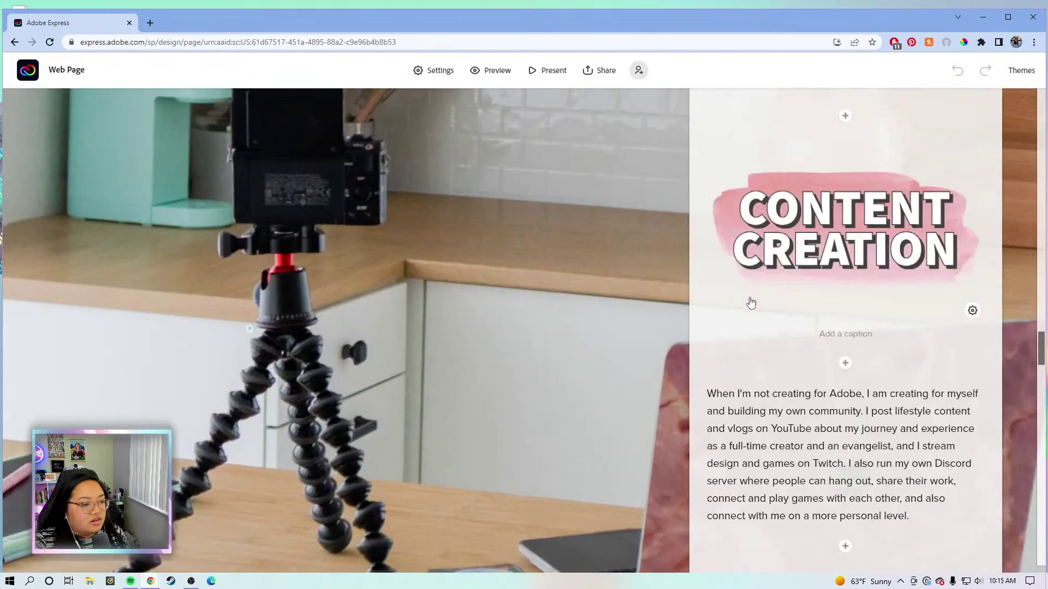
{"action": "scroll", "coordinate": [751, 302], "scroll_direction": "down", "scroll_amount": 12}
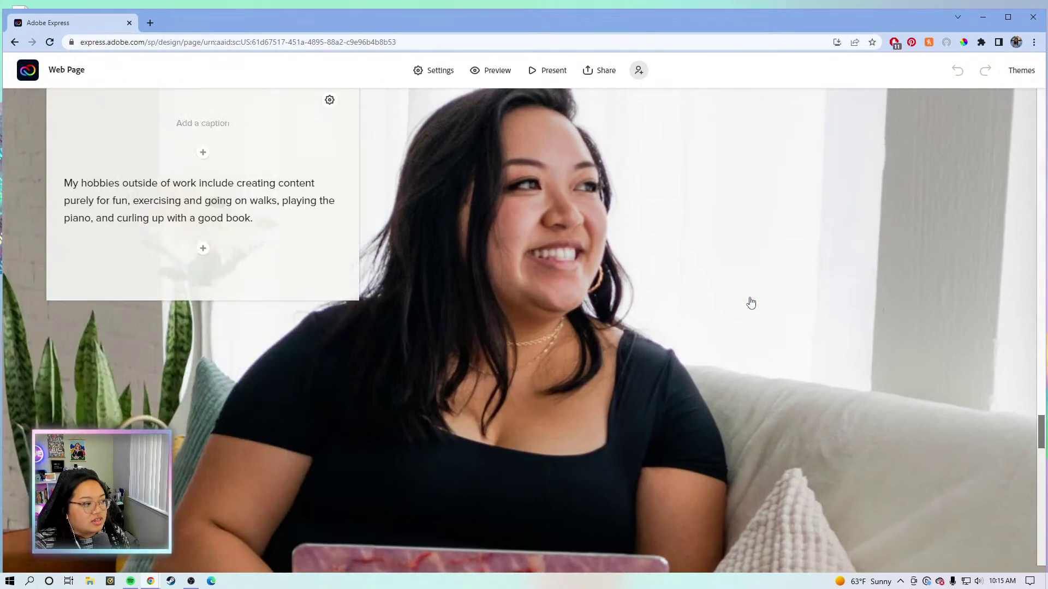
{"action": "scroll", "coordinate": [750, 302], "scroll_direction": "down", "scroll_amount": 6}
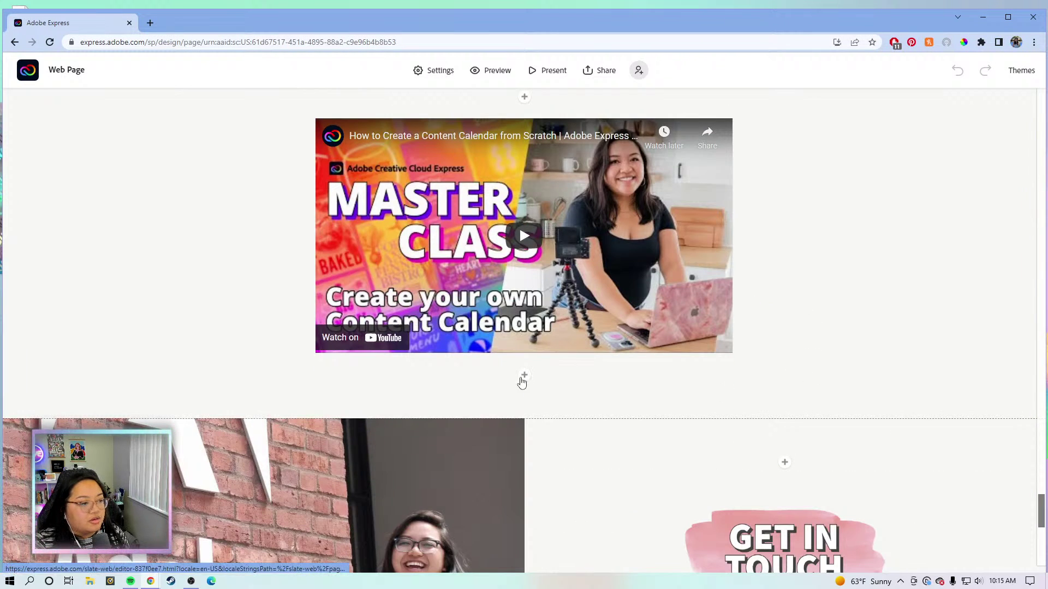
Insert a video block below the Content Calendar video and embed the Become a Full-Time Creator YouTube link.
{"action": "left_click", "coordinate": [524, 376]}
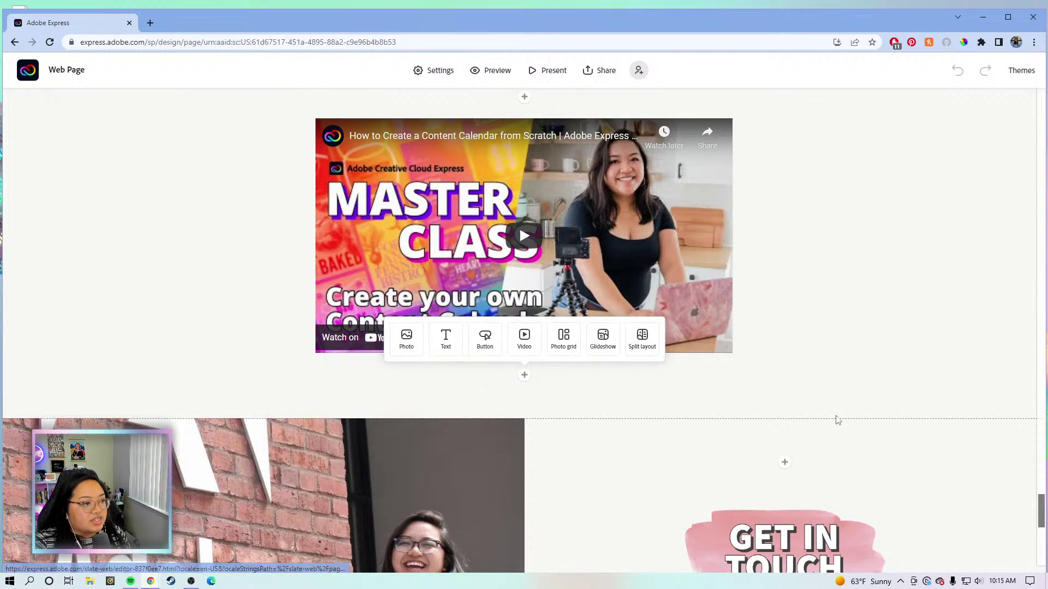
{"action": "left_click", "coordinate": [867, 375]}
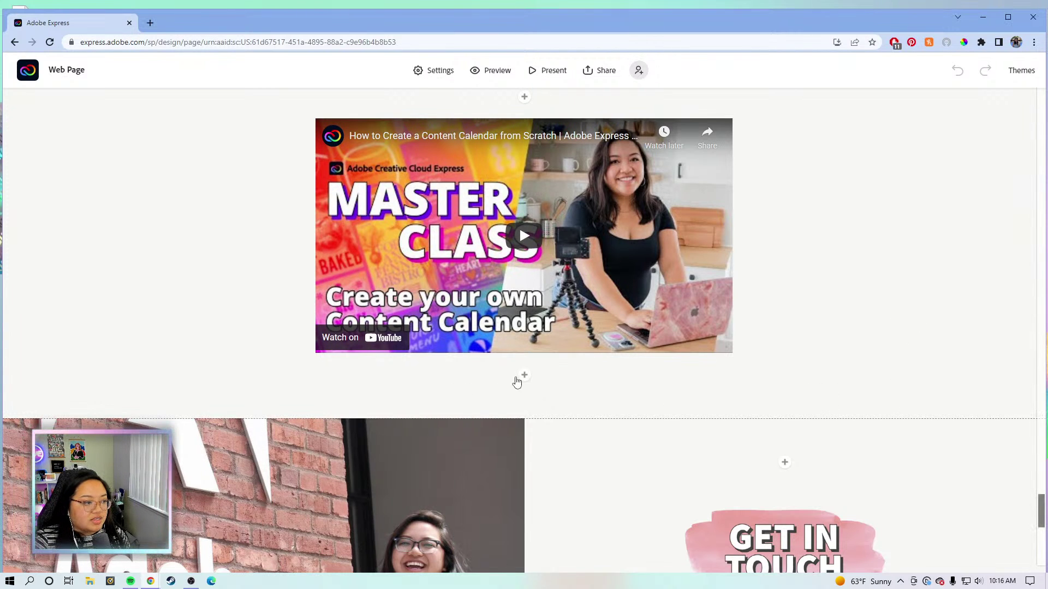
{"action": "left_click", "coordinate": [524, 376]}
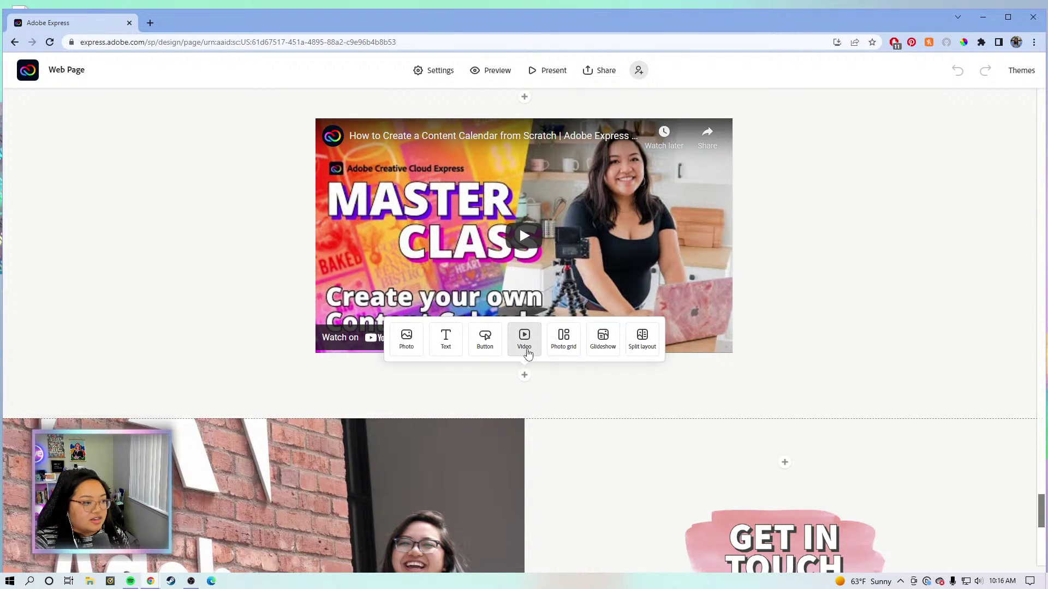
{"action": "left_click", "coordinate": [524, 339]}
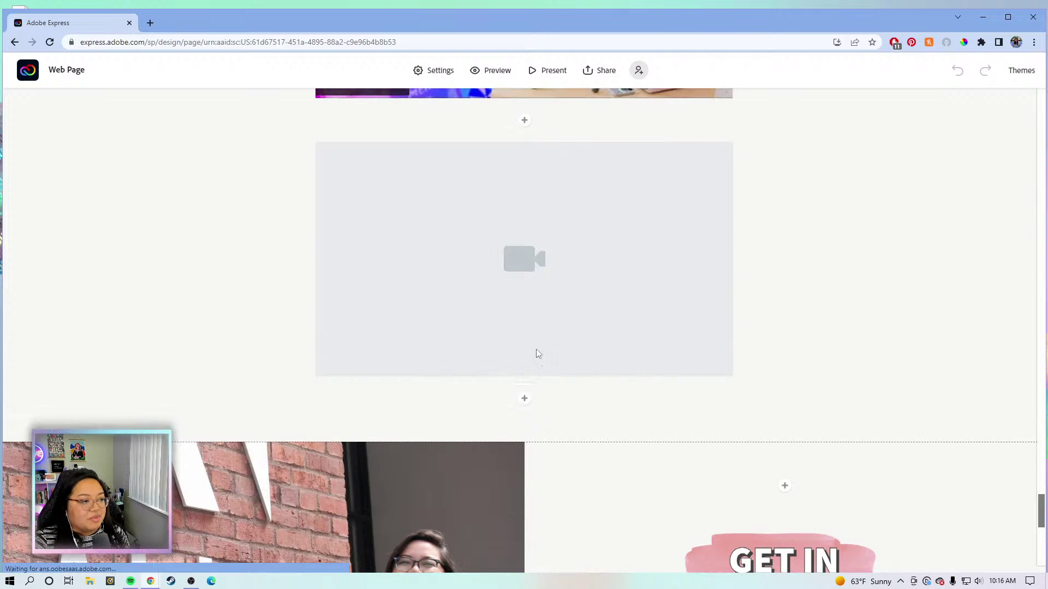
{"action": "key", "text": "ctrl+v"}
{"action": "key", "text": "Return"}
{"action": "left_click", "coordinate": [524, 375]}
{"action": "left_click", "coordinate": [523, 335]}
{"action": "key", "text": "ctrl+v"}
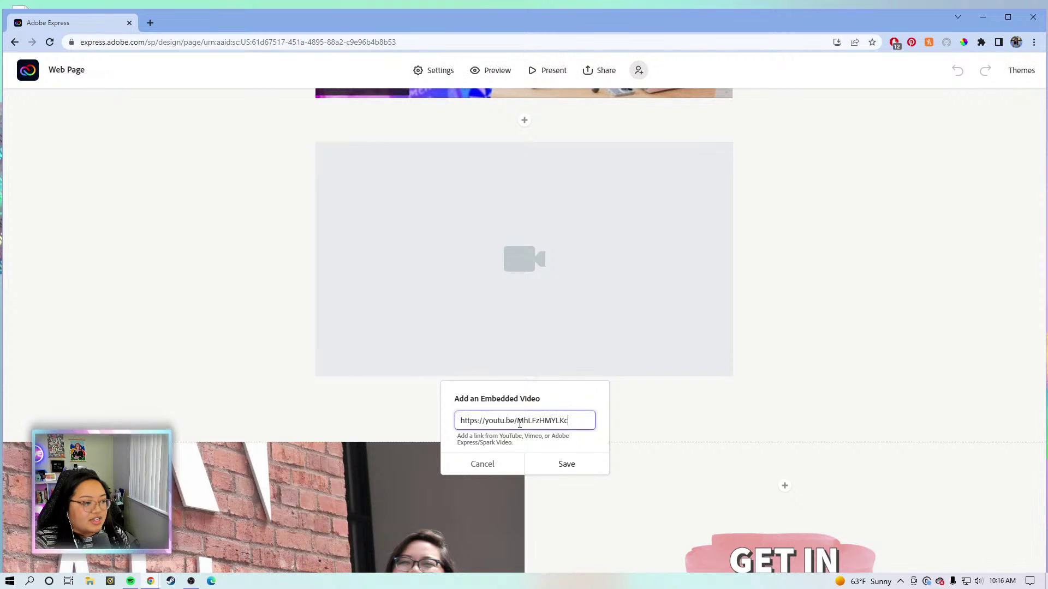
{"action": "left_click", "coordinate": [567, 463]}
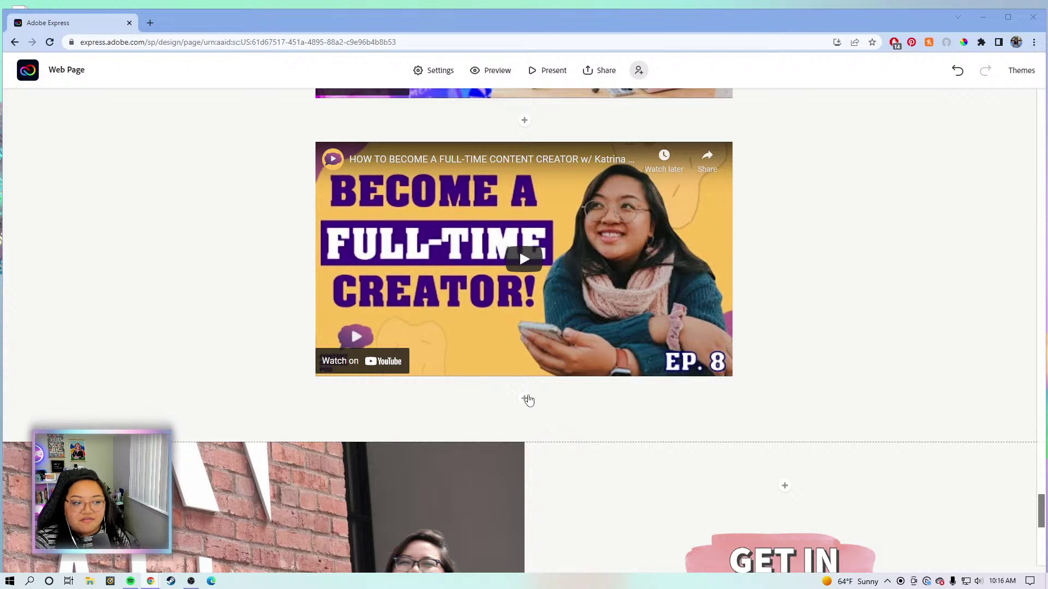
Add a video block below the Full-Time Creator video and embed the My Dream Job Journey YouTube link.
{"action": "left_click", "coordinate": [524, 399]}
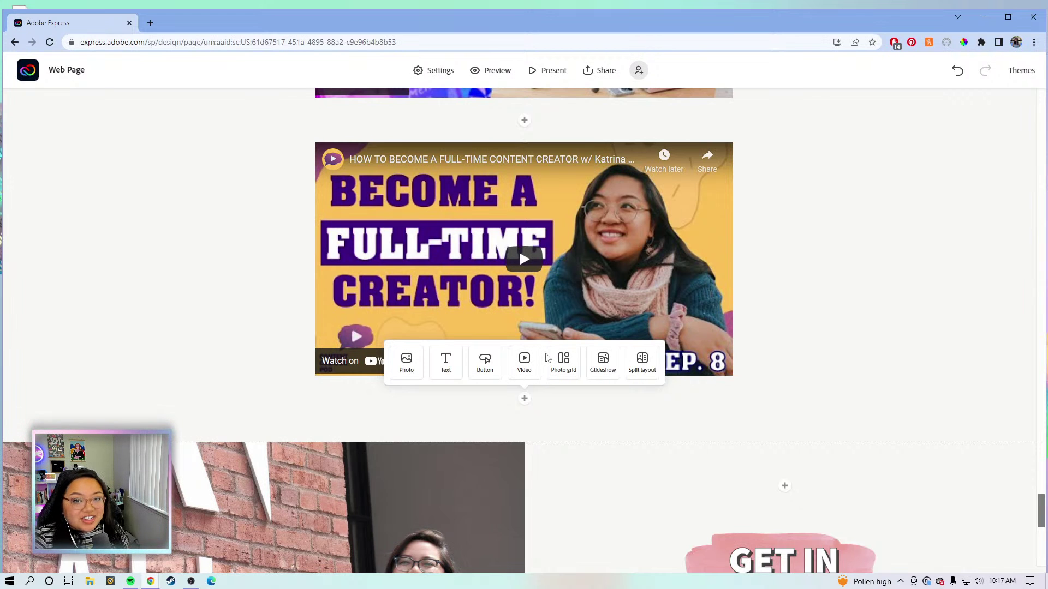
{"action": "left_click", "coordinate": [524, 361]}
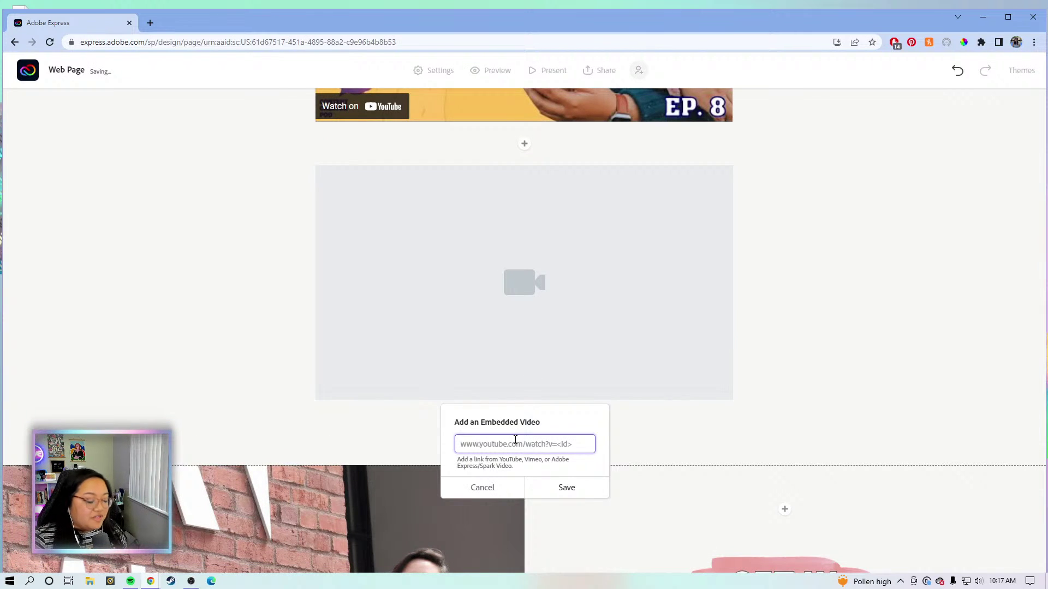
{"action": "type", "text": "https://youtu.be/oqHAw0HT7P8"}
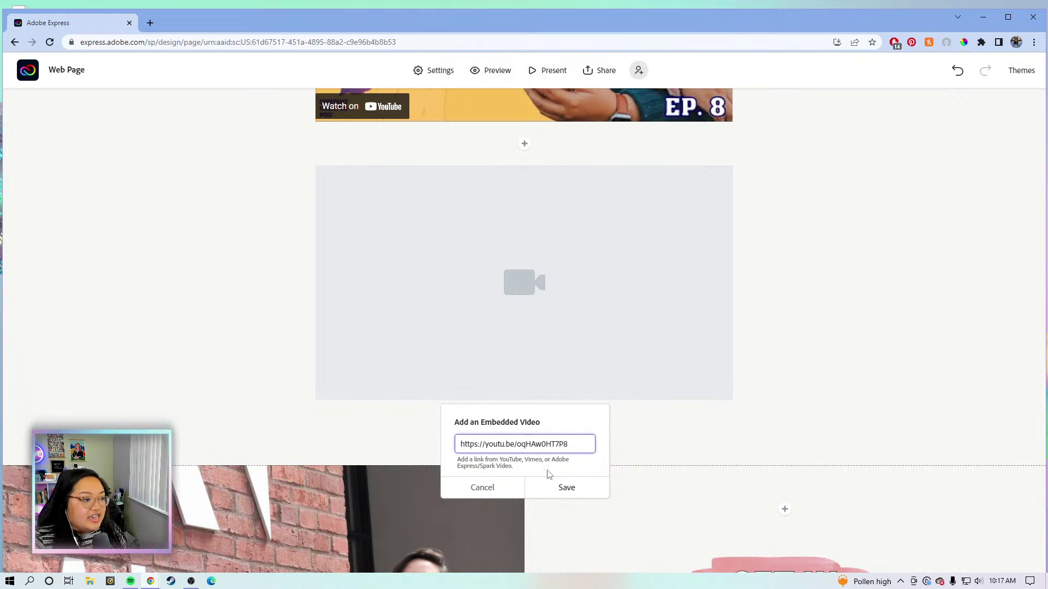
{"action": "left_click", "coordinate": [573, 493]}
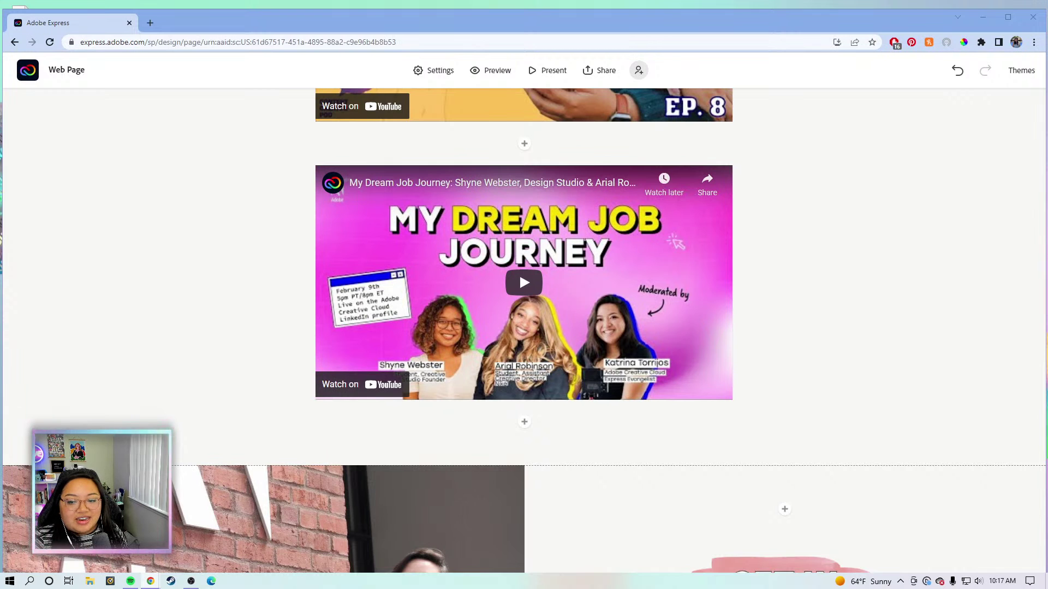
{"action": "left_click", "coordinate": [526, 423]}
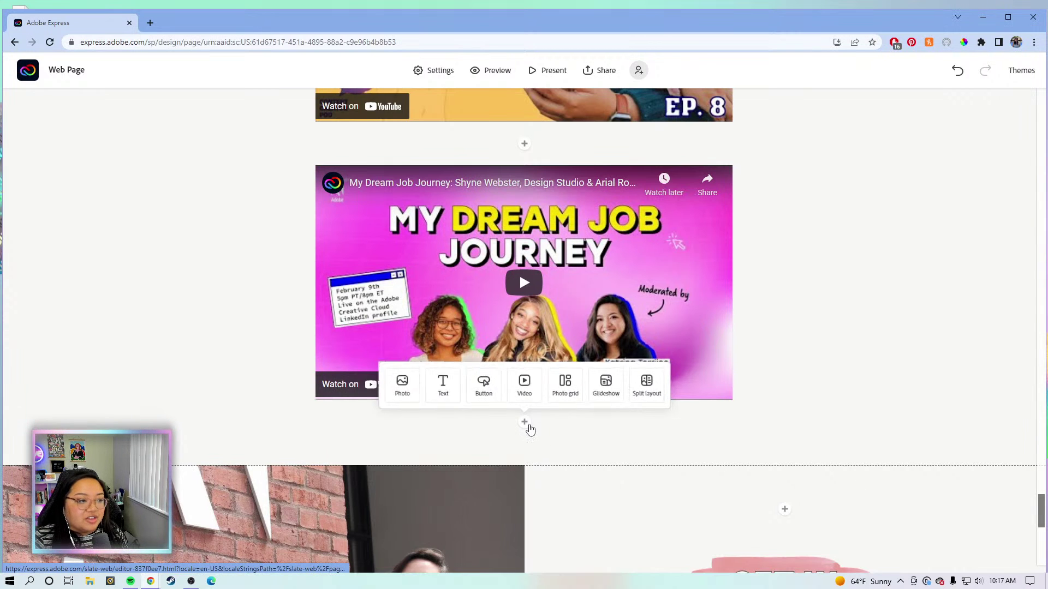
{"action": "left_click", "coordinate": [523, 385]}
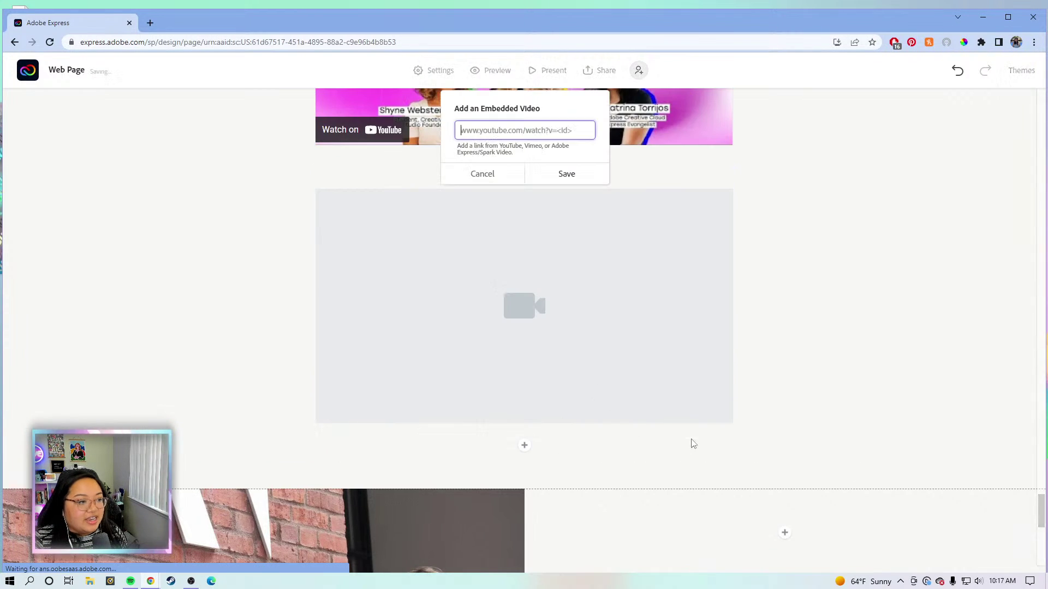
{"action": "key", "text": "ctrl+v"}
{"action": "left_click", "coordinate": [570, 172]}
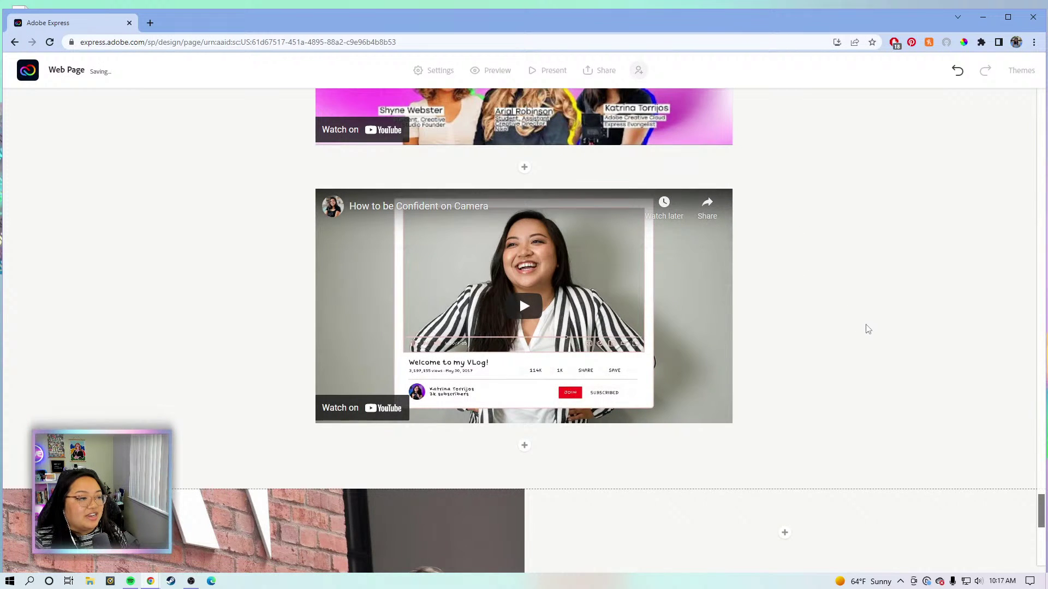
{"action": "scroll", "coordinate": [867, 316], "scroll_direction": "up", "scroll_amount": 8}
{"action": "scroll", "coordinate": [868, 309], "scroll_direction": "up", "scroll_amount": 2}
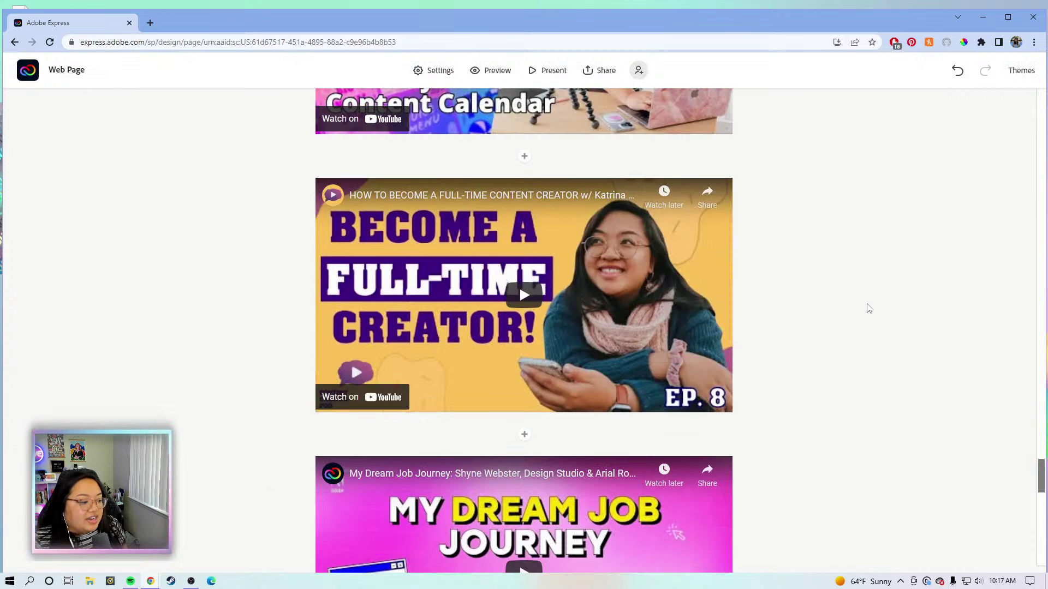
{"action": "scroll", "coordinate": [868, 306], "scroll_direction": "up", "scroll_amount": 8}
{"action": "scroll", "coordinate": [873, 298], "scroll_direction": "down", "scroll_amount": 7}
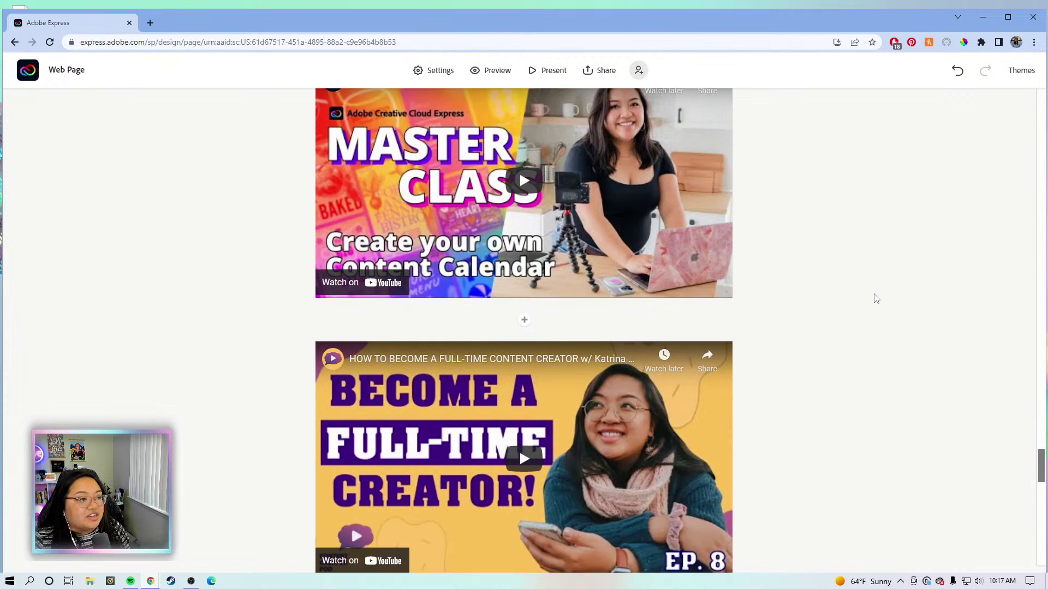
{"action": "scroll", "coordinate": [876, 298], "scroll_direction": "down", "scroll_amount": 5}
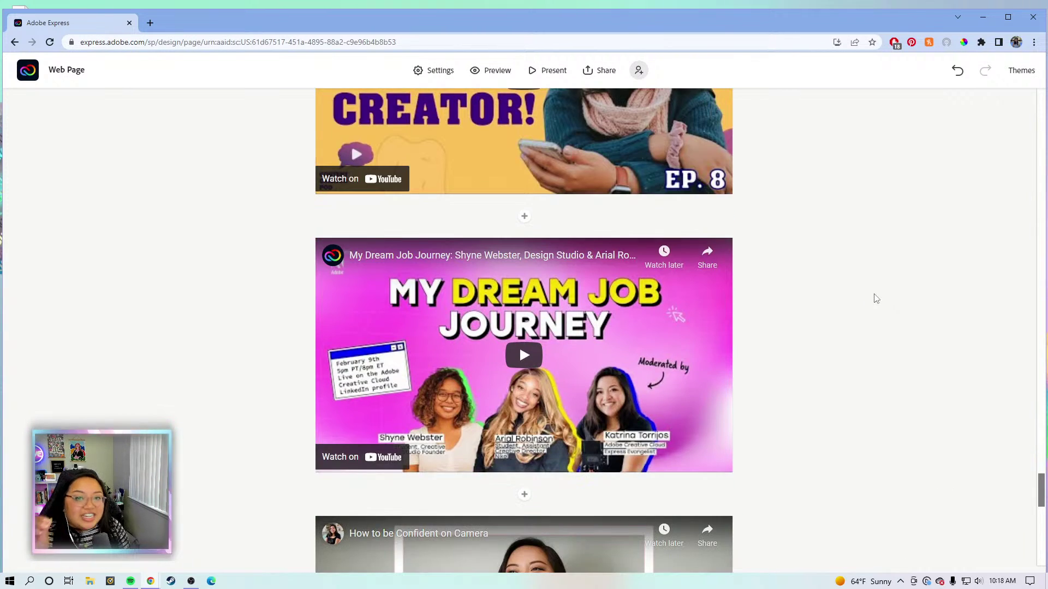
{"action": "scroll", "coordinate": [821, 224], "scroll_direction": "up", "scroll_amount": 10}
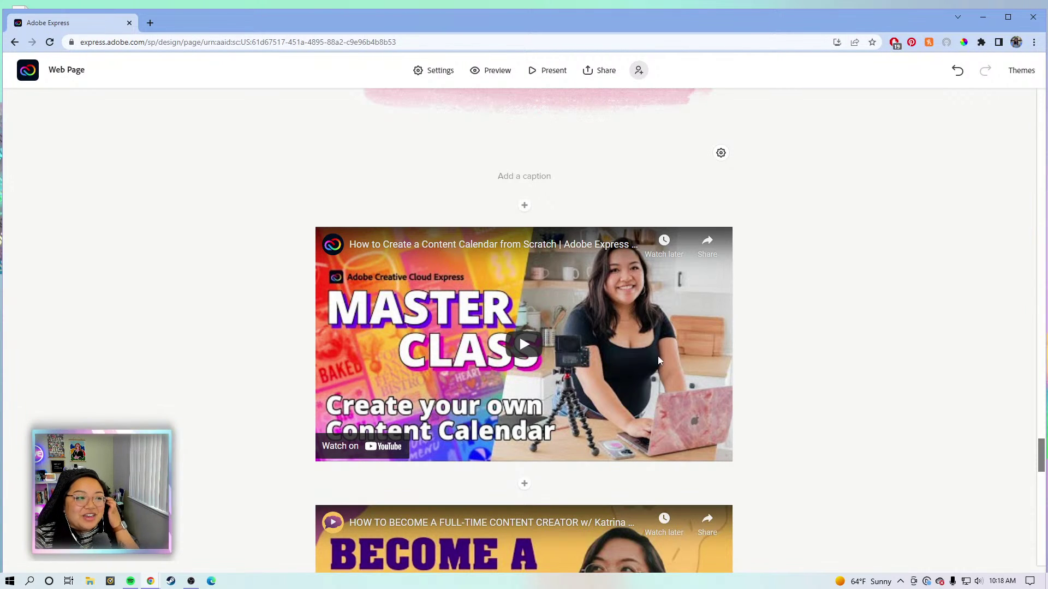
{"action": "scroll", "coordinate": [764, 324], "scroll_direction": "down", "scroll_amount": 4}
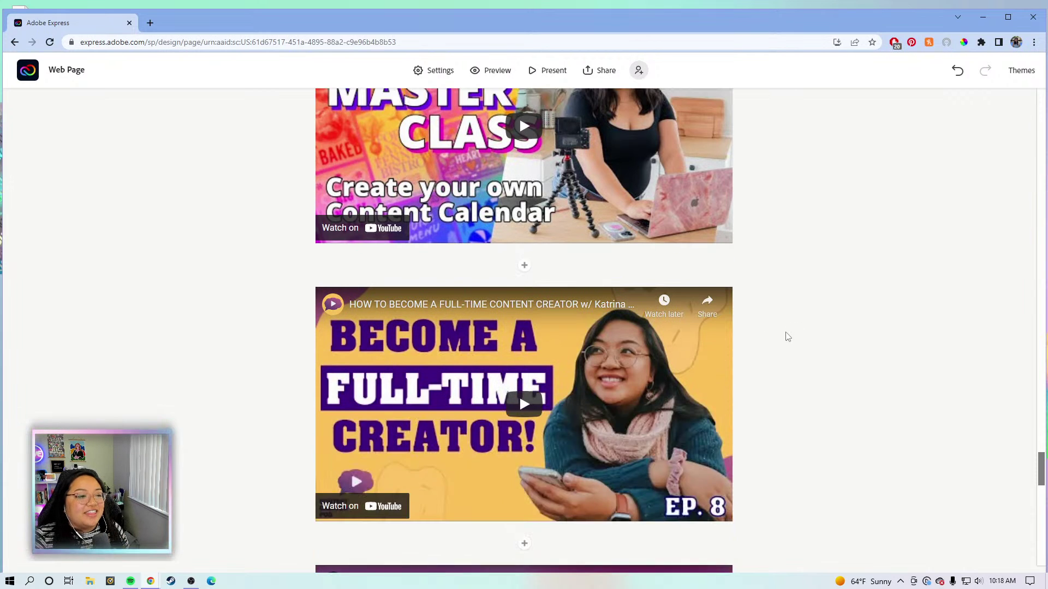
{"action": "scroll", "coordinate": [891, 400], "scroll_direction": "down", "scroll_amount": 2}
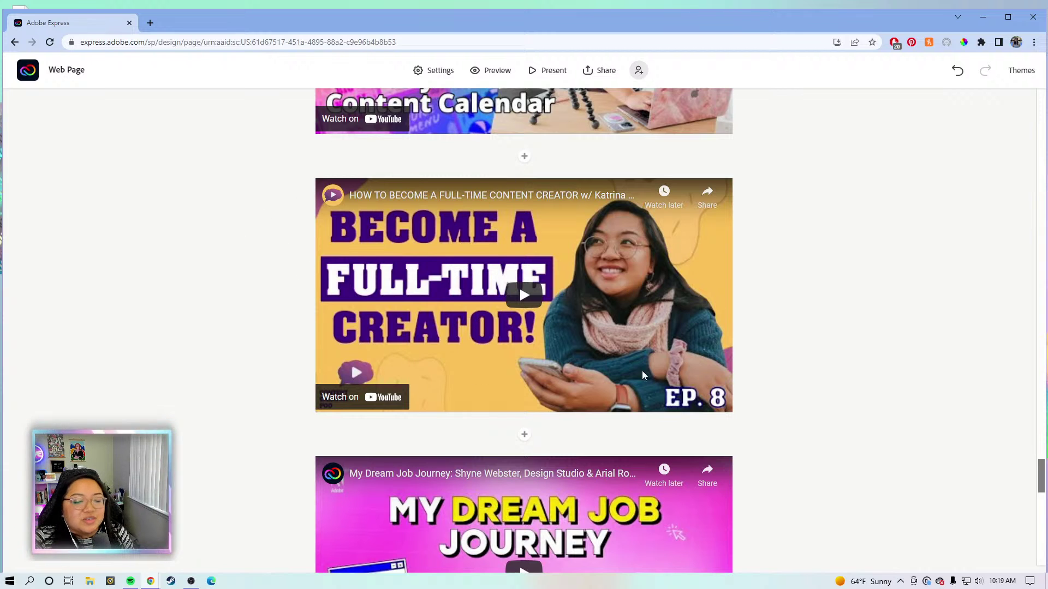
{"action": "scroll", "coordinate": [753, 300], "scroll_direction": "down", "scroll_amount": 2}
{"action": "scroll", "coordinate": [724, 302], "scroll_direction": "up", "scroll_amount": 2}
{"action": "scroll", "coordinate": [586, 347], "scroll_direction": "down", "scroll_amount": 2}
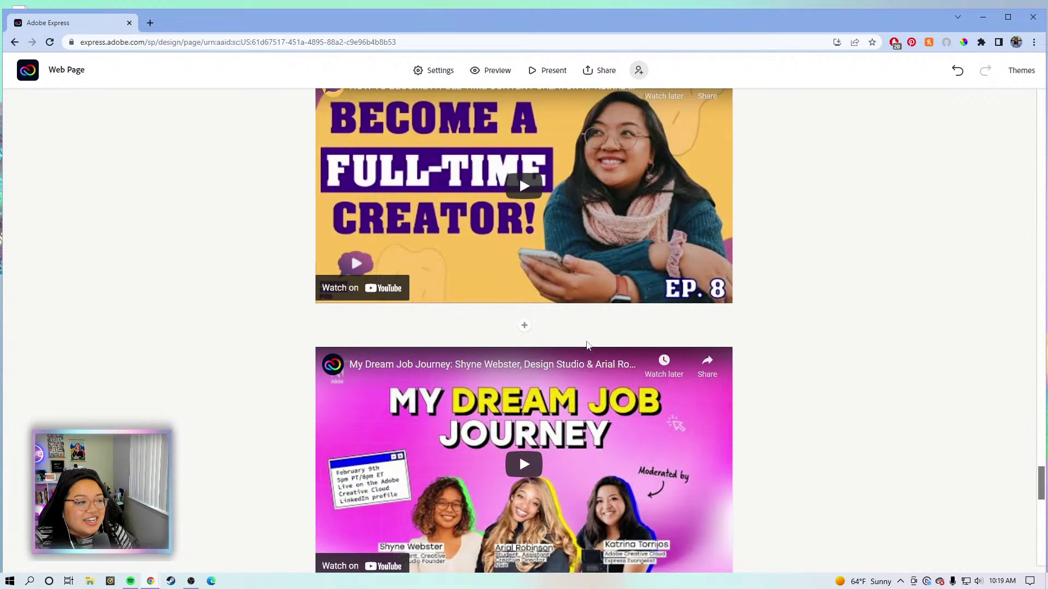
{"action": "scroll", "coordinate": [587, 347], "scroll_direction": "down", "scroll_amount": 2}
{"action": "scroll", "coordinate": [397, 329], "scroll_direction": "down", "scroll_amount": 1}
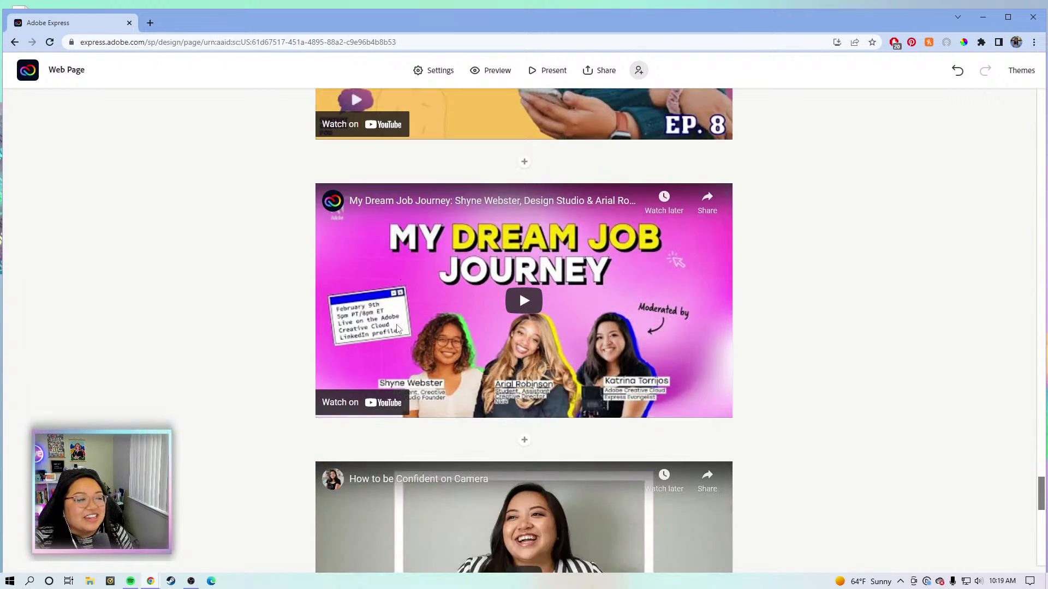
{"action": "scroll", "coordinate": [404, 328], "scroll_direction": "up", "scroll_amount": 4}
{"action": "scroll", "coordinate": [652, 415], "scroll_direction": "down", "scroll_amount": 2}
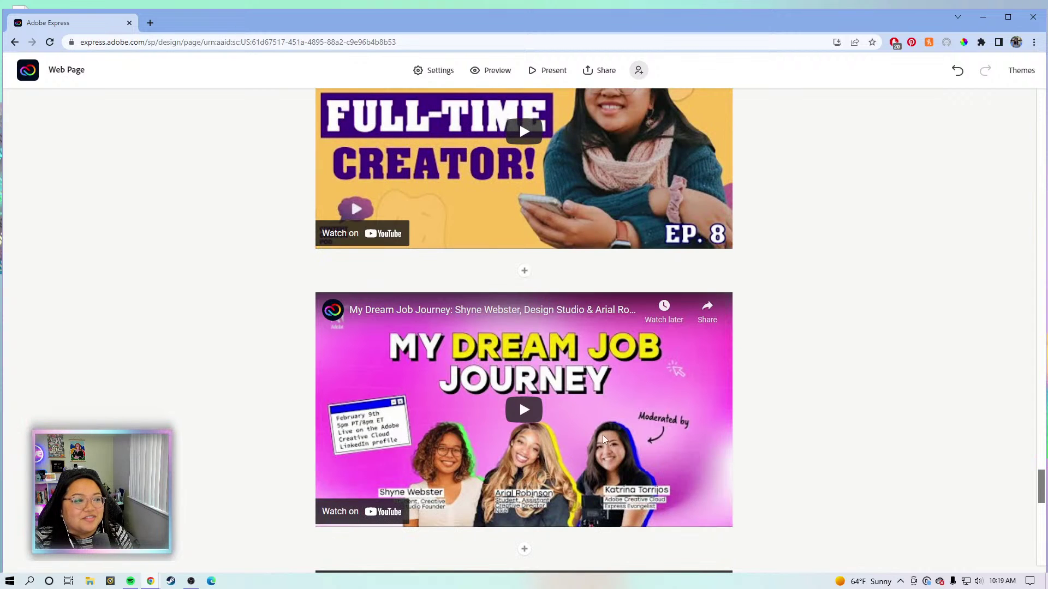
{"action": "scroll", "coordinate": [652, 416], "scroll_direction": "down", "scroll_amount": 2}
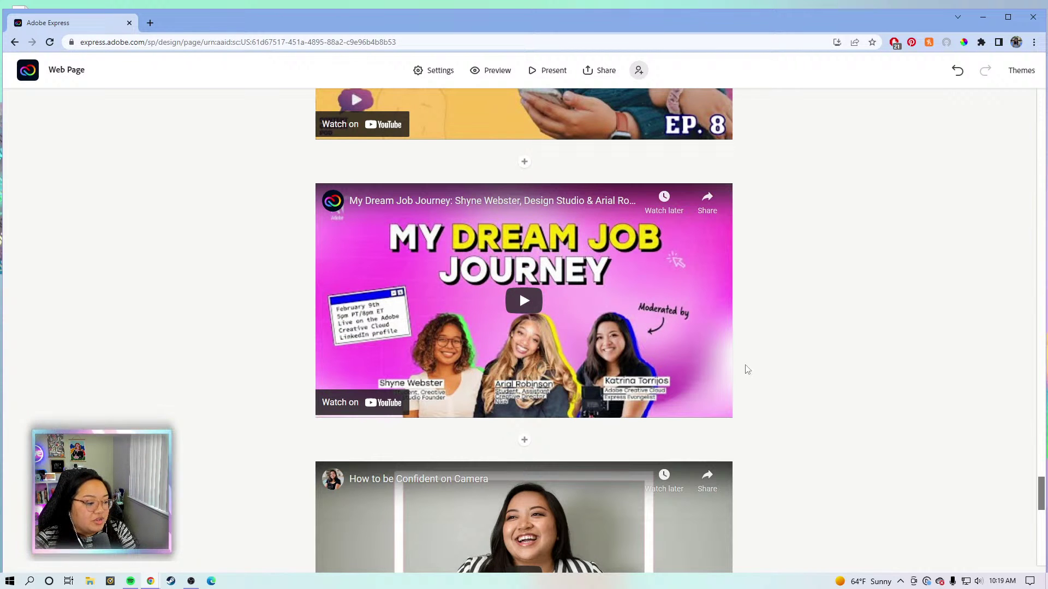
{"action": "scroll", "coordinate": [747, 368], "scroll_direction": "down", "scroll_amount": 2}
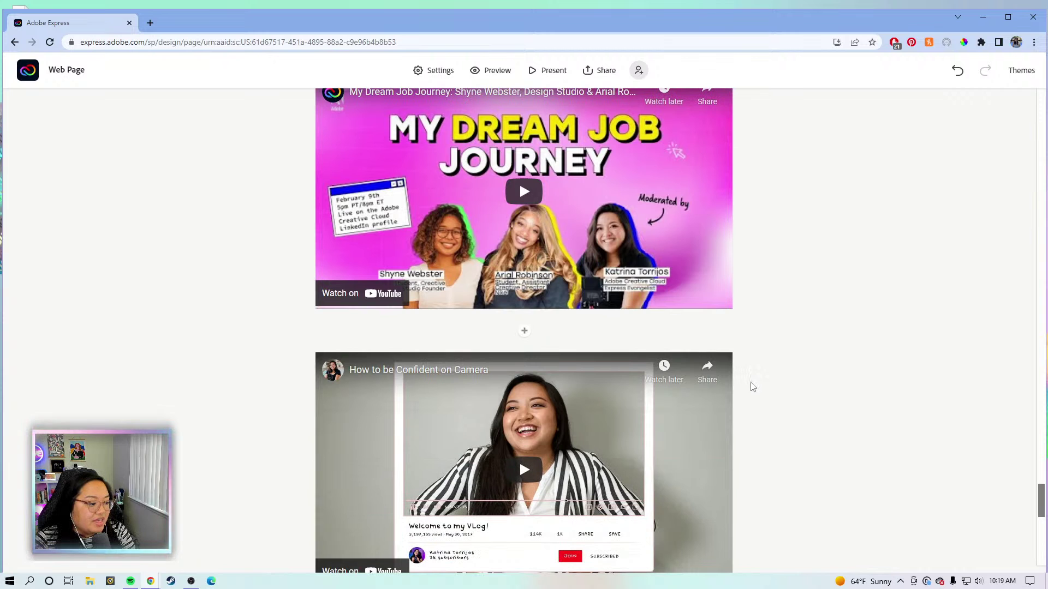
{"action": "scroll", "coordinate": [818, 400], "scroll_direction": "down", "scroll_amount": 1}
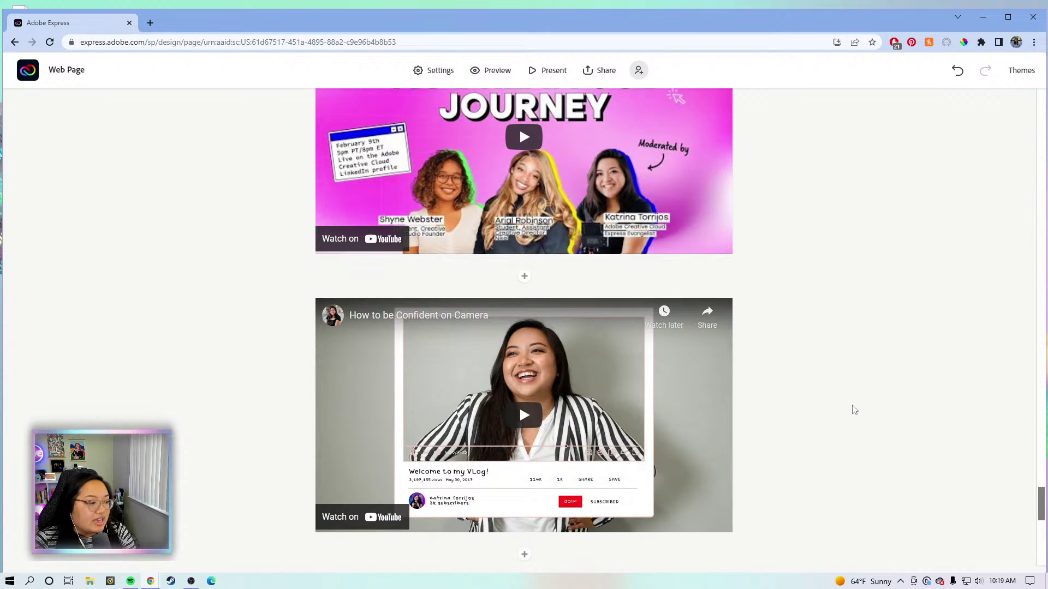
{"action": "scroll", "coordinate": [862, 415], "scroll_direction": "down", "scroll_amount": 1}
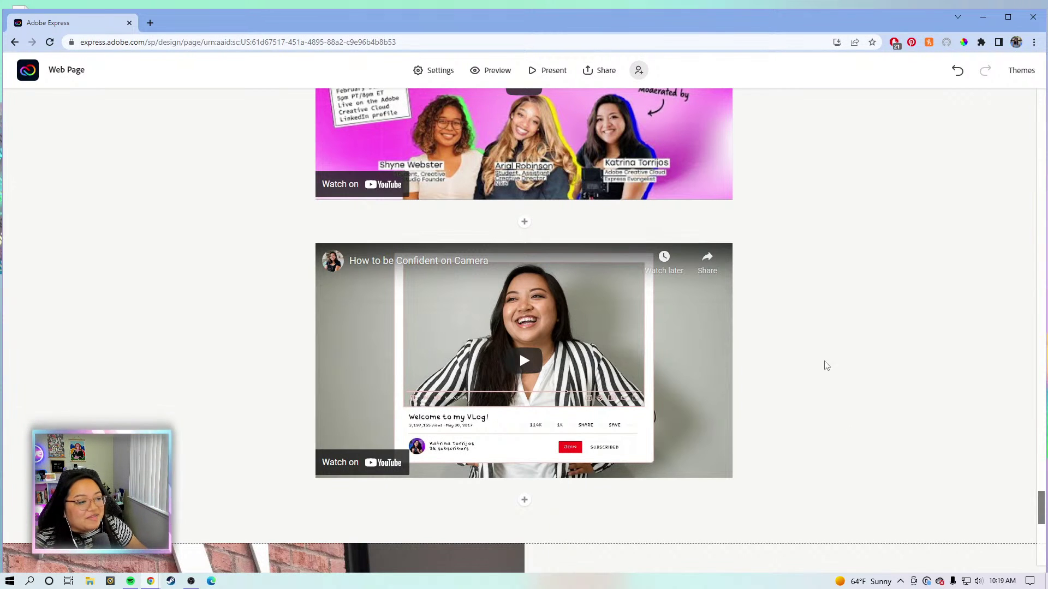
{"action": "scroll", "coordinate": [834, 385], "scroll_direction": "down", "scroll_amount": 4}
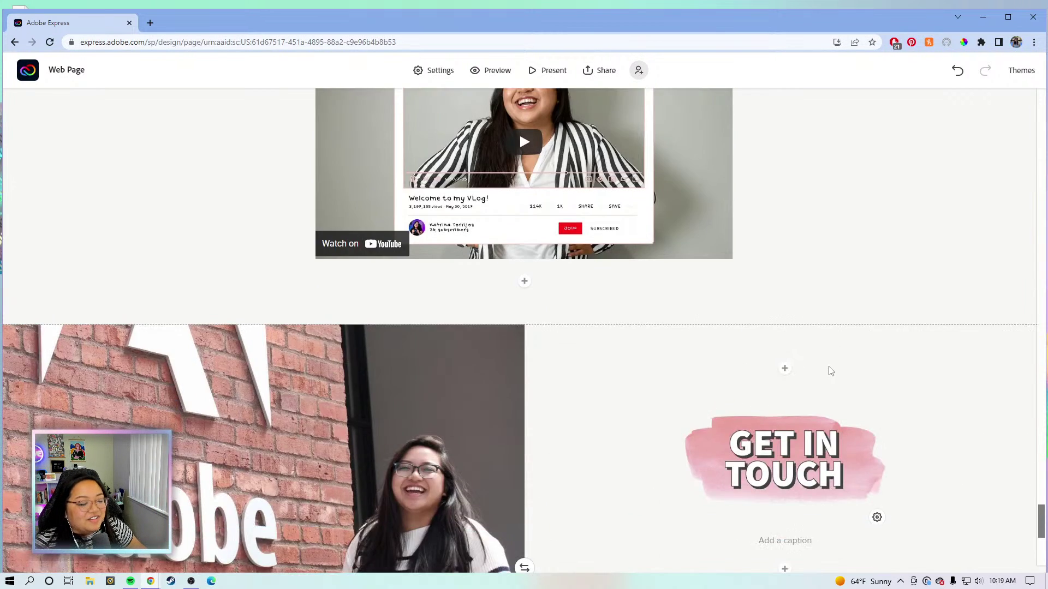
{"action": "scroll", "coordinate": [828, 370], "scroll_direction": "up", "scroll_amount": 10}
{"action": "scroll", "coordinate": [782, 418], "scroll_direction": "up", "scroll_amount": 4}
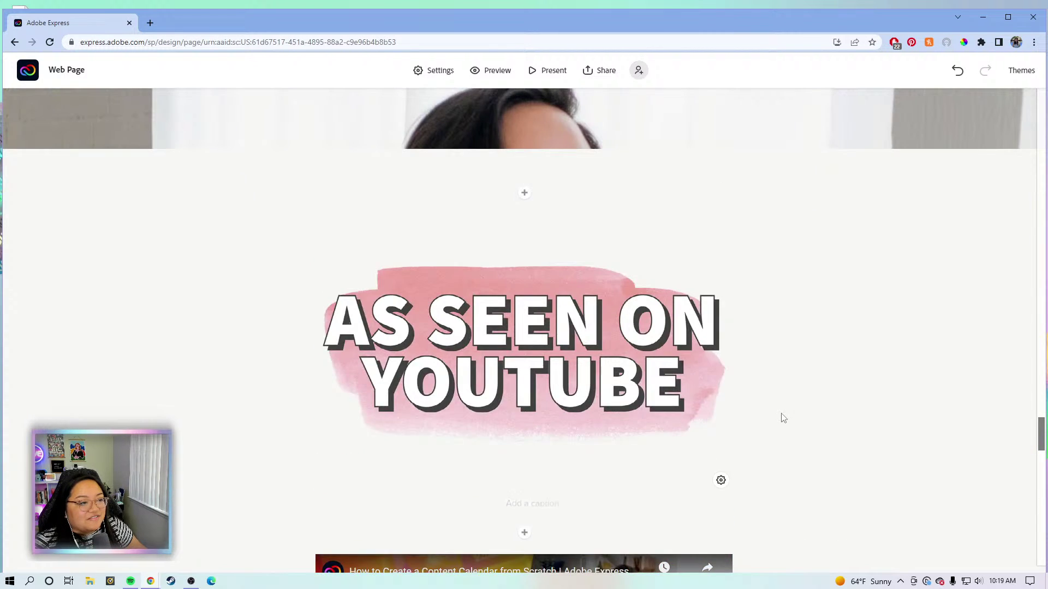
{"action": "scroll", "coordinate": [789, 415], "scroll_direction": "down", "scroll_amount": 5}
{"action": "scroll", "coordinate": [847, 347], "scroll_direction": "down", "scroll_amount": 6}
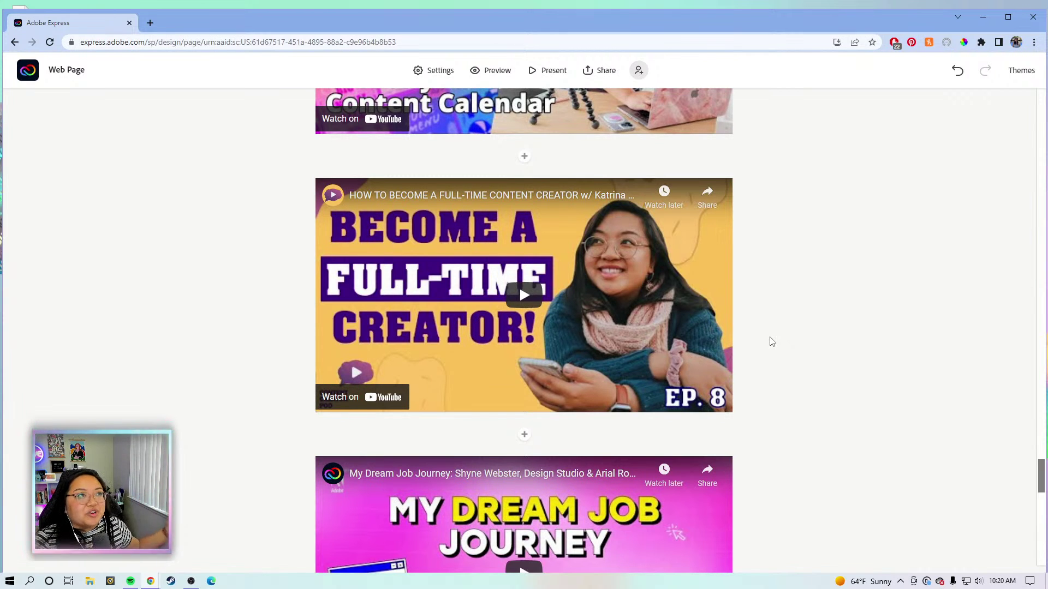
{"action": "scroll", "coordinate": [846, 304], "scroll_direction": "down", "scroll_amount": 2}
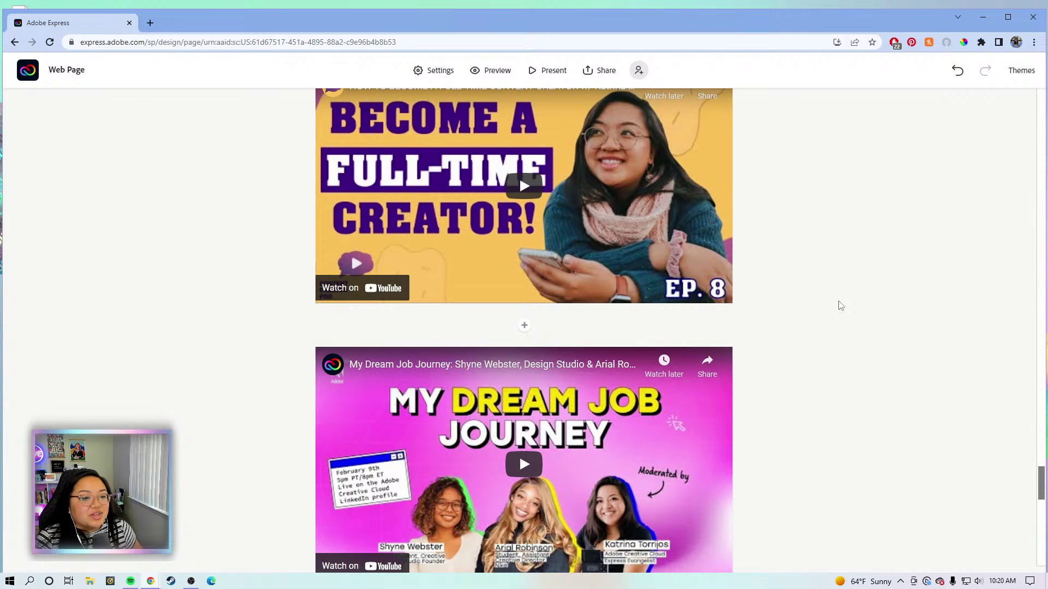
{"action": "scroll", "coordinate": [852, 303], "scroll_direction": "down", "scroll_amount": 6}
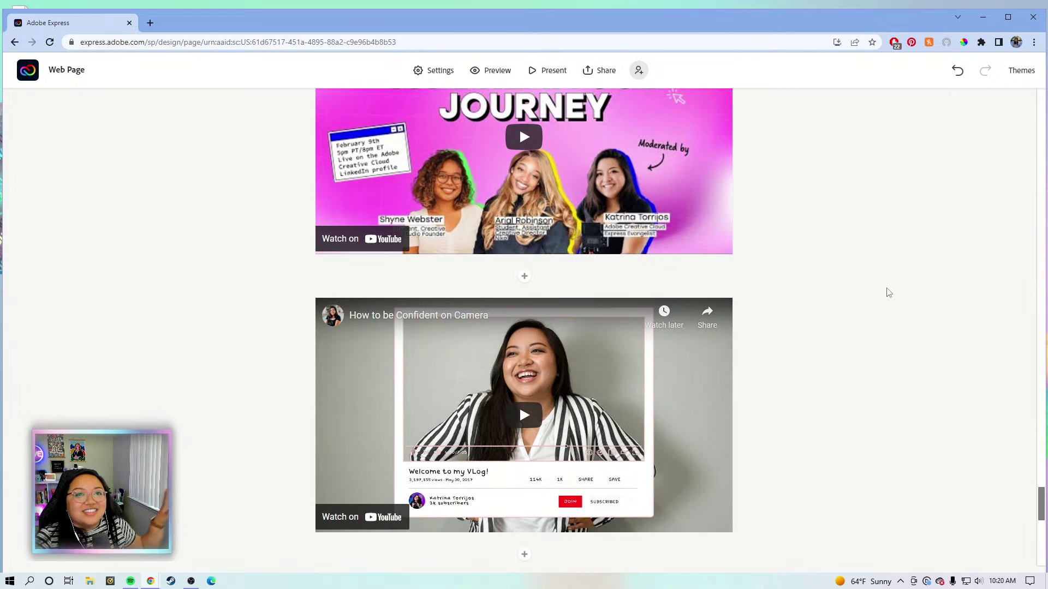
{"action": "scroll", "coordinate": [922, 302], "scroll_direction": "down", "scroll_amount": 6}
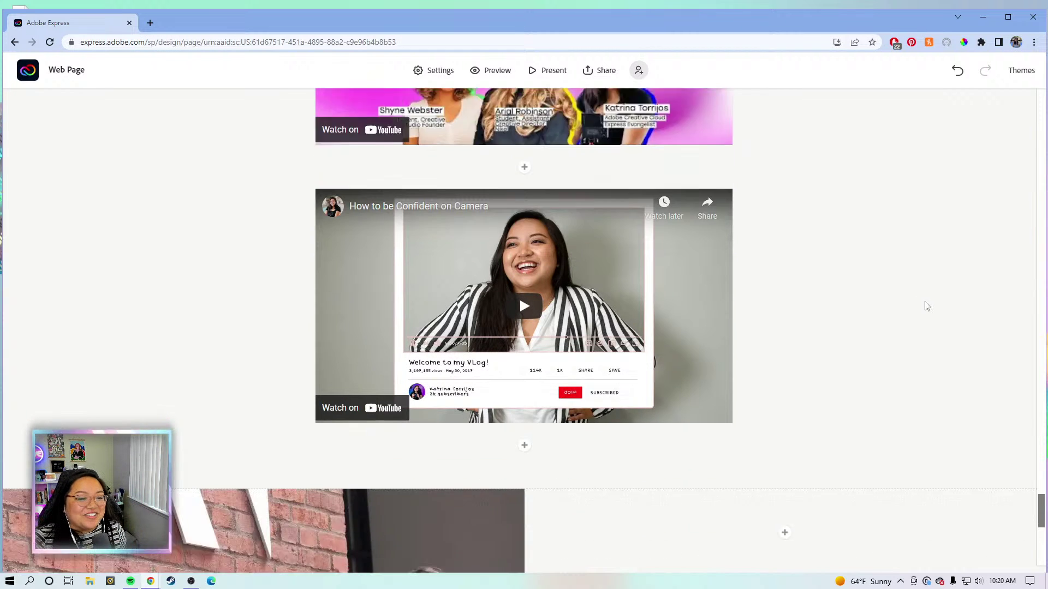
{"action": "scroll", "coordinate": [879, 284], "scroll_direction": "down", "scroll_amount": 6}
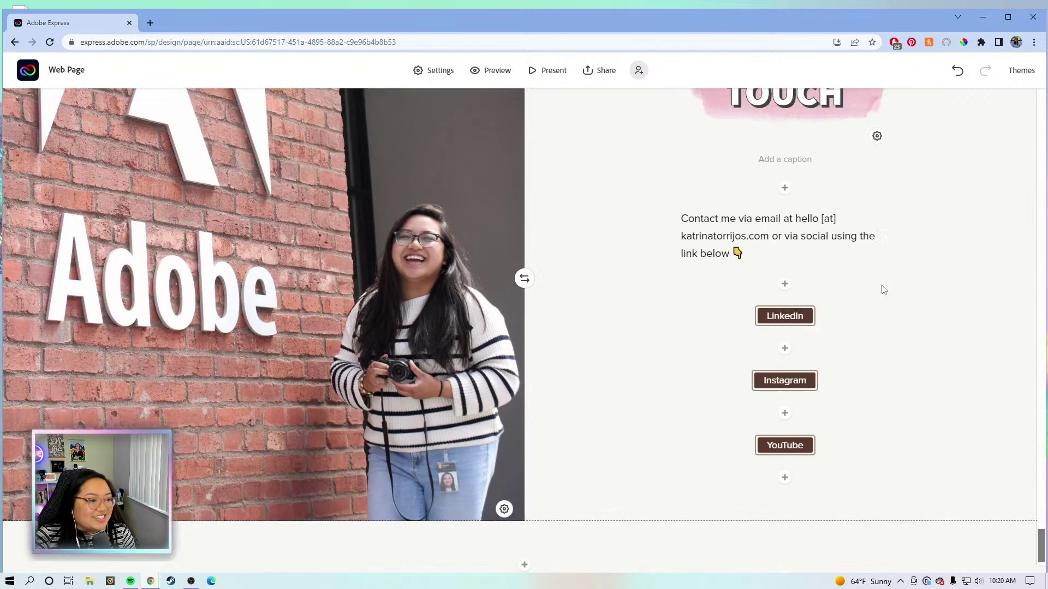
{"action": "scroll", "coordinate": [756, 271], "scroll_direction": "up", "scroll_amount": 1}
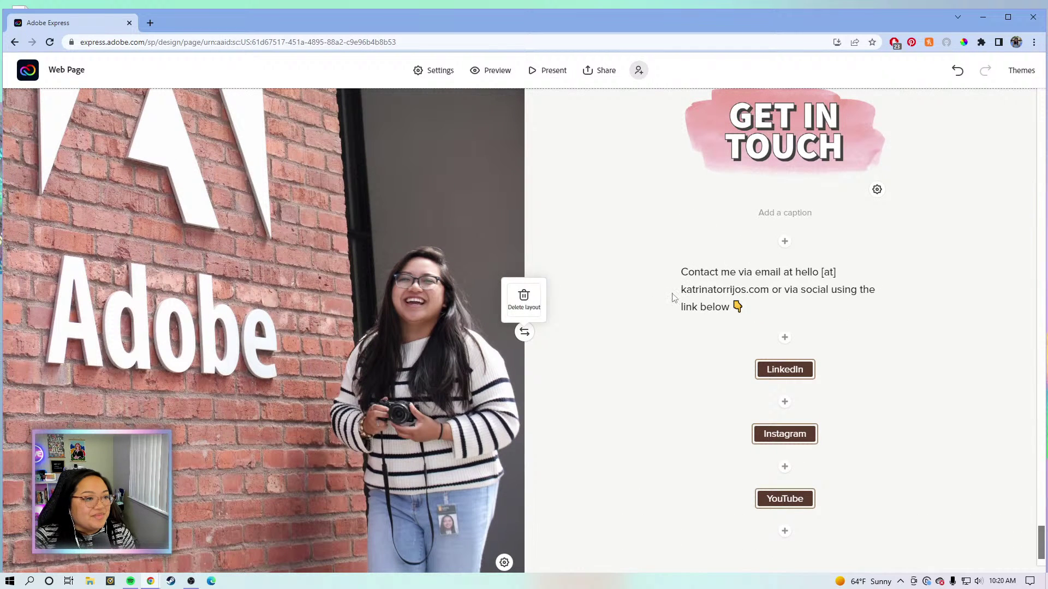
{"action": "left_click", "coordinate": [772, 306]}
{"action": "scroll", "coordinate": [927, 398], "scroll_direction": "down", "scroll_amount": 1}
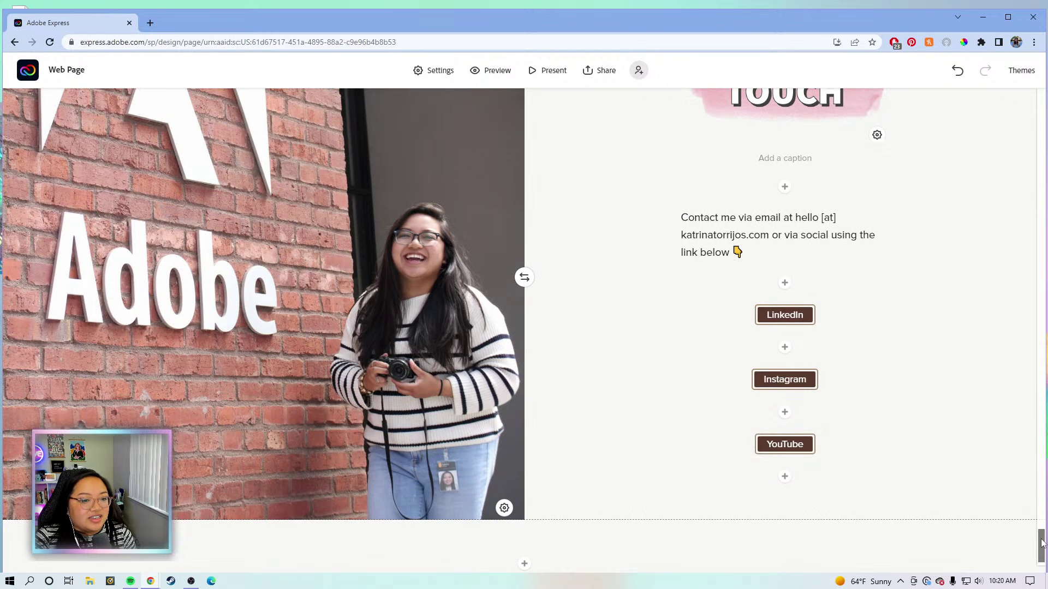
{"action": "scroll", "coordinate": [1043, 546], "scroll_direction": "down", "scroll_amount": 1}
{"action": "left_click_drag", "start_coordinate": [1042, 559], "coordinate": [1037, 88]}
{"action": "scroll", "coordinate": [830, 233], "scroll_direction": "down", "scroll_amount": 10}
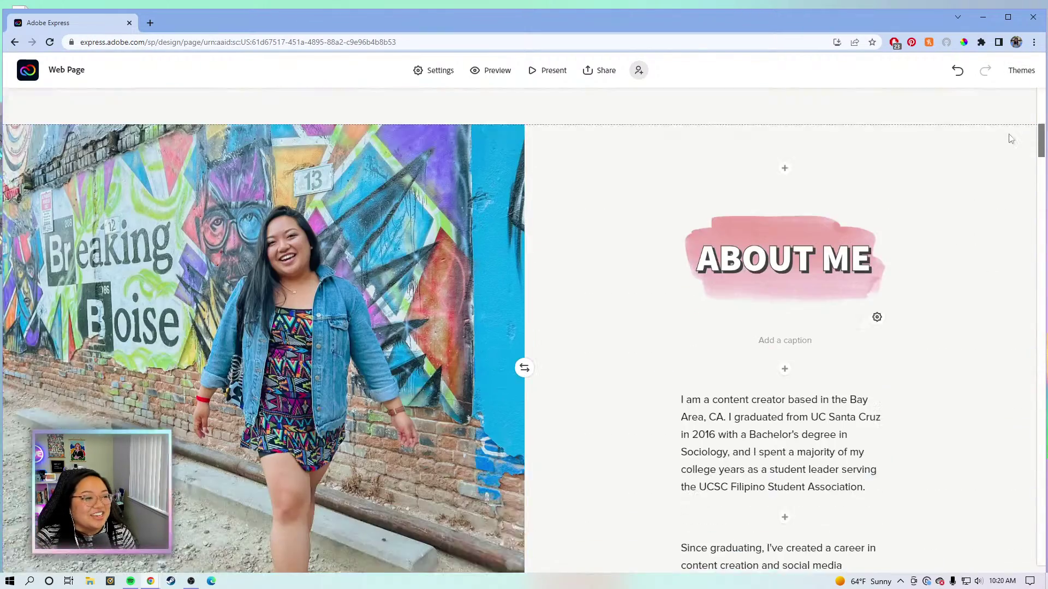
{"action": "scroll", "coordinate": [873, 246], "scroll_direction": "down", "scroll_amount": 3}
{"action": "left_click", "coordinate": [685, 186]}
{"action": "scroll", "coordinate": [693, 230], "scroll_direction": "up", "scroll_amount": 1}
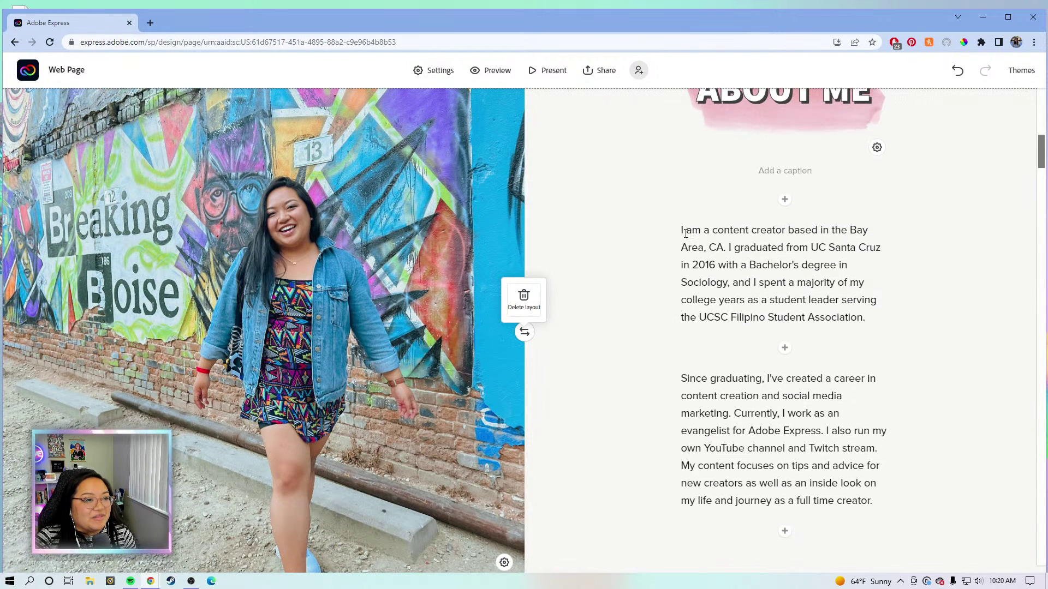
{"action": "left_click", "coordinate": [711, 231]}
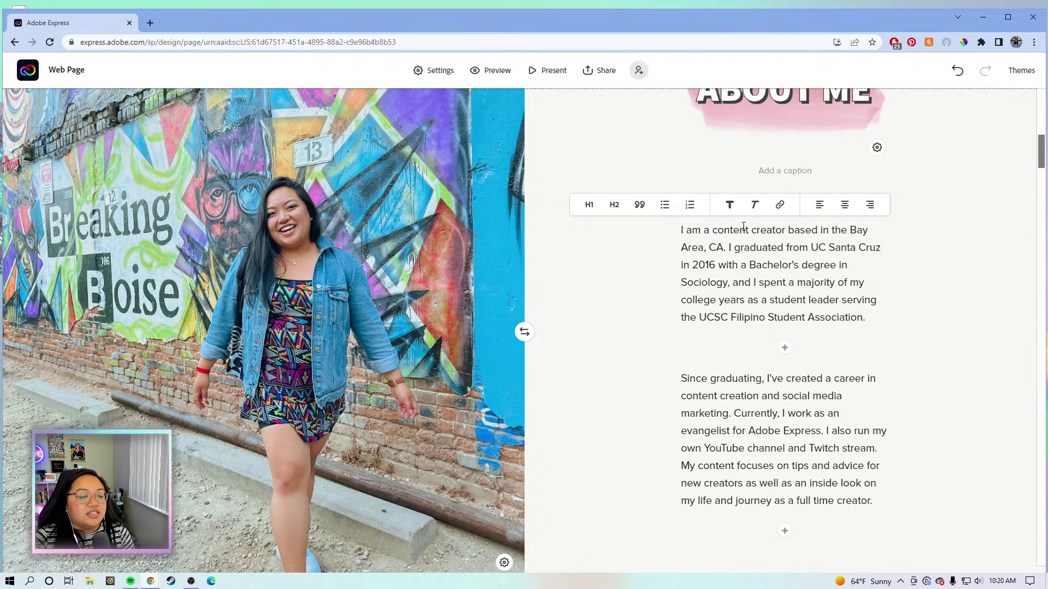
{"action": "scroll", "coordinate": [755, 243], "scroll_direction": "down", "scroll_amount": 5}
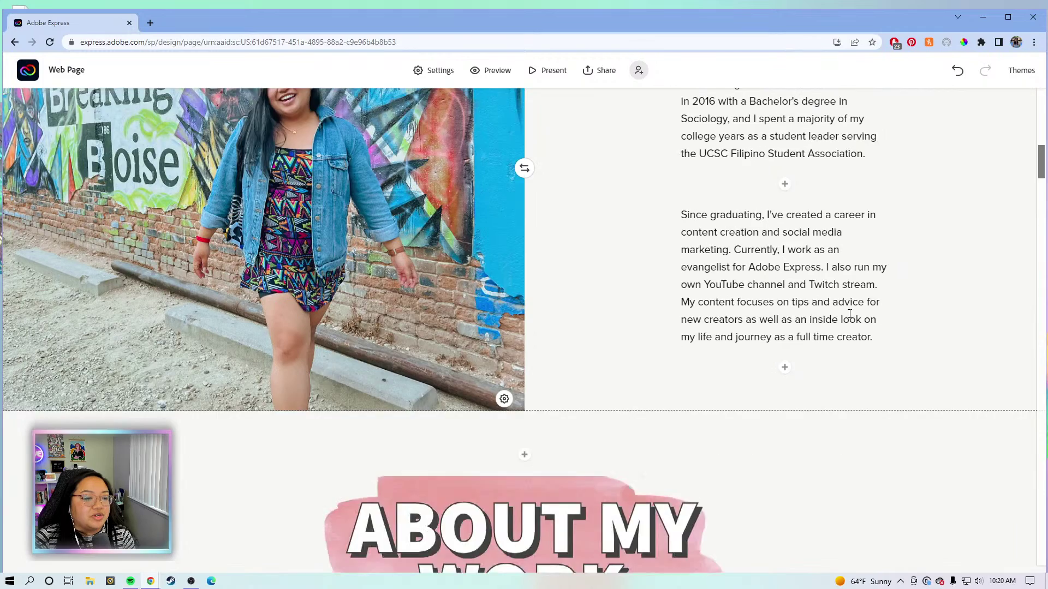
{"action": "scroll", "coordinate": [899, 326], "scroll_direction": "up", "scroll_amount": 5}
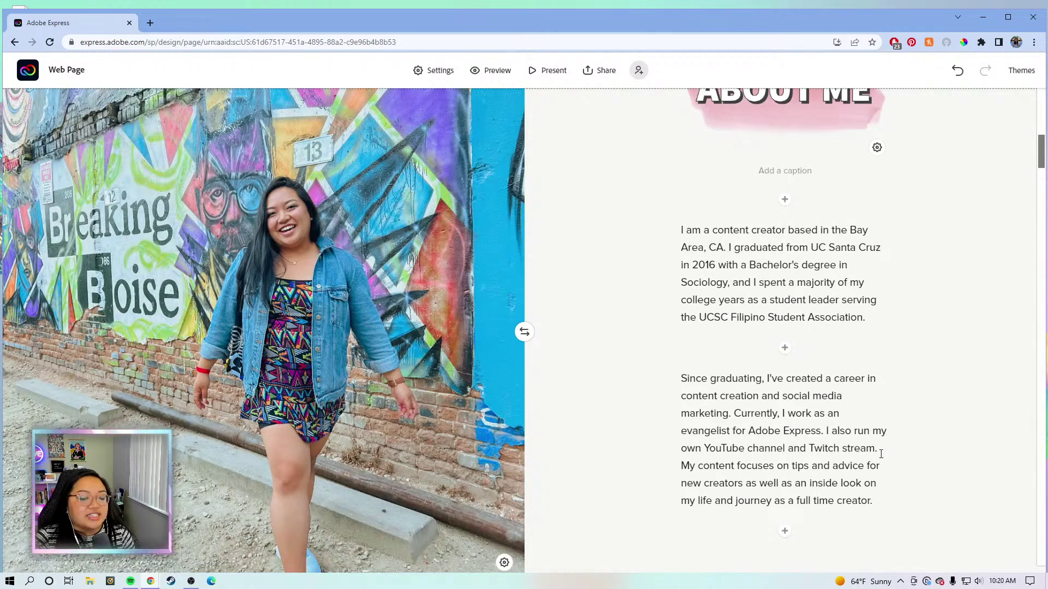
{"action": "scroll", "coordinate": [880, 454], "scroll_direction": "down", "scroll_amount": 3}
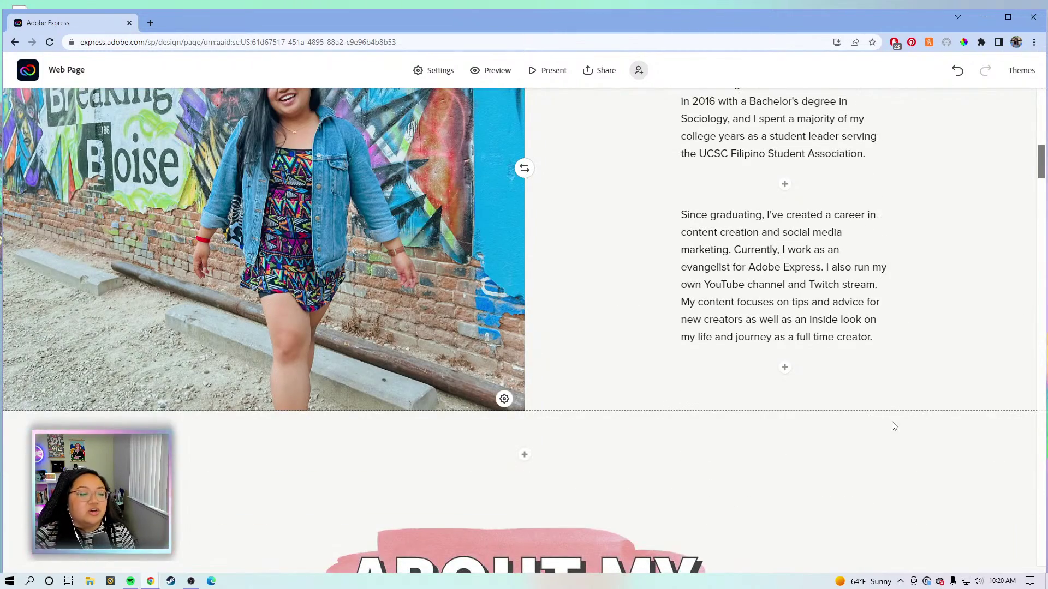
{"action": "scroll", "coordinate": [900, 404], "scroll_direction": "up", "scroll_amount": 4}
{"action": "left_click", "coordinate": [767, 337]}
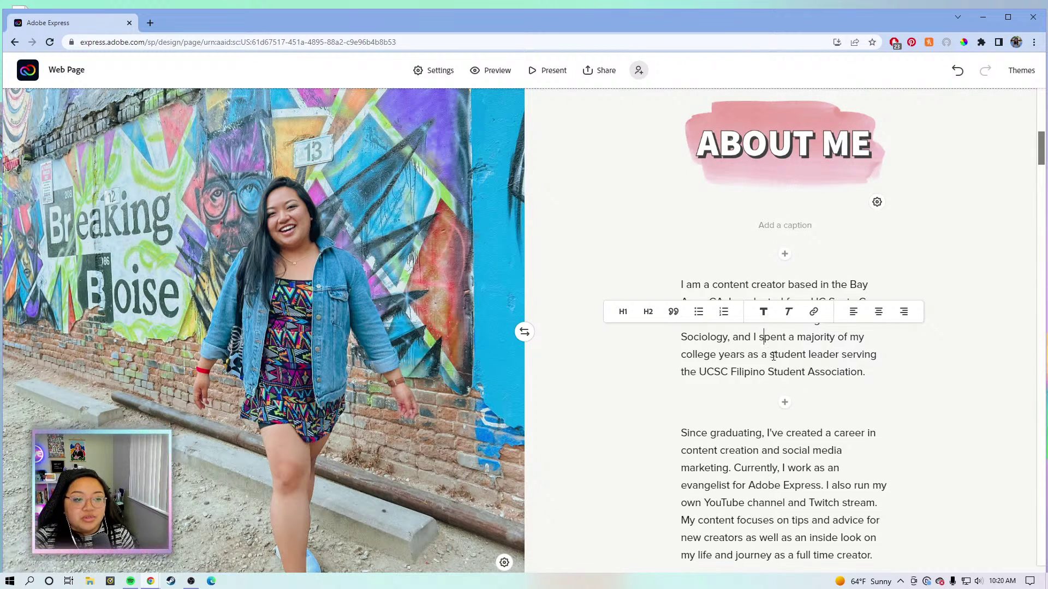
{"action": "left_click", "coordinate": [774, 354]}
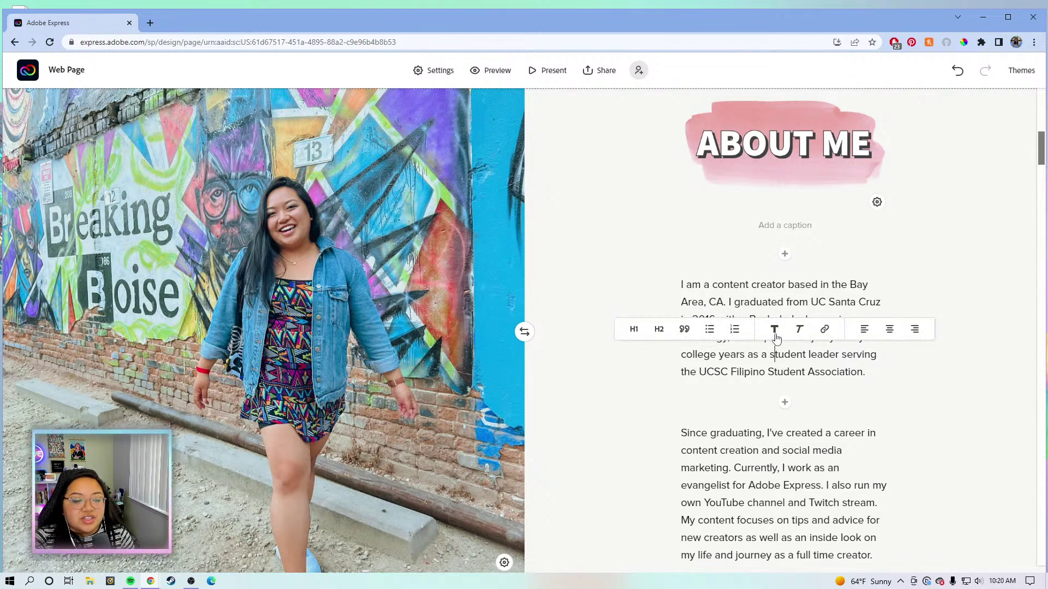
{"action": "left_click", "coordinate": [831, 389]}
{"action": "left_click", "coordinate": [842, 431]}
{"action": "left_click", "coordinate": [808, 322]}
{"action": "scroll", "coordinate": [828, 333], "scroll_direction": "down", "scroll_amount": 2}
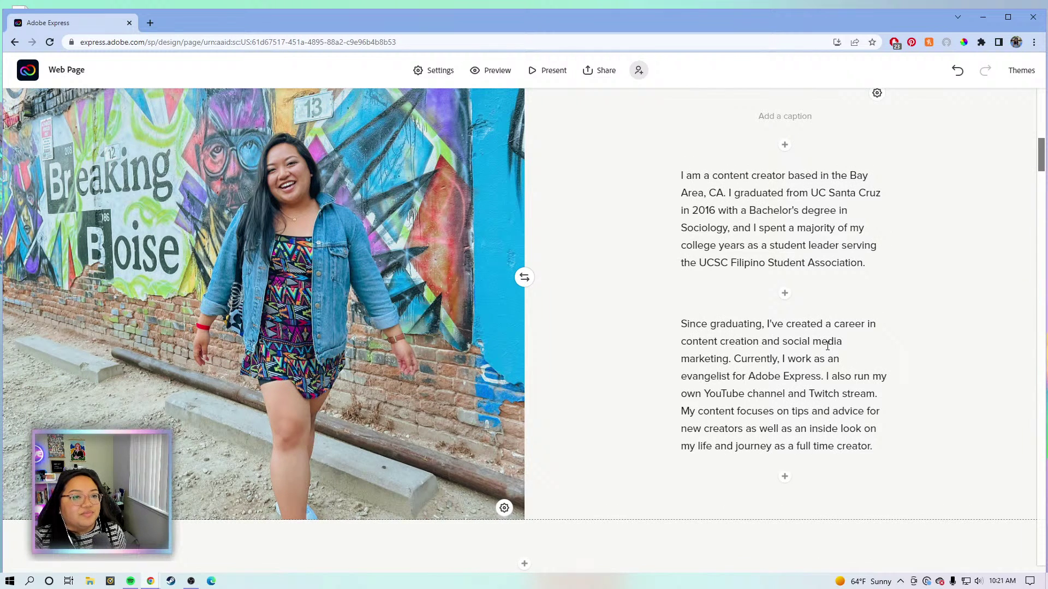
{"action": "scroll", "coordinate": [828, 346], "scroll_direction": "up", "scroll_amount": 1}
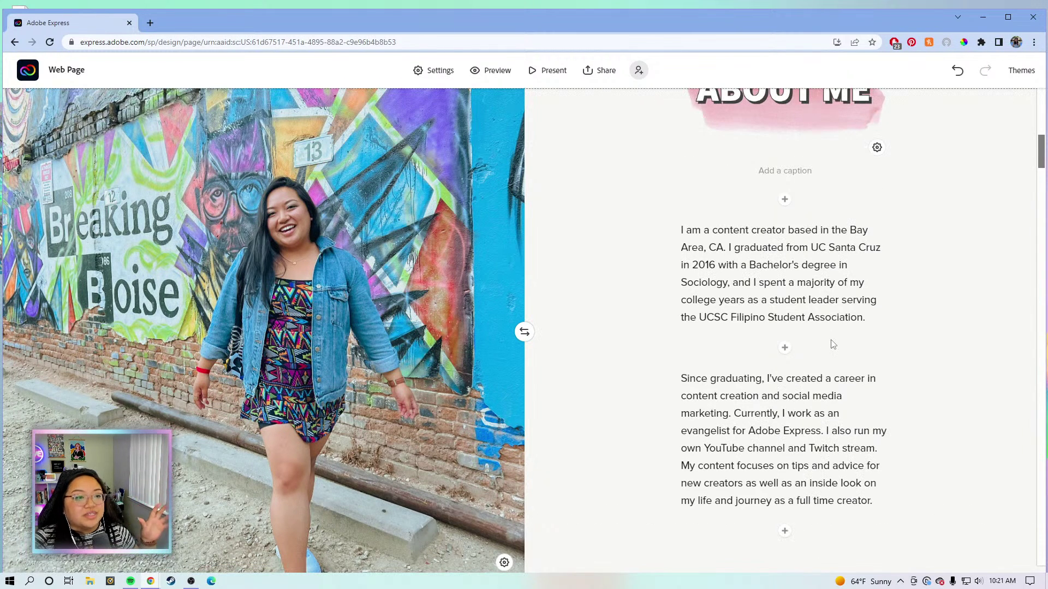
{"action": "scroll", "coordinate": [832, 344], "scroll_direction": "down", "scroll_amount": 1}
{"action": "scroll", "coordinate": [813, 295], "scroll_direction": "up", "scroll_amount": 3}
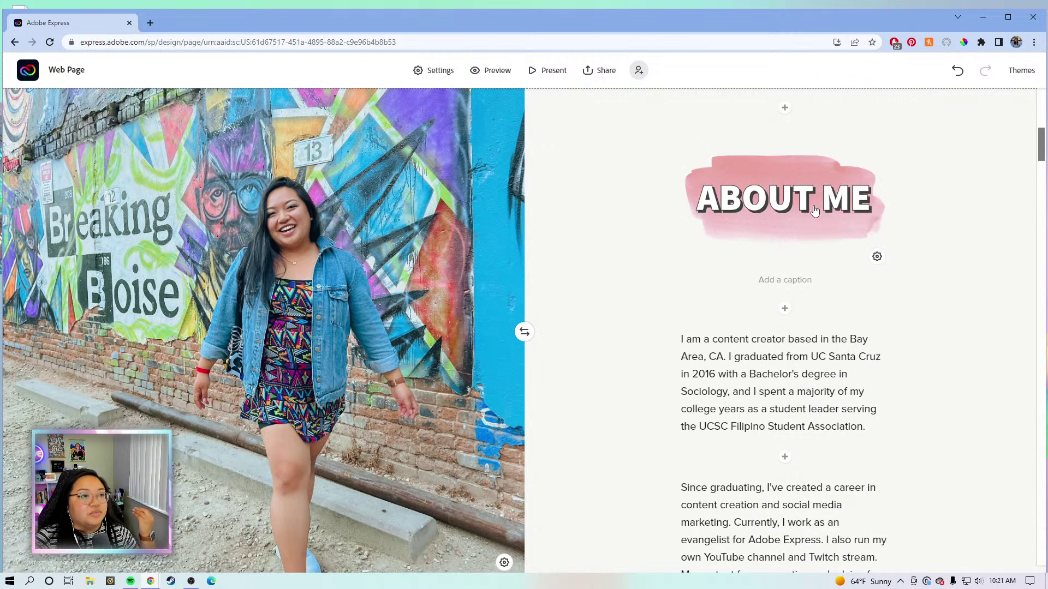
{"action": "scroll", "coordinate": [824, 316], "scroll_direction": "down", "scroll_amount": 2}
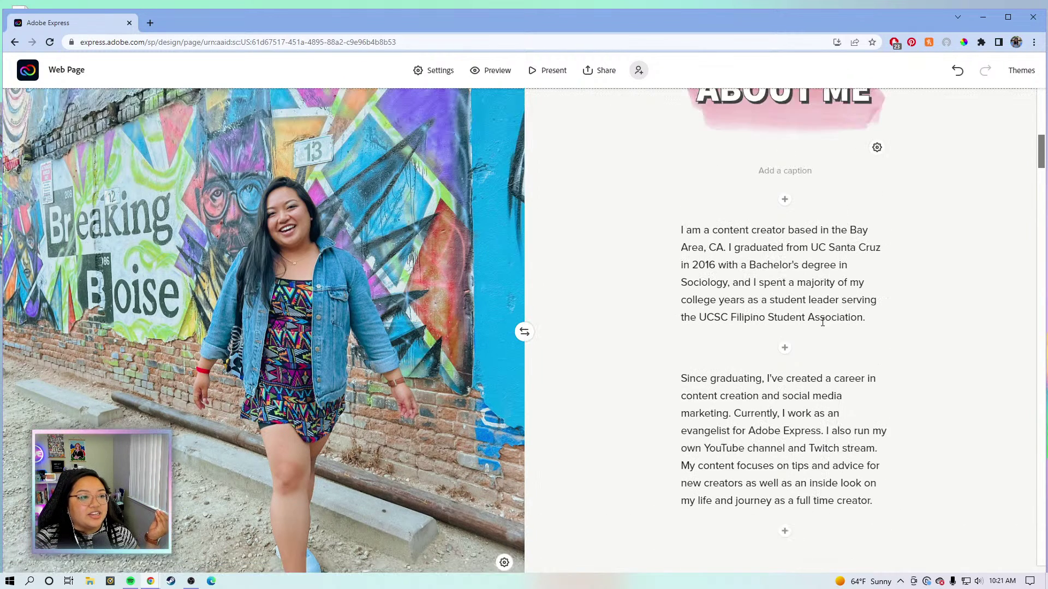
Bold 'content creator based in the Bay Area, CA.' in the first About Me paragraph.
{"action": "left_click", "coordinate": [873, 464]}
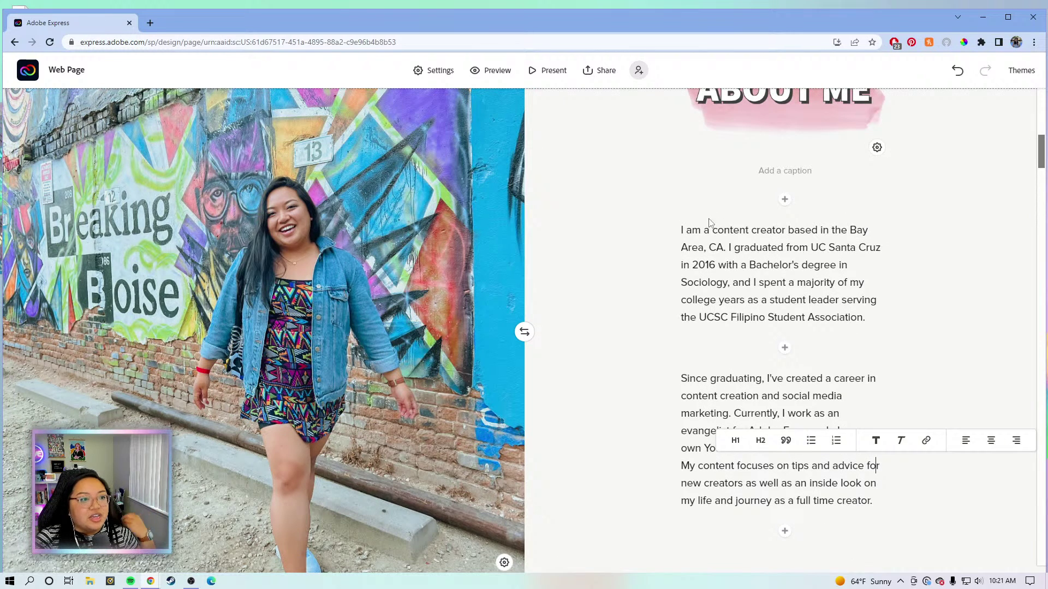
{"action": "left_click", "coordinate": [712, 230]}
{"action": "left_click_drag", "start_coordinate": [715, 231], "coordinate": [730, 245]}
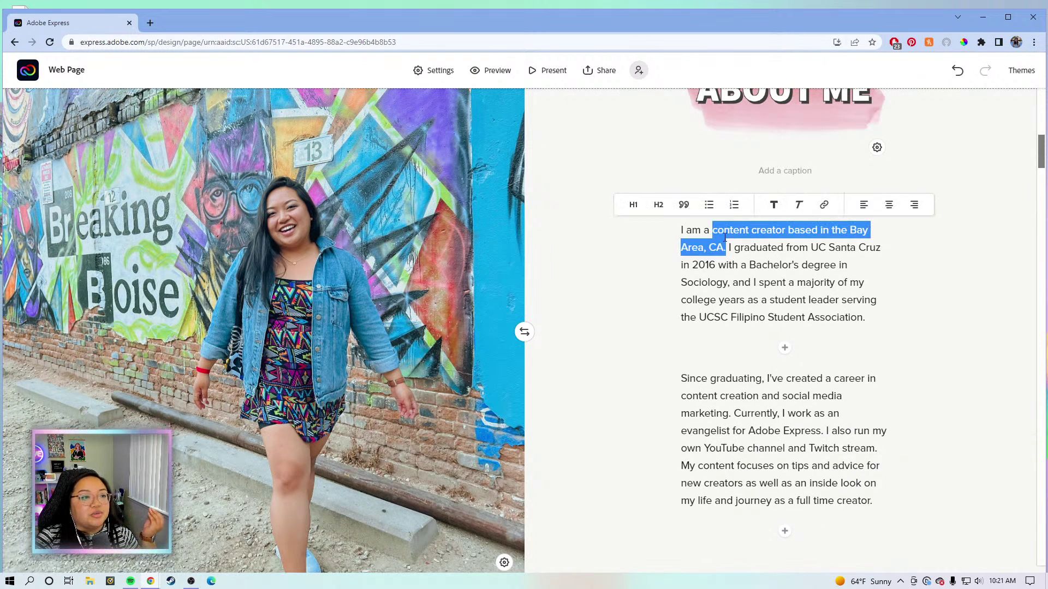
{"action": "left_click", "coordinate": [774, 212]}
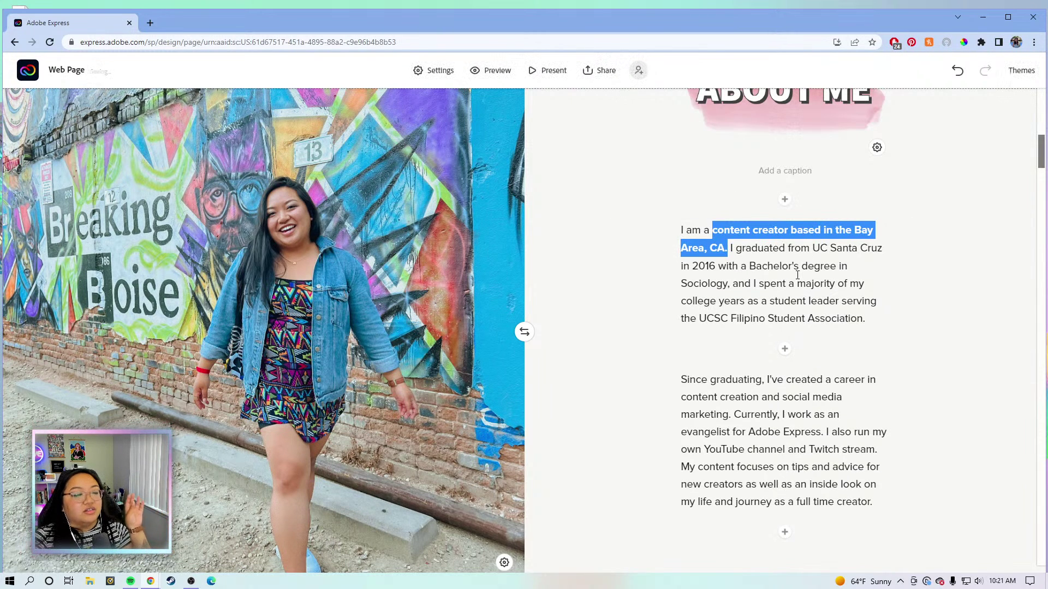
{"action": "left_click_drag", "start_coordinate": [812, 318], "coordinate": [819, 318]}
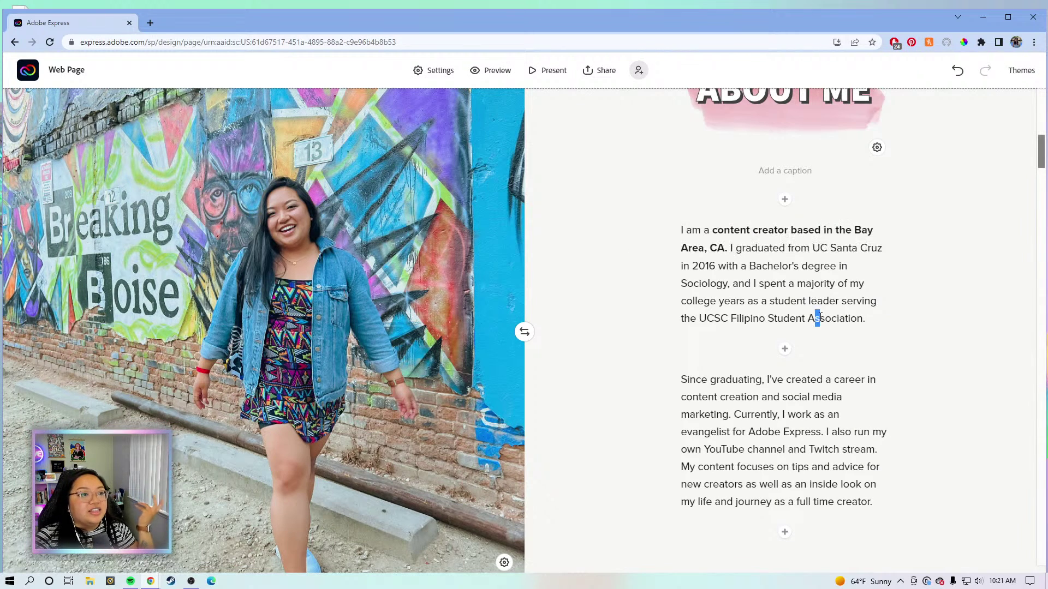
{"action": "left_click", "coordinate": [753, 242]}
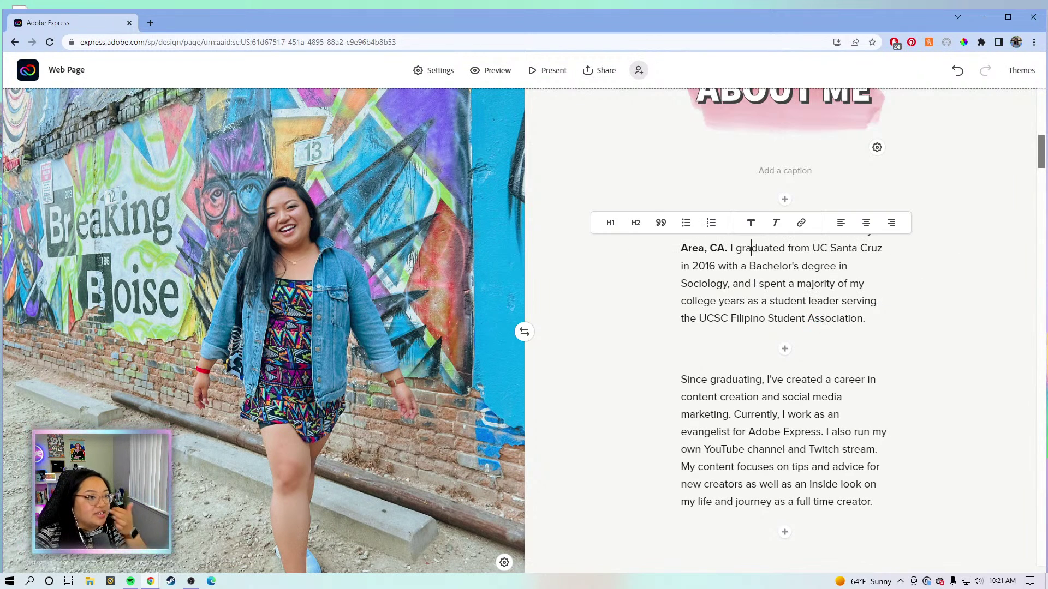
{"action": "left_click_drag", "start_coordinate": [781, 311], "coordinate": [790, 301]}
{"action": "scroll", "coordinate": [786, 305], "scroll_direction": "down", "scroll_amount": 3}
Bold 'content creation' and 'social media marketing.' in the second paragraph.
{"action": "left_click", "coordinate": [734, 251]}
{"action": "left_click", "coordinate": [780, 320]}
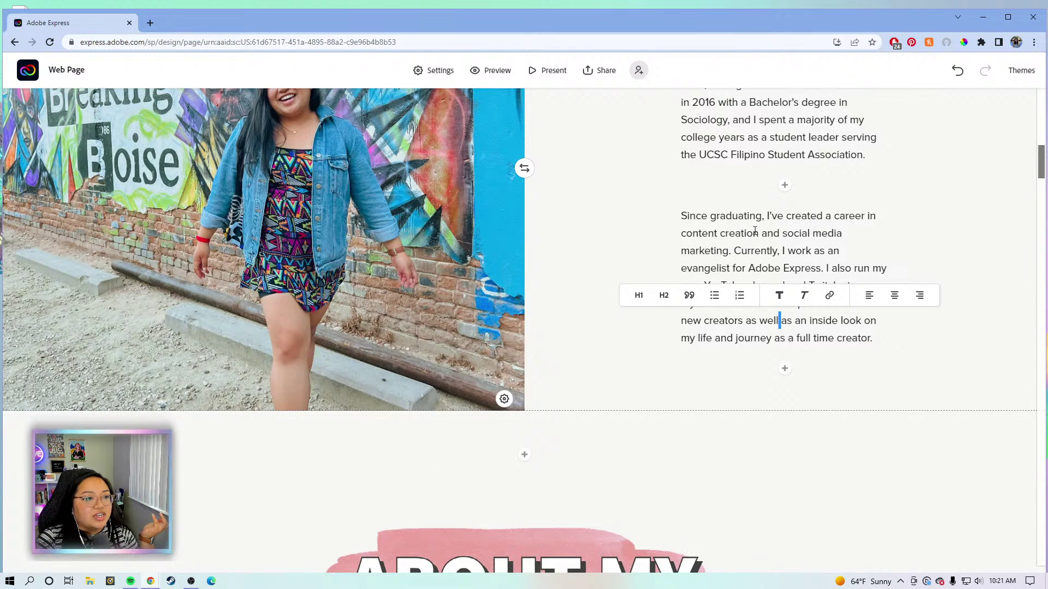
{"action": "left_click_drag", "start_coordinate": [759, 233], "coordinate": [680, 234]}
{"action": "left_click", "coordinate": [719, 207]}
{"action": "left_click_drag", "start_coordinate": [785, 233], "coordinate": [735, 255]}
{"action": "left_click", "coordinate": [760, 206]}
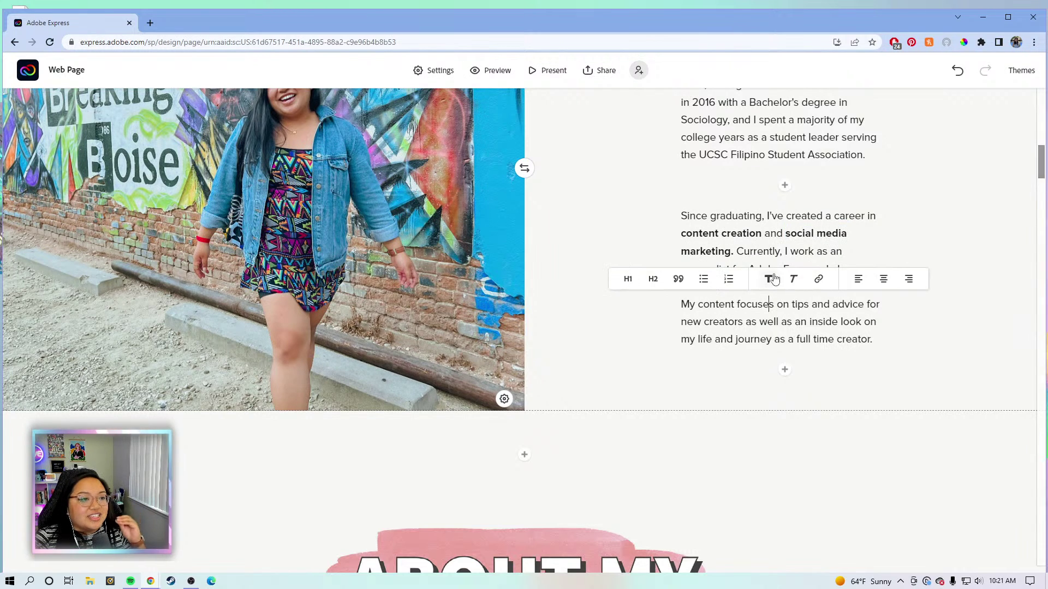
{"action": "left_click", "coordinate": [787, 252]}
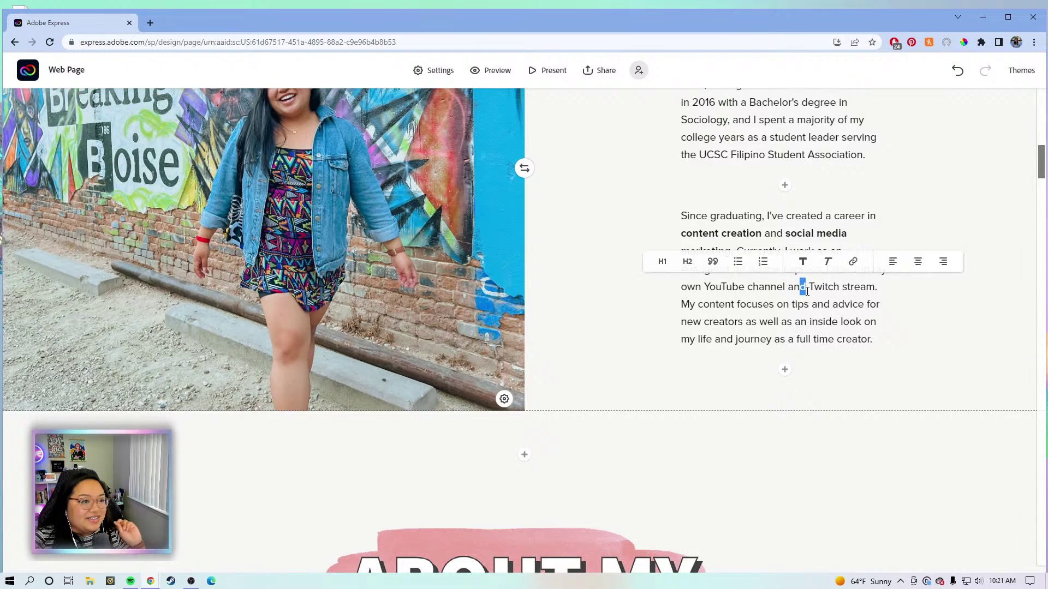
Bold the phrase 'evangelist for Adobe Express'.
{"action": "left_click", "coordinate": [760, 339]}
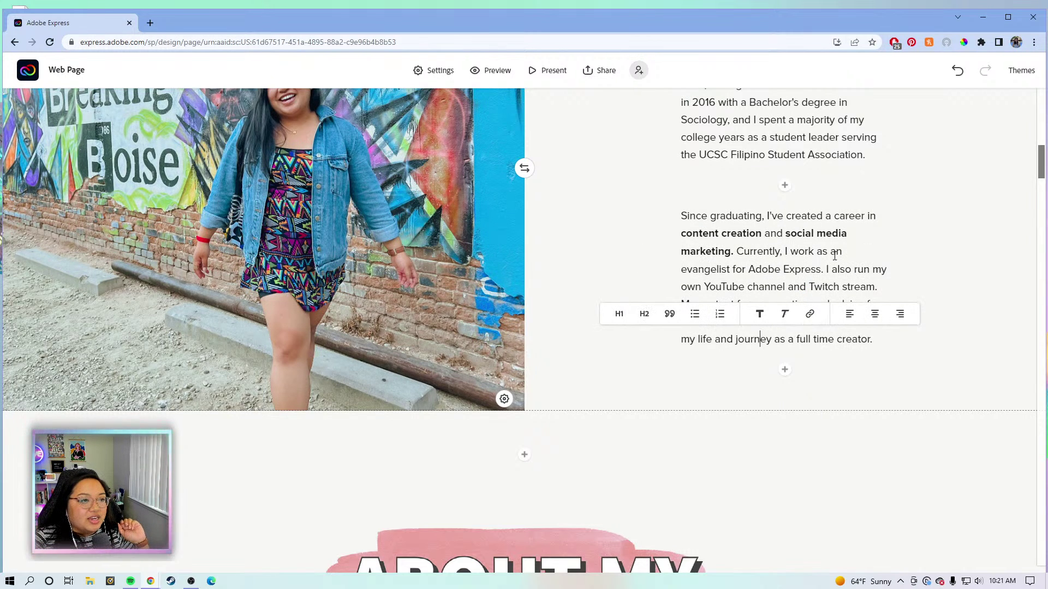
{"action": "left_click", "coordinate": [728, 269]}
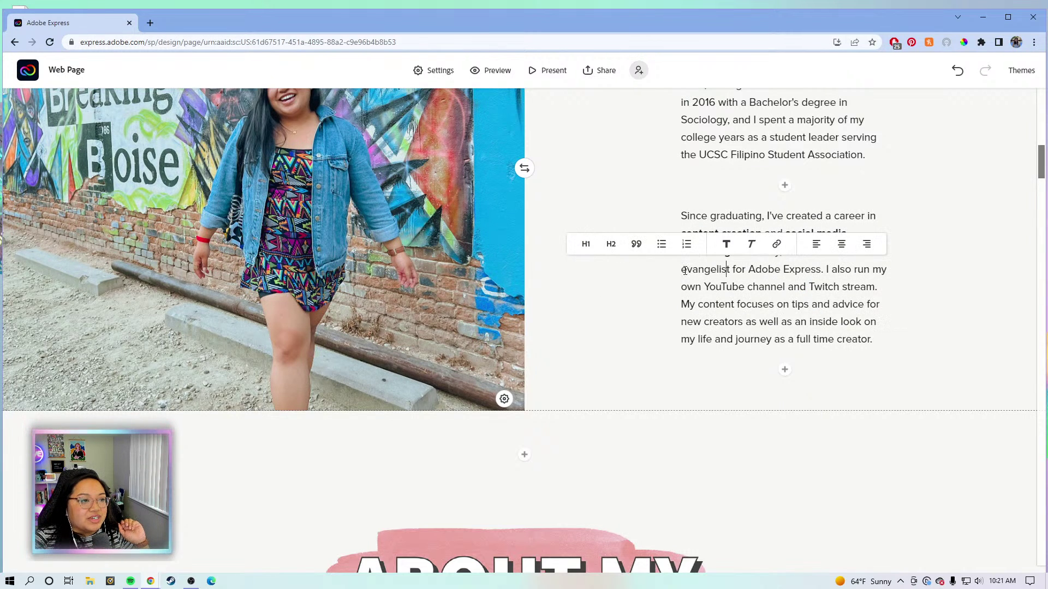
{"action": "left_click_drag", "start_coordinate": [683, 271], "coordinate": [821, 269]}
{"action": "left_click", "coordinate": [750, 244]}
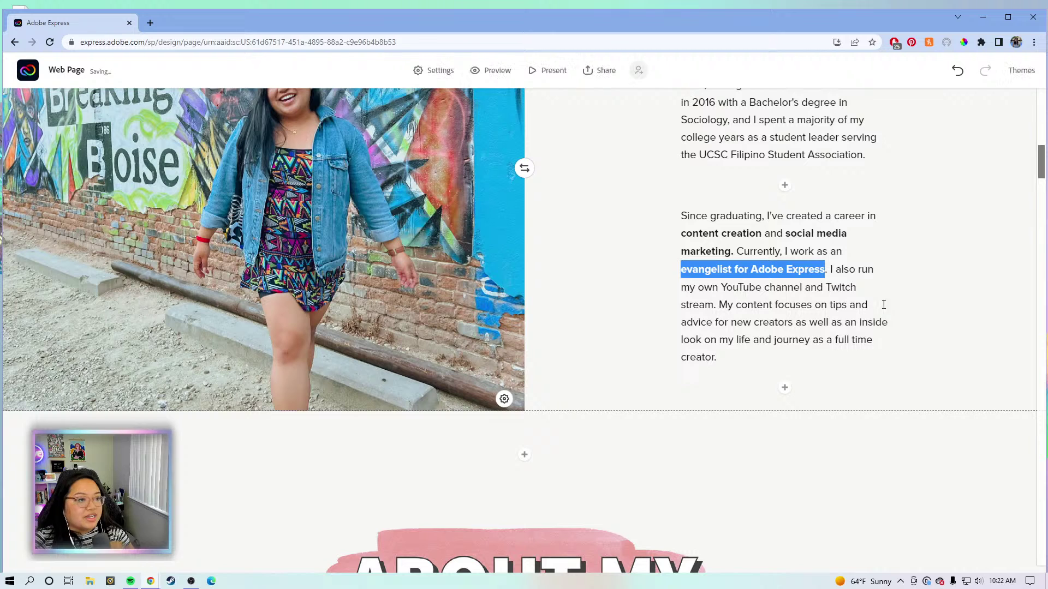
{"action": "left_click", "coordinate": [768, 321]}
Link the words 'YouTube channel' to the creator's YouTube channel URL.
{"action": "left_click", "coordinate": [725, 288]}
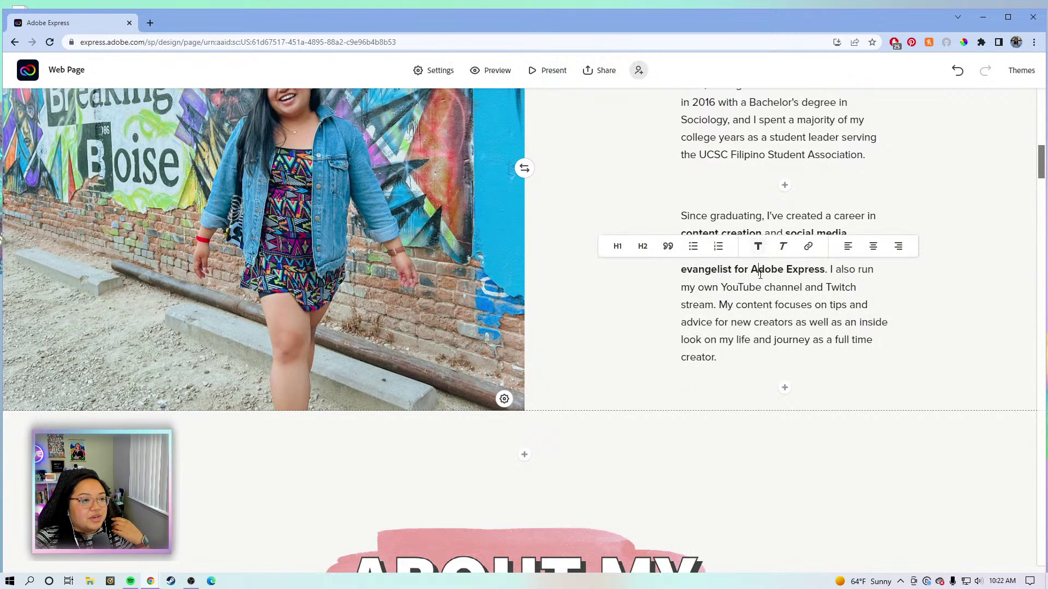
{"action": "left_click_drag", "start_coordinate": [725, 288], "coordinate": [802, 287]}
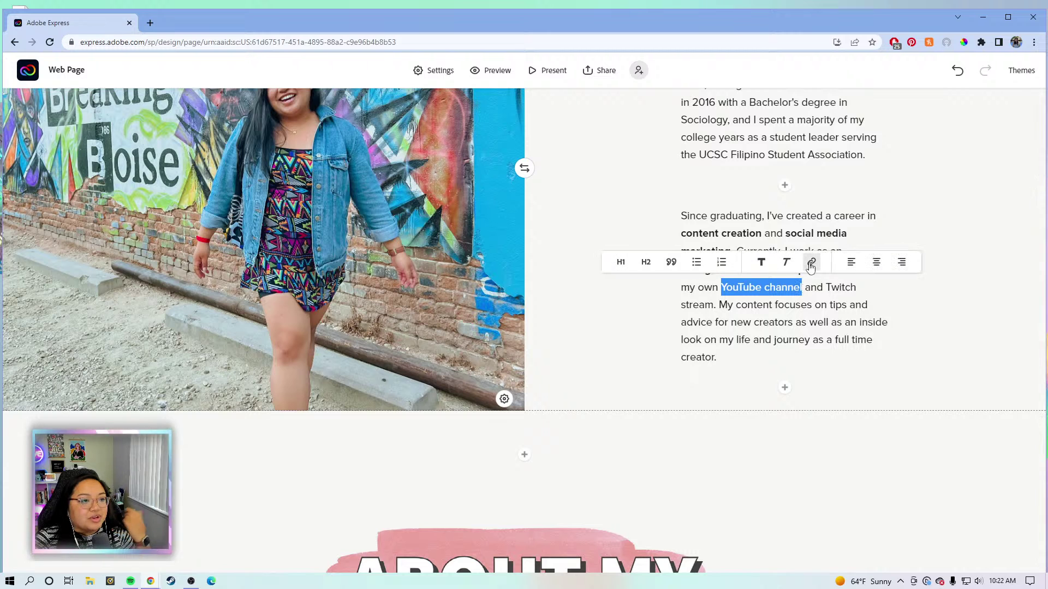
{"action": "left_click", "coordinate": [811, 263]}
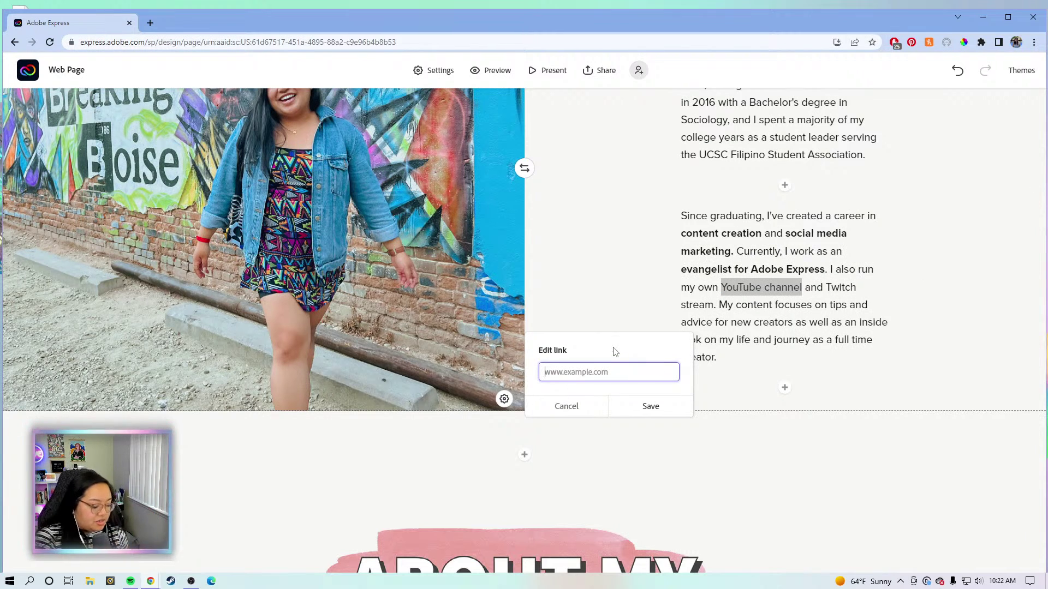
{"action": "type", "text": "https"}
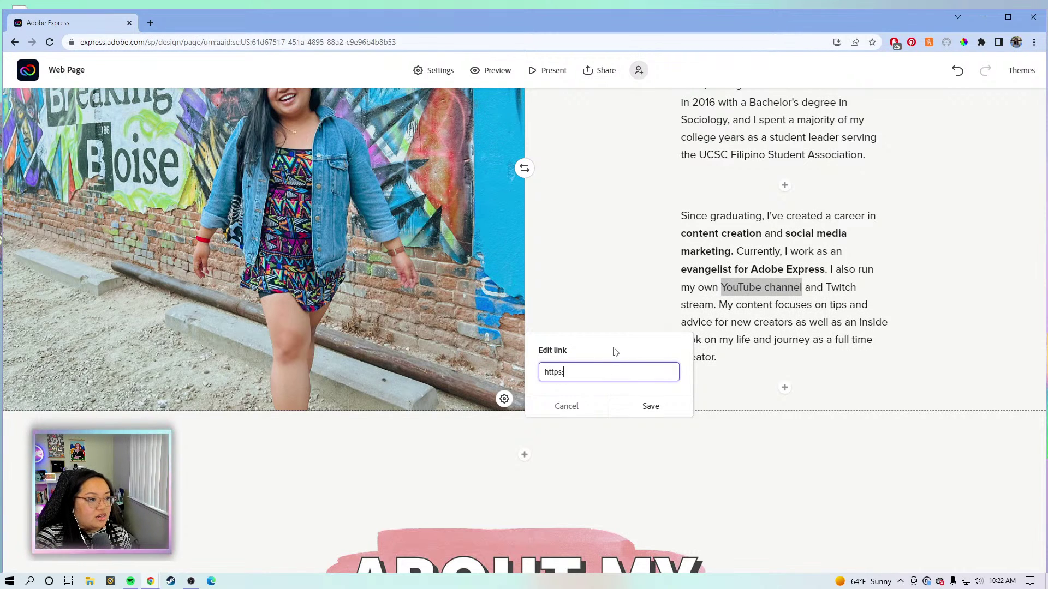
{"action": "type", "text": "://youtube."}
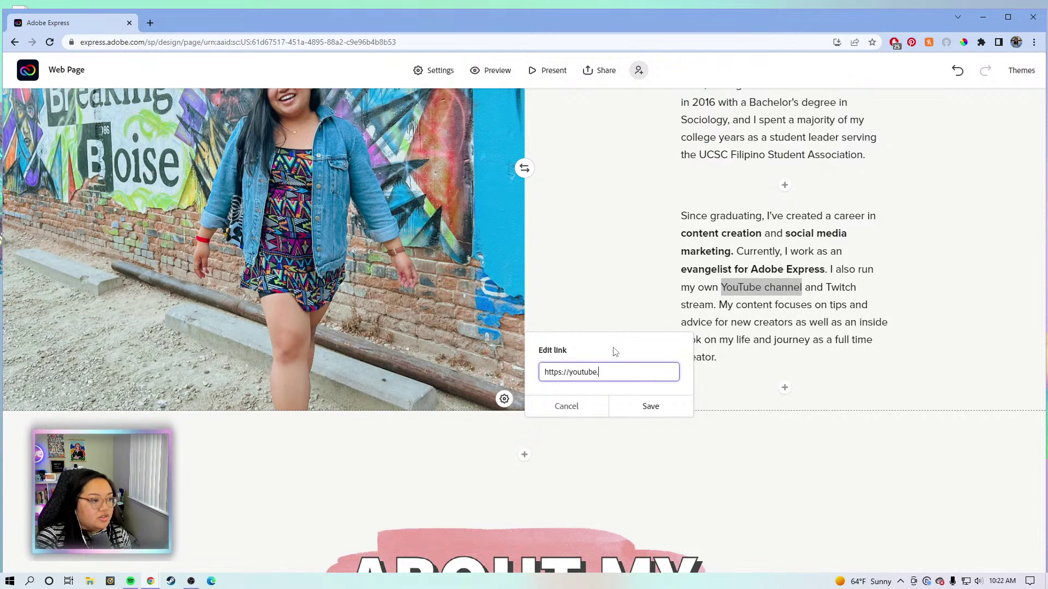
{"action": "type", "text": "com/katrinatorrijos"}
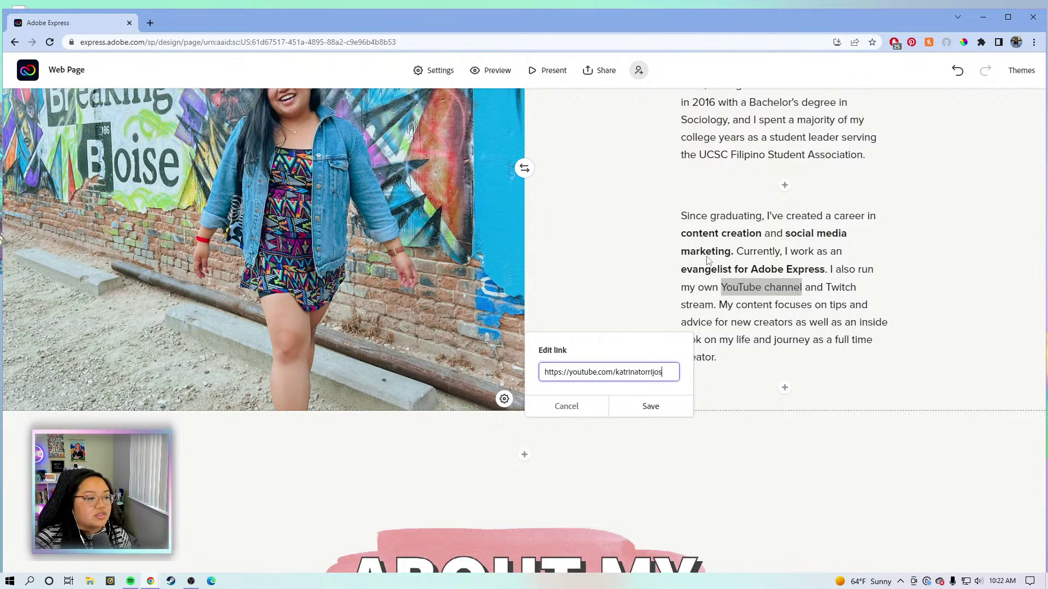
{"action": "left_click", "coordinate": [654, 407]}
{"action": "left_click", "coordinate": [817, 322]}
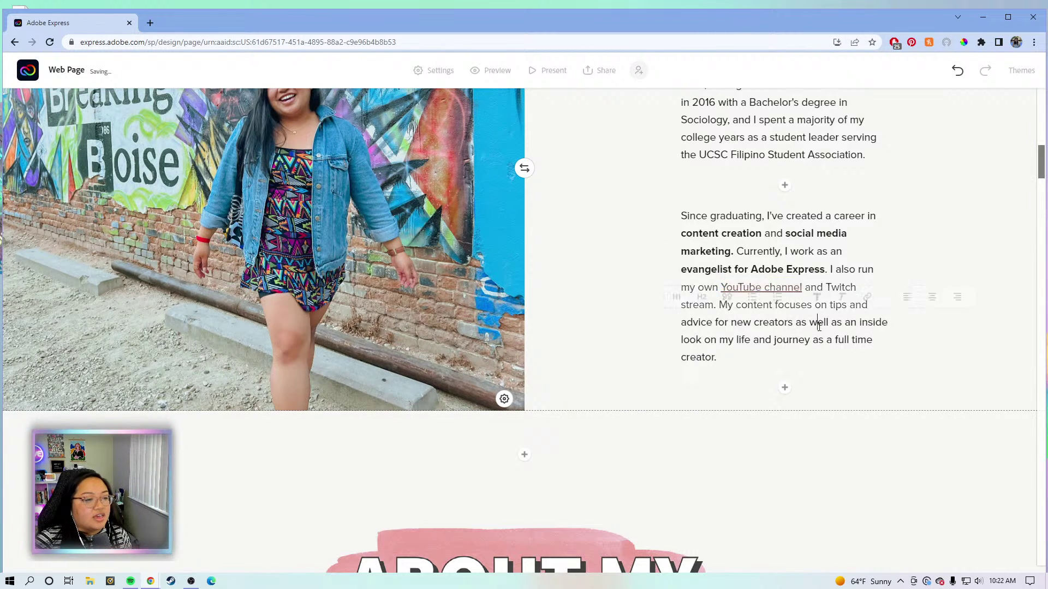
Link the words 'Twitch stream' to the creator's Twitch page URL.
{"action": "scroll", "coordinate": [856, 278], "scroll_direction": "up", "scroll_amount": 3}
{"action": "left_click_drag", "start_coordinate": [824, 450], "coordinate": [715, 467]}
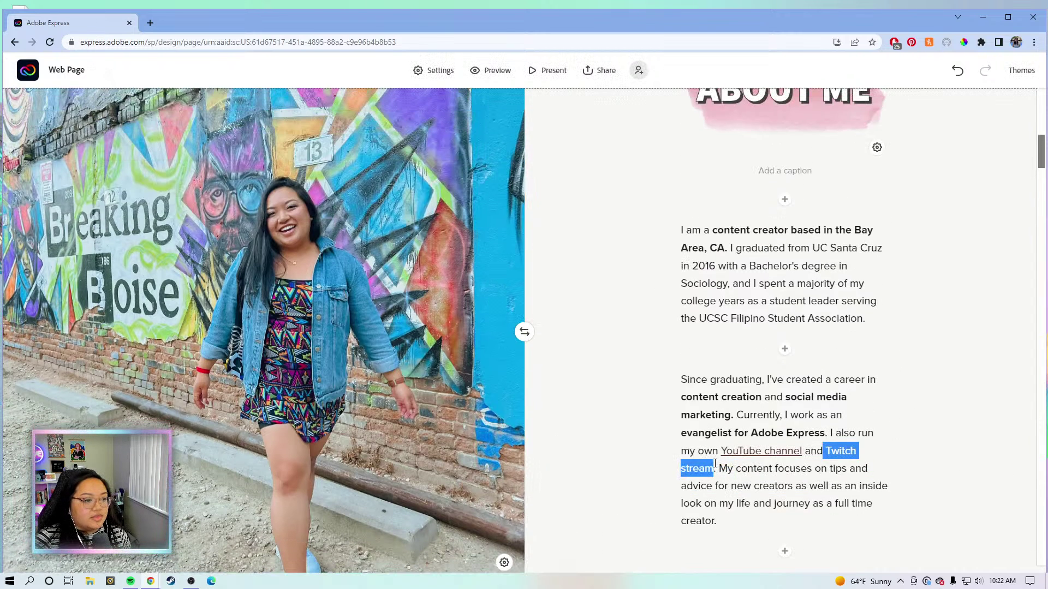
{"action": "left_click", "coordinate": [817, 428]}
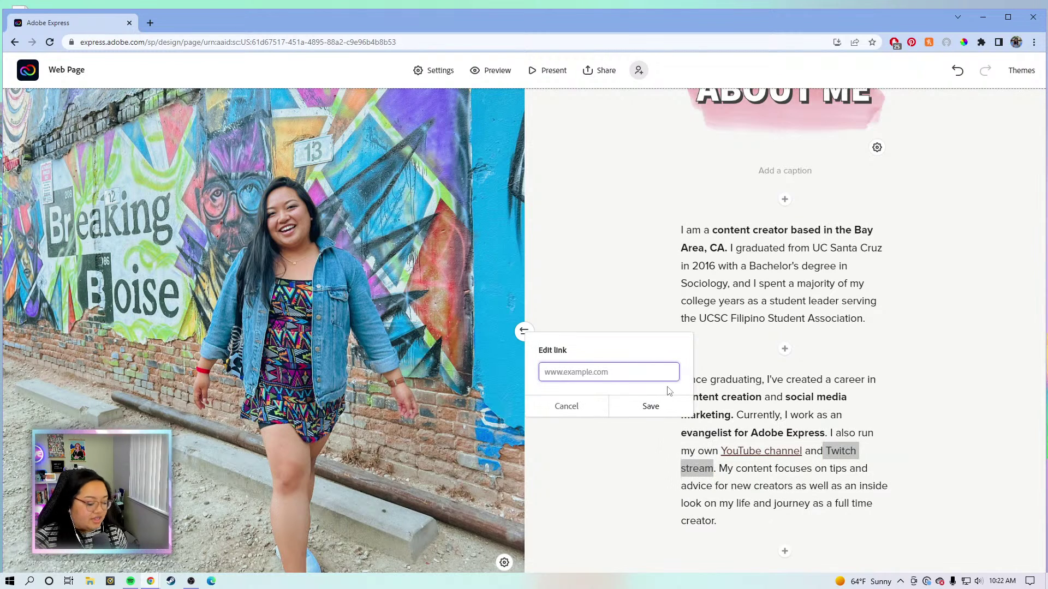
{"action": "type", "text": "https://twitch.tv/katrinator"}
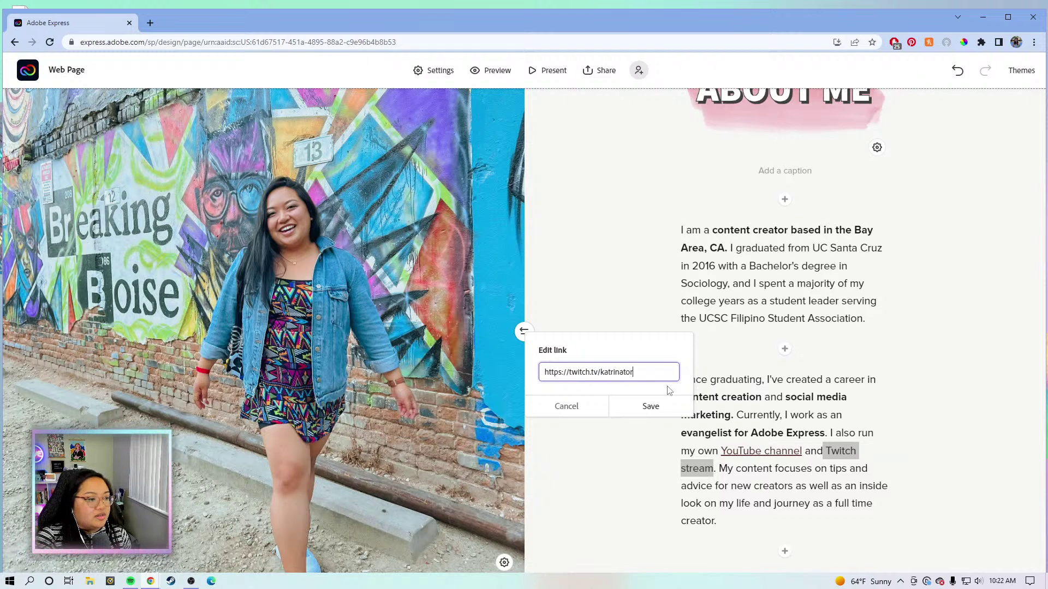
{"action": "type", "text": "rijos"}
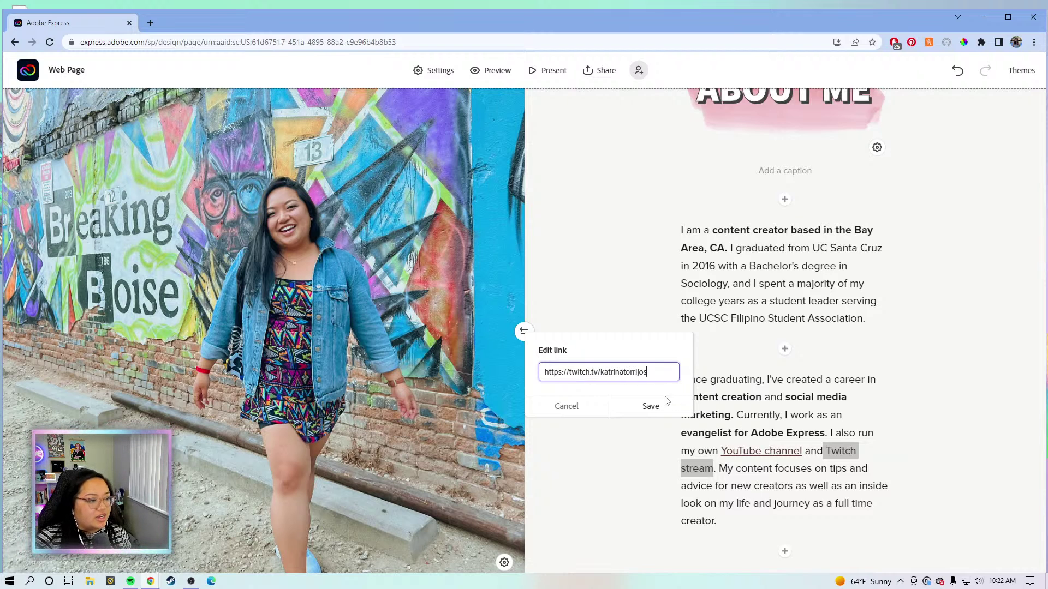
{"action": "left_click", "coordinate": [652, 406]}
{"action": "left_click", "coordinate": [809, 401]}
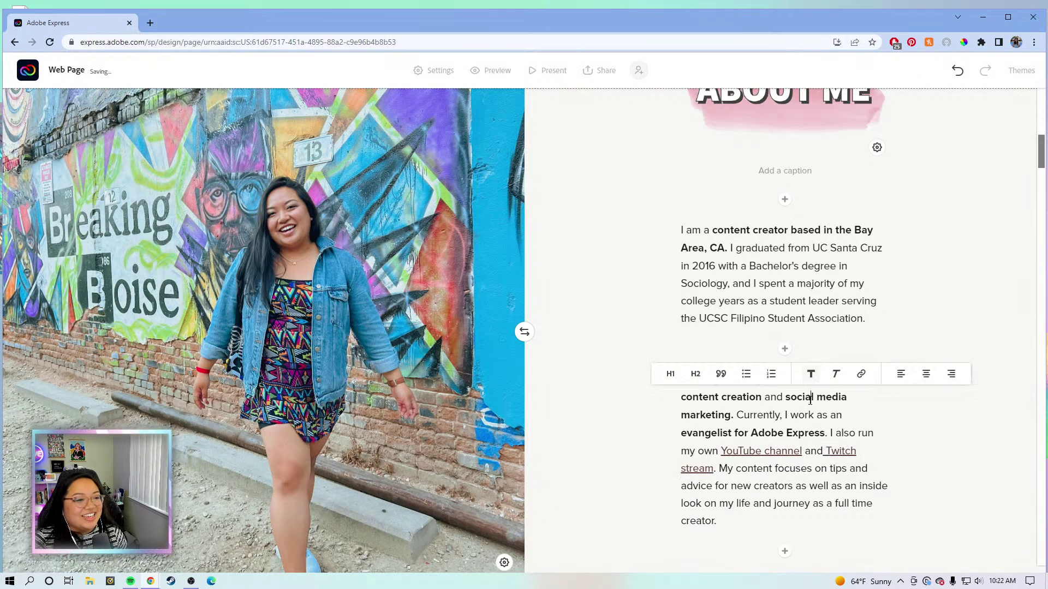
{"action": "scroll", "coordinate": [808, 404], "scroll_direction": "down", "scroll_amount": 1}
{"action": "left_click", "coordinate": [768, 416]}
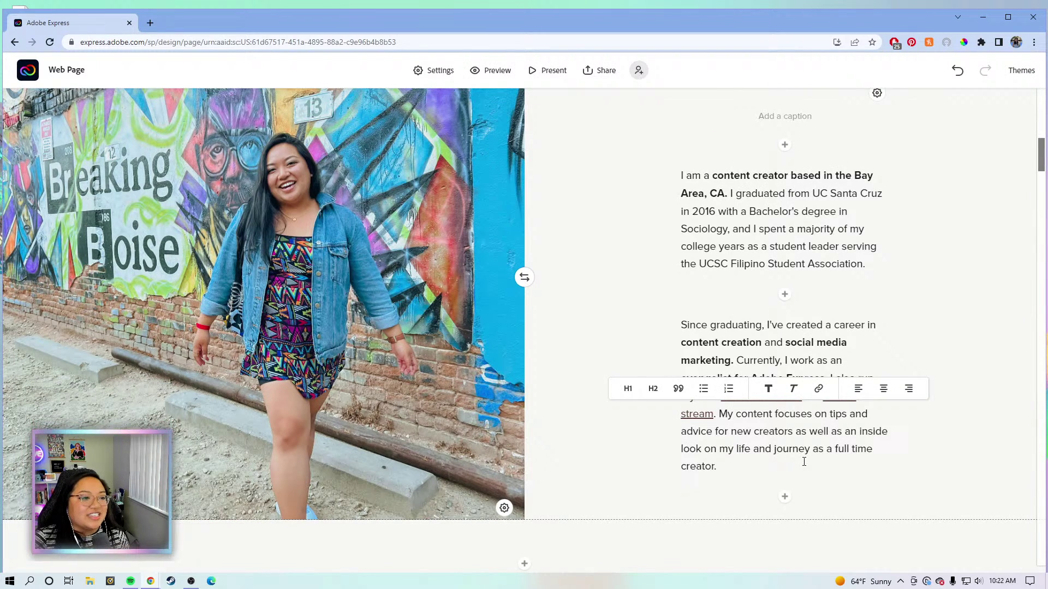
{"action": "left_click", "coordinate": [858, 447]}
{"action": "left_click", "coordinate": [866, 449]}
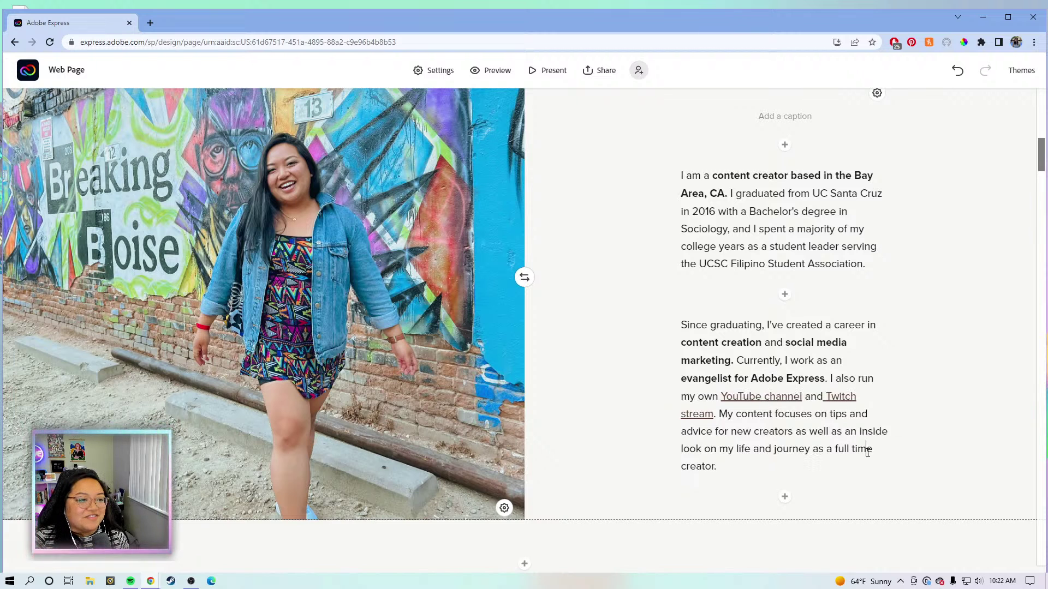
Bold 'tips and advice for new creators' and 'journey as a full time creator.' in the About Me paragraph.
{"action": "left_click", "coordinate": [837, 343]}
{"action": "scroll", "coordinate": [841, 355], "scroll_direction": "down", "scroll_amount": 3}
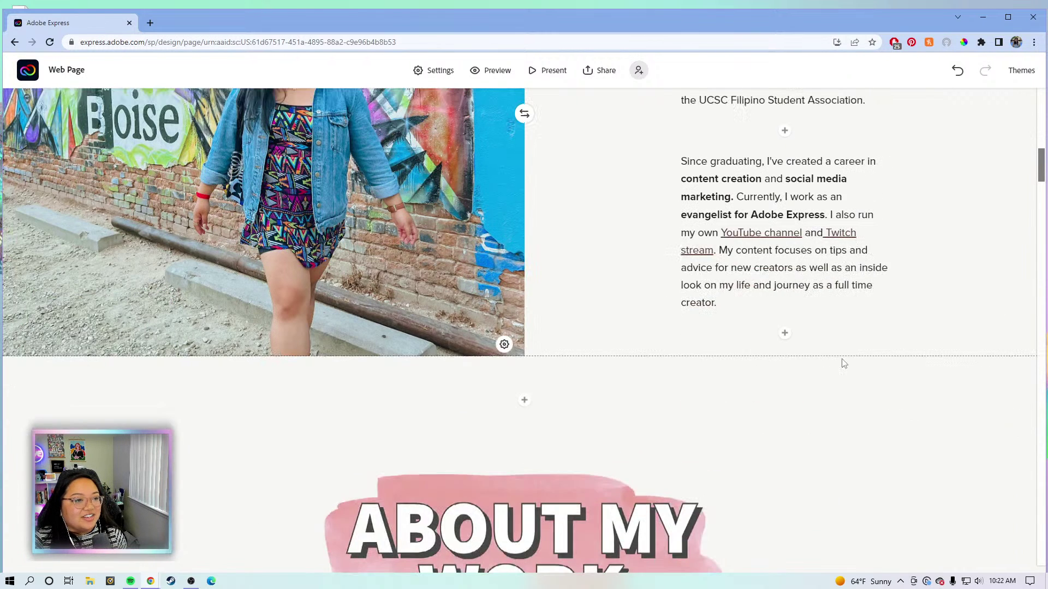
{"action": "left_click", "coordinate": [841, 265]}
{"action": "left_click", "coordinate": [822, 196]}
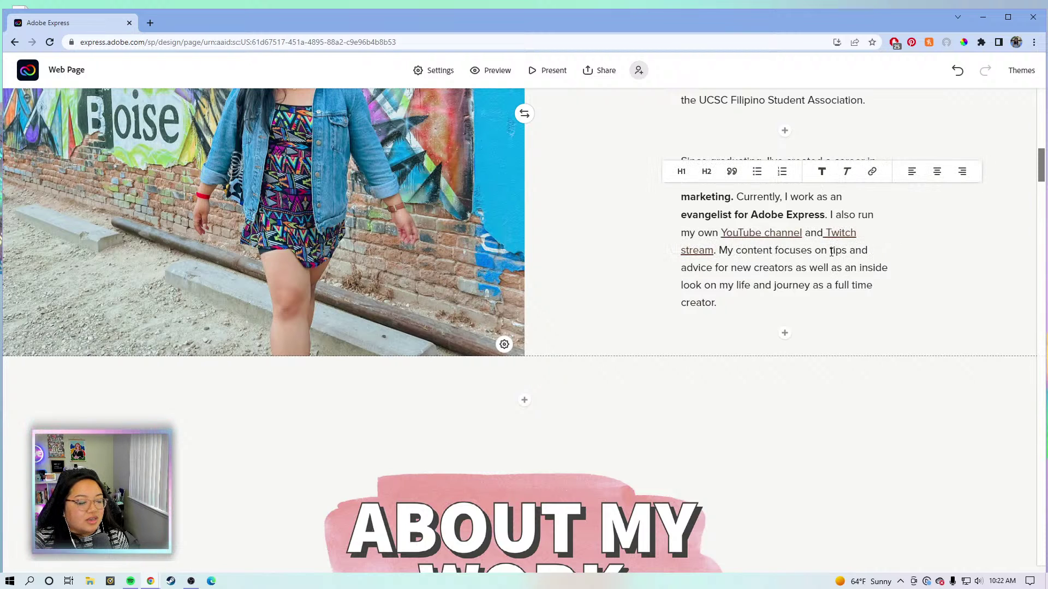
{"action": "left_click_drag", "start_coordinate": [830, 252], "coordinate": [795, 276]}
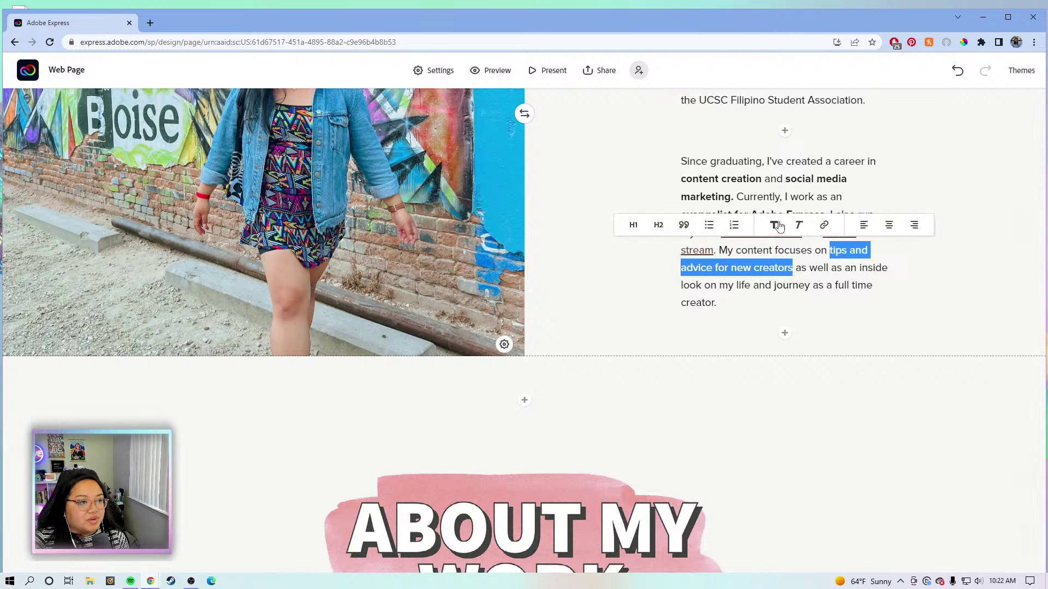
{"action": "left_click", "coordinate": [772, 228]}
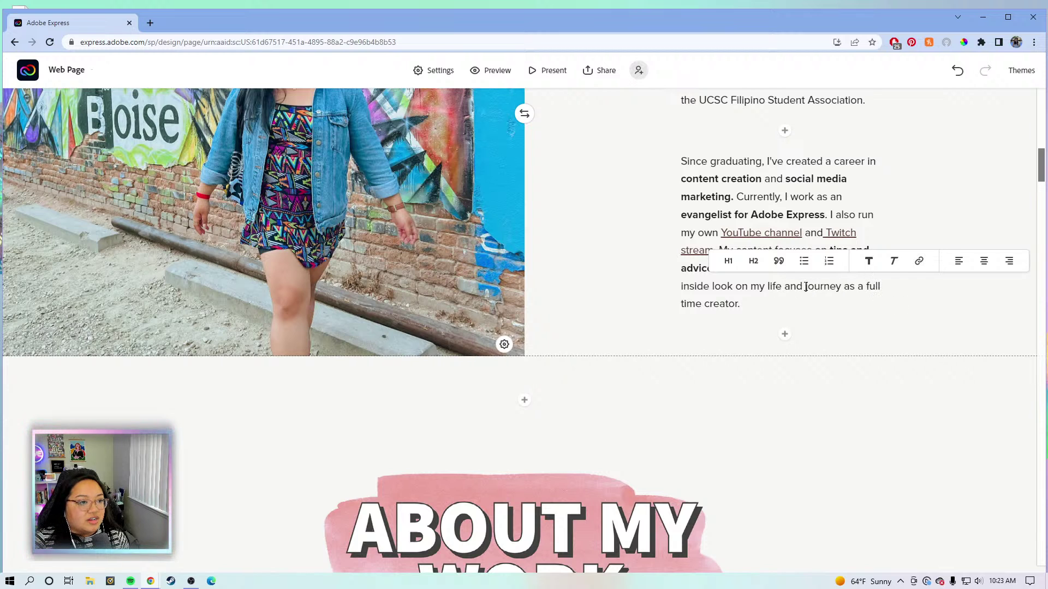
{"action": "left_click_drag", "start_coordinate": [804, 286], "coordinate": [828, 301]}
{"action": "left_click", "coordinate": [812, 287]}
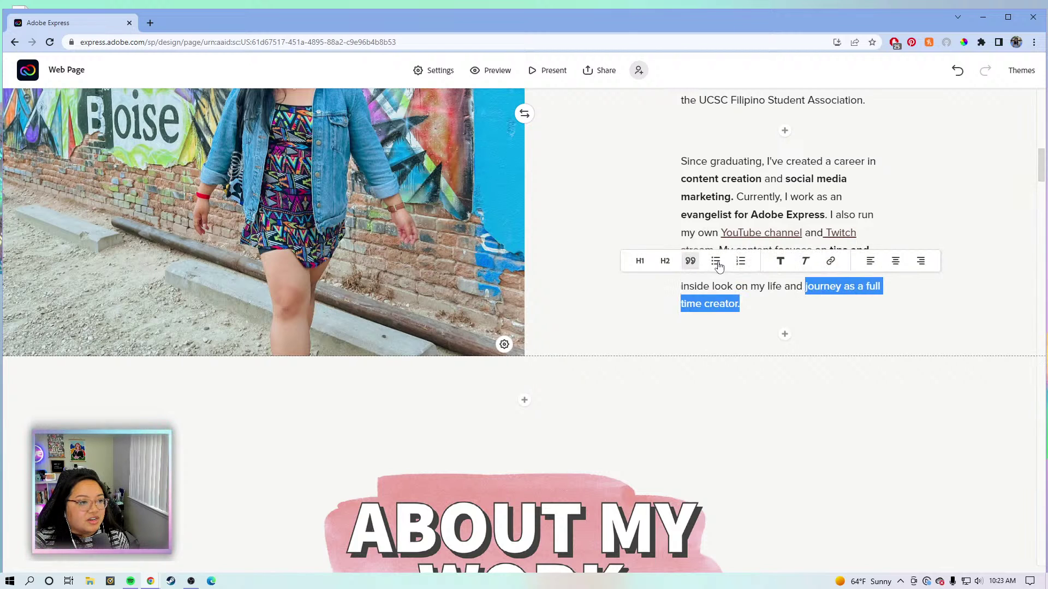
{"action": "left_click", "coordinate": [782, 264]}
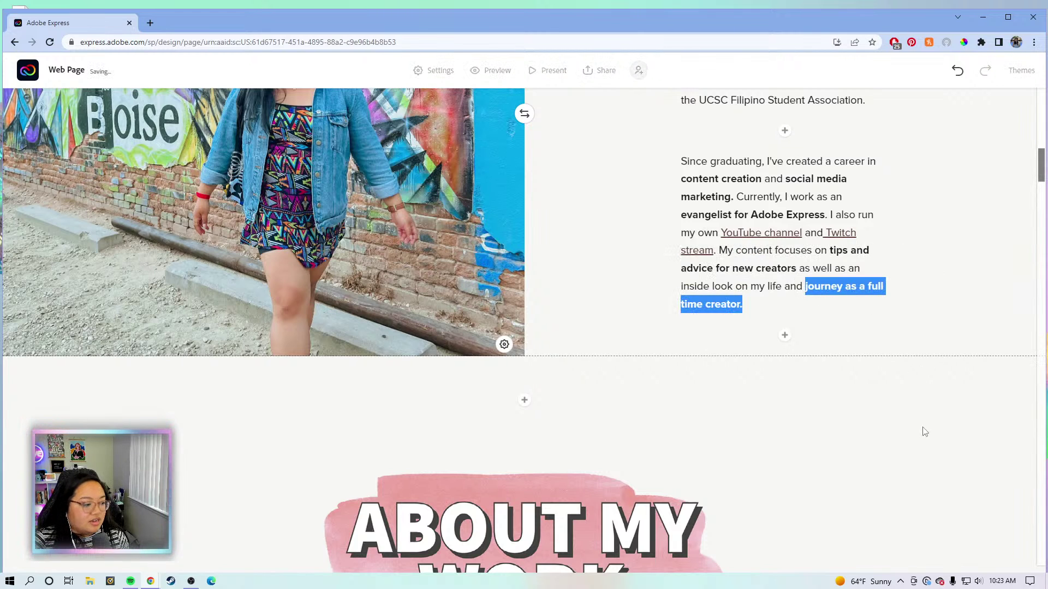
{"action": "scroll", "coordinate": [924, 431], "scroll_direction": "down", "scroll_amount": 5}
{"action": "scroll", "coordinate": [878, 429], "scroll_direction": "down", "scroll_amount": 10}
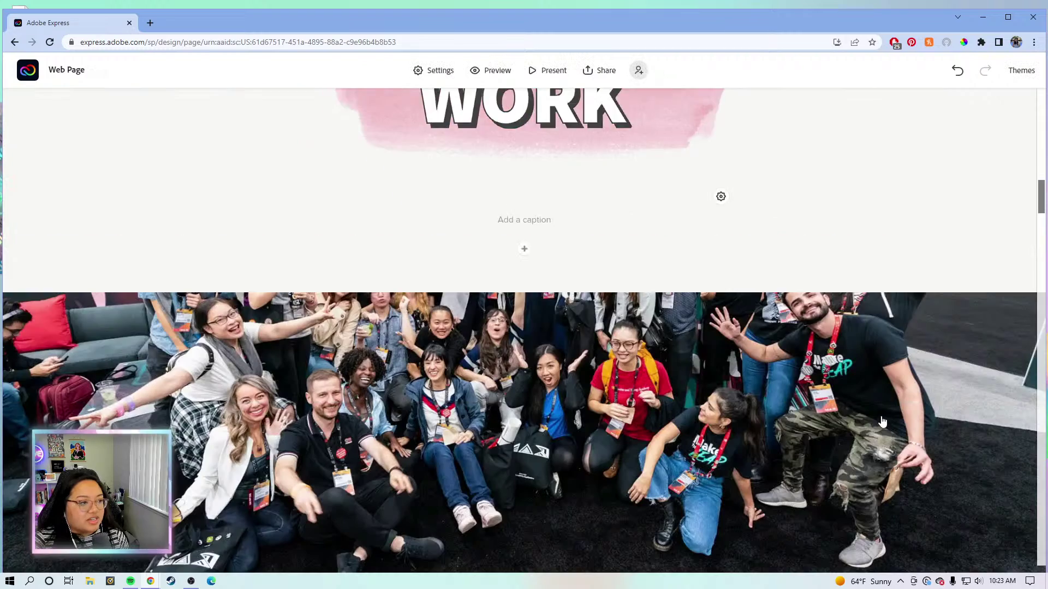
Bold the span from 'building brand awareness and a loyal community' through 'questions.'.
{"action": "scroll", "coordinate": [887, 412], "scroll_direction": "down", "scroll_amount": 1}
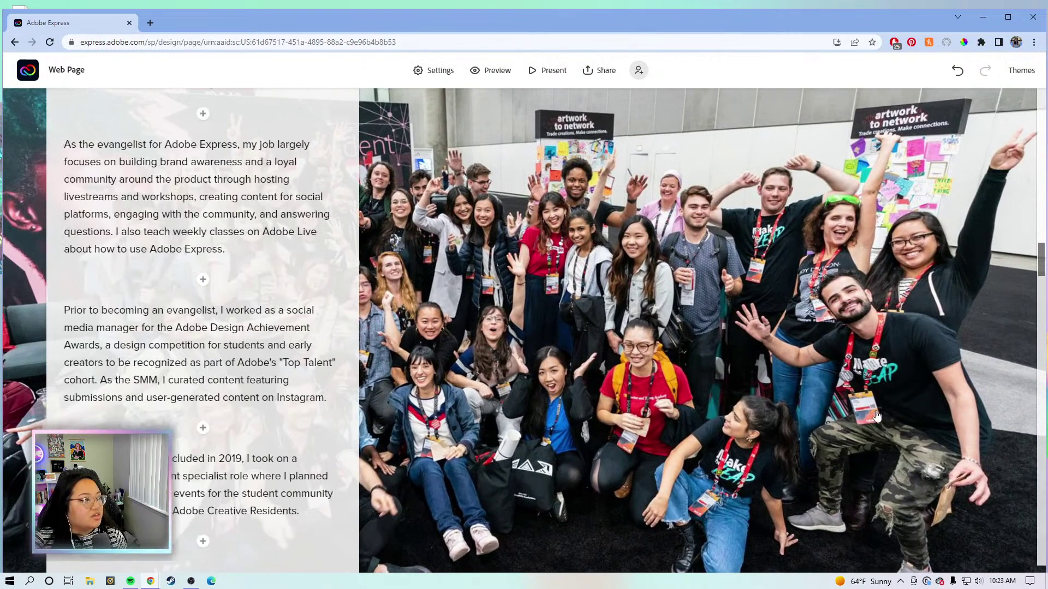
{"action": "left_click", "coordinate": [171, 191]}
{"action": "left_click", "coordinate": [201, 137]}
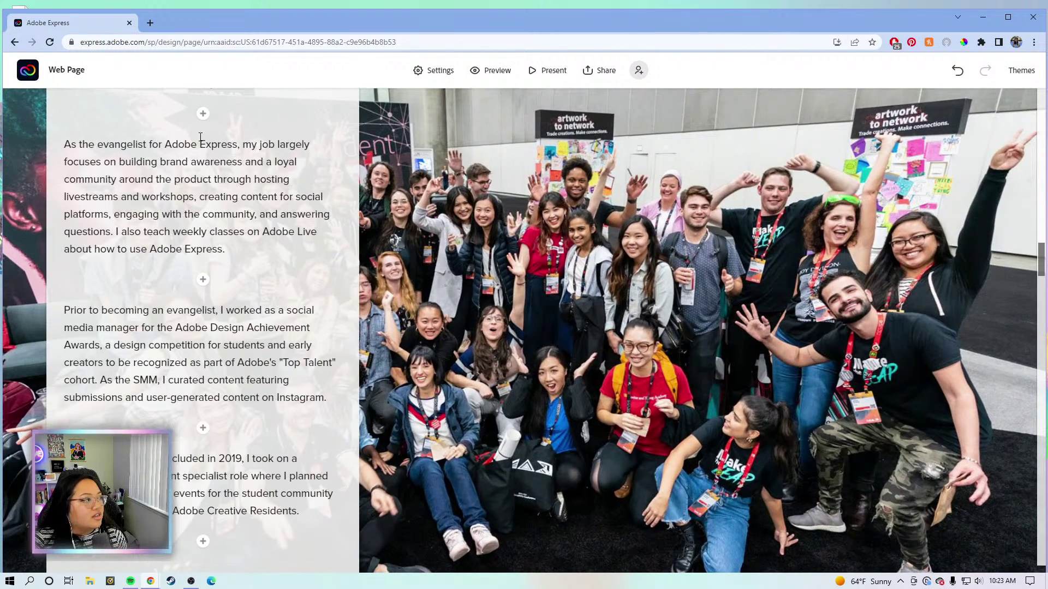
{"action": "left_click", "coordinate": [113, 164]}
{"action": "left_click", "coordinate": [119, 163]}
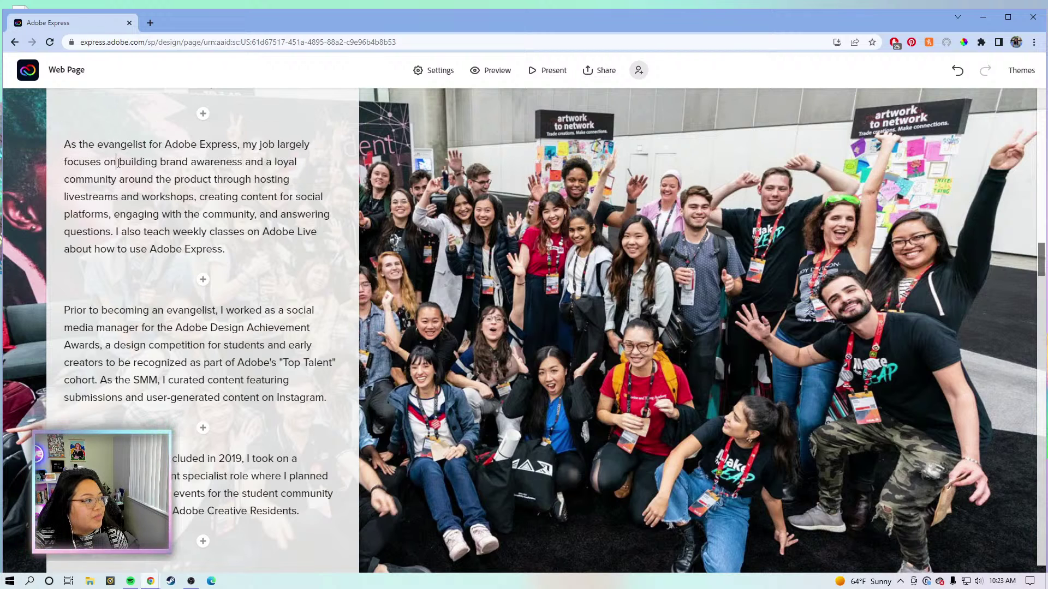
{"action": "left_click", "coordinate": [119, 162]}
{"action": "left_click_drag", "start_coordinate": [122, 161], "coordinate": [235, 166]}
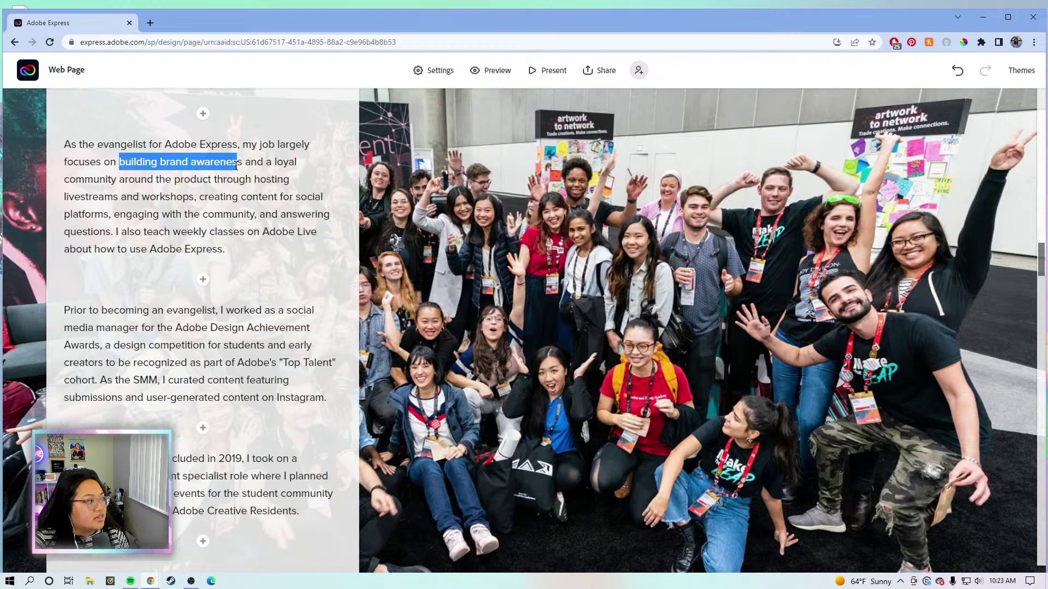
{"action": "left_click_drag", "start_coordinate": [238, 168], "coordinate": [125, 230]}
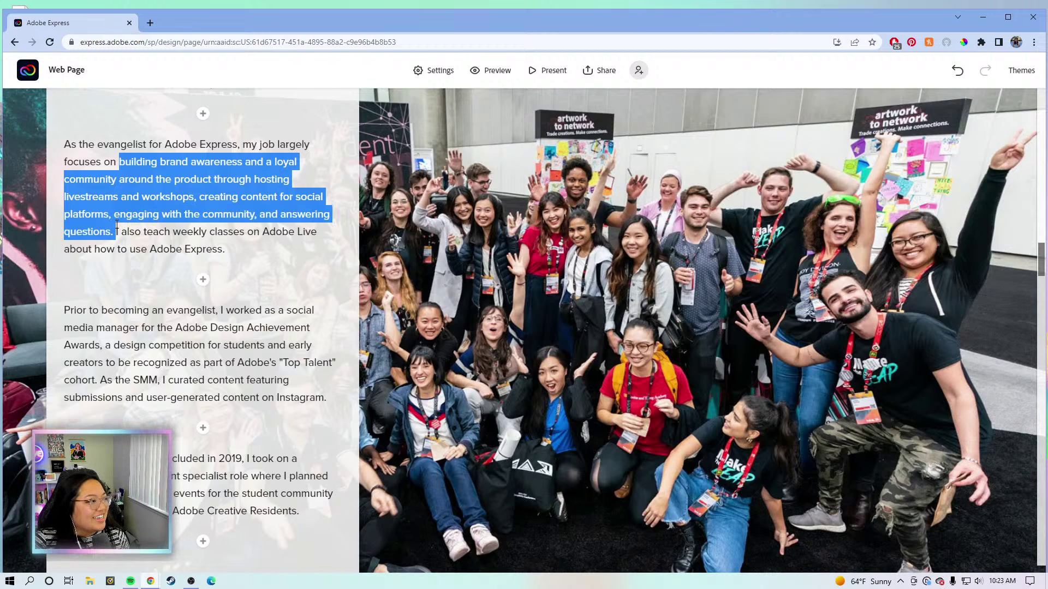
{"action": "mouse_move", "coordinate": [117, 224]}
{"action": "left_mouse_down"}
{"action": "mouse_move", "coordinate": [112, 215]}
{"action": "mouse_move", "coordinate": [115, 225]}
{"action": "left_mouse_up"}
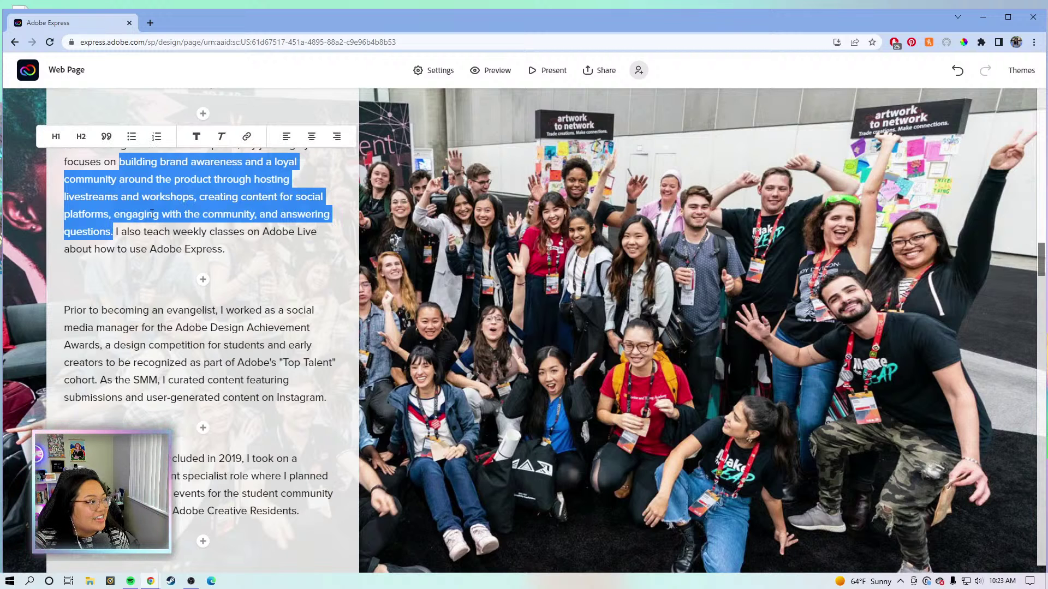
{"action": "left_click", "coordinate": [195, 136]}
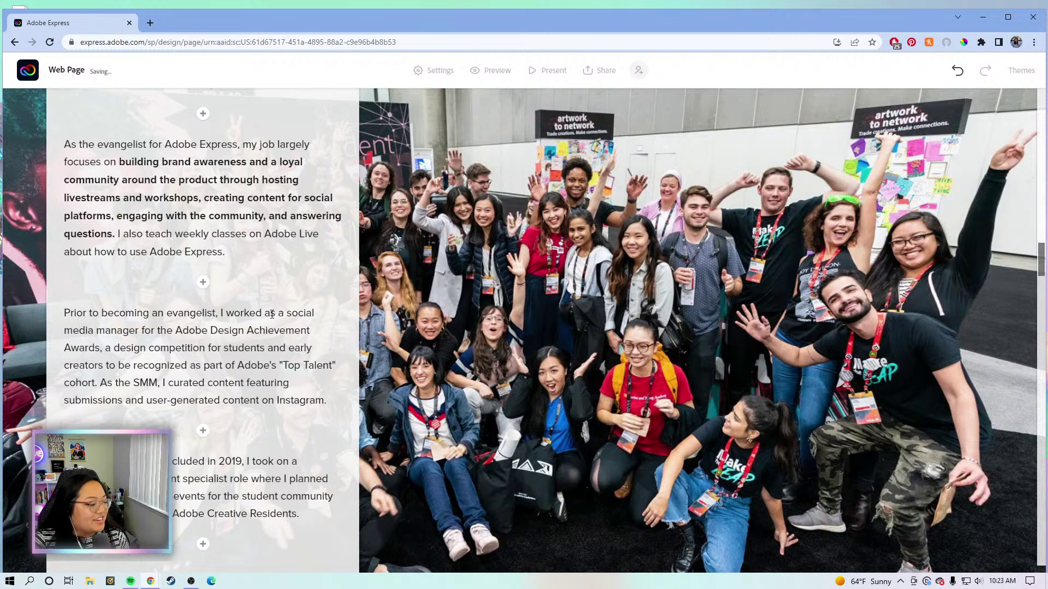
Select the phrase 'weekly classes on Adobe Live' in the first About My Work paragraph.
{"action": "left_click", "coordinate": [203, 264]}
{"action": "scroll", "coordinate": [264, 319], "scroll_direction": "down", "scroll_amount": 1}
{"action": "left_click", "coordinate": [257, 295]}
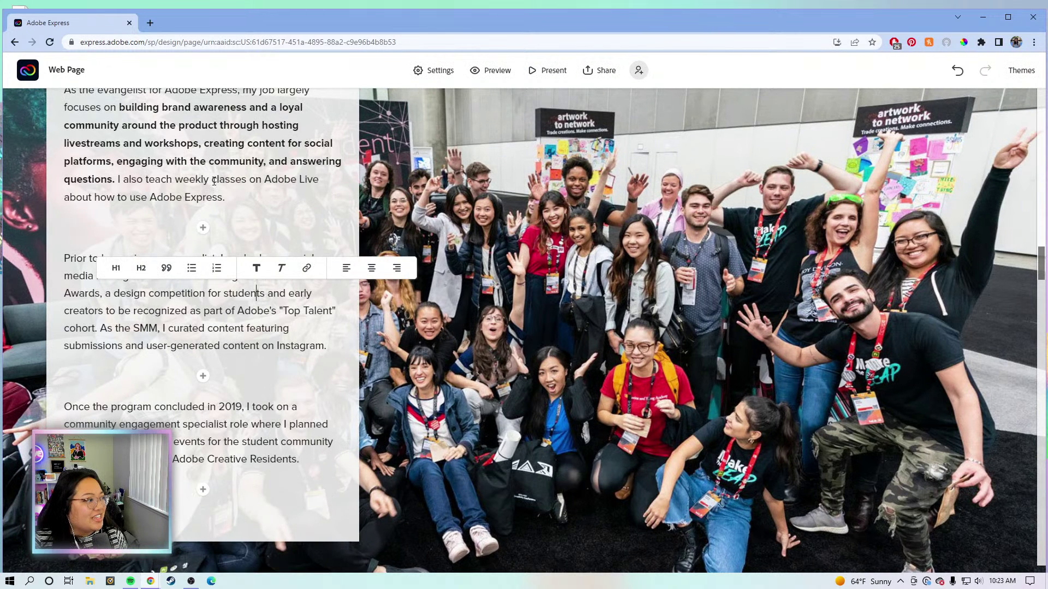
{"action": "left_click", "coordinate": [267, 179]}
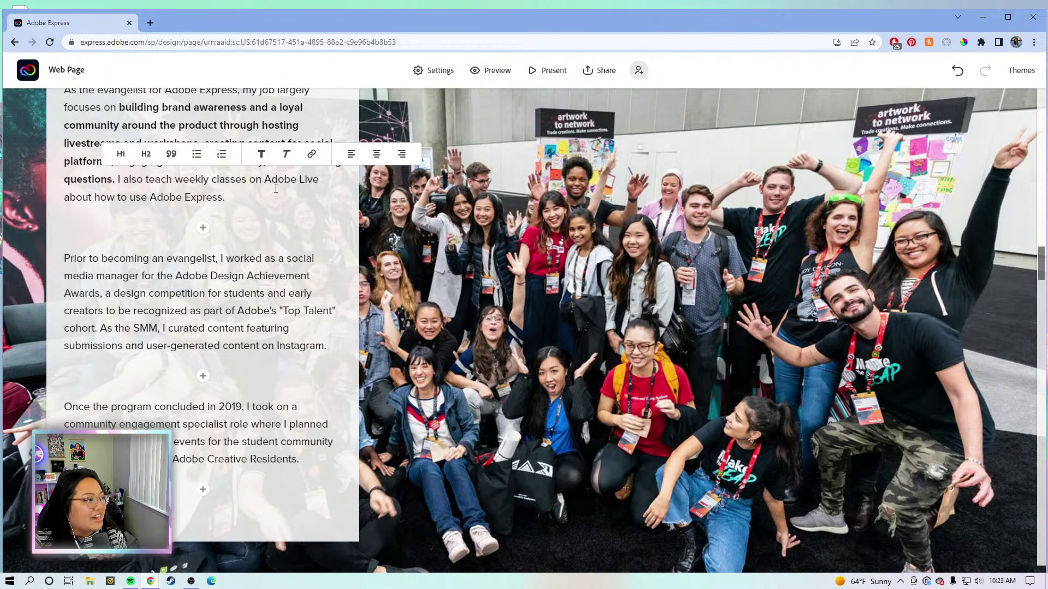
{"action": "left_click_drag", "start_coordinate": [263, 179], "coordinate": [319, 186]}
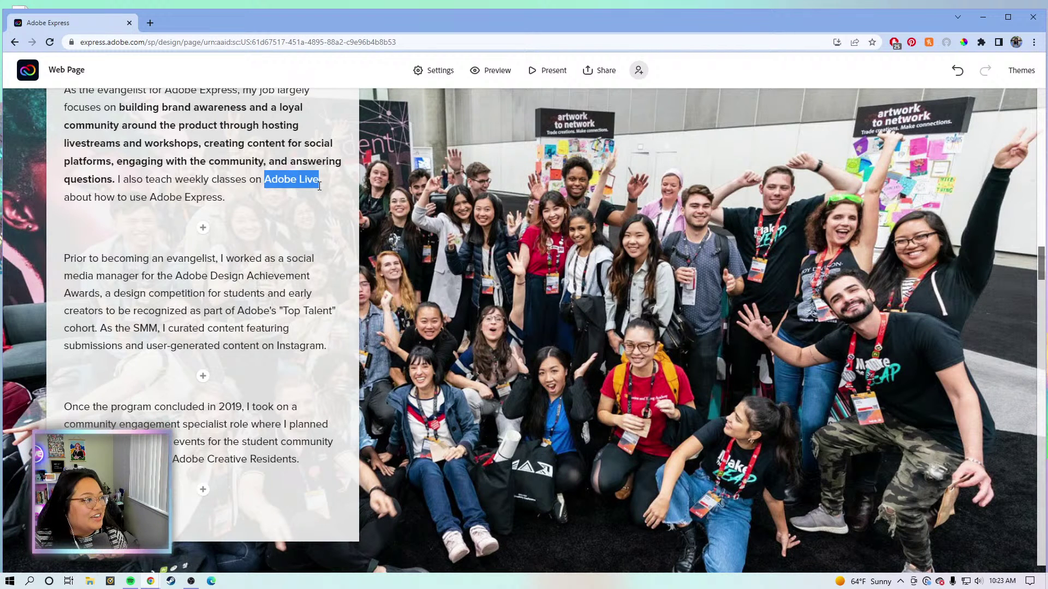
{"action": "left_click", "coordinate": [174, 179]}
{"action": "left_click_drag", "start_coordinate": [175, 179], "coordinate": [331, 181]}
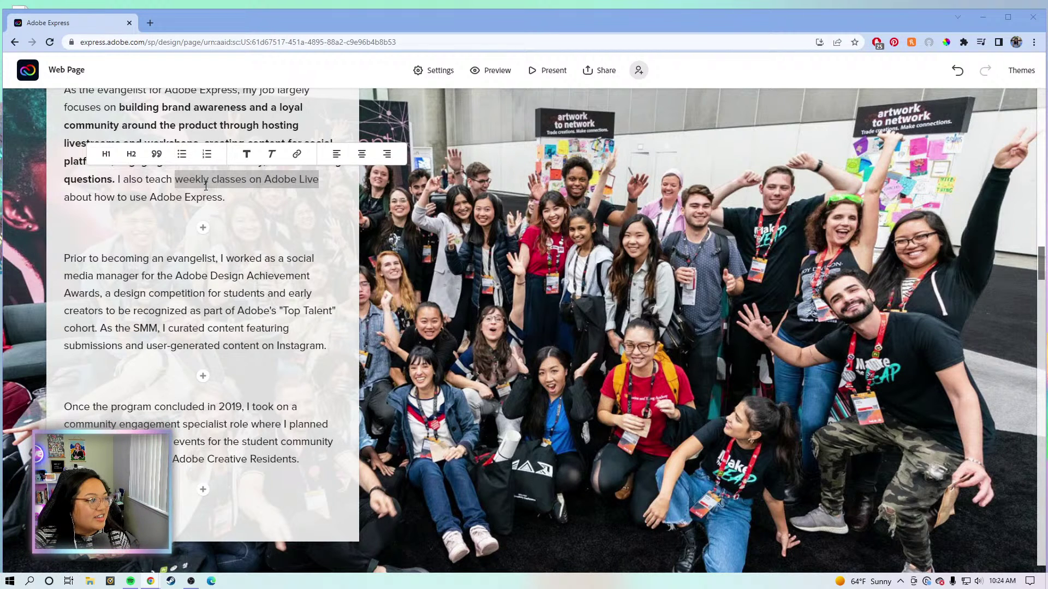
Link 'weekly classes on Adobe Live' to the pasted YouTube video URL.
{"action": "left_click", "coordinate": [298, 155]}
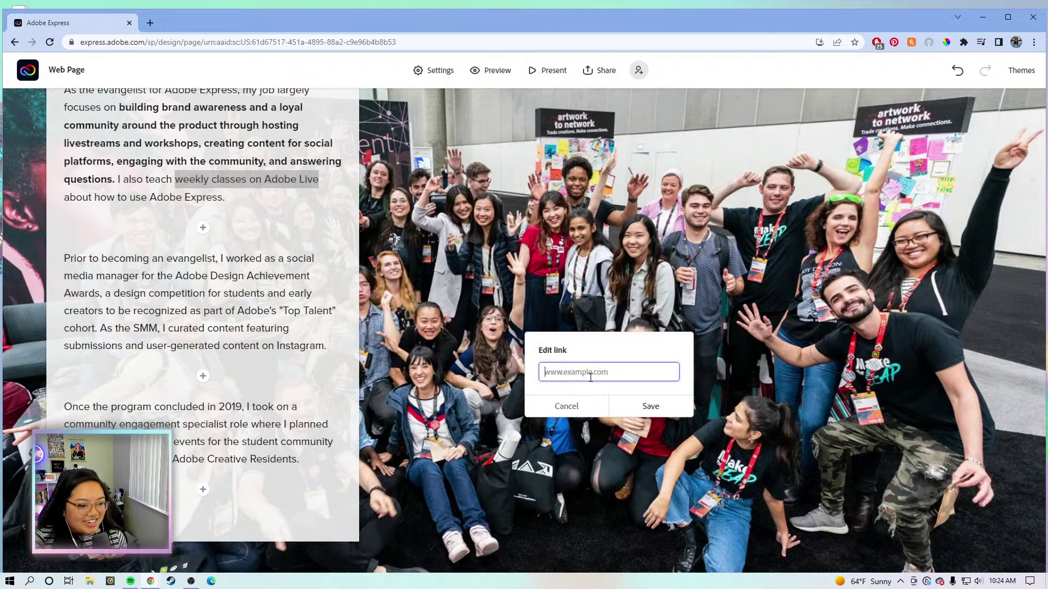
{"action": "key", "text": "ctrl+v"}
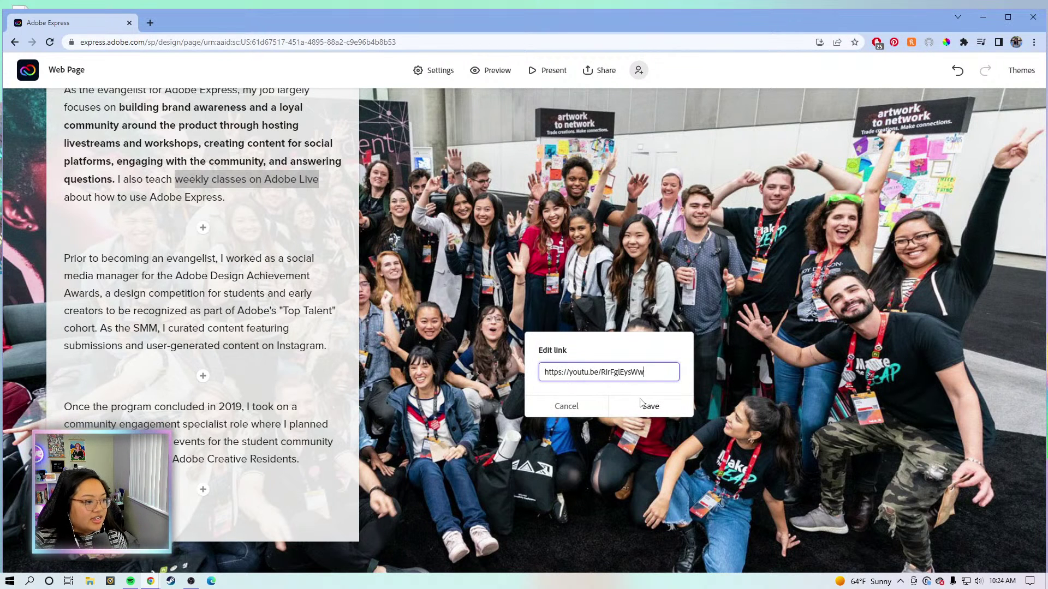
{"action": "left_click", "coordinate": [646, 405]}
Move the caret through the About My Work paragraphs: the media manager, creators and Instagram lines.
{"action": "left_click", "coordinate": [211, 275]}
{"action": "left_click", "coordinate": [175, 346]}
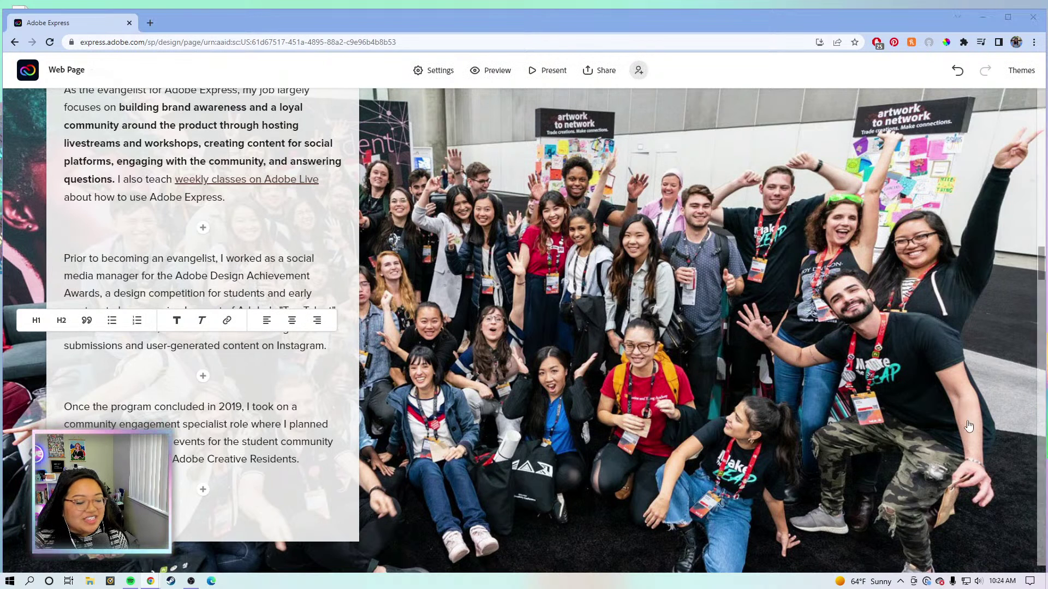
{"action": "left_click", "coordinate": [163, 271]}
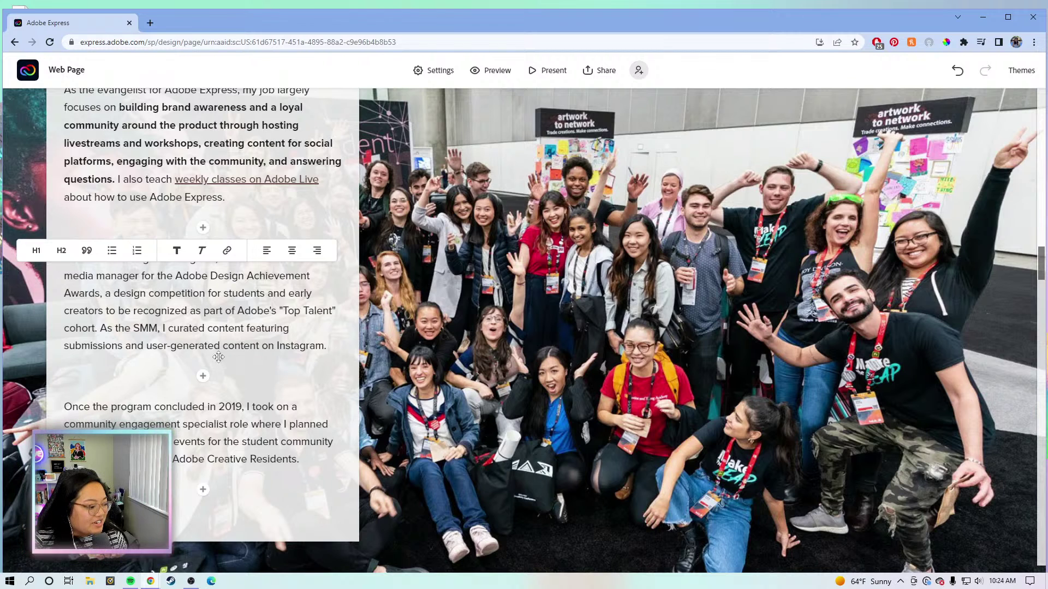
{"action": "left_click", "coordinate": [182, 310]}
{"action": "left_click", "coordinate": [335, 346]}
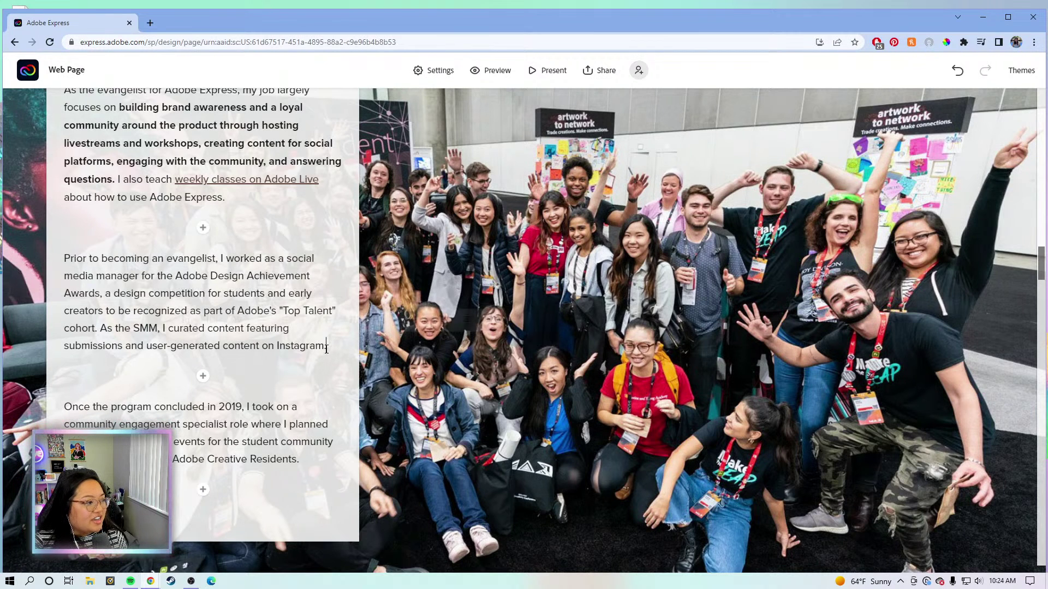
{"action": "left_click", "coordinate": [316, 444]}
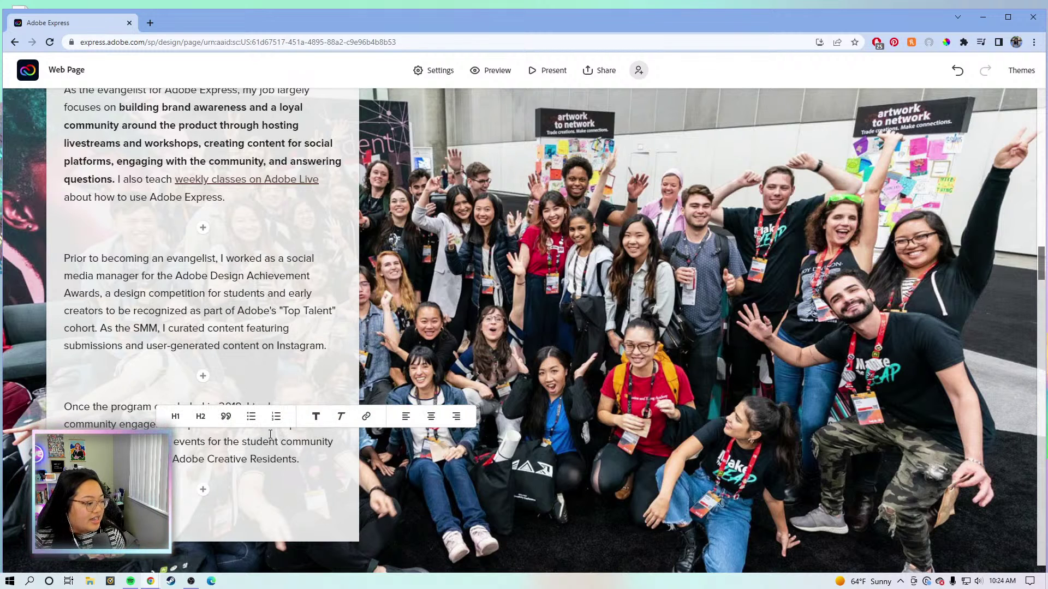
{"action": "left_click", "coordinate": [92, 259]}
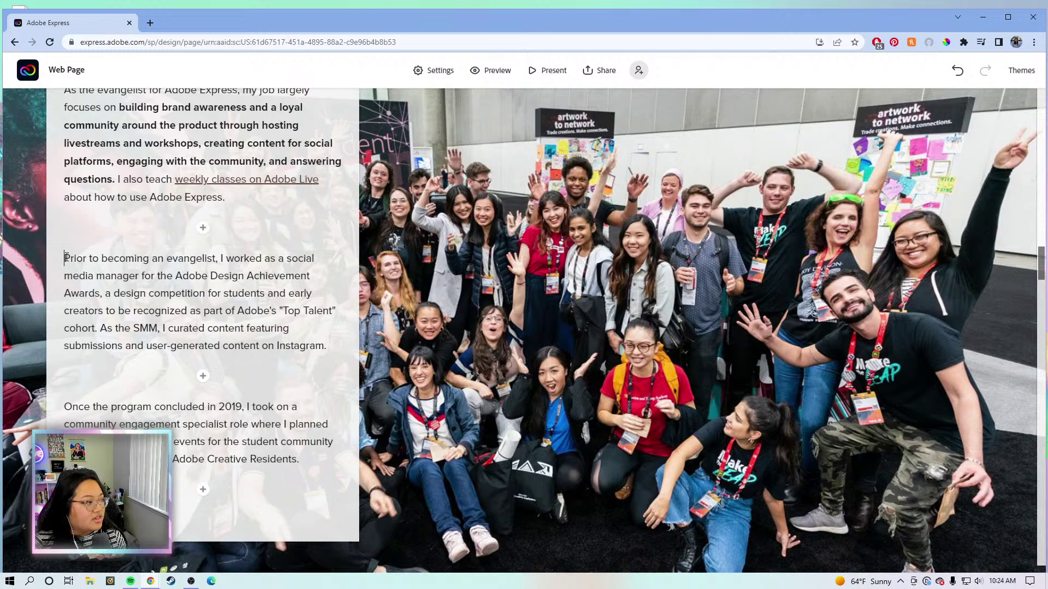
Put the caret at the start of 'Prior' and click through the following lines of the second paragraph.
{"action": "left_click", "coordinate": [63, 256]}
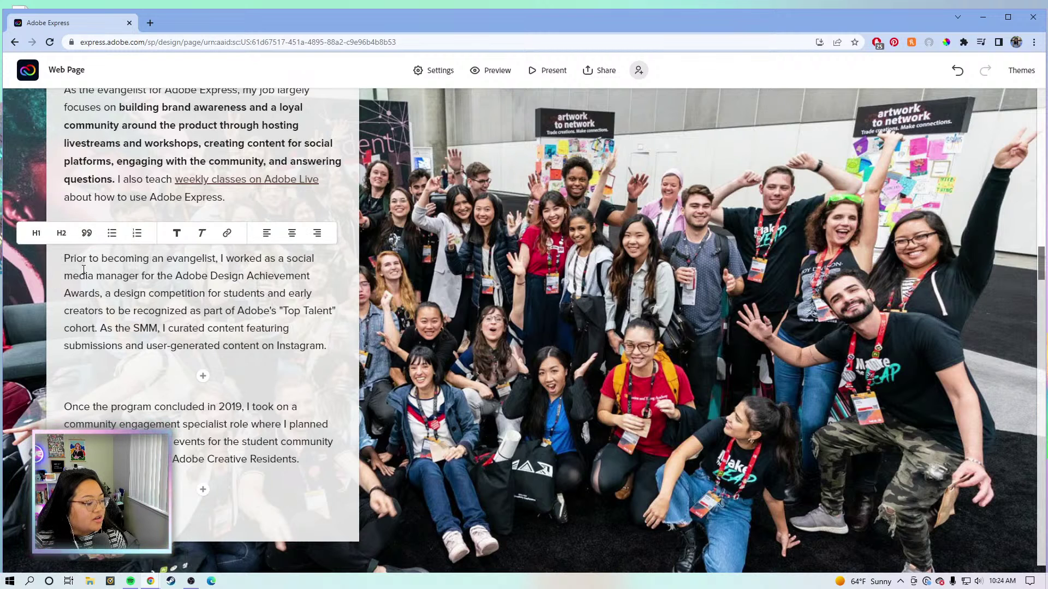
{"action": "left_click", "coordinate": [75, 282]}
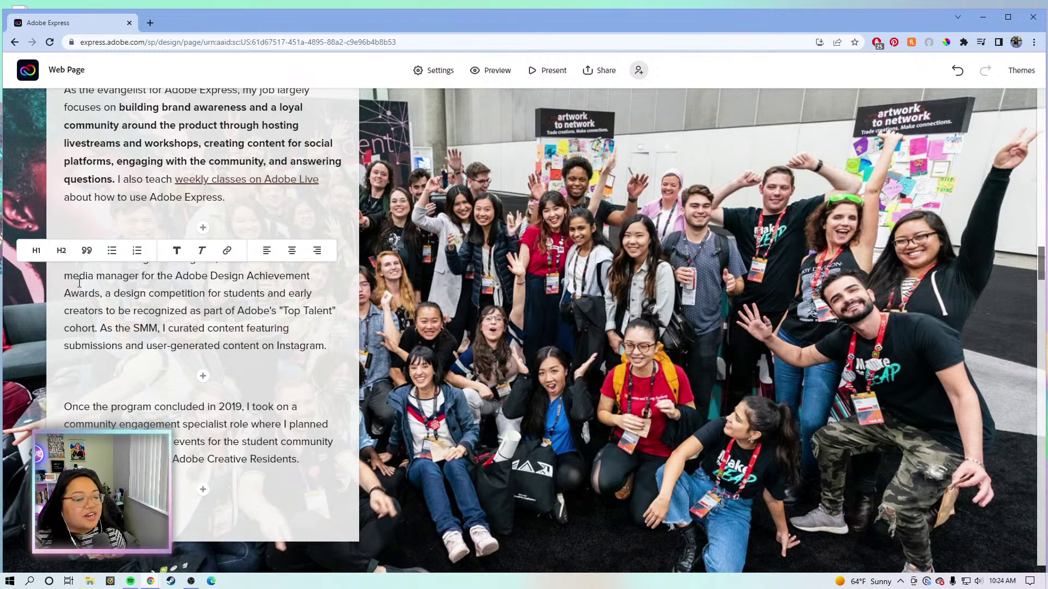
{"action": "left_click", "coordinate": [88, 308]}
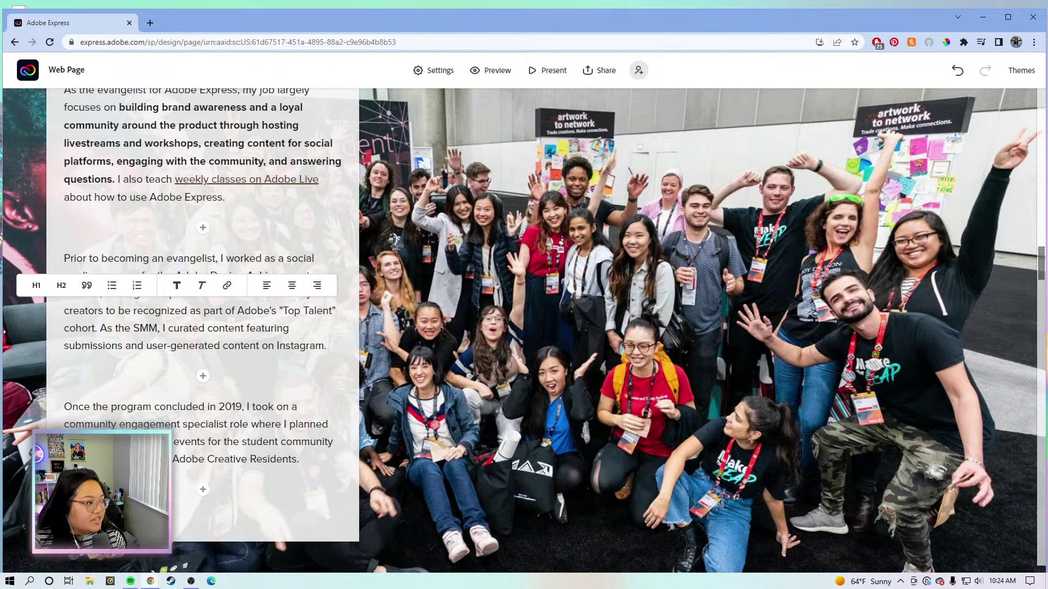
{"action": "left_click", "coordinate": [125, 328]}
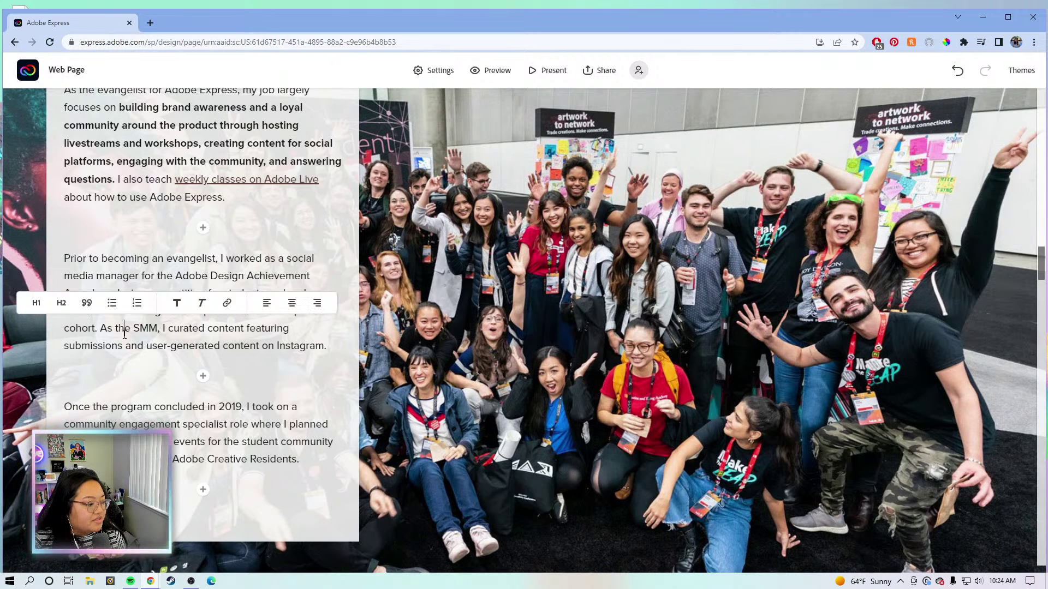
{"action": "left_click", "coordinate": [154, 276]}
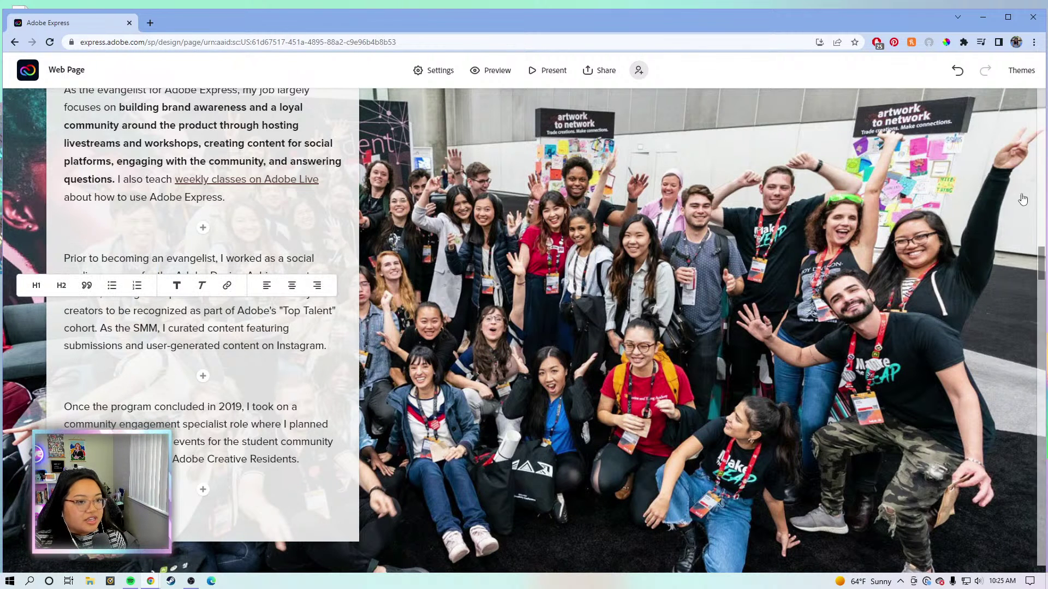
{"action": "left_click_drag", "start_coordinate": [830, 18], "coordinate": [814, 14]}
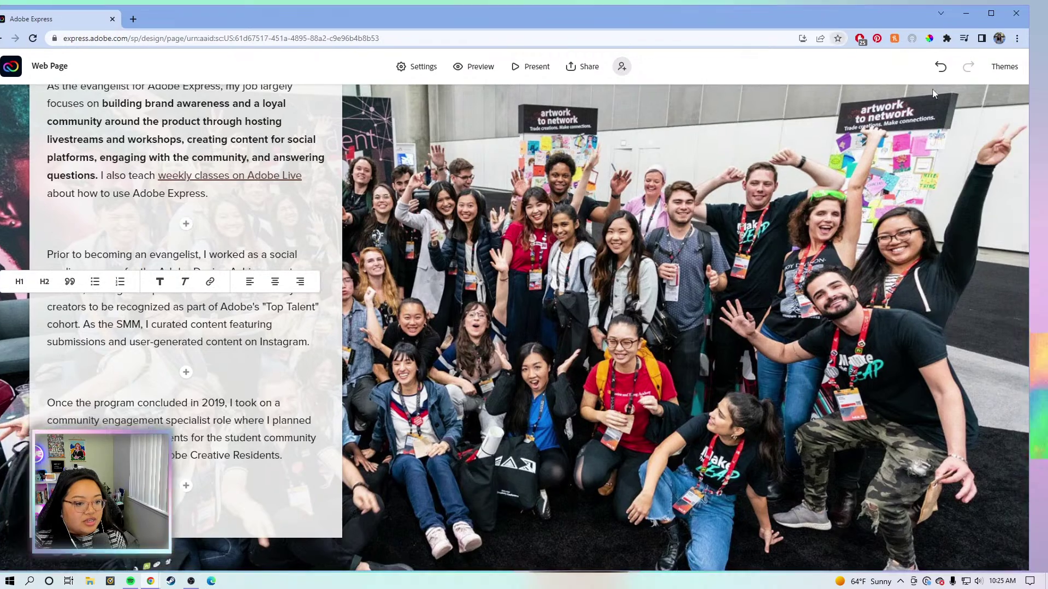
{"action": "left_click_drag", "start_coordinate": [1029, 179], "coordinate": [608, 179]}
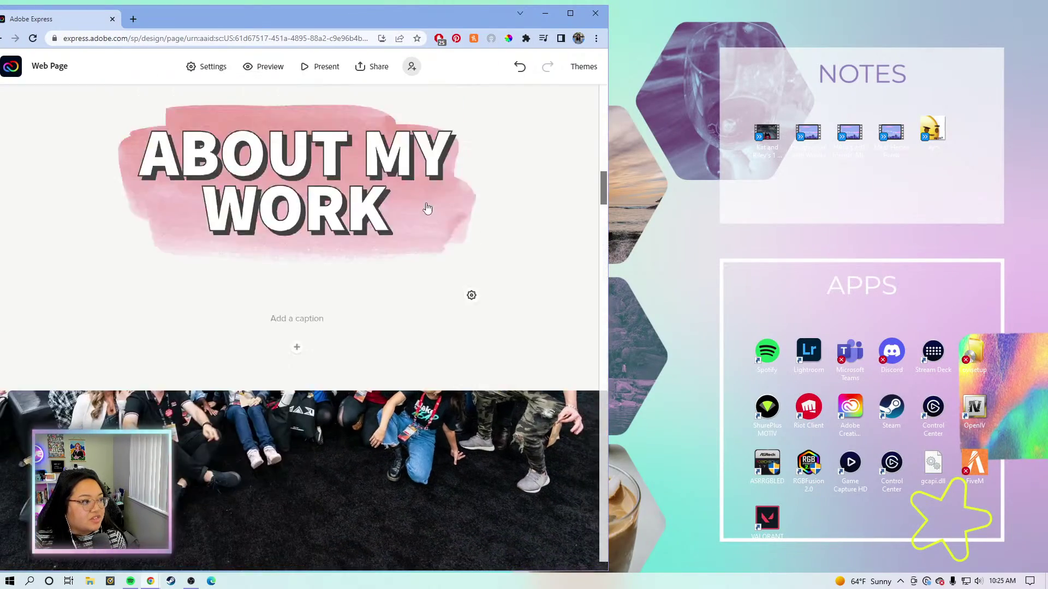
{"action": "scroll", "coordinate": [428, 209], "scroll_direction": "up", "scroll_amount": 10}
{"action": "scroll", "coordinate": [432, 175], "scroll_direction": "down", "scroll_amount": 8}
{"action": "scroll", "coordinate": [511, 199], "scroll_direction": "down", "scroll_amount": 2}
{"action": "left_click_drag", "start_coordinate": [1043, 204], "coordinate": [1043, 203]}
{"action": "scroll", "coordinate": [781, 247], "scroll_direction": "down", "scroll_amount": 5}
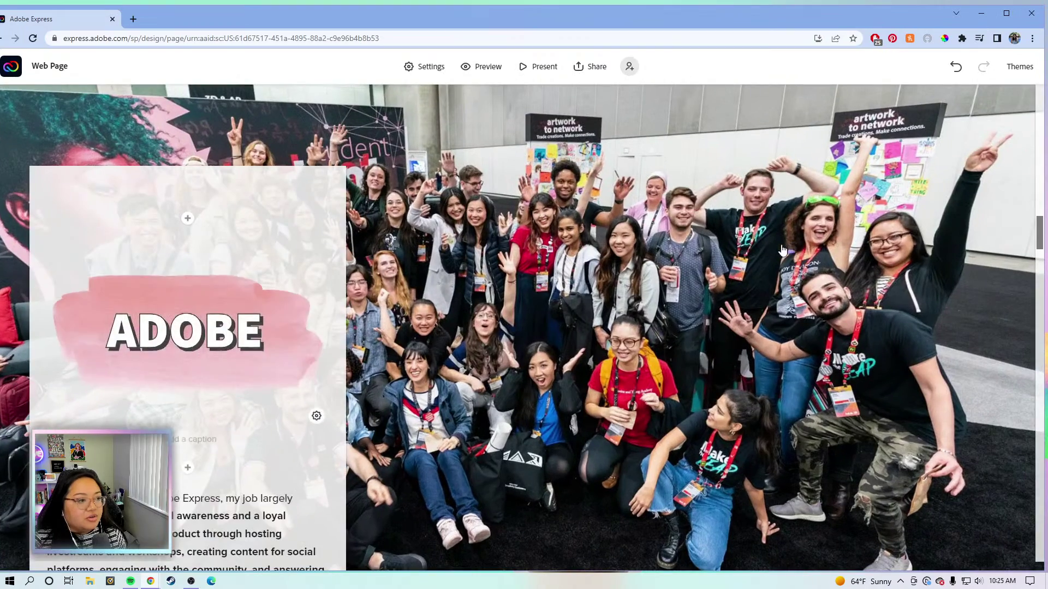
{"action": "scroll", "coordinate": [1022, 352], "scroll_direction": "down", "scroll_amount": 15}
{"action": "left_click_drag", "start_coordinate": [1040, 329], "coordinate": [1018, 82]}
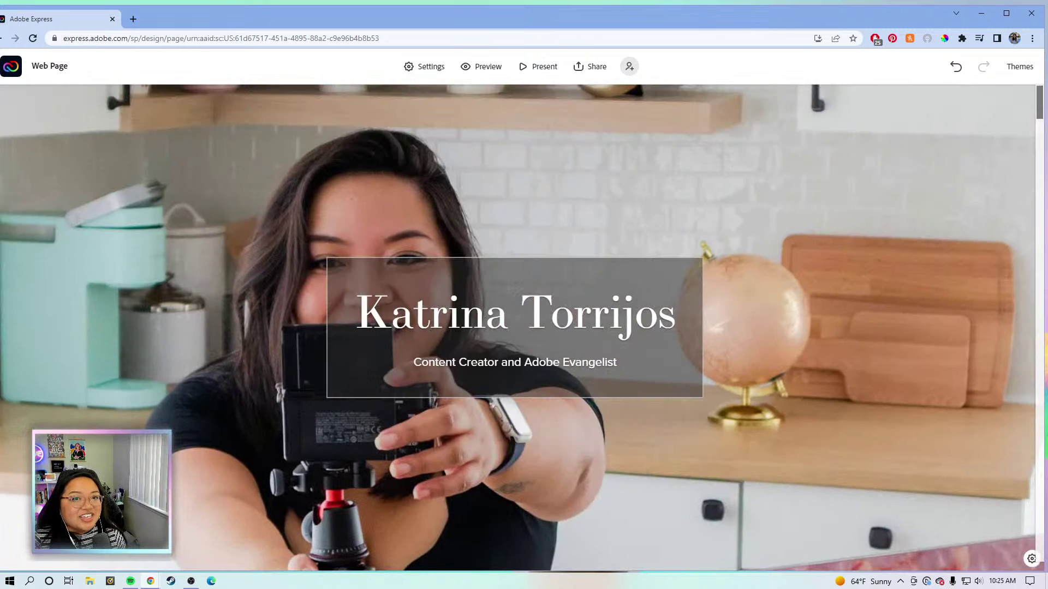